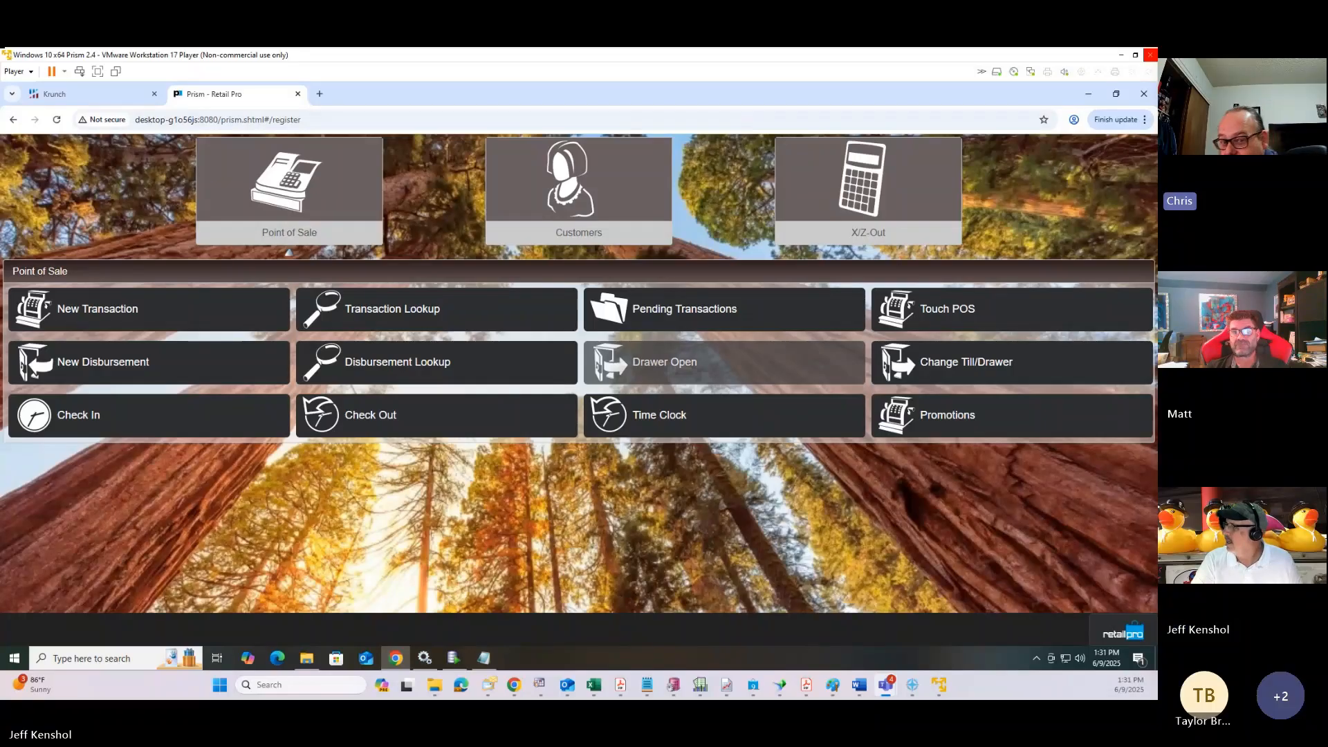
# Step: Switch to the PI StepsPrism.txt notes in Notepad and review the Start, Count, Discrepancies and Update stages of a physical inventory
pyautogui.moveTo(1157, 156); pyautogui.dragTo(505, 103)
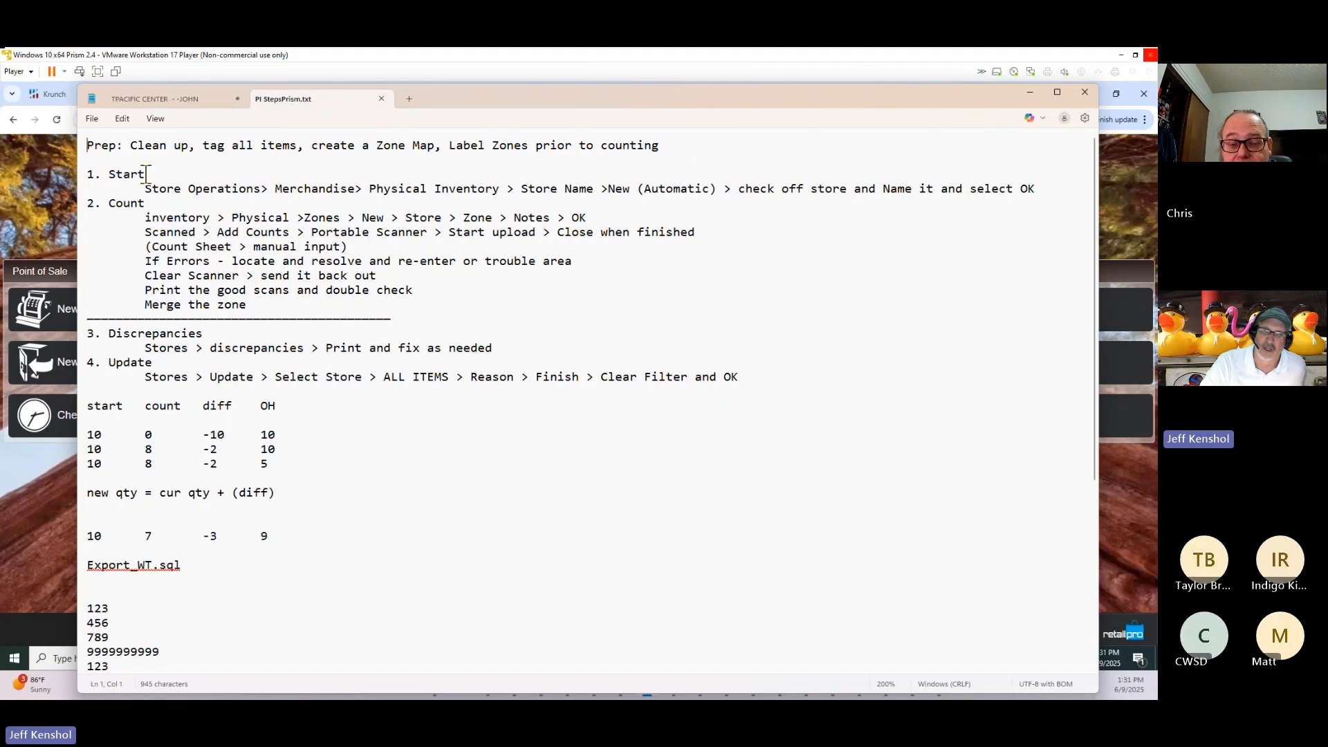
pyautogui.moveTo(147, 173); pyautogui.dragTo(80, 171)
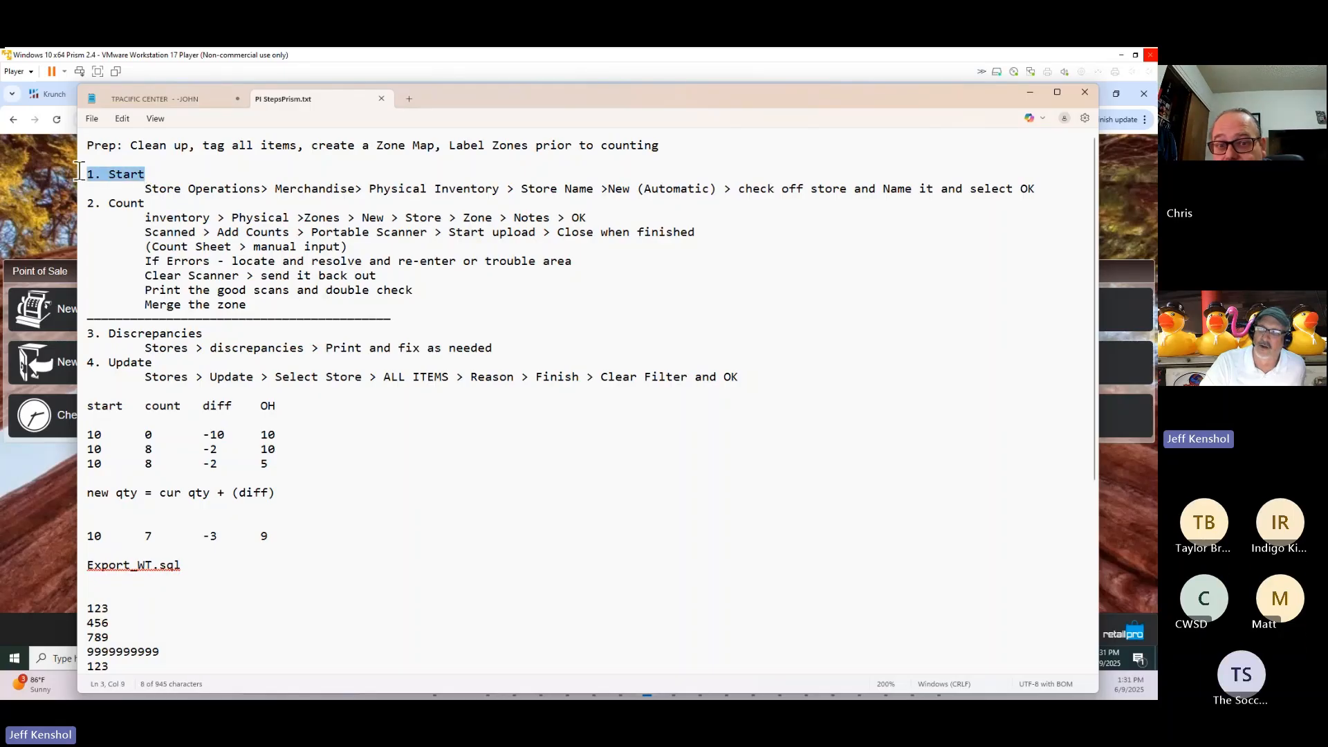
pyautogui.moveTo(147, 203); pyautogui.dragTo(83, 203)
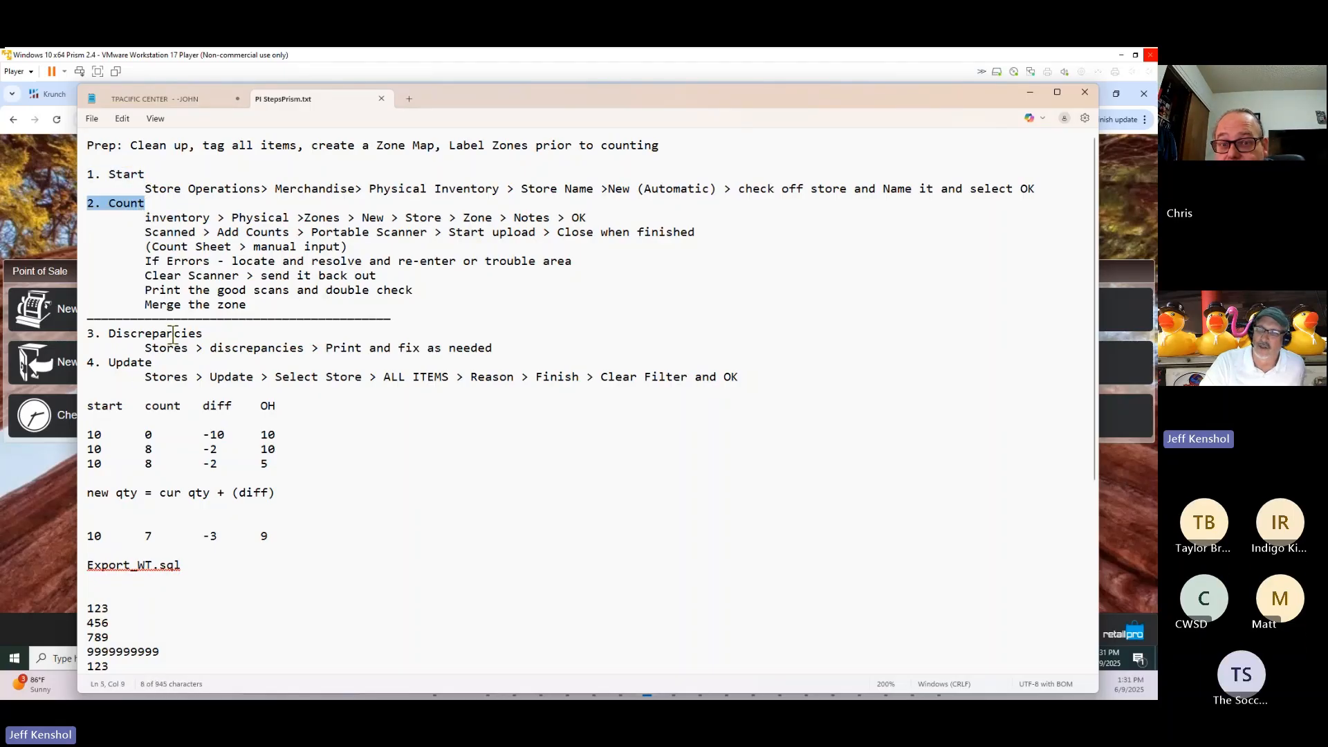
pyautogui.moveTo(205, 334); pyautogui.dragTo(81, 333)
pyautogui.click(153, 361)
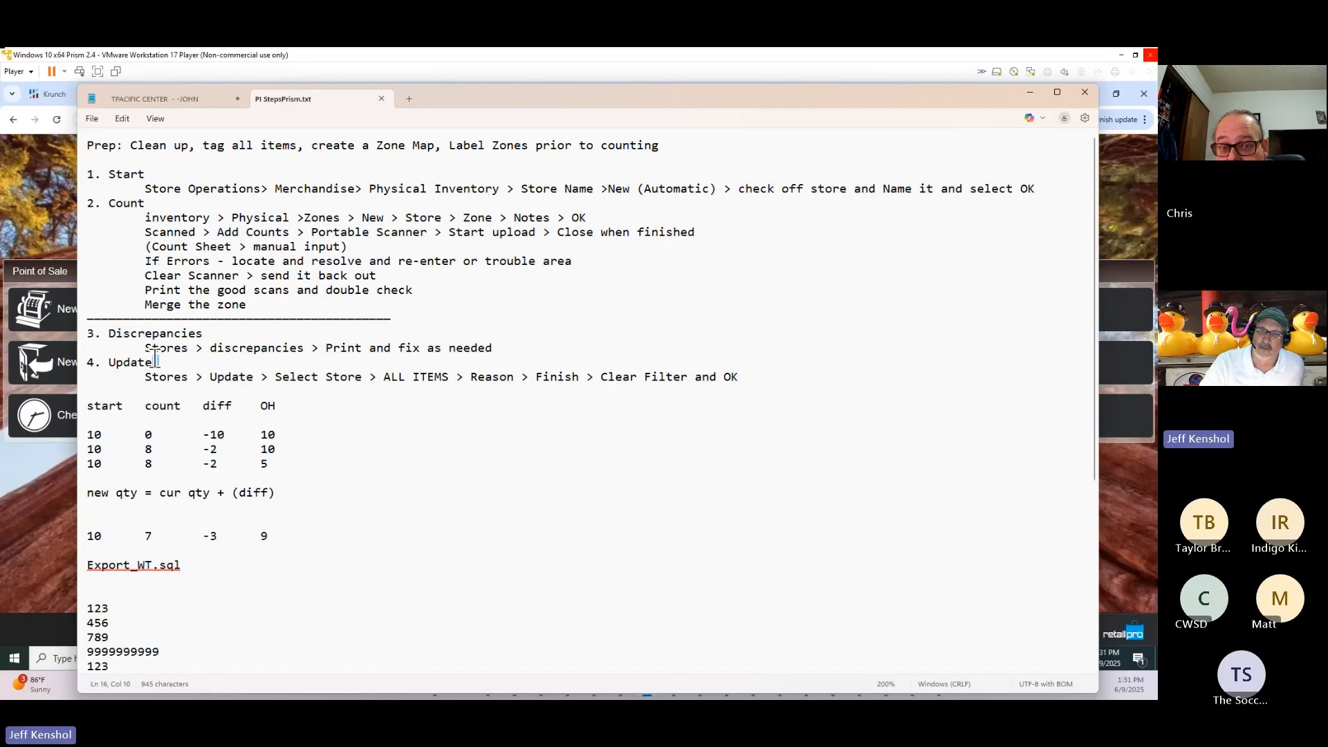
pyautogui.moveTo(155, 361); pyautogui.dragTo(82, 364)
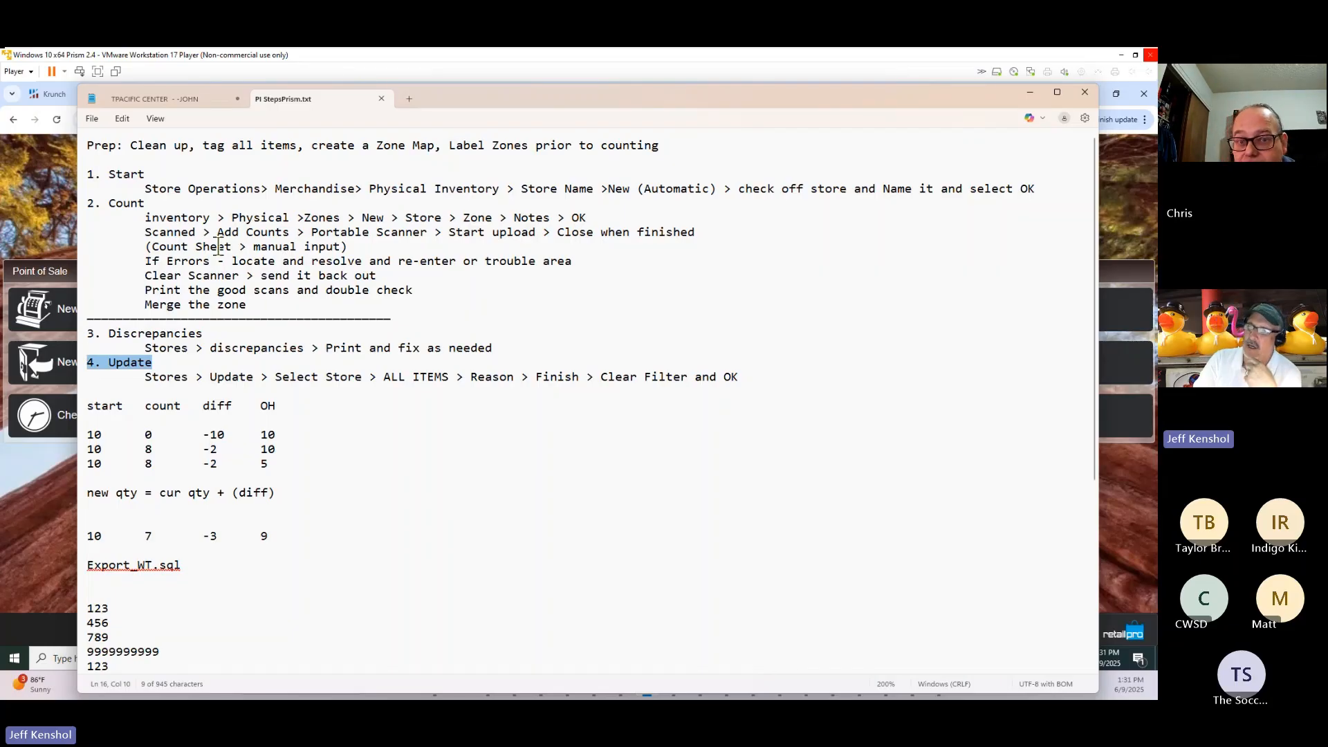
pyautogui.moveTo(151, 177); pyautogui.dragTo(101, 177)
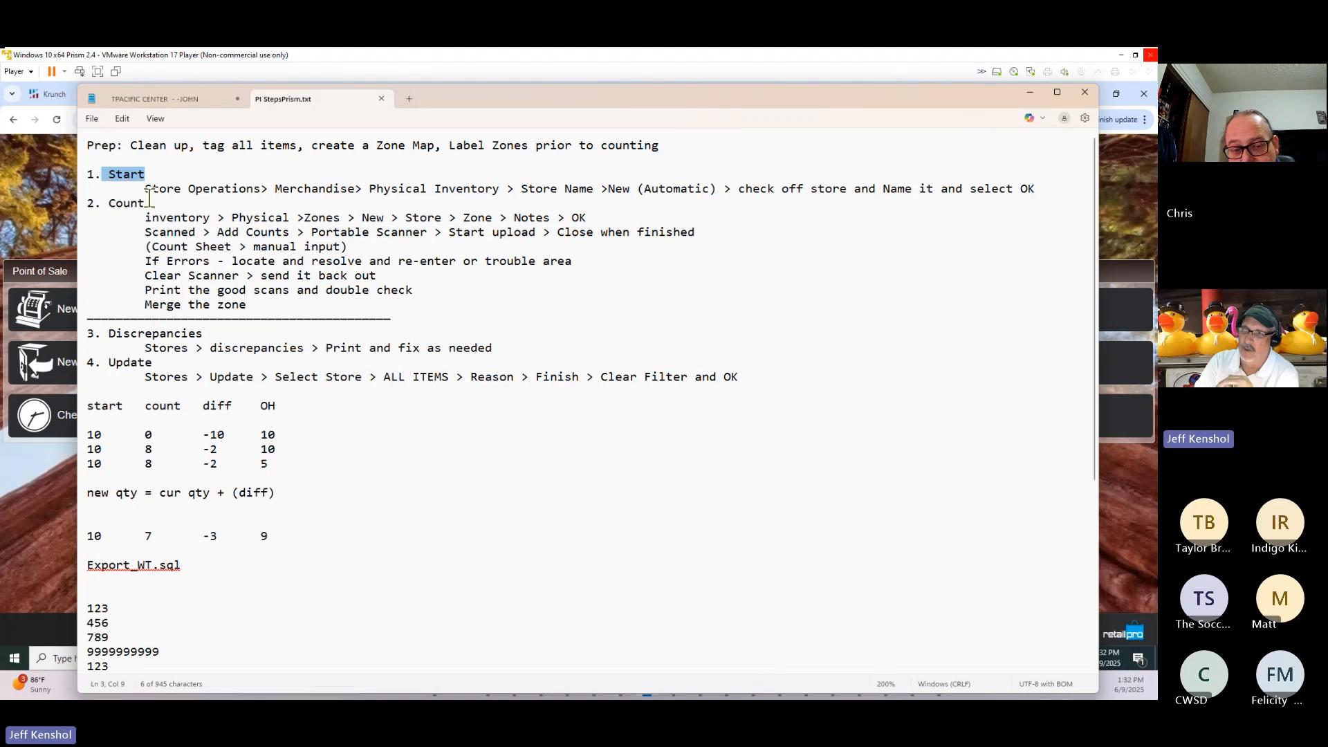
pyautogui.moveTo(146, 204); pyautogui.dragTo(120, 200)
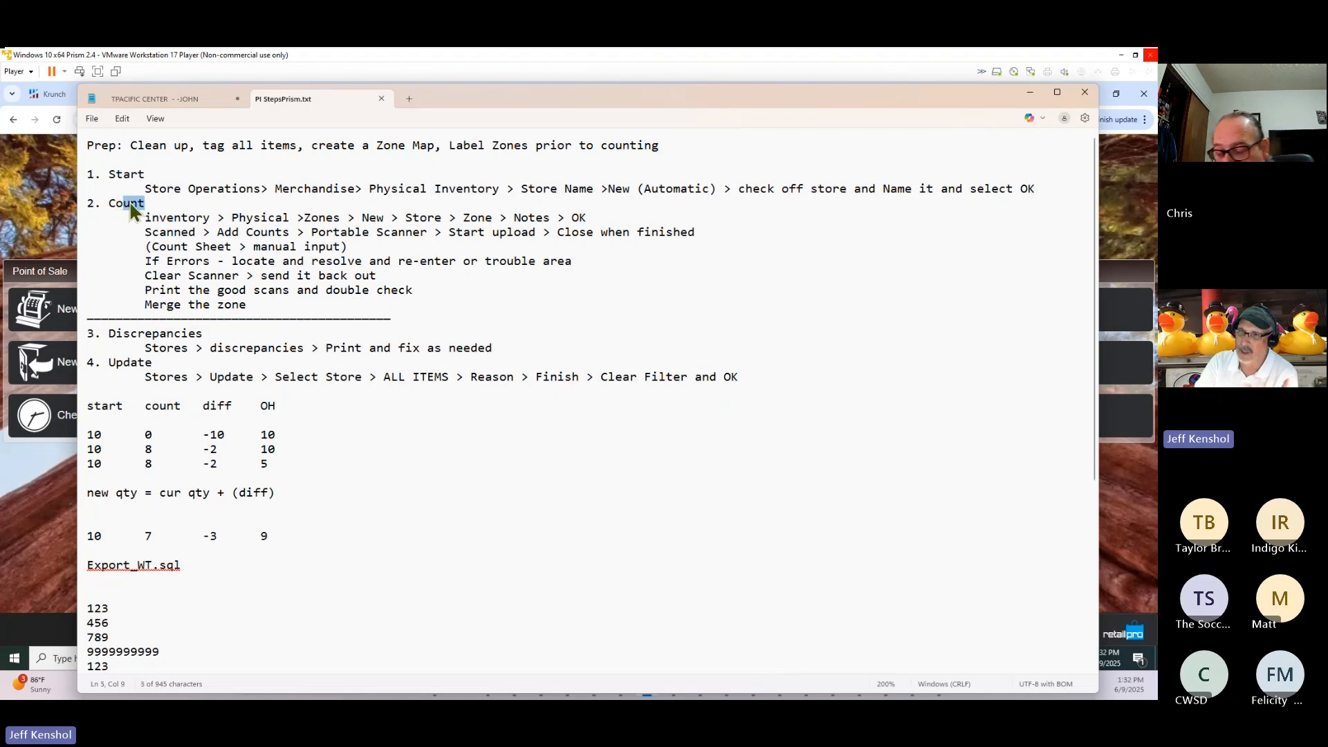
pyautogui.moveTo(203, 333); pyautogui.dragTo(119, 333)
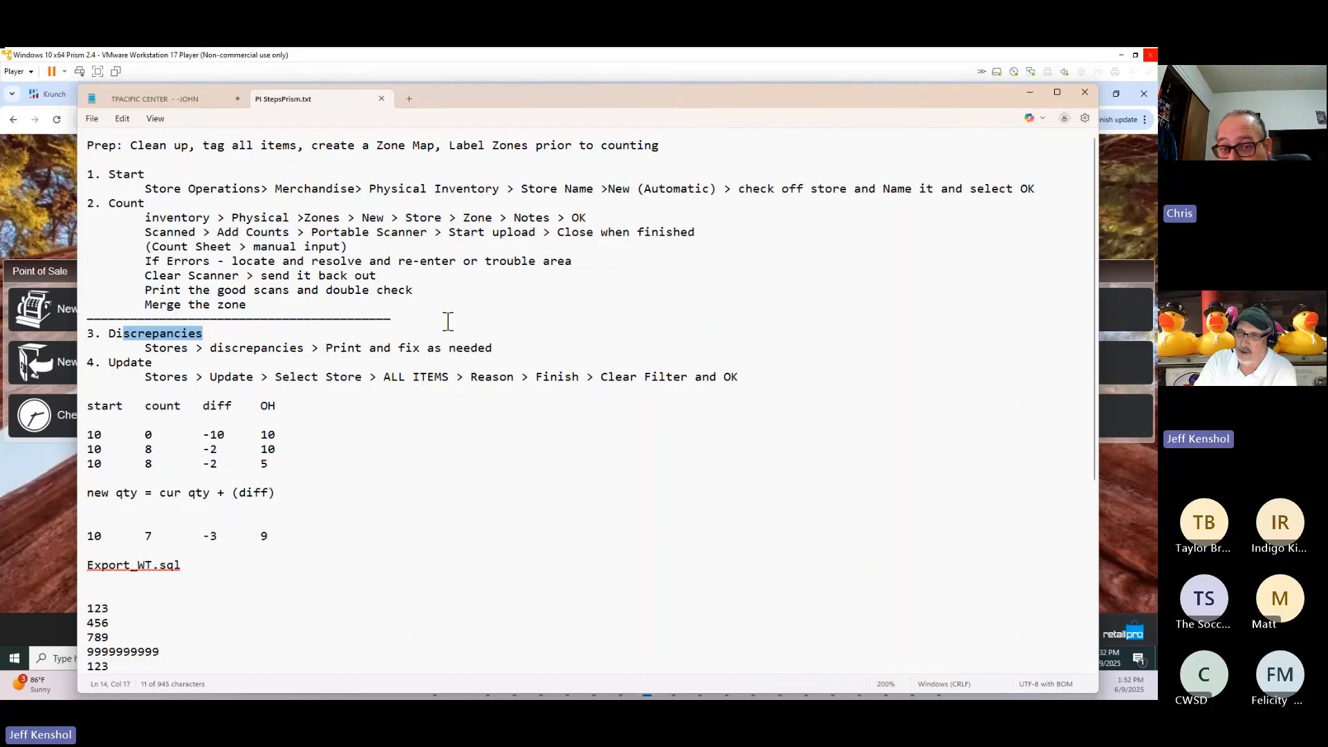
pyautogui.moveTo(152, 363); pyautogui.dragTo(111, 369)
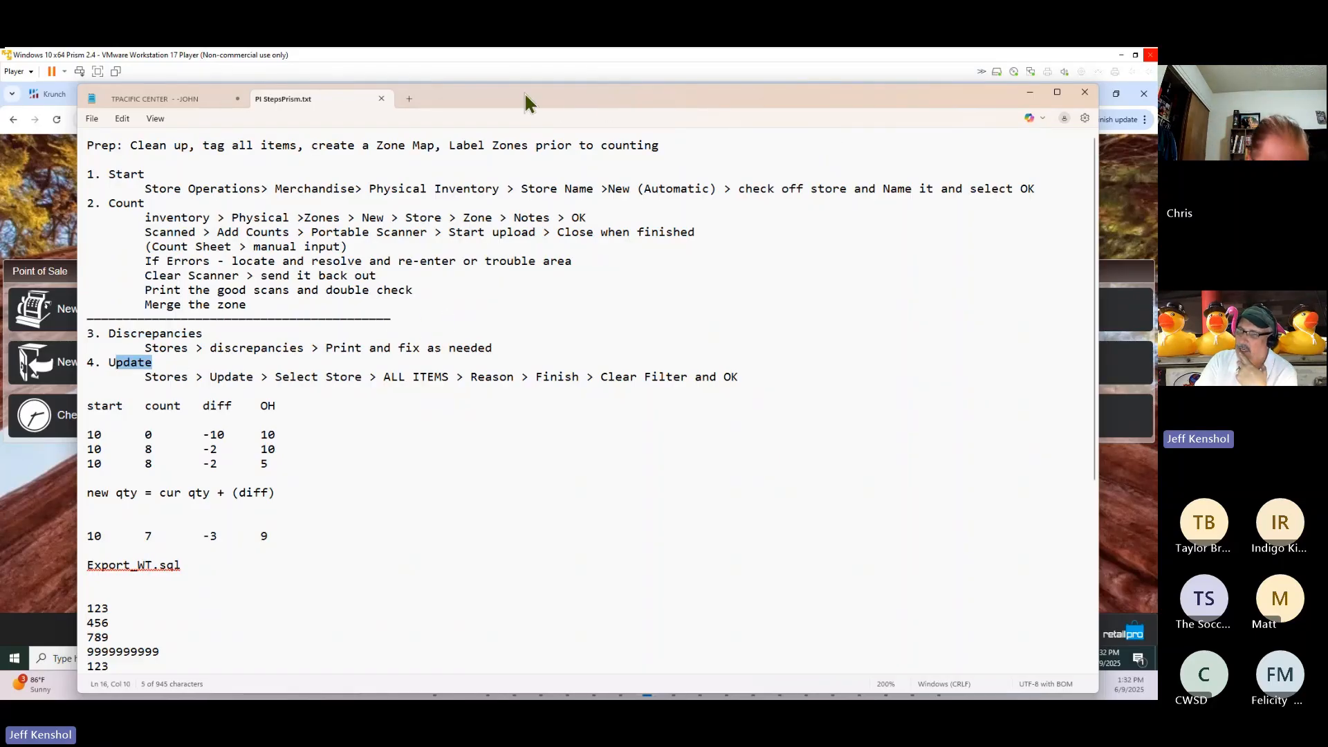
pyautogui.moveTo(524, 93); pyautogui.dragTo(1158, 95)
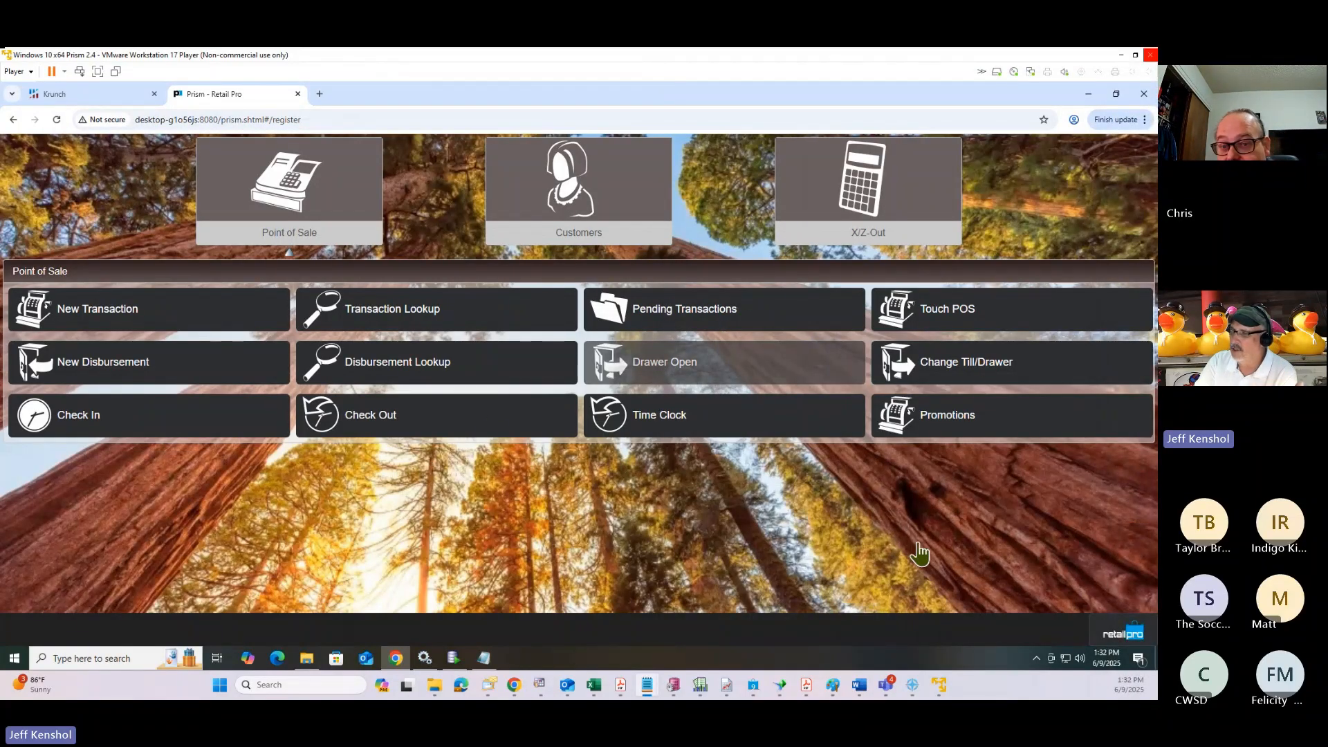
# Step: Check the installed Retail Pro Prism version in the program's About information and close it
pyautogui.click(1117, 635)
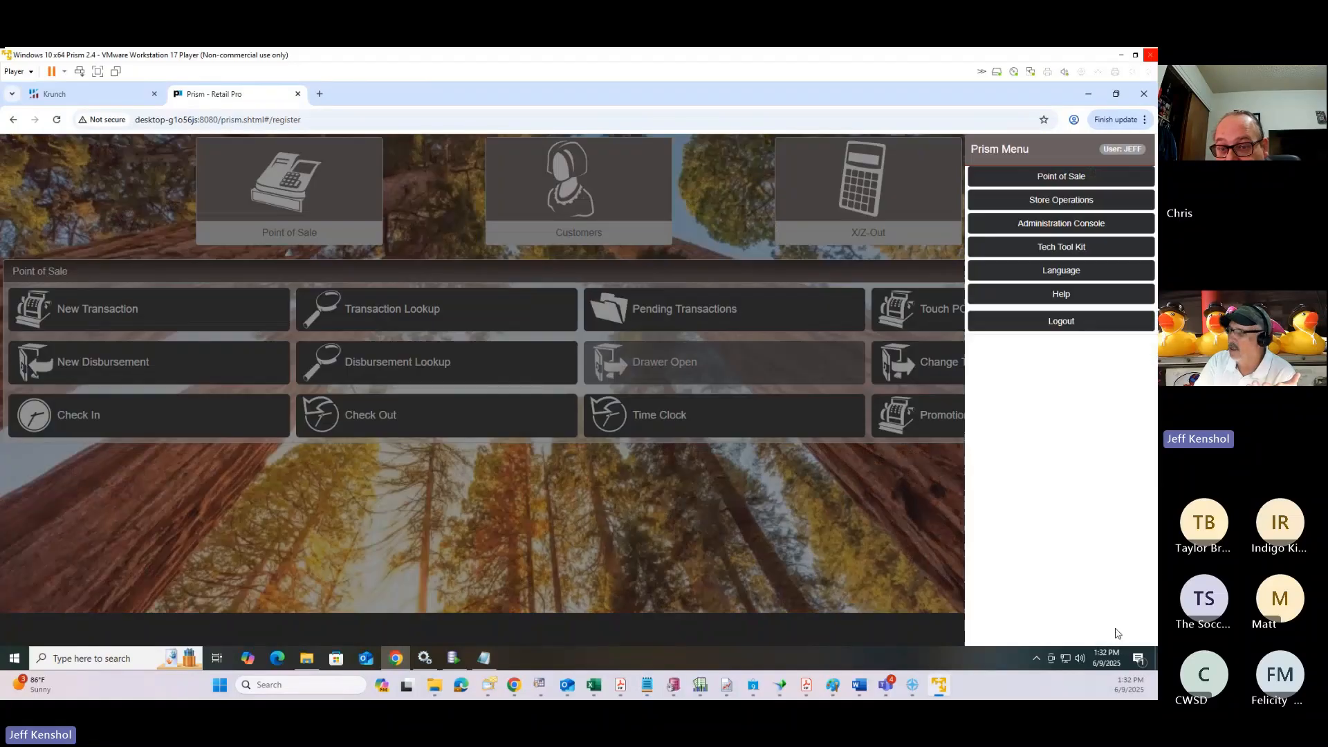
pyautogui.click(1072, 296)
pyautogui.click(1055, 224)
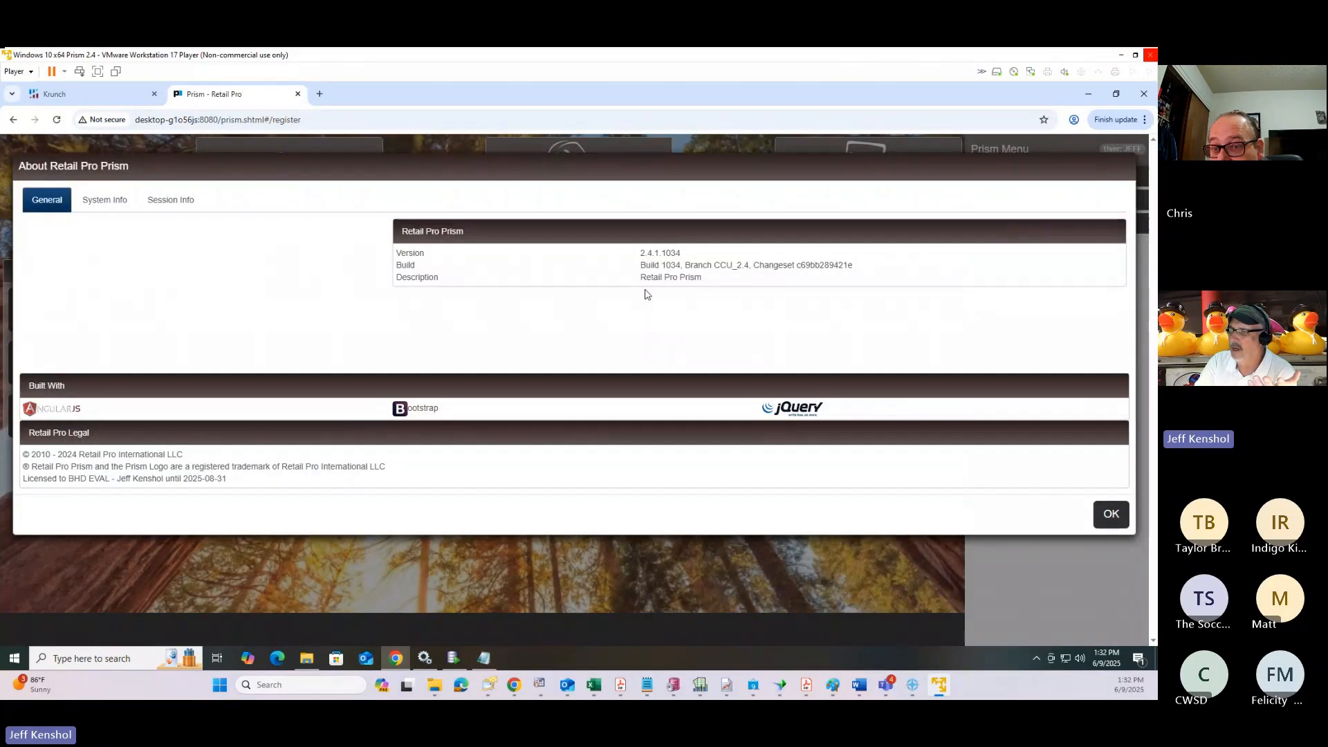
pyautogui.moveTo(692, 253); pyautogui.dragTo(615, 255)
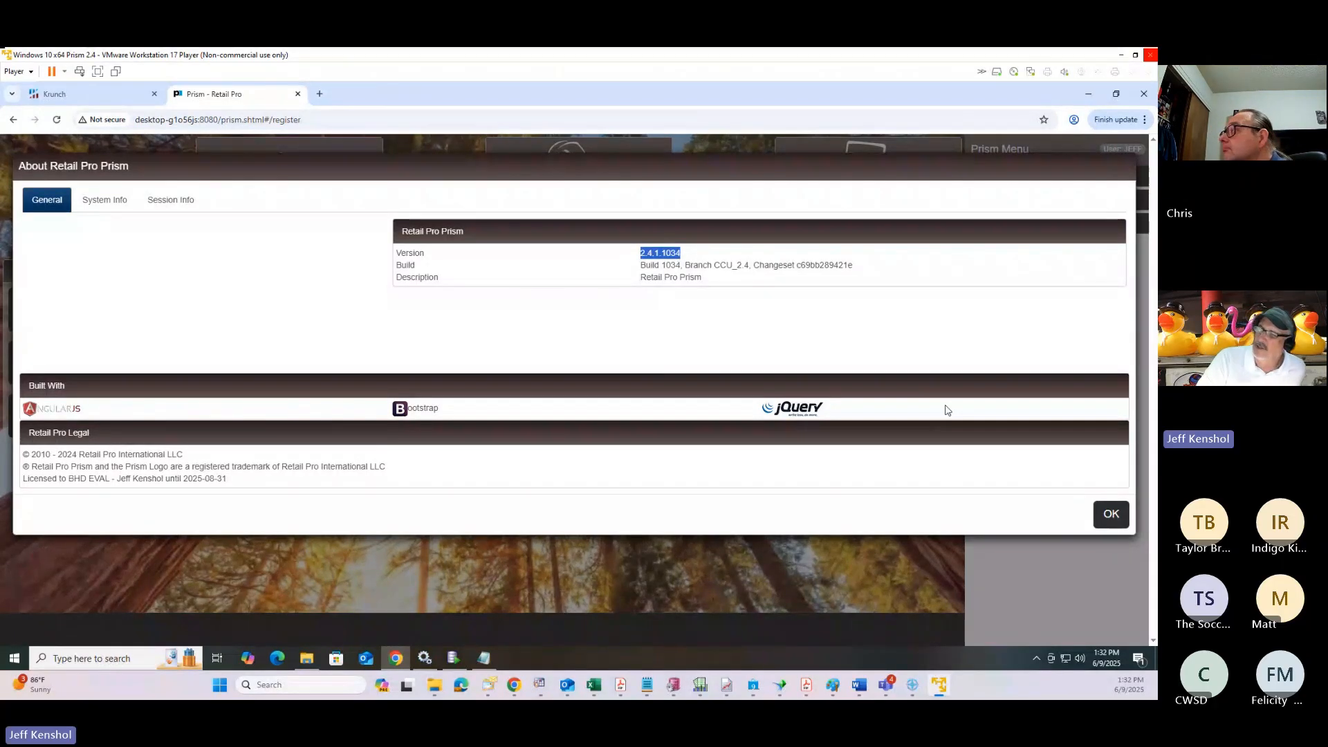
pyautogui.click(1109, 515)
pyautogui.click(915, 492)
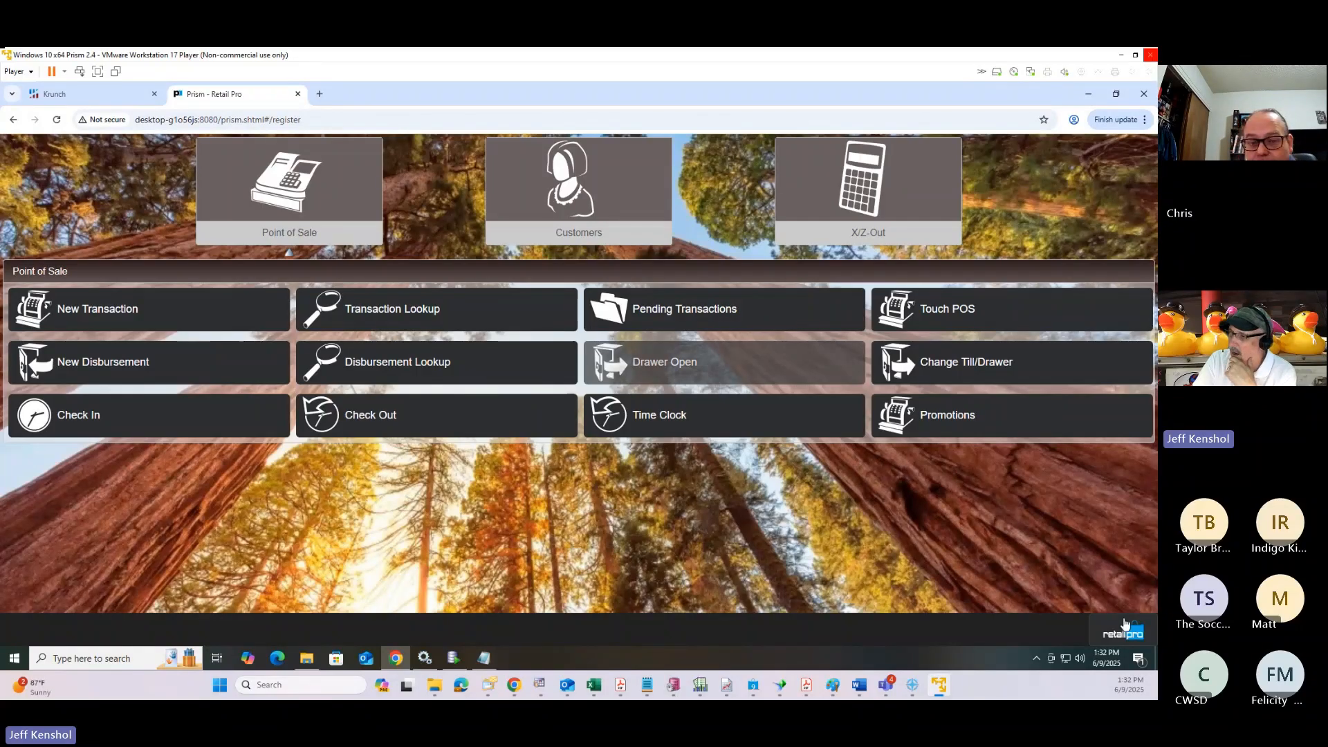
# Step: Open Physical Inventory under the Store Operations merchandise functions and dismiss the new inventory dialog
pyautogui.click(1105, 635)
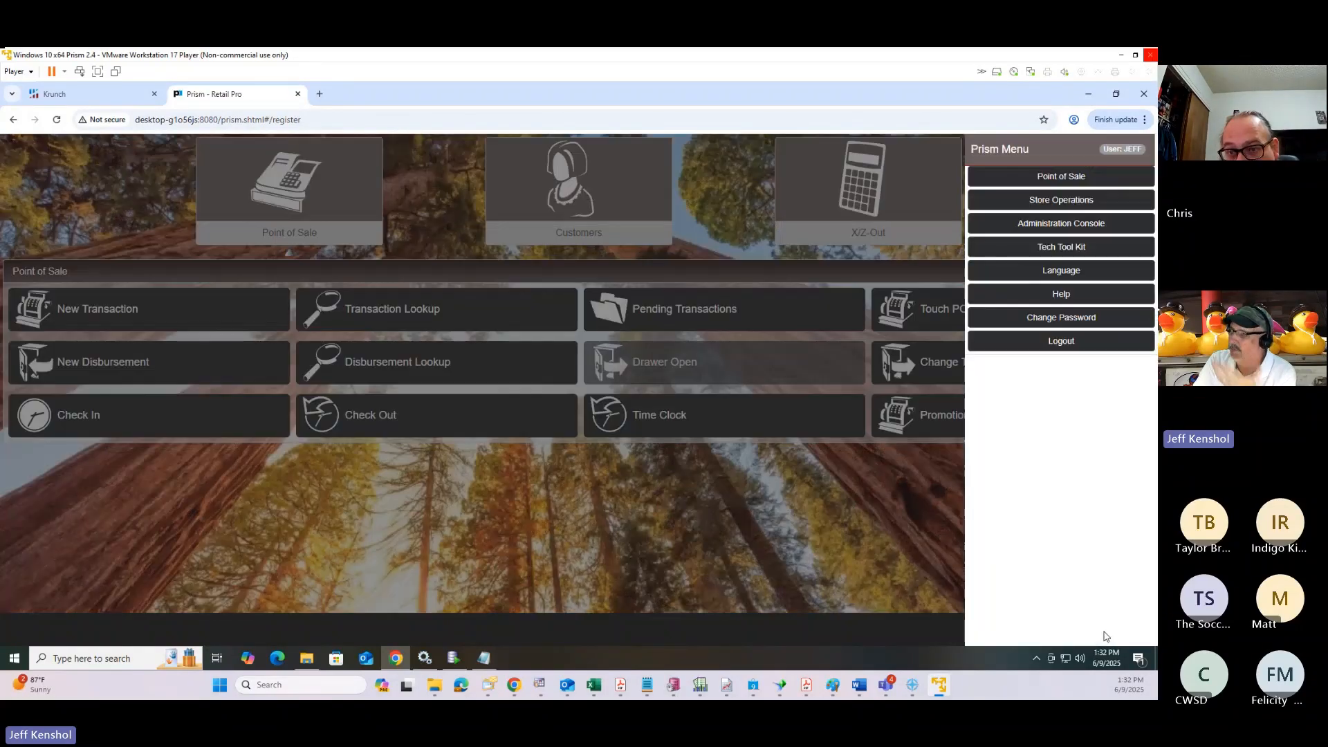
pyautogui.click(1045, 200)
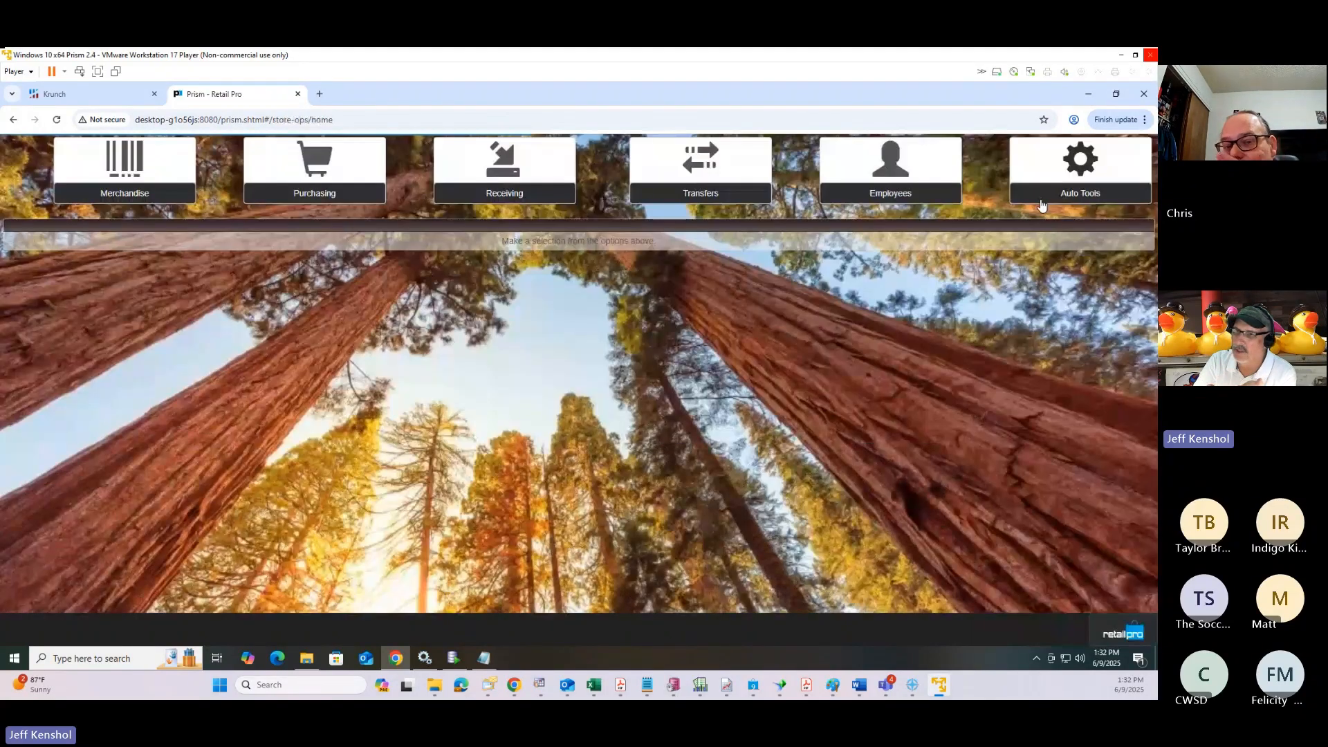
pyautogui.click(136, 172)
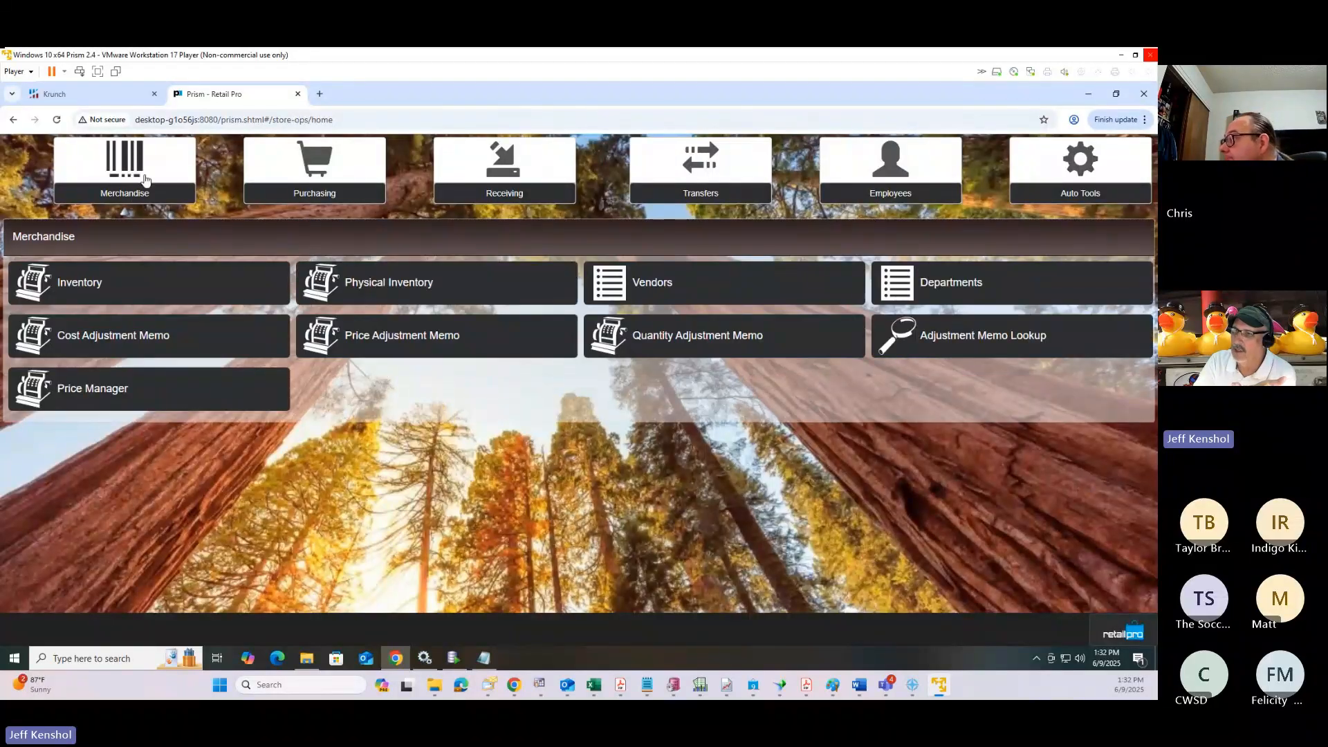
pyautogui.click(374, 284)
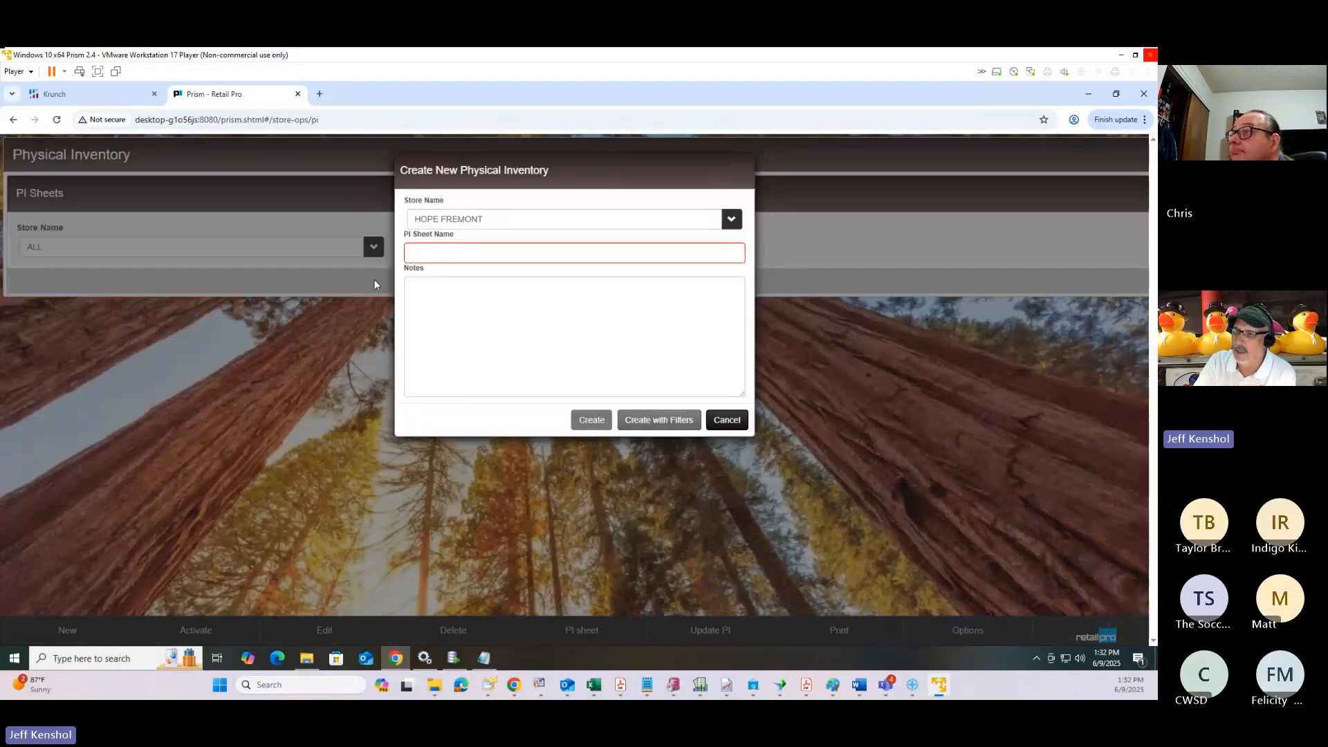
pyautogui.click(730, 423)
pyautogui.click(138, 247)
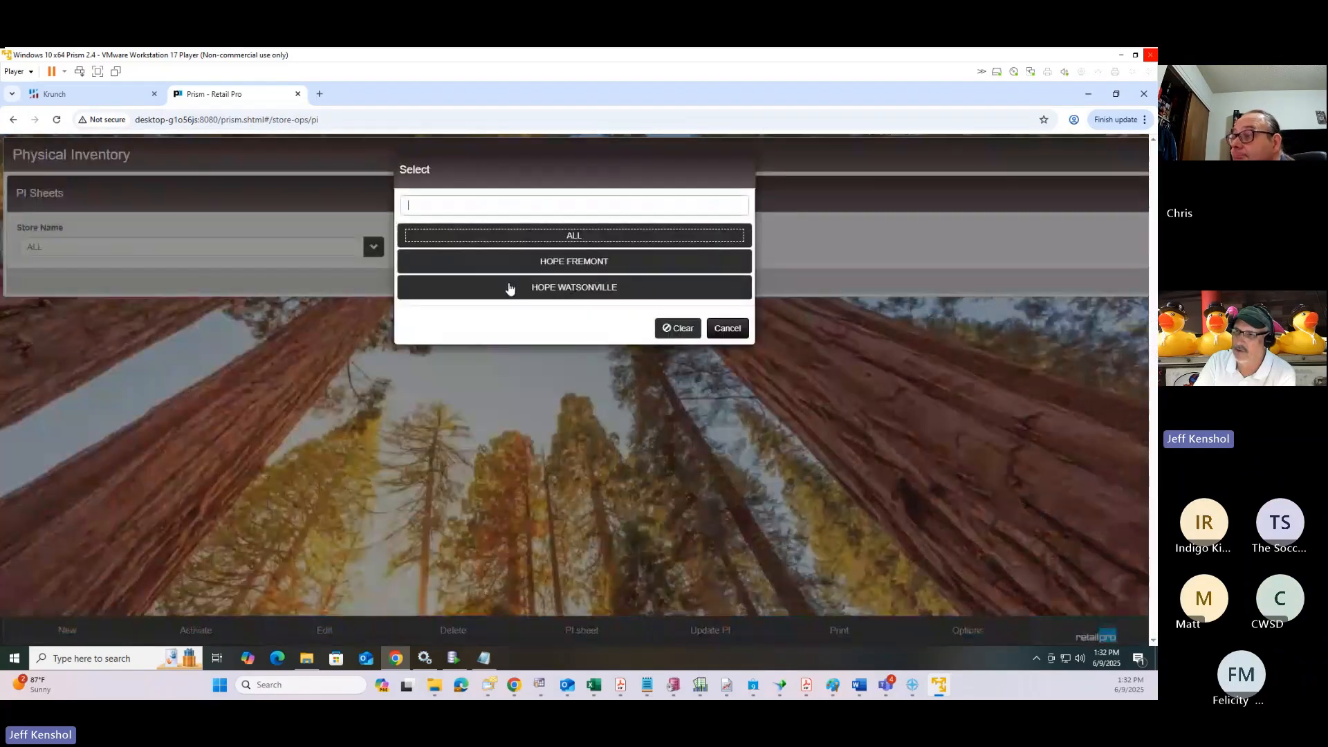
pyautogui.click(533, 291)
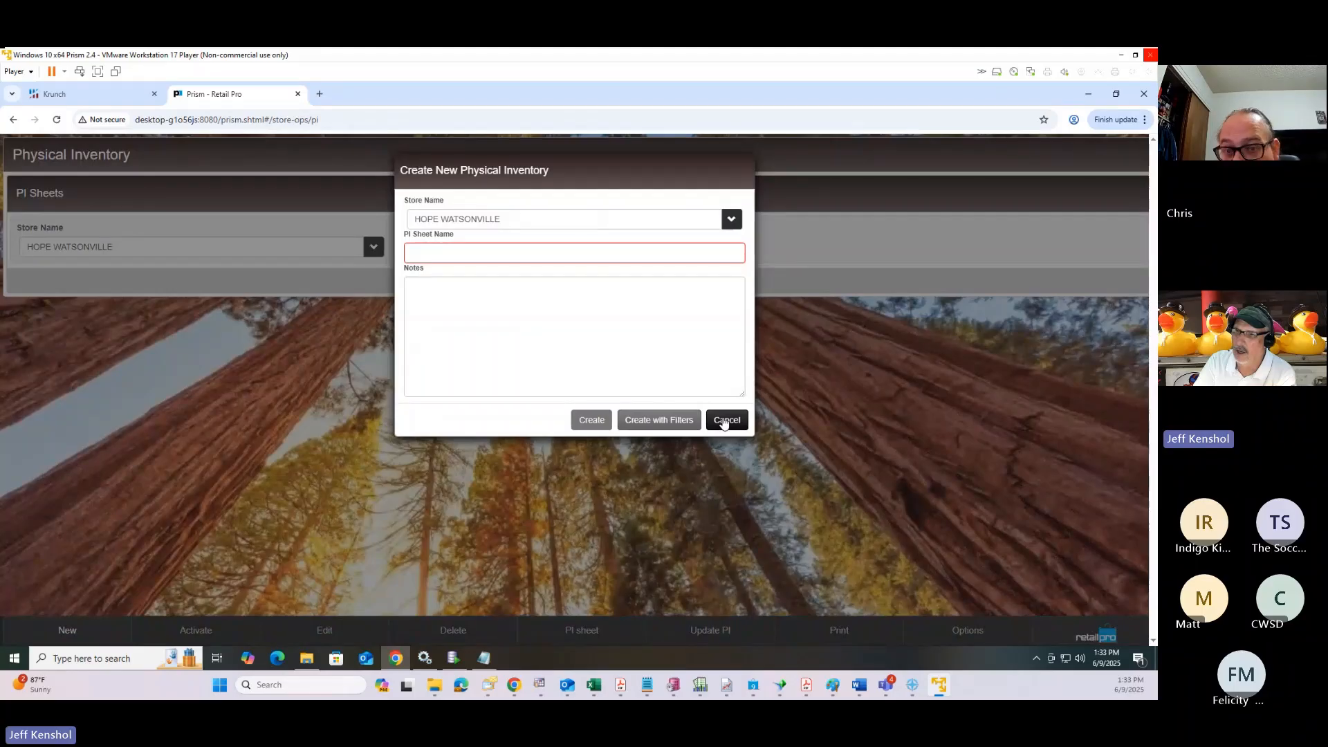
pyautogui.click(724, 420)
pyautogui.click(98, 247)
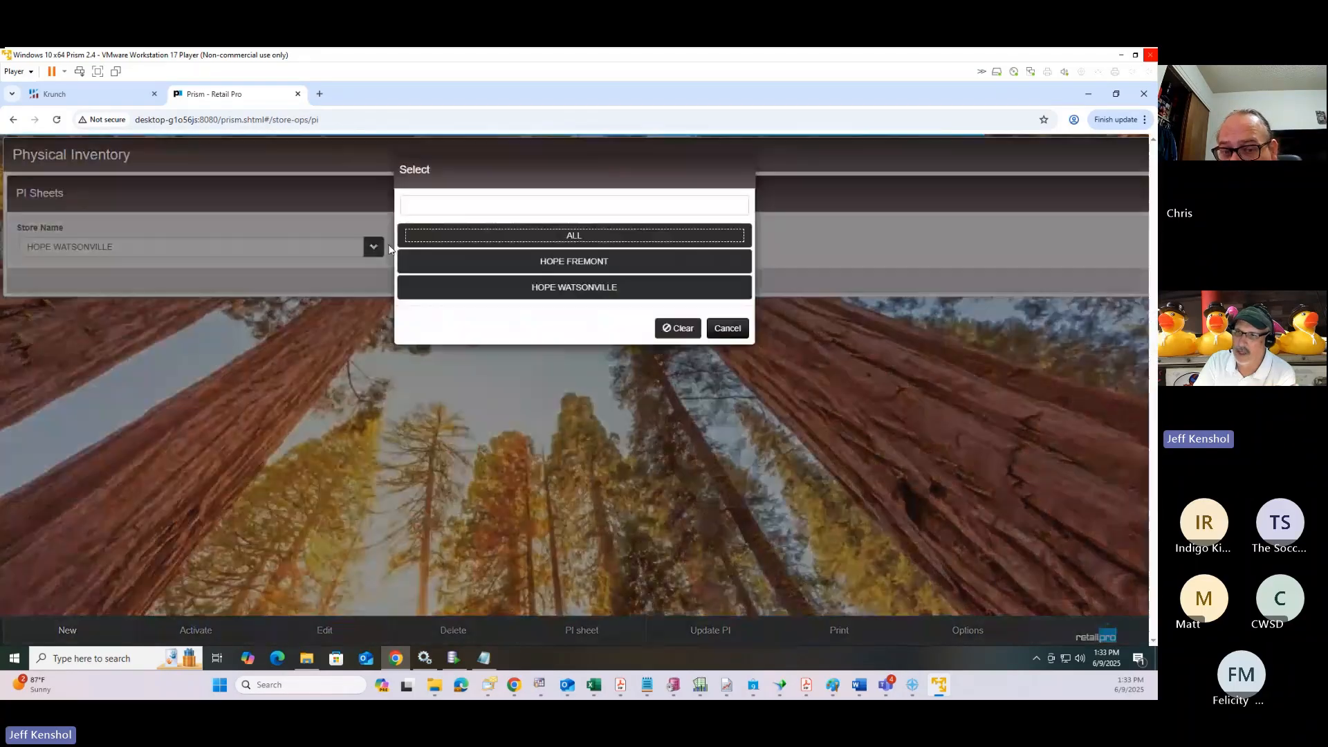
pyautogui.click(532, 264)
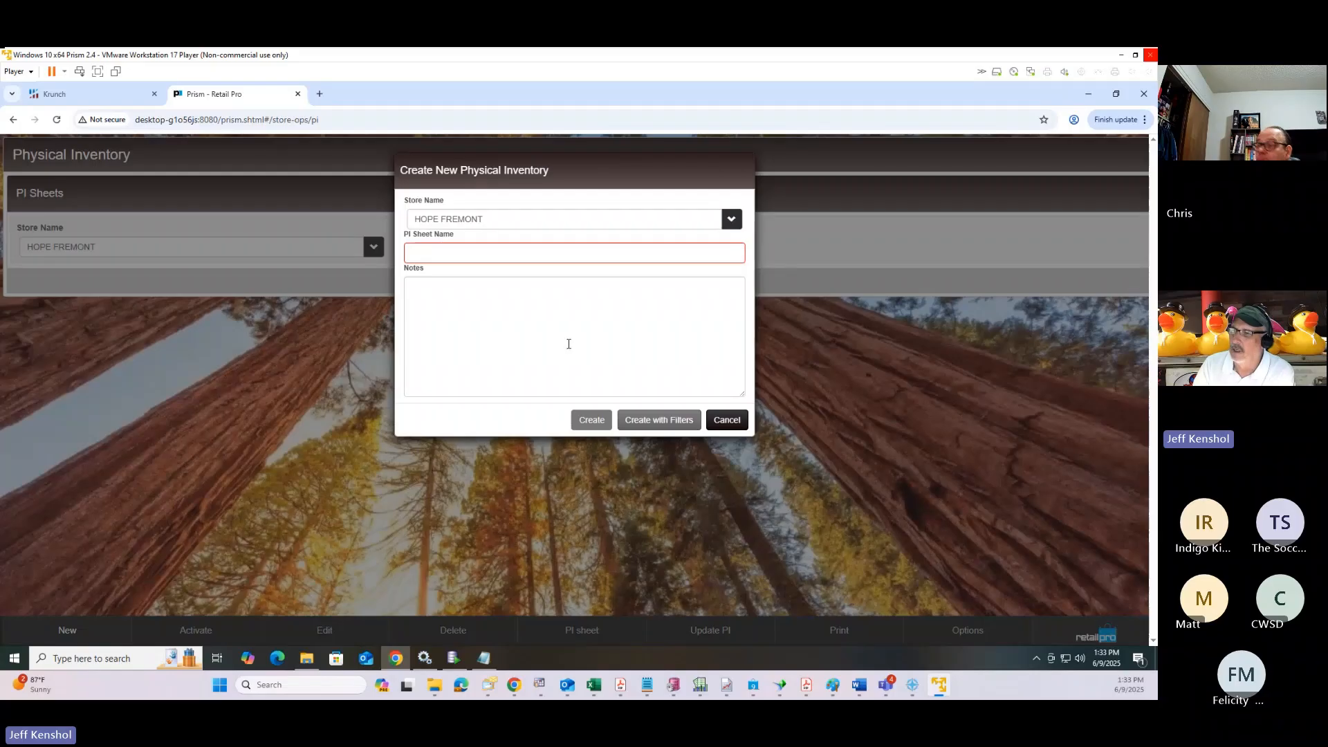
pyautogui.click(727, 420)
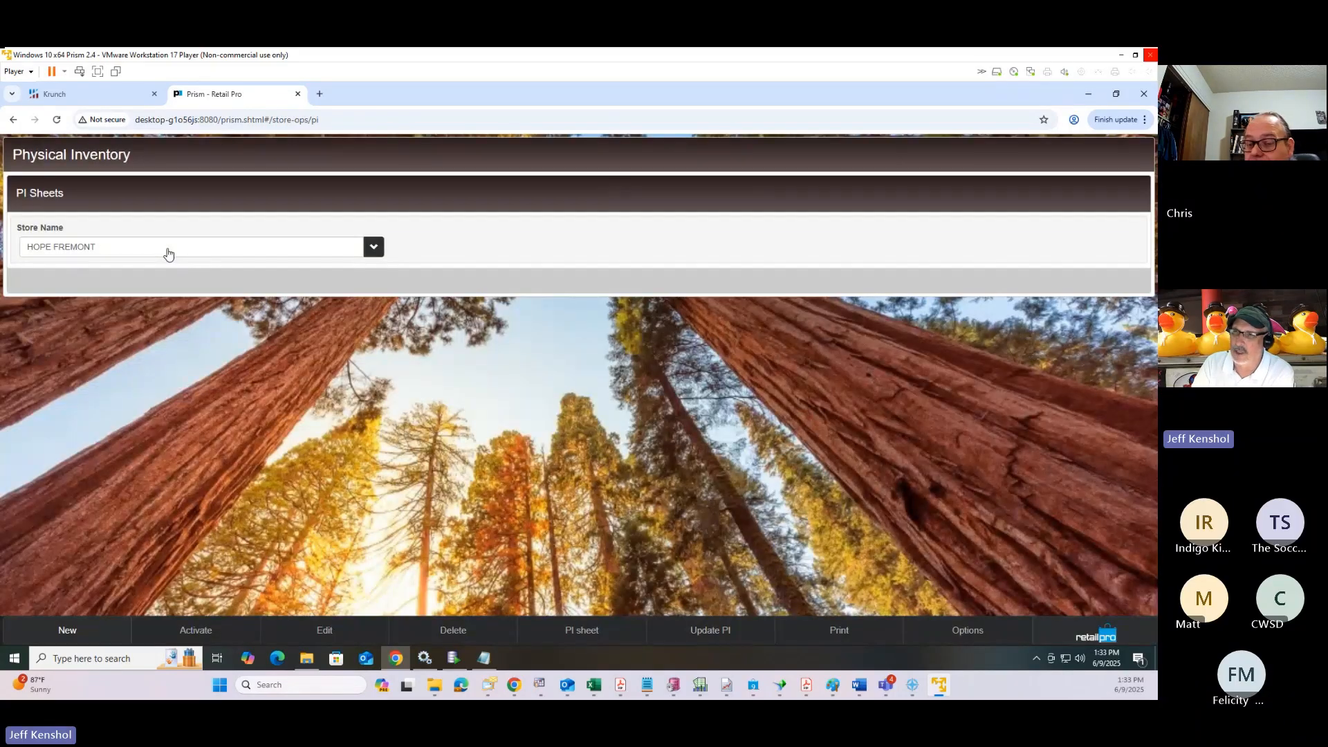
# Step: Create an unfiltered physical inventory for the HOPE FREMONT store with the PI sheet name StoreNameJune2025
pyautogui.click(168, 254)
pyautogui.click(537, 264)
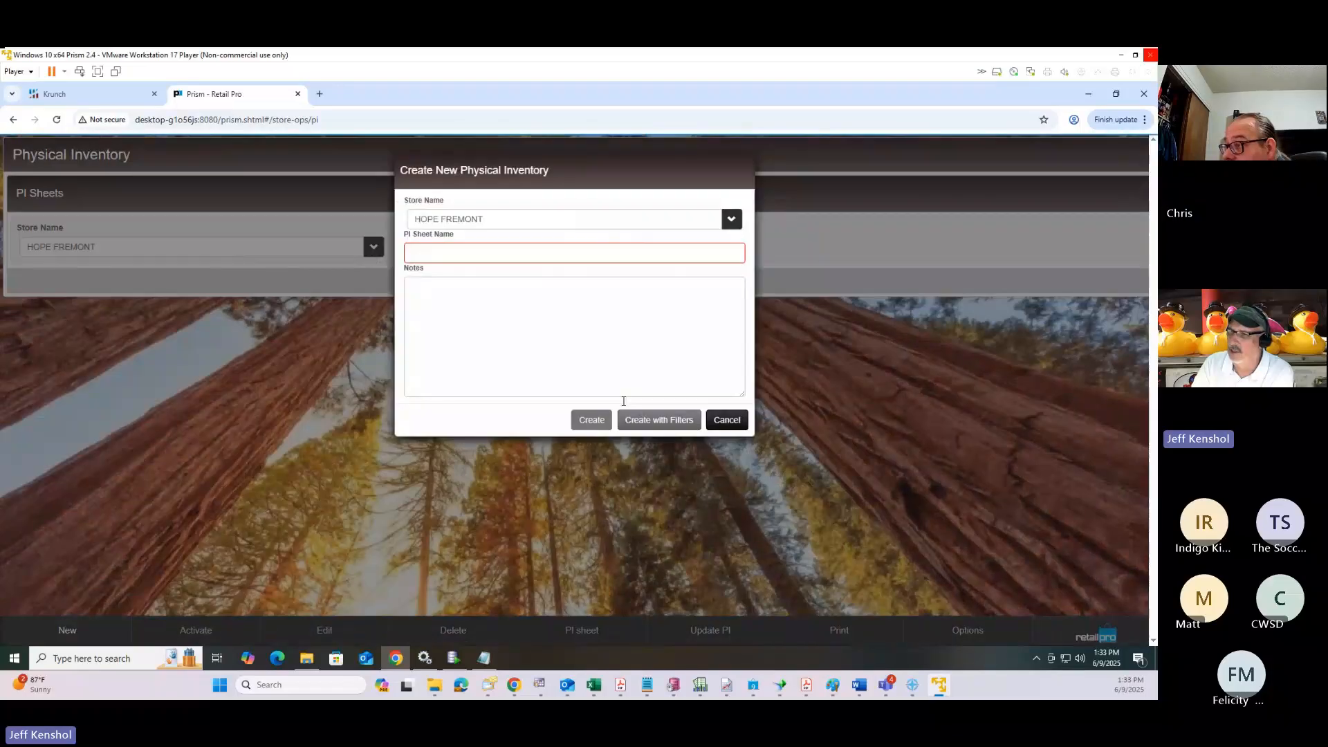
pyautogui.click(503, 254)
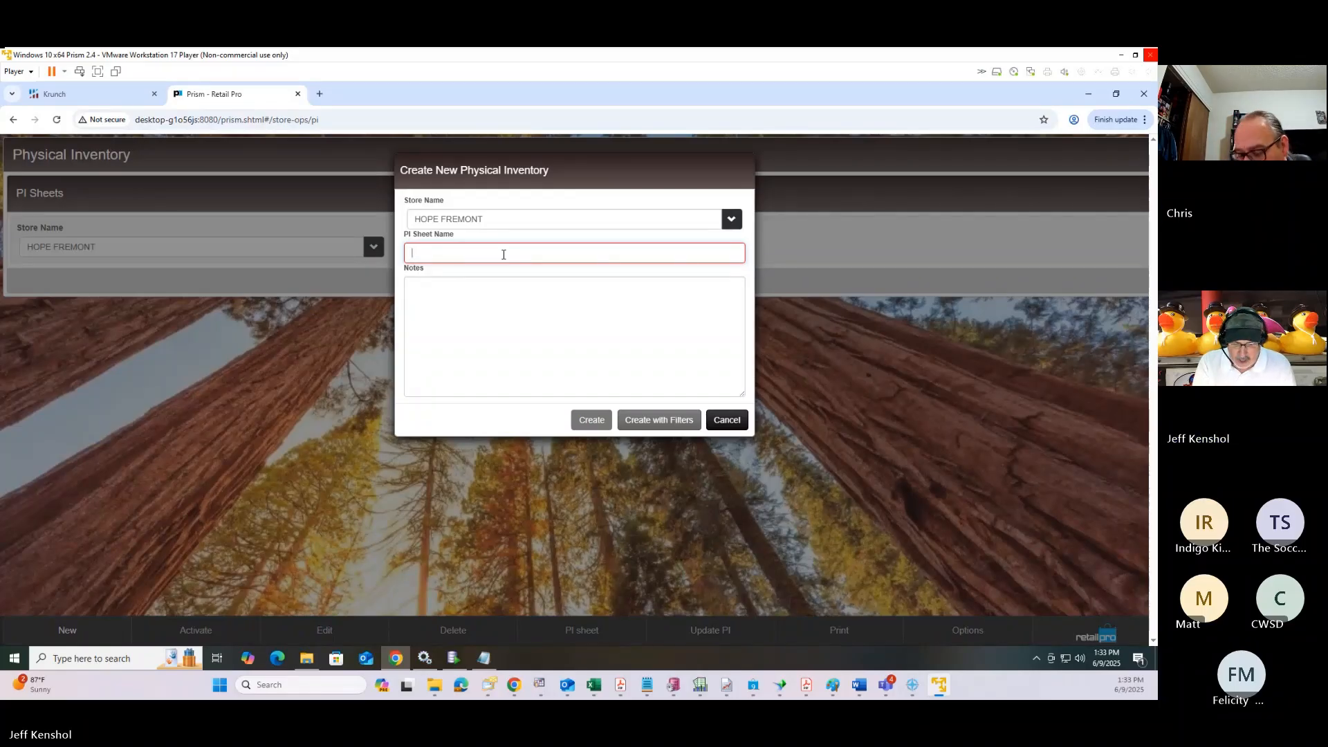
pyautogui.write('Stor')
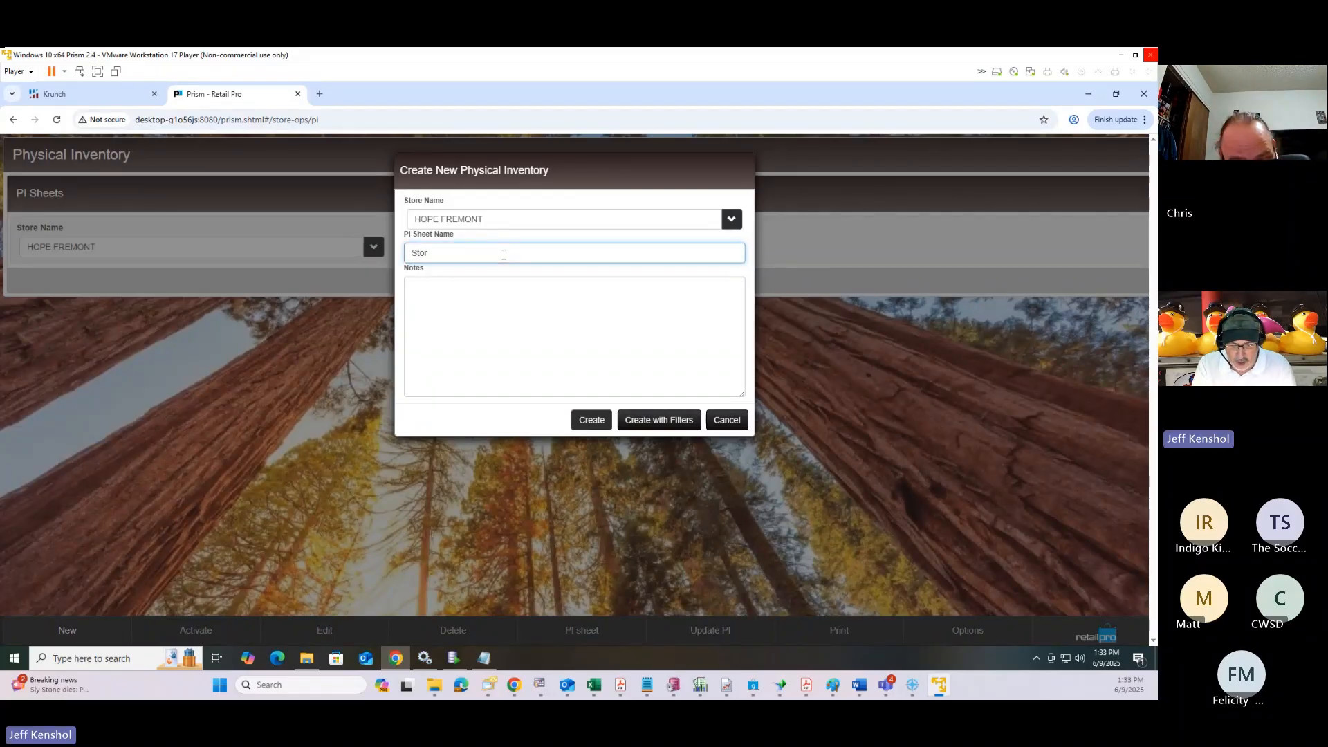
pyautogui.write('Name')
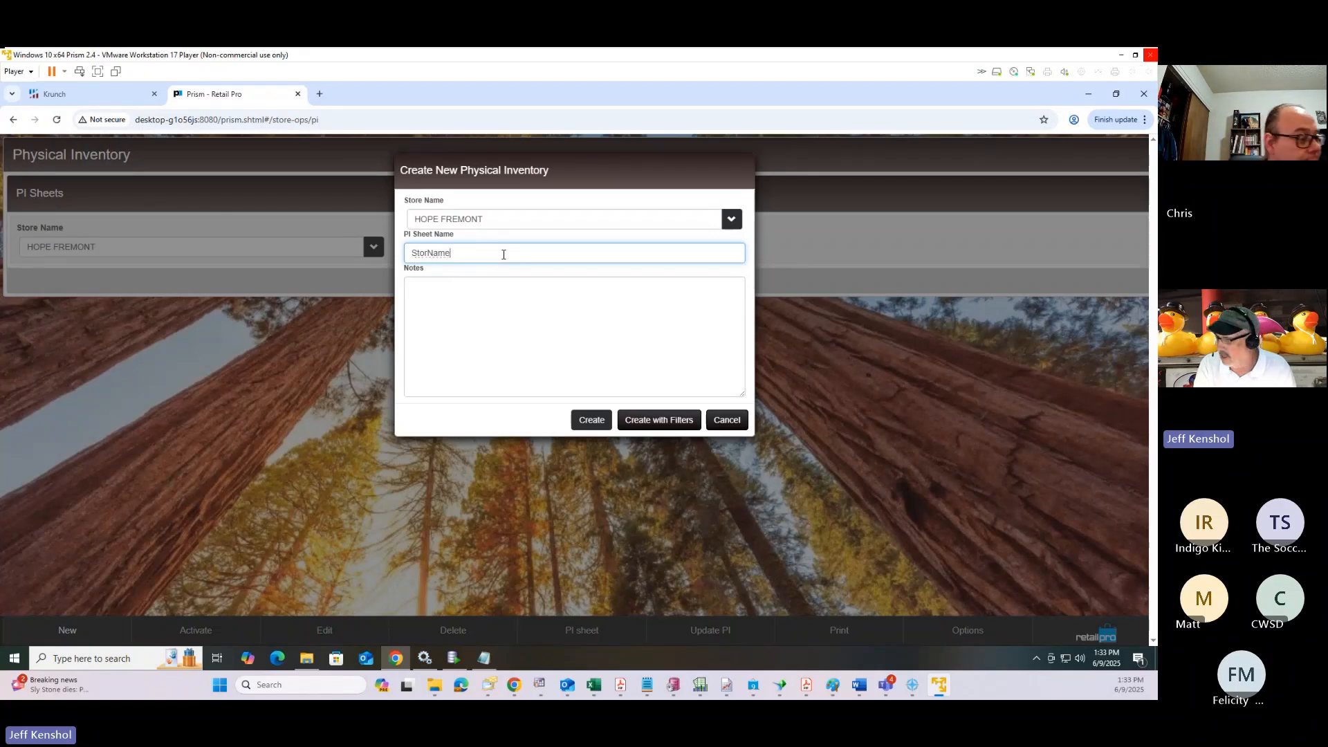
pyautogui.write('Jun')
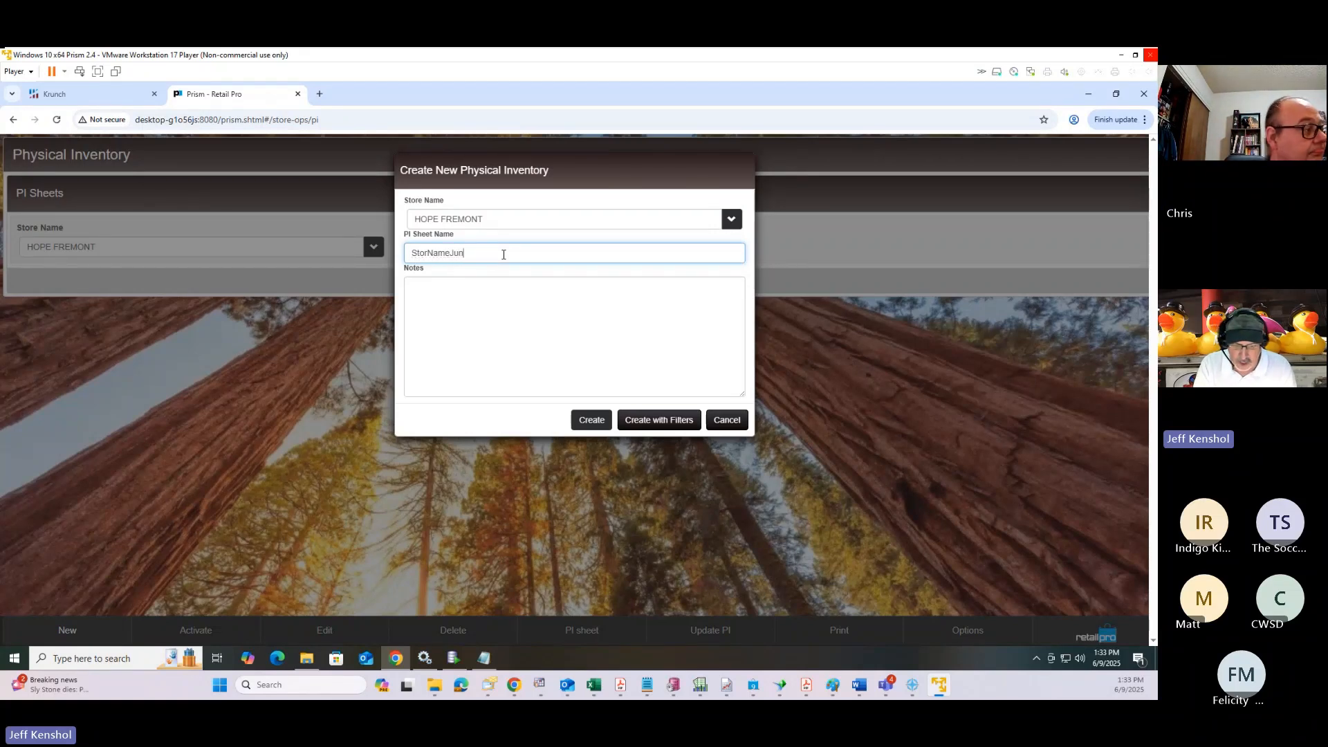
pyautogui.write('e2025')
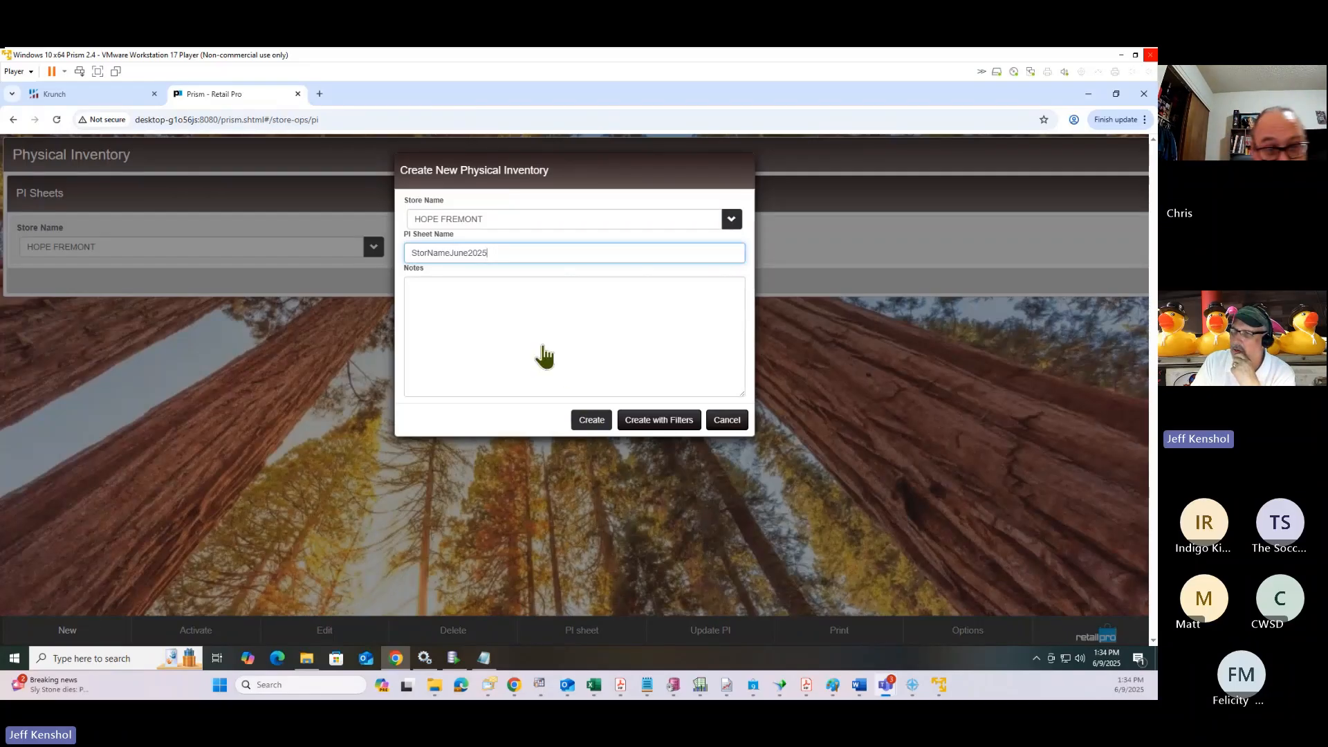
pyautogui.click(427, 253)
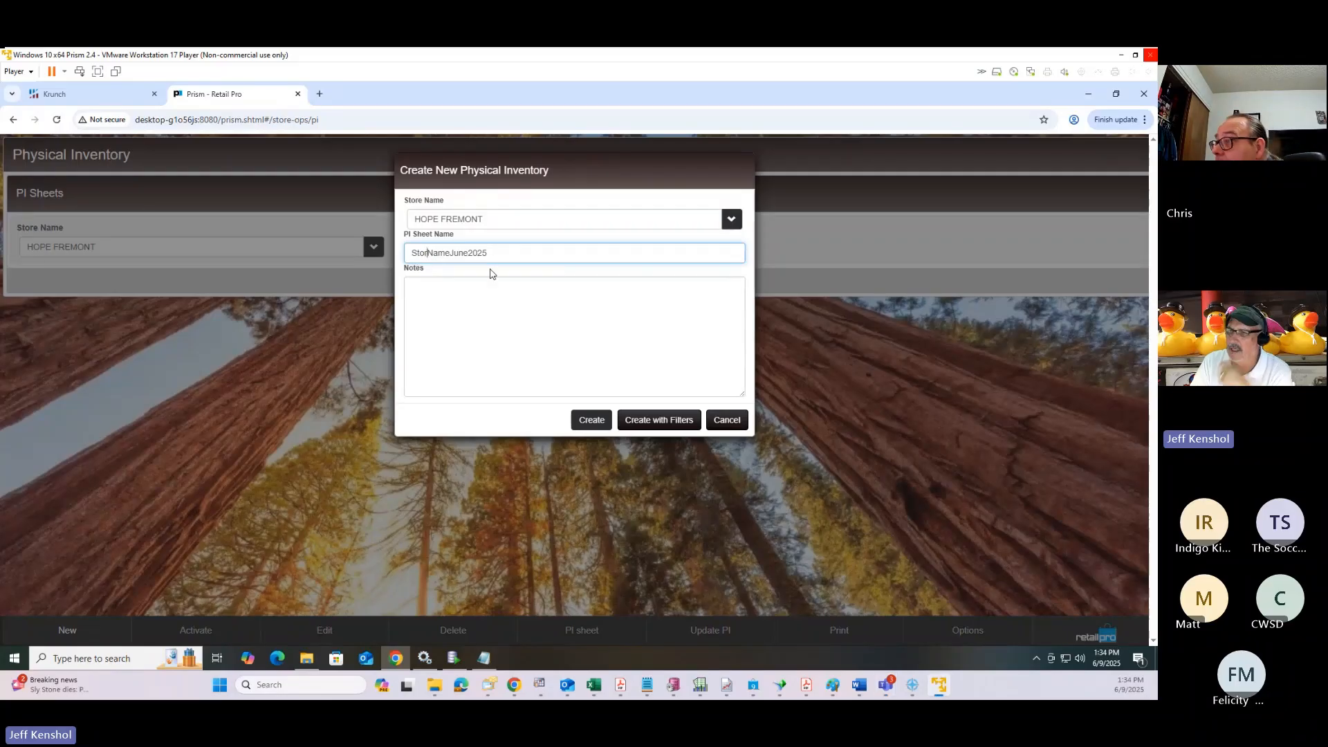
pyautogui.write('e')
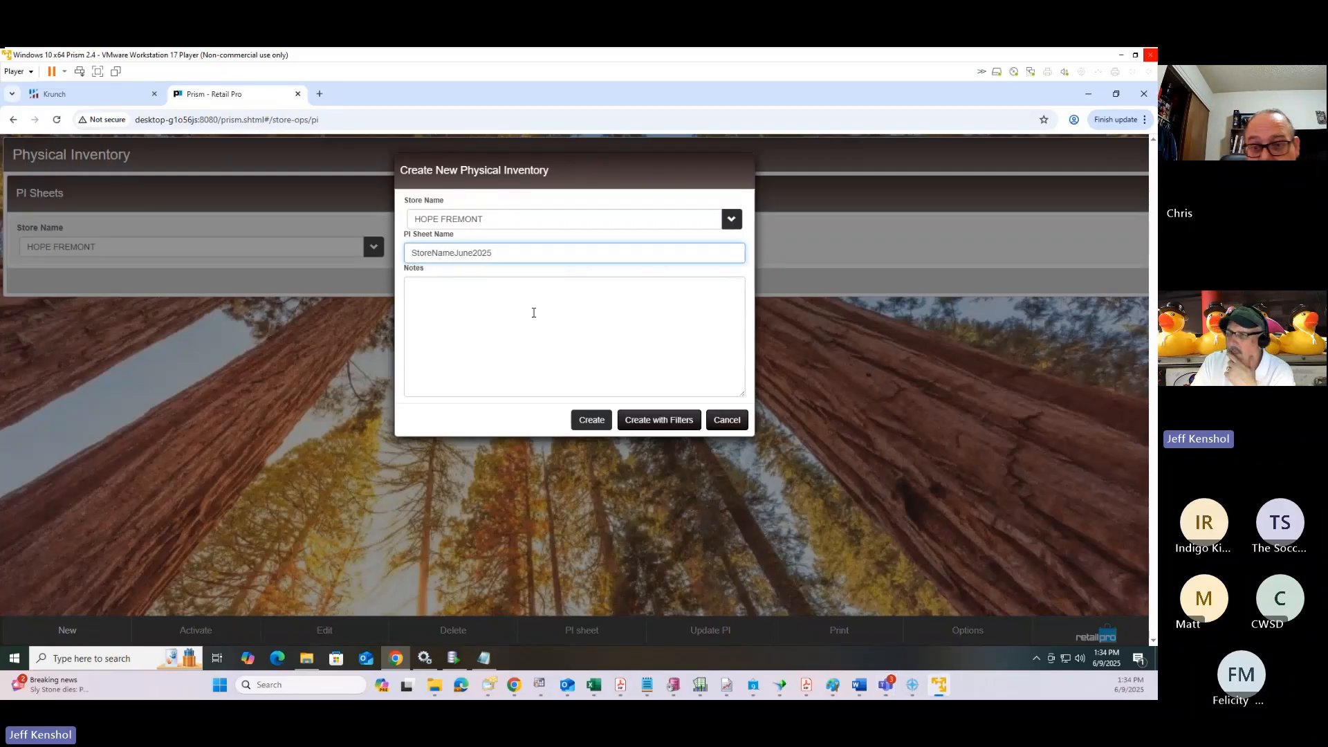
pyautogui.click(592, 421)
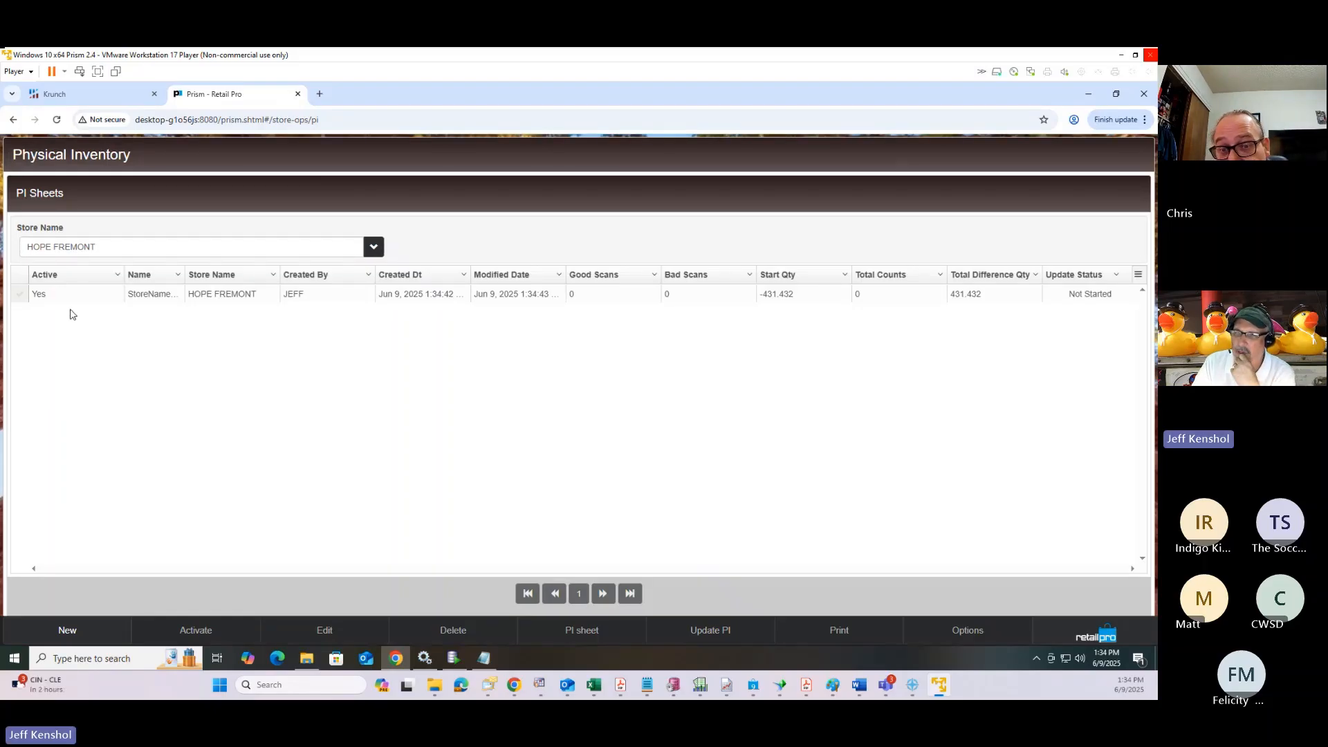
# Step: Open the PI sheet of the HOPE FREMONT inventory and examine the items' start quantities
pyautogui.click(20, 294)
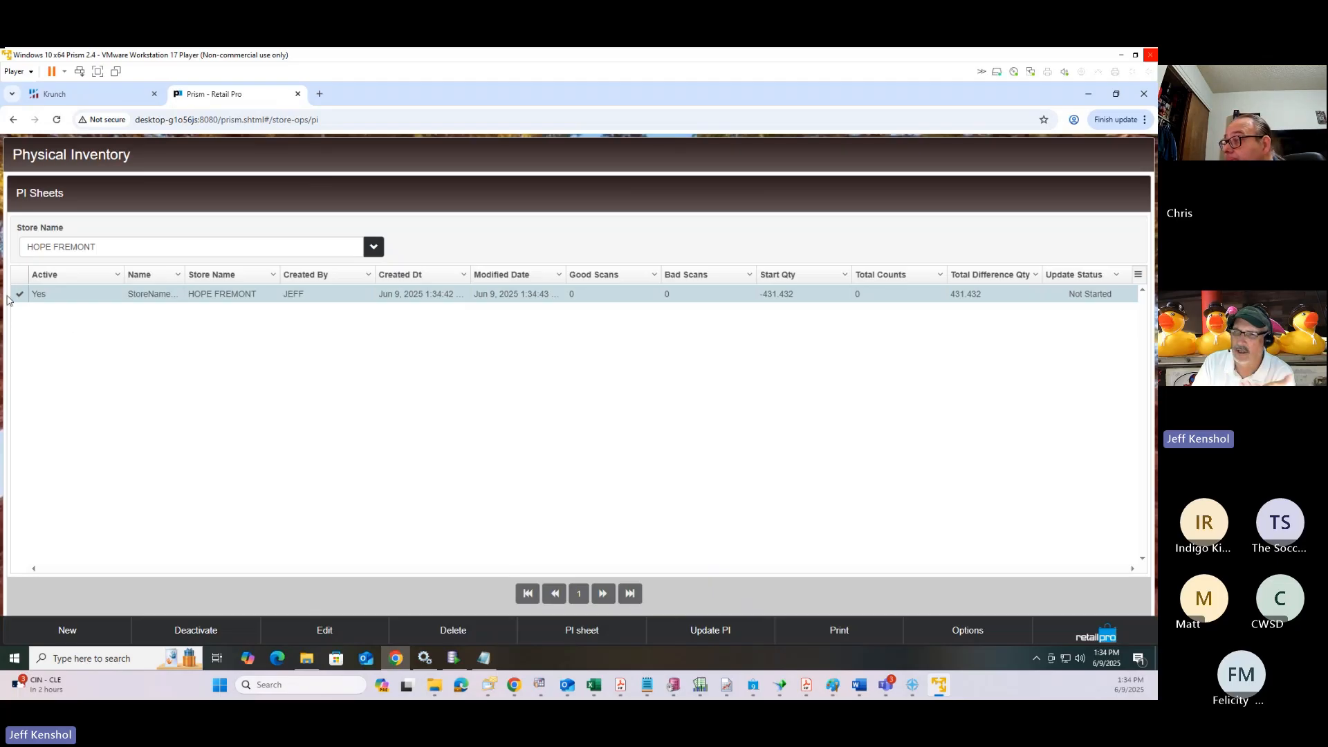
pyautogui.click(598, 631)
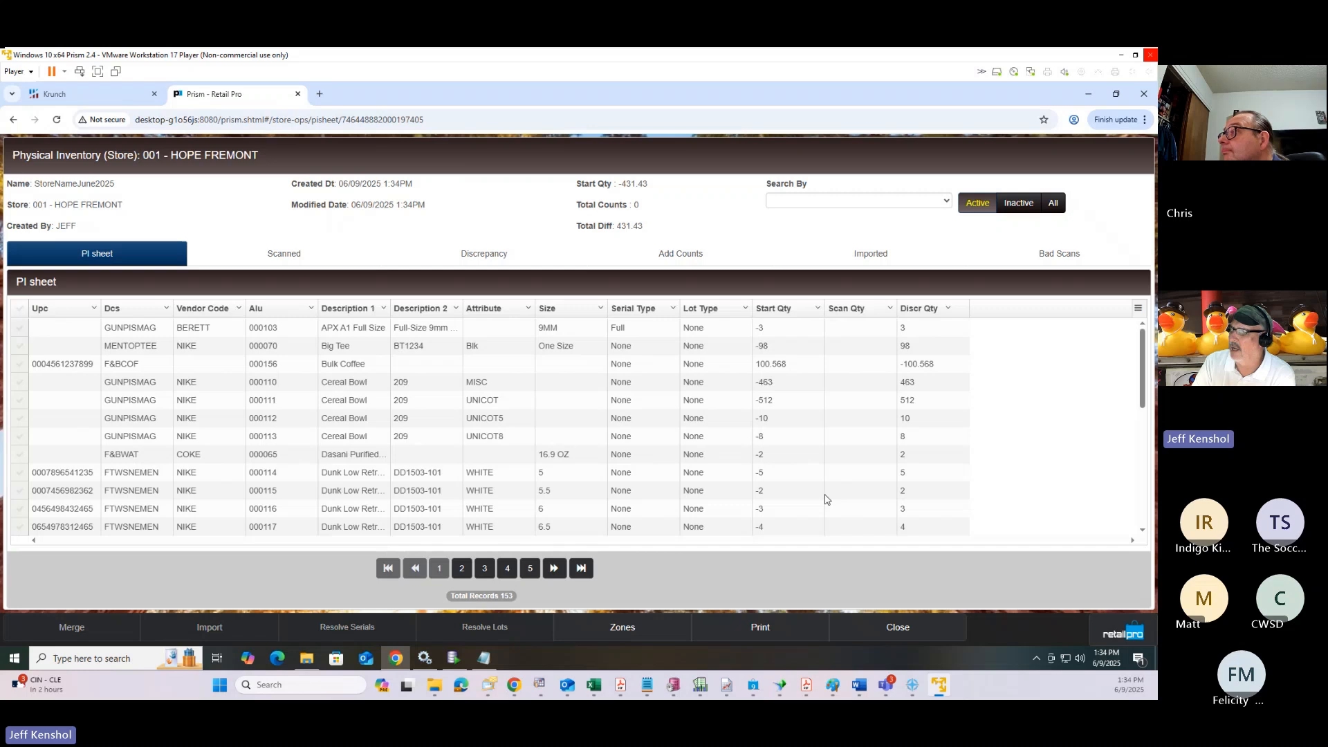
pyautogui.click(770, 333)
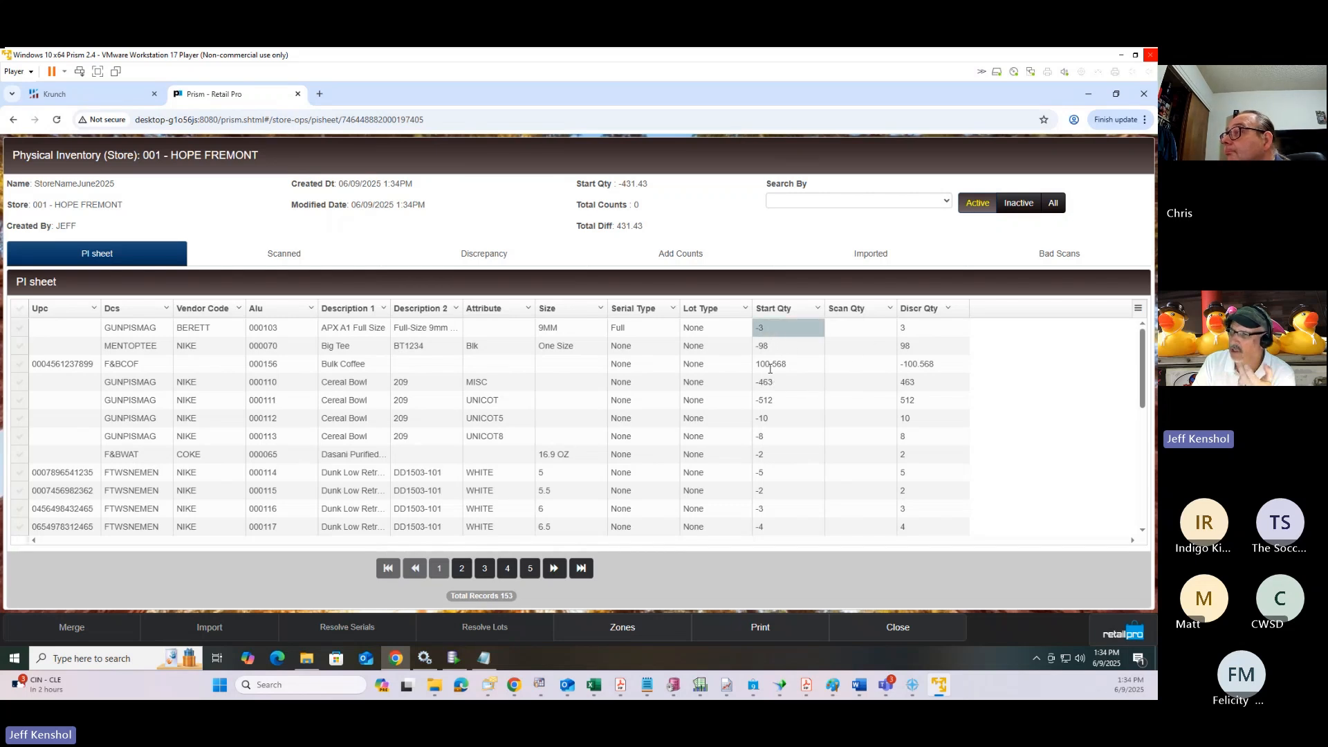
# Step: Examine the start, scan and discrepancy quantities of the items on the HOPE FREMONT PI sheet, including the Logo Tee in size M
pyautogui.click(774, 367)
pyautogui.click(770, 422)
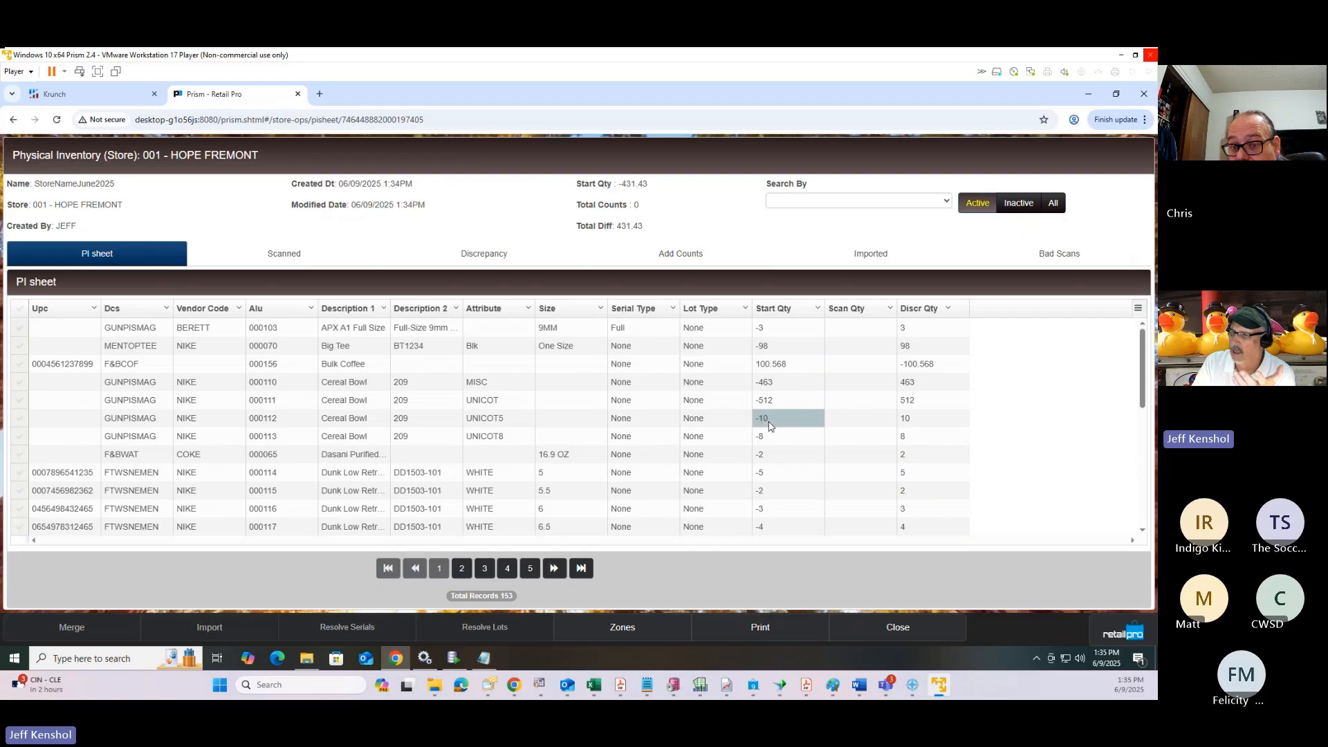
pyautogui.click(771, 472)
pyautogui.click(772, 489)
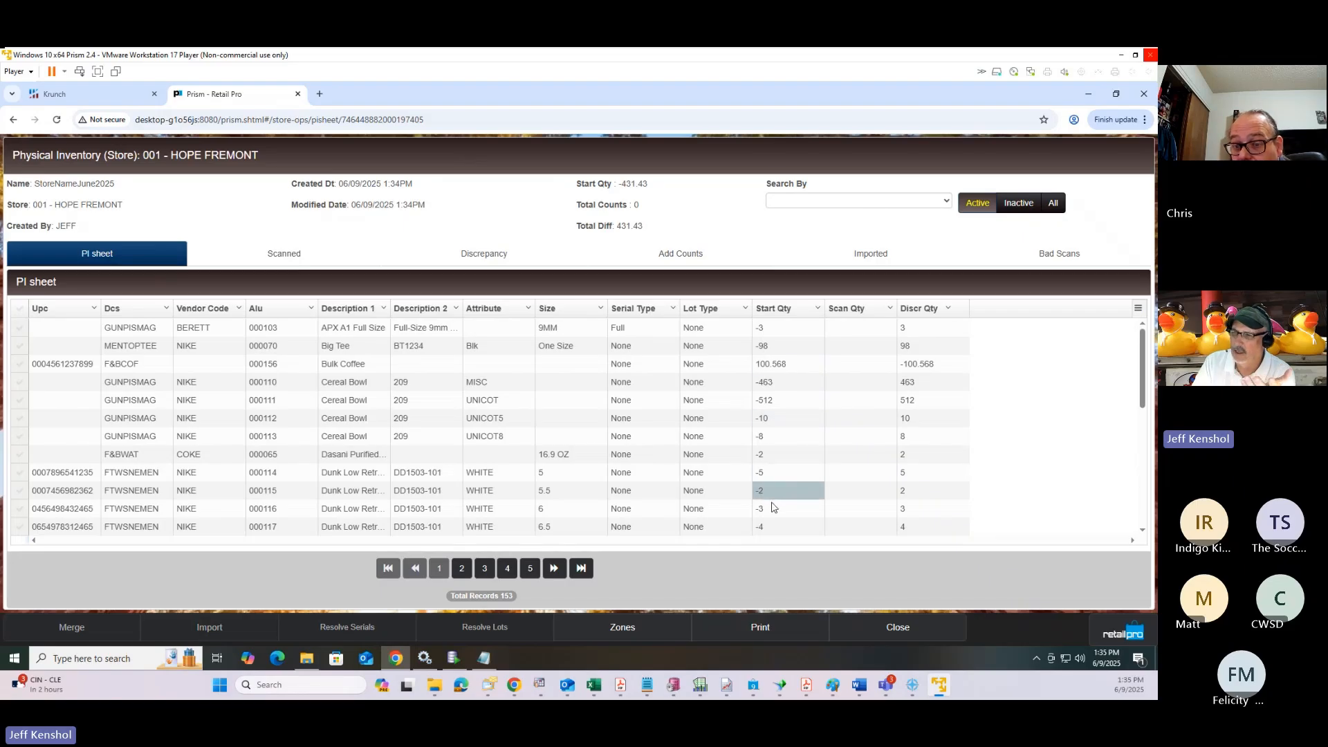
pyautogui.scroll(-10, 771, 501)
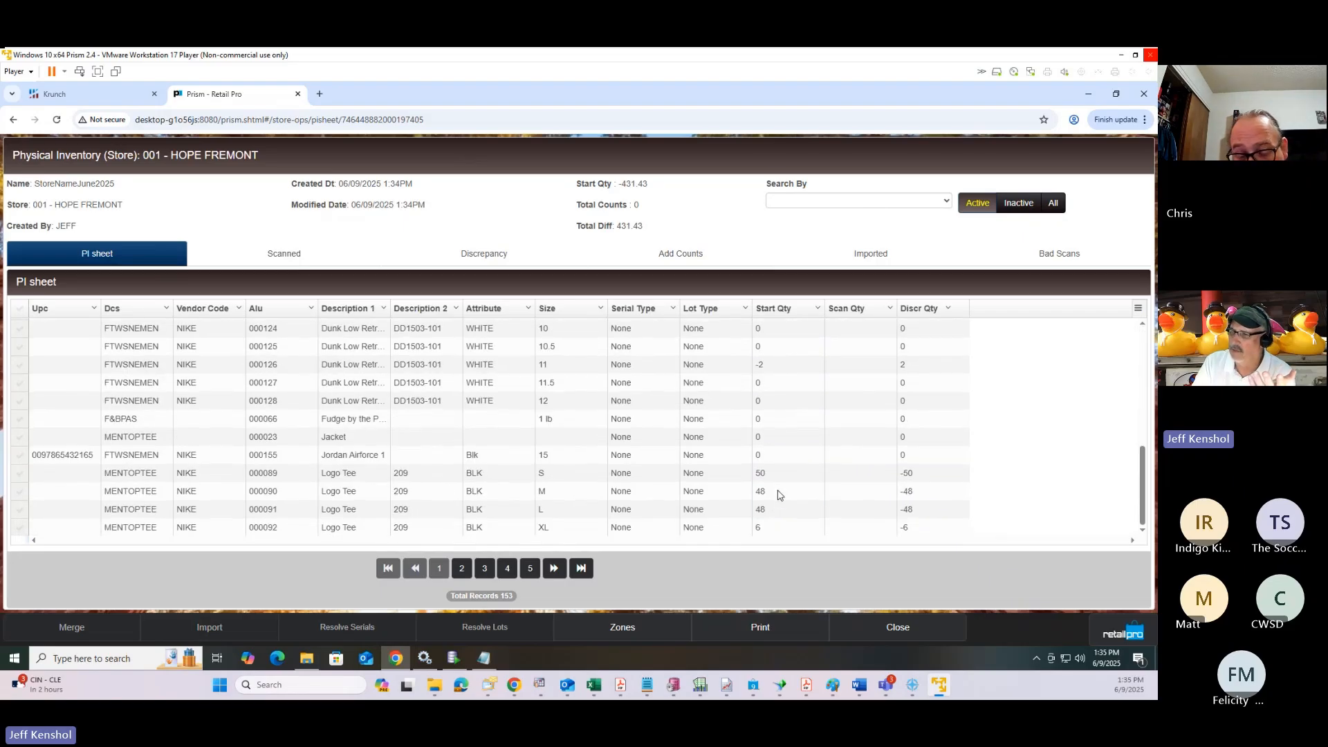
pyautogui.click(780, 494)
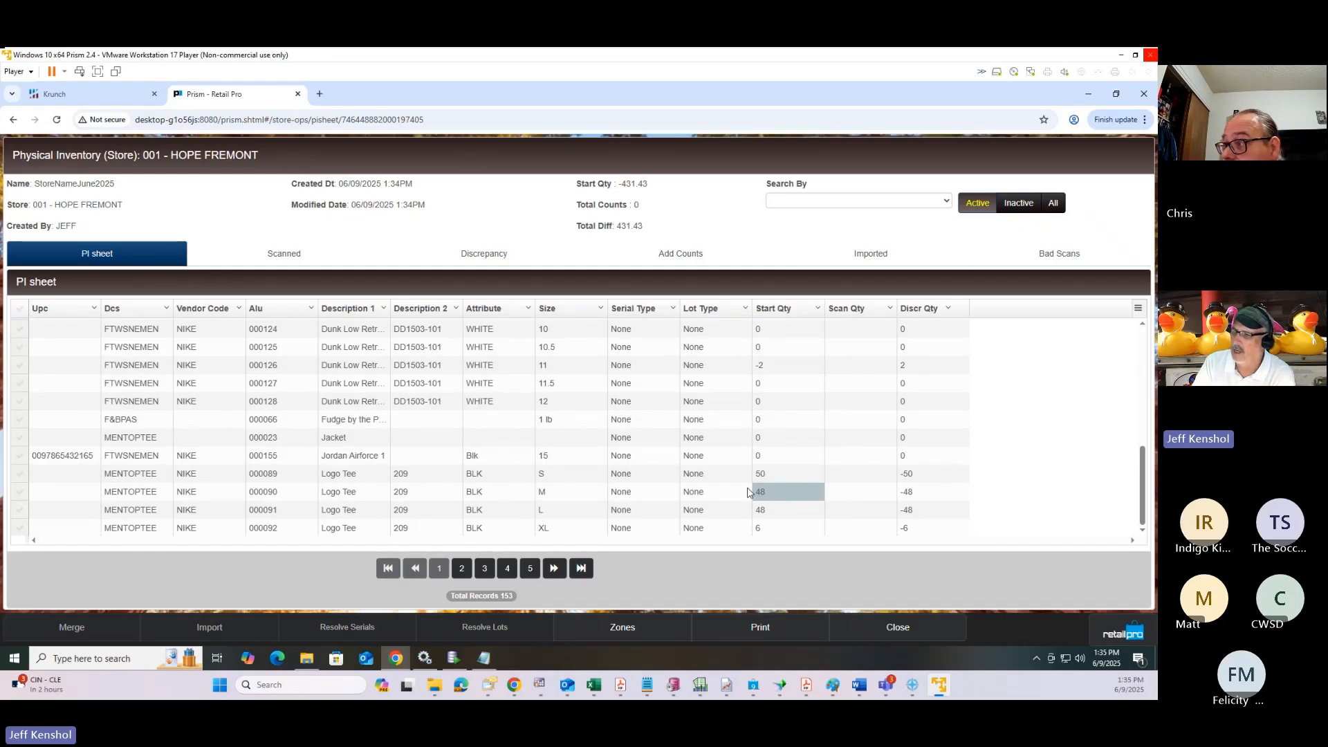
pyautogui.click(858, 494)
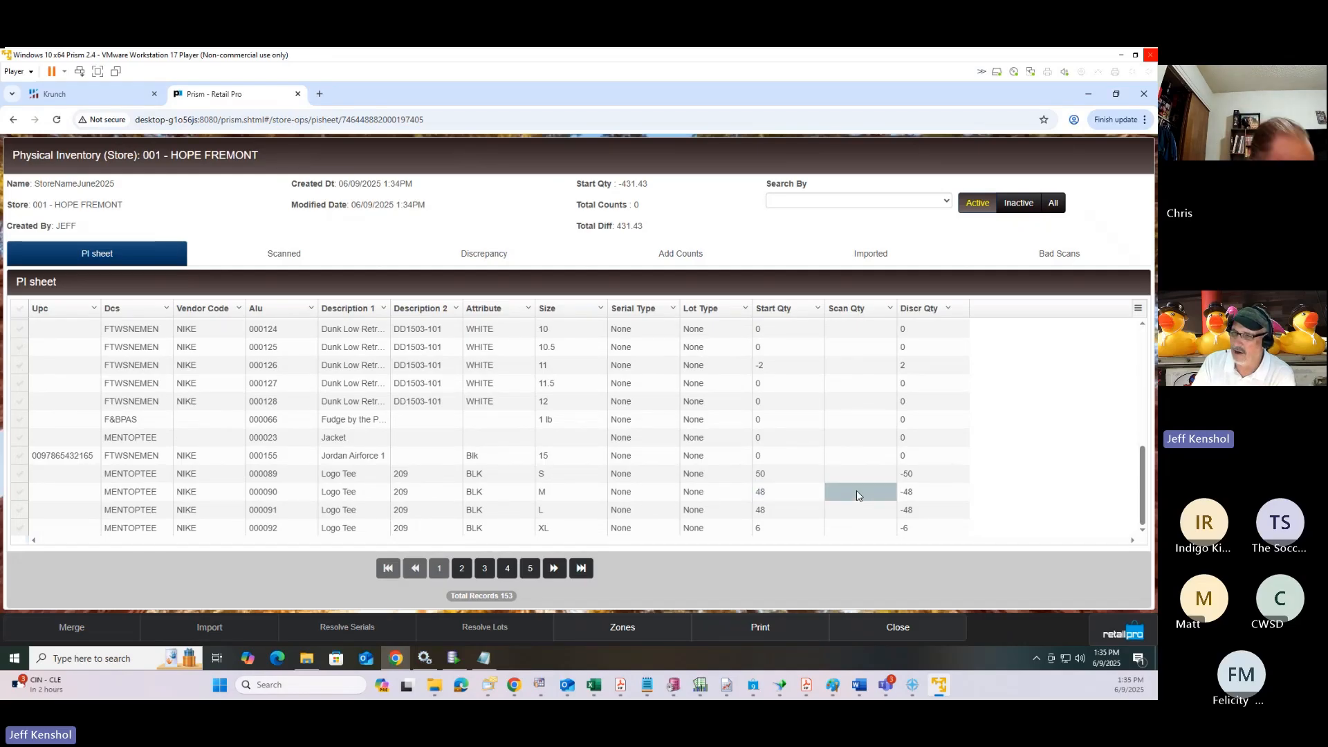
pyautogui.click(921, 494)
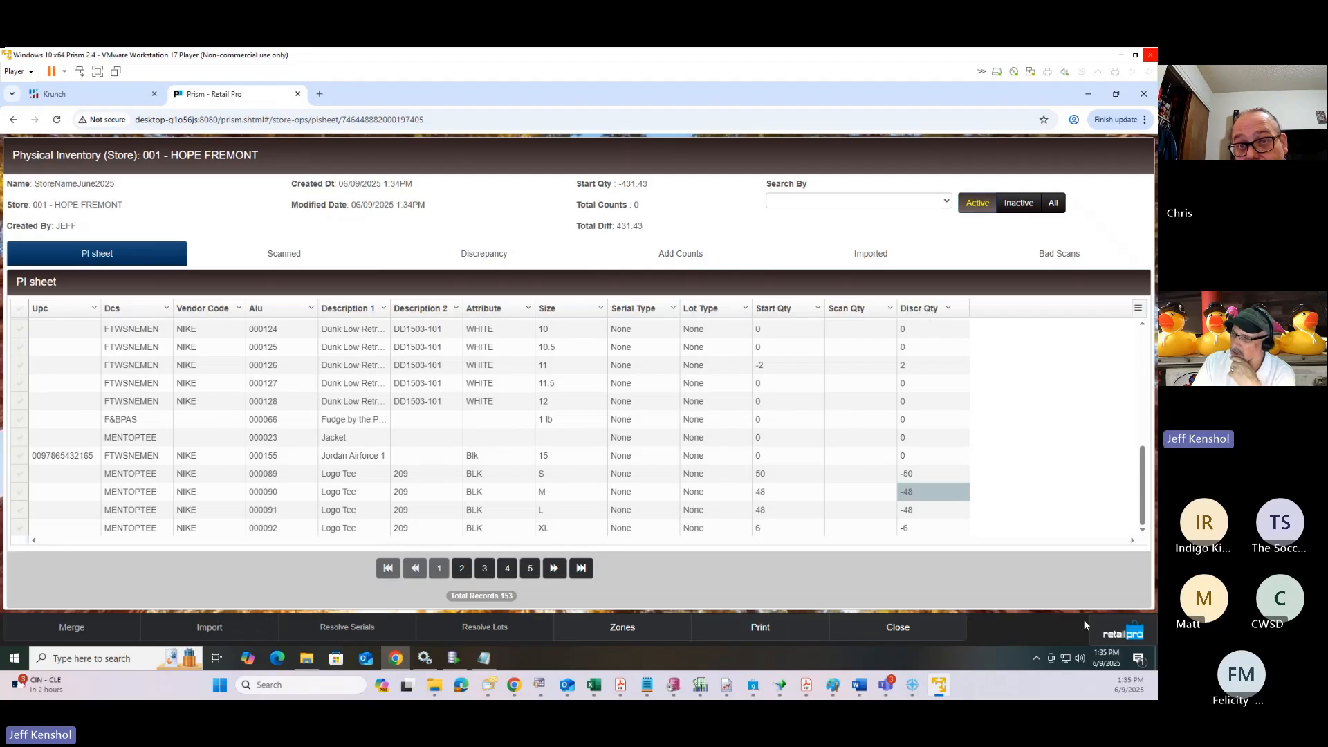
# Step: Open the Merchandise PI sheet settings under Node Preferences for HOPE in the Administration Console, collapsing the store list
pyautogui.click(1114, 635)
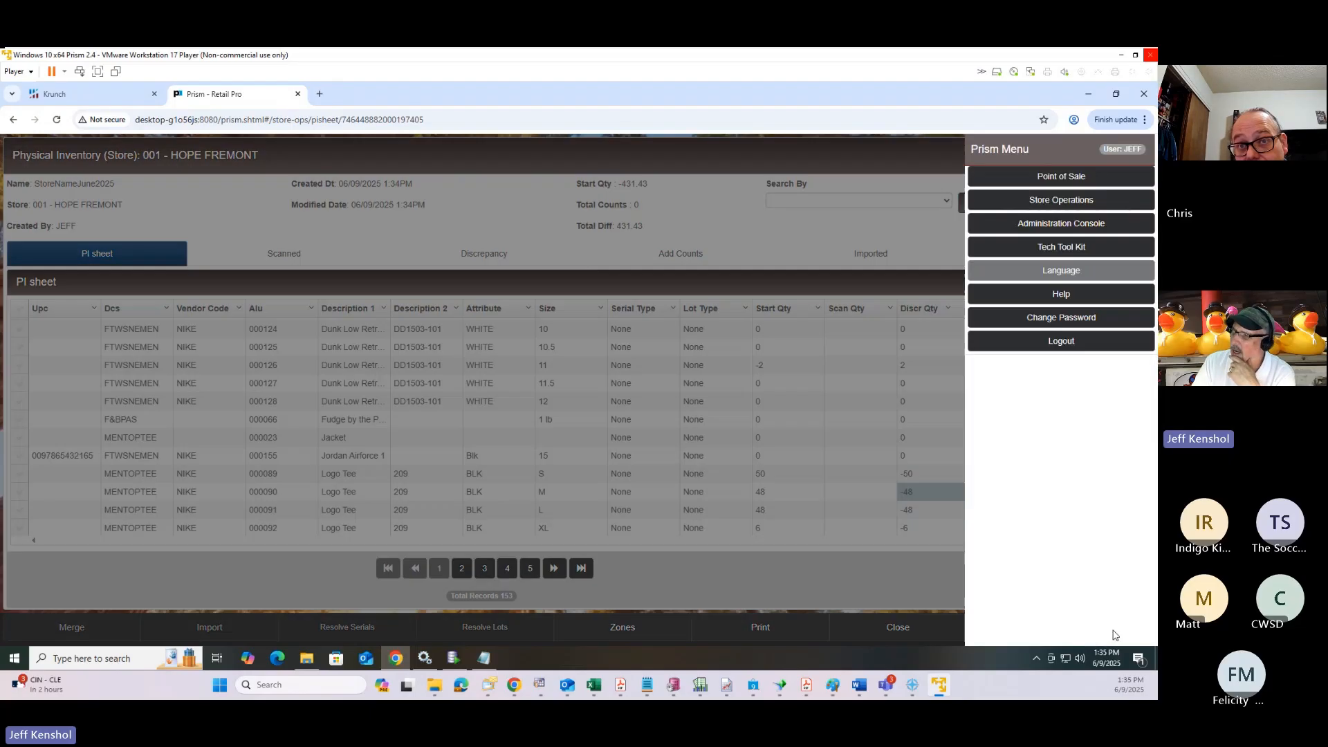
pyautogui.click(1057, 228)
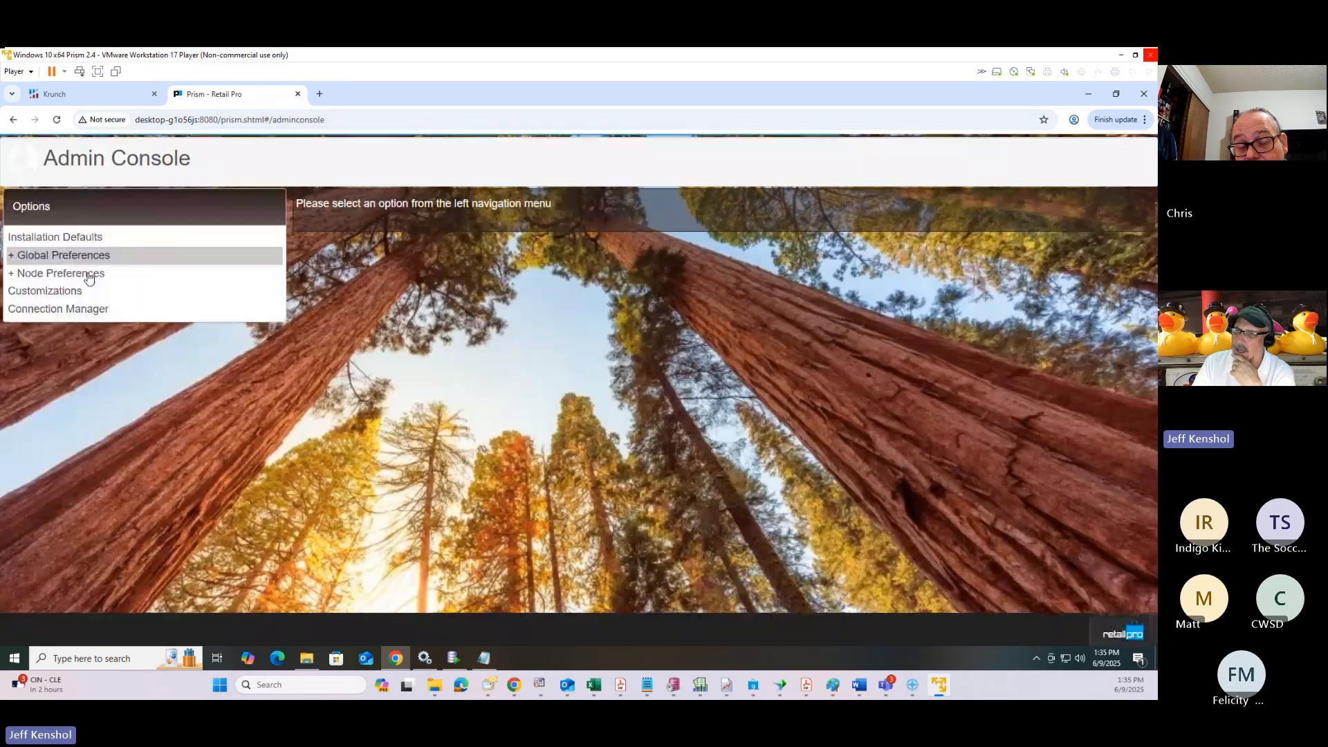
pyautogui.click(83, 275)
pyautogui.click(87, 297)
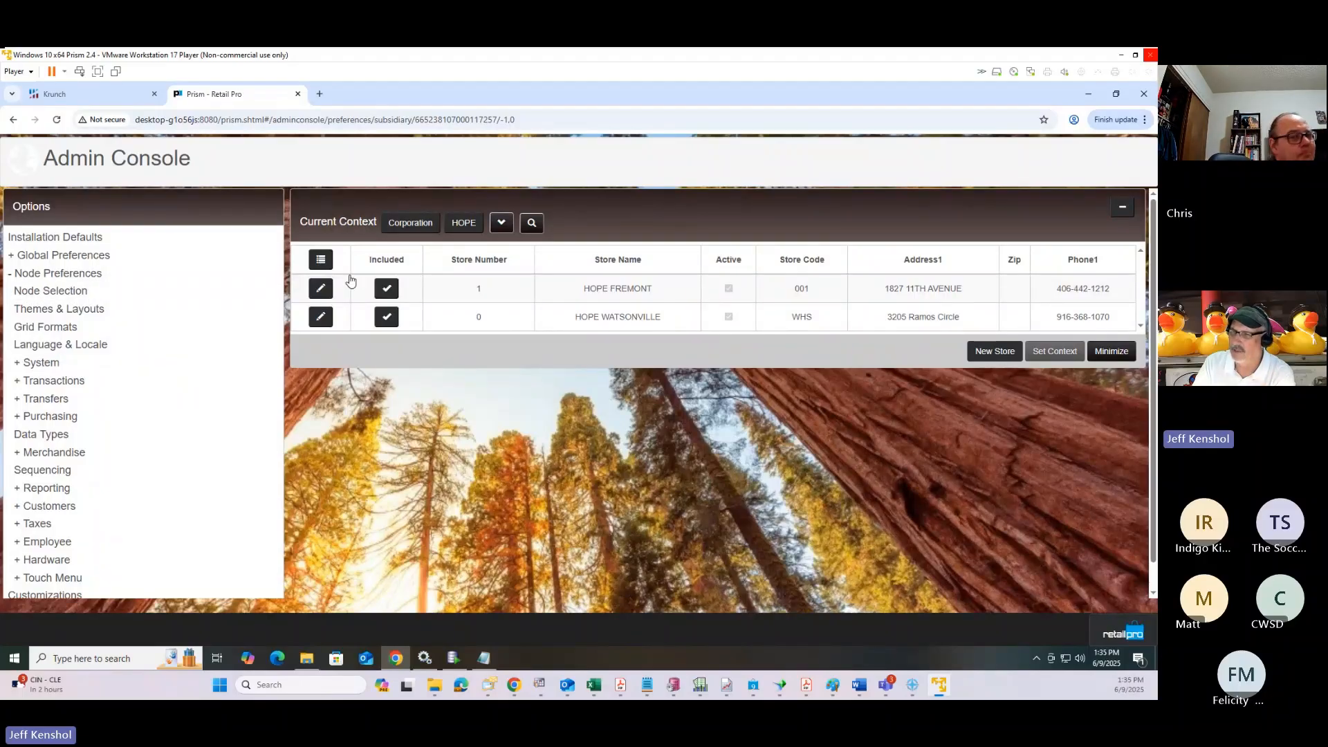
pyautogui.click(1123, 216)
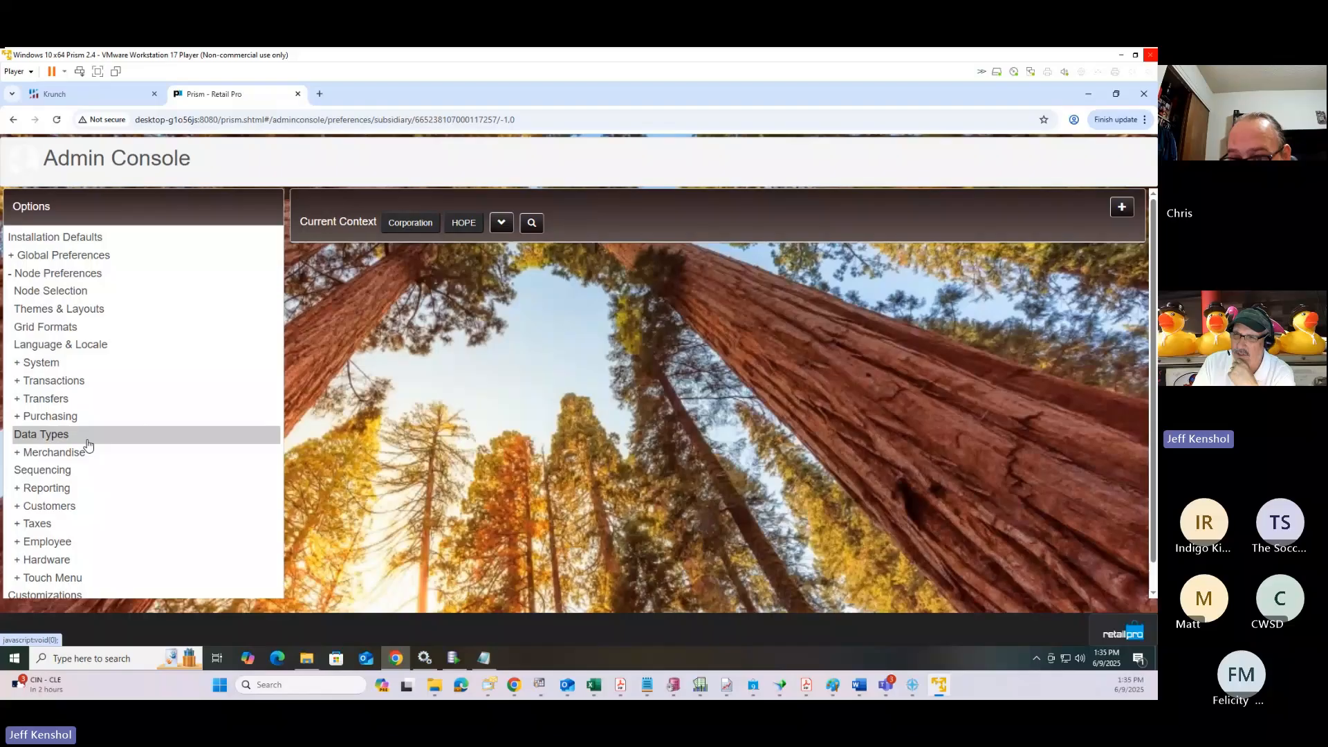
pyautogui.click(55, 459)
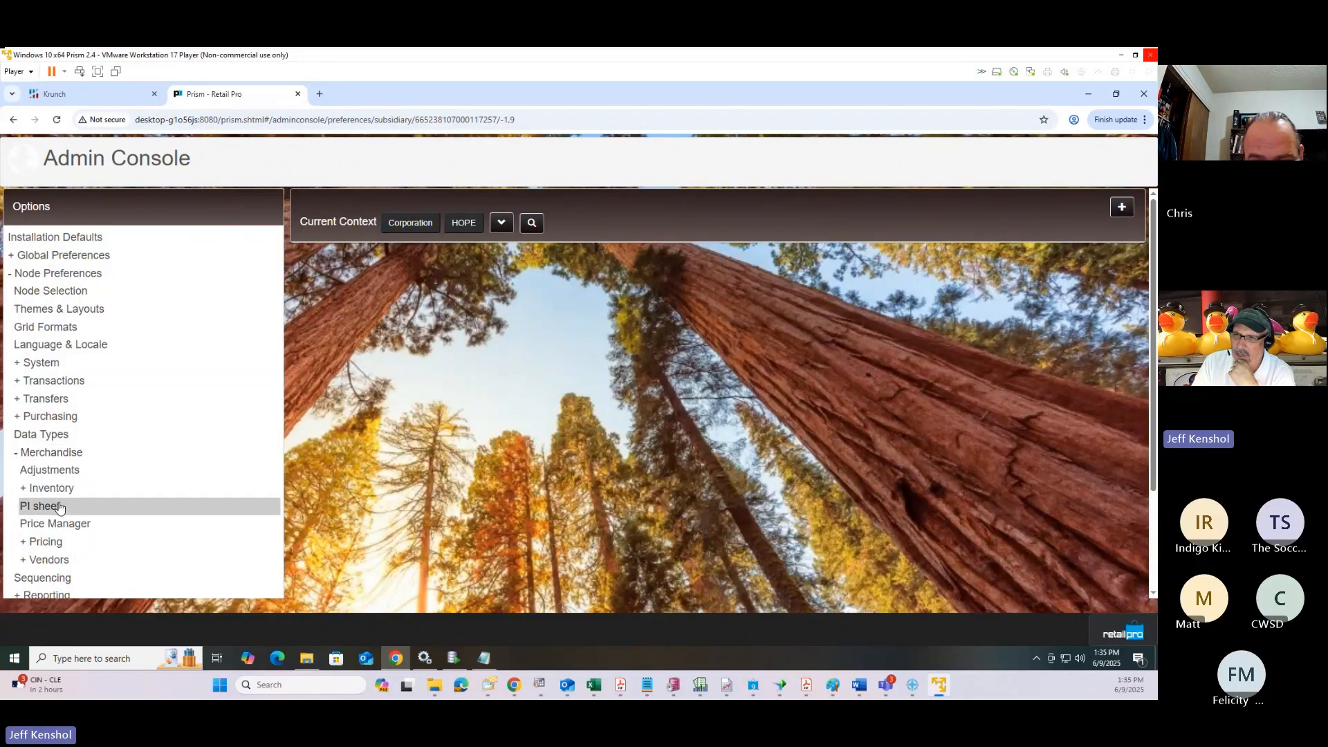
pyautogui.click(58, 507)
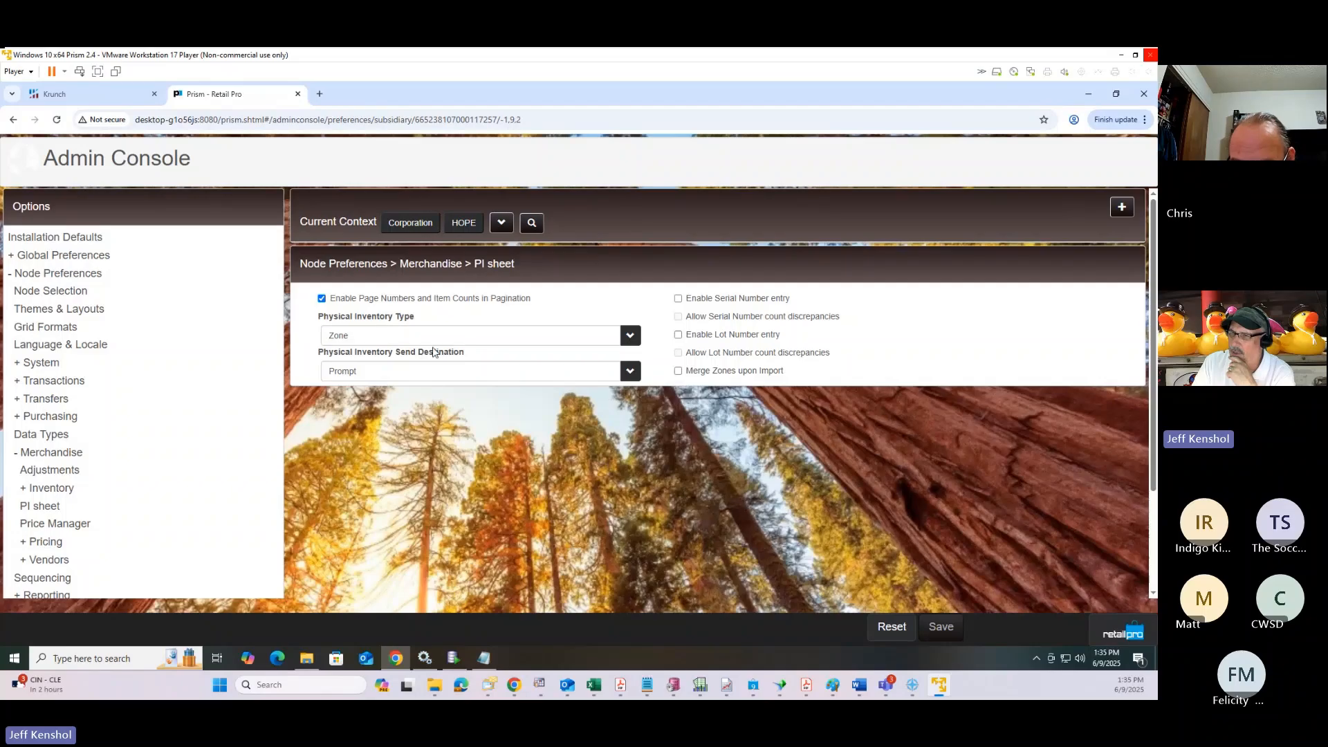
# Step: Set the Physical Inventory Type to Zone and save the PI sheet preferences
pyautogui.click(383, 339)
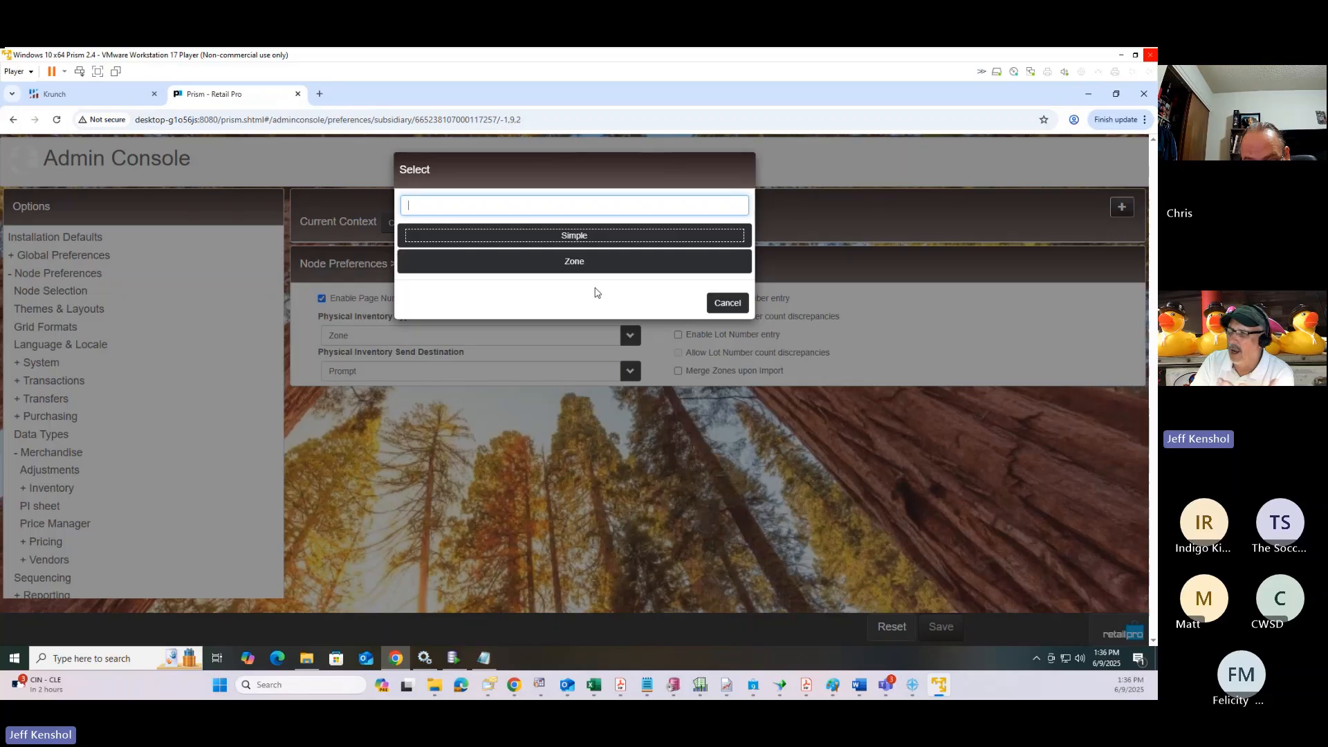
pyautogui.click(608, 264)
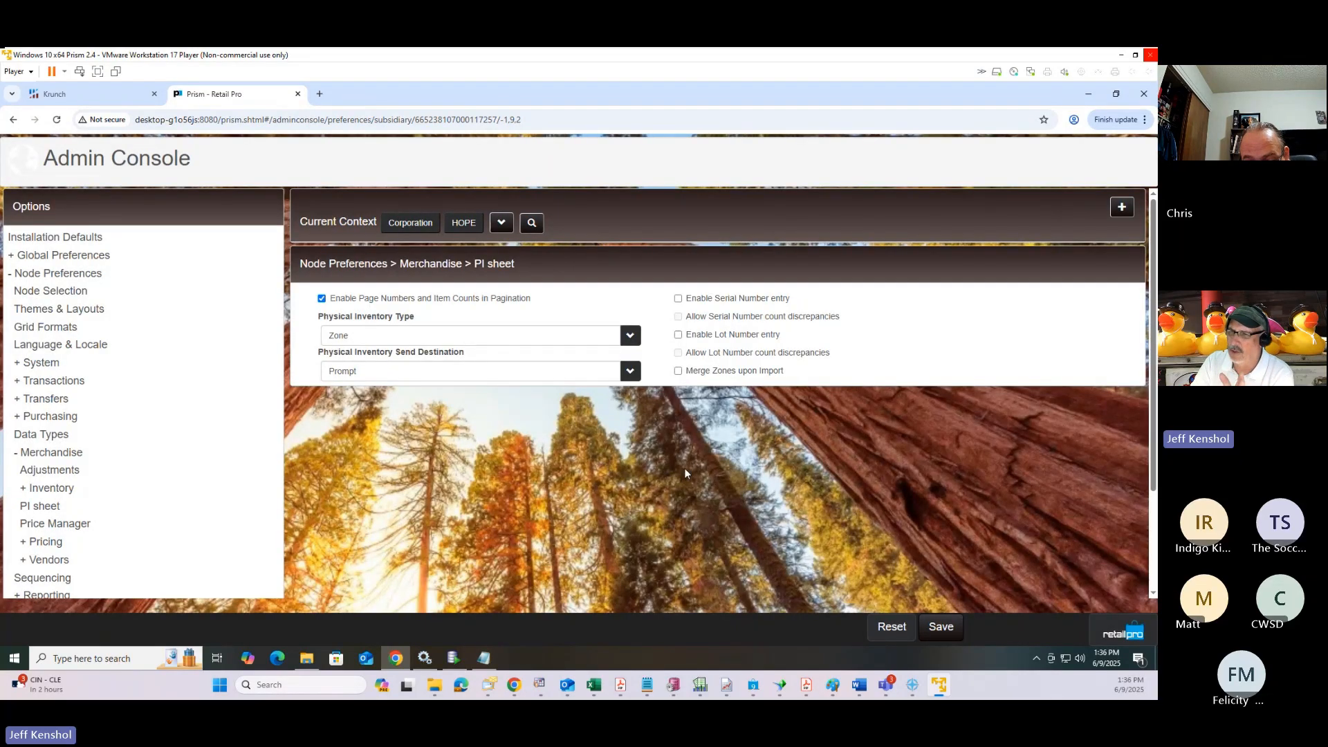
pyautogui.click(935, 624)
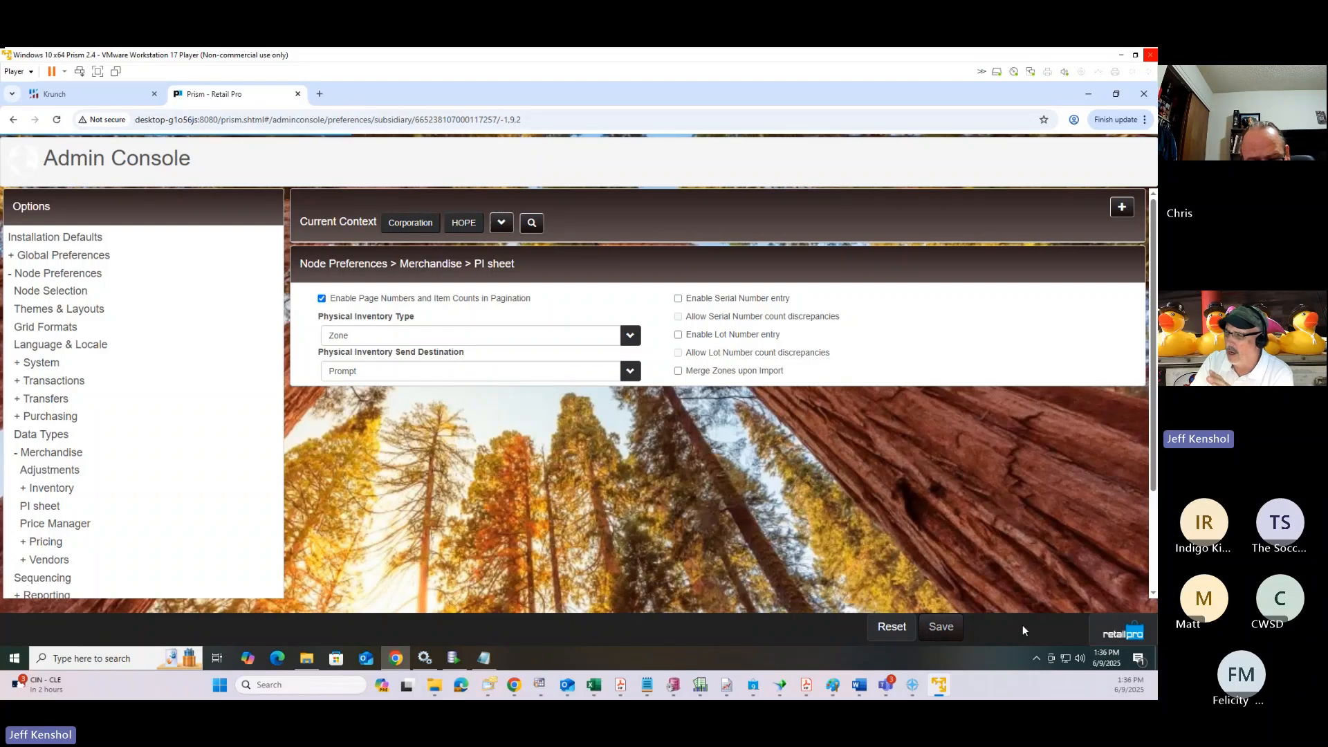
# Step: Return to Physical Inventory in Store Operations, open the zones of the HOPE FREMONT PI sheet and start a new zone
pyautogui.click(1105, 639)
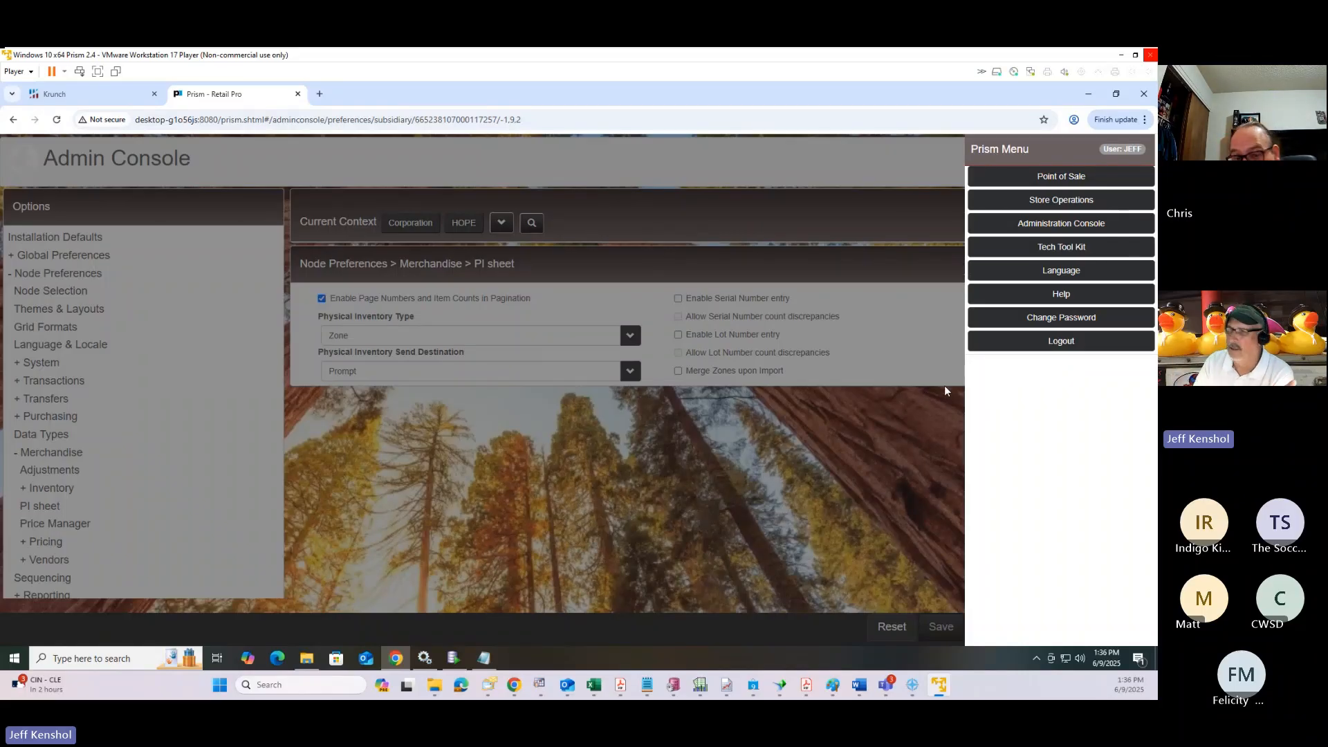
pyautogui.click(1062, 205)
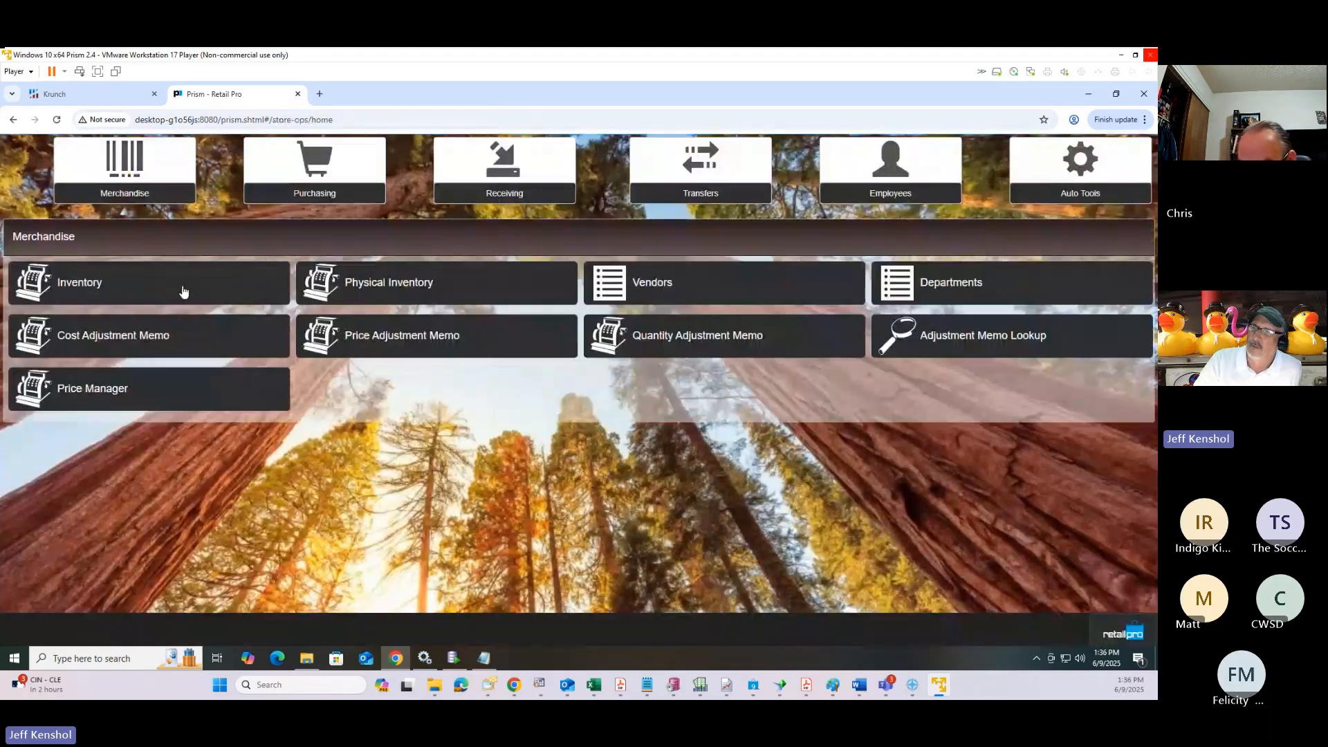
pyautogui.click(326, 294)
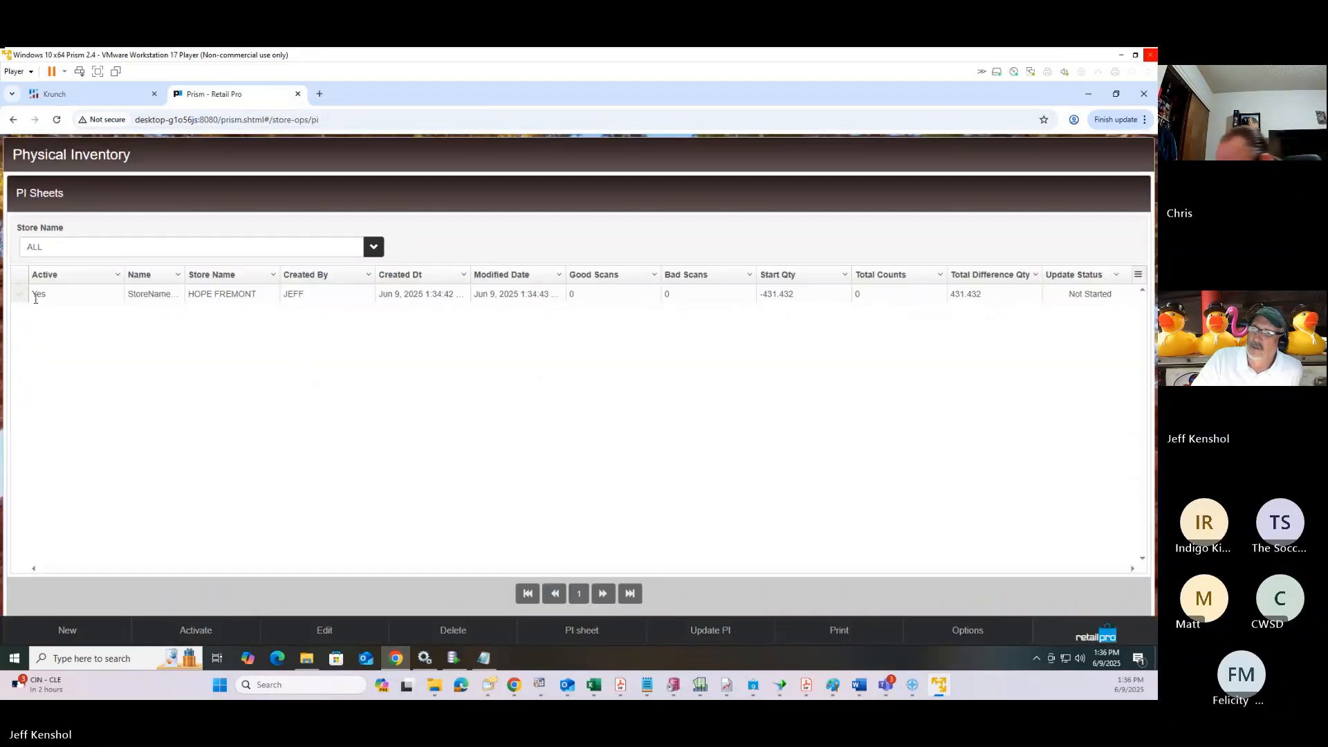
pyautogui.click(19, 295)
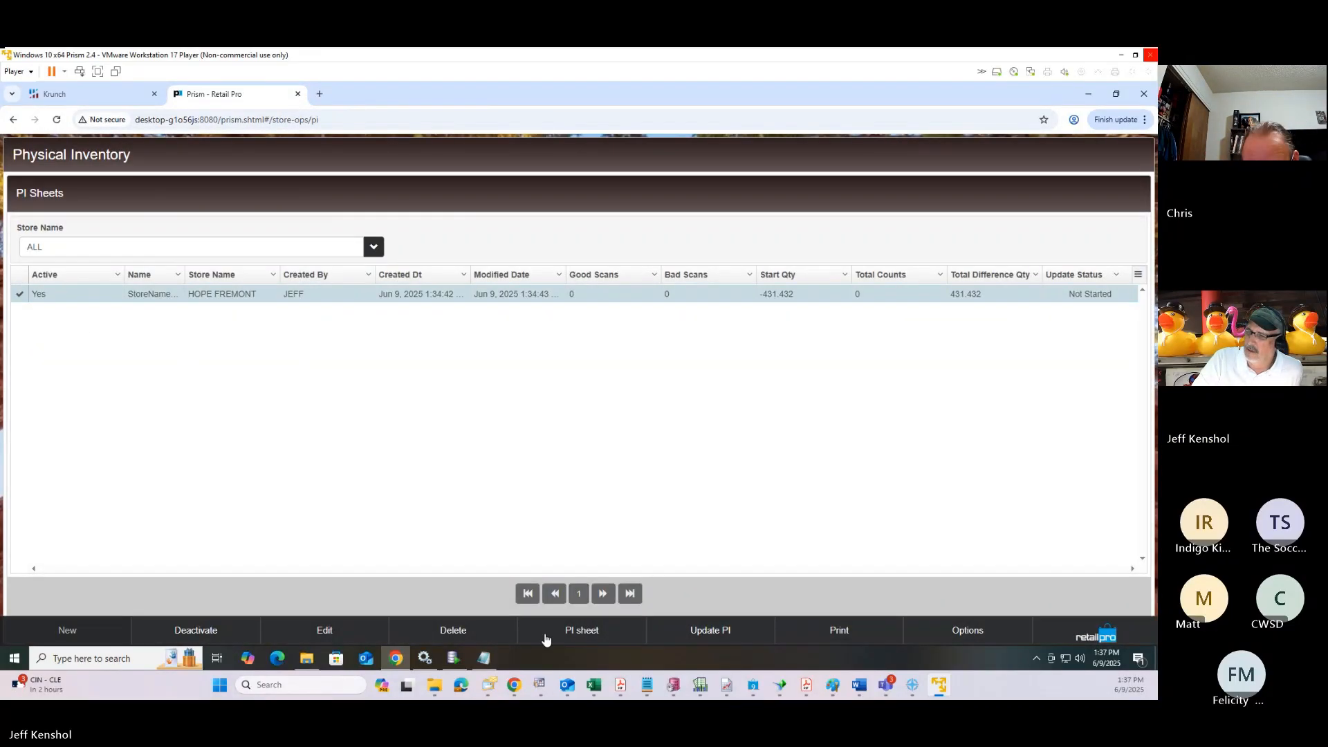
pyautogui.click(585, 631)
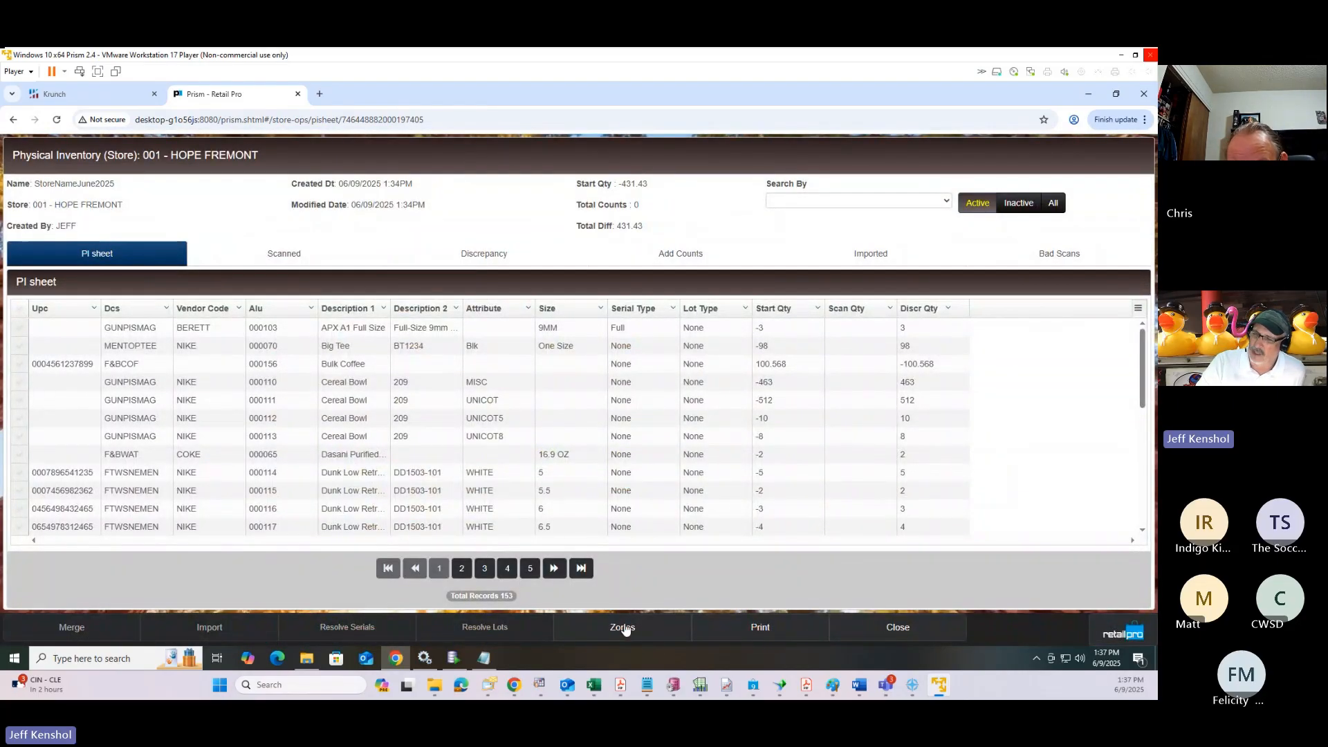
pyautogui.click(624, 629)
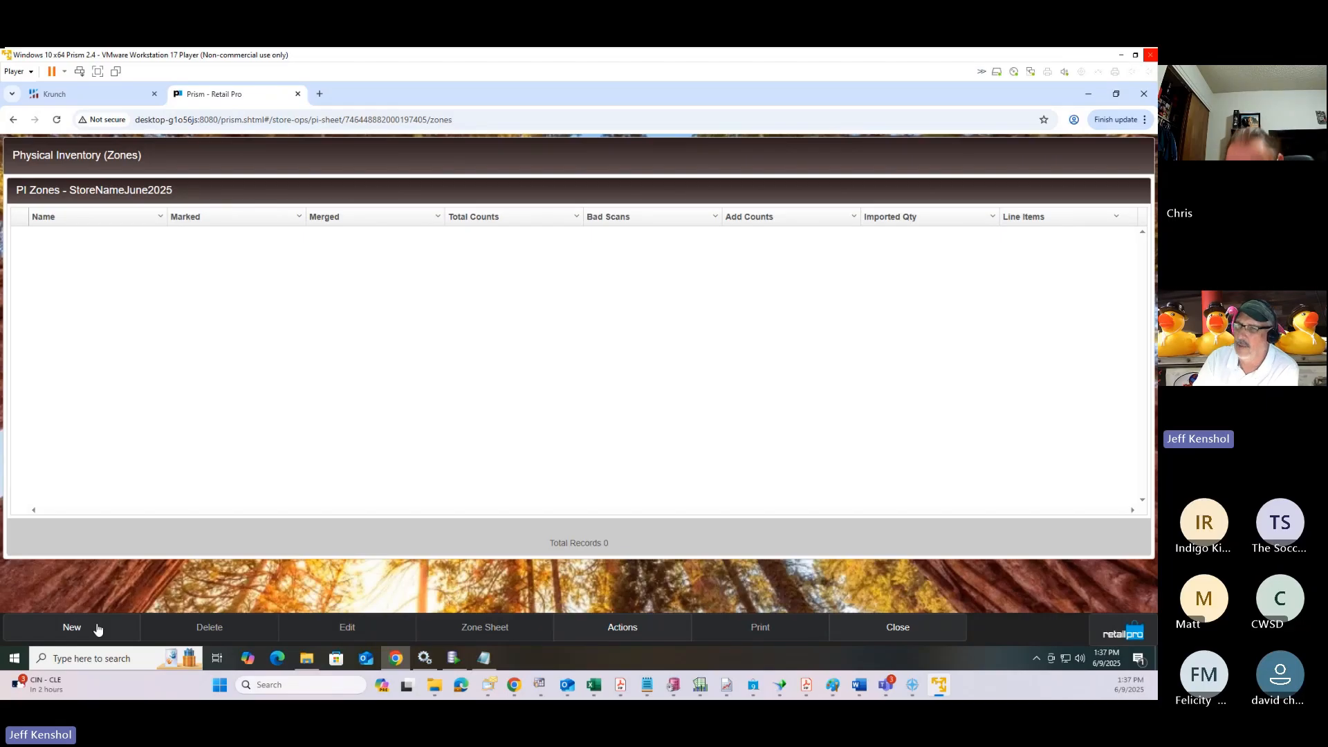
pyautogui.click(72, 627)
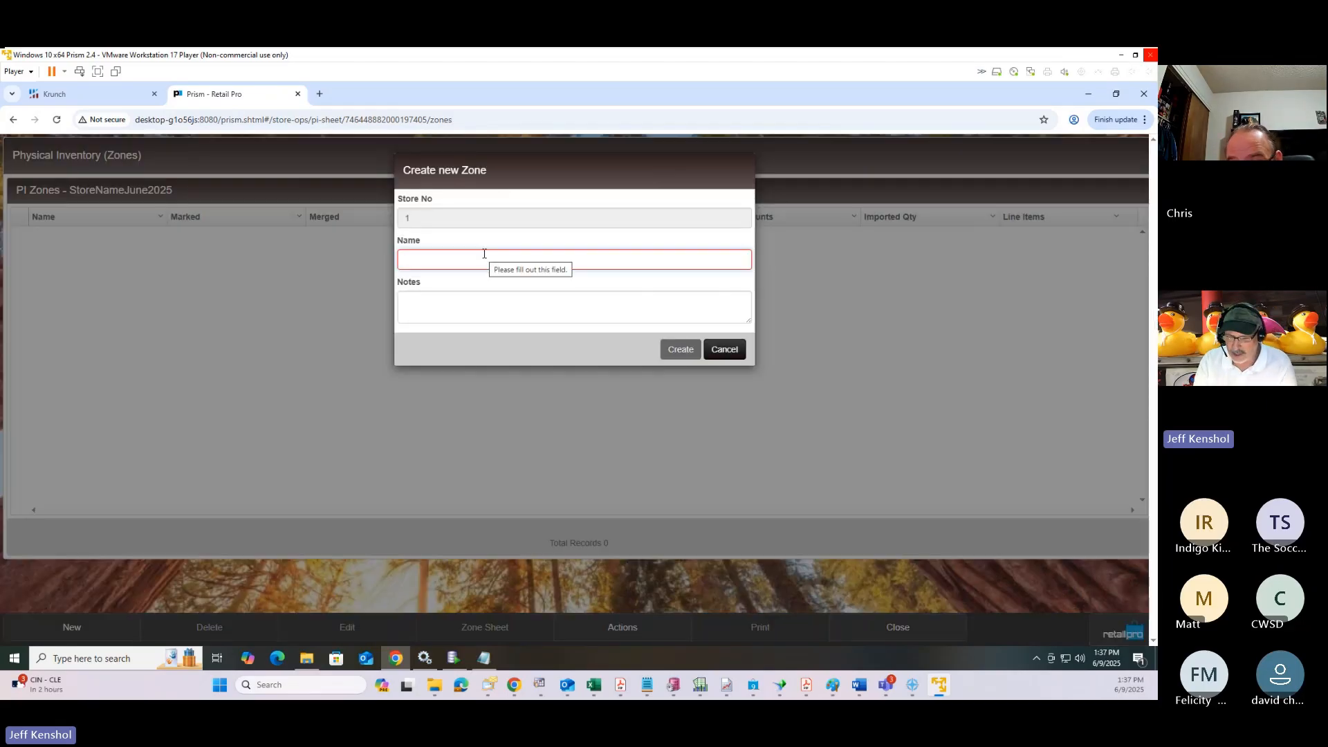
pyautogui.write('12345678901234567890')
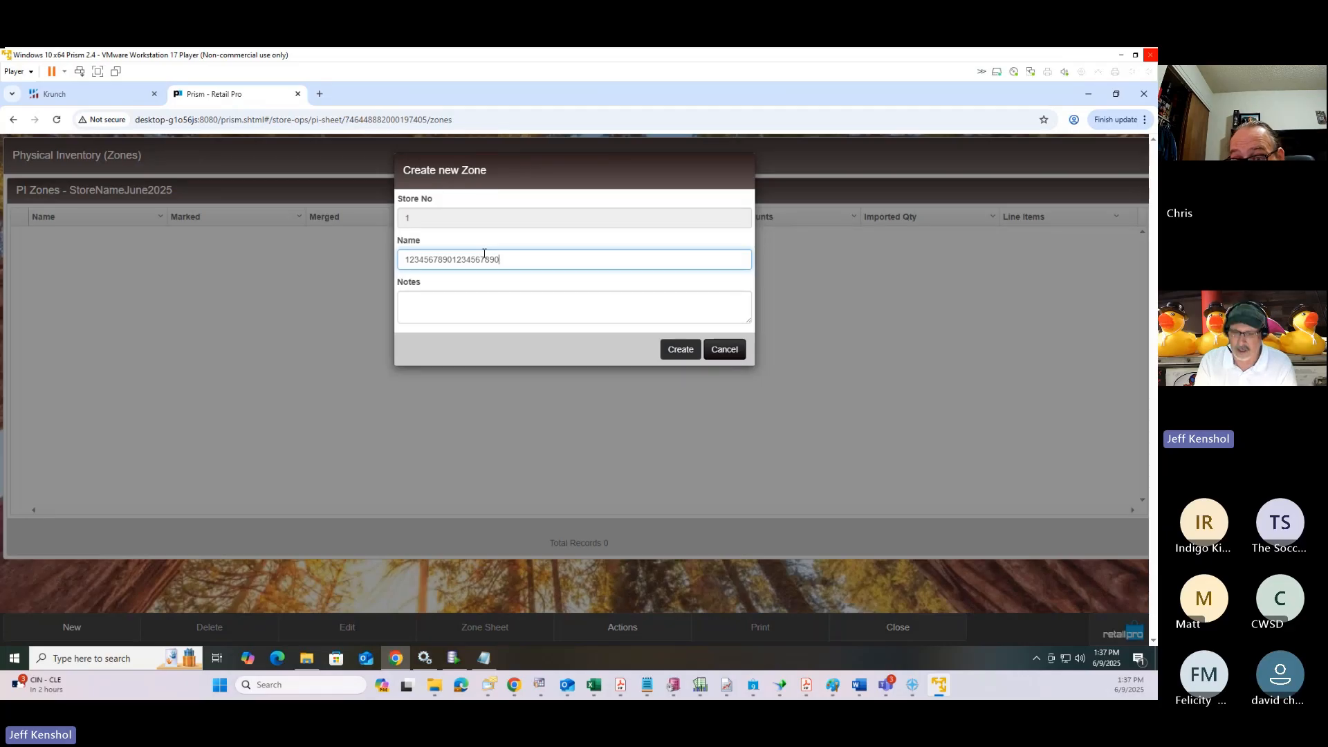
pyautogui.press('BackSpace')
pyautogui.press('BackSpace')
pyautogui.press('BackSpace')
pyautogui.press('BackSpace')
pyautogui.press('BackSpace')
pyautogui.press('BackSpace')
pyautogui.press('BackSpace')
pyautogui.press('BackSpace')
pyautogui.press('BackSpace')
pyautogui.press('BackSpace')
pyautogui.press('BackSpace')
pyautogui.press('BackSpace')
pyautogui.press('BackSpace')
pyautogui.press('BackSpace')
pyautogui.press('BackSpace')
pyautogui.press('BackSpace')
pyautogui.press('BackSpace')
pyautogui.press('BackSpace')
pyautogui.press('BackSpace')
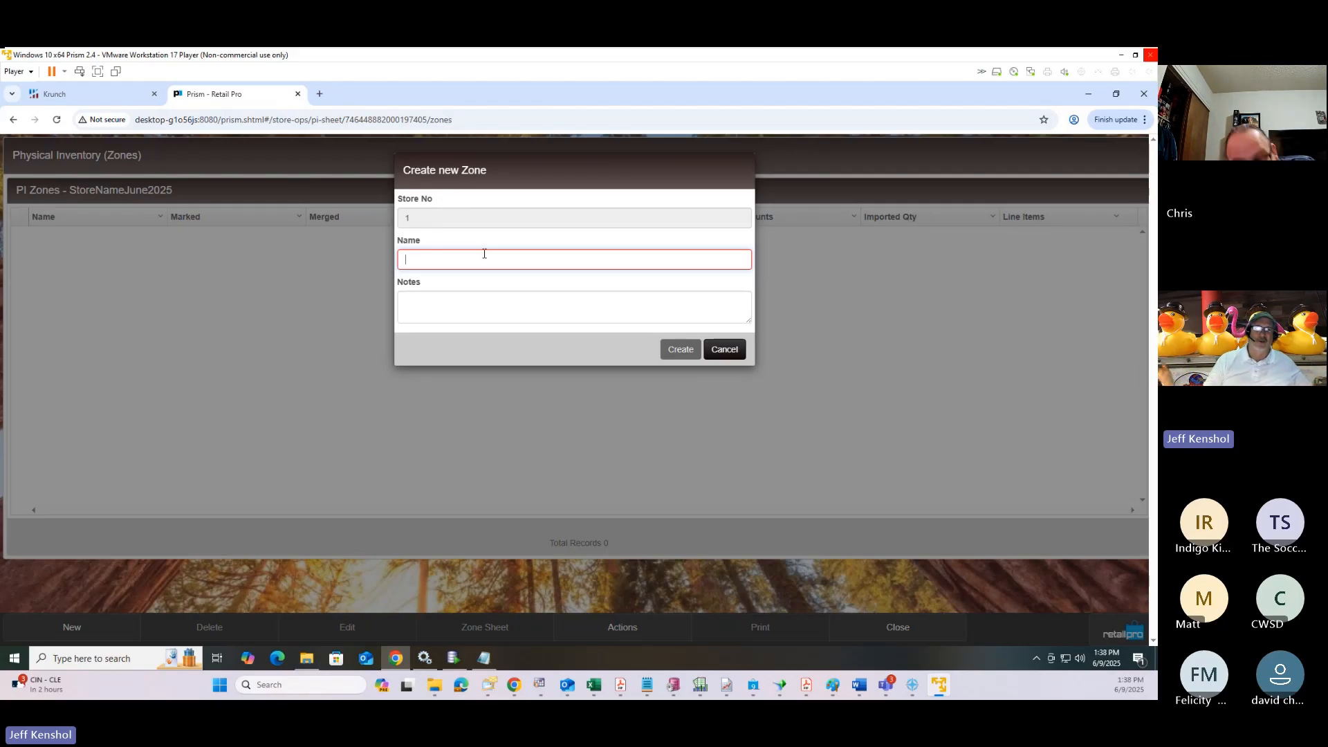
# Step: Name the new zone Str Men 001
pyautogui.write('Str')
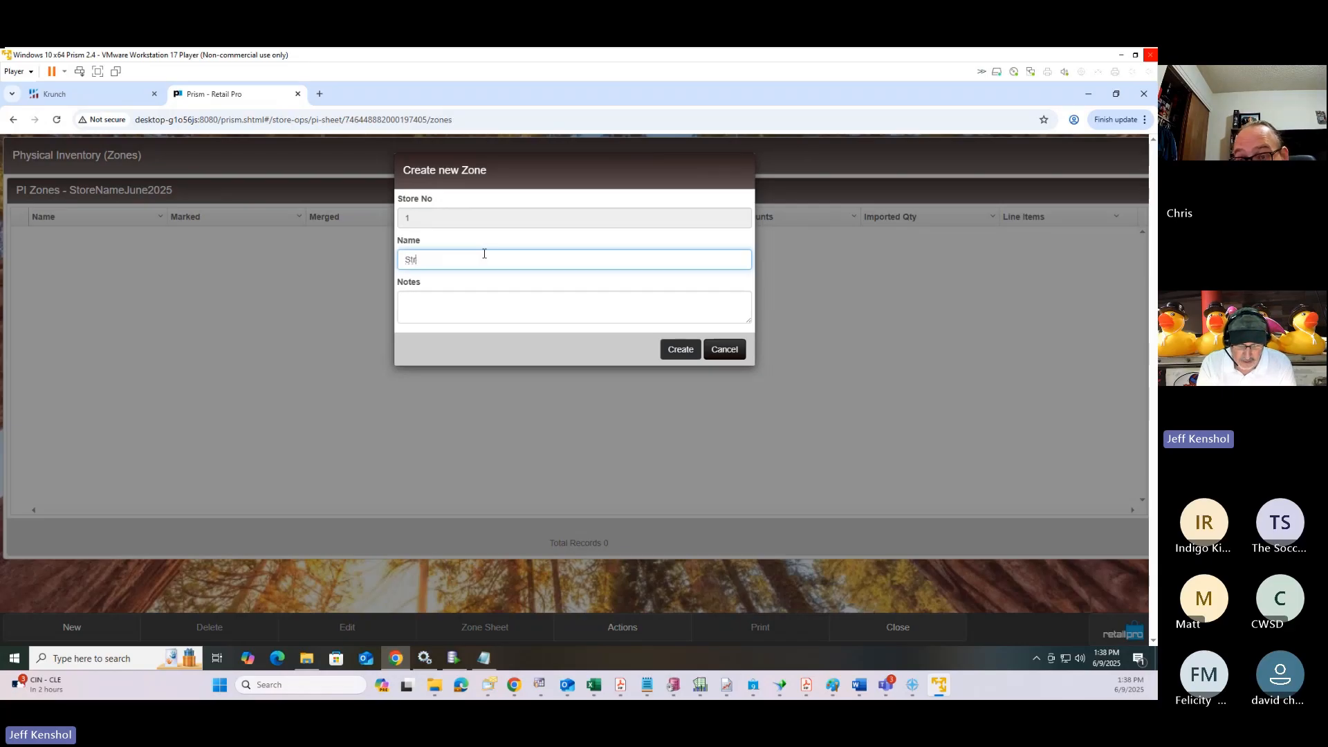
pyautogui.write('Men')
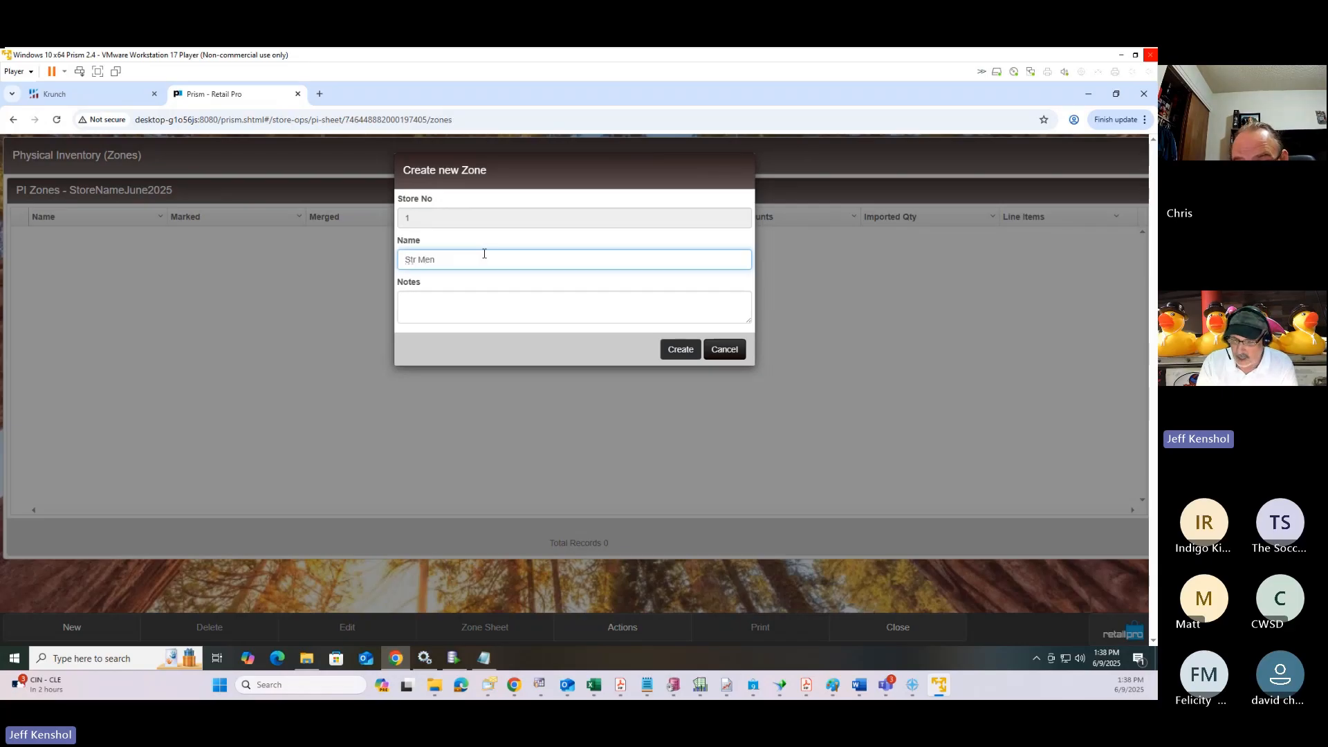
pyautogui.write(' 001')
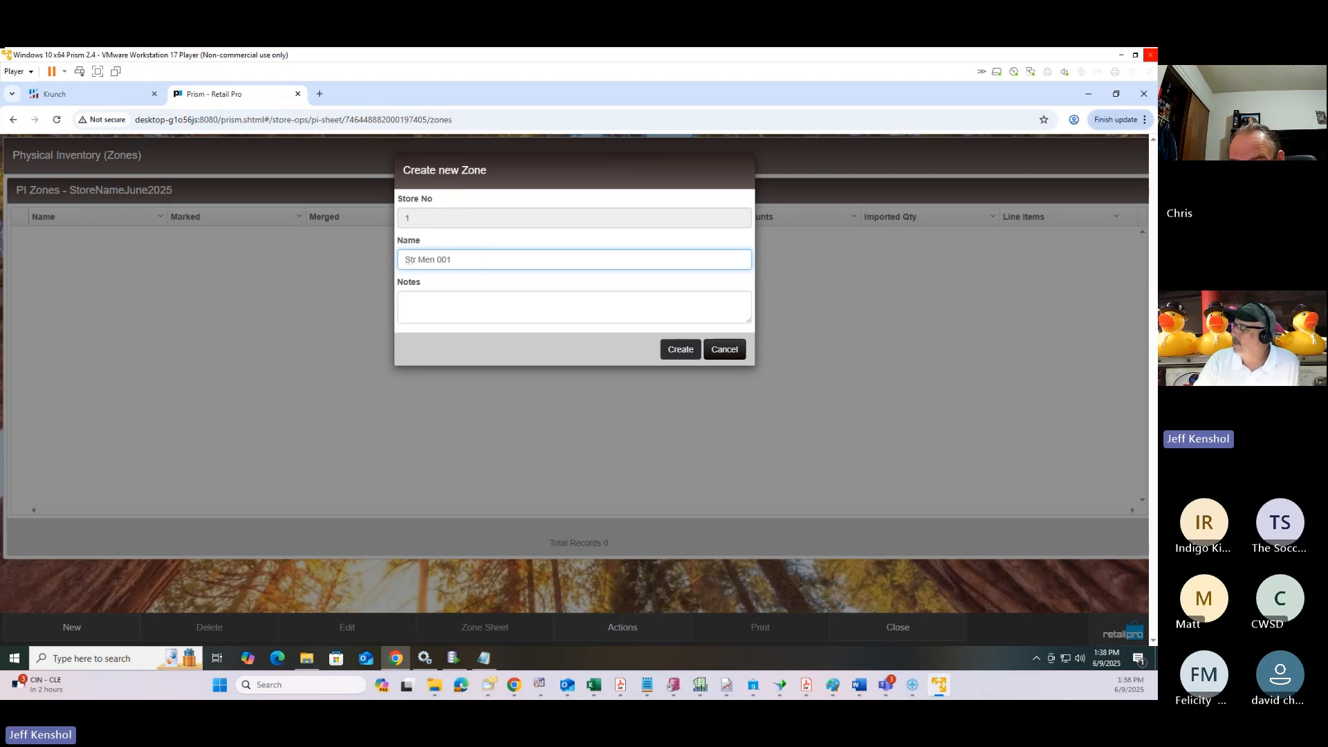
# Step: Highlight the preparation and zone map notes in PI StepsPrism.txt, move the notes aside and create the zone
pyautogui.moveTo(1158, 104); pyautogui.dragTo(560, 102)
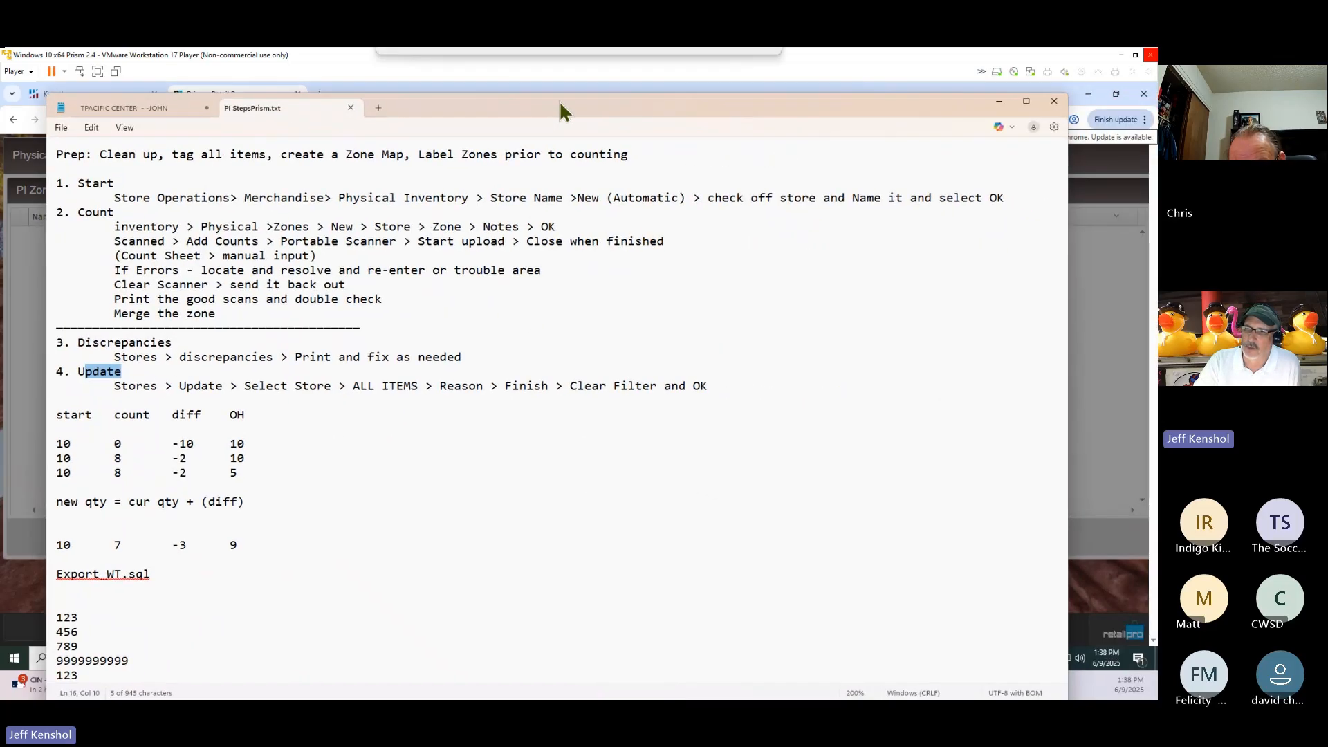
pyautogui.moveTo(629, 154); pyautogui.dragTo(72, 159)
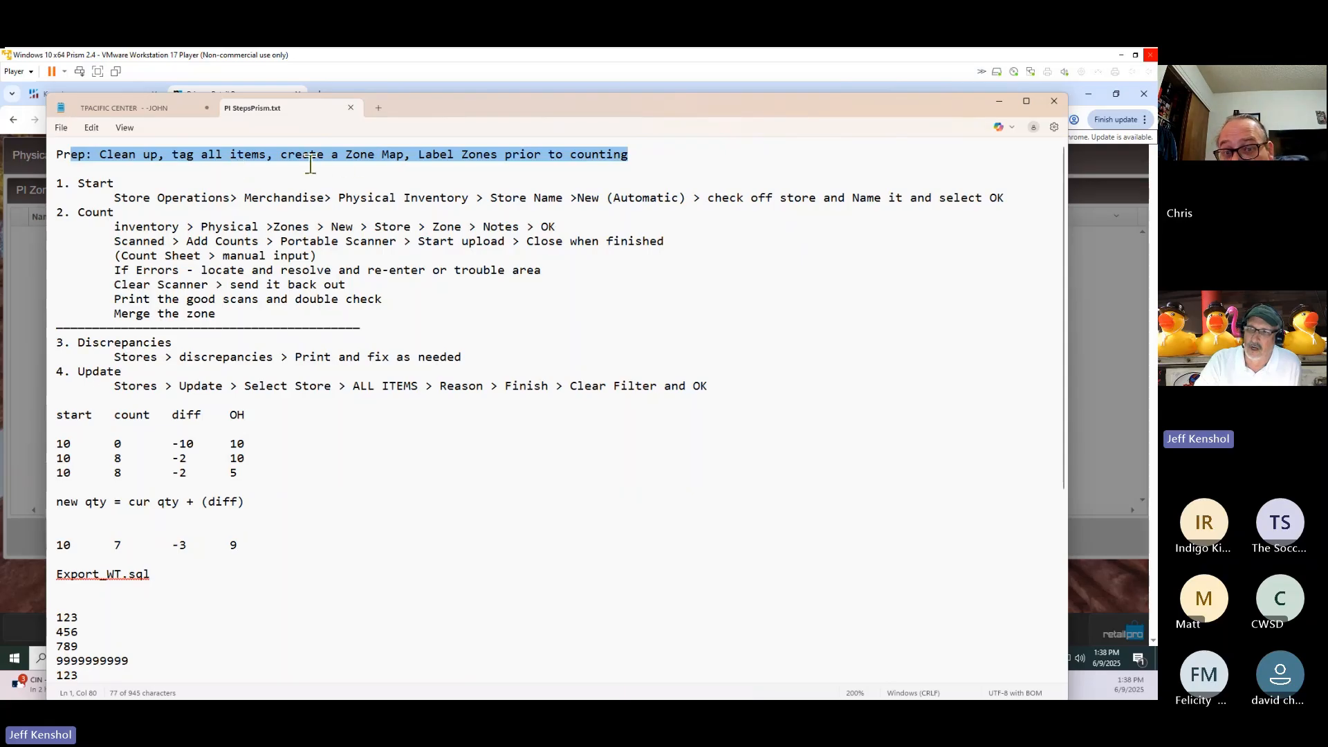
pyautogui.moveTo(281, 155); pyautogui.dragTo(402, 158)
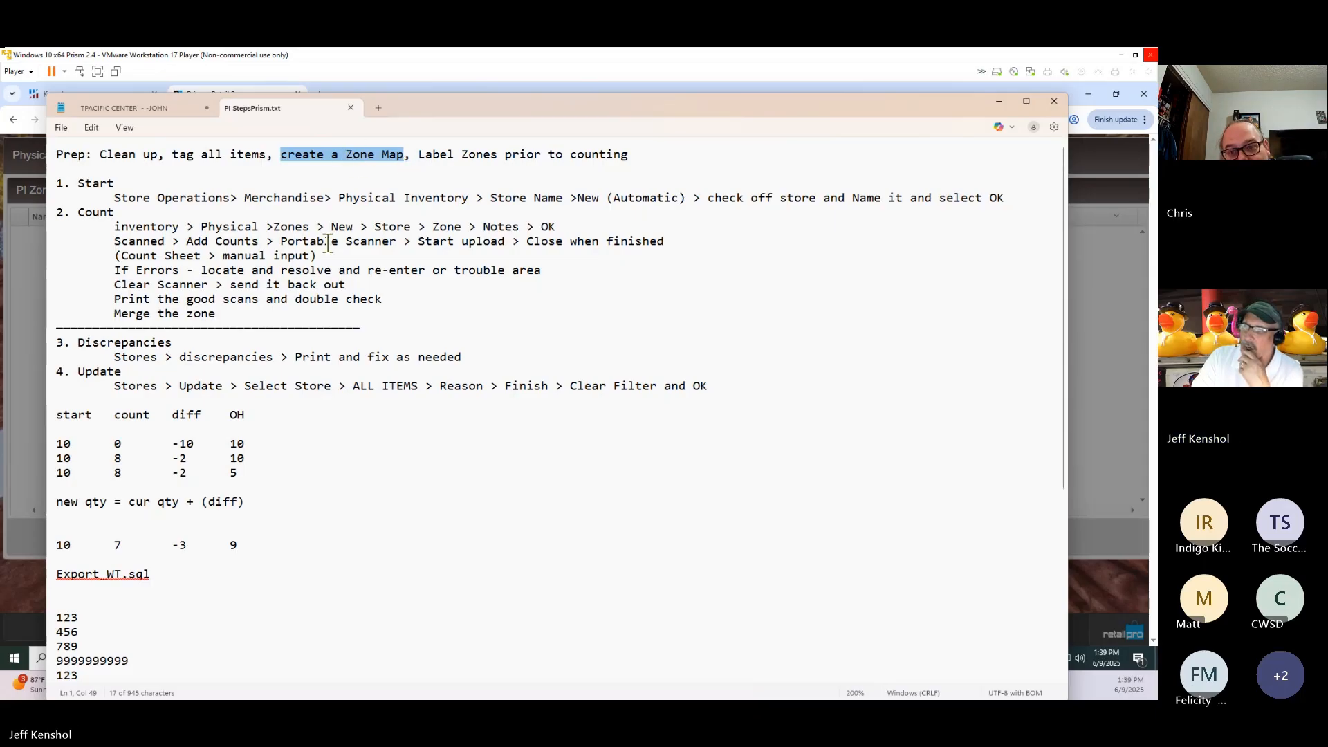
pyautogui.moveTo(454, 110); pyautogui.dragTo(1156, 125)
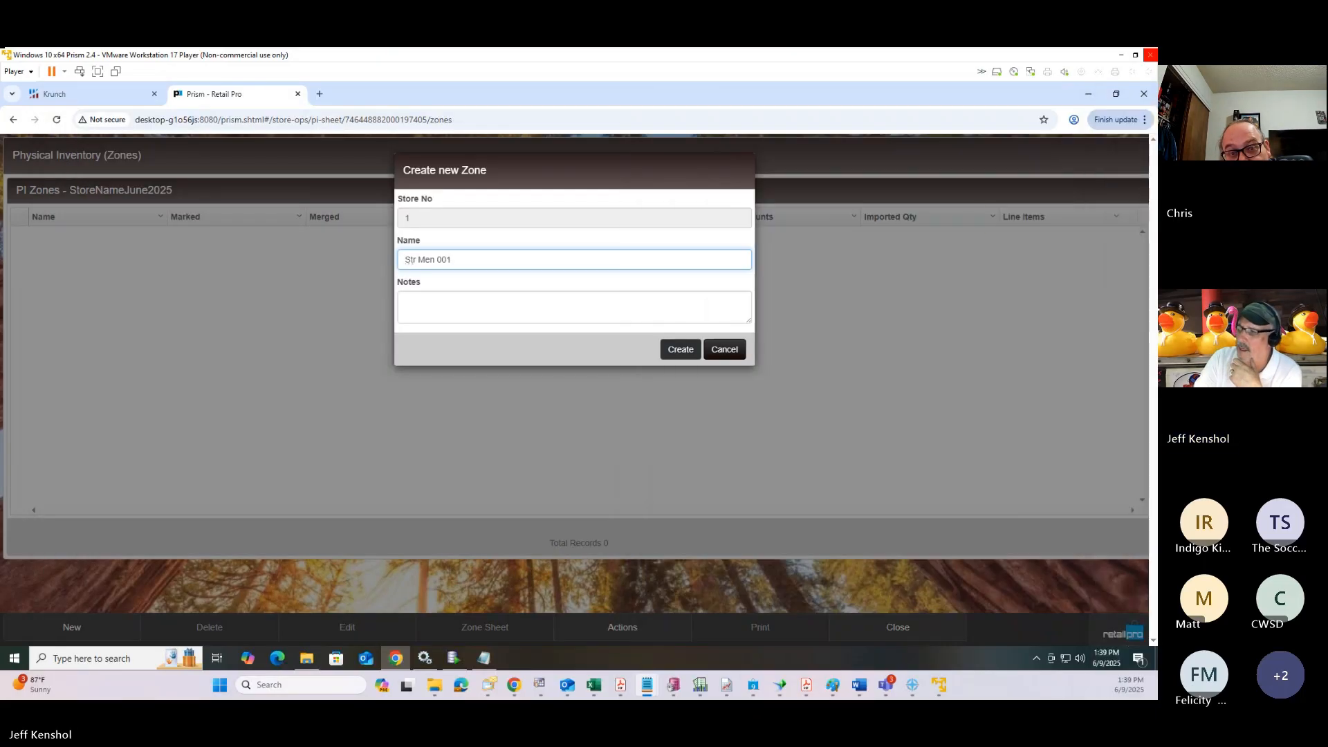
pyautogui.click(681, 351)
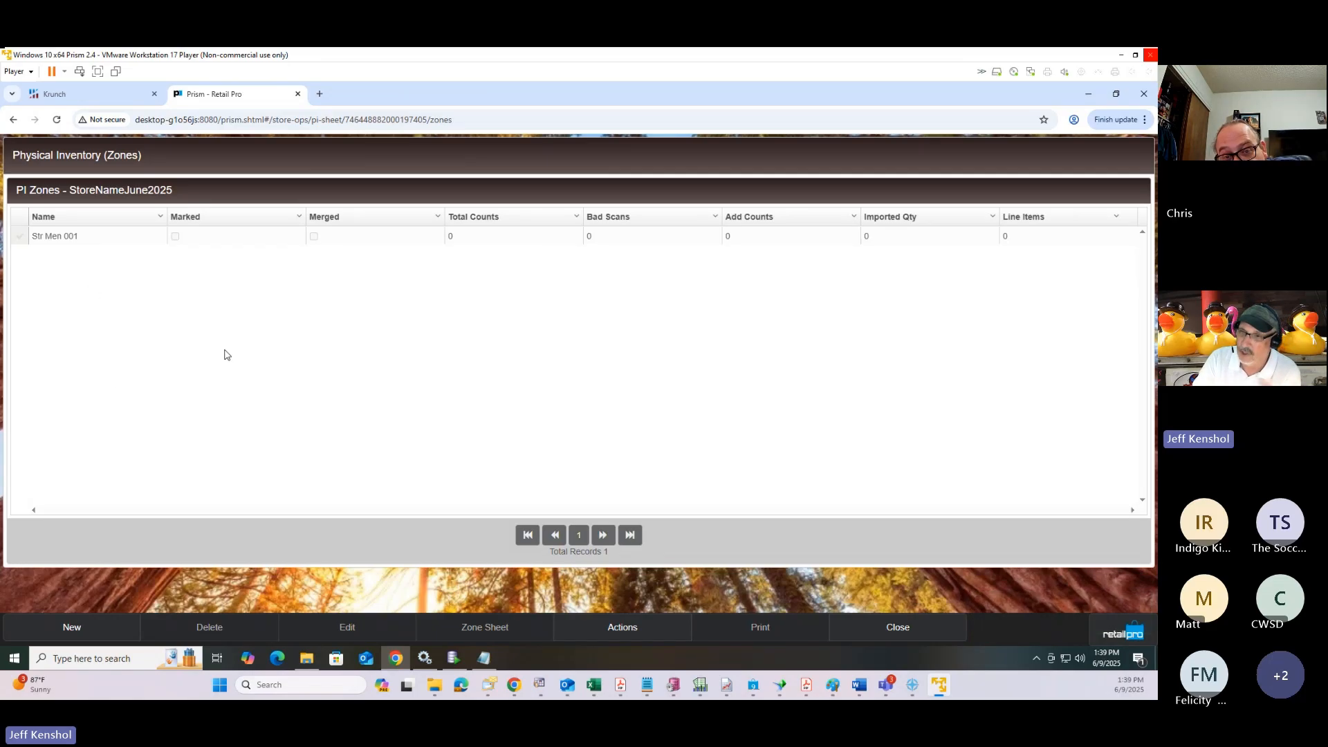
# Step: Create a second zone named SAC WMN 001 for the PI sheet
pyautogui.click(75, 626)
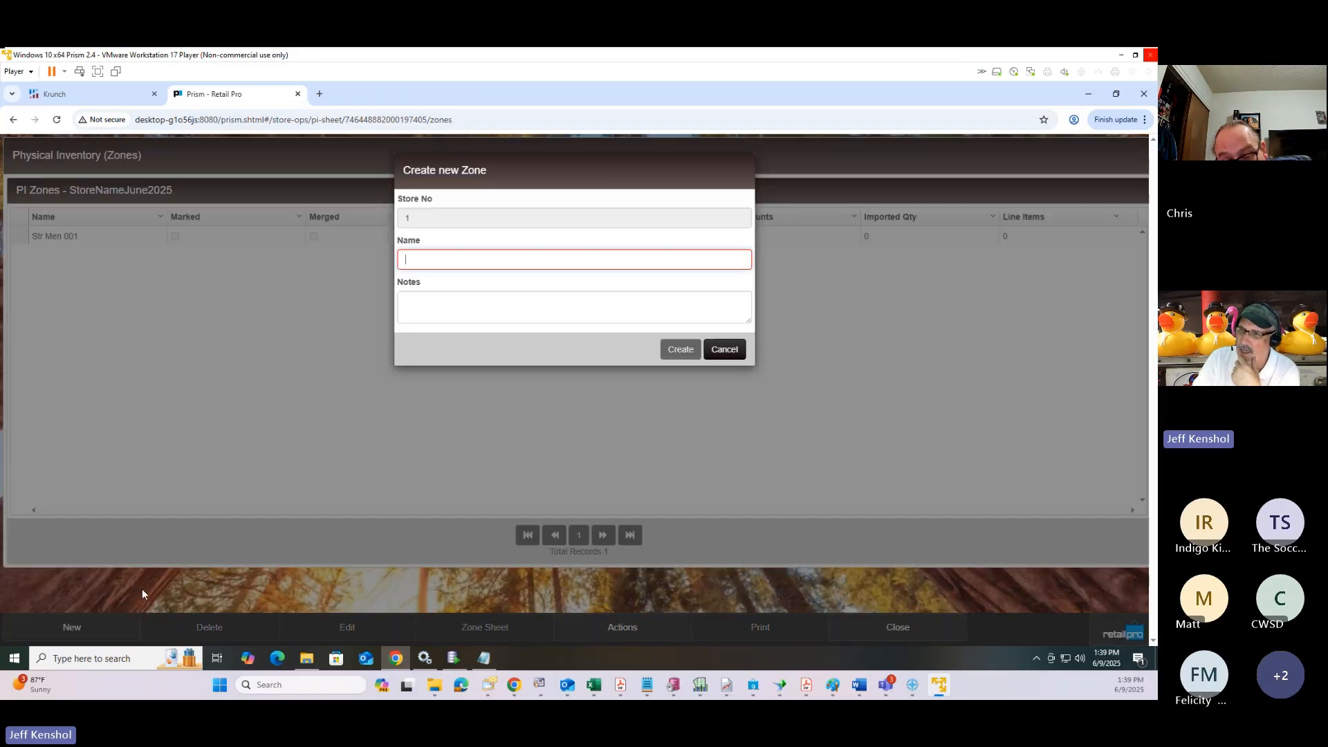
pyautogui.click(444, 263)
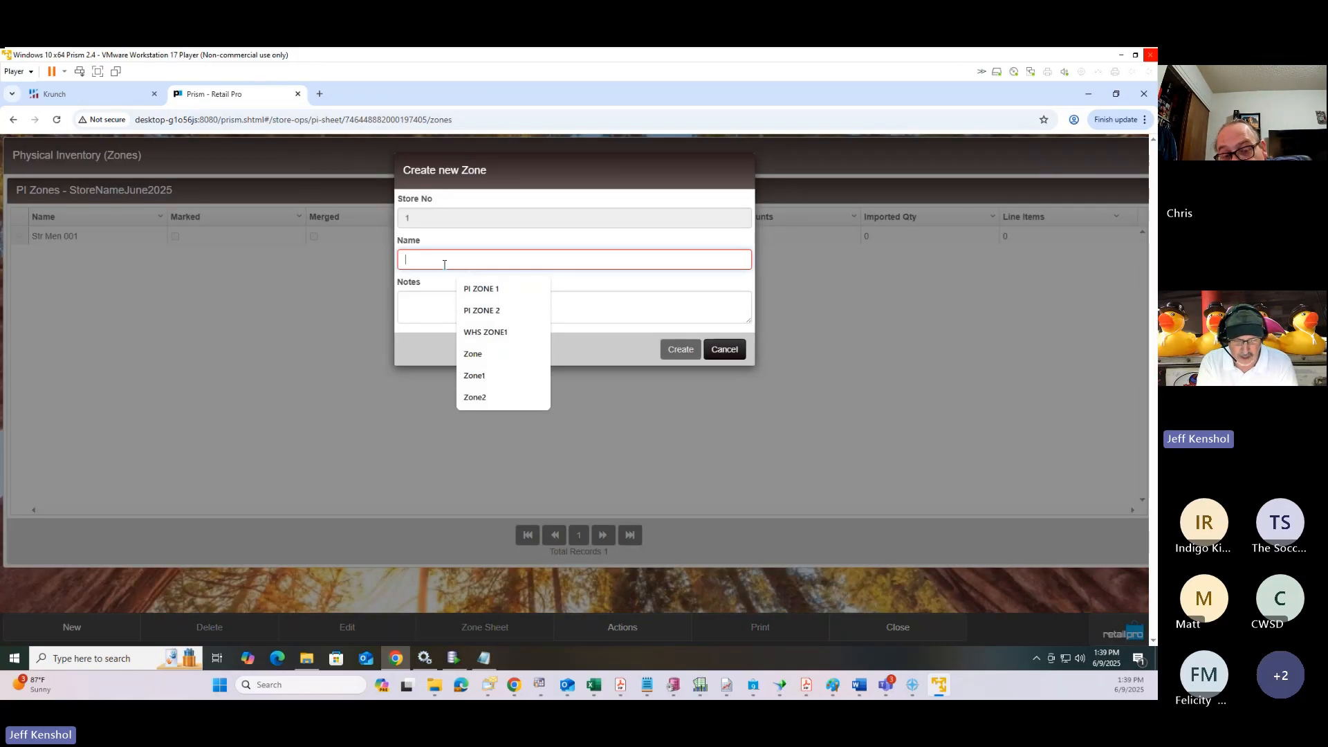
pyautogui.write('SAC')
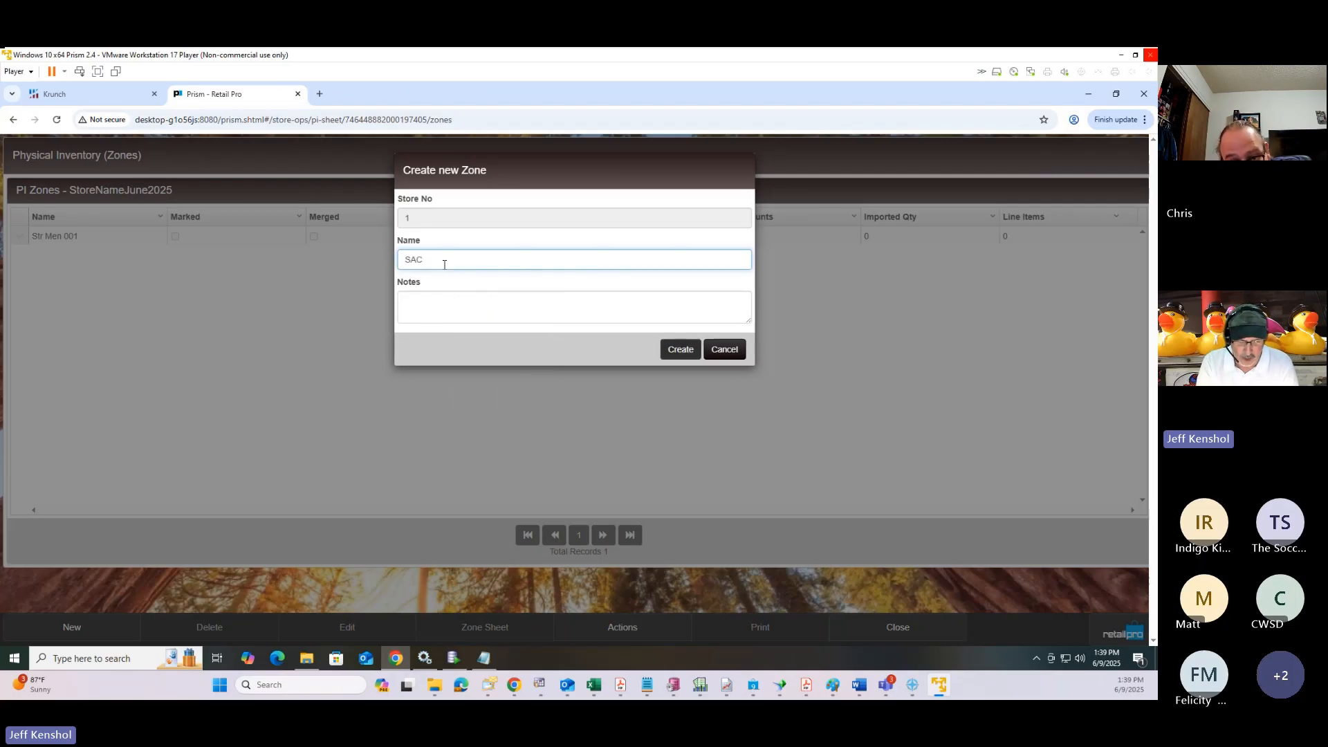
pyautogui.write(' WMN')
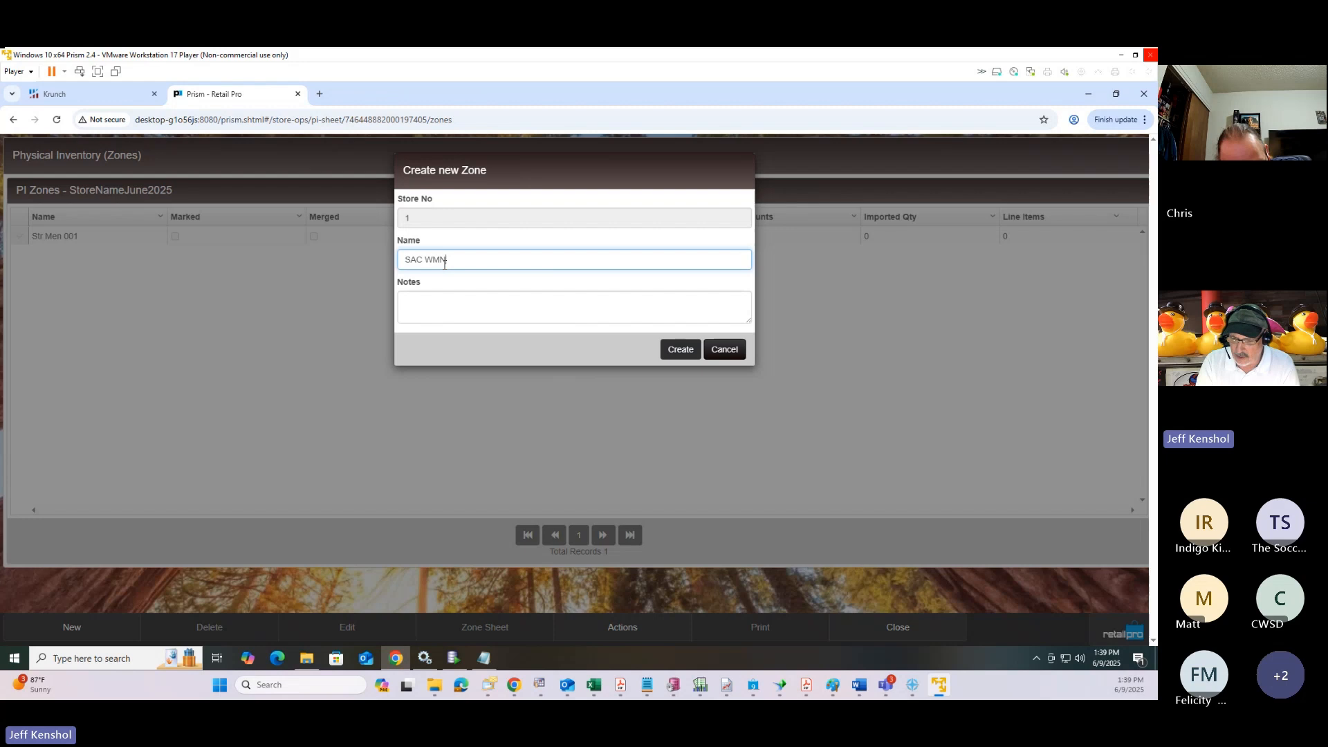
pyautogui.write(' 001')
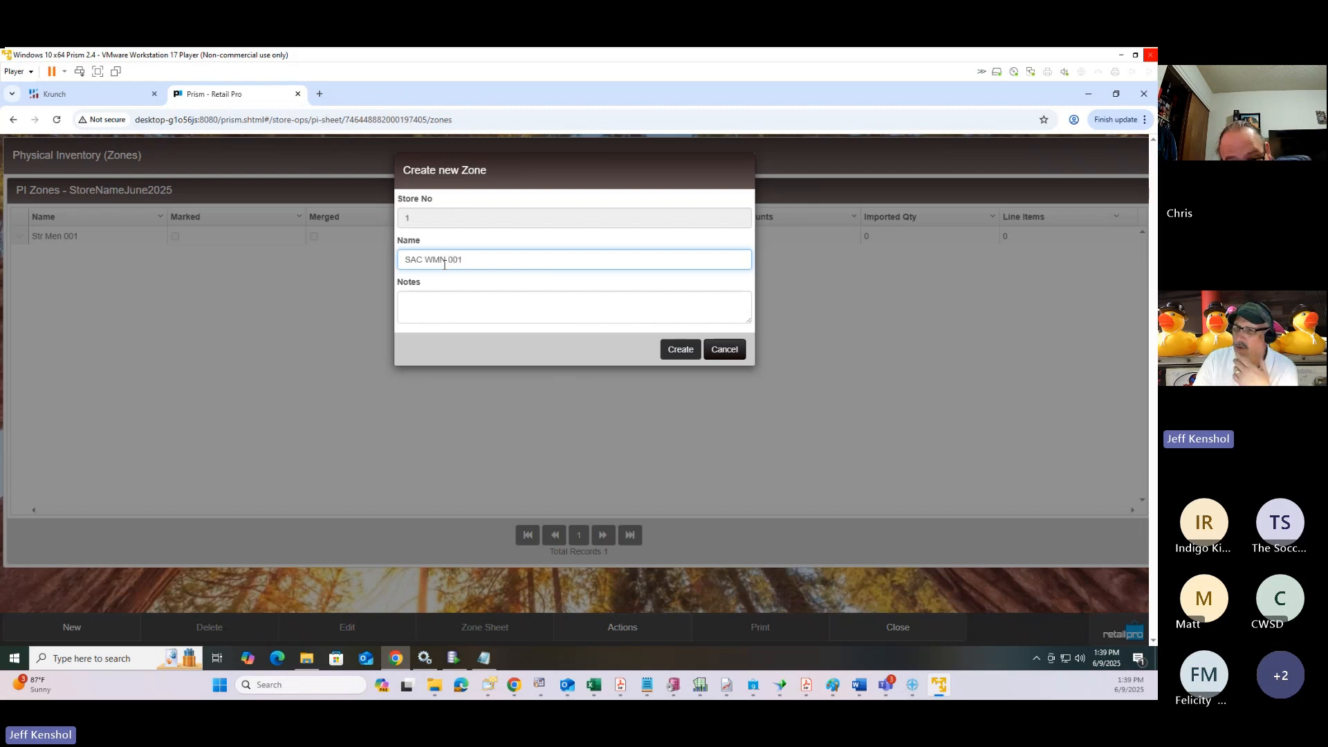
pyautogui.click(685, 348)
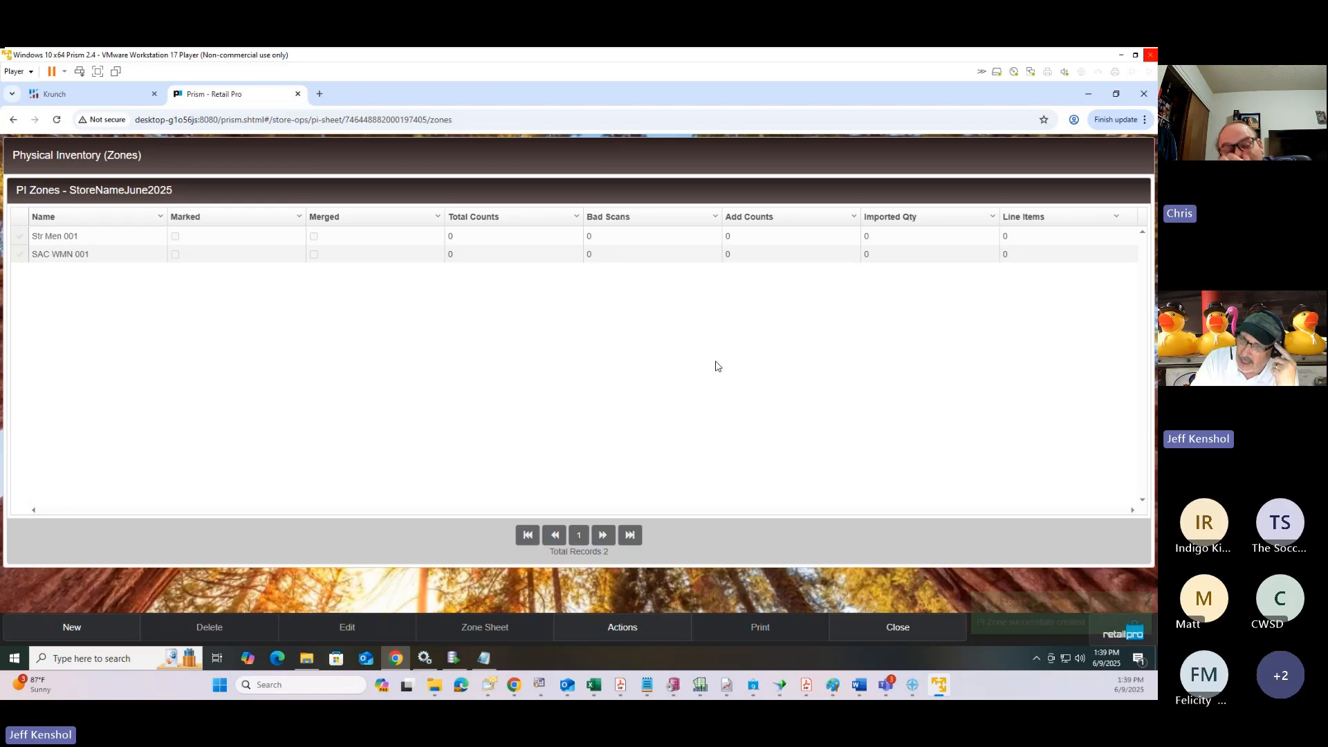
# Step: Open the zone sheet of Str Men 001 and start importing scans with the mapping schema Import
pyautogui.click(19, 241)
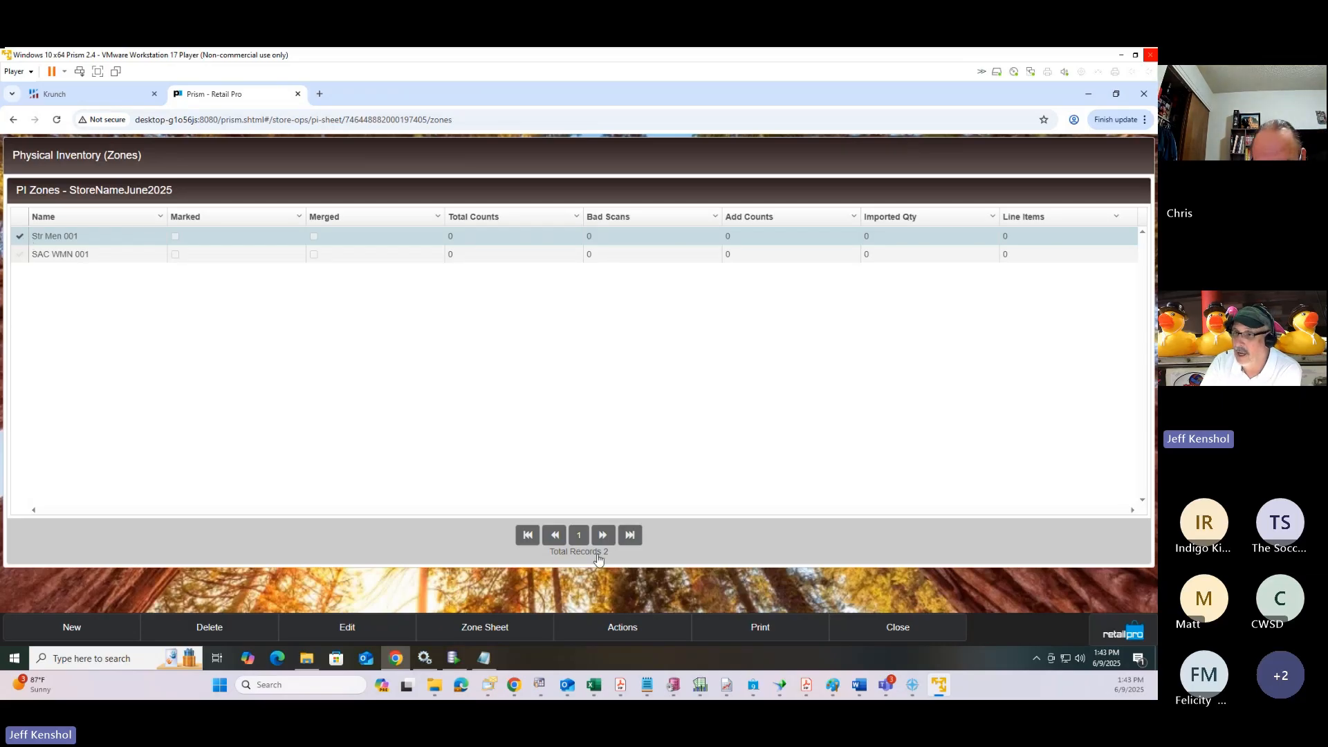
pyautogui.click(497, 628)
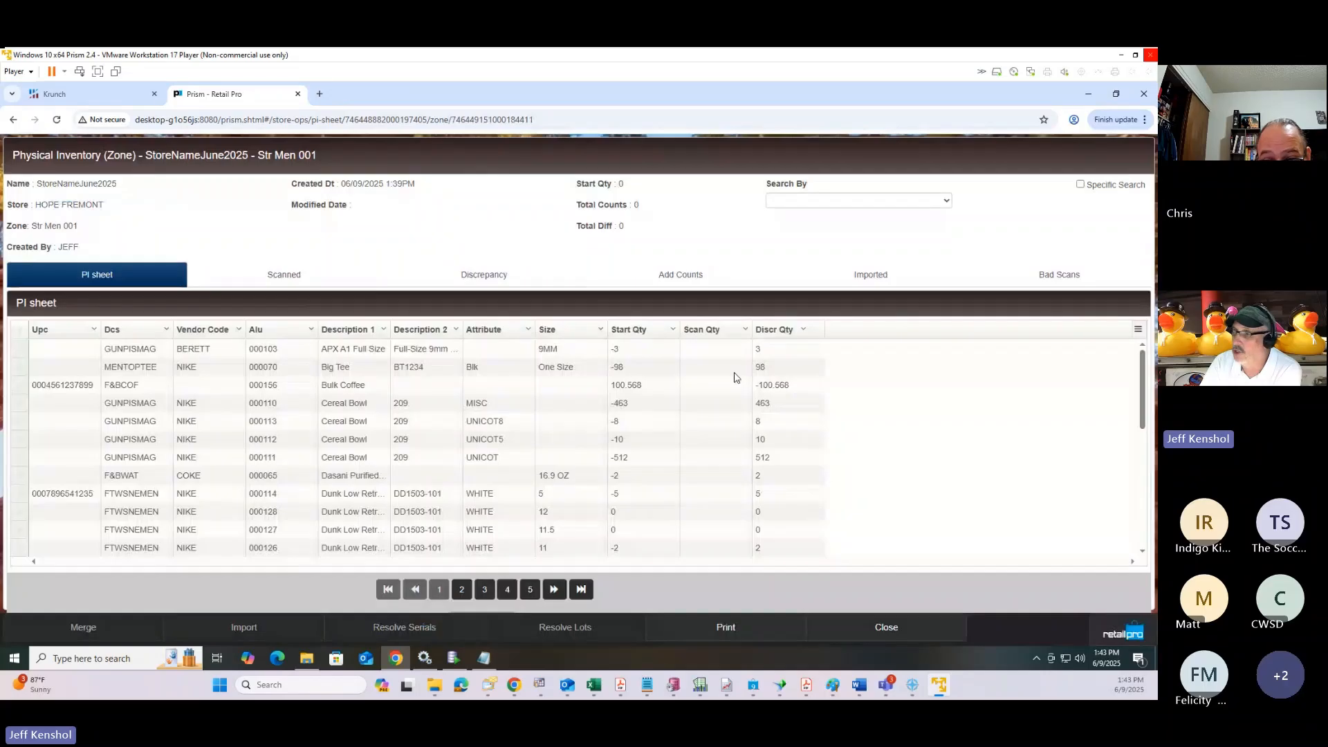
pyautogui.click(864, 280)
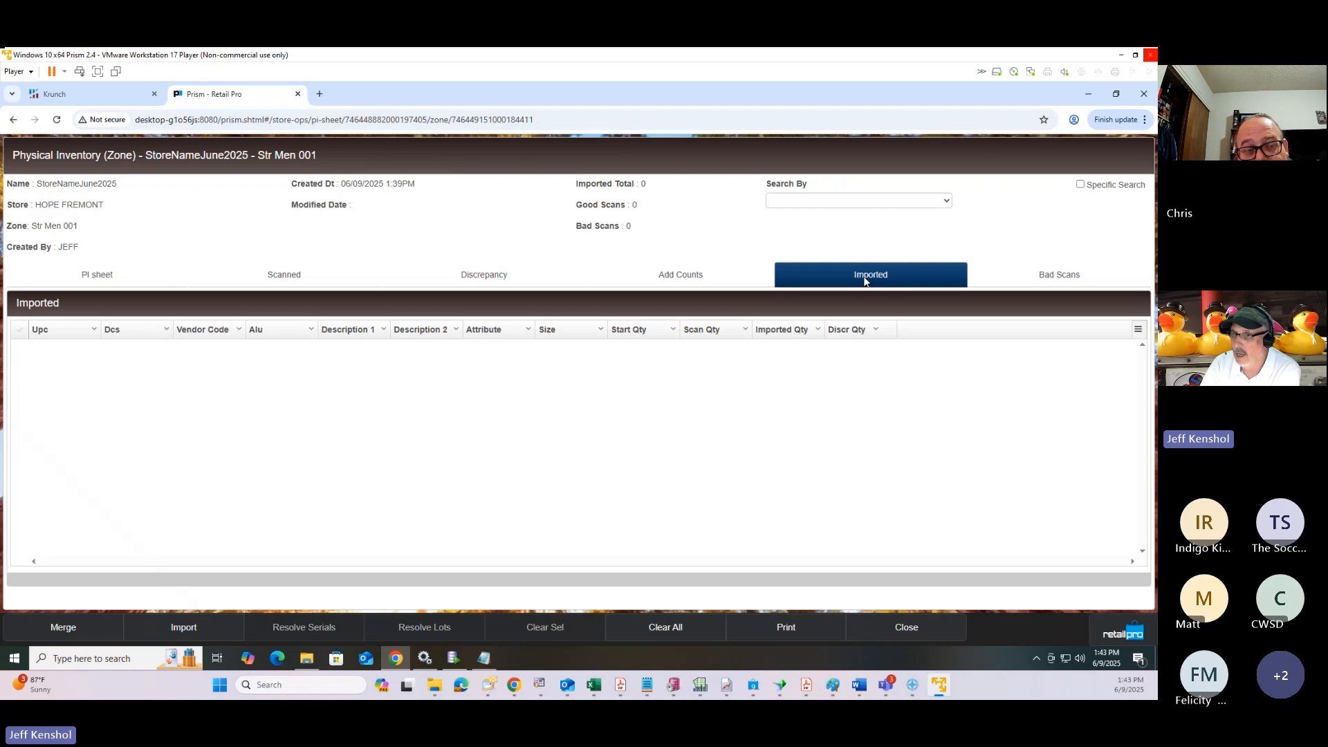
pyautogui.click(193, 628)
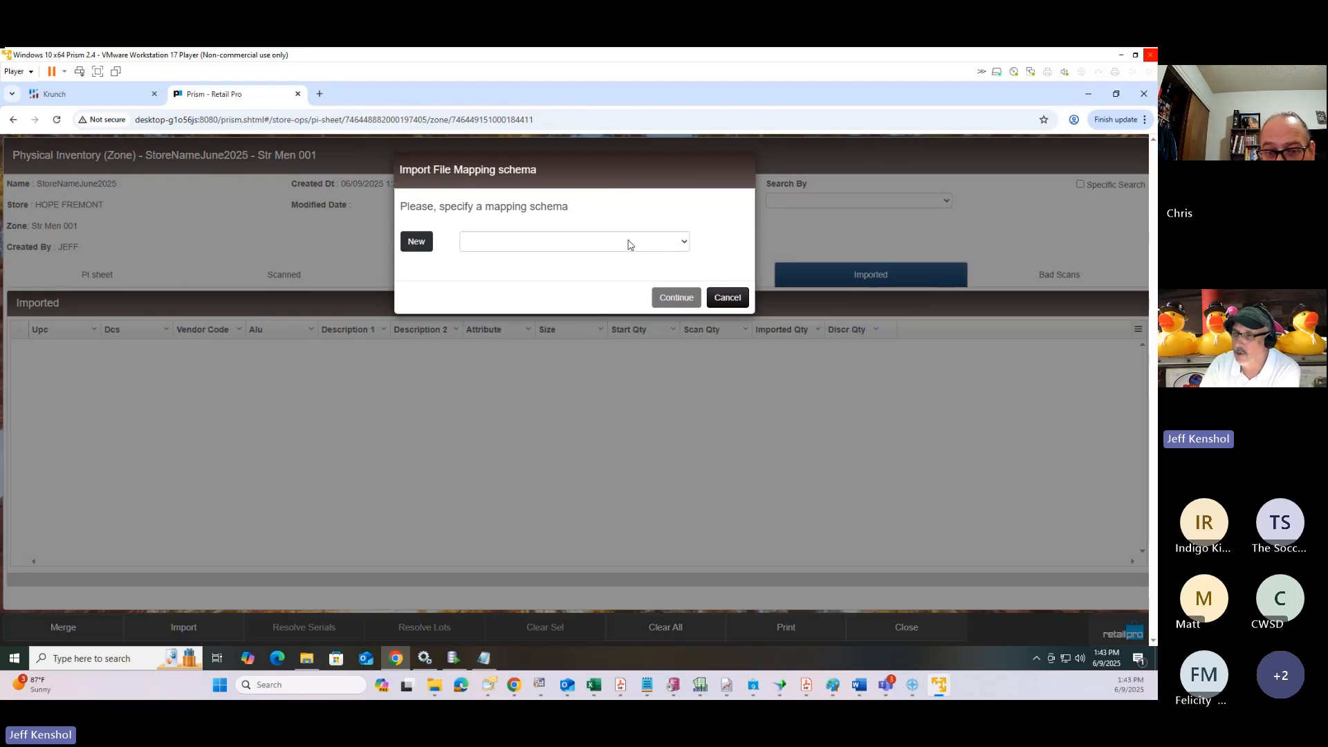
pyautogui.click(630, 245)
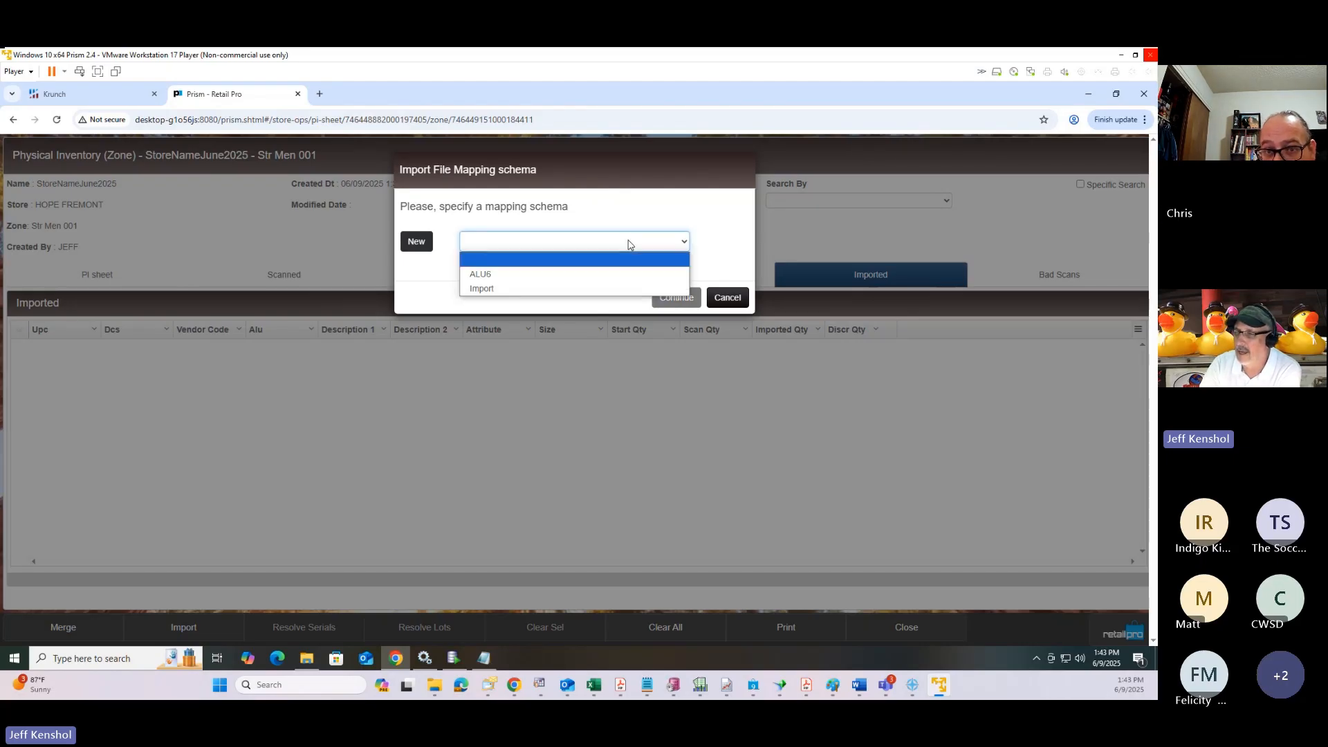
pyautogui.click(630, 289)
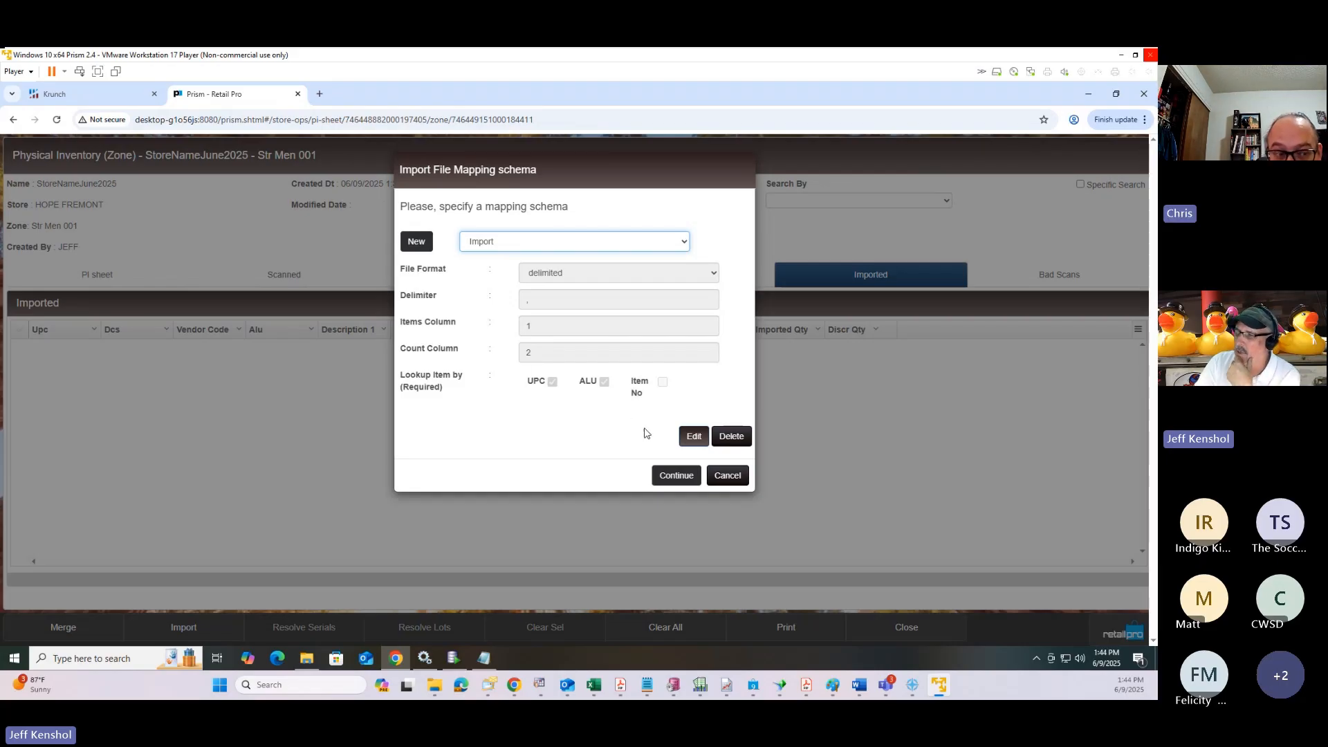
pyautogui.click(670, 474)
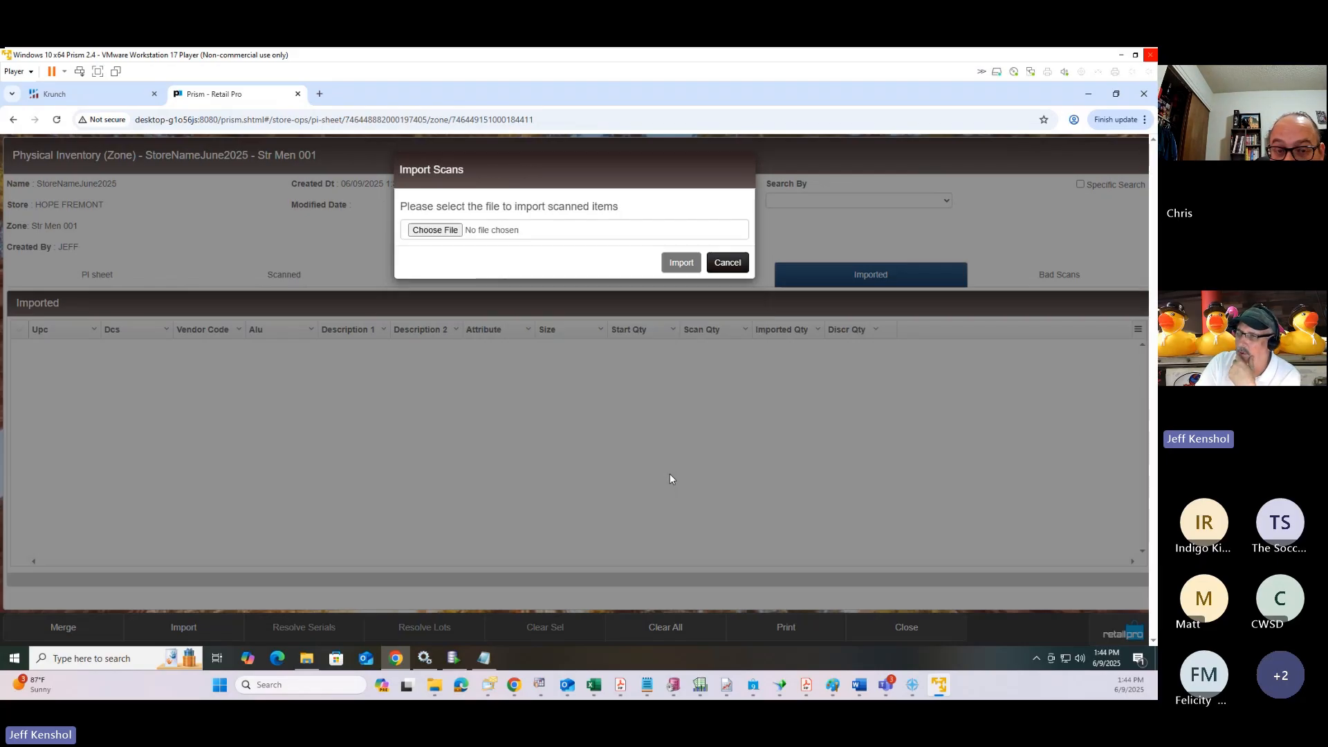
# Step: Import the scanned items from Zone1.txt in the Zones folder on the Desktop
pyautogui.click(443, 232)
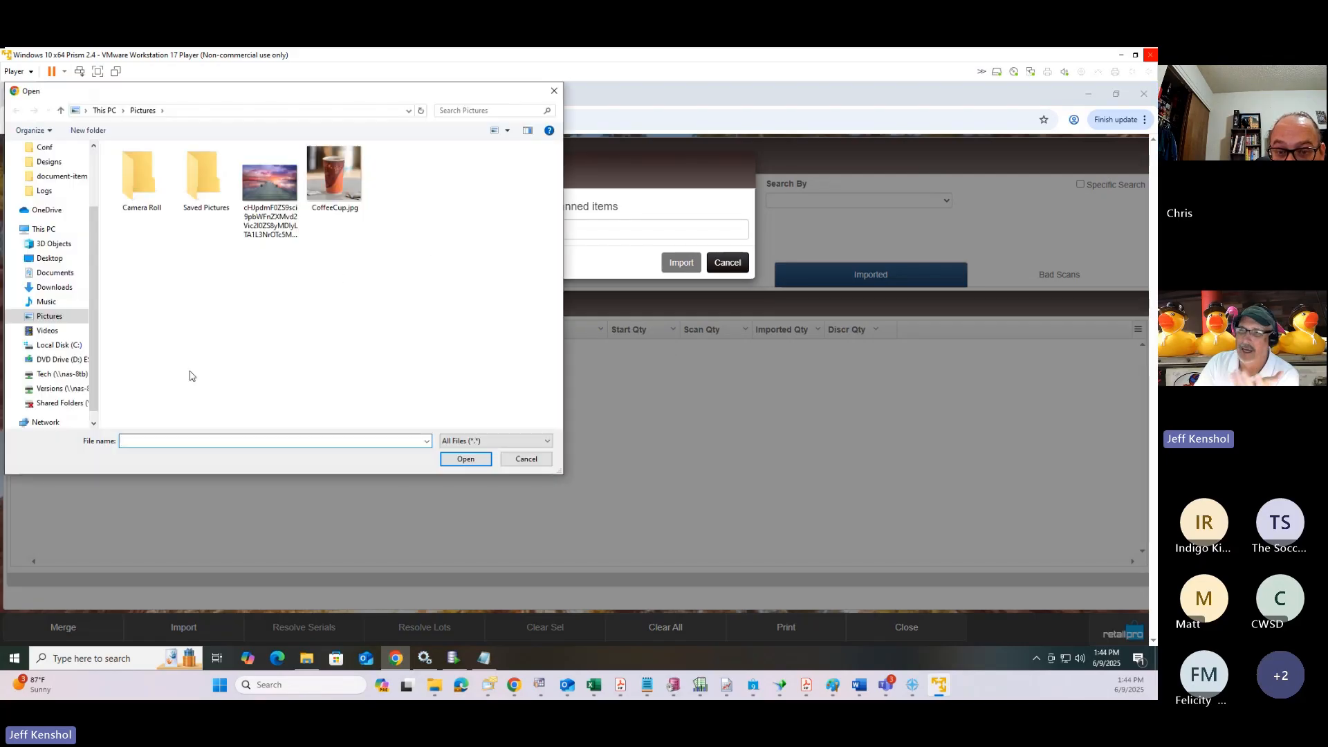
pyautogui.click(49, 258)
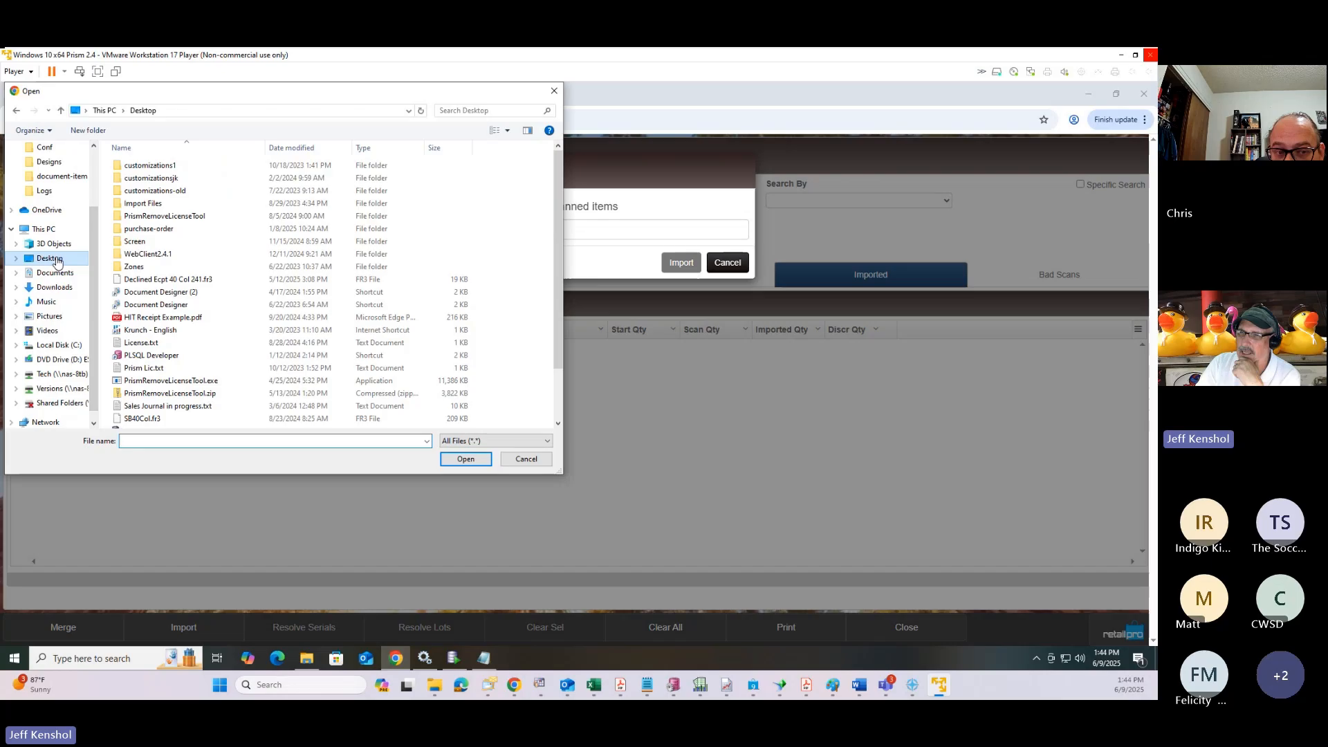
pyautogui.doubleClick(134, 266)
pyautogui.click(141, 166)
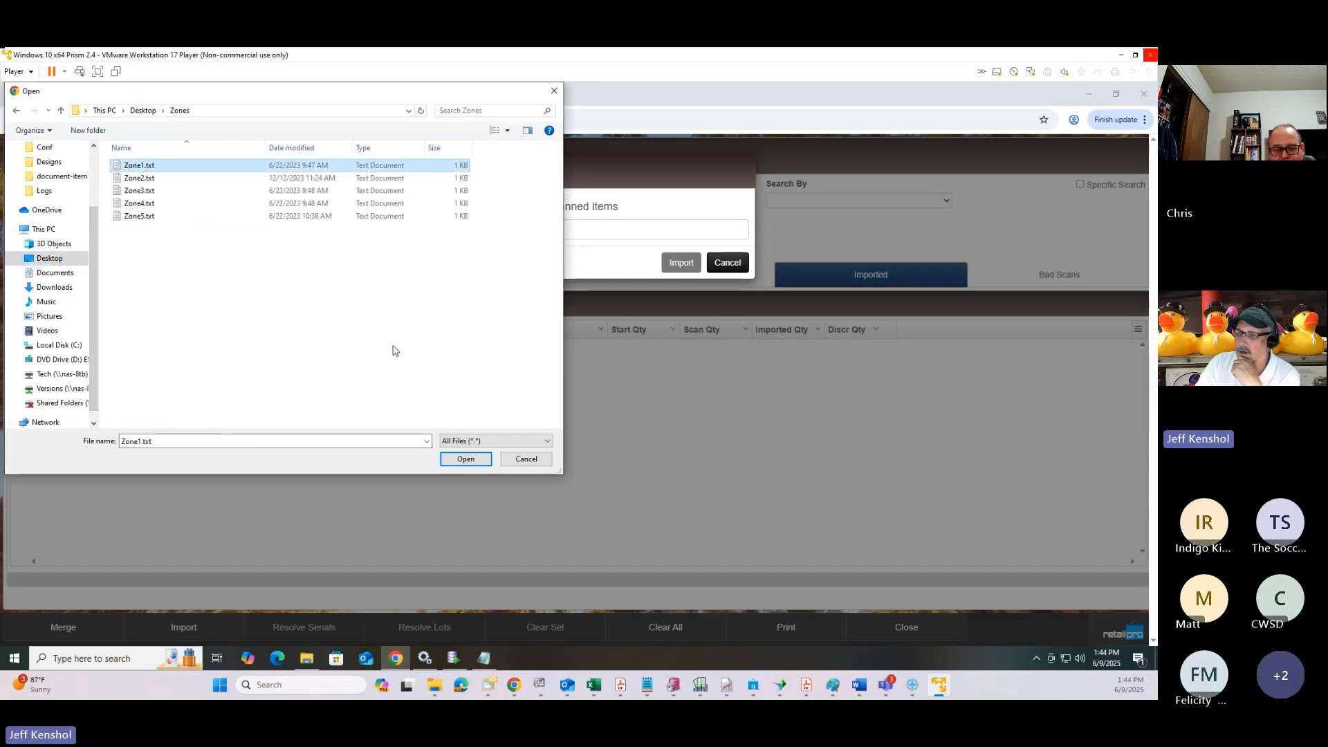
pyautogui.click(467, 461)
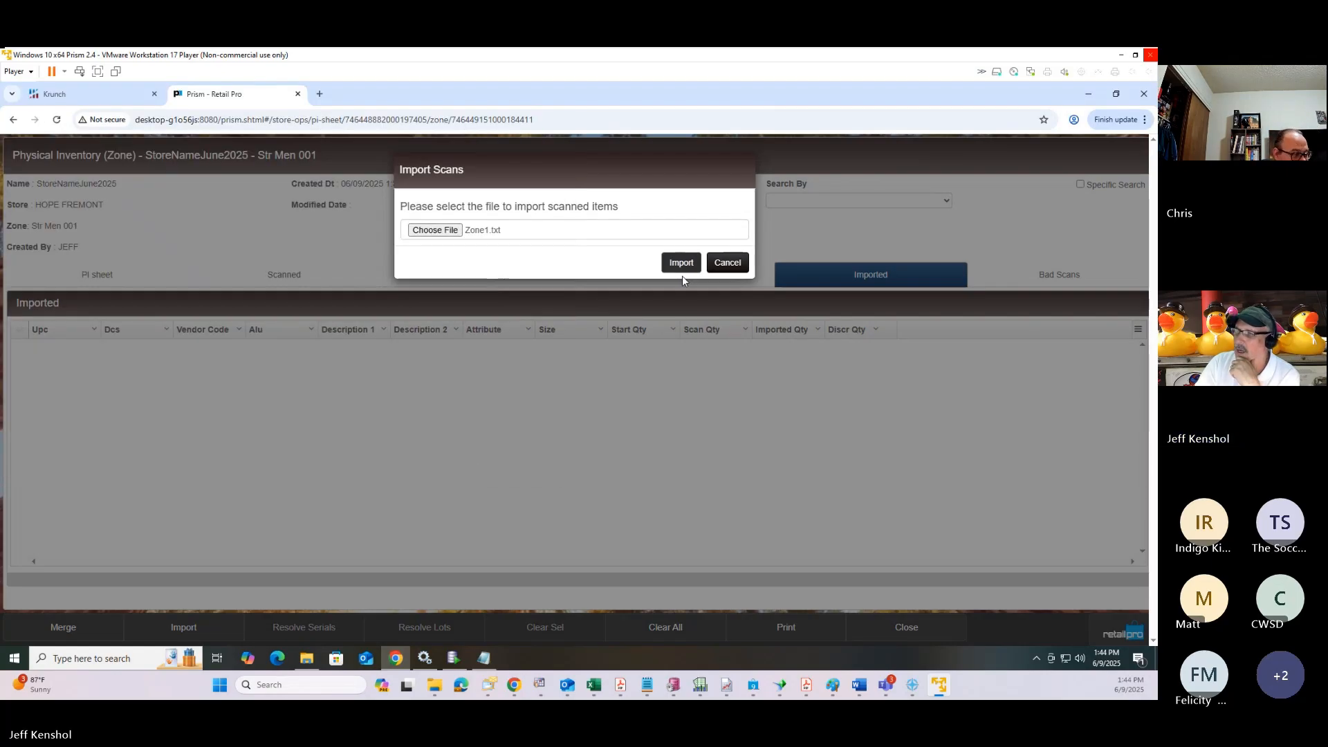
pyautogui.click(681, 263)
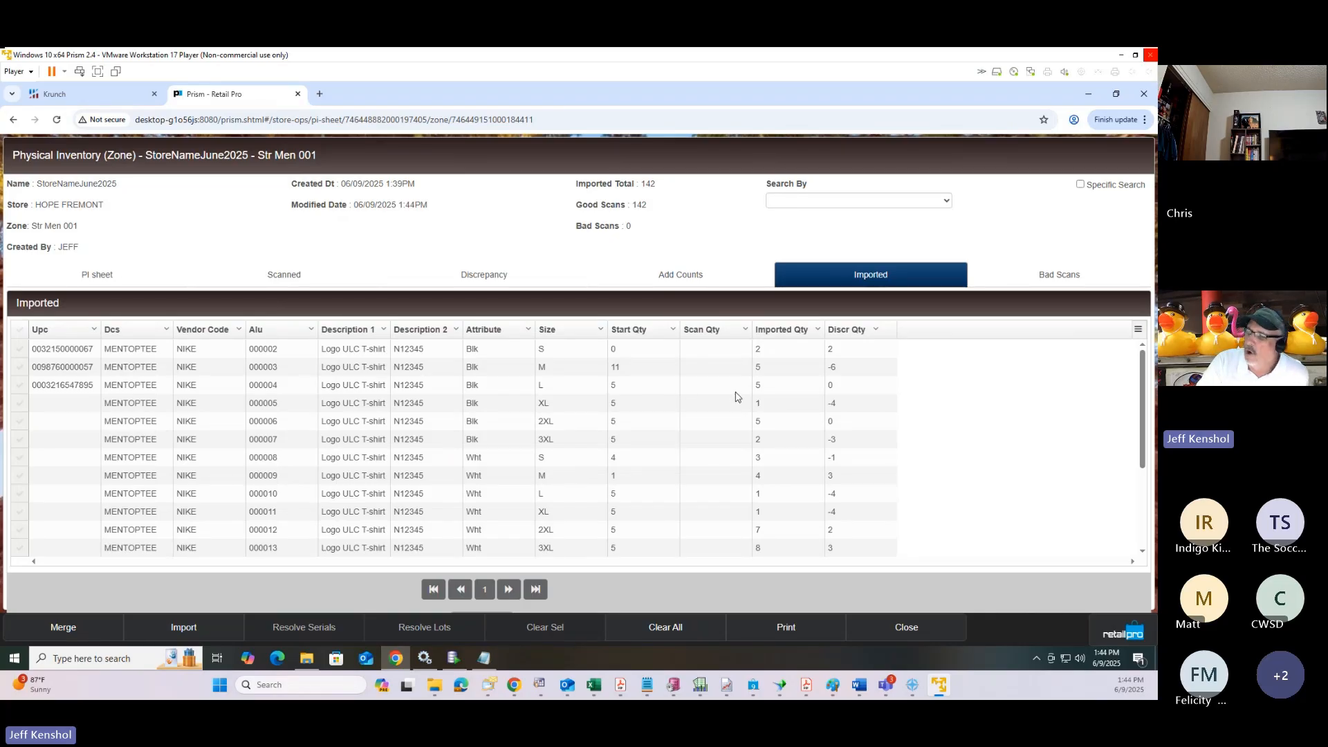
# Step: Check the bad scans of zone Str Men 001 and return to its imported items
pyautogui.click(1100, 631)
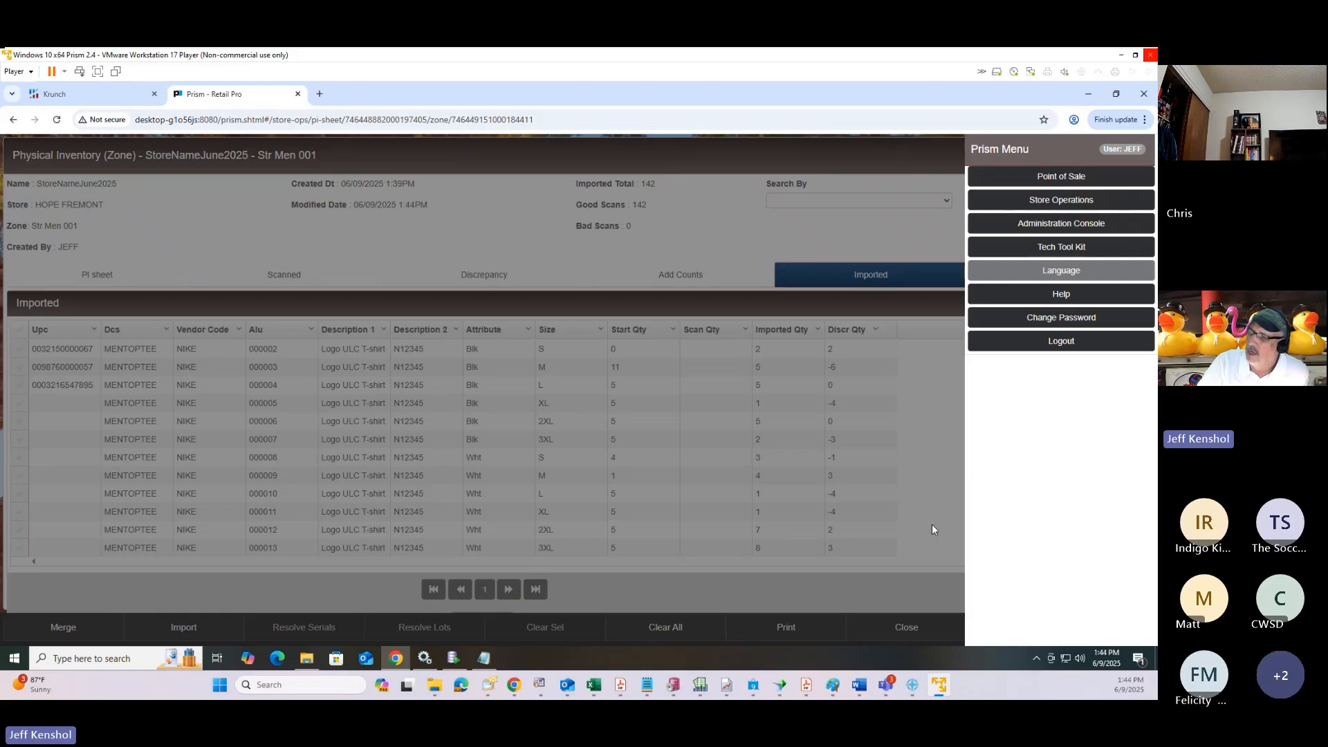
pyautogui.click(903, 600)
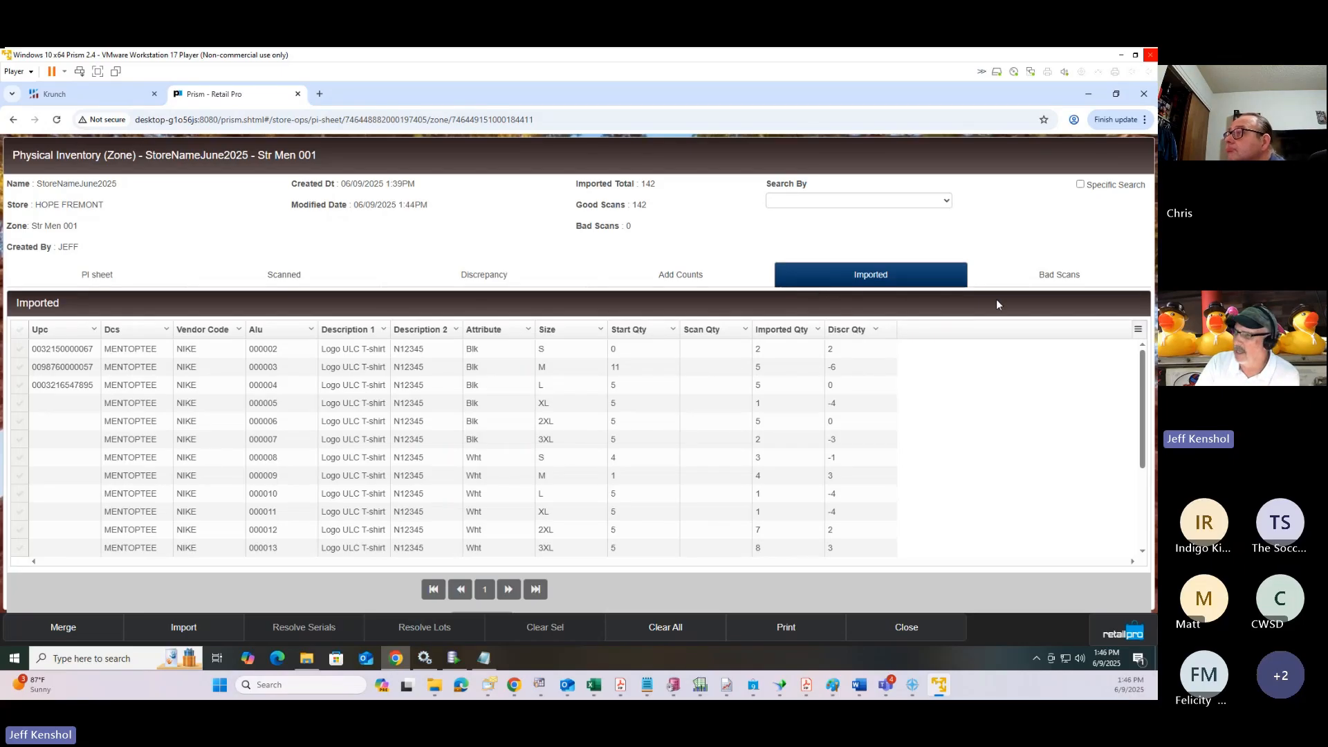
pyautogui.click(1047, 280)
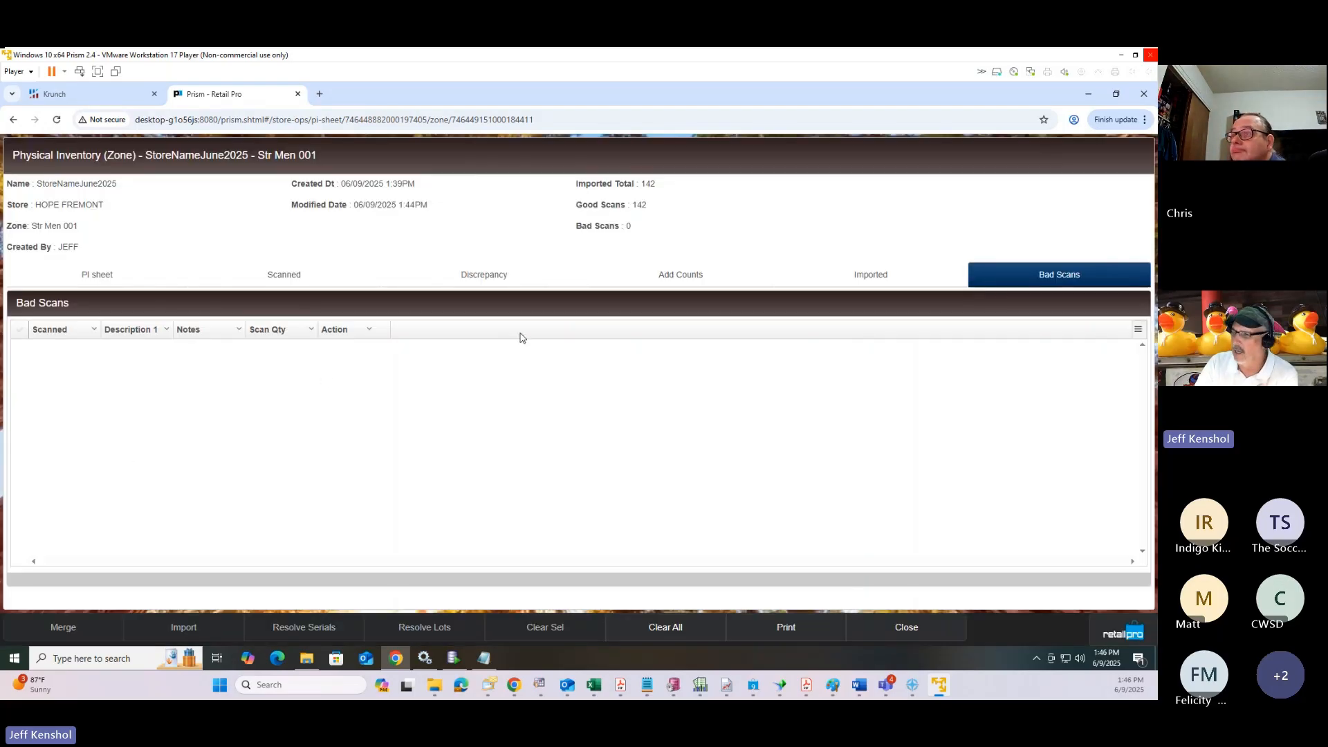
pyautogui.click(891, 280)
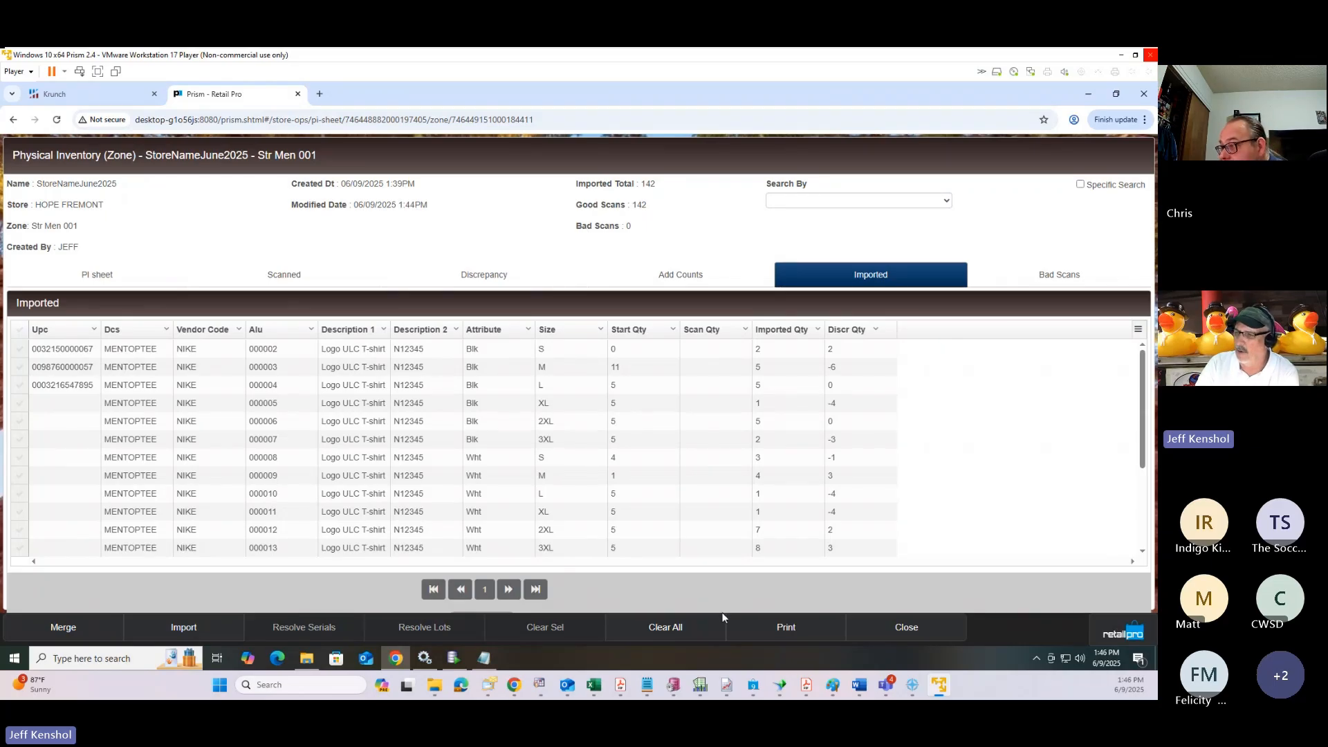
# Step: Preview the zone's printout with the Good Scans print design and close the preview
pyautogui.click(786, 628)
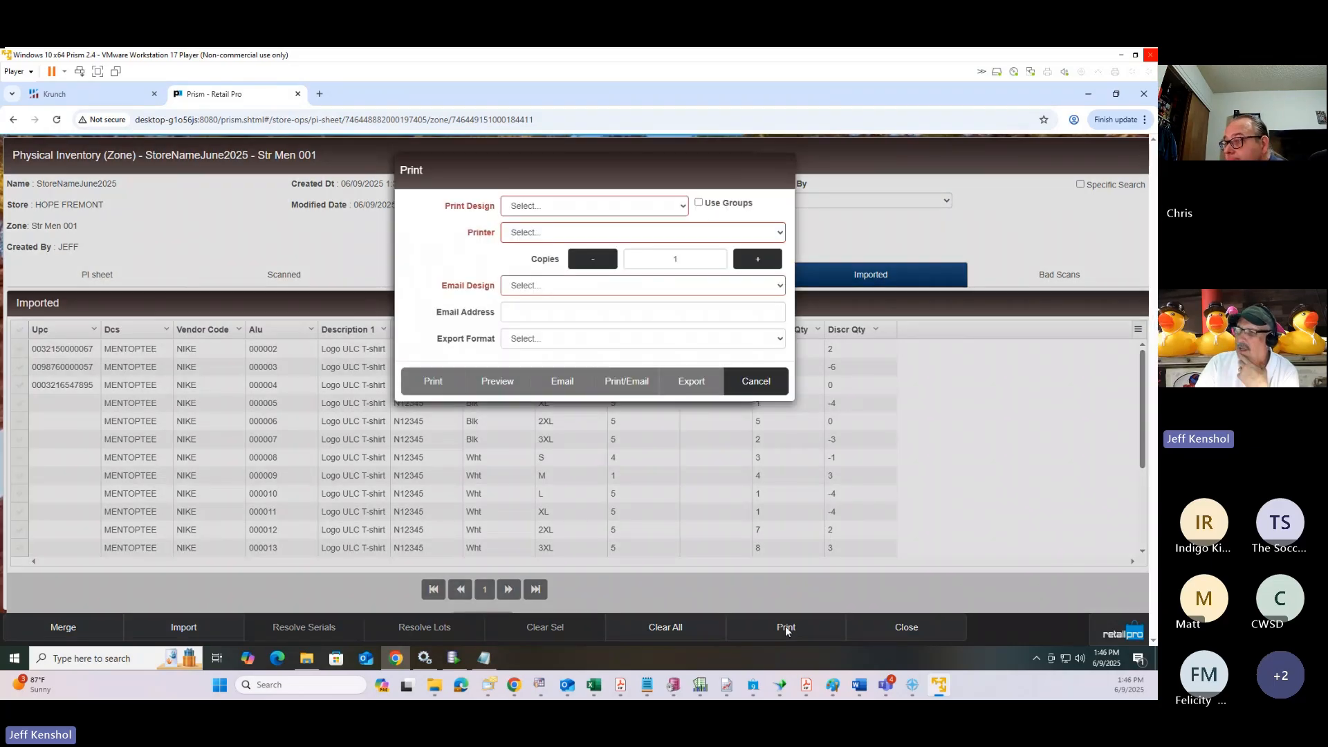
pyautogui.click(594, 206)
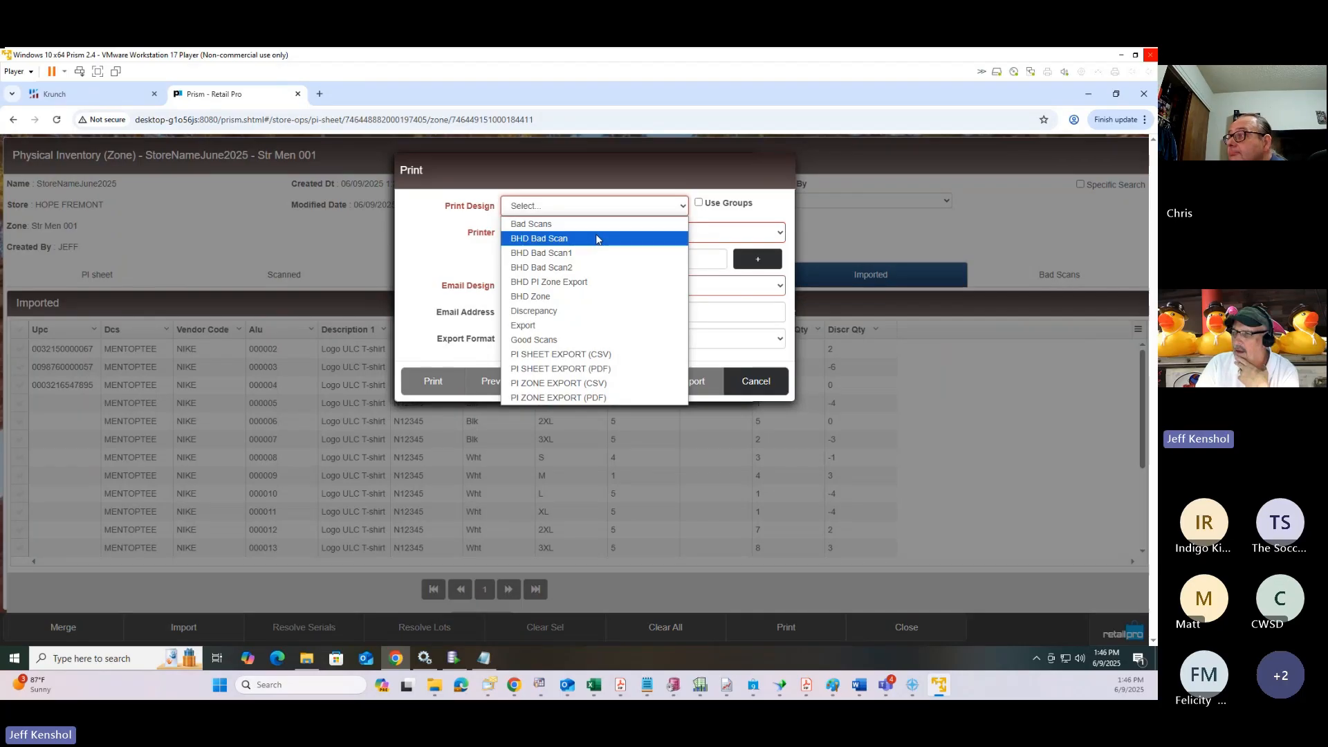
pyautogui.click(588, 290)
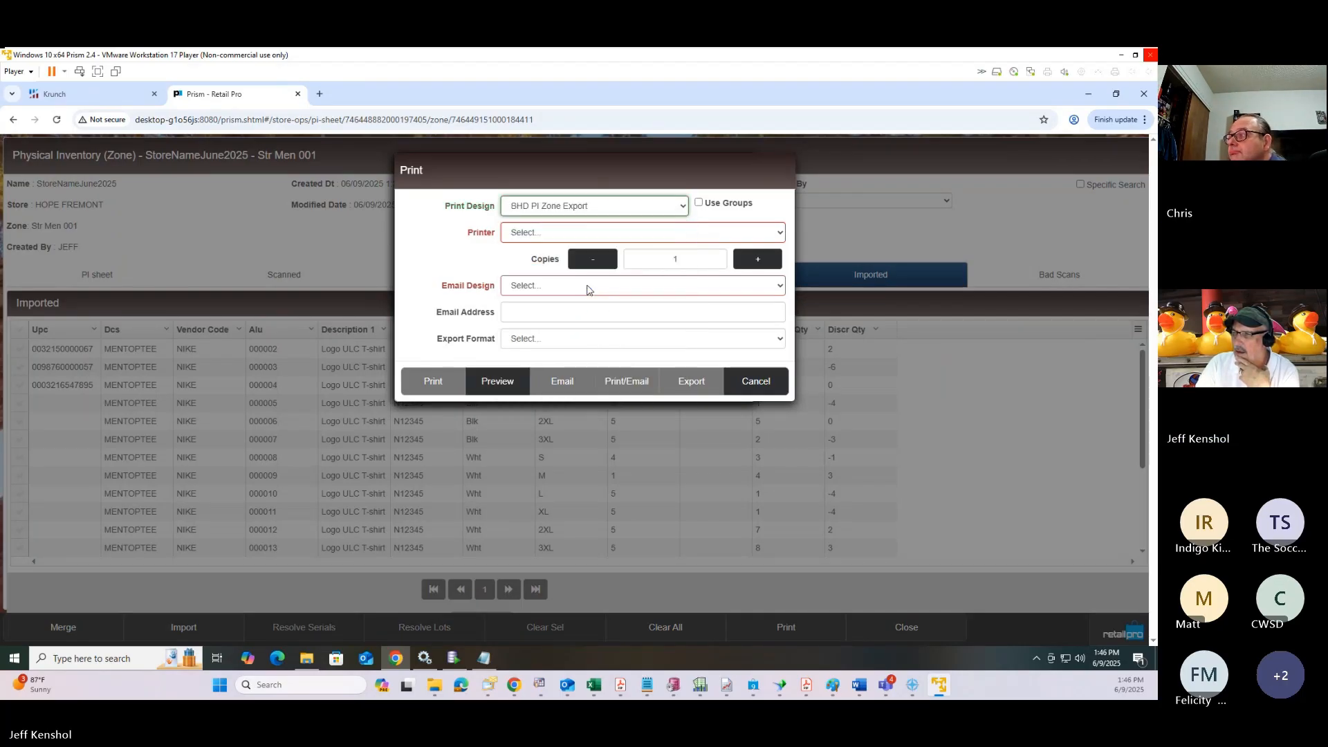
pyautogui.click(562, 205)
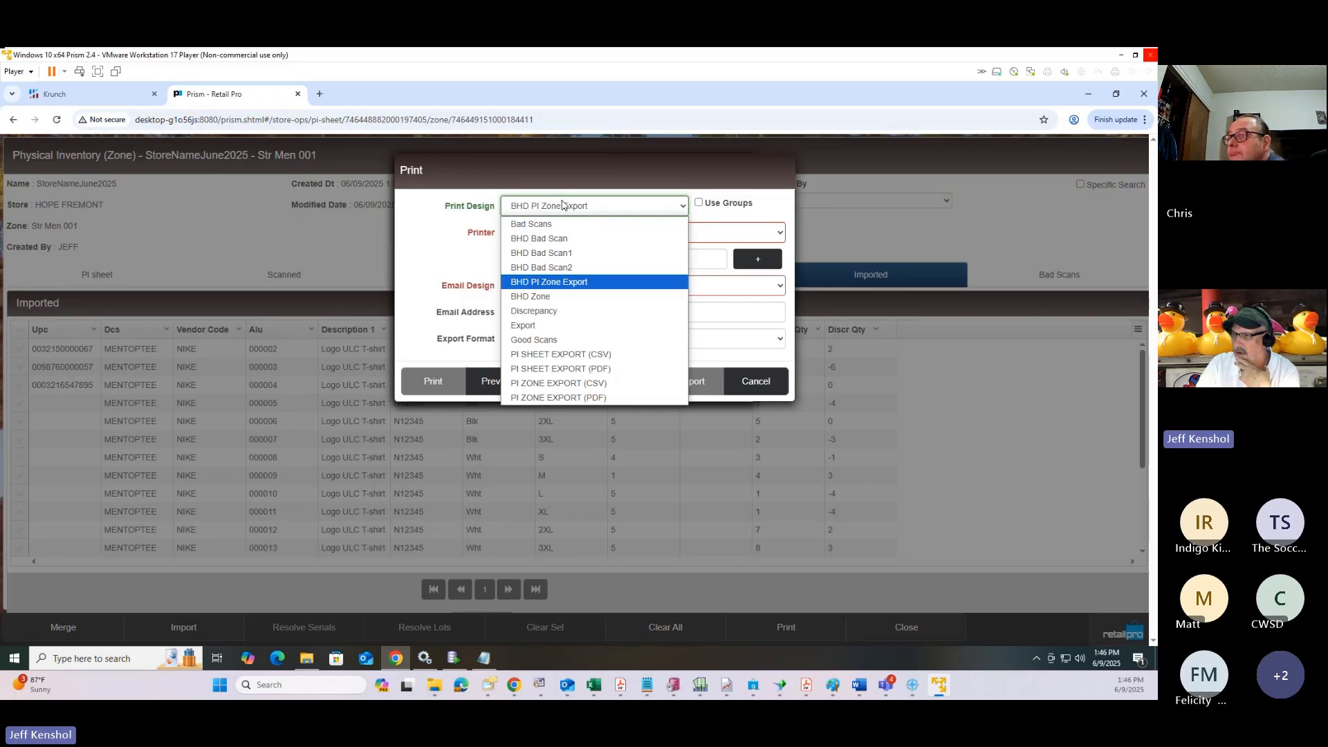
pyautogui.click(553, 340)
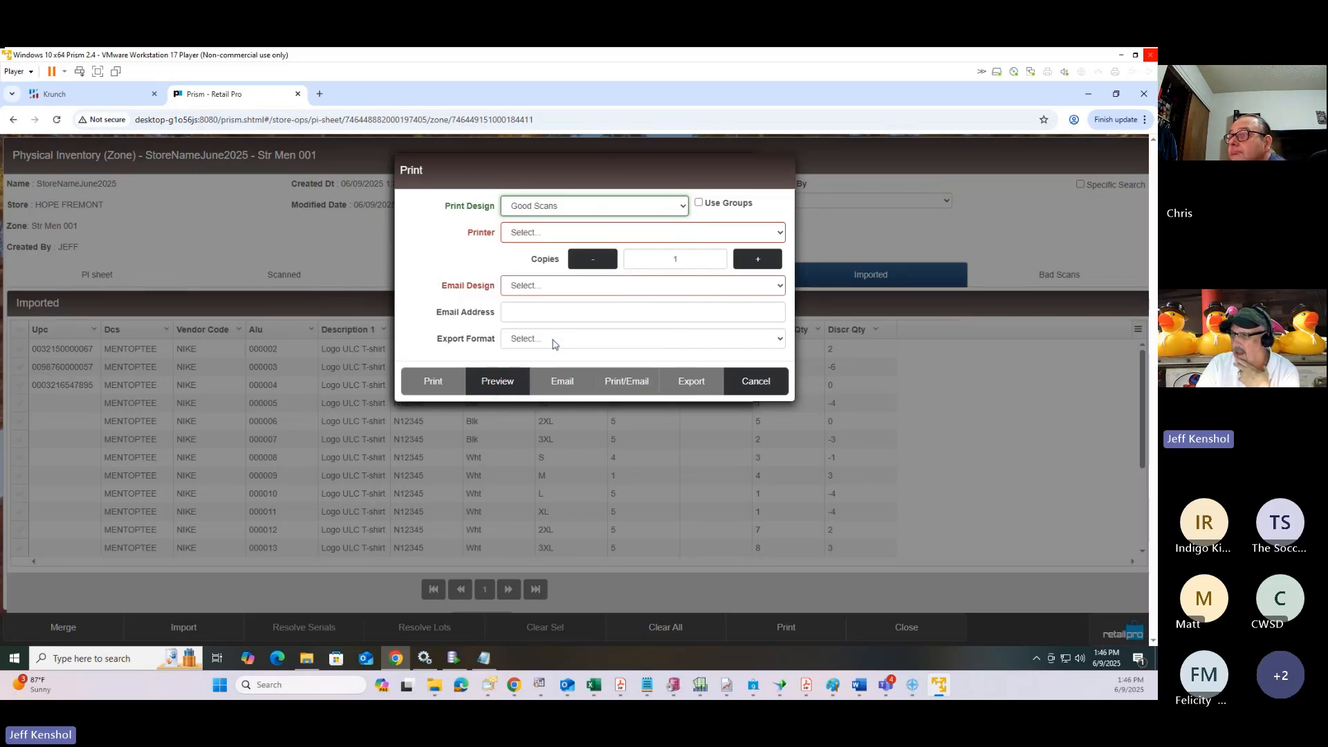
pyautogui.click(503, 386)
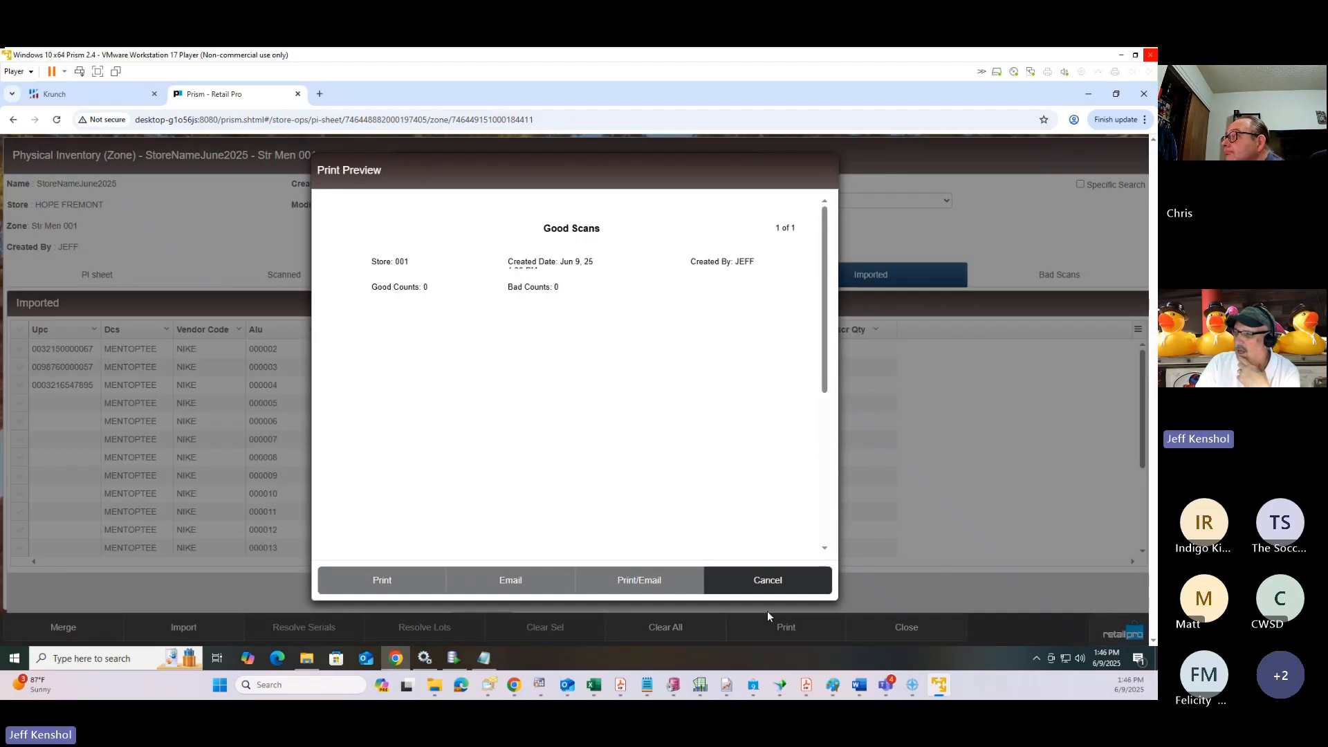
pyautogui.click(767, 580)
# Step: Preview the zone's printout with the BHD PI Zone Export design, examine its quantity columns, and leave without printing
pyautogui.click(567, 234)
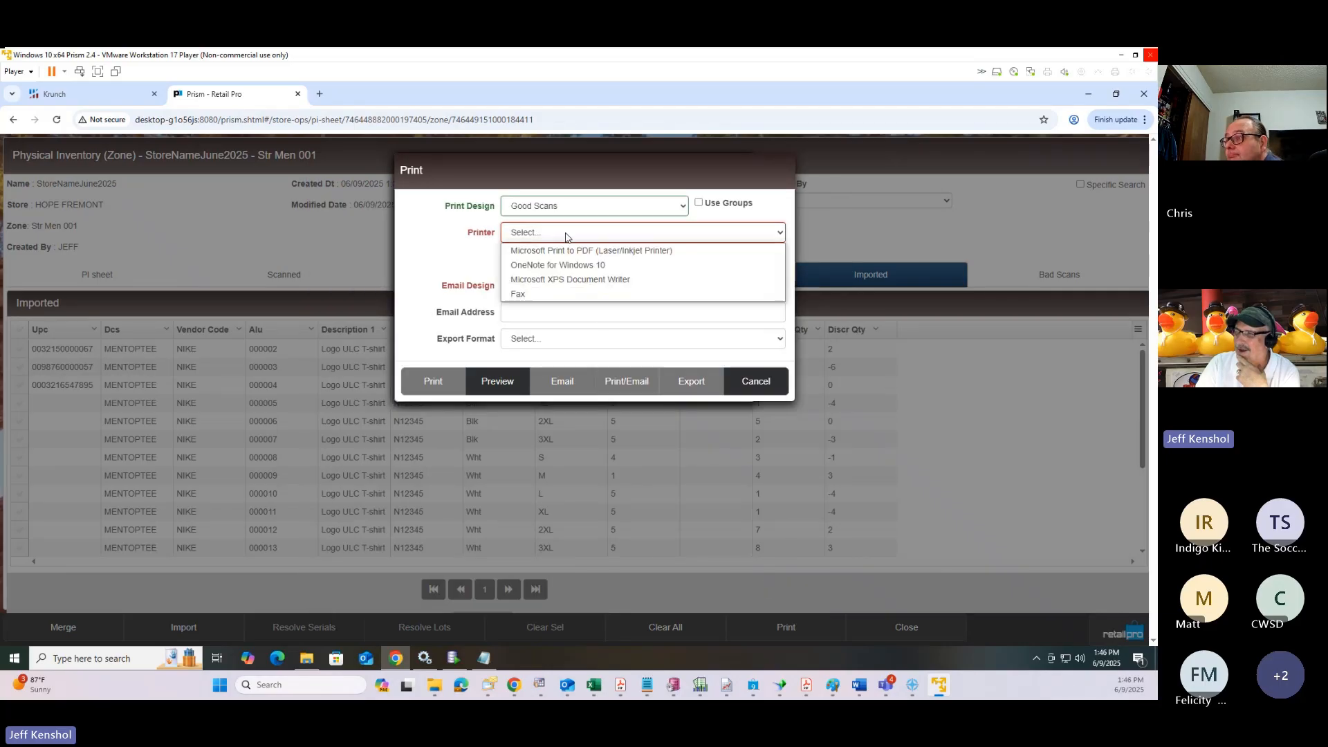
pyautogui.click(567, 207)
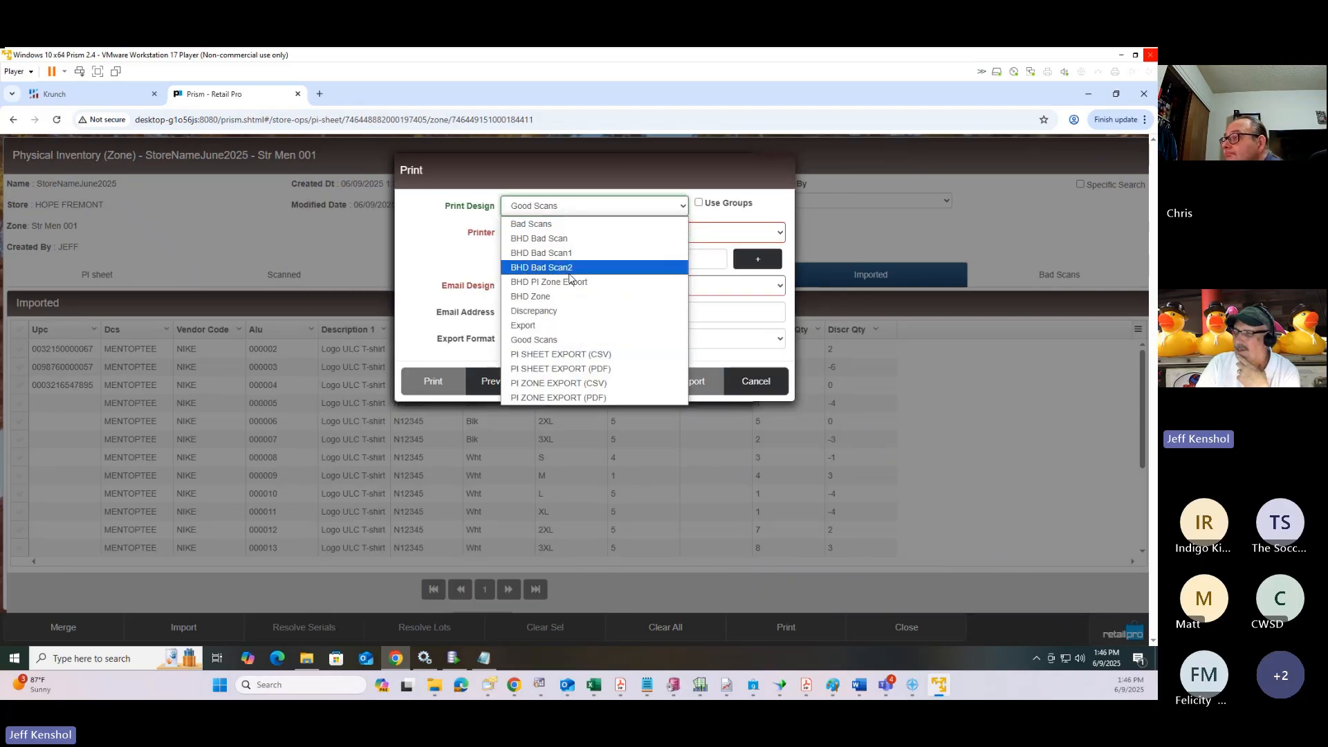
pyautogui.click(570, 282)
pyautogui.click(515, 390)
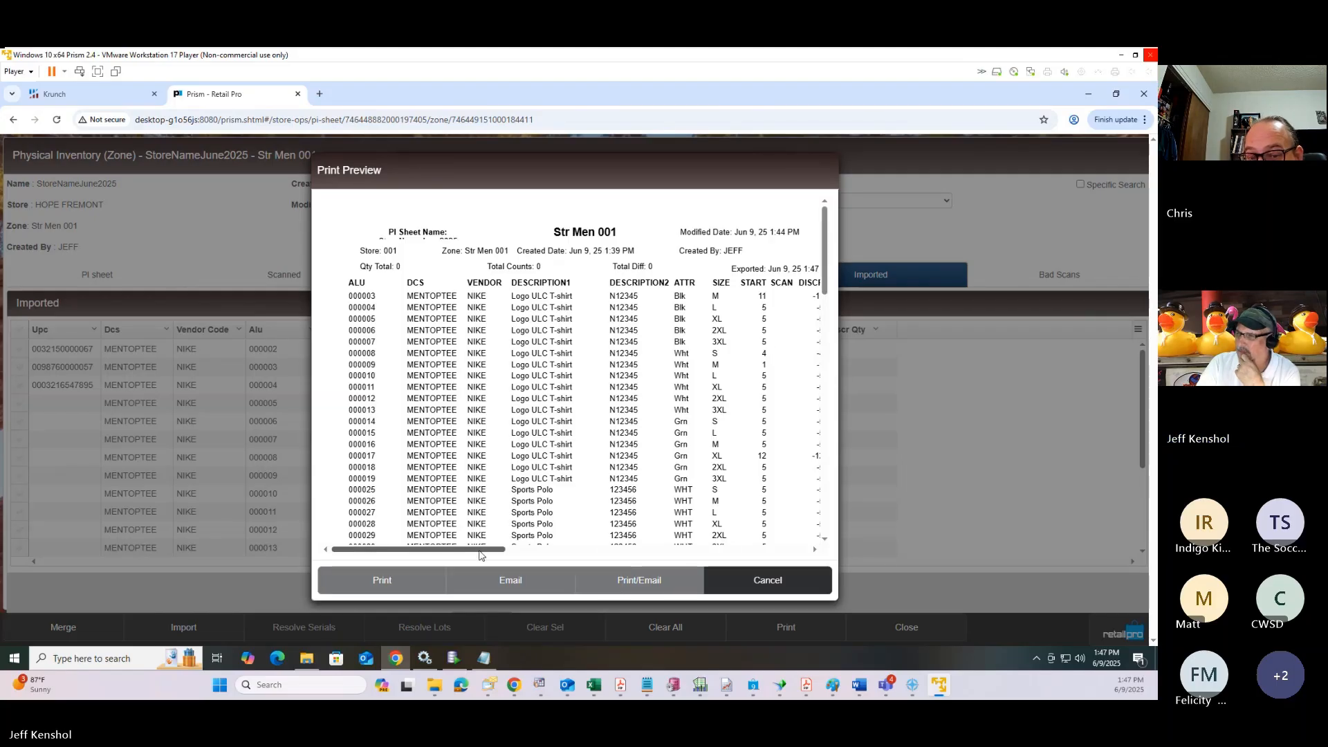
pyautogui.moveTo(480, 556); pyautogui.dragTo(561, 554)
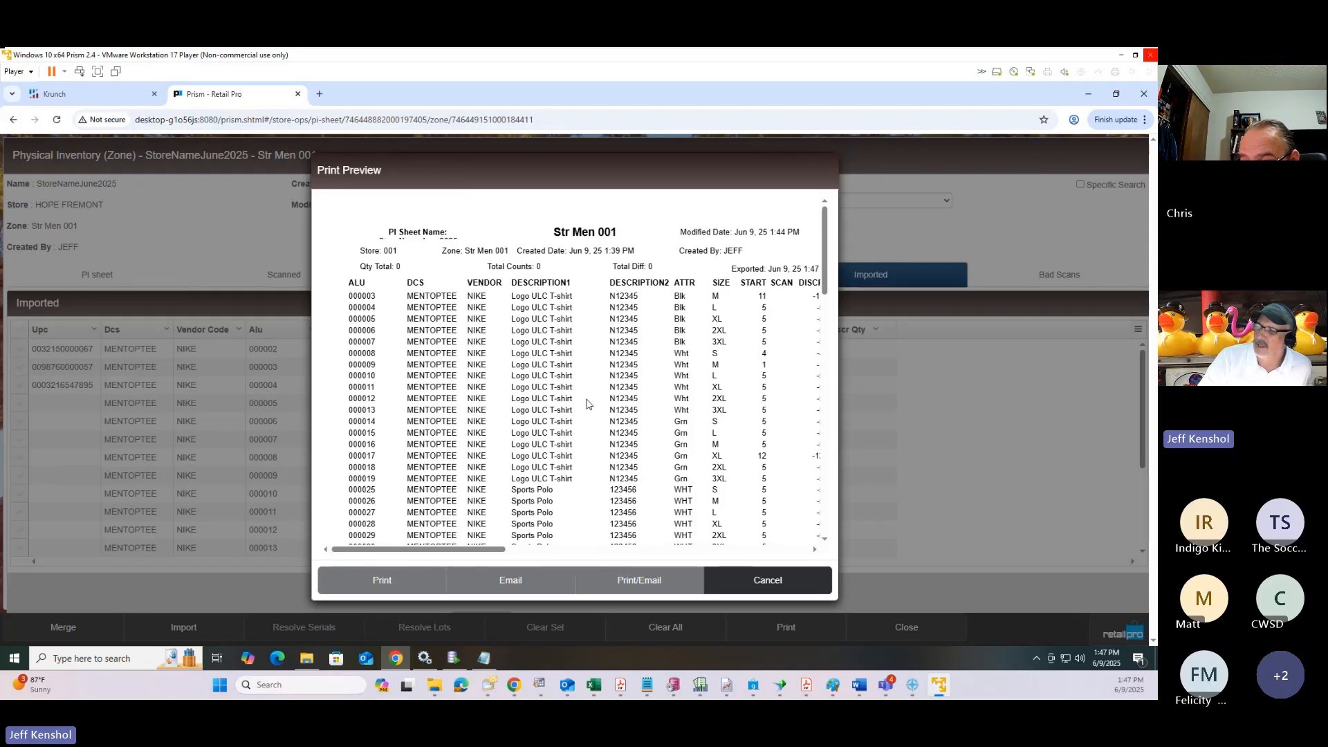
pyautogui.moveTo(460, 551); pyautogui.dragTo(493, 553)
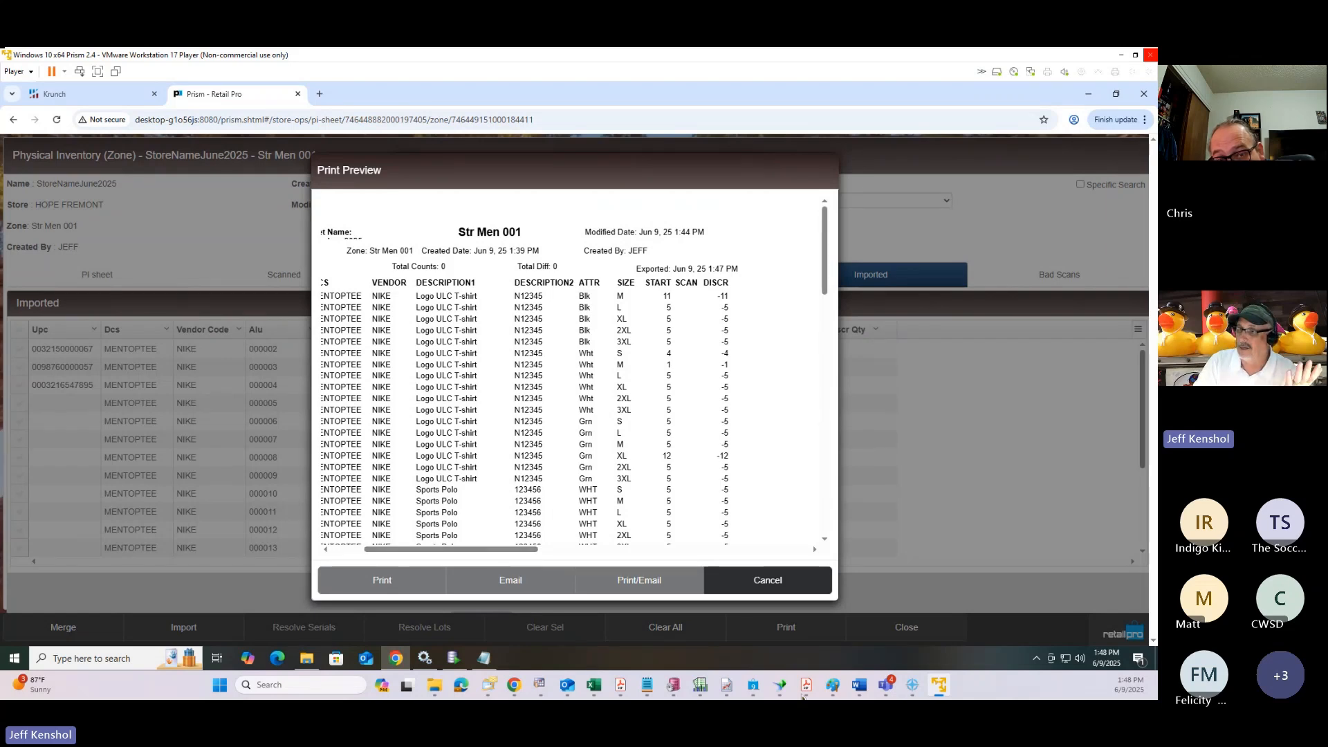
pyautogui.click(783, 586)
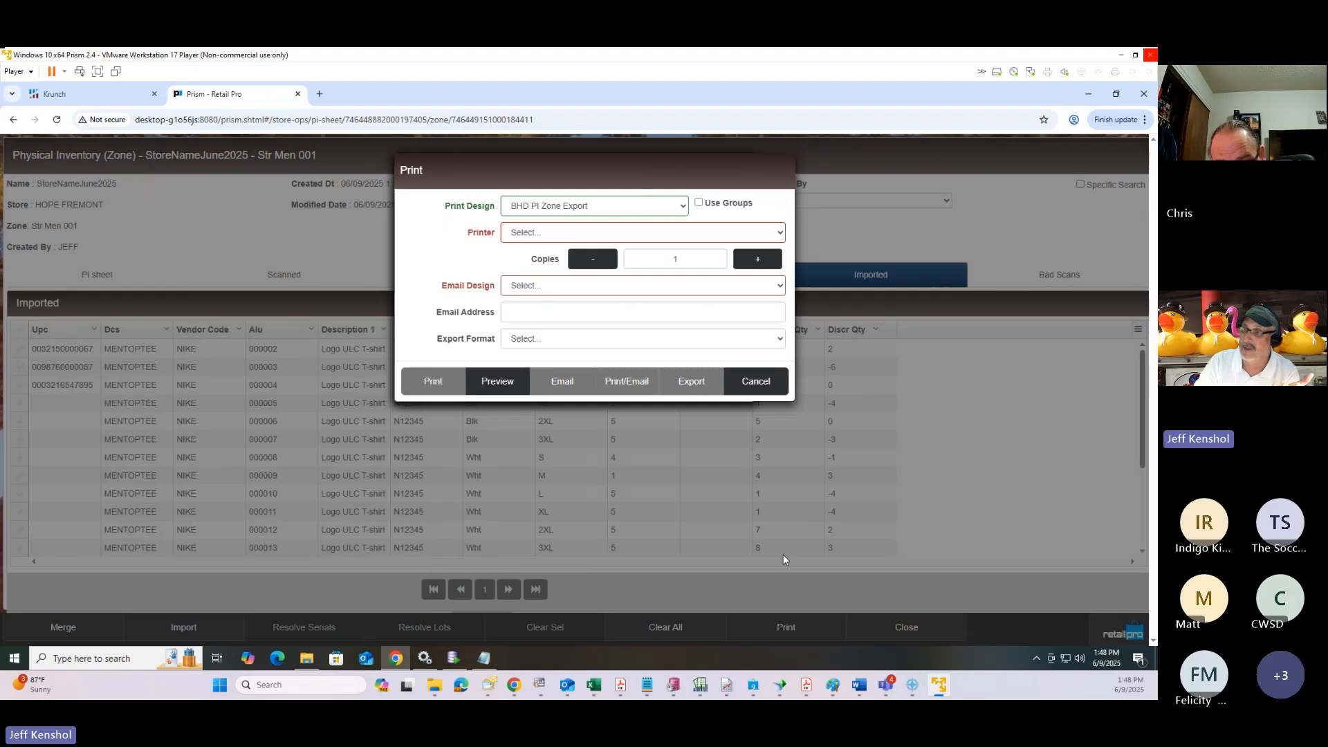
pyautogui.click(756, 390)
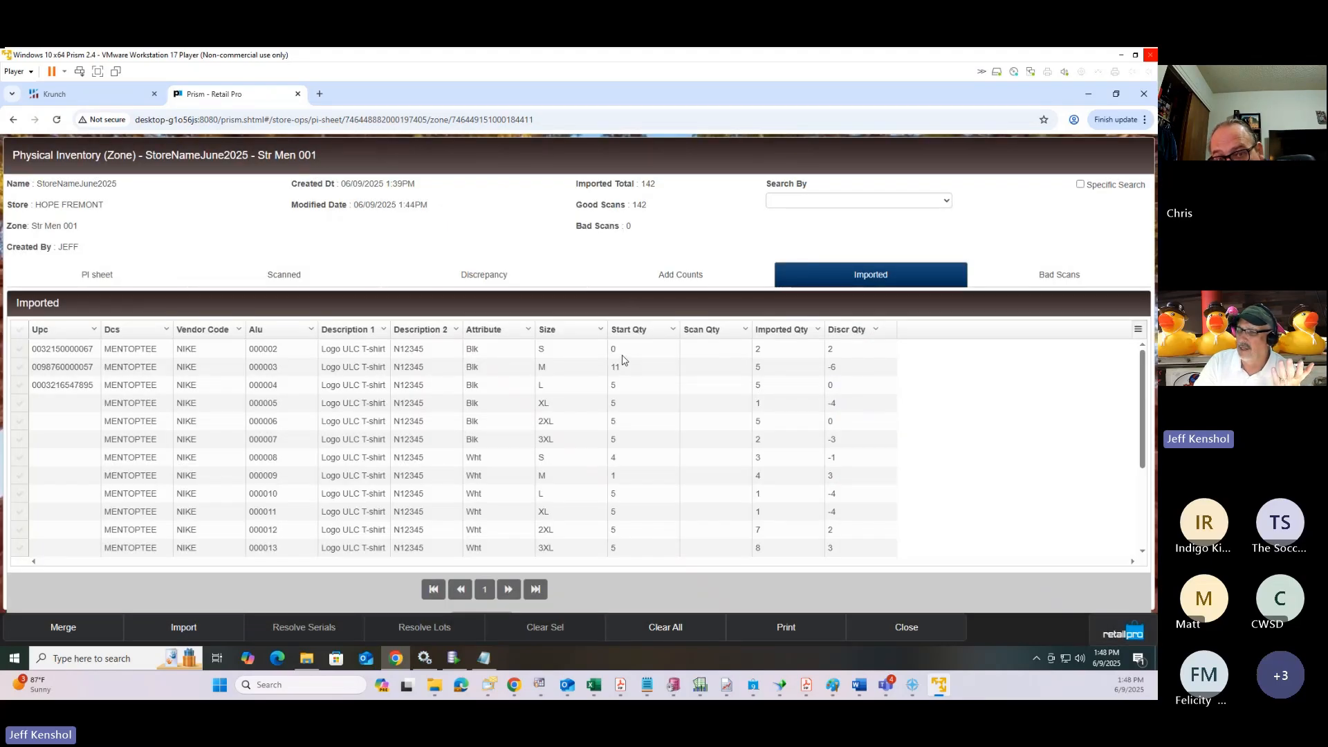
# Step: Merge the imported counts of zone Str Men 001 into its scanned counts and display the scanned items
pyautogui.click(693, 354)
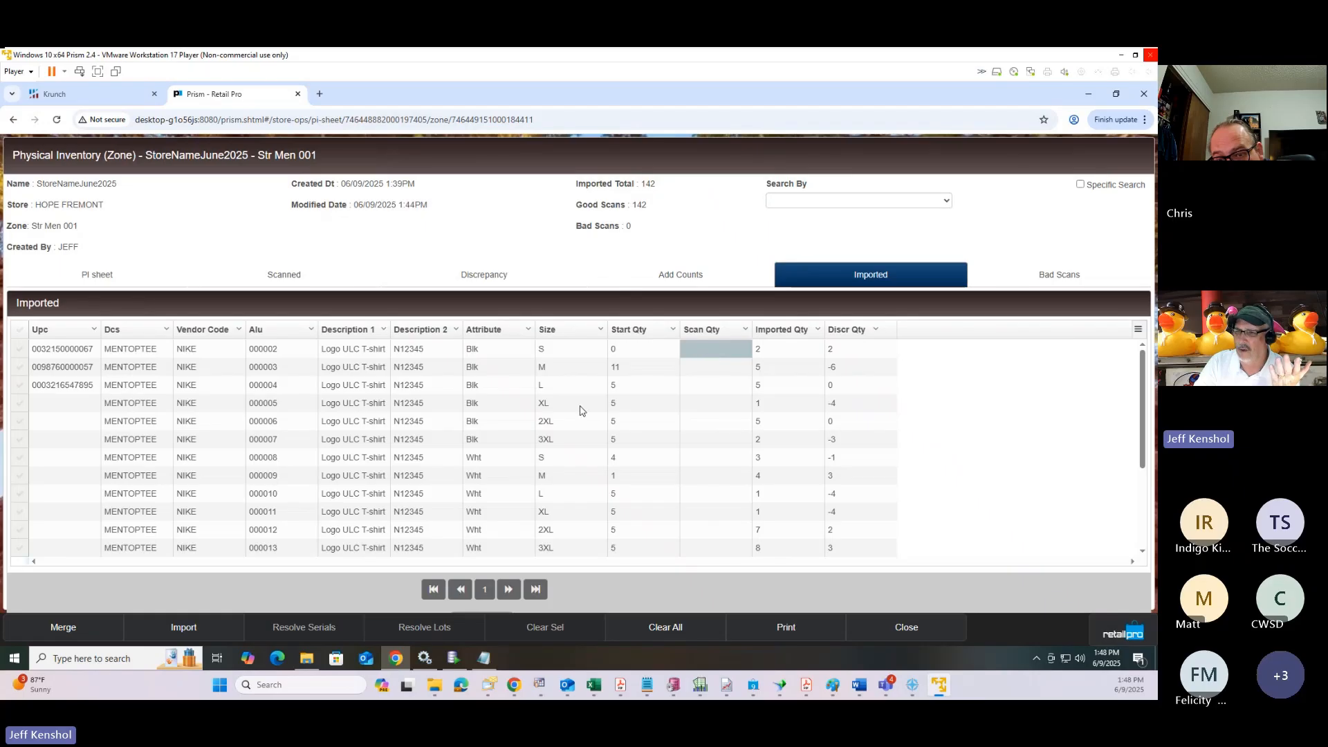
pyautogui.click(289, 278)
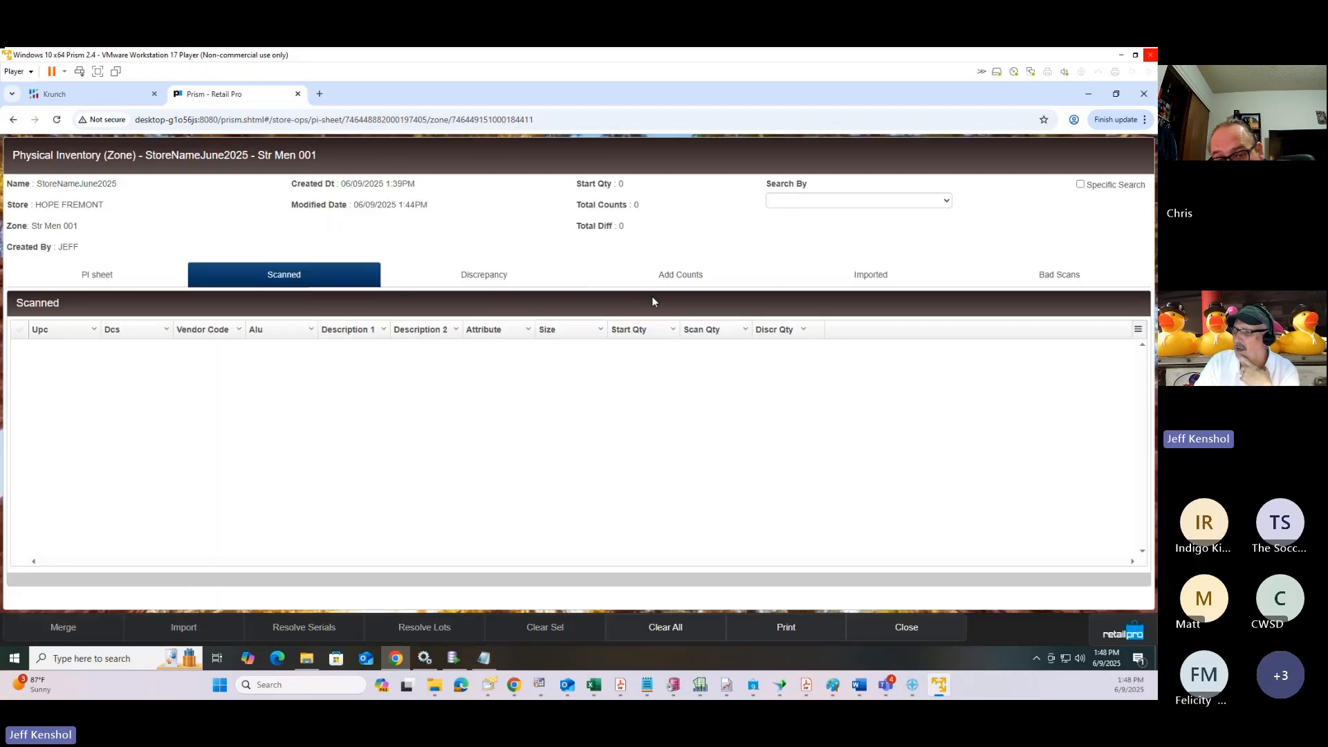
pyautogui.click(858, 276)
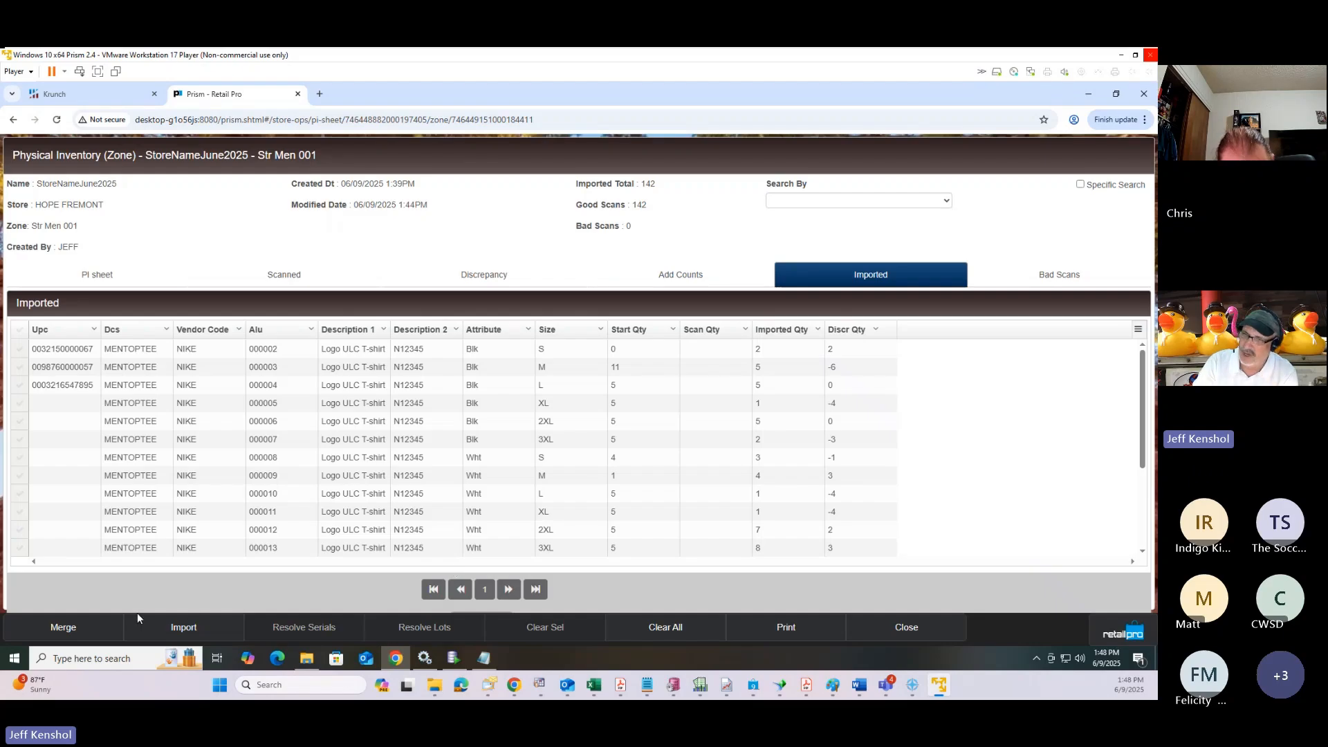
pyautogui.click(63, 628)
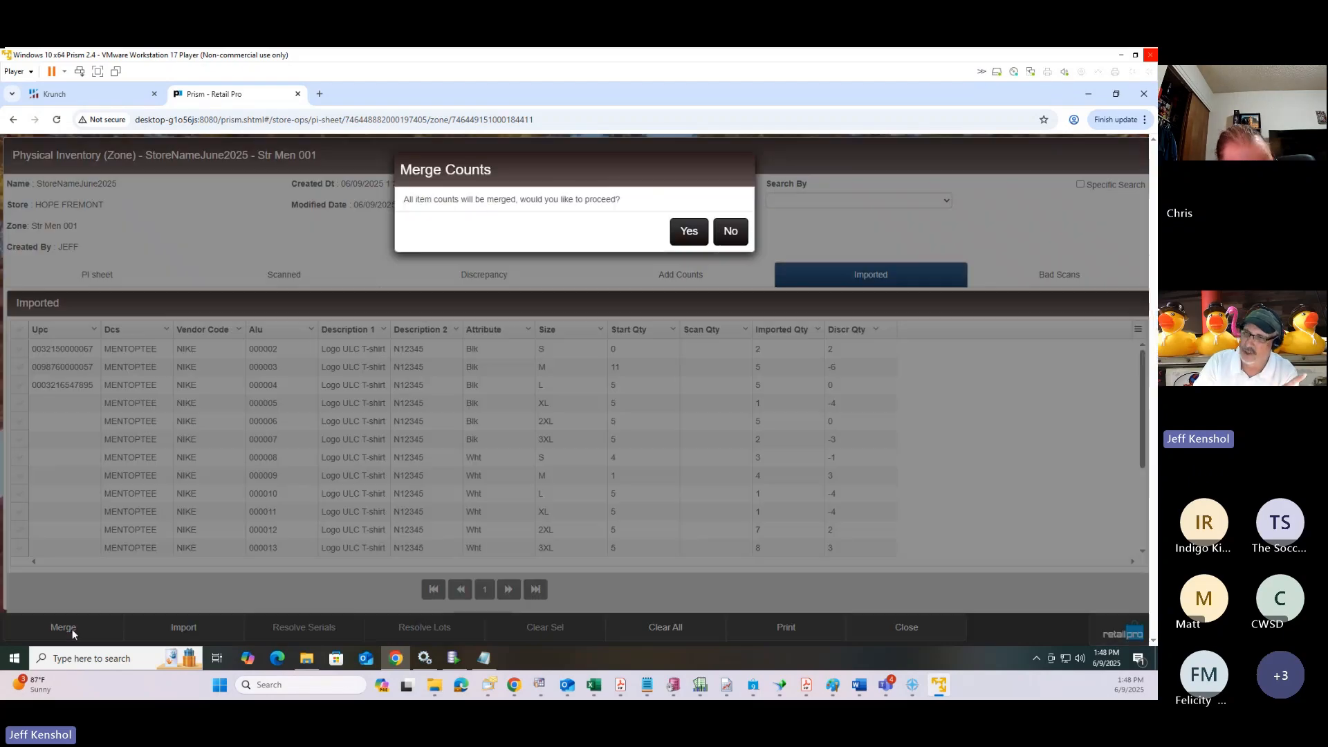
pyautogui.click(689, 231)
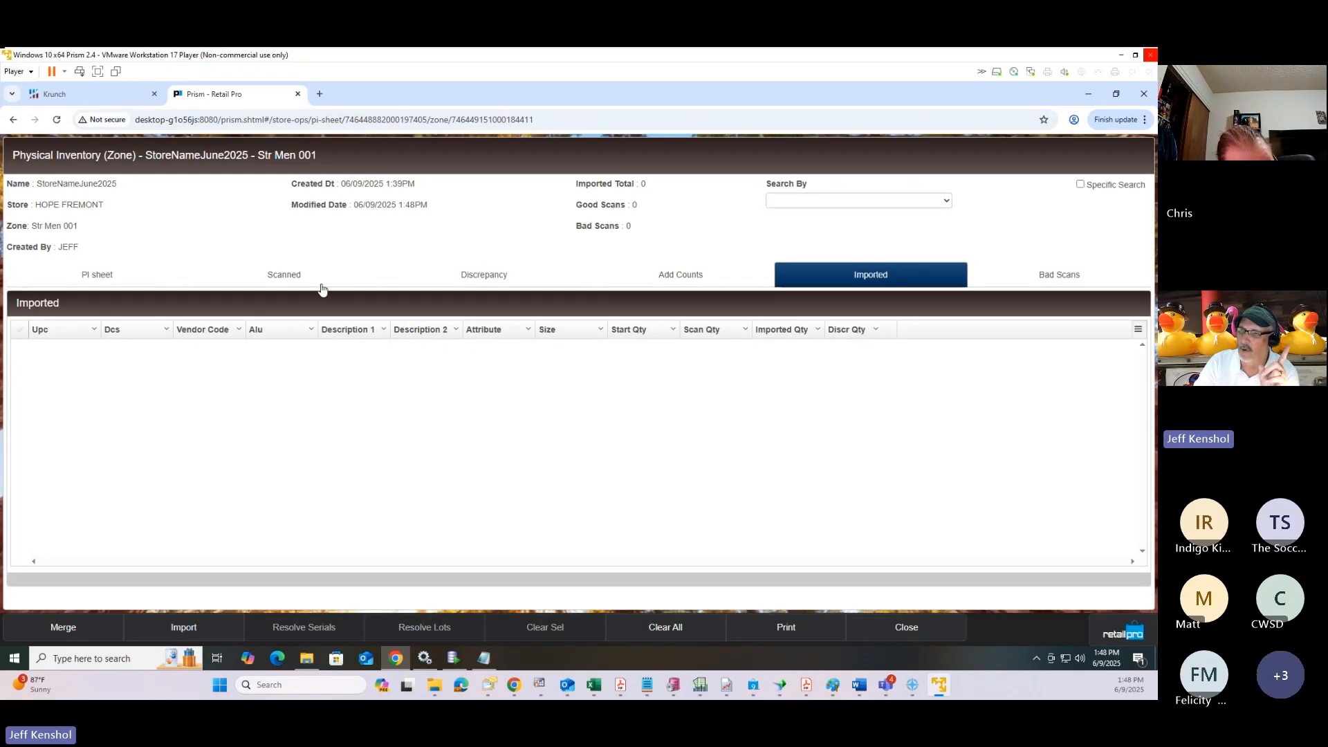
pyautogui.click(296, 280)
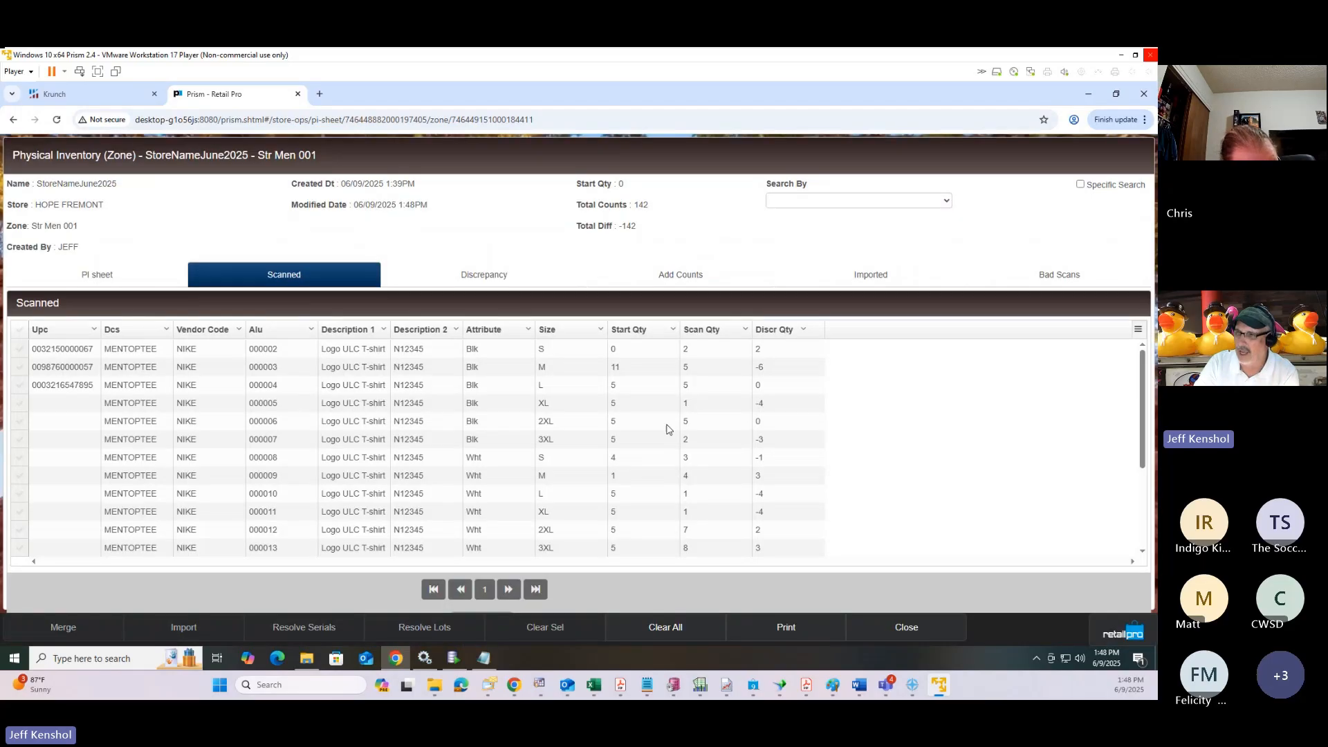
# Step: Set the scan quantities of the black Logo ULC T-shirts to 6 for size M, 4 for L and 2 for XL
pyautogui.click(702, 375)
pyautogui.click(701, 371)
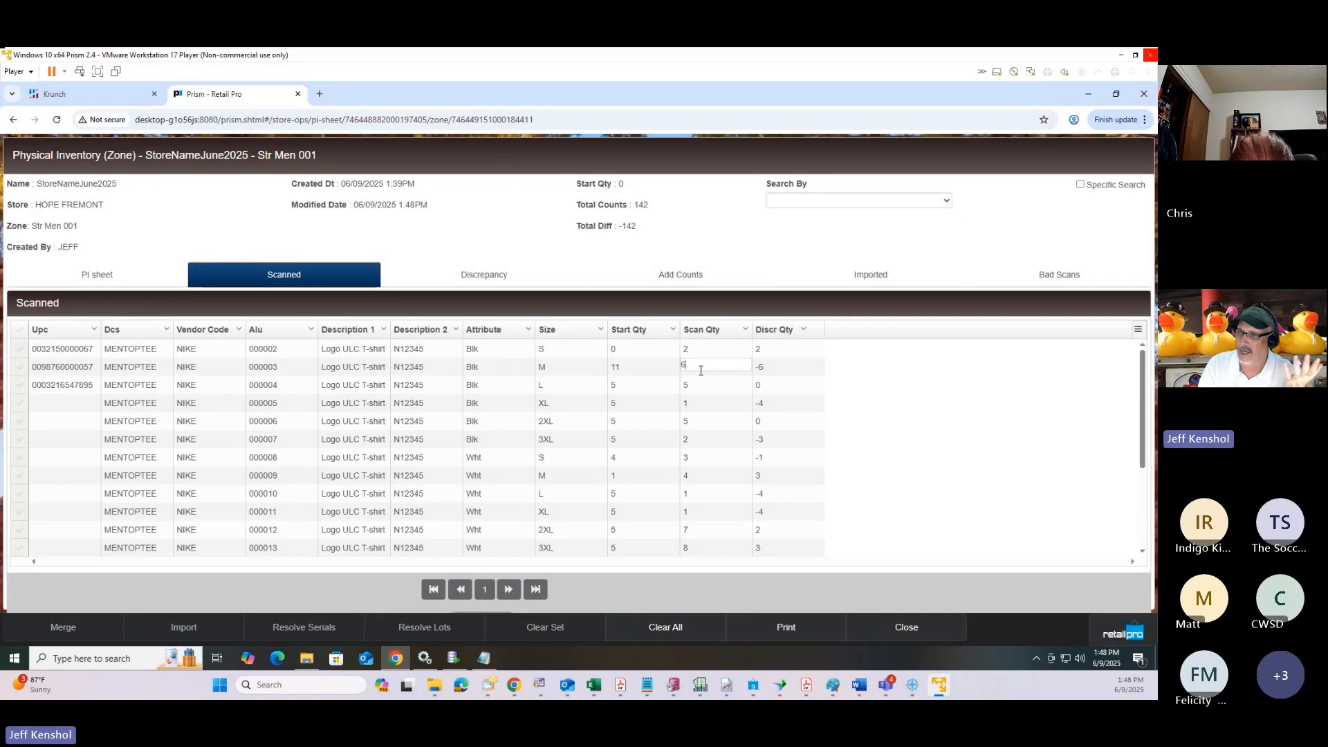
pyautogui.write('6')
pyautogui.press('Return')
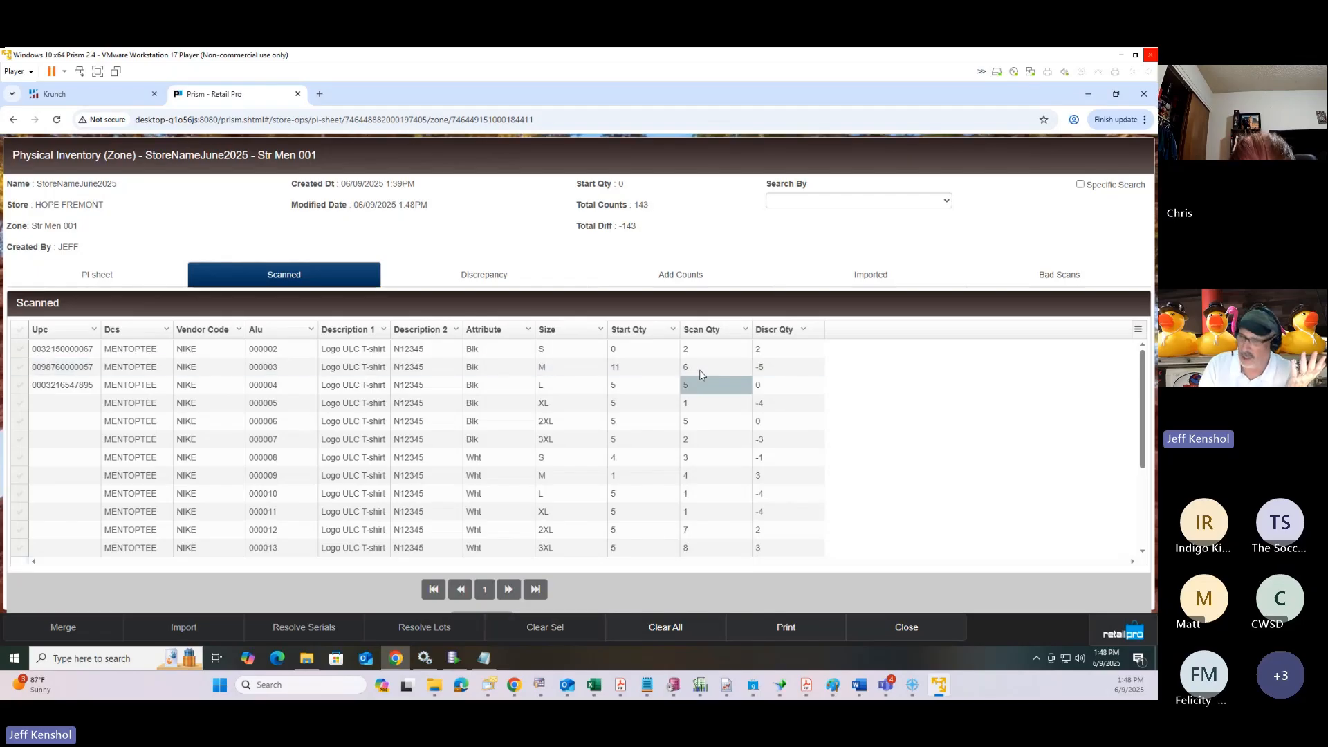
pyautogui.write('4')
pyautogui.press('Return')
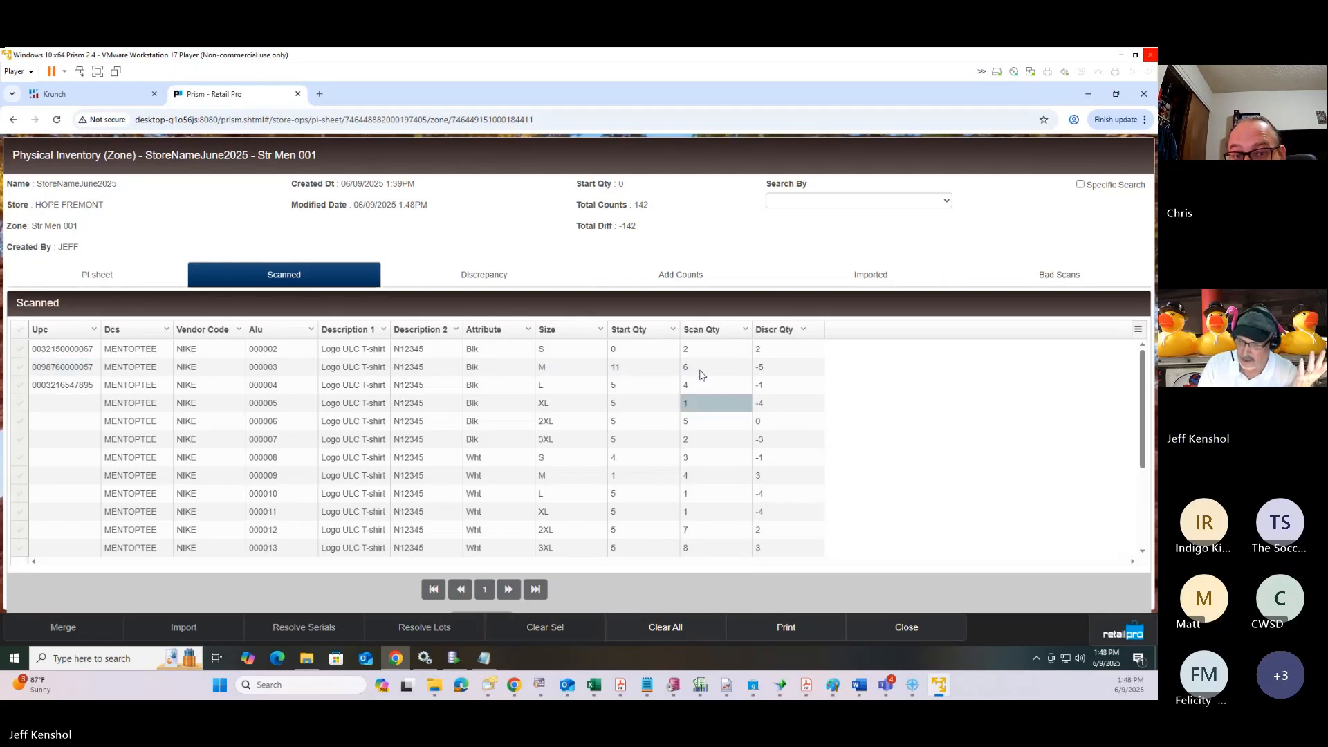
pyautogui.write('2')
pyautogui.press('Up')
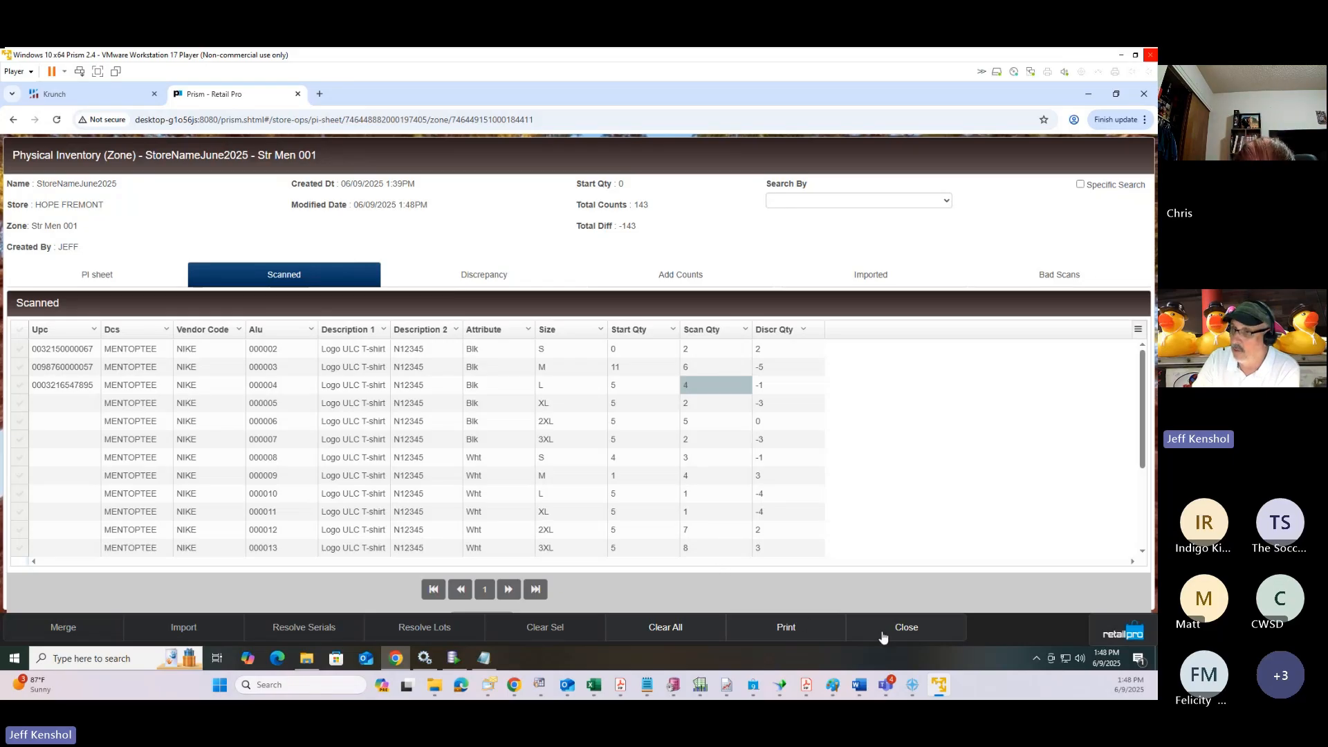
# Step: Leave the zone sheet, mark zone Str Men 001 and merge the marked zone into the PI sheet
pyautogui.click(883, 631)
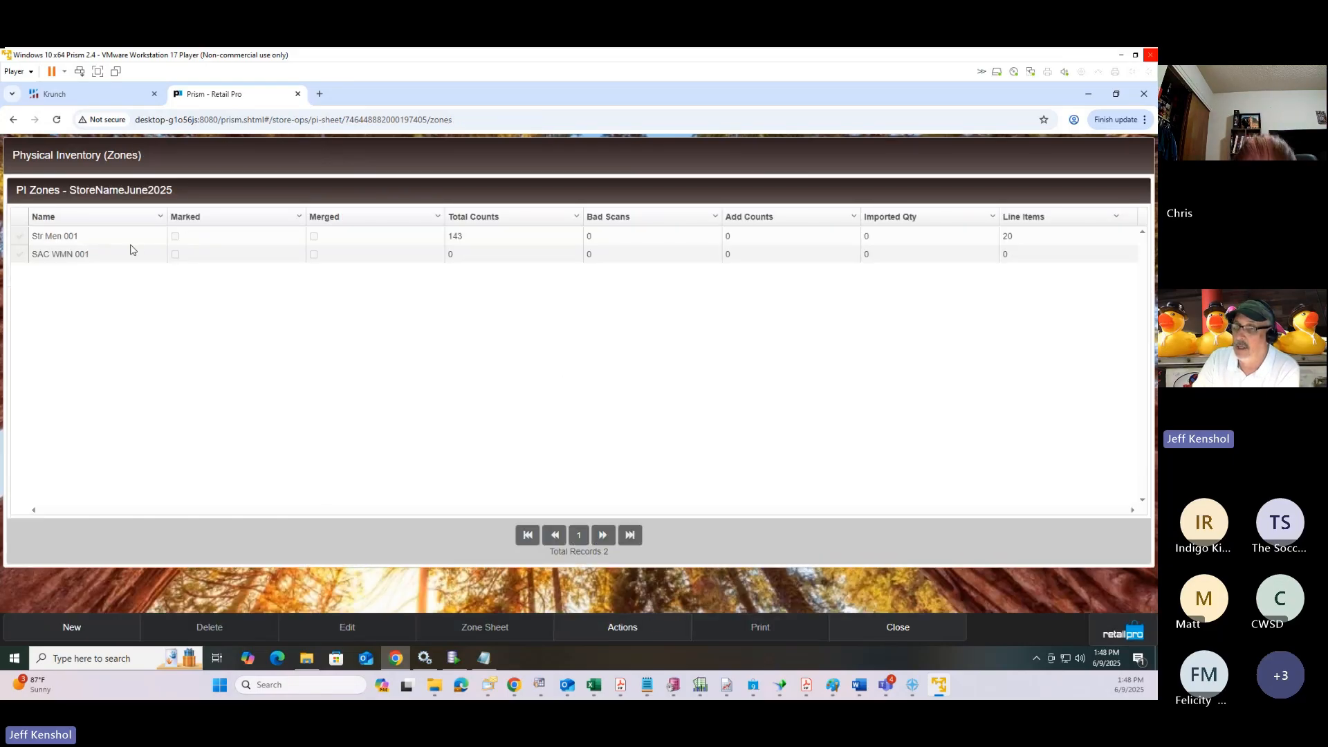
pyautogui.click(19, 239)
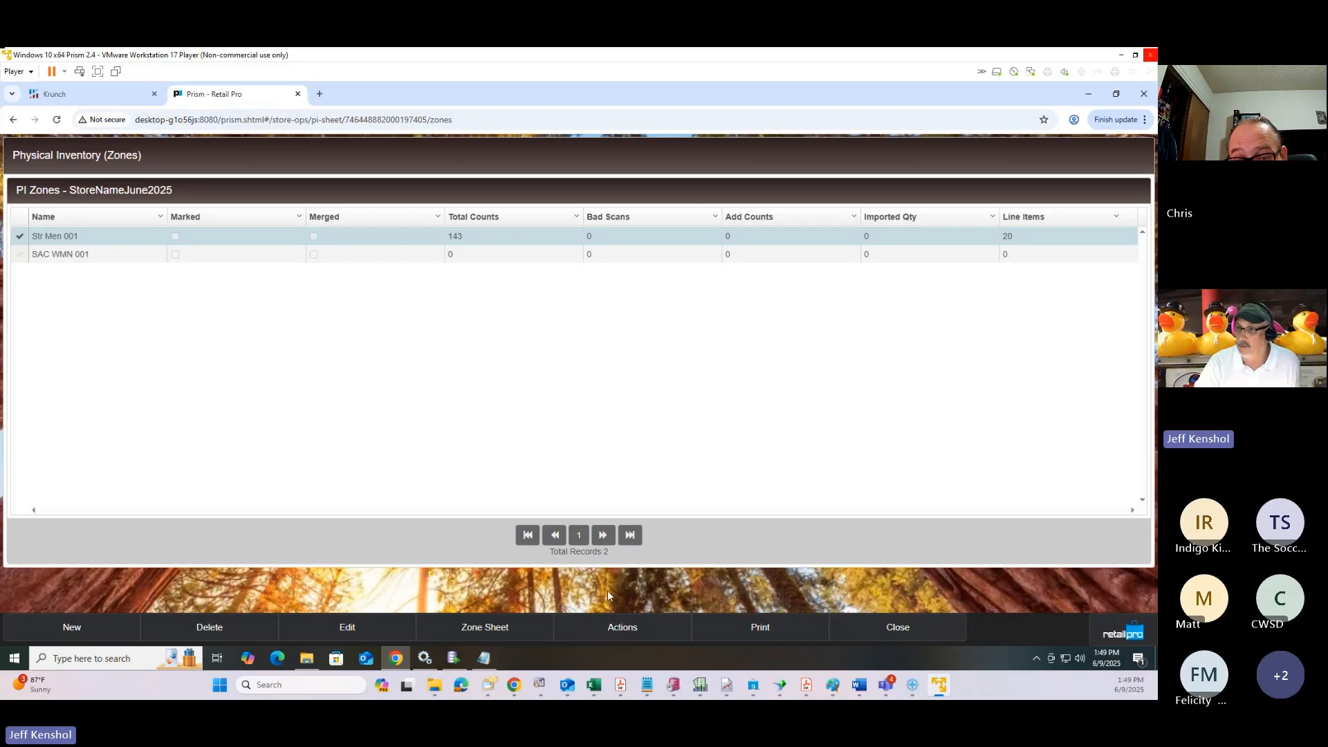
pyautogui.click(622, 630)
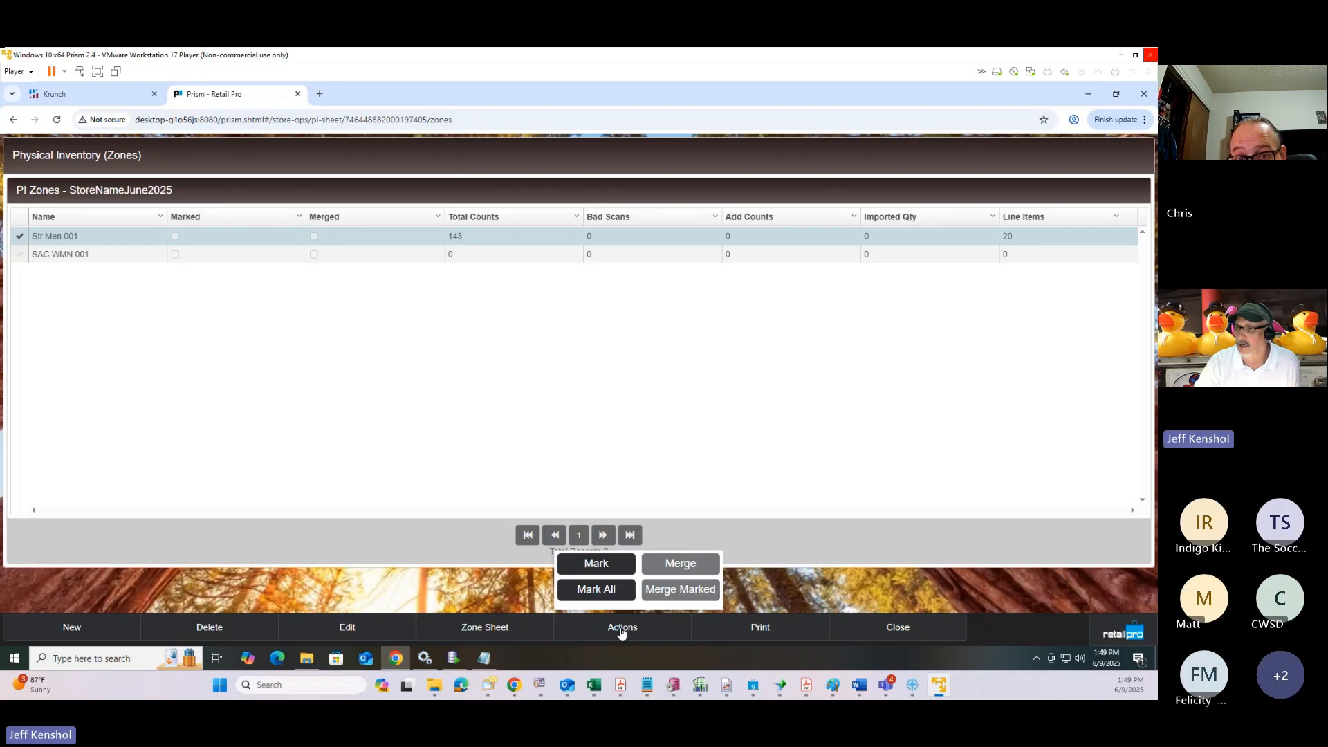
pyautogui.click(607, 572)
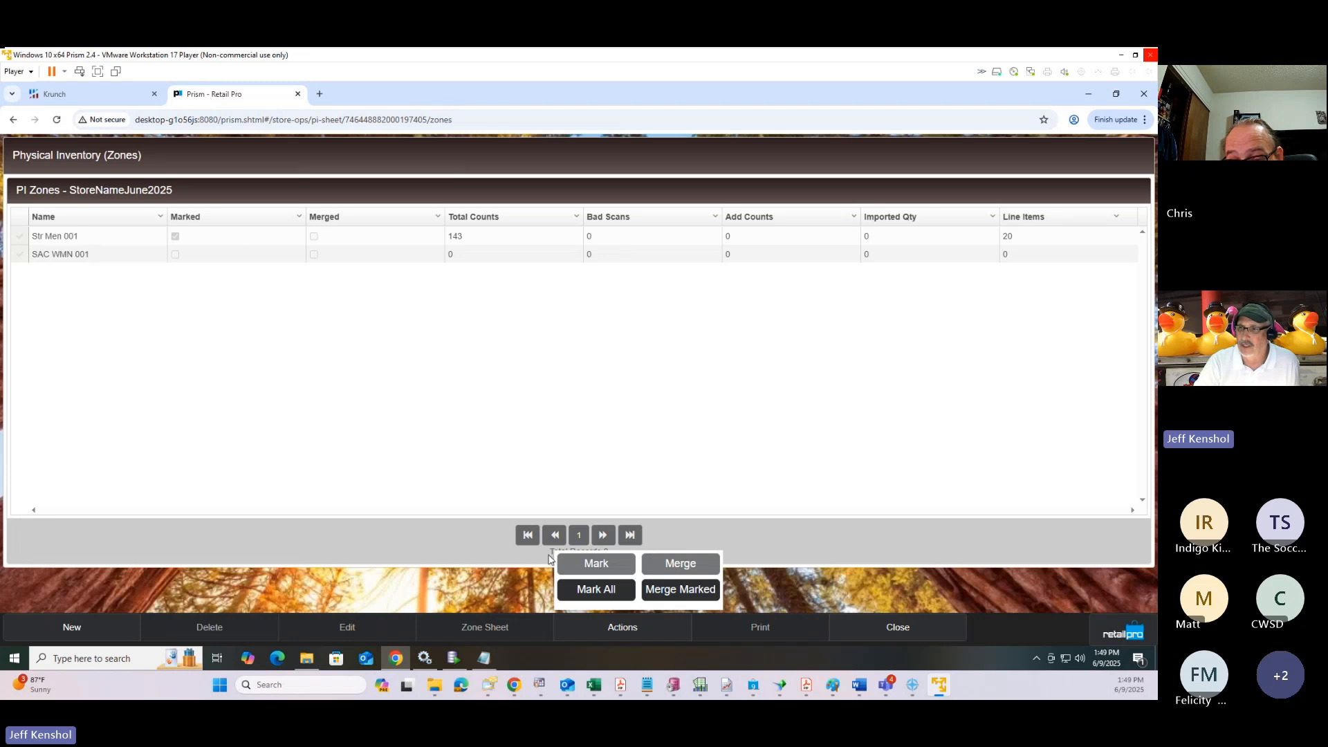
pyautogui.click(677, 602)
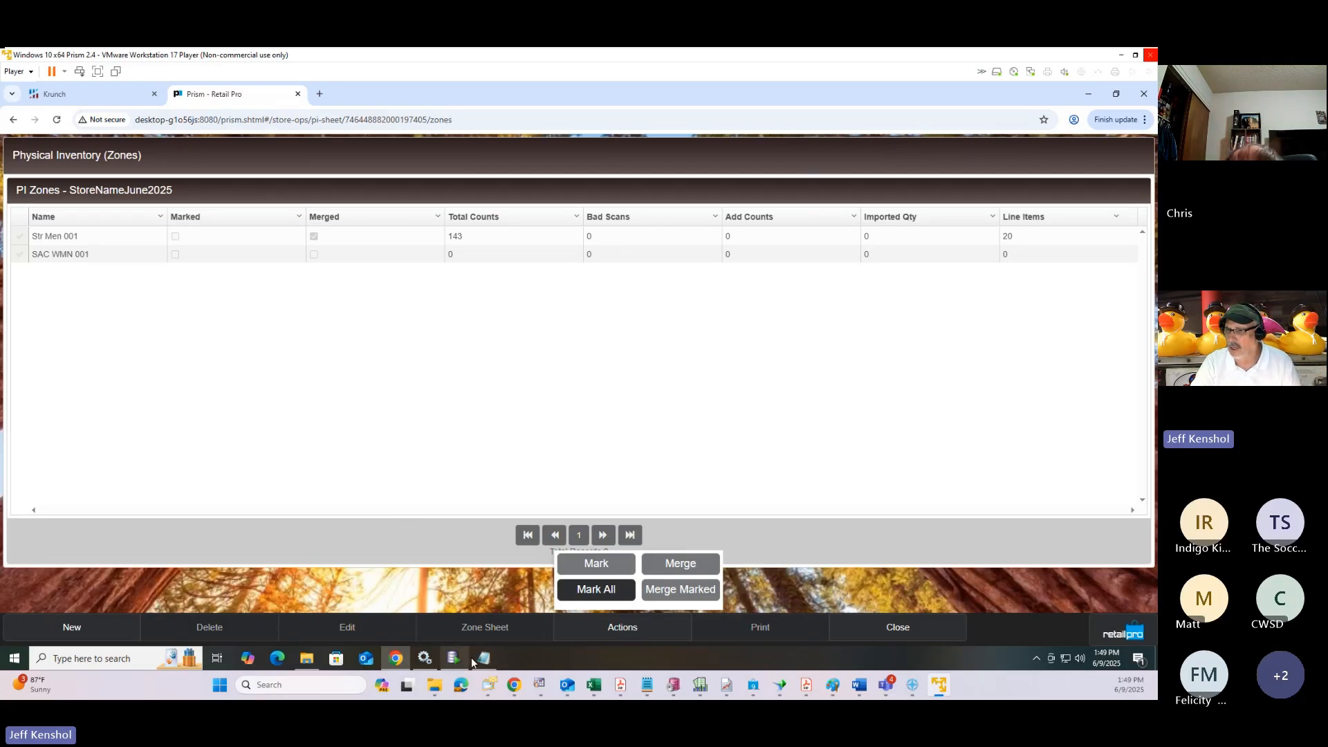
# Step: Open Zone1.txt from the Zones folder in Notepad, add the line 989898,1 below 000004,5, and save and close the file
pyautogui.click(314, 665)
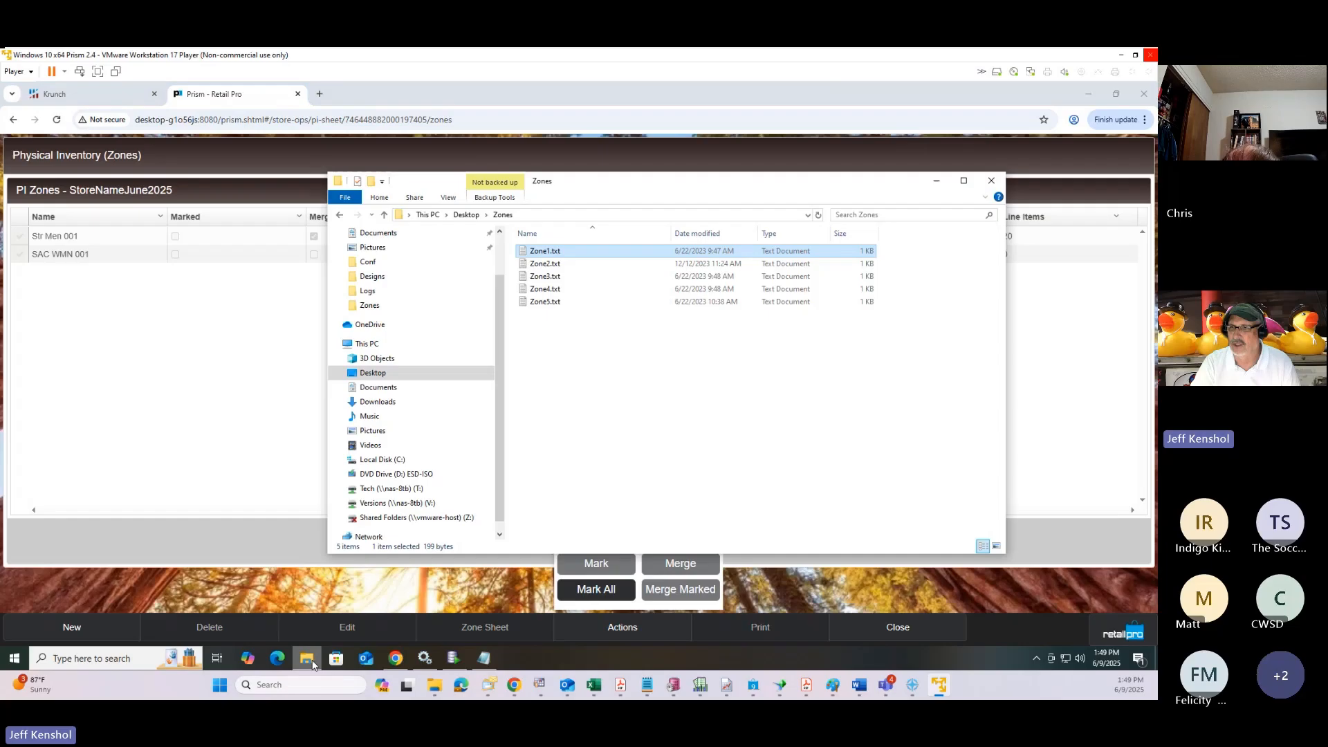
pyautogui.doubleClick(546, 252)
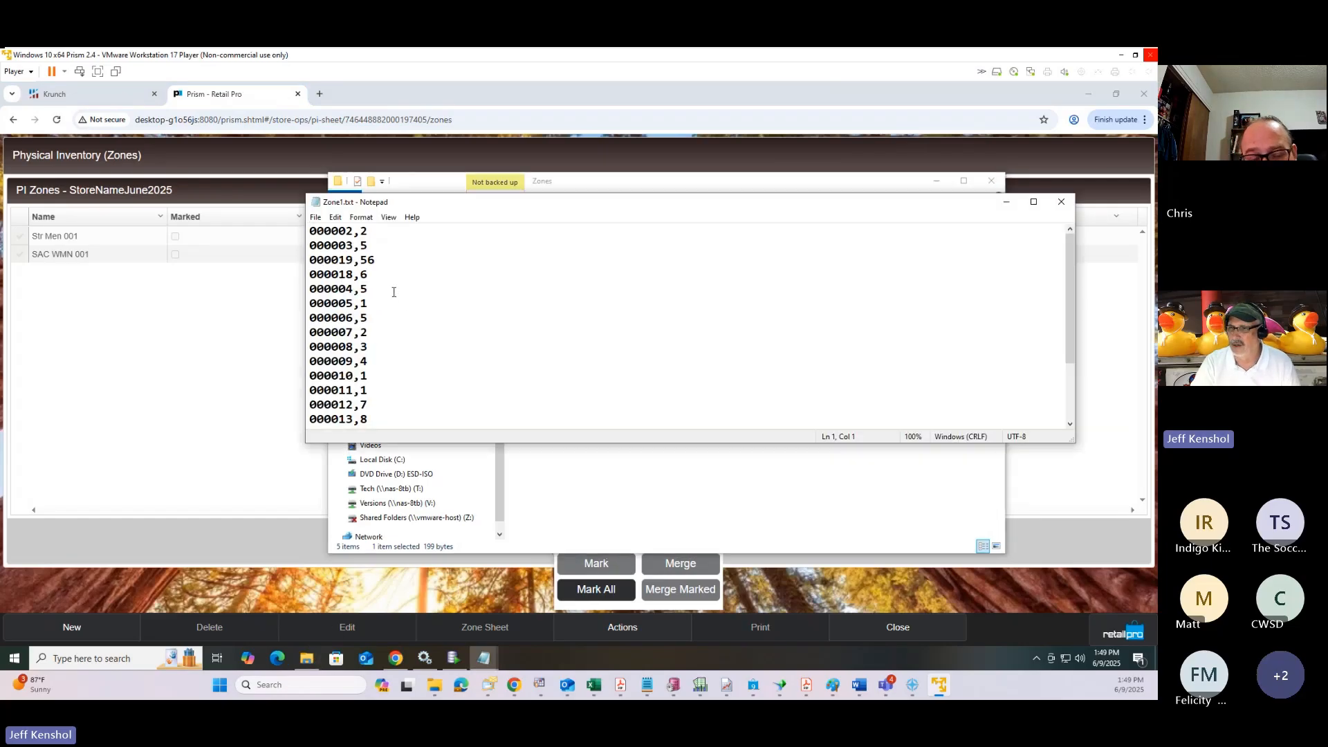
pyautogui.press('Return')
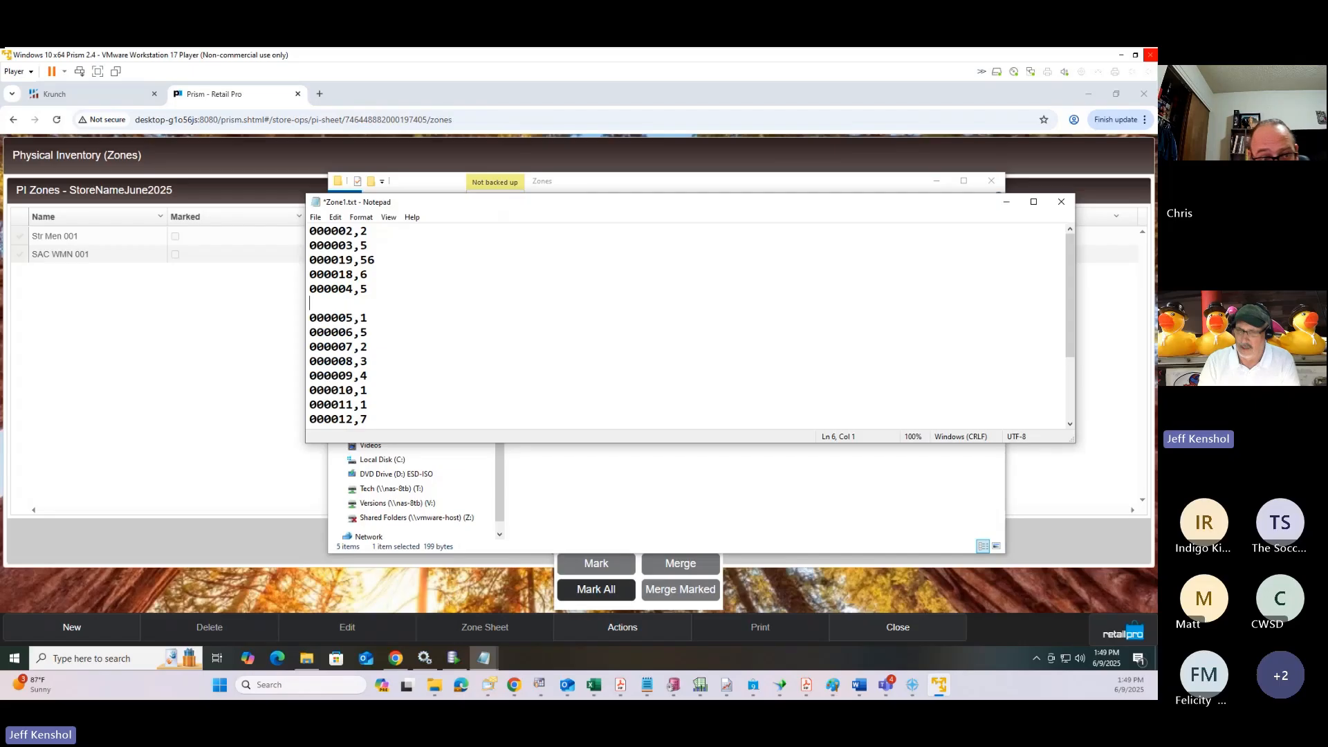
pyautogui.write('989898')
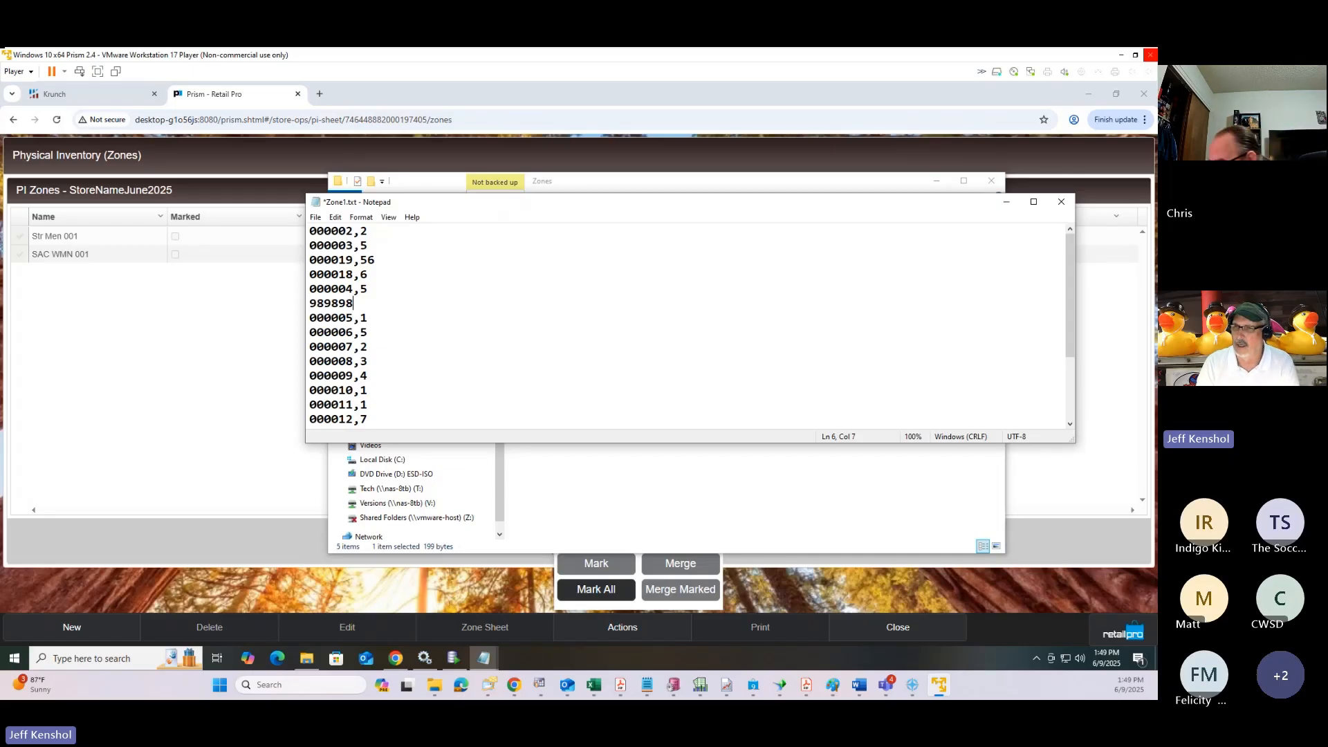
pyautogui.write(',1')
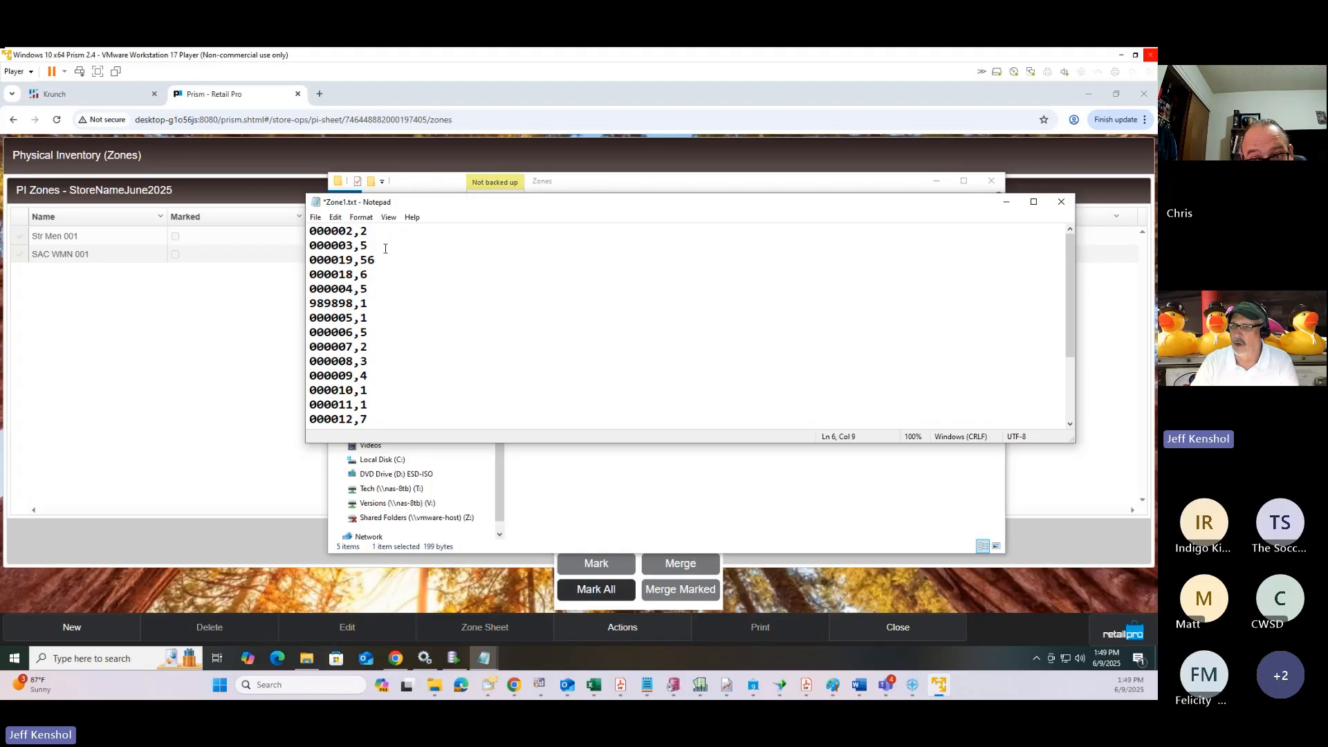
pyautogui.click(315, 217)
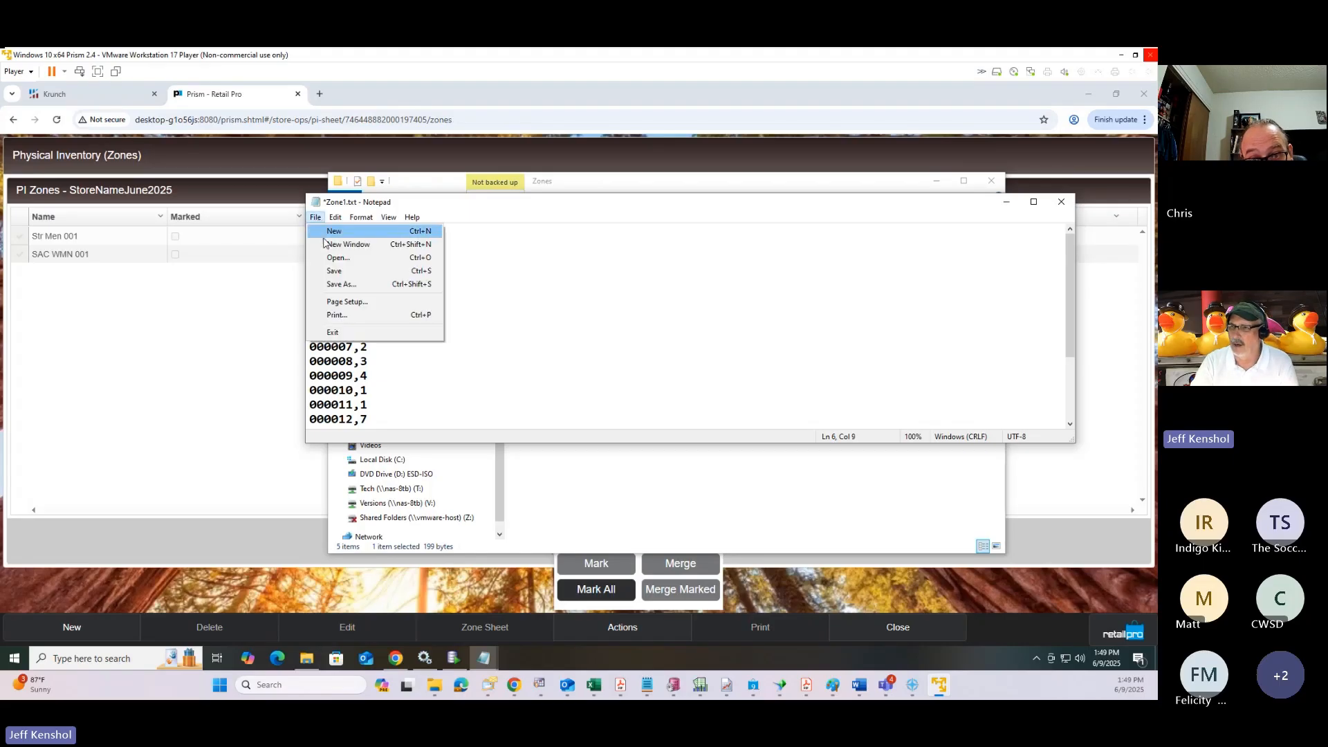
pyautogui.click(334, 270)
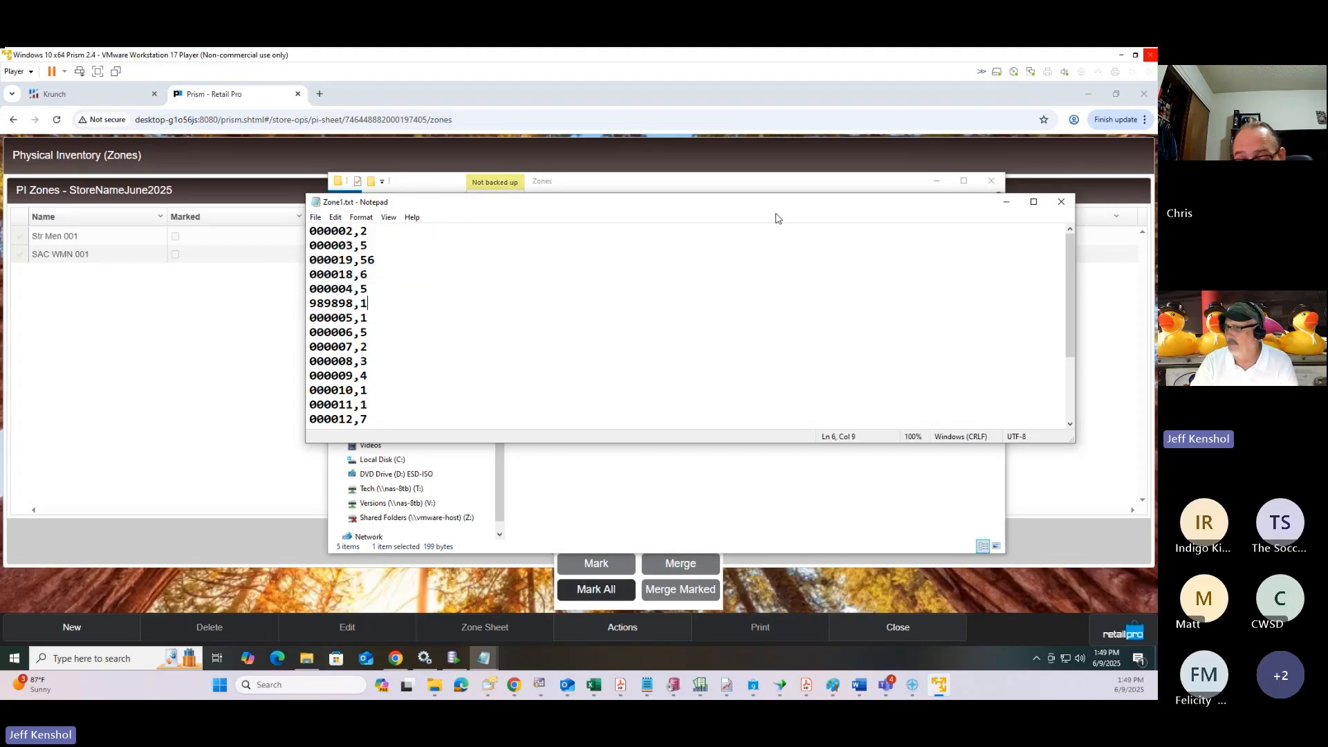
pyautogui.click(1060, 203)
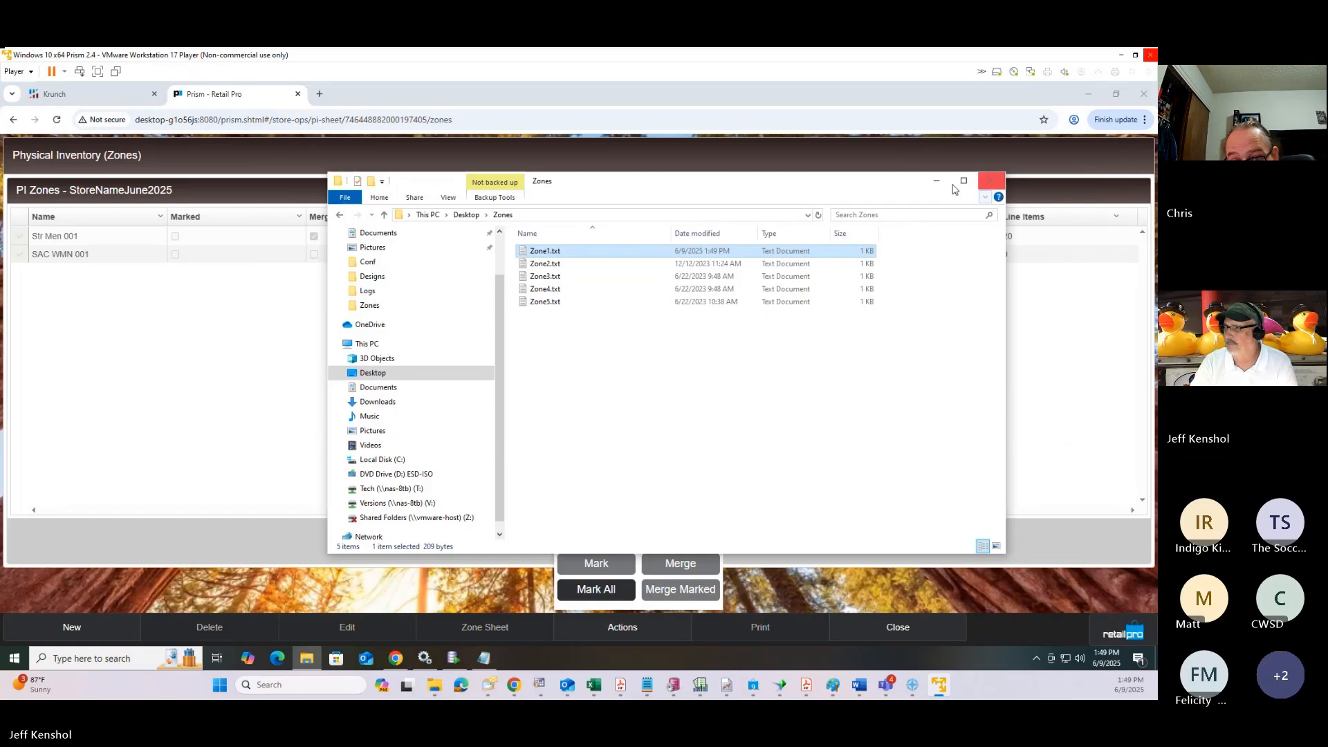
# Step: Return to the Prism zone list and open the imported items of zone SAC WMN 001's sheet
pyautogui.click(272, 309)
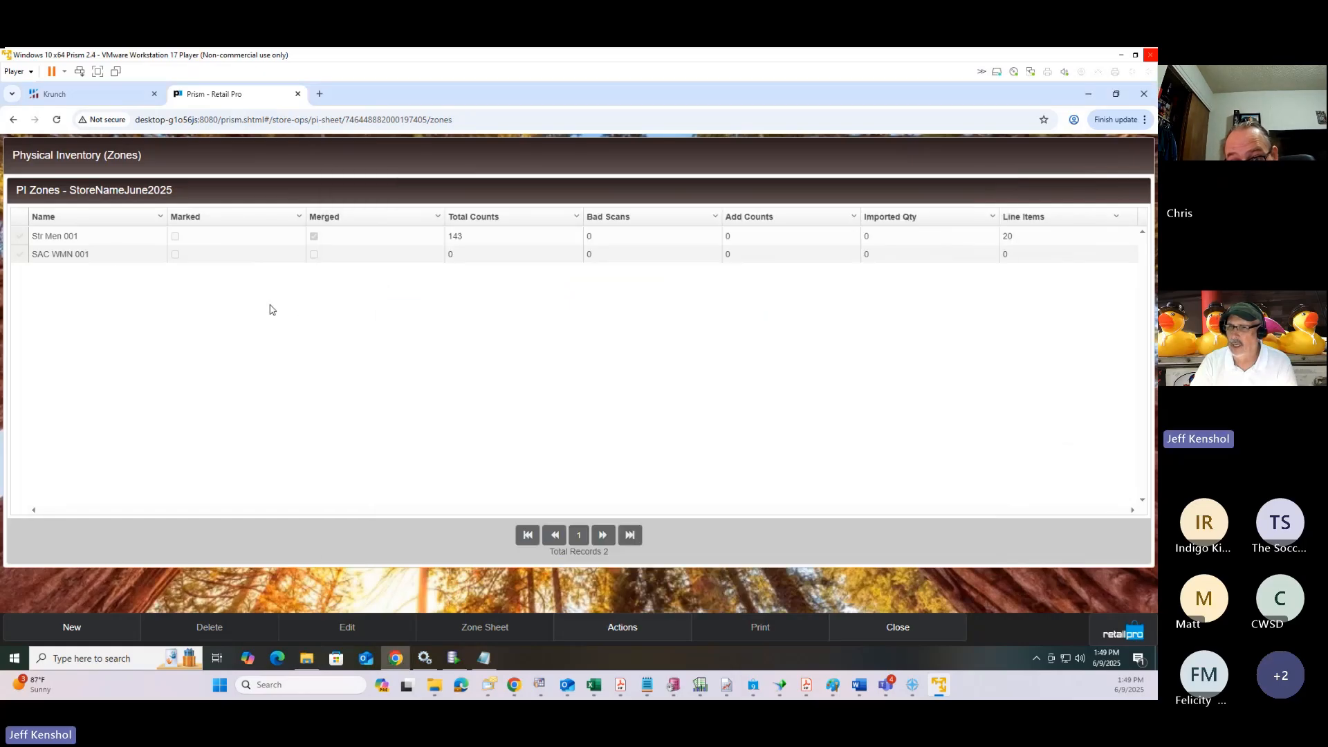
pyautogui.click(20, 256)
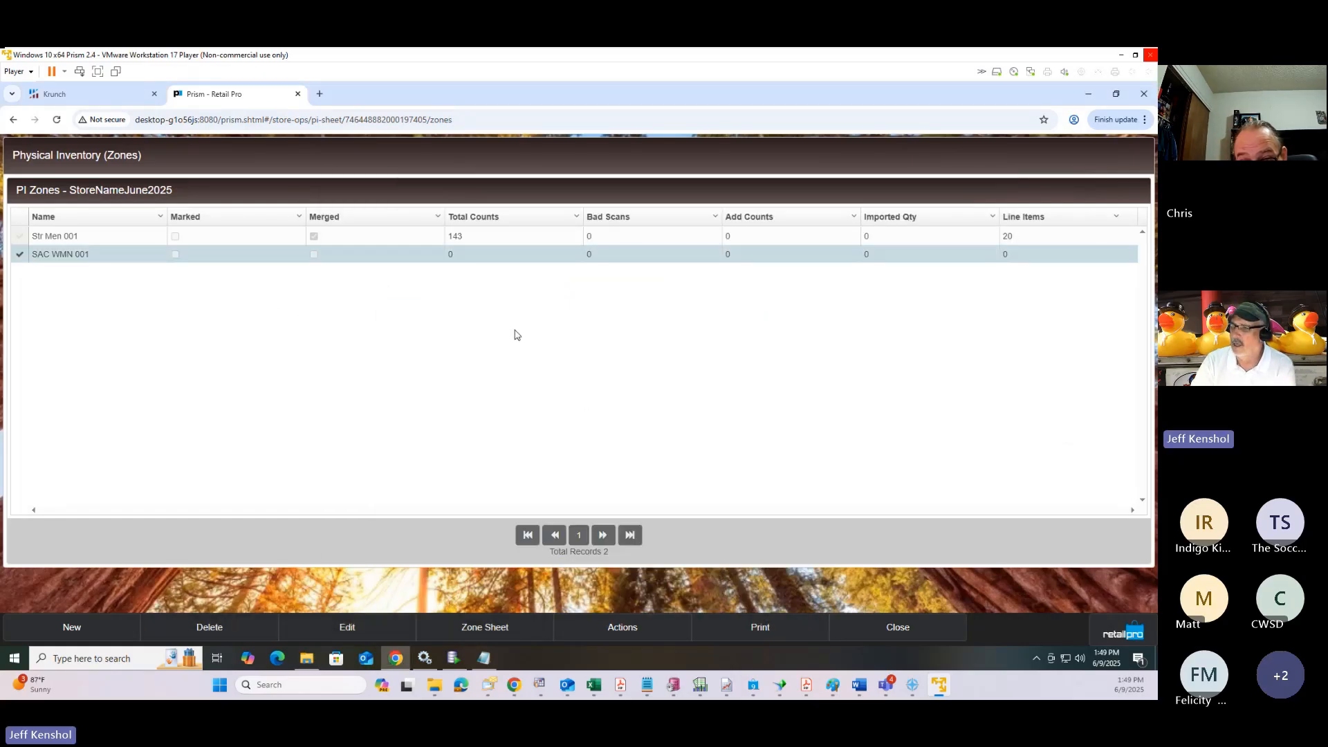
pyautogui.click(478, 627)
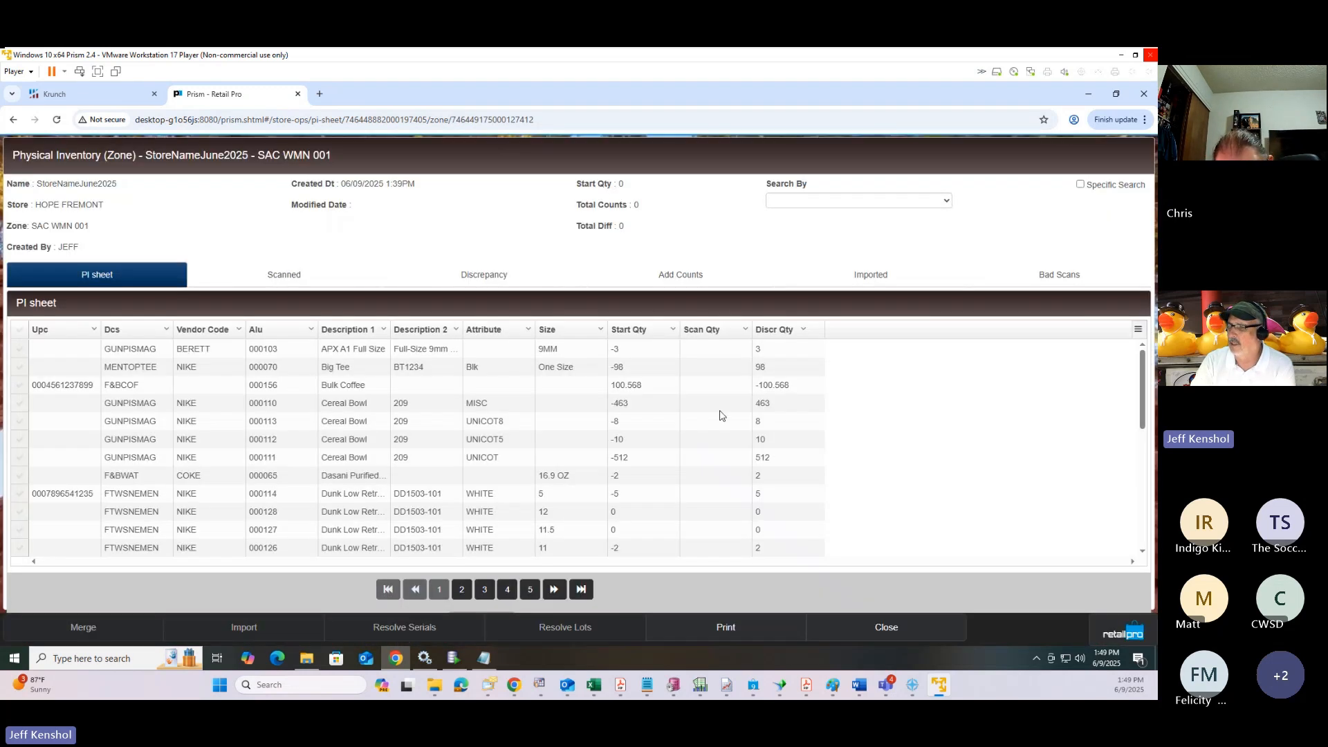
pyautogui.click(865, 269)
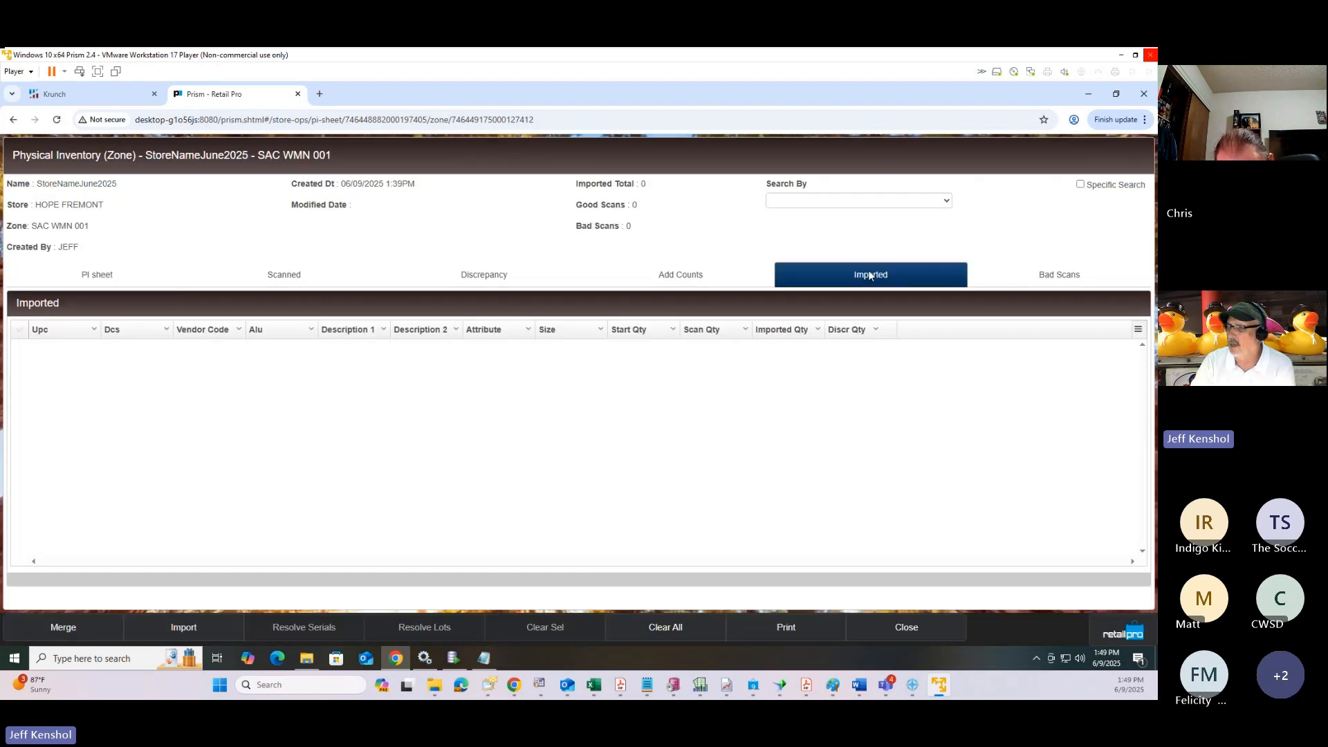
pyautogui.click(1122, 636)
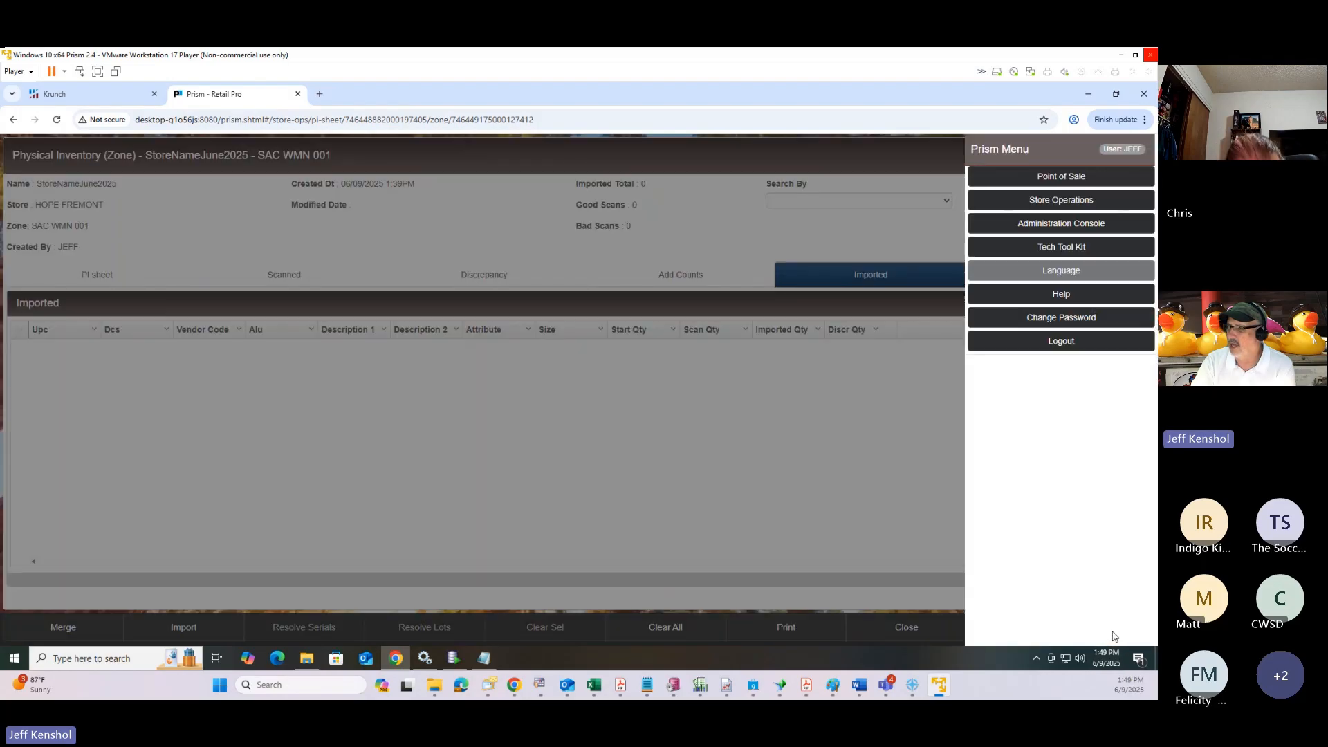
pyautogui.click(922, 507)
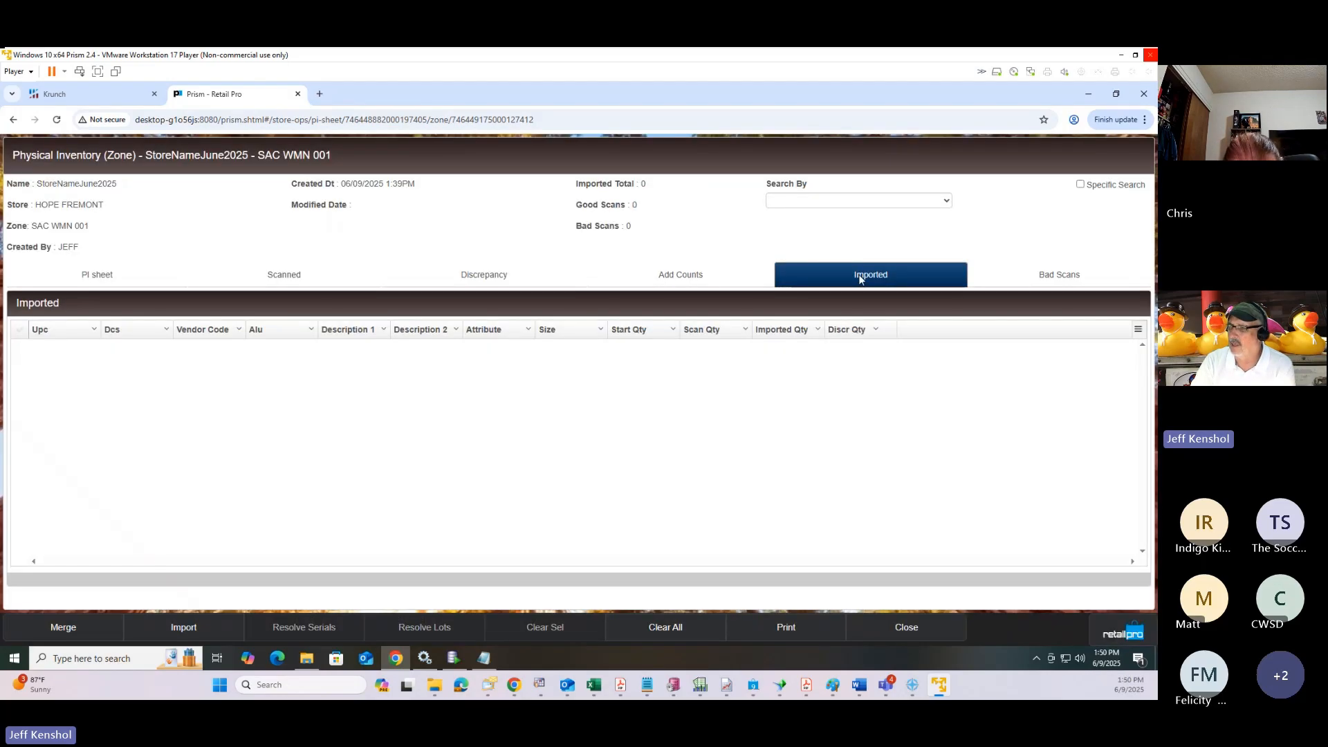
# Step: Import the scans from Zone1.txt into zone SAC WMN 001 using the comma-delimited Import mapping schema
pyautogui.click(180, 628)
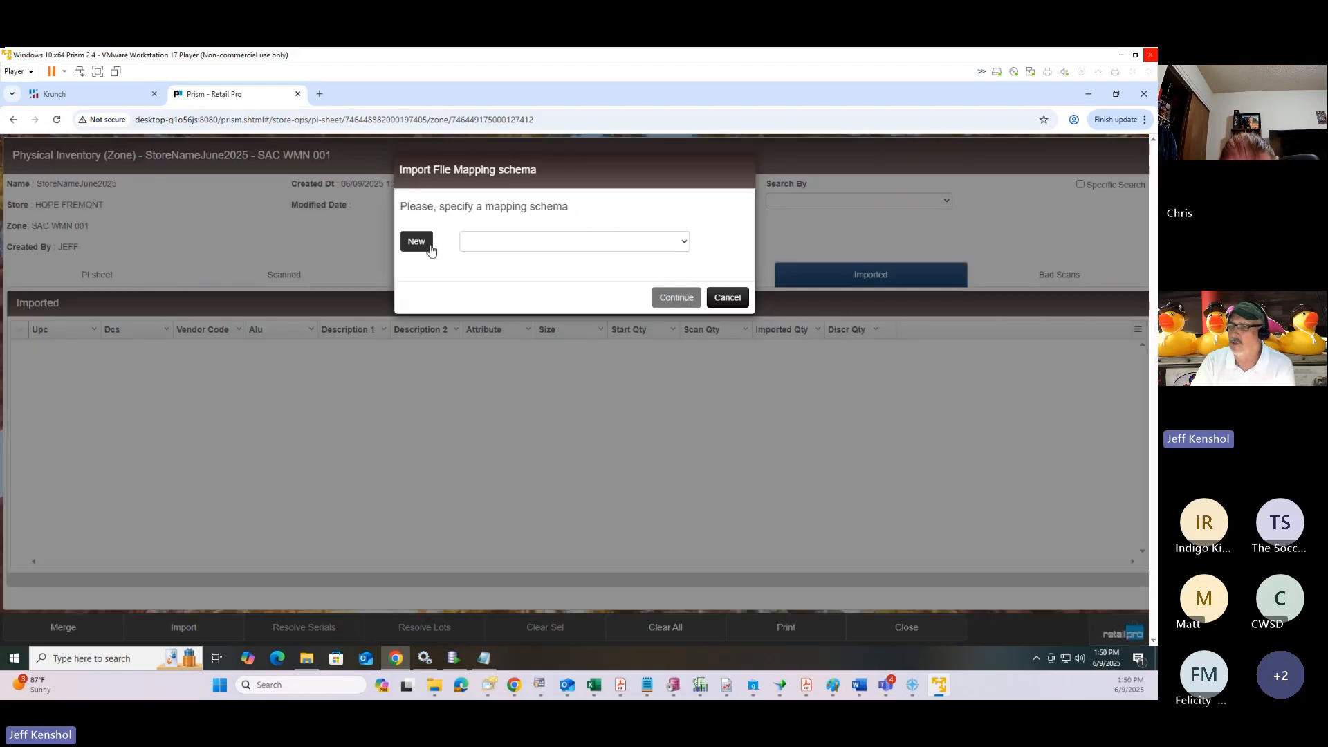
pyautogui.click(522, 243)
pyautogui.click(486, 290)
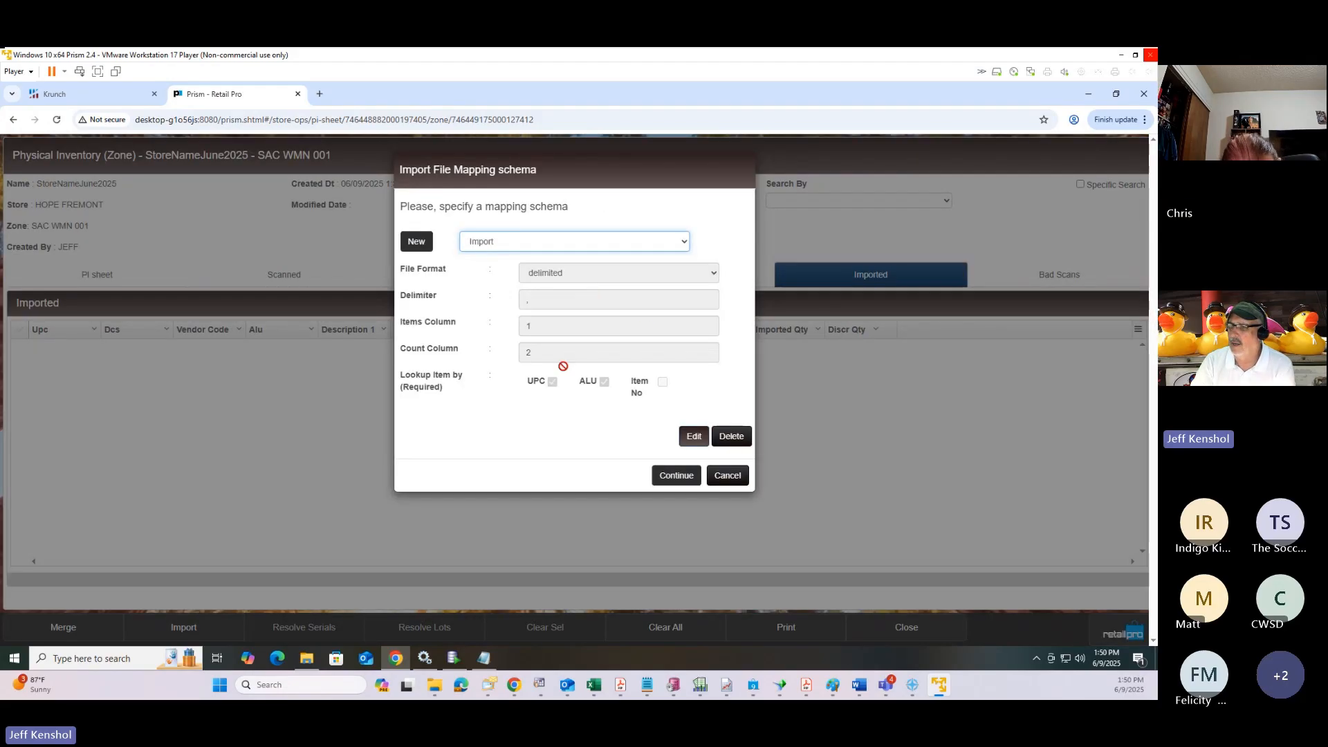
pyautogui.click(674, 476)
pyautogui.click(452, 234)
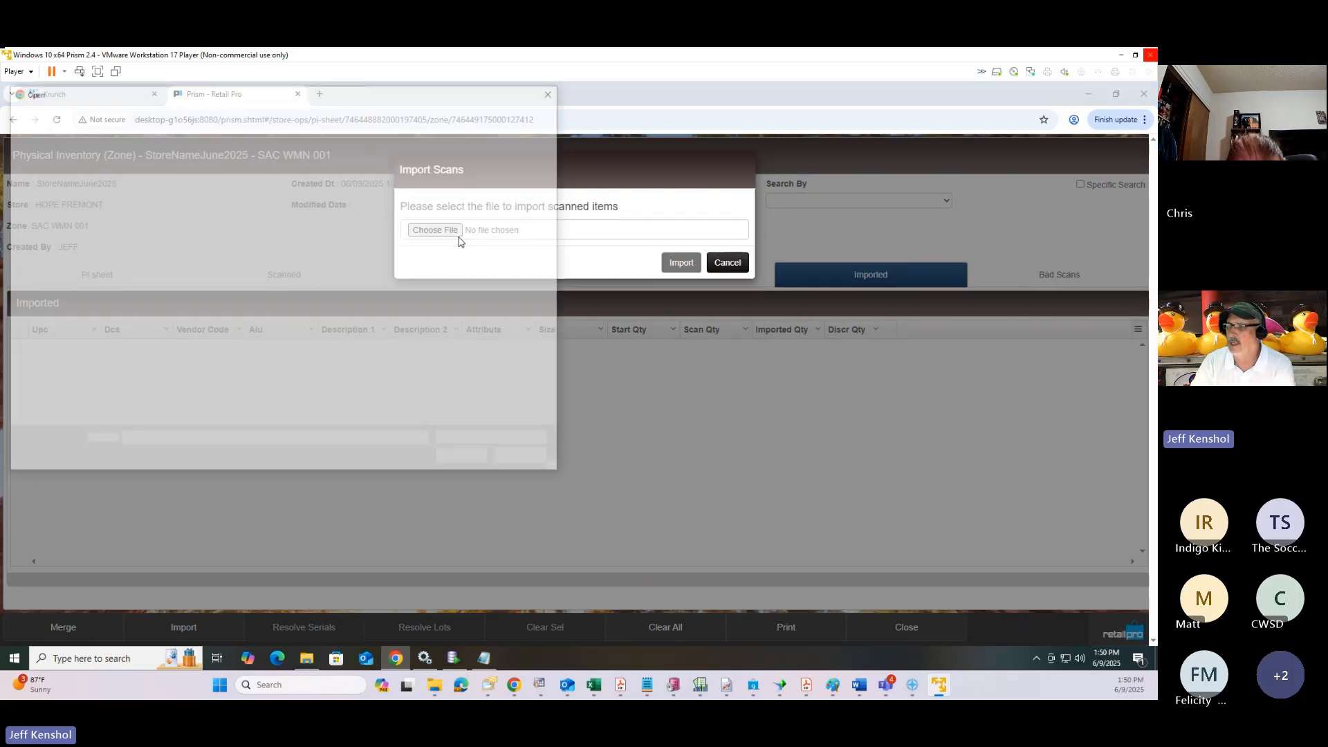
pyautogui.click(209, 167)
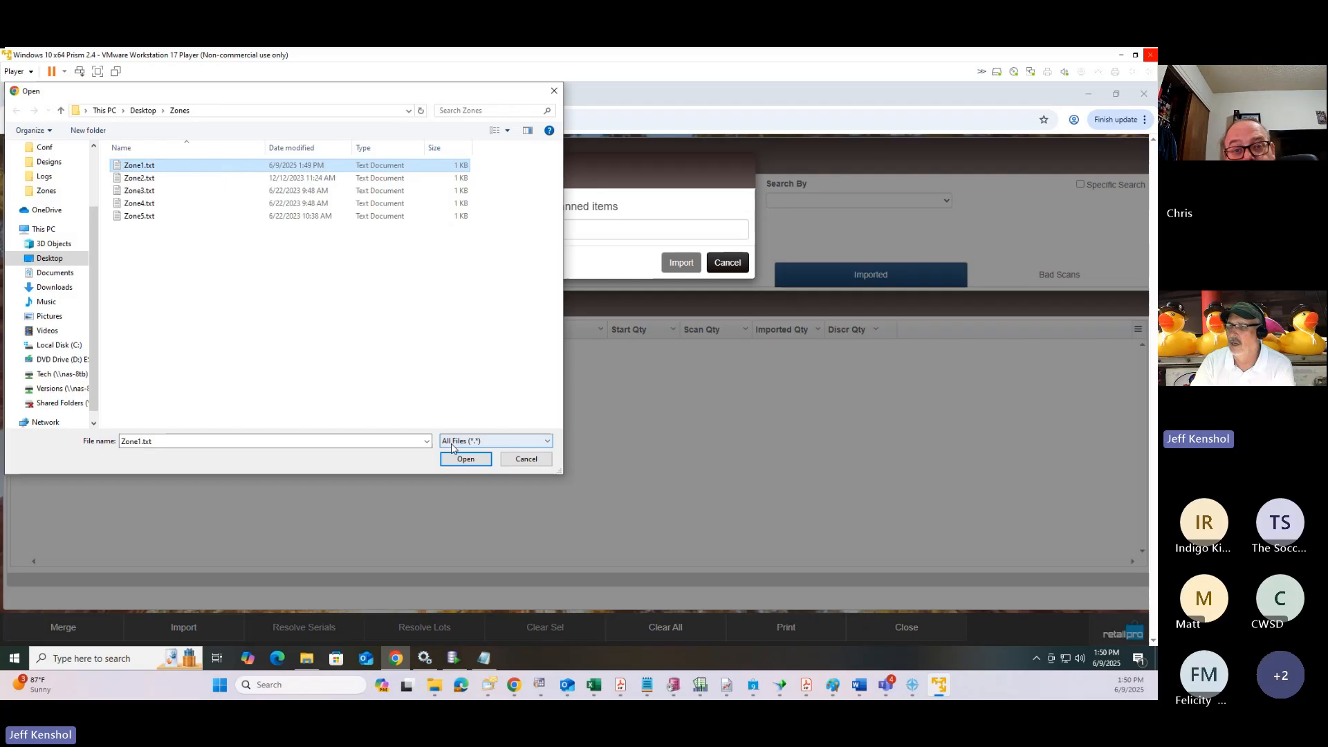
pyautogui.click(461, 463)
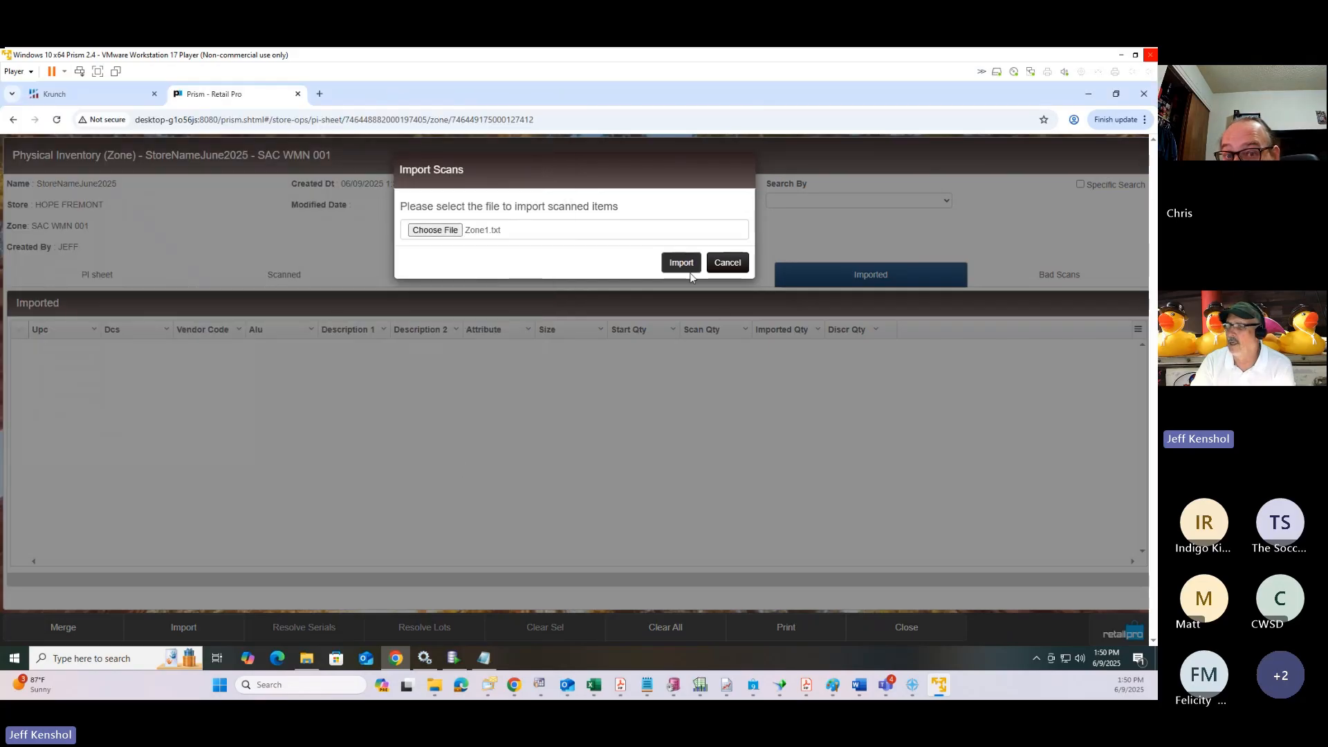
pyautogui.click(682, 263)
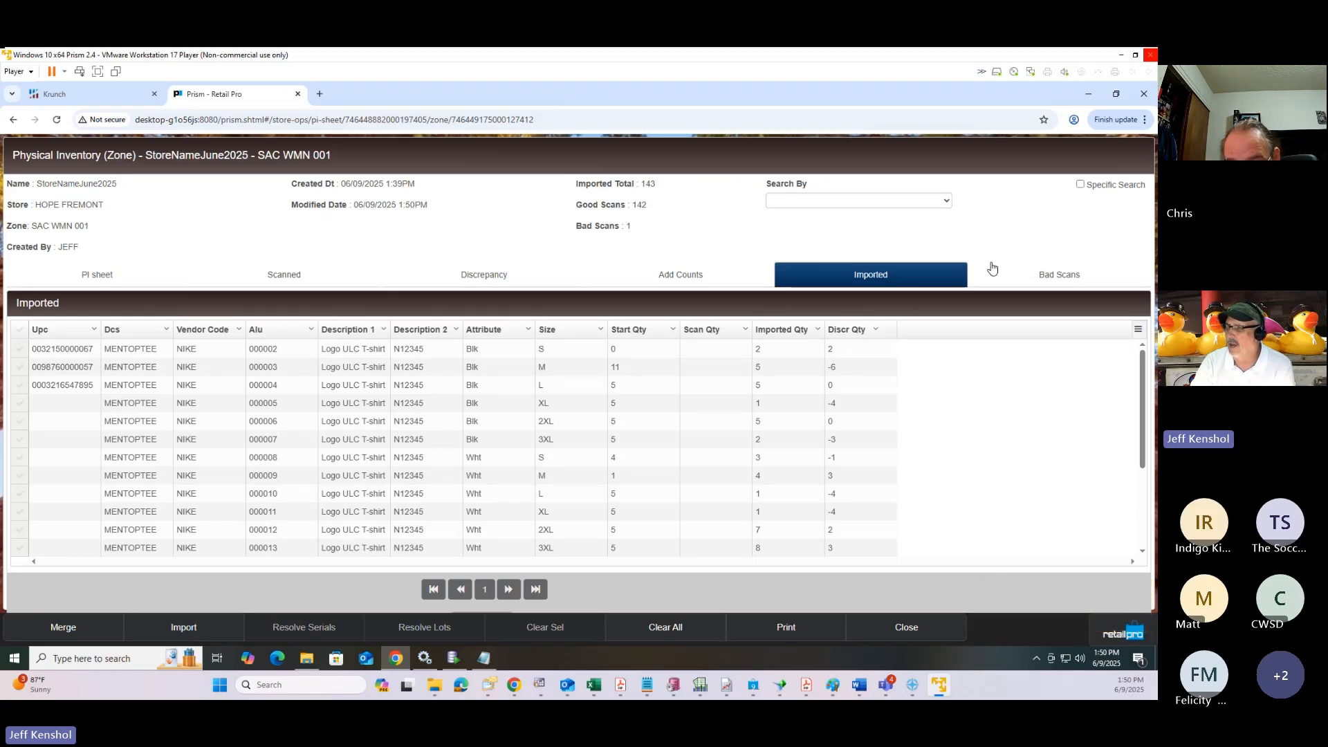
# Step: Resolve bad scan 989898 in zone SAC WMN 001 by looking up the inventory and assigning the Cereal Bowl item with ALU 000113
pyautogui.click(1036, 274)
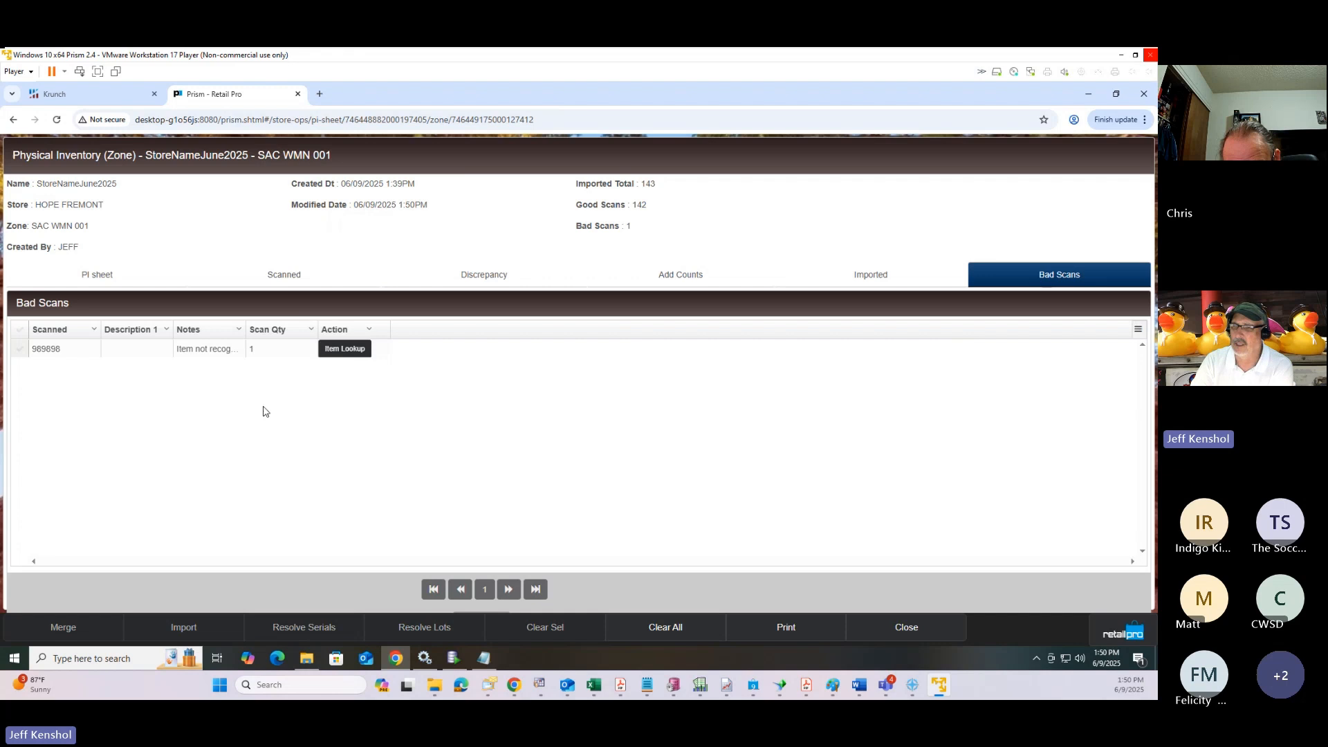
pyautogui.click(58, 352)
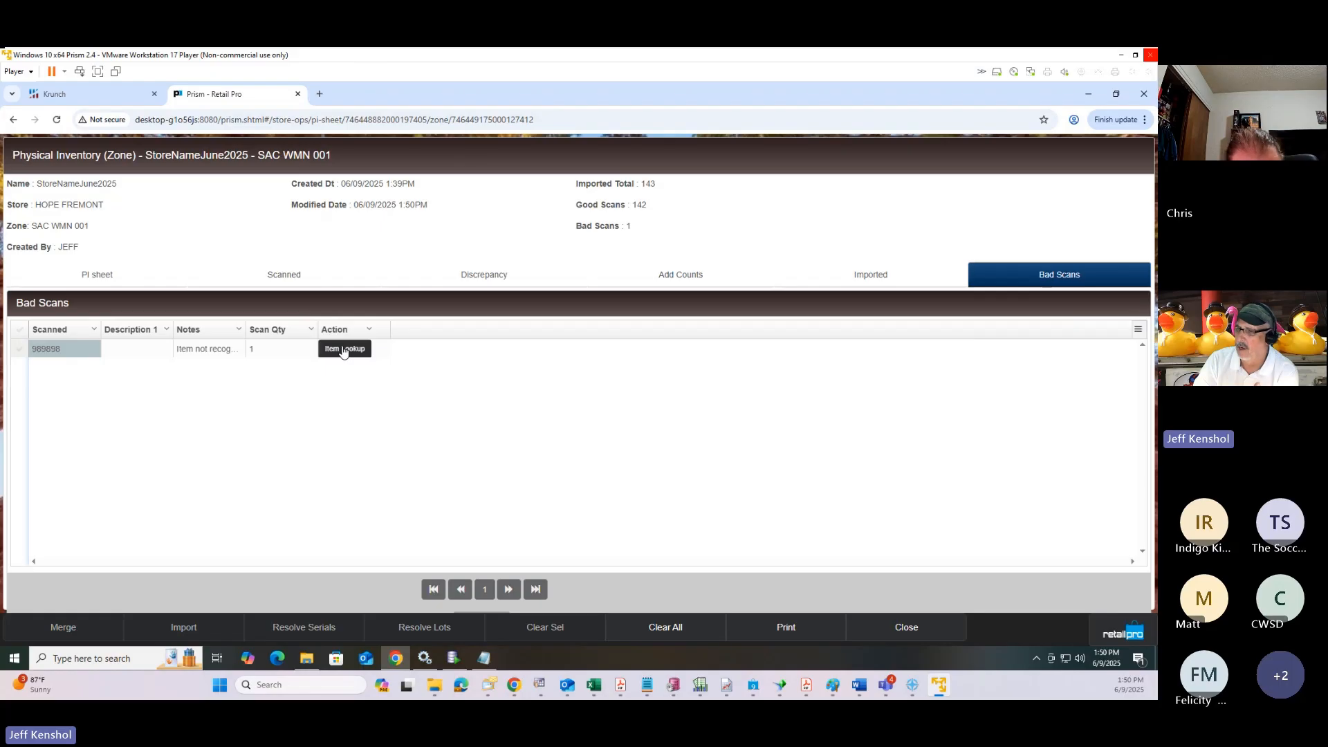
pyautogui.click(19, 353)
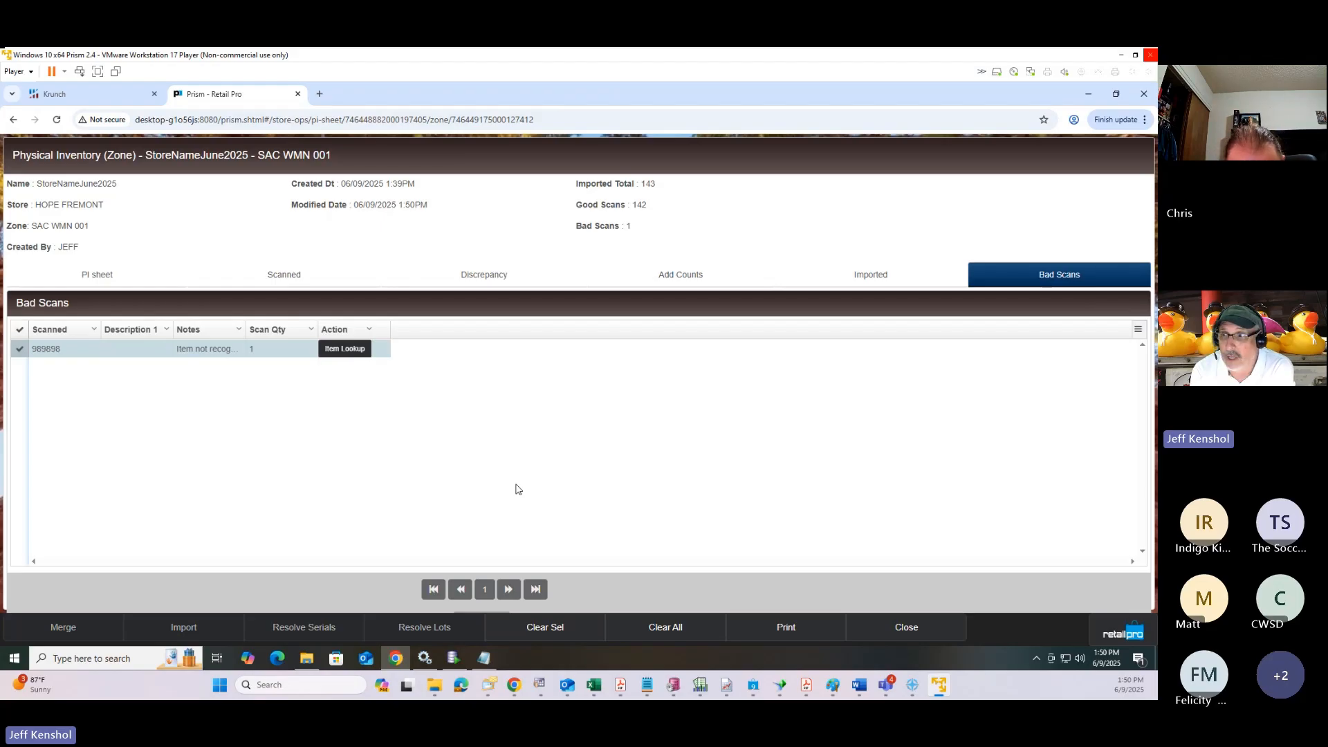
pyautogui.click(346, 352)
pyautogui.click(446, 494)
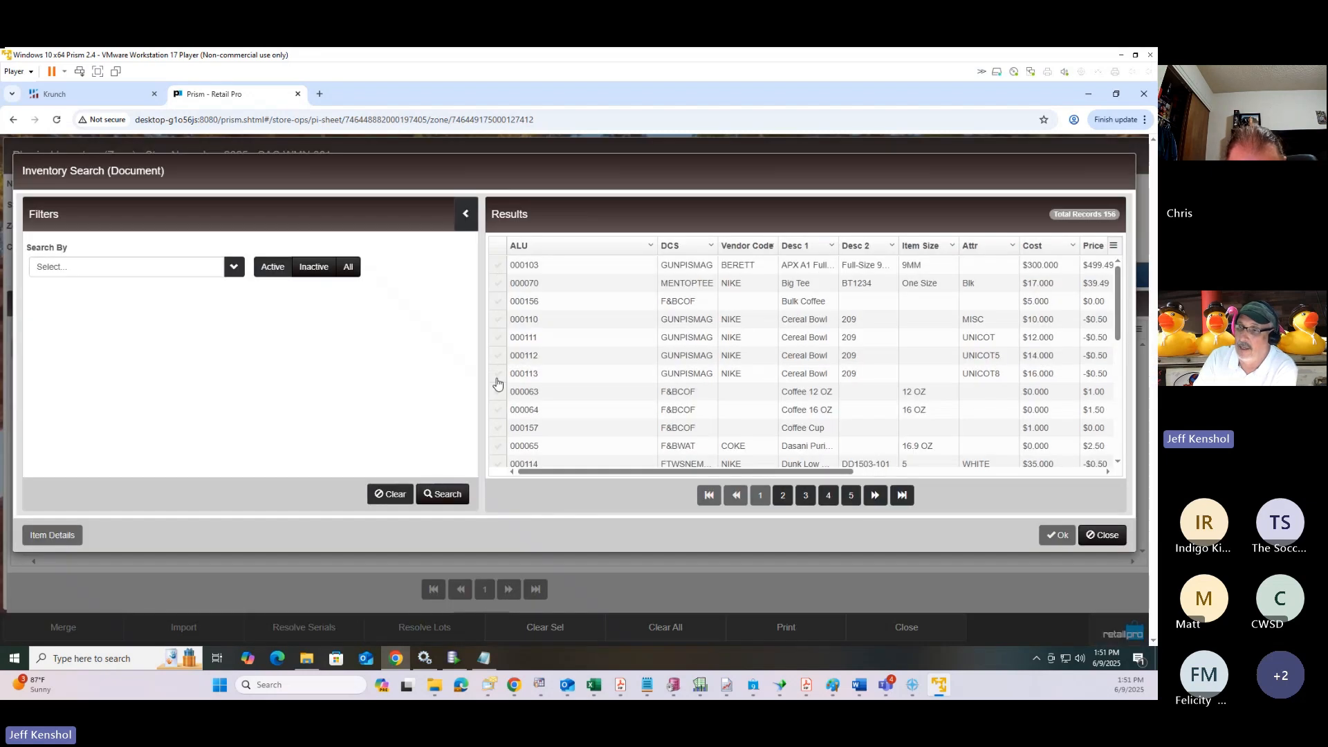
pyautogui.click(498, 379)
pyautogui.doubleClick(497, 378)
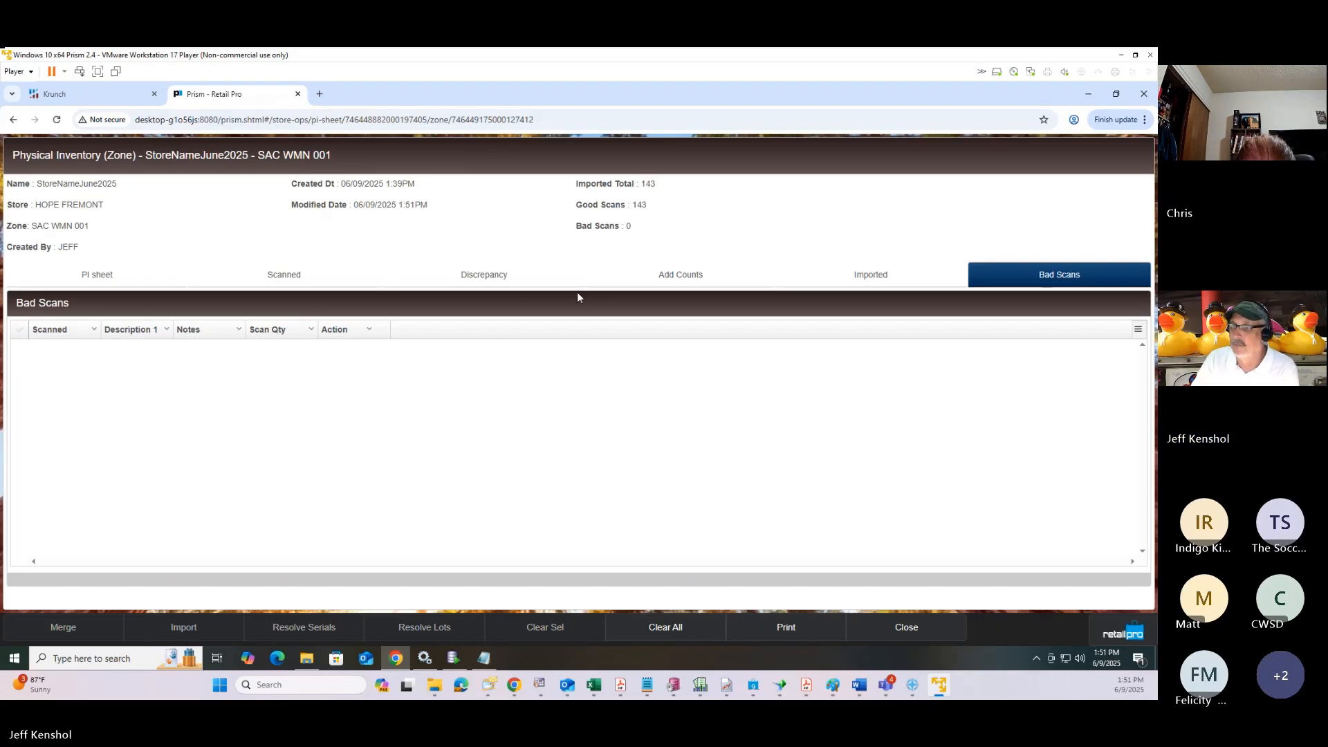
# Step: Return to the imported items of zone SAC WMN 001 and merge all their counts
pyautogui.click(866, 280)
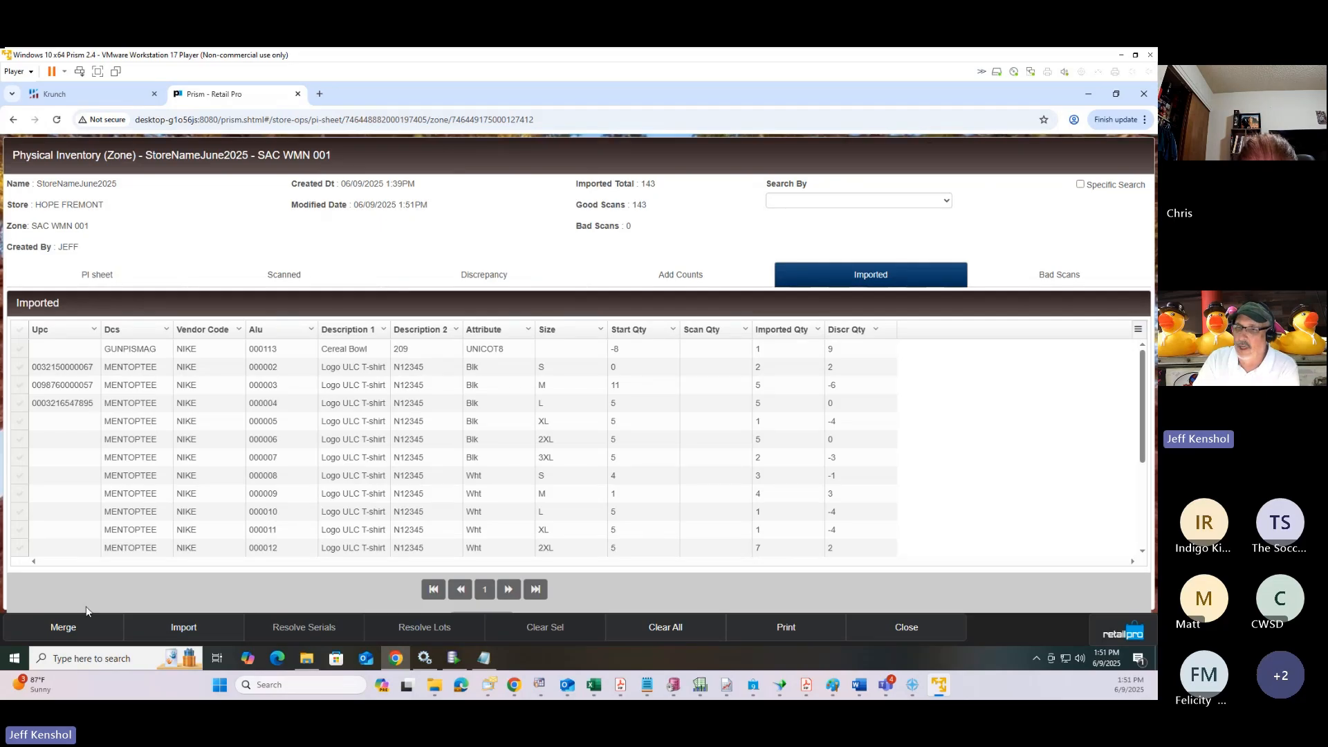
pyautogui.click(79, 635)
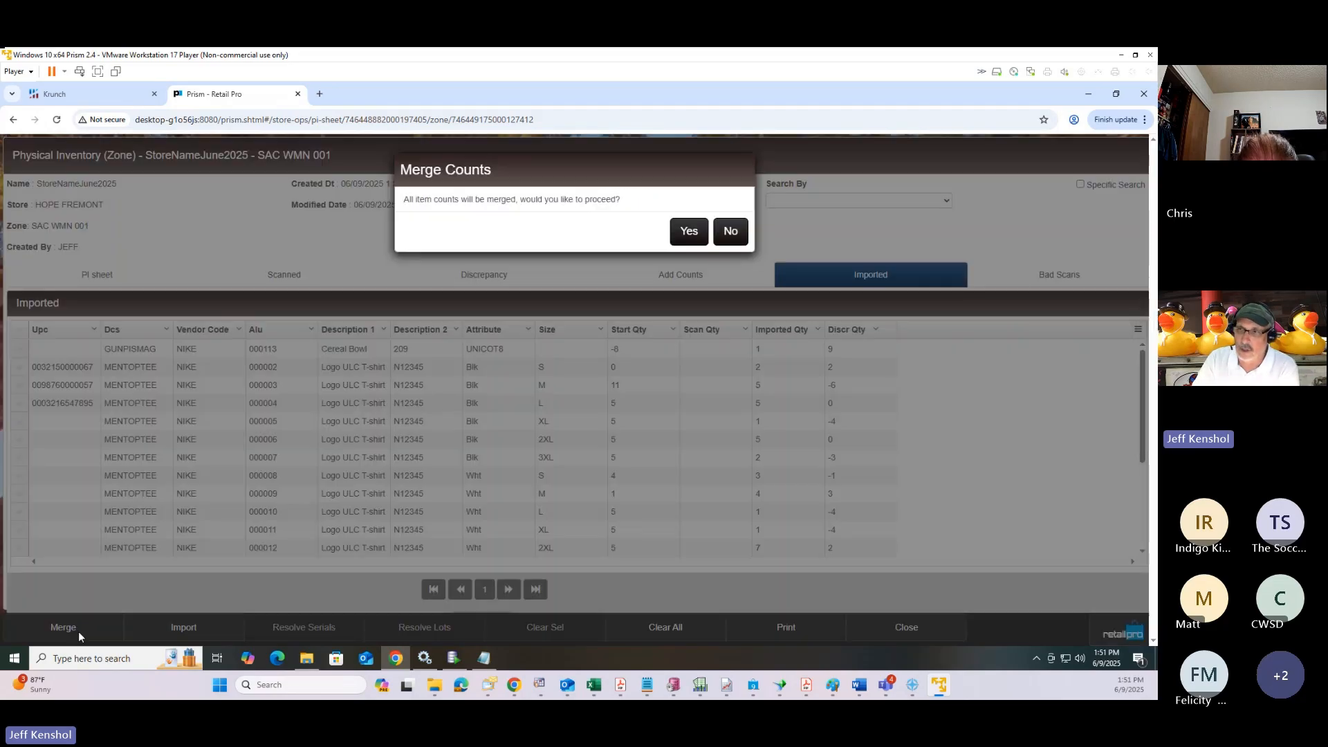
pyautogui.click(687, 233)
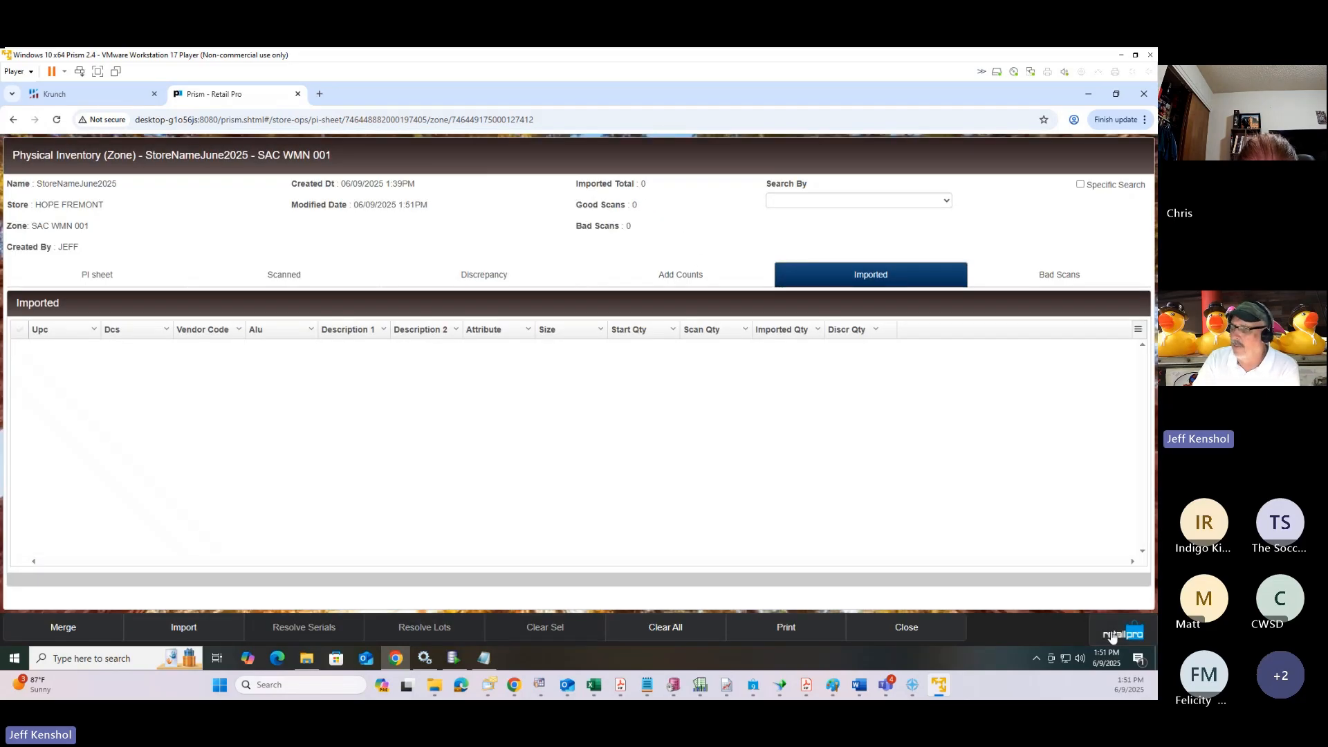
# Step: Open the Administration Console and set the node preferences context to the HOPE subsidiary
pyautogui.click(1113, 634)
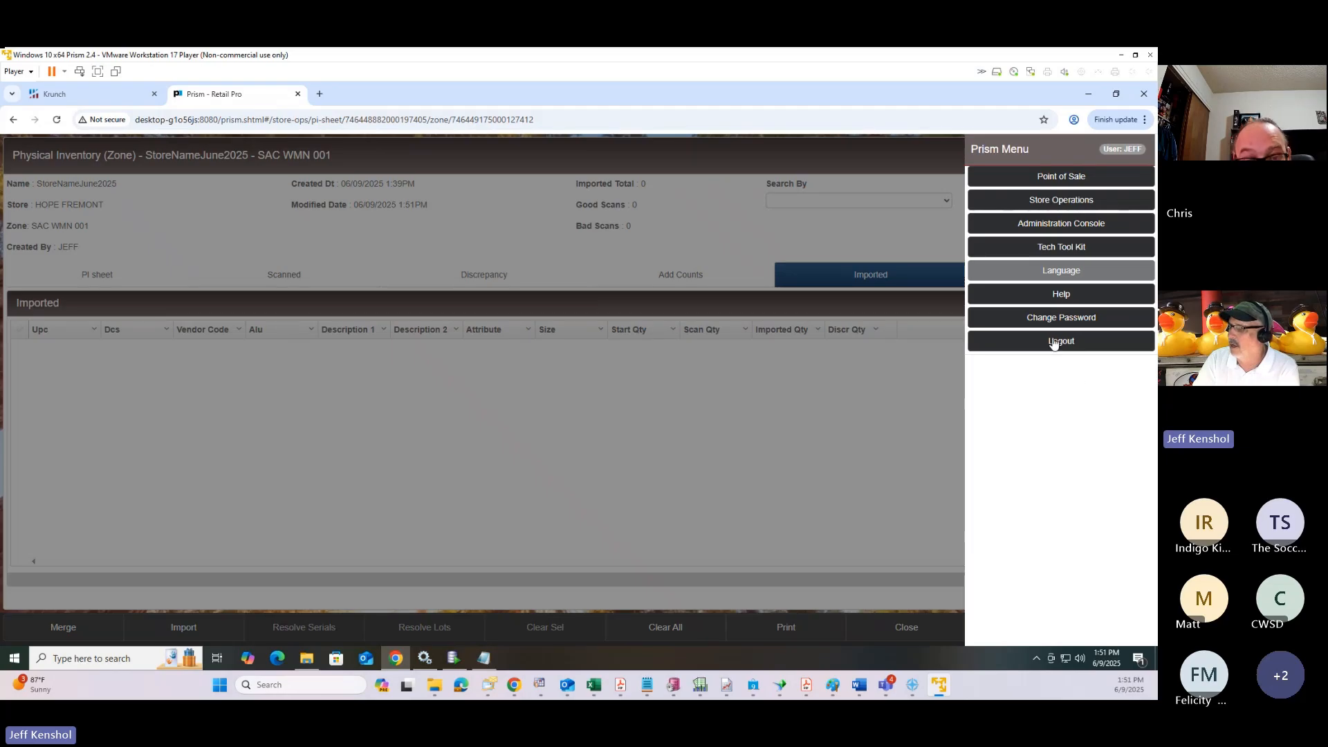
pyautogui.click(1052, 229)
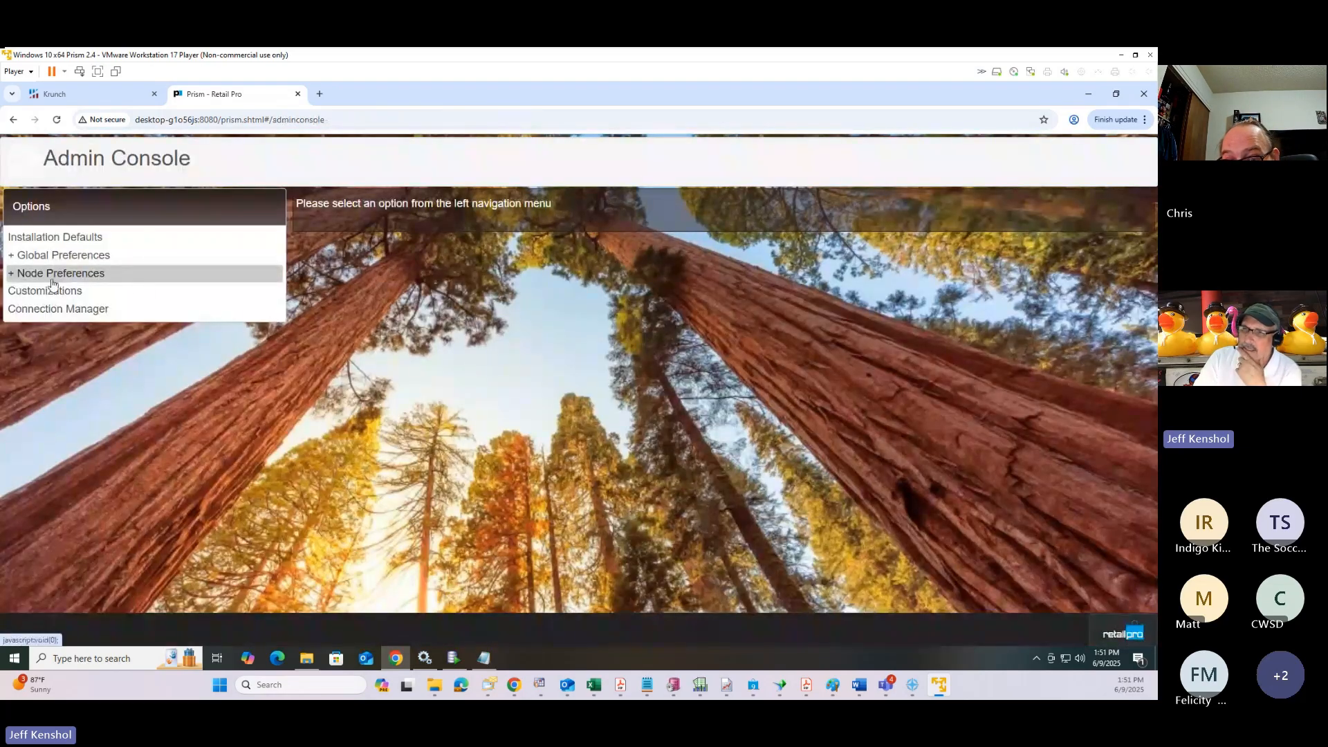
pyautogui.click(11, 275)
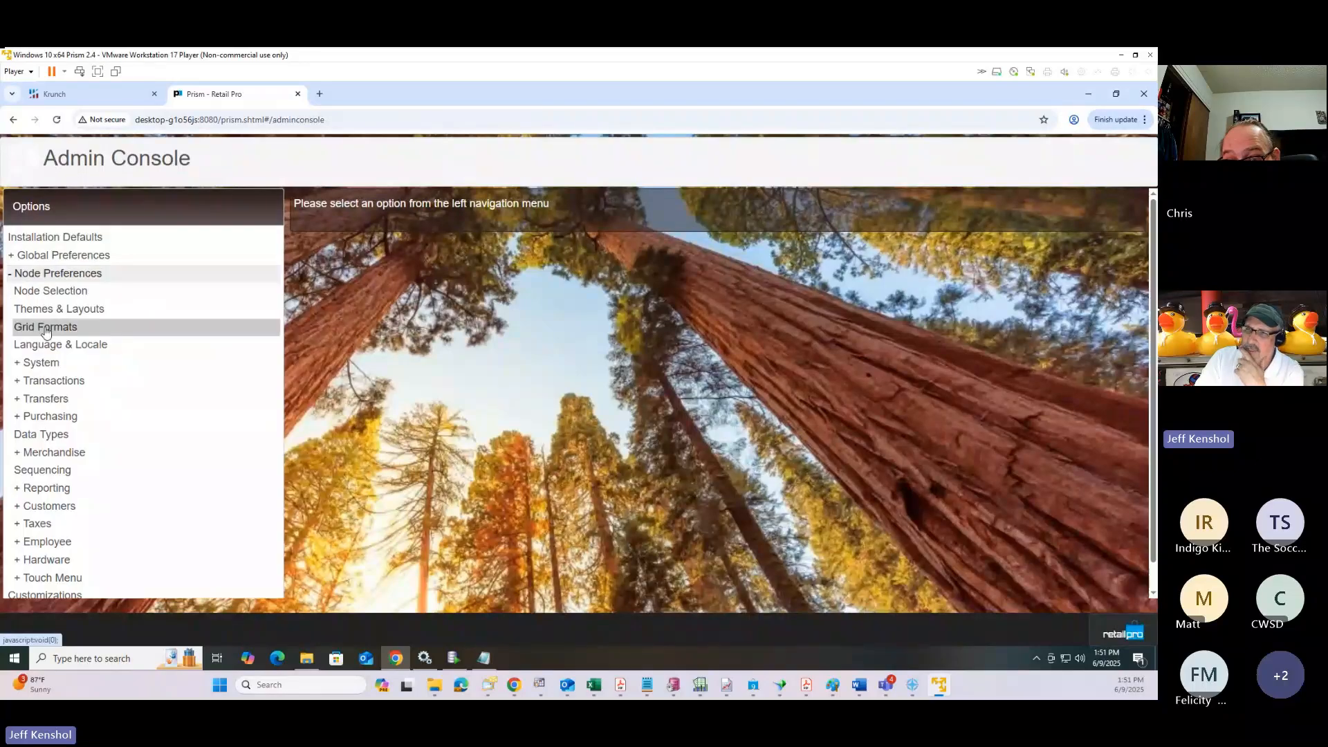
pyautogui.click(66, 296)
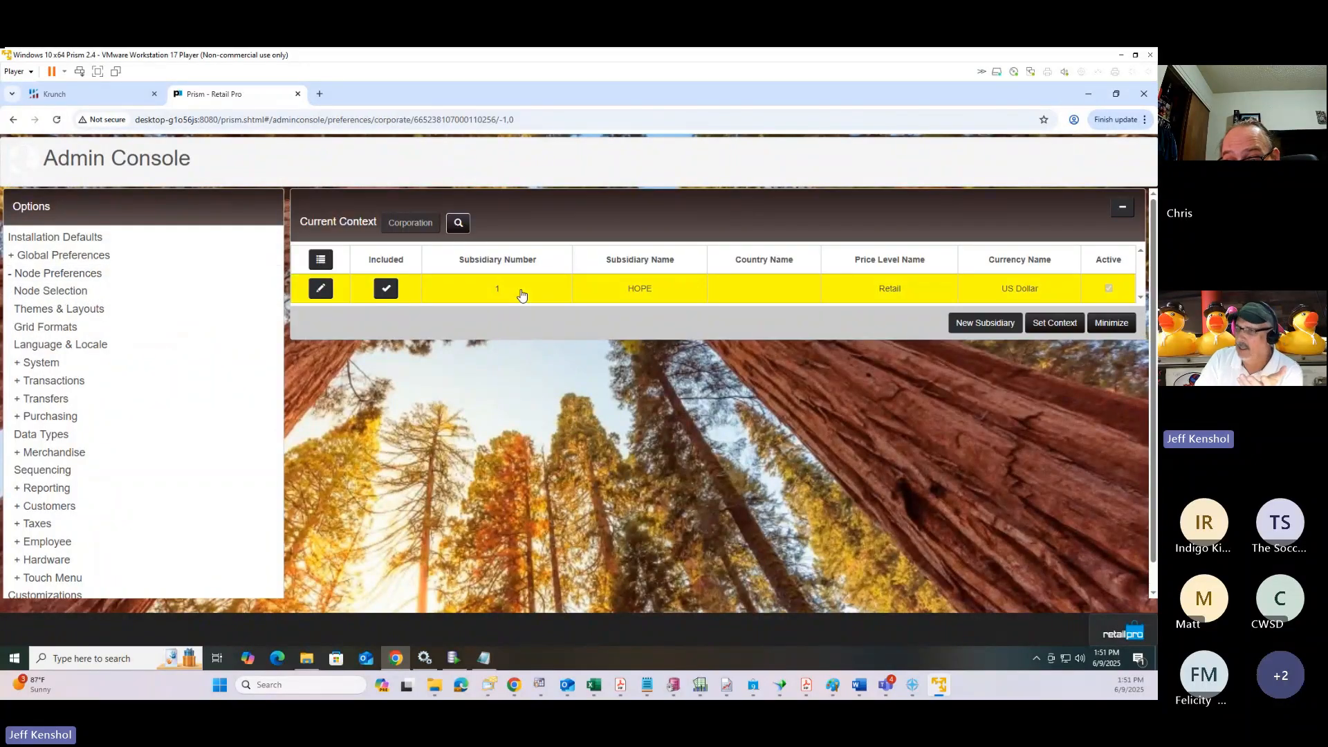
pyautogui.click(521, 296)
pyautogui.click(1117, 222)
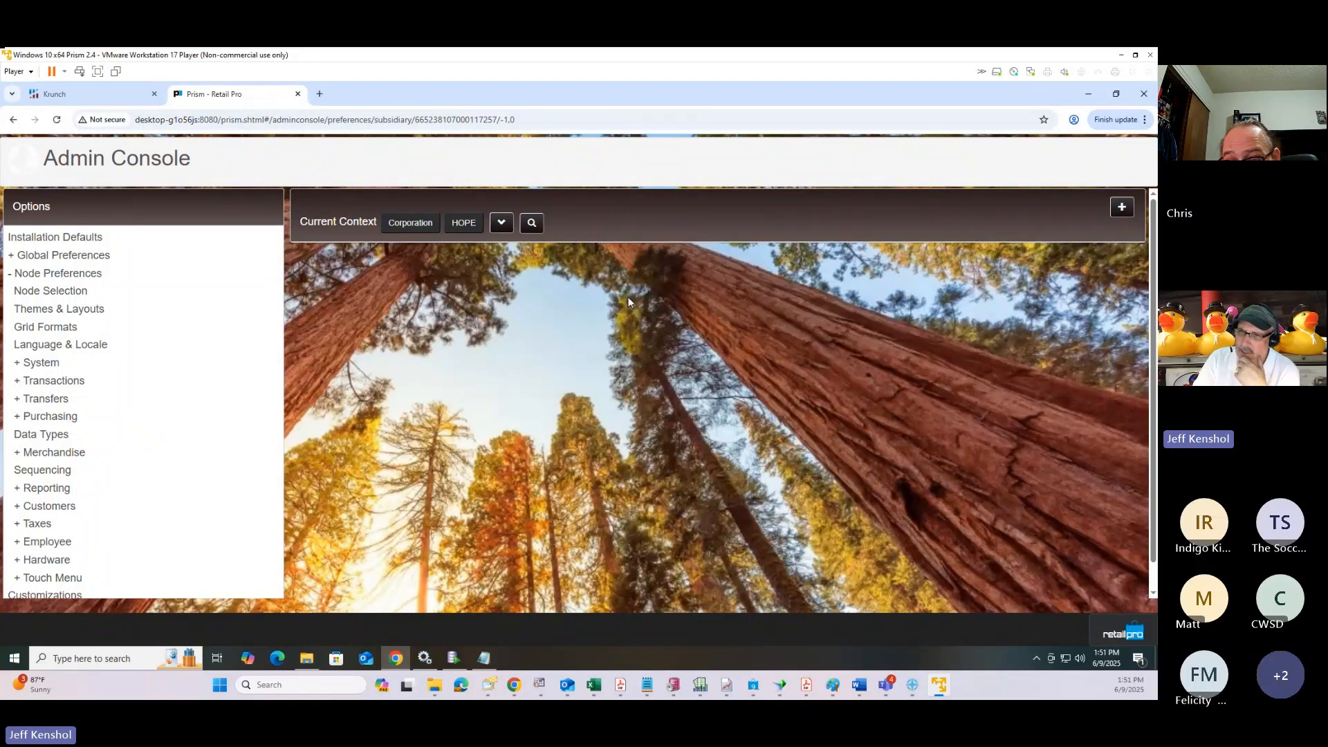
# Step: Enable Merge Zones upon Import in the Merchandise PI sheet preferences, save the change, and return to Store Operations
pyautogui.click(80, 454)
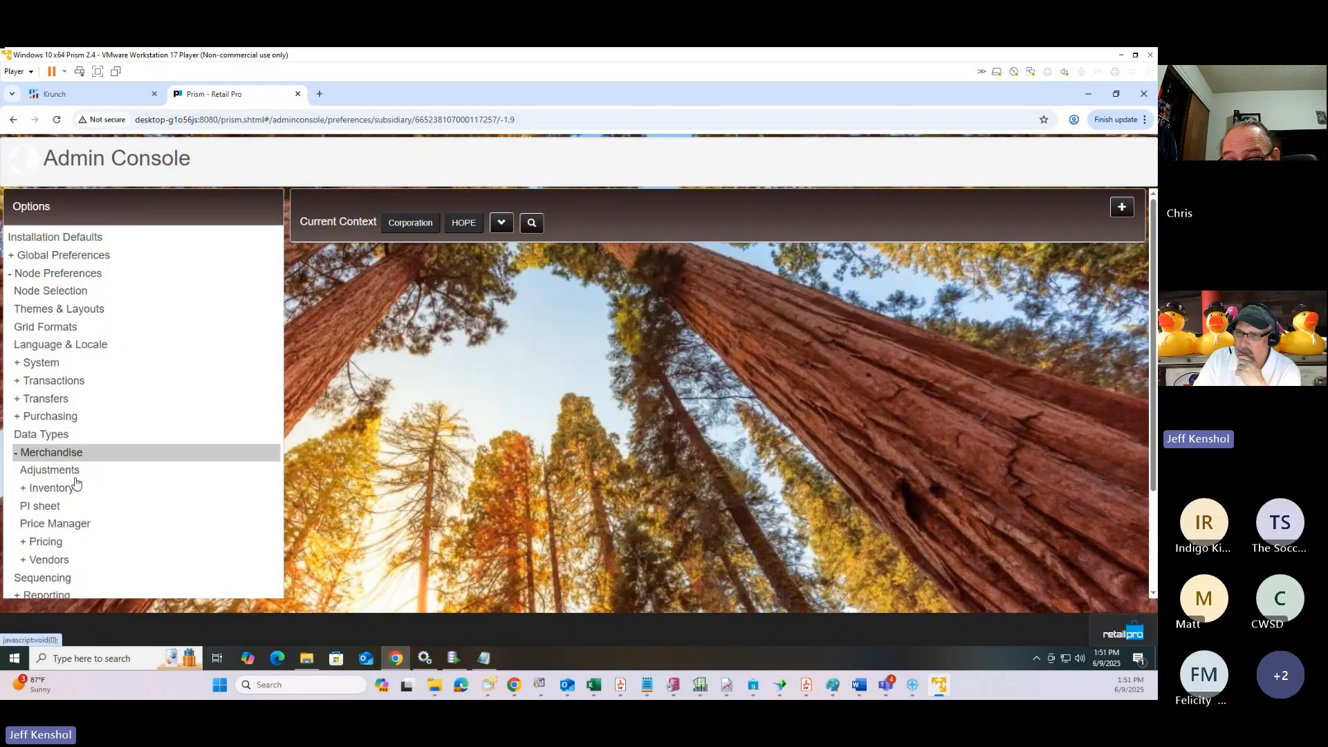
pyautogui.click(97, 513)
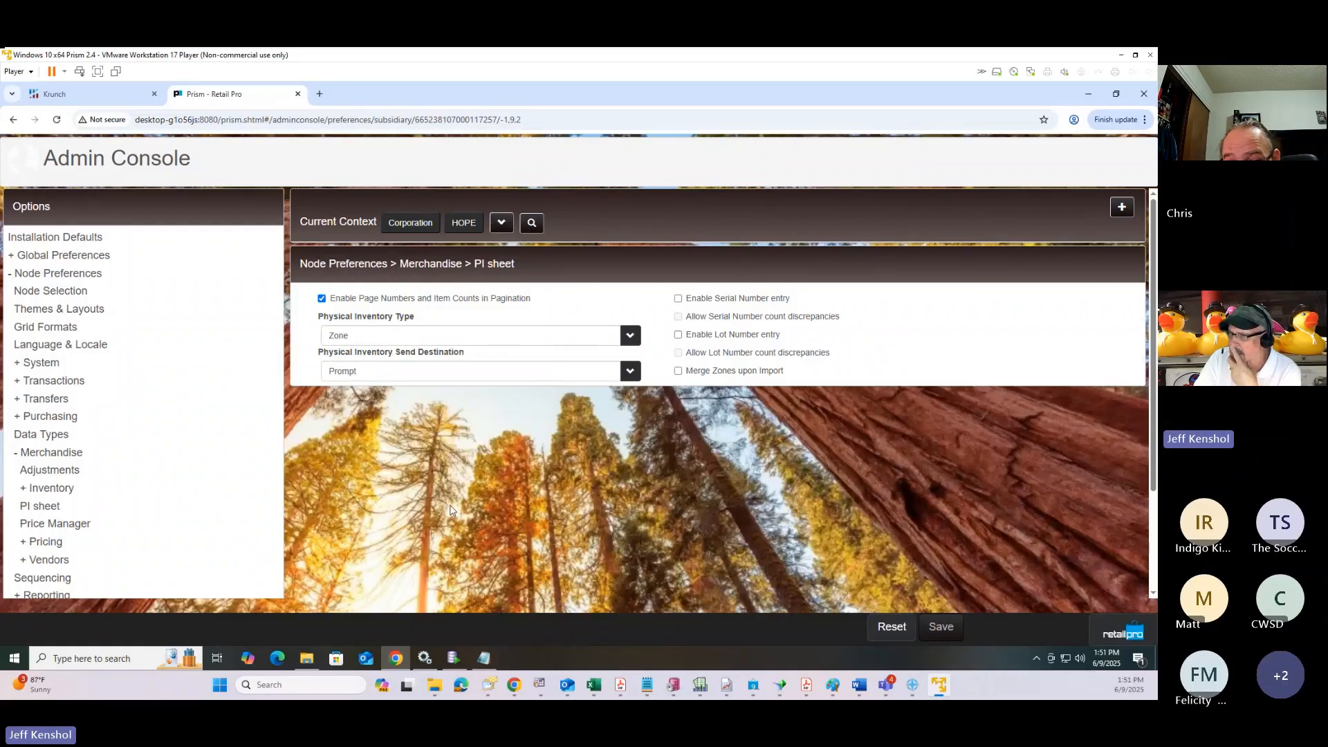
pyautogui.click(679, 371)
pyautogui.moveTo(692, 372); pyautogui.dragTo(789, 372)
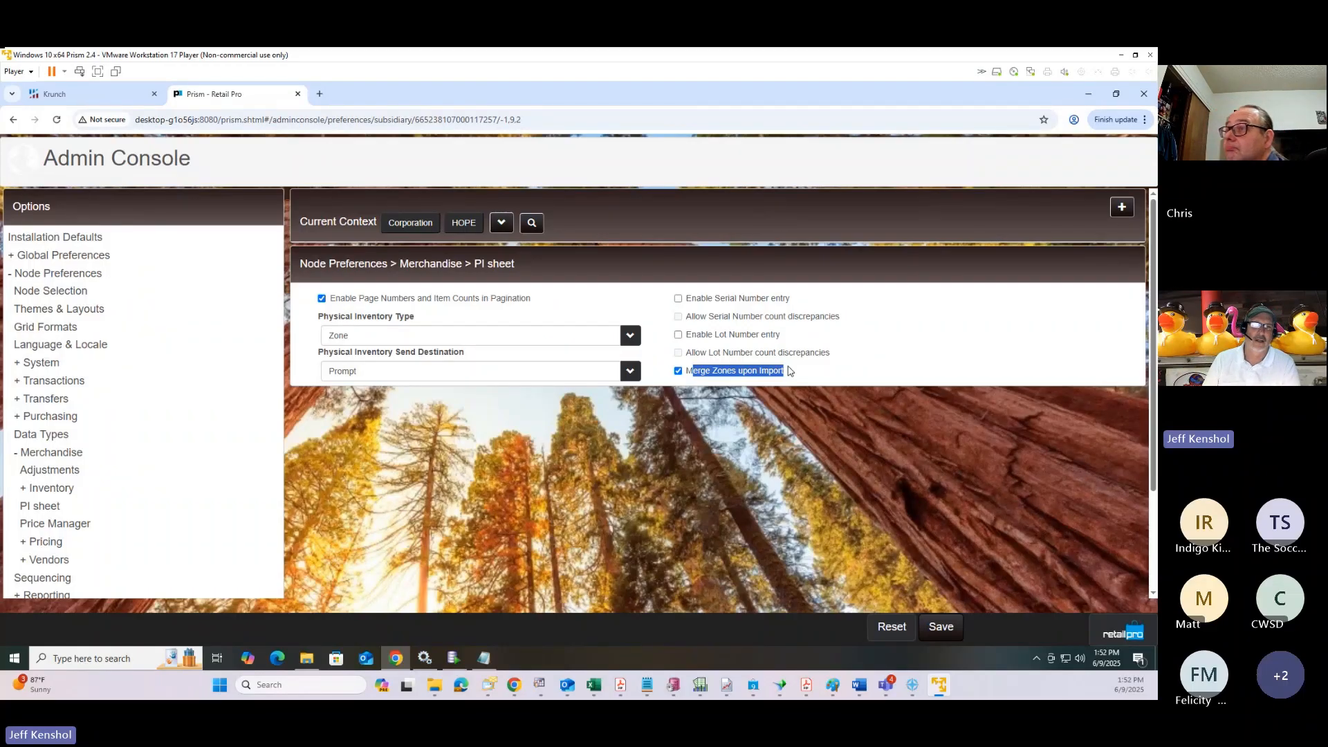
pyautogui.click(939, 627)
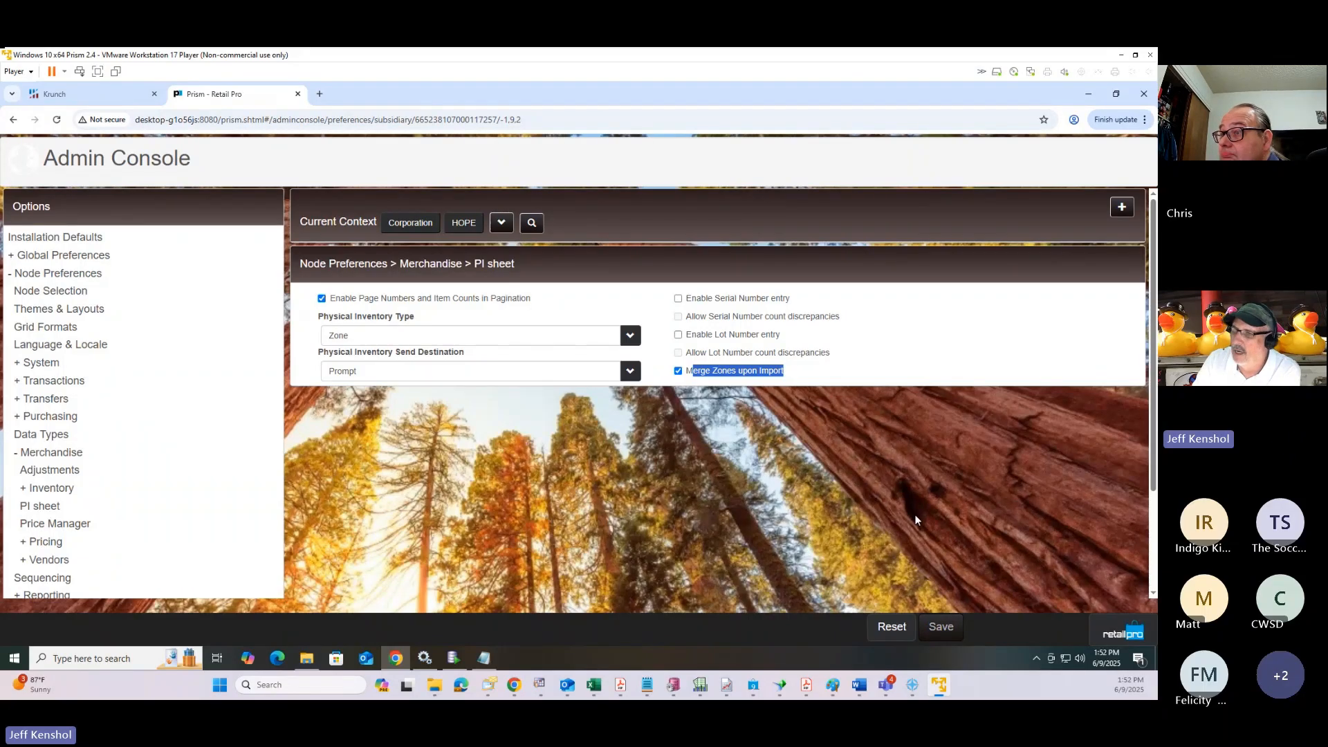
pyautogui.click(1137, 635)
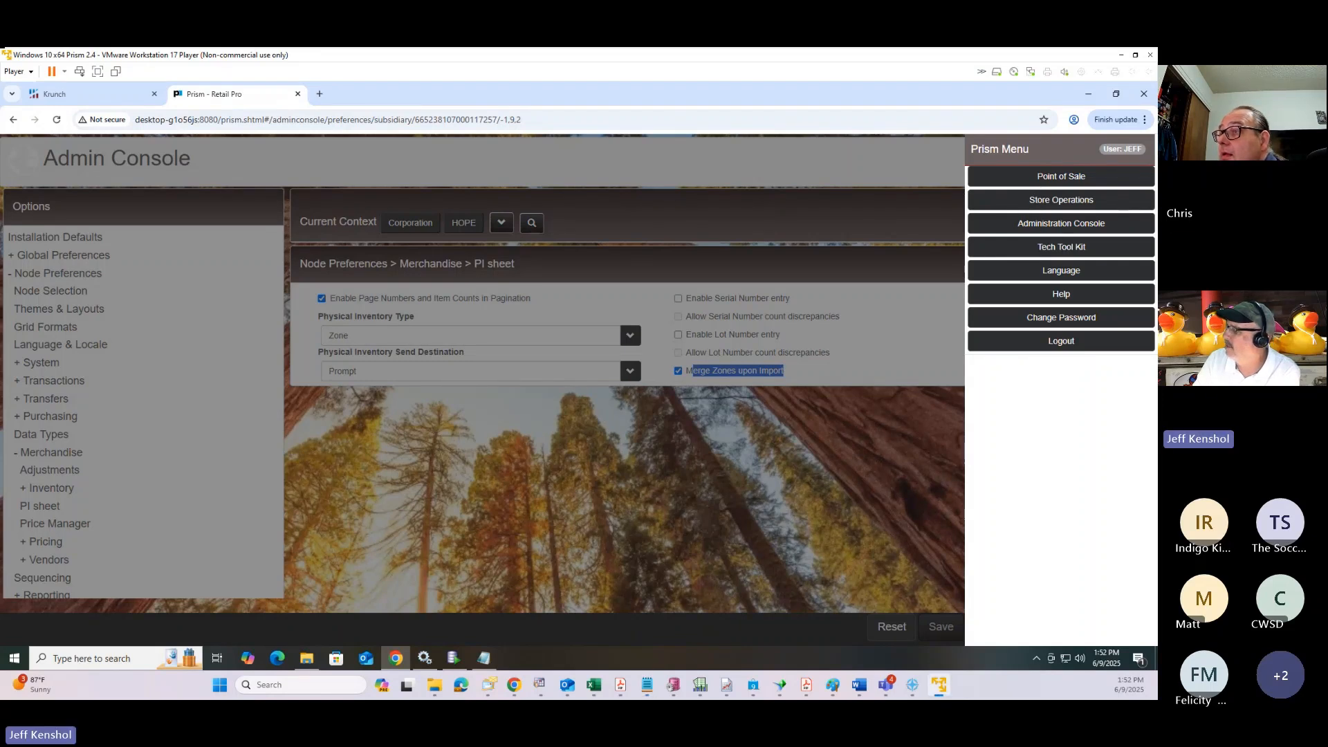
pyautogui.click(1058, 202)
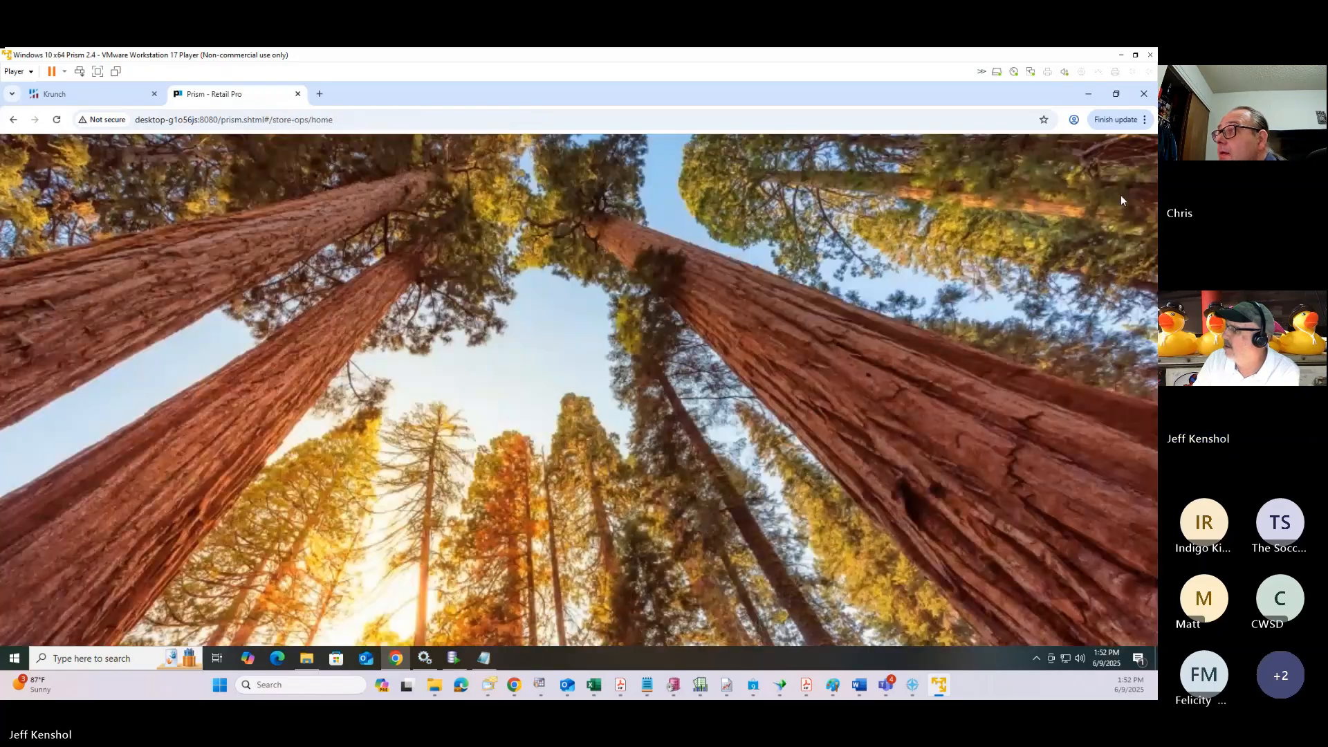
# Step: Bring up the PI StepsPrism.txt notes, highlight the Count Sheet manual input line, and move the notes aside
pyautogui.moveTo(1157, 105); pyautogui.dragTo(427, 106)
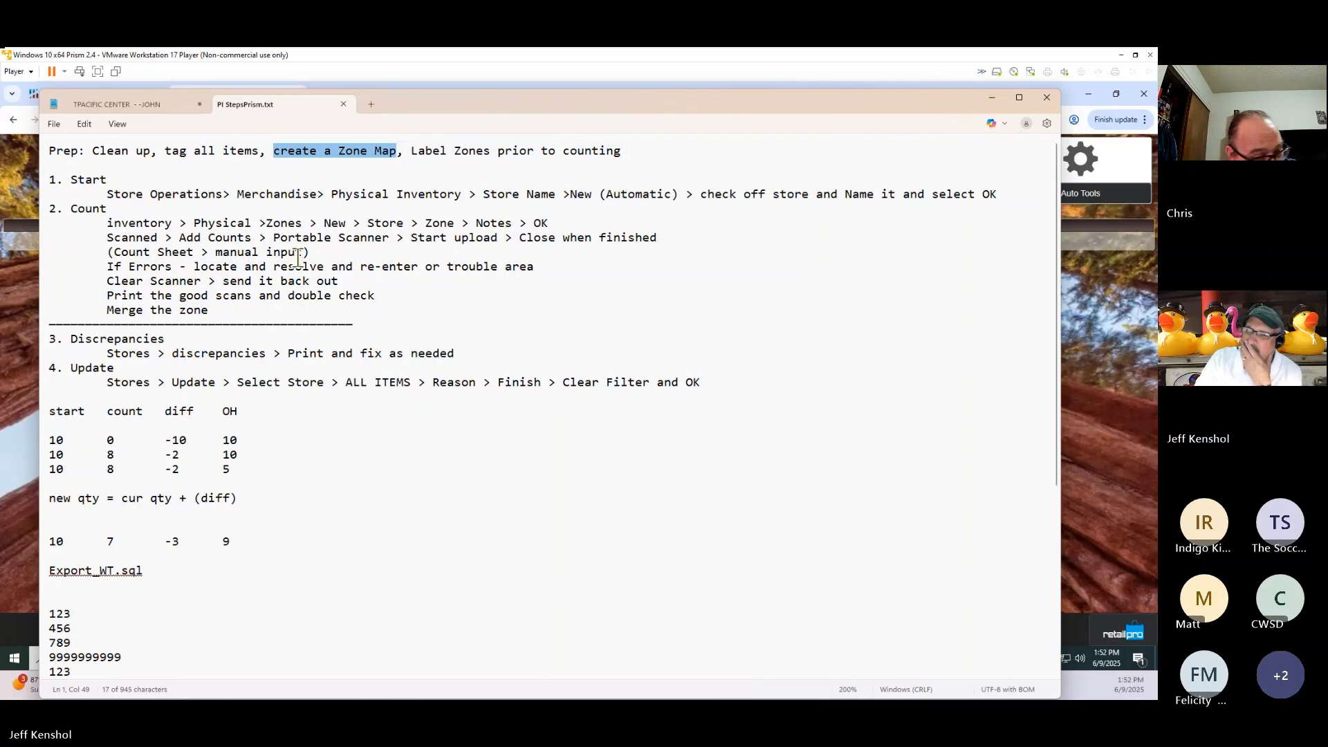
pyautogui.moveTo(108, 252); pyautogui.dragTo(287, 253)
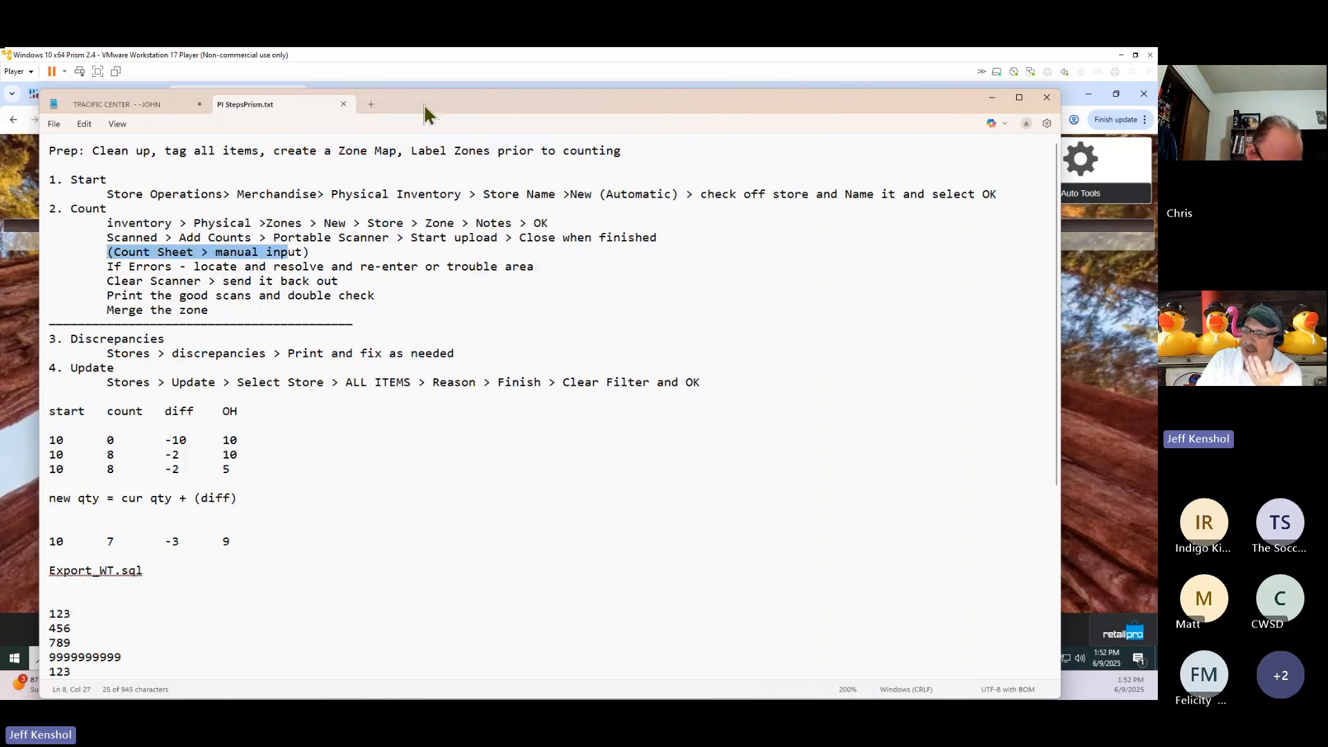
pyautogui.moveTo(423, 103); pyautogui.dragTo(1156, 138)
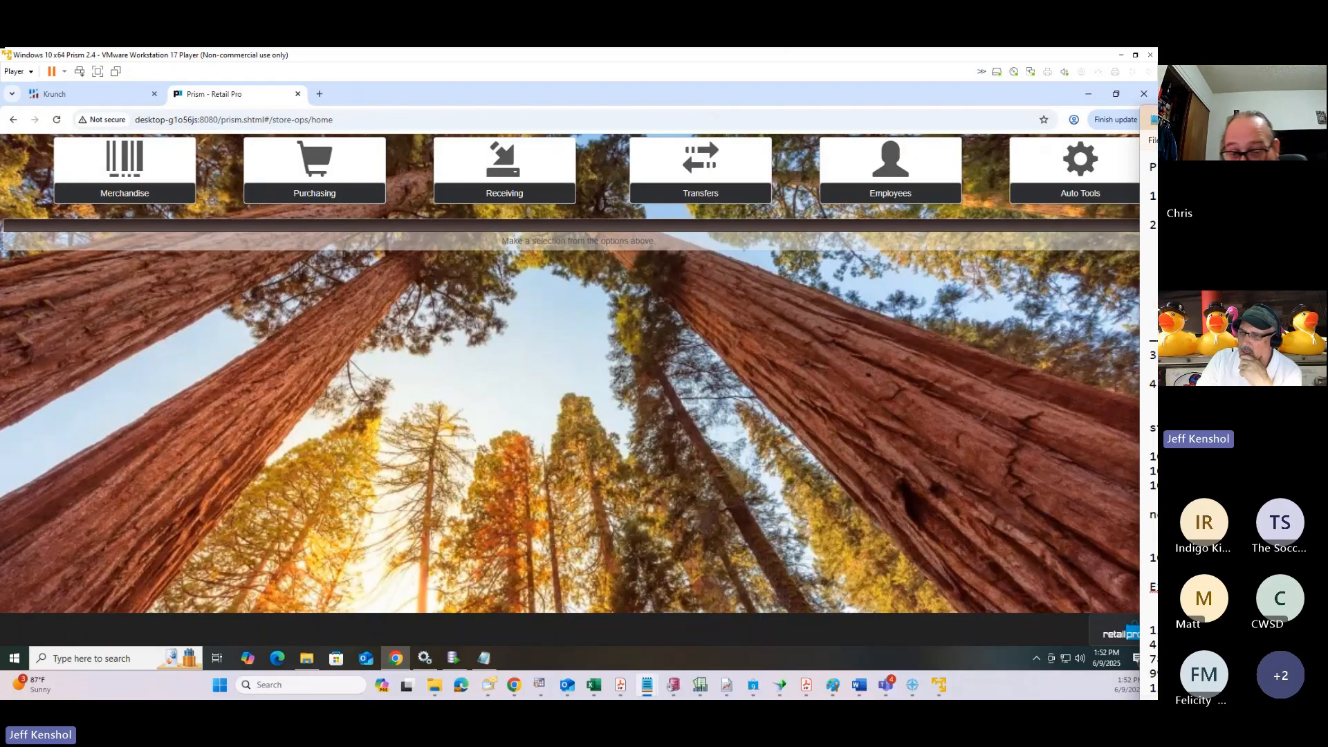
# Step: Open Zone1.txt from the Zones folder and highlight the item number 000002 in its first line
pyautogui.click(306, 658)
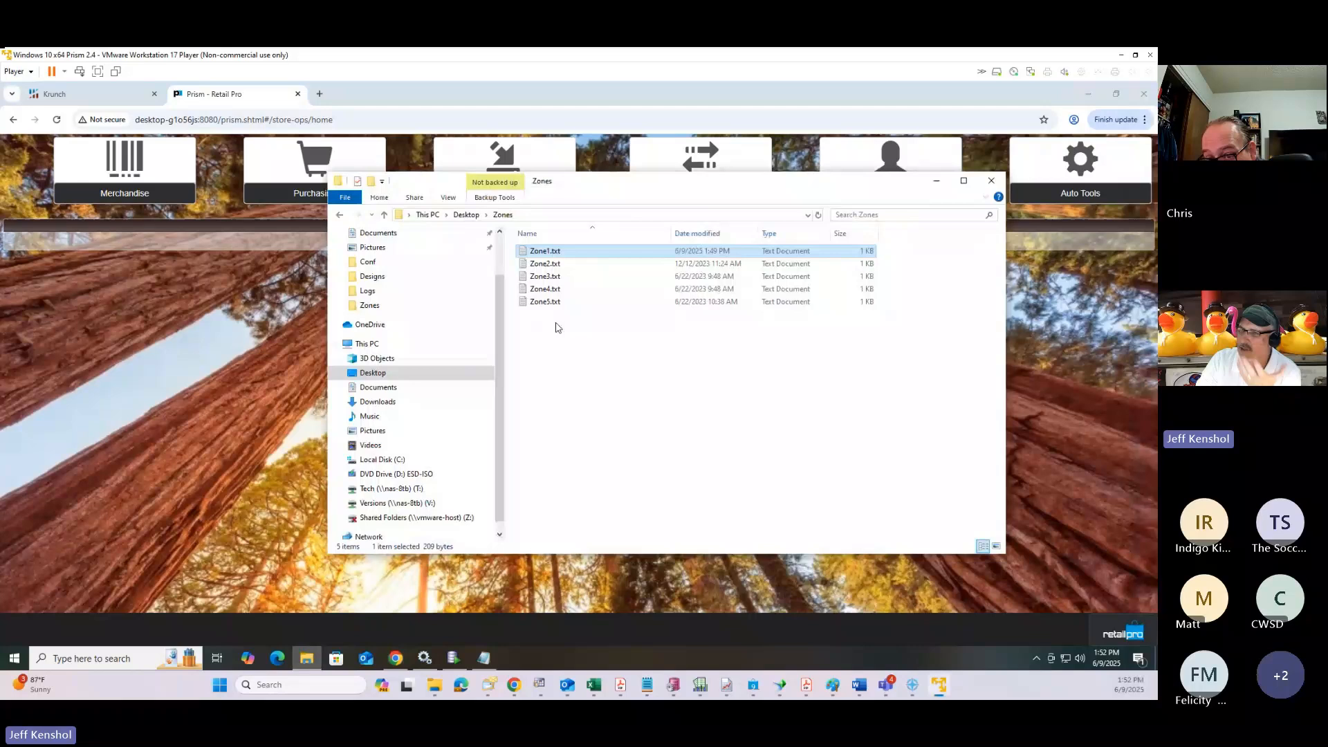
pyautogui.doubleClick(547, 252)
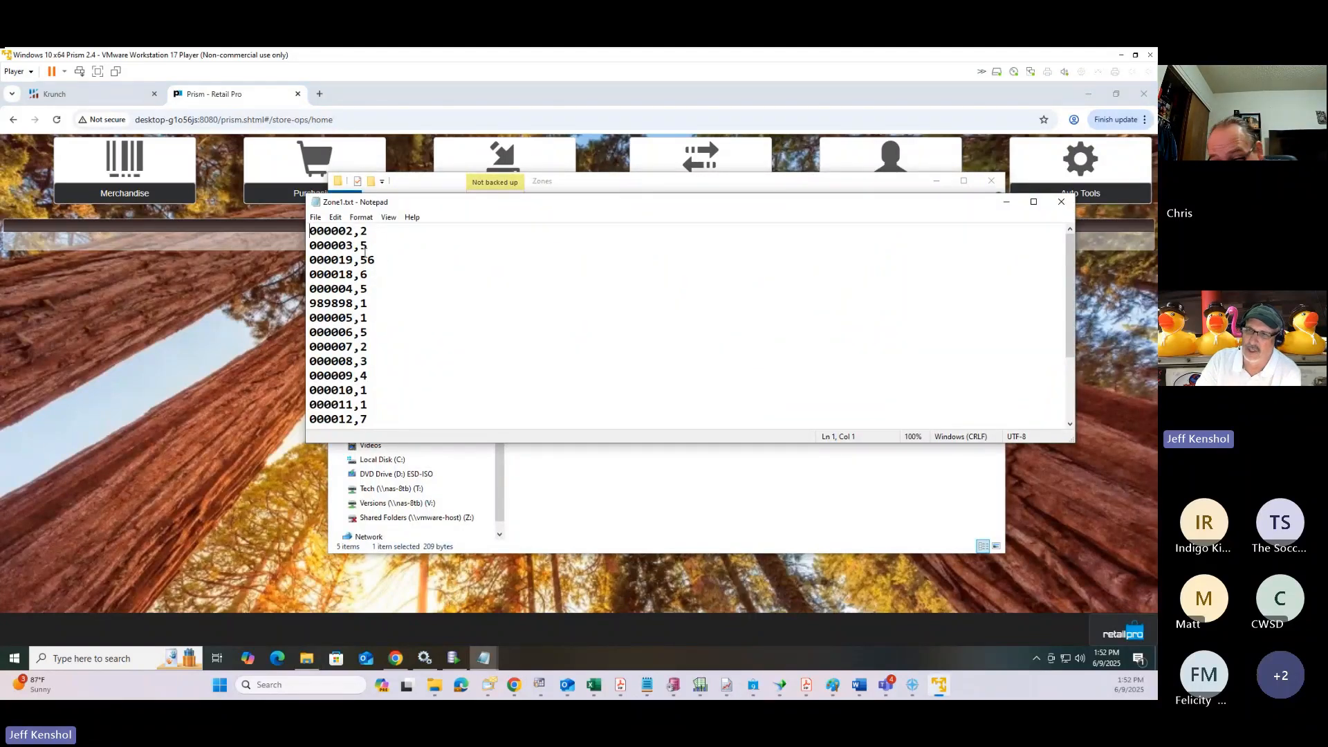
pyautogui.moveTo(356, 235); pyautogui.dragTo(309, 234)
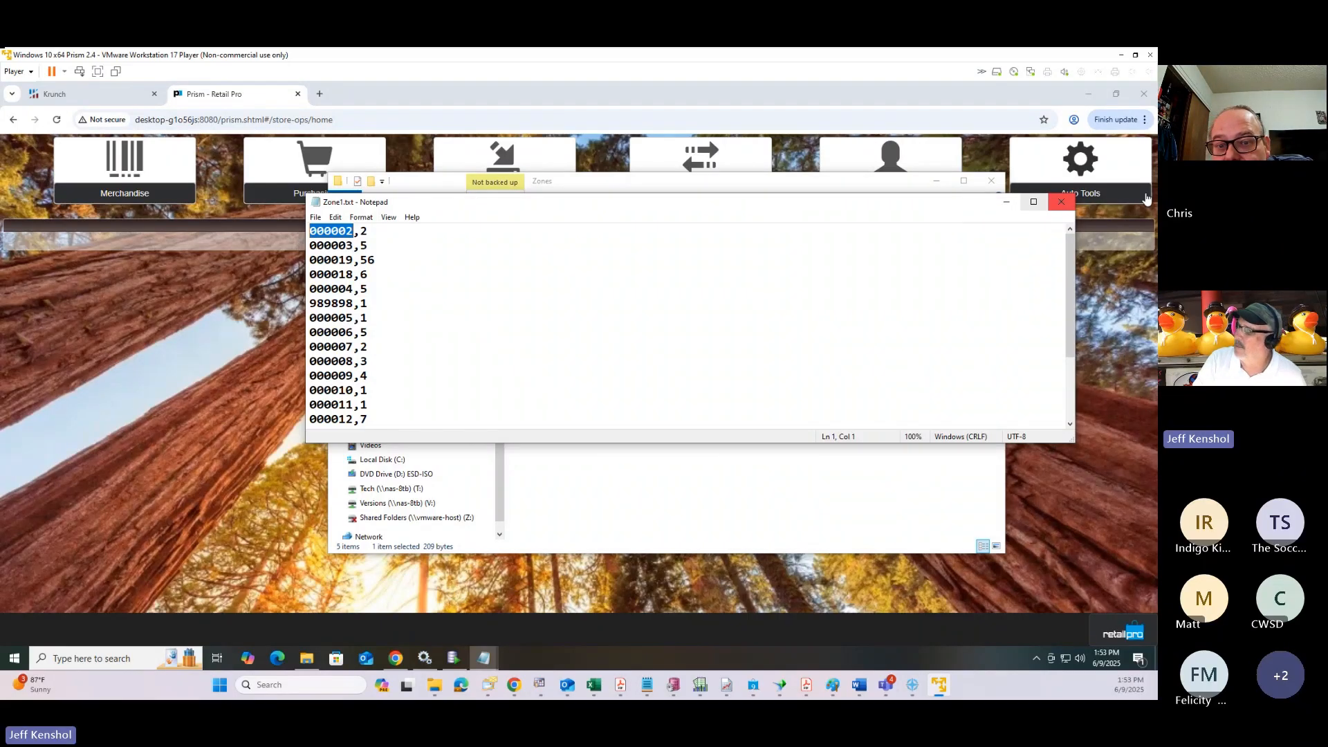
# Step: Review the error handling, scanner clearing, good scan printing, zone merging and Zone Map notes in PI StepsPrism.txt
pyautogui.hotkey('alt', 'Tab')
pyautogui.moveTo(1152, 119); pyautogui.dragTo(489, 89)
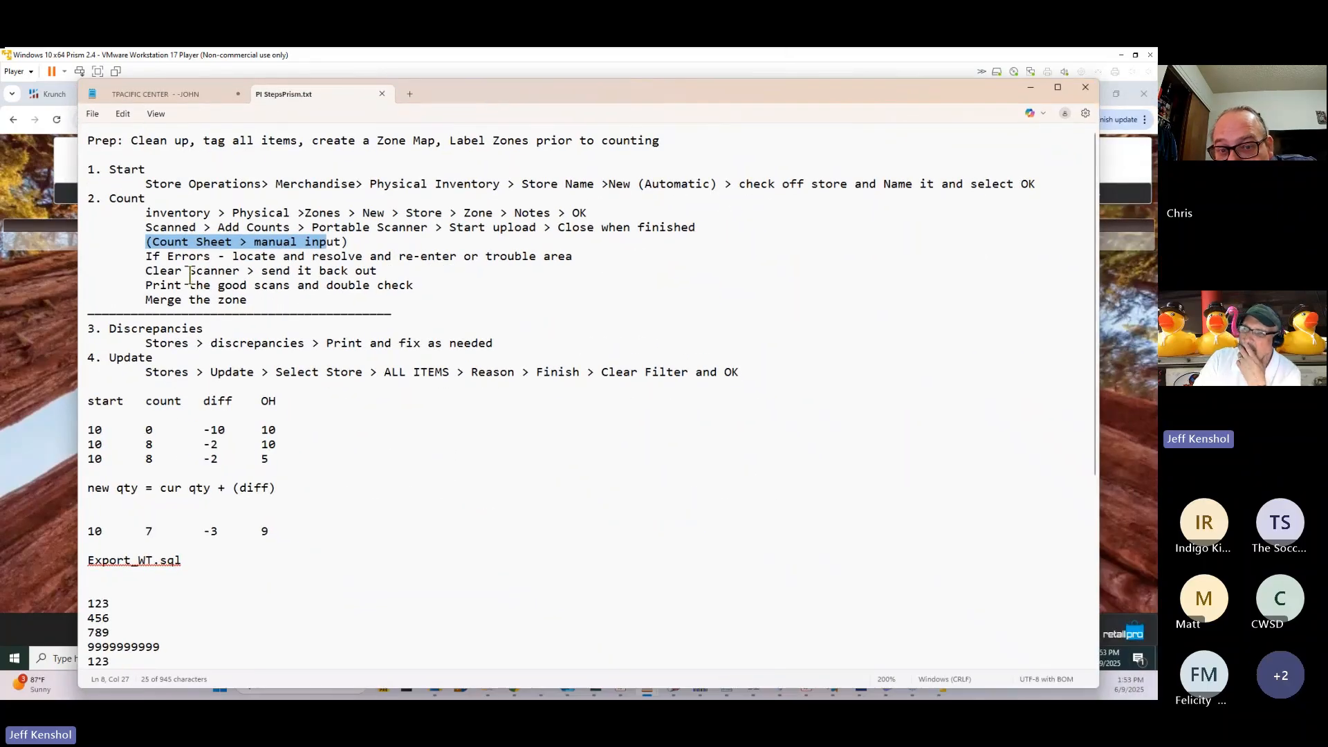
pyautogui.moveTo(181, 256); pyautogui.dragTo(558, 259)
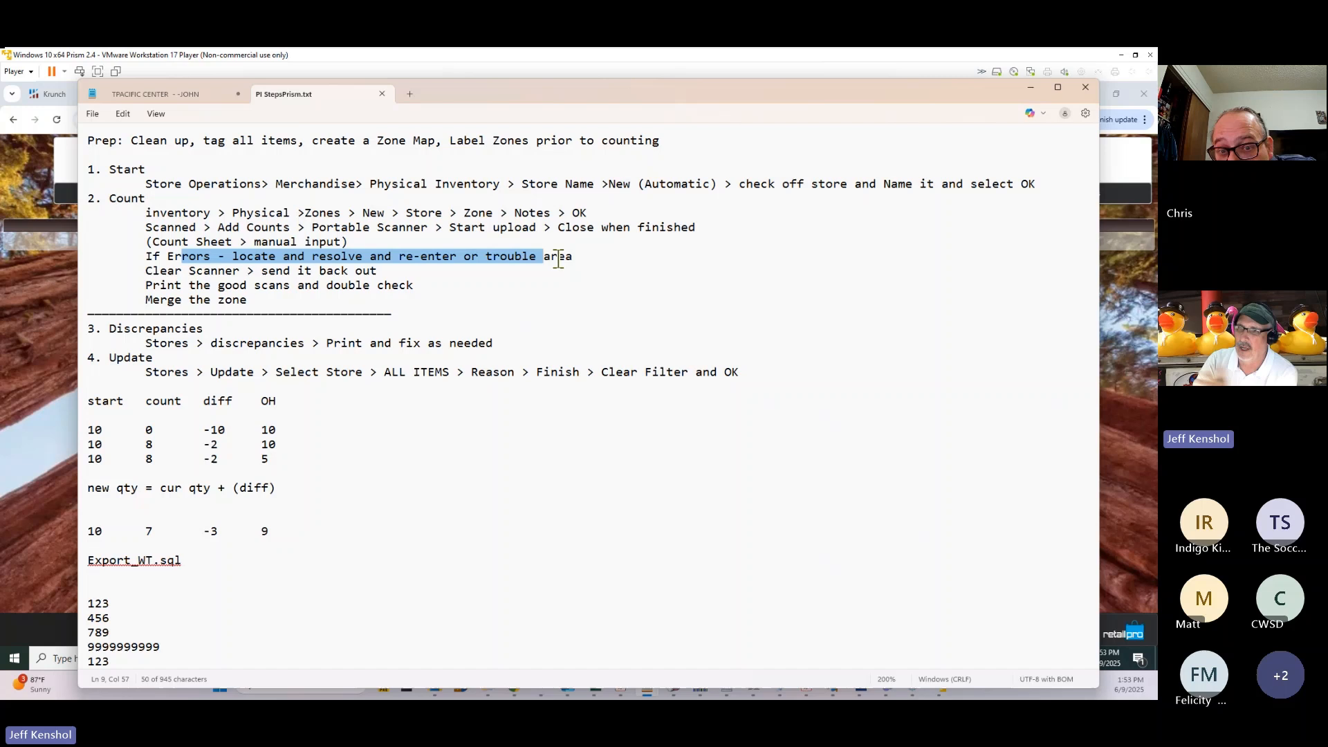
pyautogui.click(181, 270)
pyautogui.moveTo(145, 270); pyautogui.dragTo(386, 270)
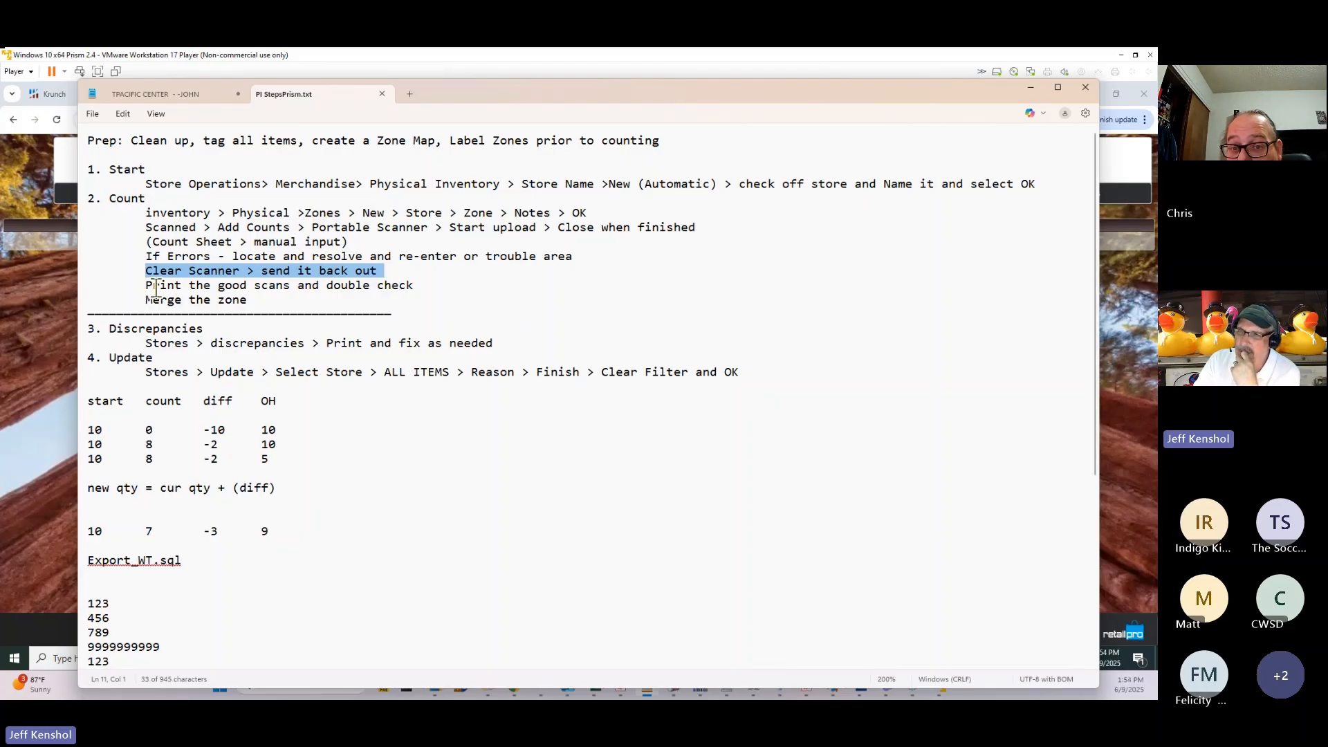
pyautogui.moveTo(156, 289); pyautogui.dragTo(420, 284)
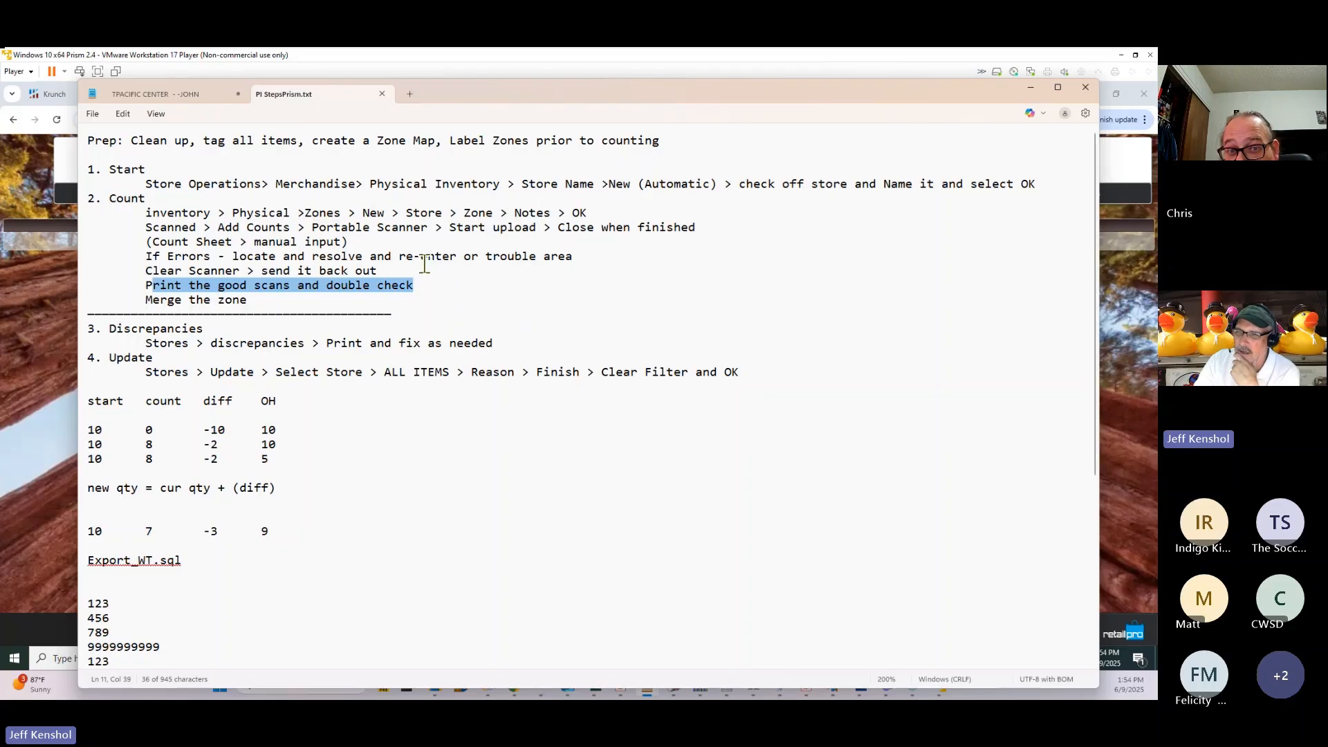
pyautogui.moveTo(256, 300); pyautogui.dragTo(147, 300)
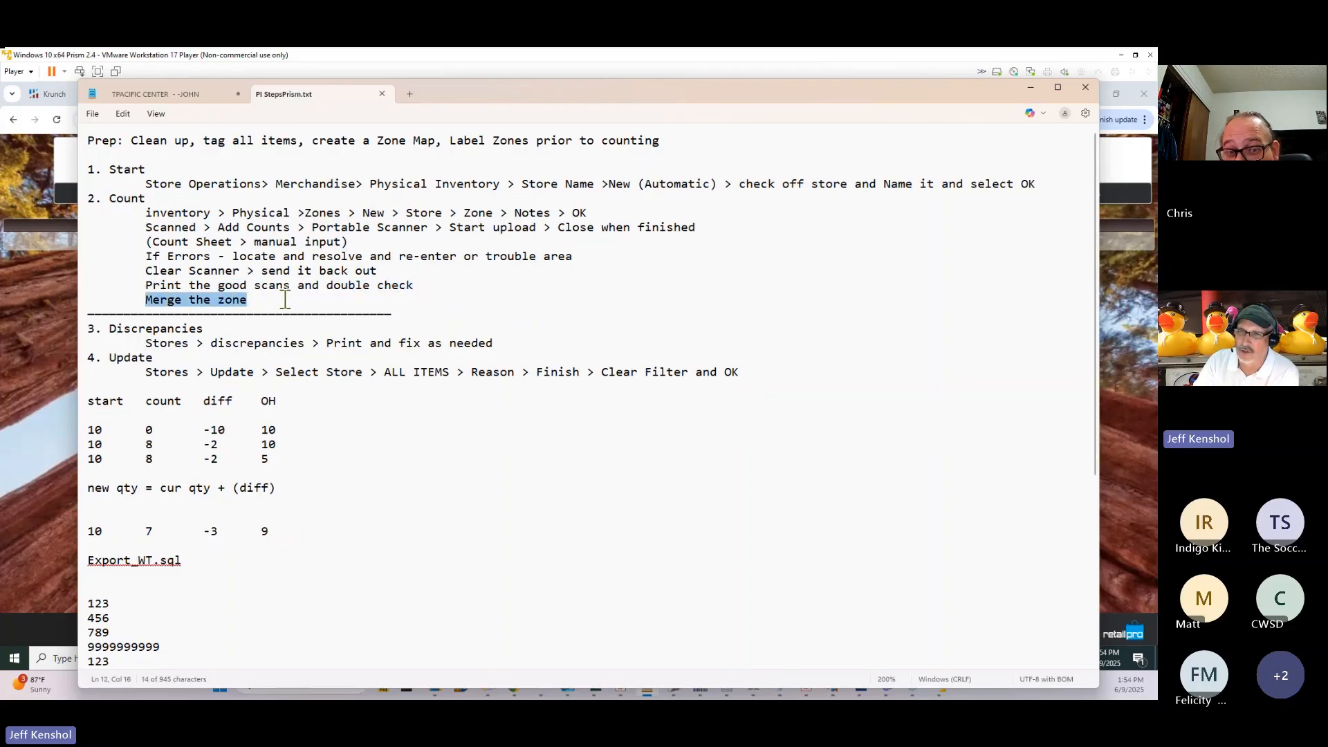
pyautogui.click(436, 141)
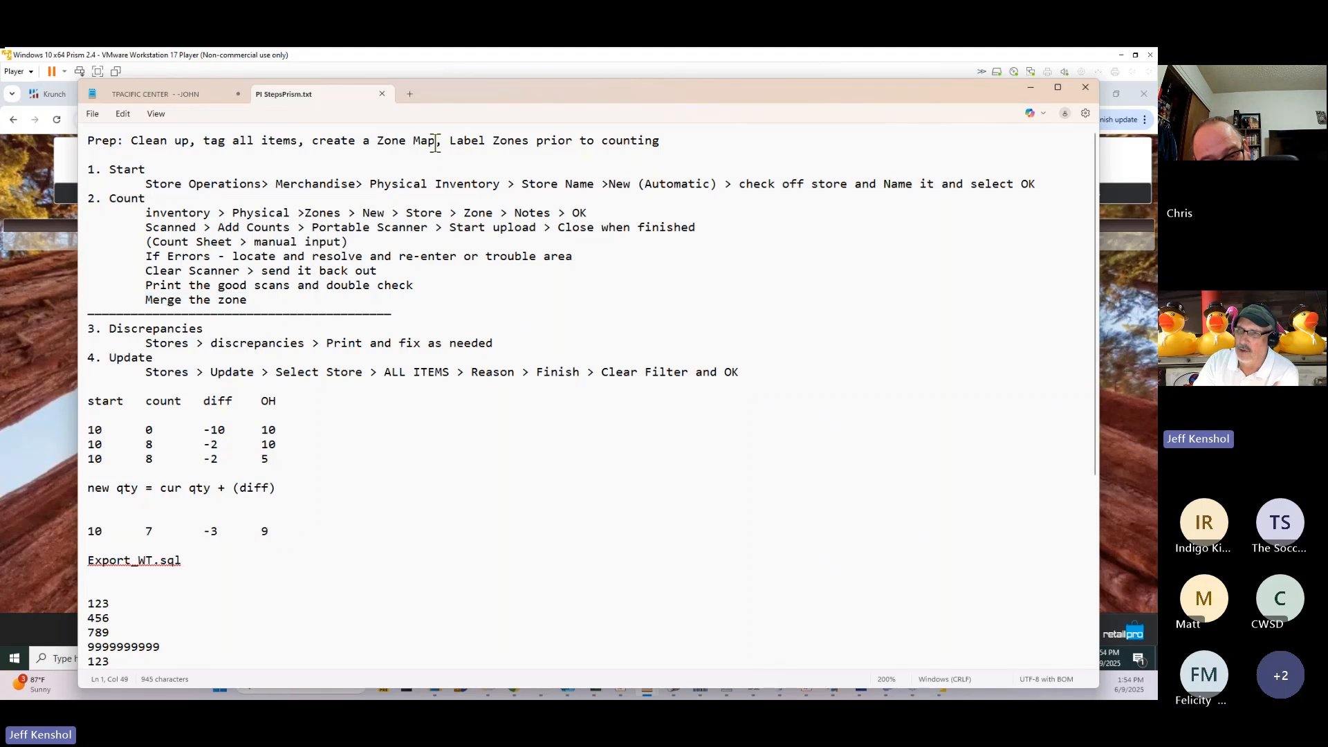
pyautogui.moveTo(435, 142); pyautogui.dragTo(378, 141)
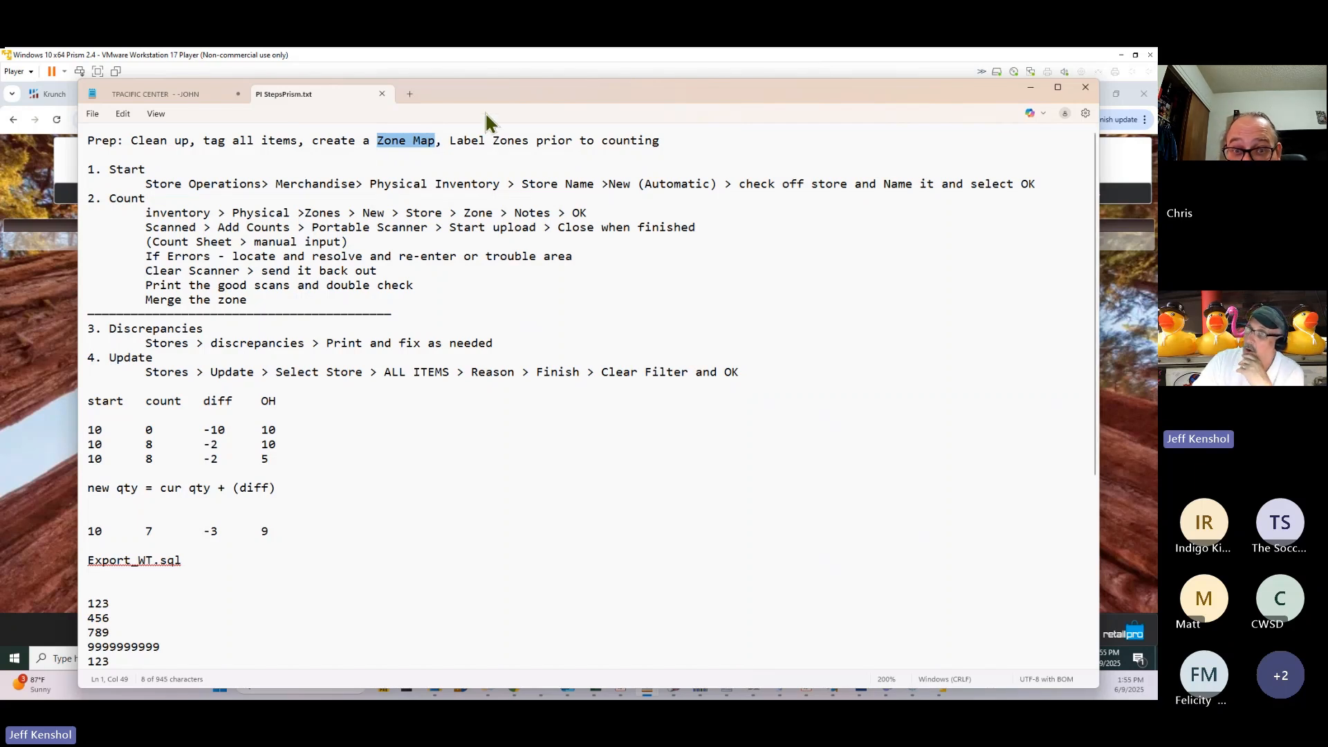
# Step: Minimize the PI StepsPrism.txt notes, Zone1.txt and the Zones folder to return to Prism's Store Operations home
pyautogui.click(1029, 90)
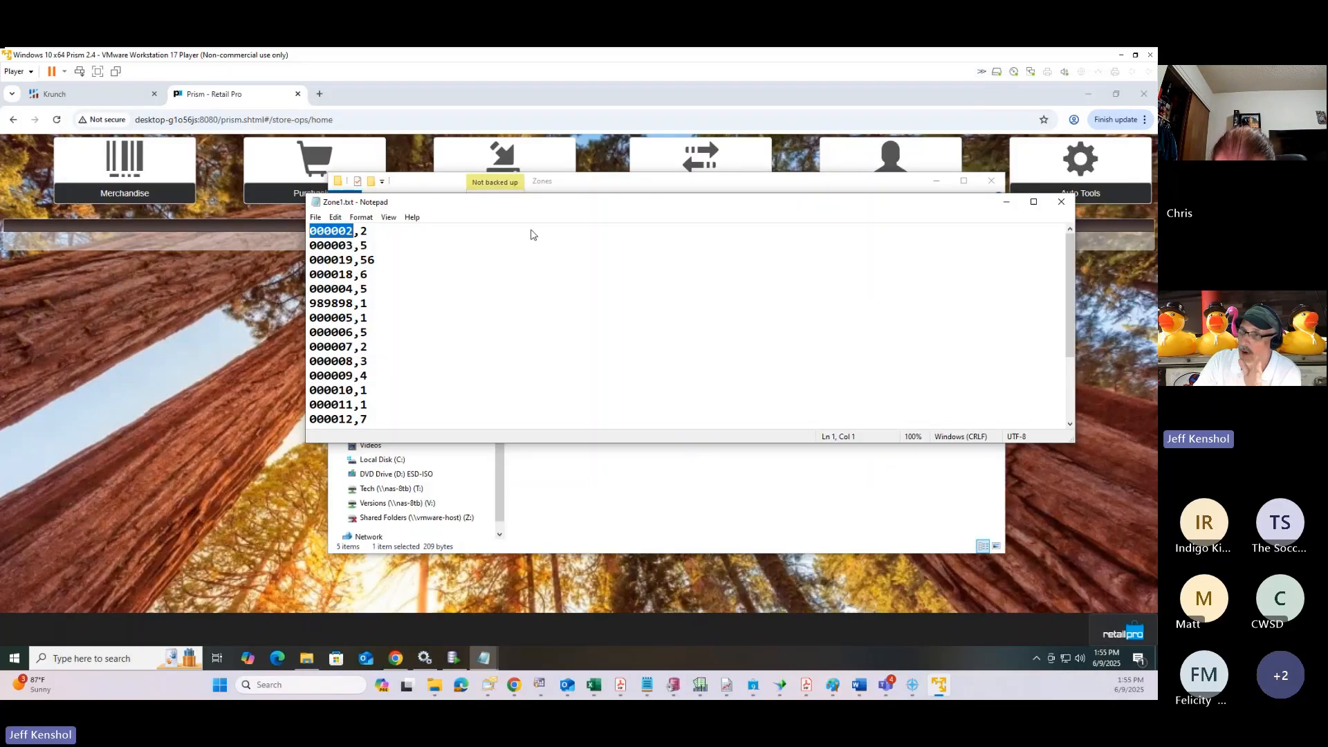
pyautogui.click(1005, 202)
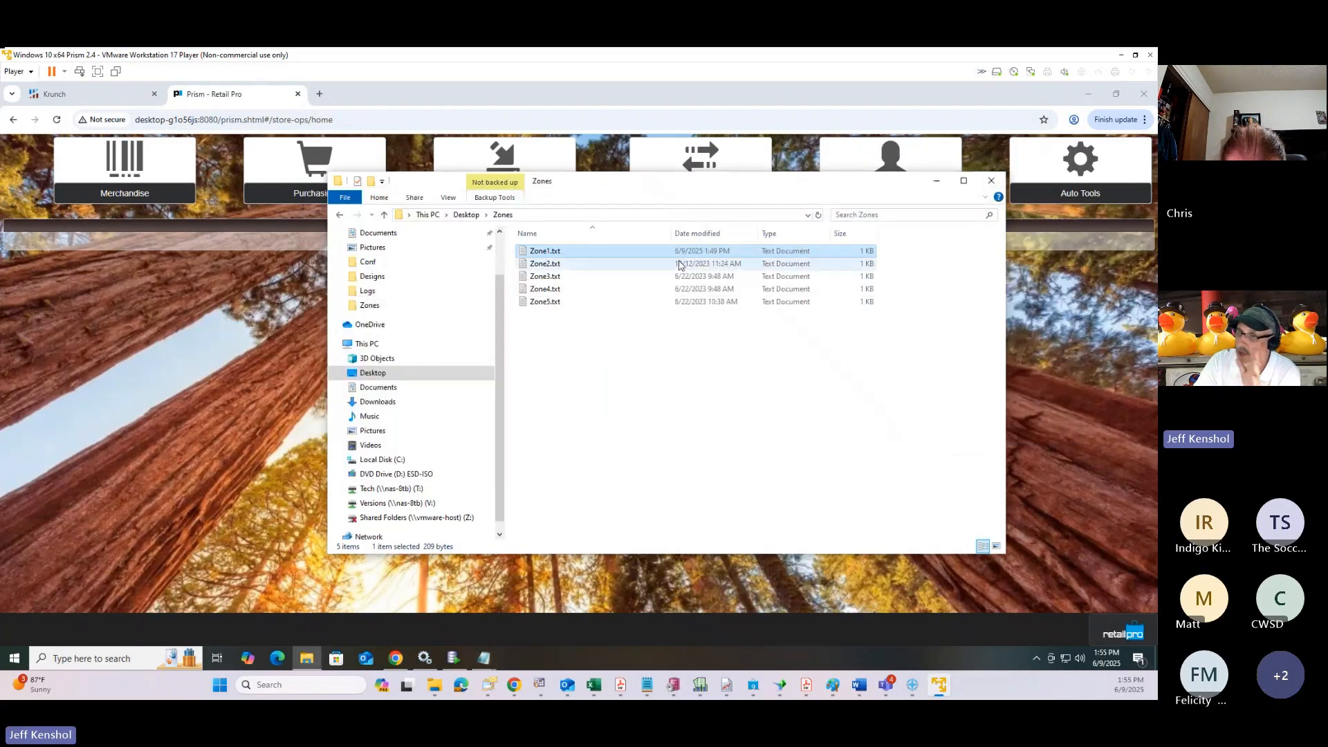
pyautogui.click(936, 181)
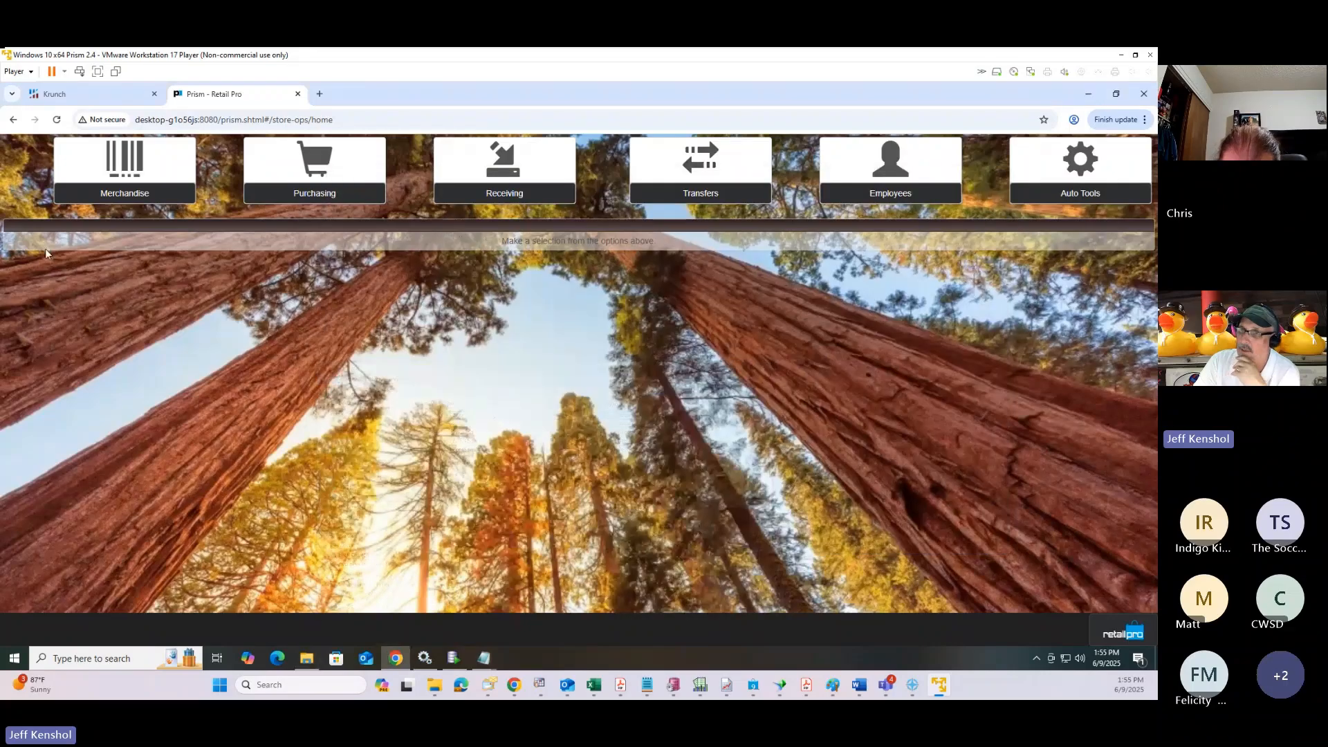
# Step: Open the HOPE FREMONT sheet in Physical Inventory and show its PI zones
pyautogui.click(124, 166)
pyautogui.click(364, 285)
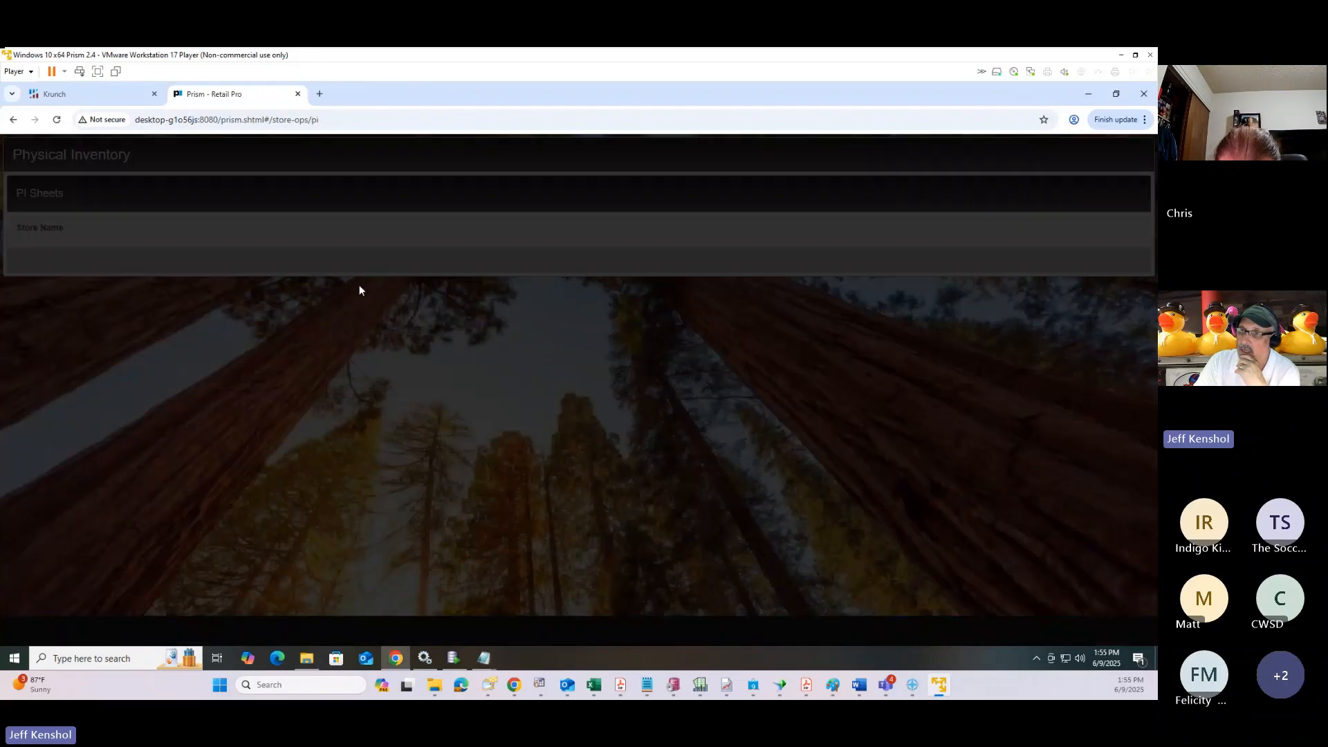
pyautogui.click(20, 294)
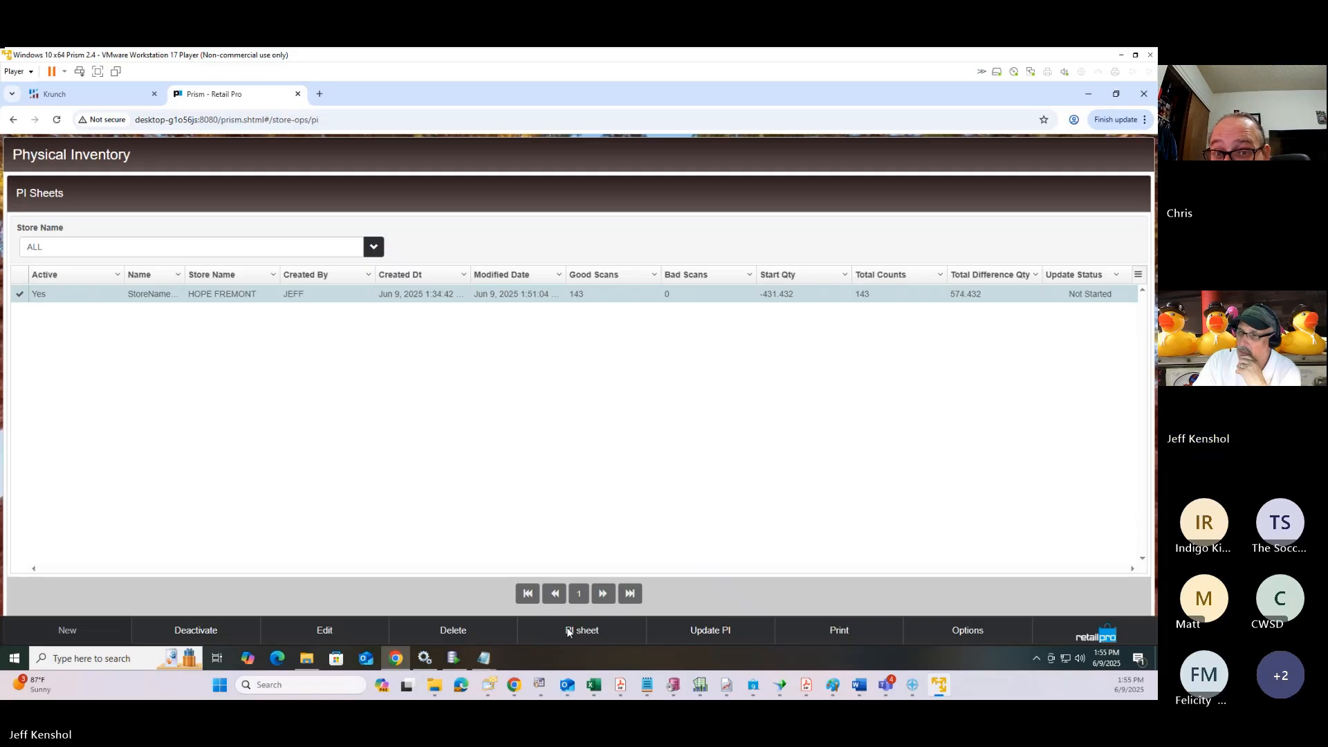
pyautogui.click(568, 631)
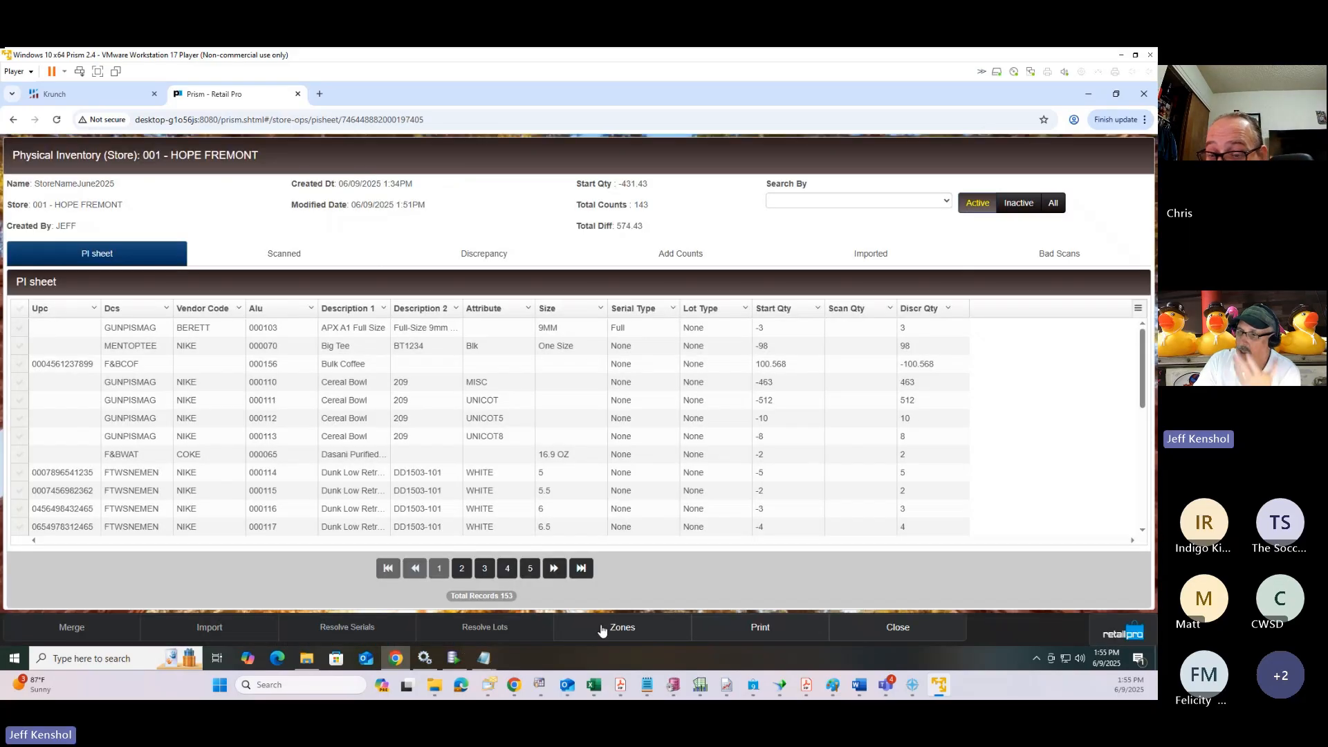
pyautogui.click(618, 630)
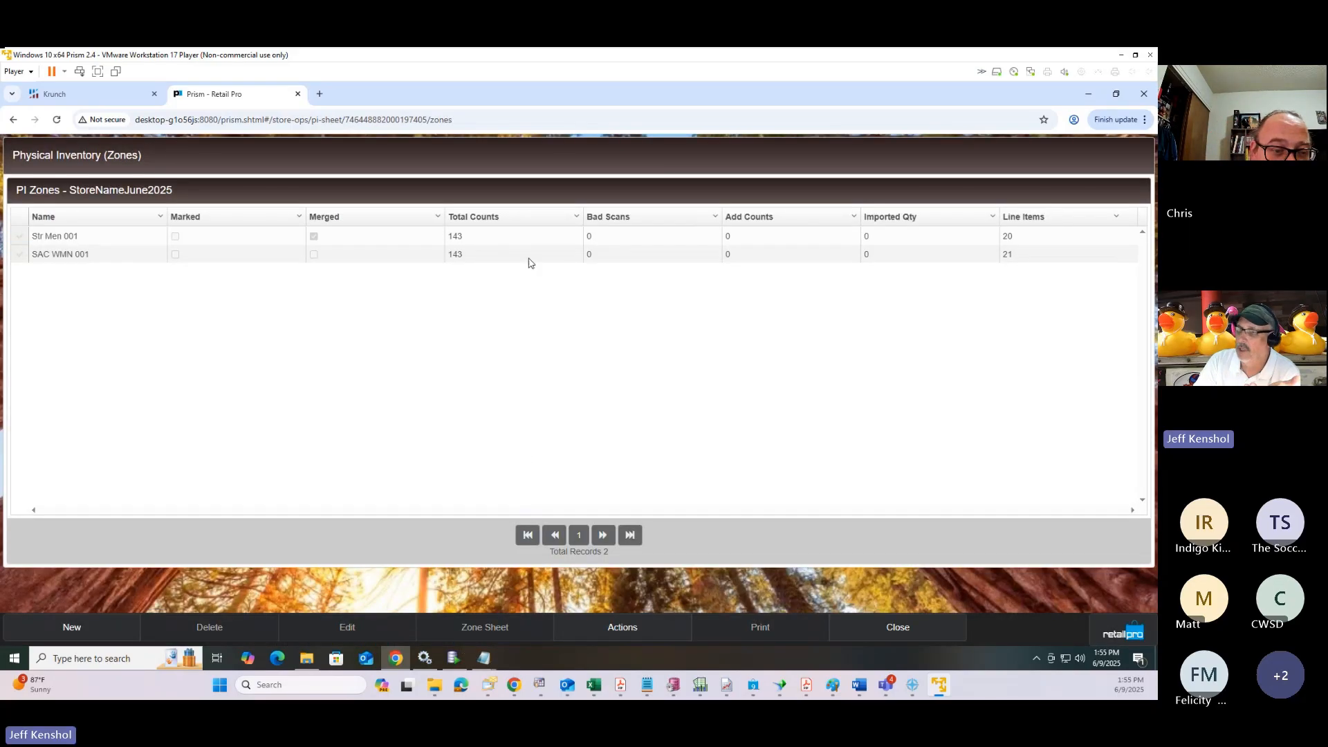
# Step: Highlight the SAC WMN 001 zone's line item count, view that zone's sheet, and return to the zones list
pyautogui.doubleClick(1008, 256)
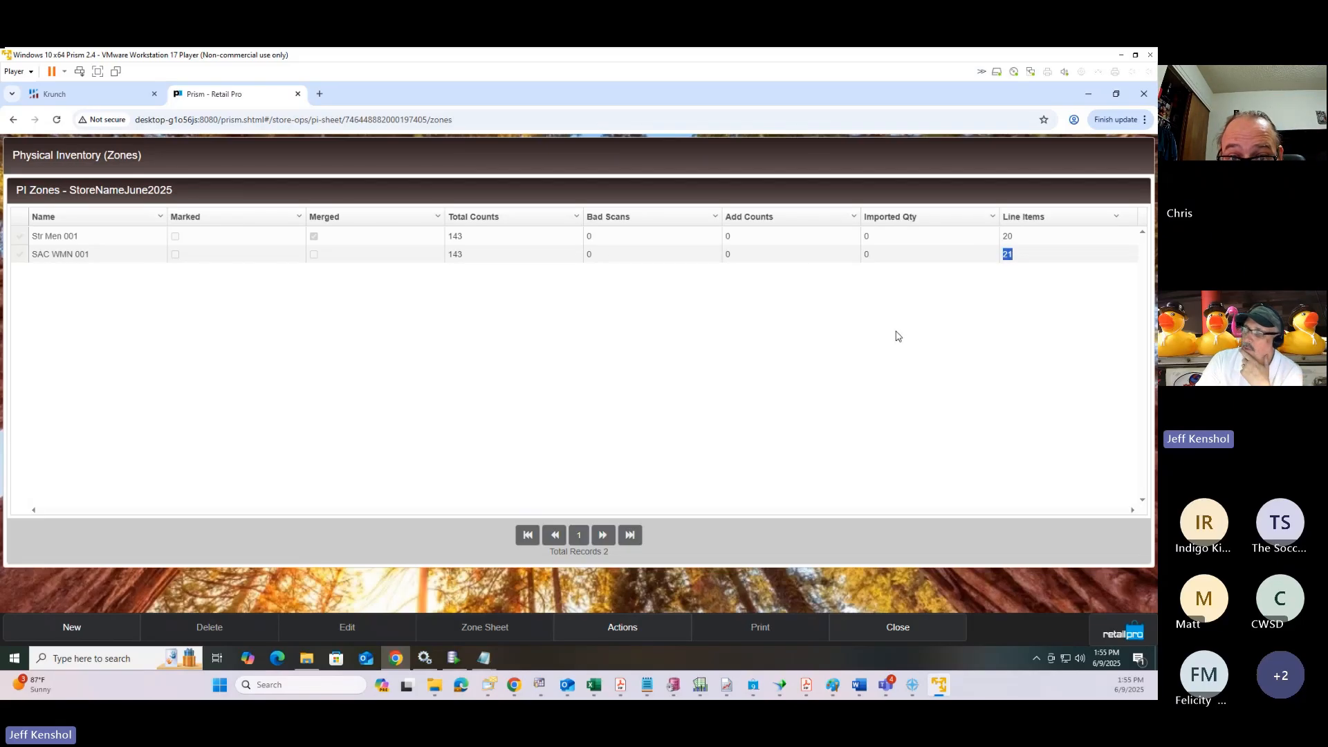
pyautogui.click(18, 256)
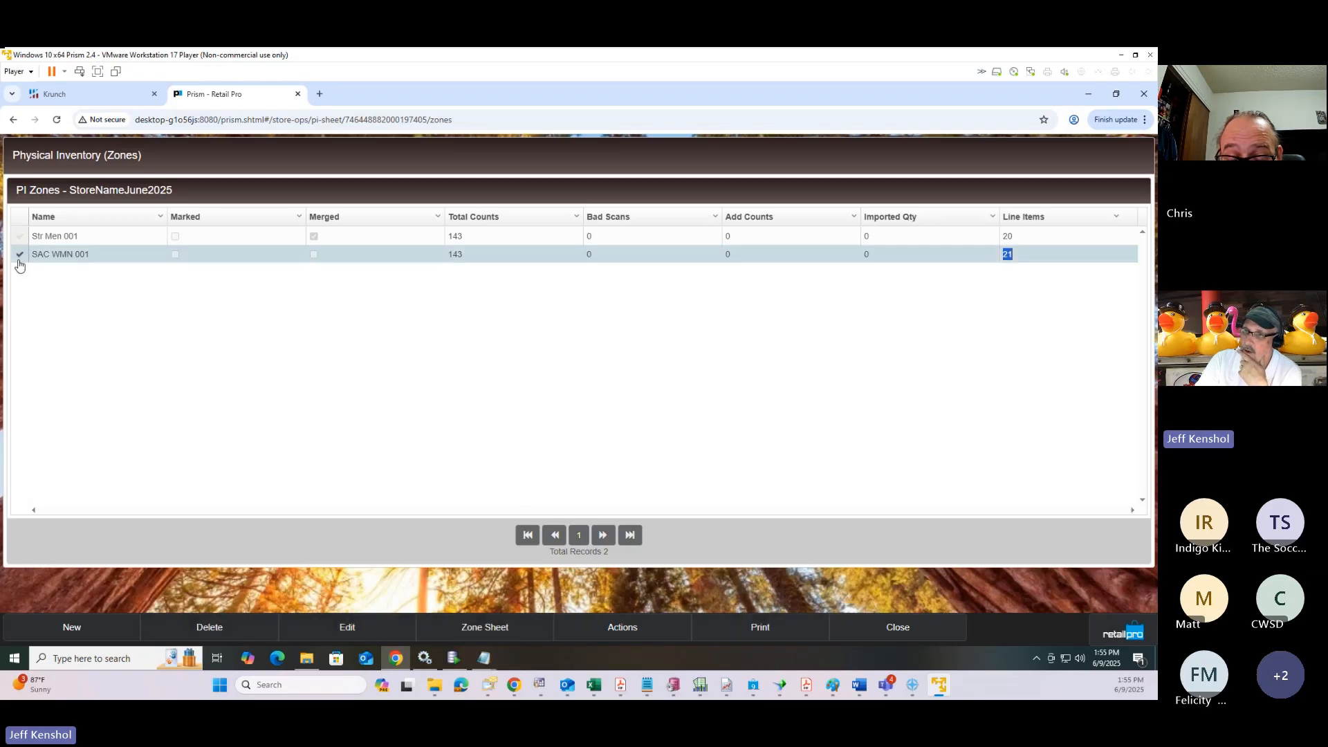
pyautogui.click(483, 629)
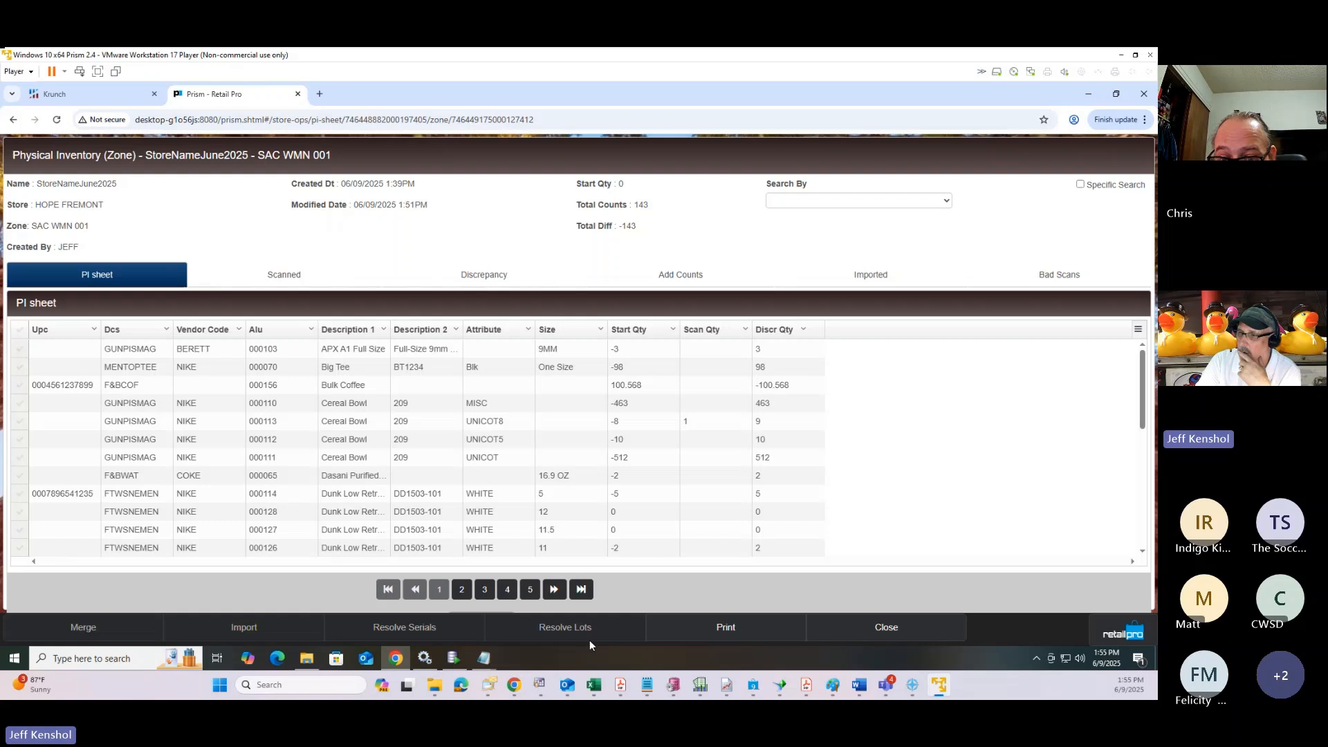
pyautogui.click(888, 628)
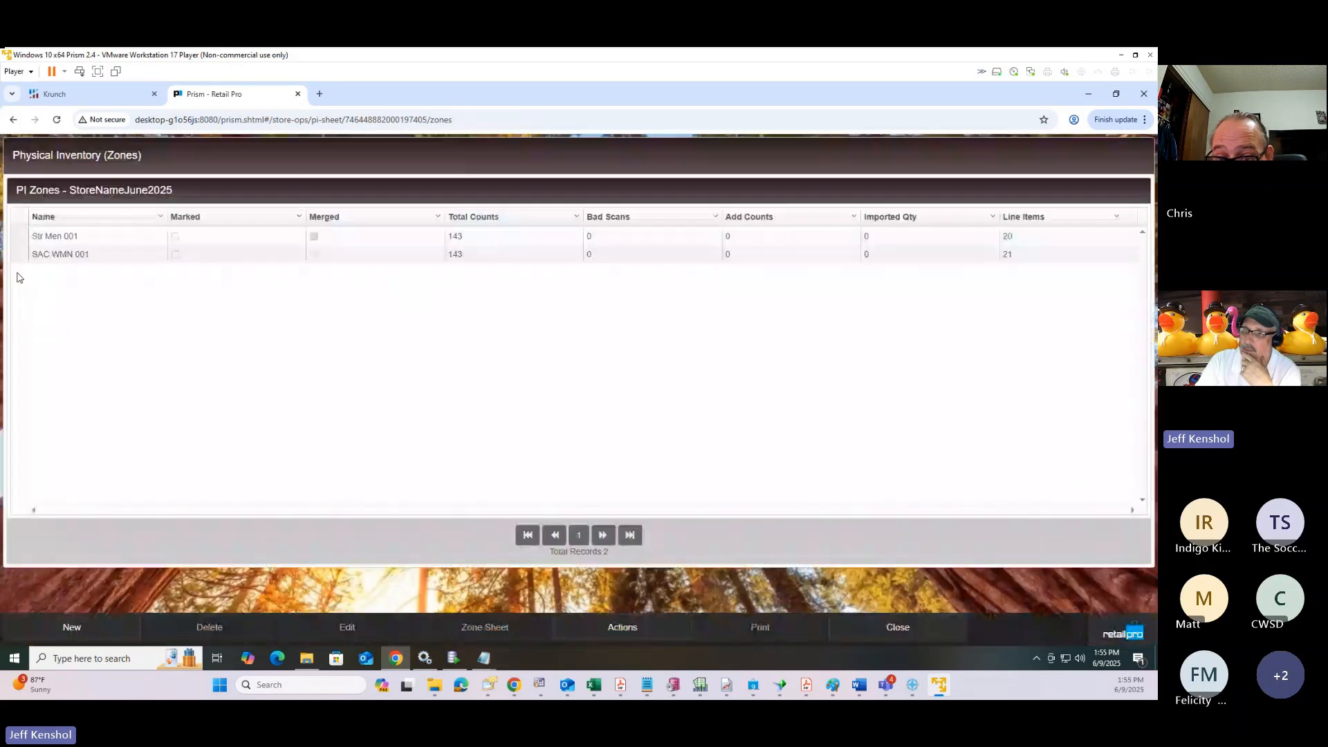
# Step: Mark the SAC WMN 001 zone and merge the marked zone into the store's PI sheet
pyautogui.click(19, 255)
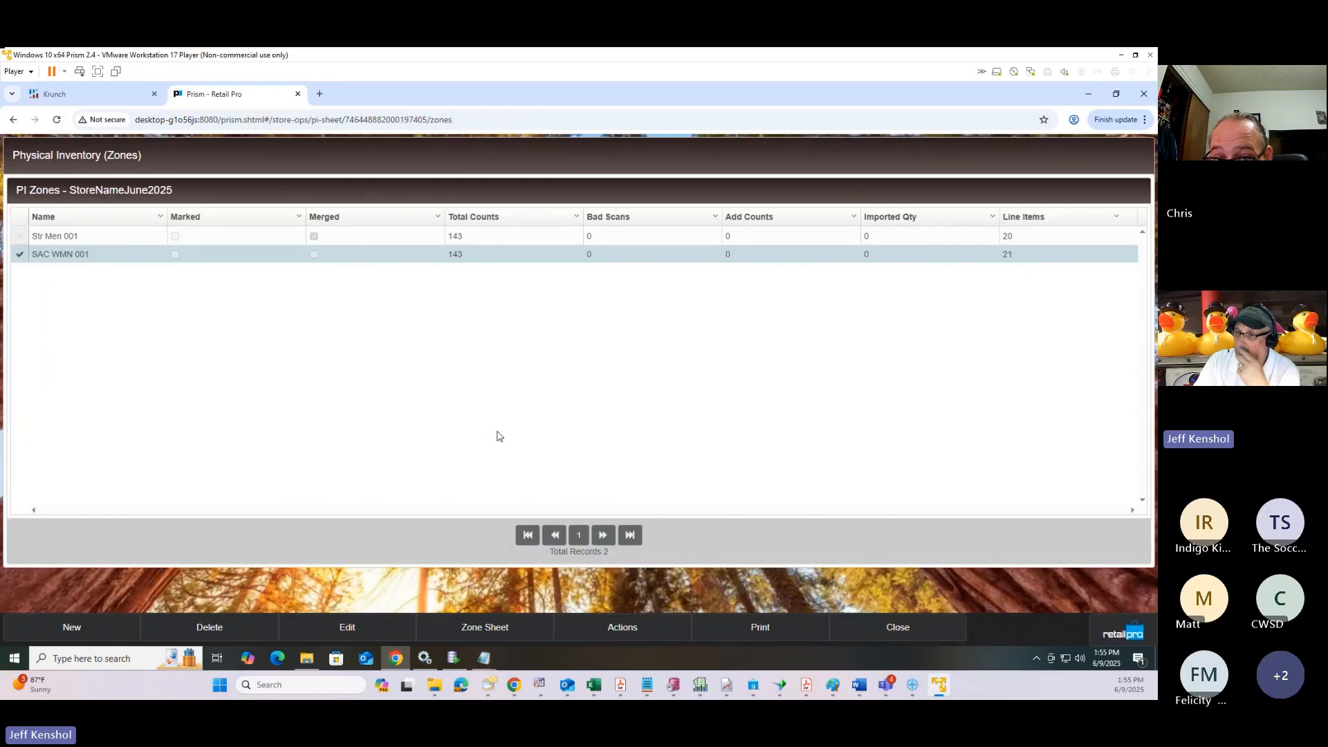
pyautogui.click(654, 635)
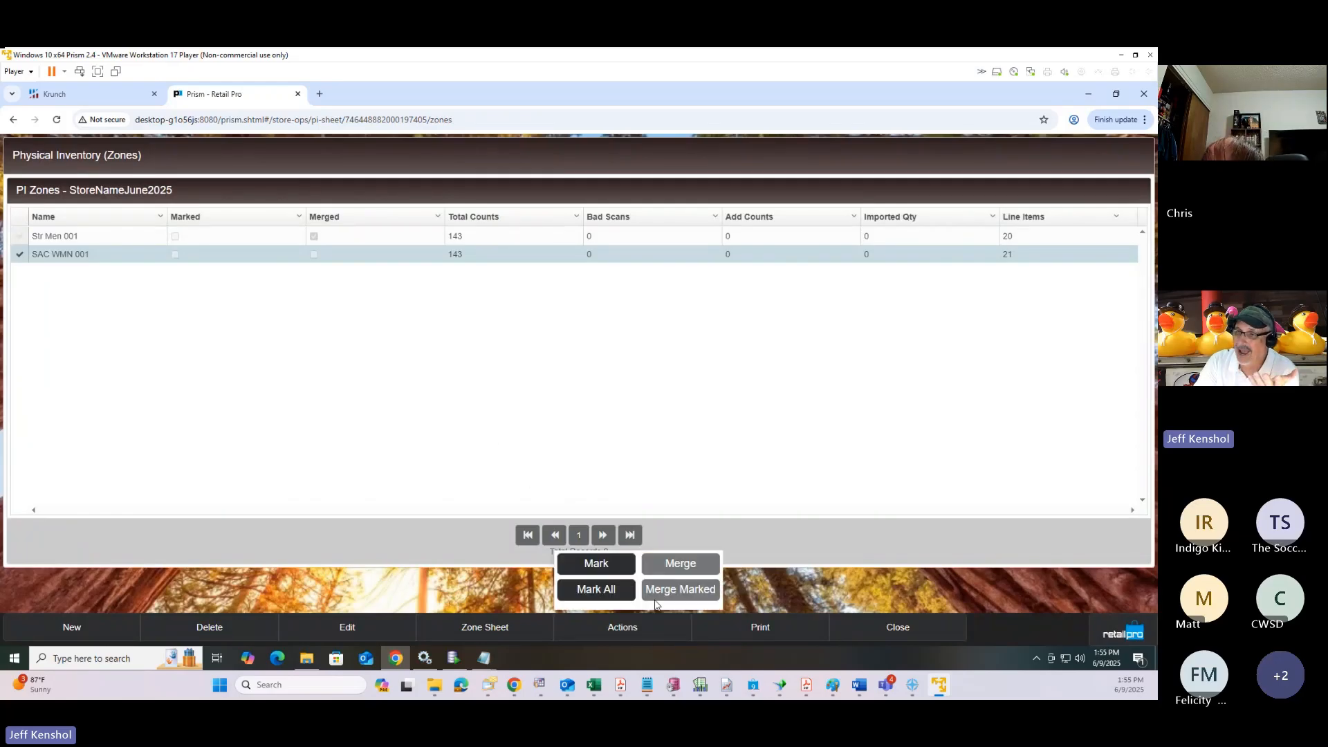
pyautogui.click(592, 564)
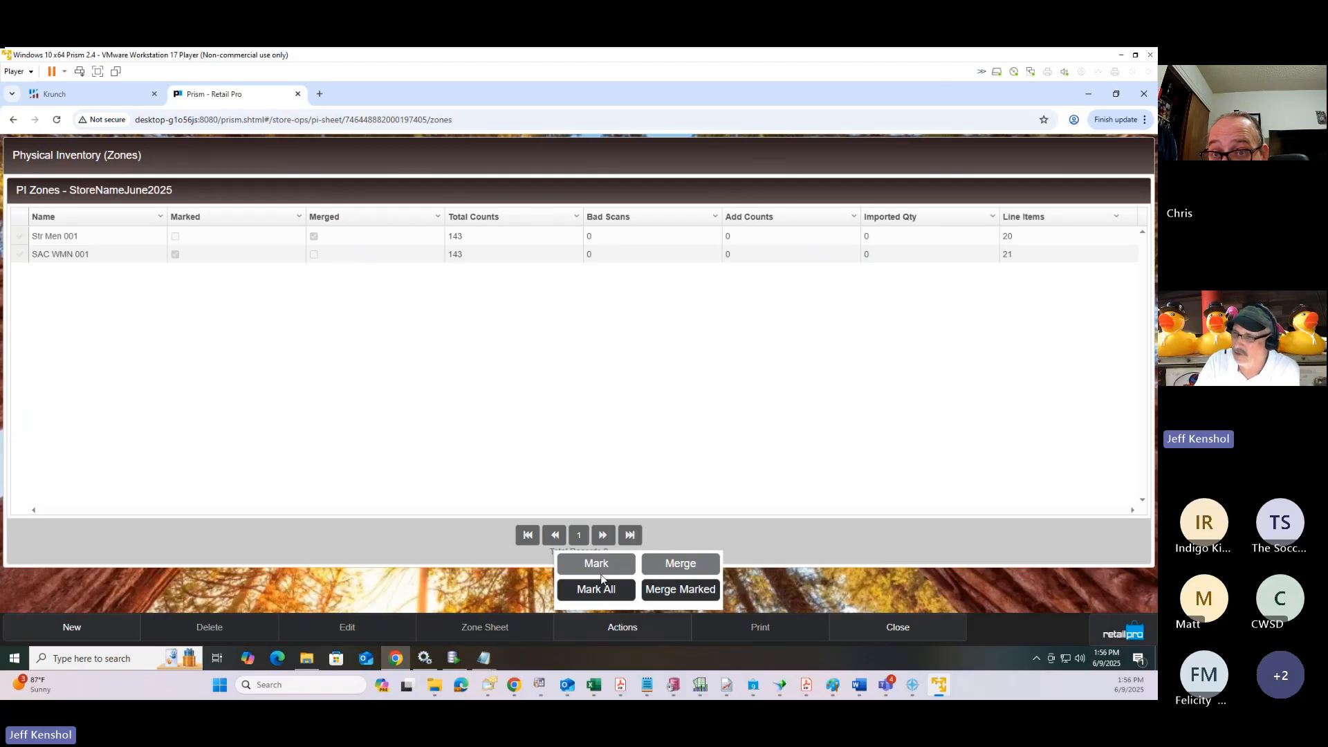
pyautogui.click(682, 592)
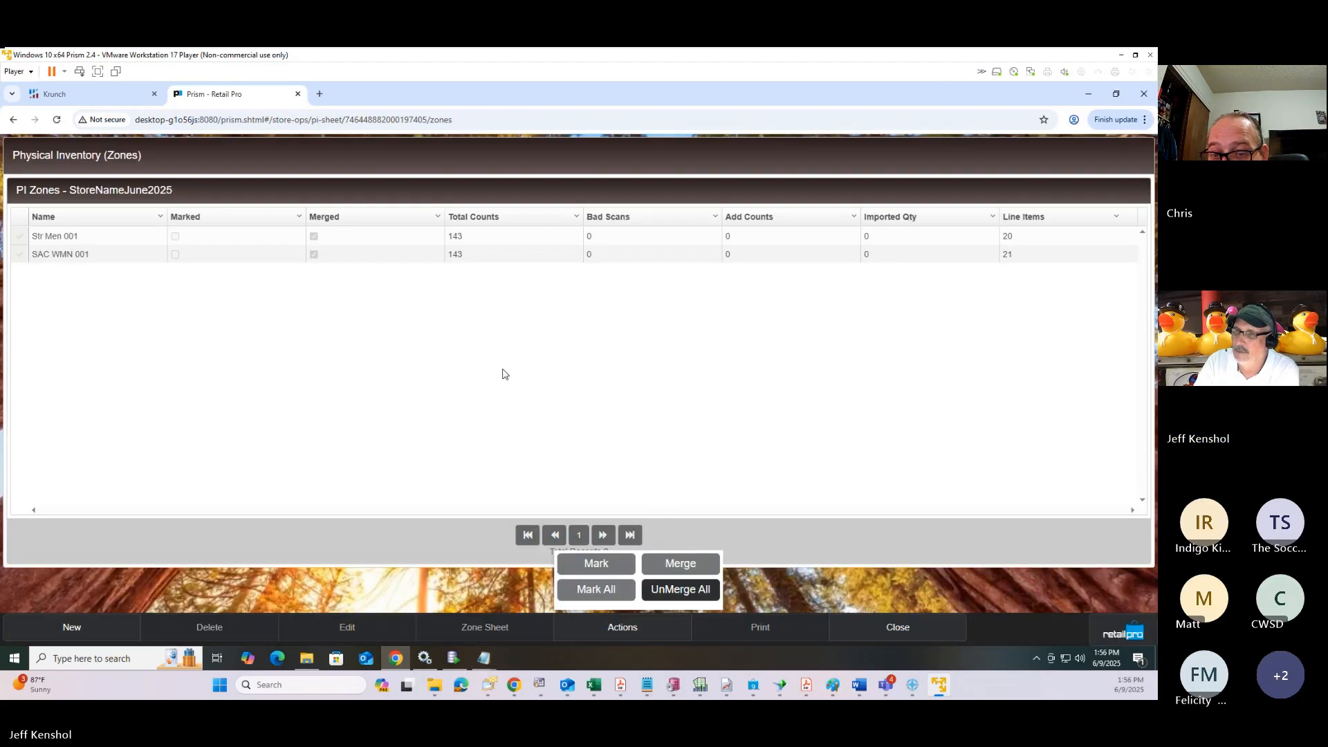
pyautogui.moveTo(636, 503); pyautogui.dragTo(676, 521)
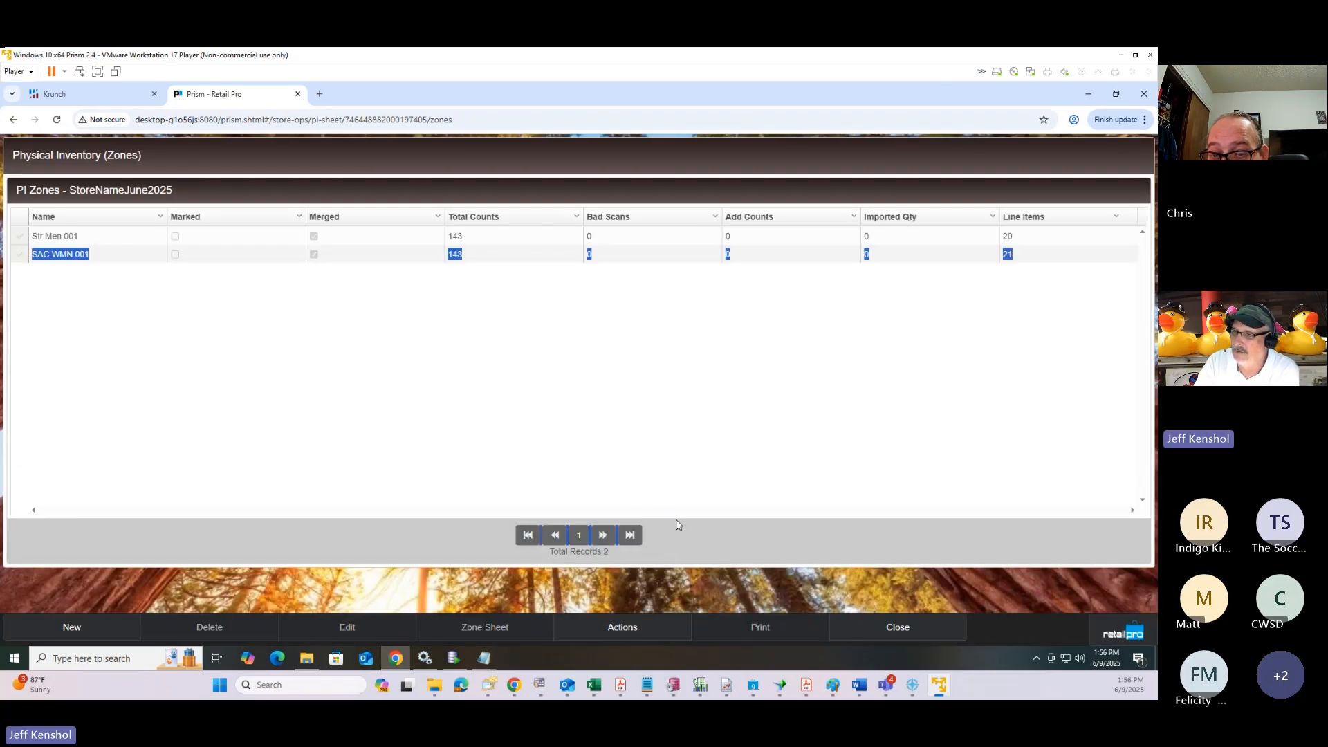
pyautogui.click(389, 392)
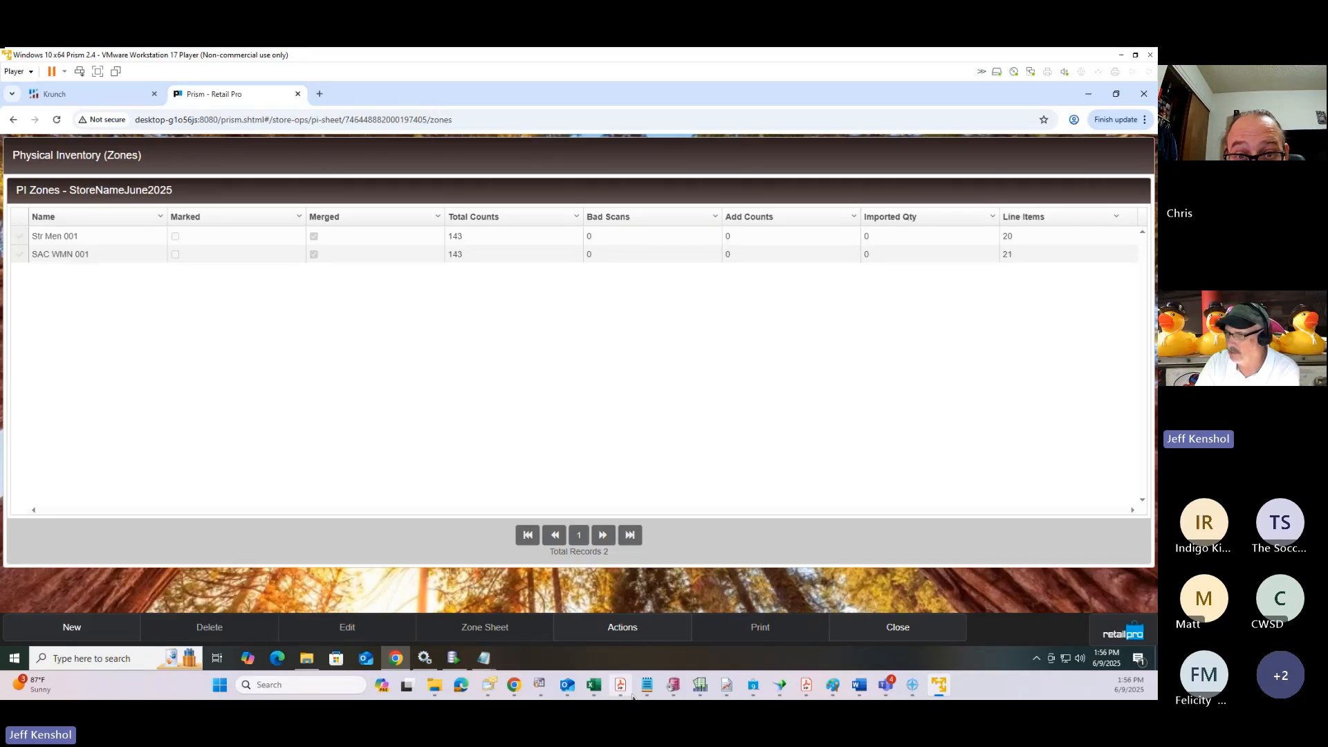
# Step: Bring up the PI StepsPrism.txt notes and highlight the divider line between Count and Discrepancies
pyautogui.moveTo(654, 695)
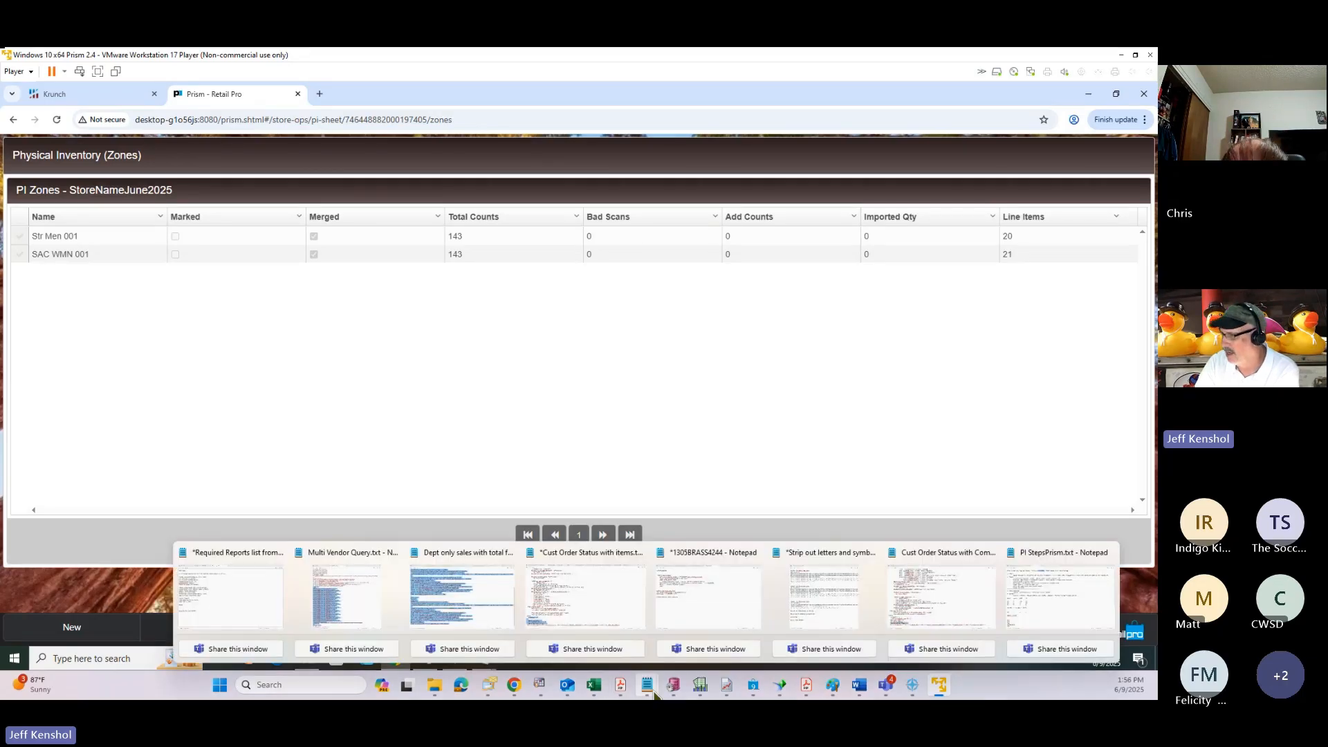
pyautogui.click(1046, 614)
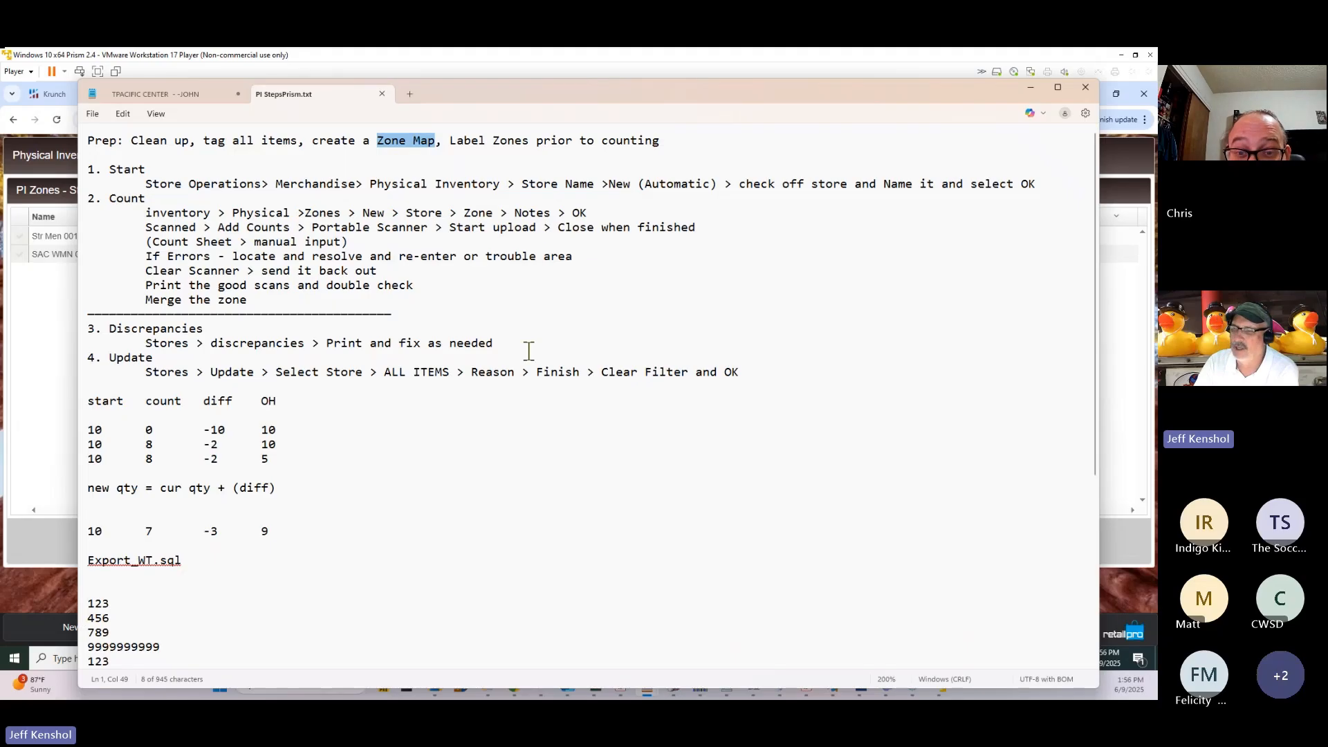
pyautogui.moveTo(399, 315); pyautogui.dragTo(75, 319)
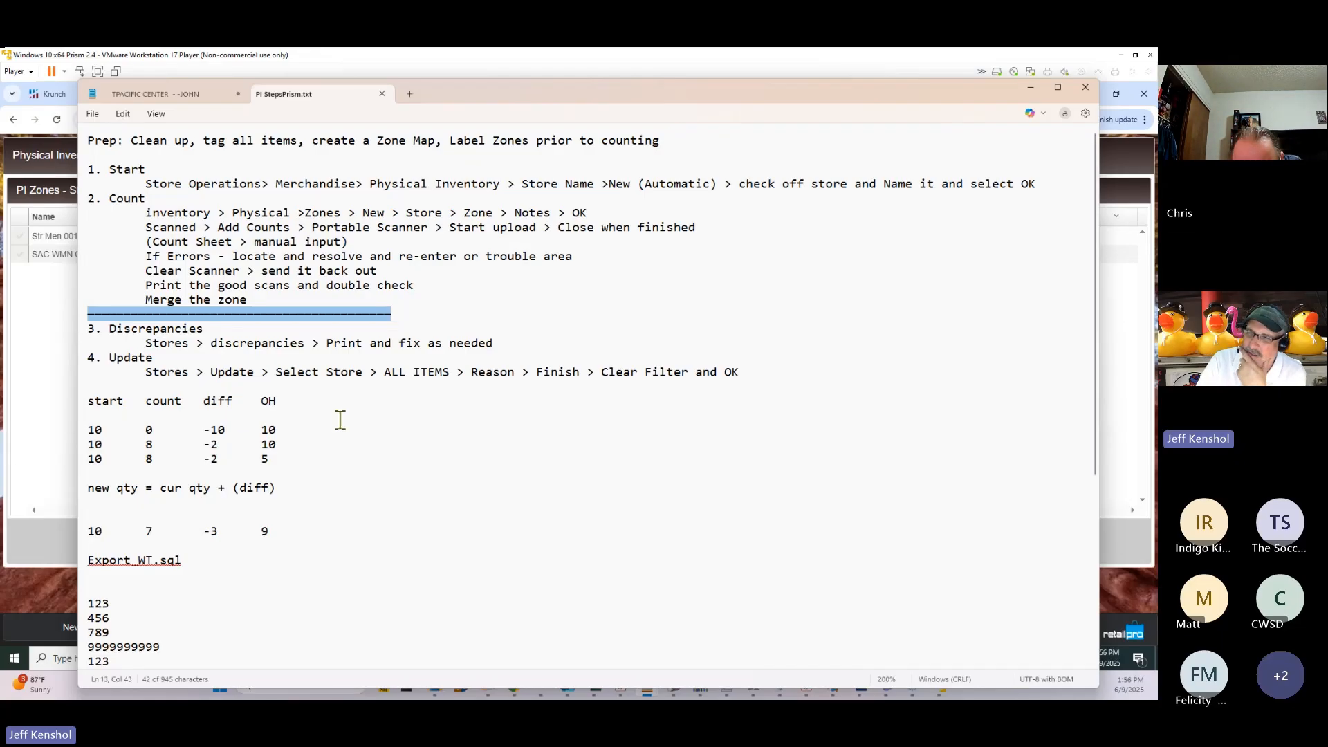
# Step: Highlight the first example row under the start/count/diff/OH headings, including its start, count and diff values one by one
pyautogui.moveTo(312, 429); pyautogui.dragTo(80, 433)
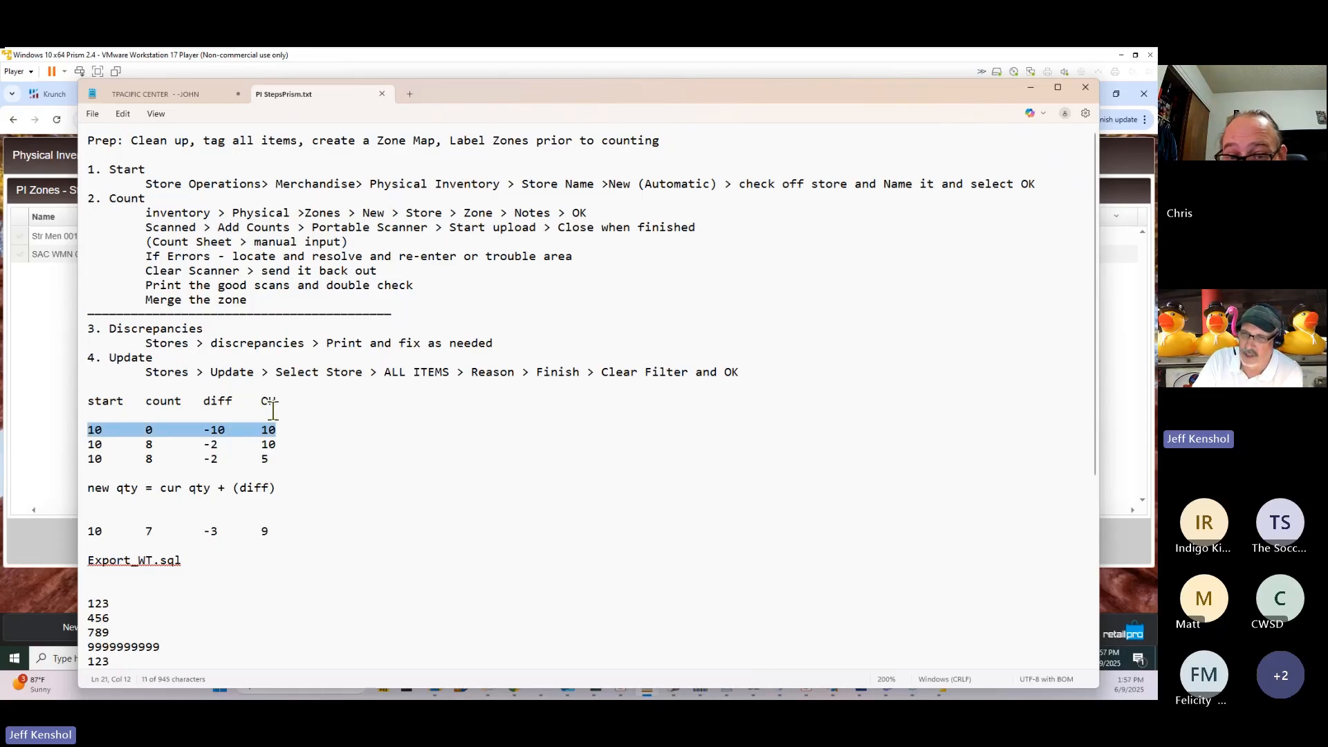
pyautogui.click(104, 429)
pyautogui.moveTo(108, 429); pyautogui.dragTo(83, 430)
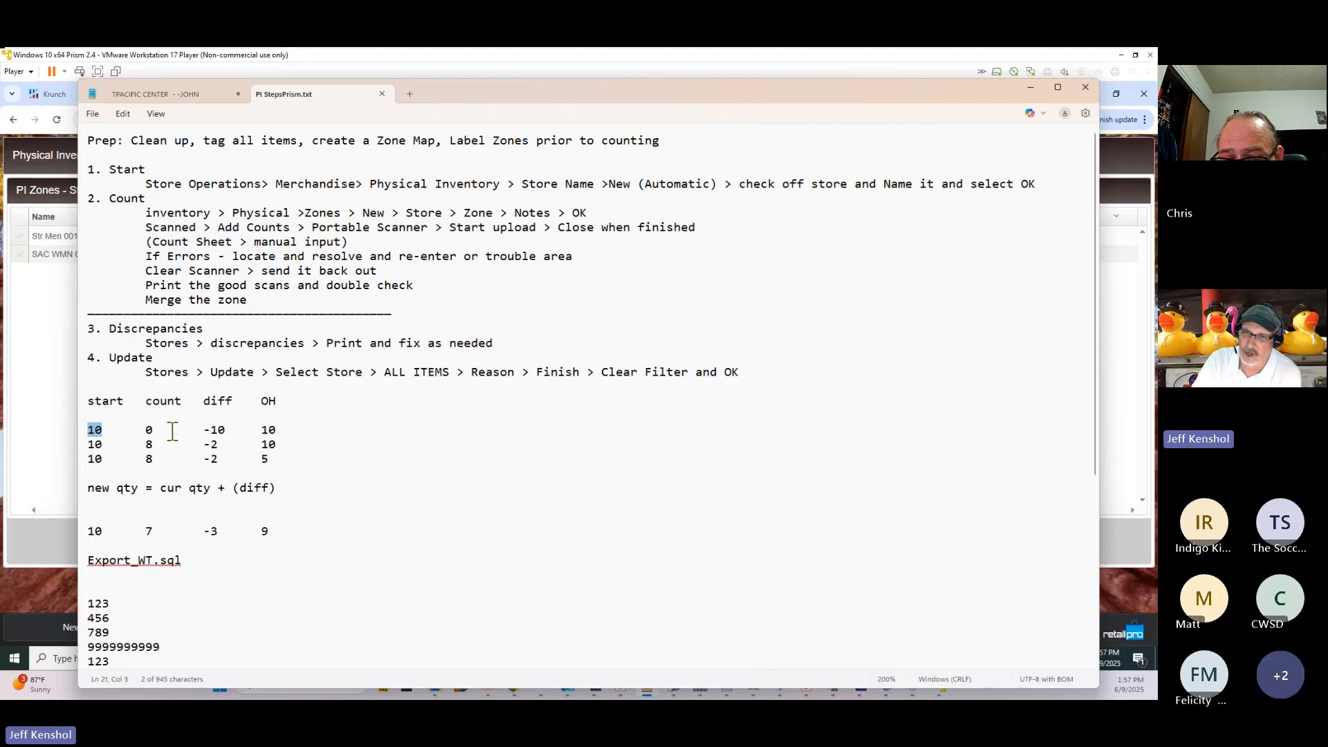
pyautogui.moveTo(158, 430); pyautogui.dragTo(135, 427)
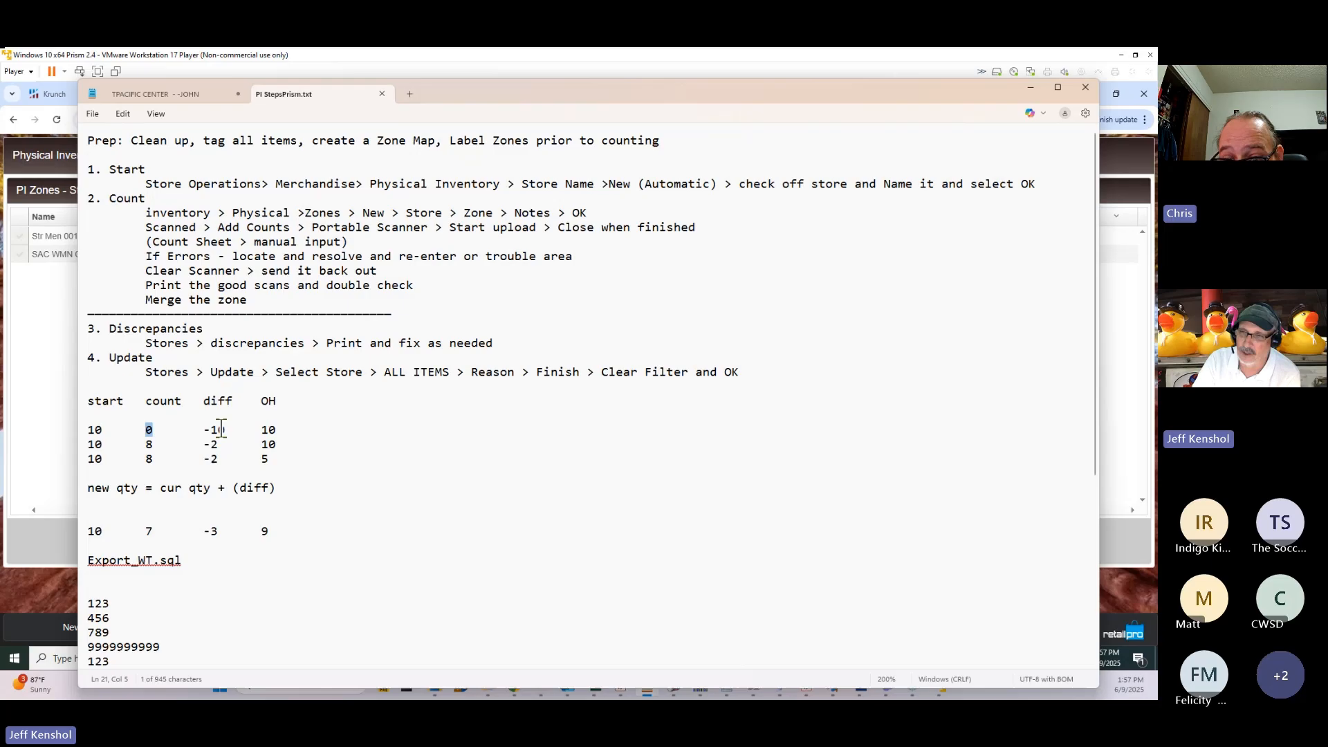
pyautogui.moveTo(228, 430); pyautogui.dragTo(199, 428)
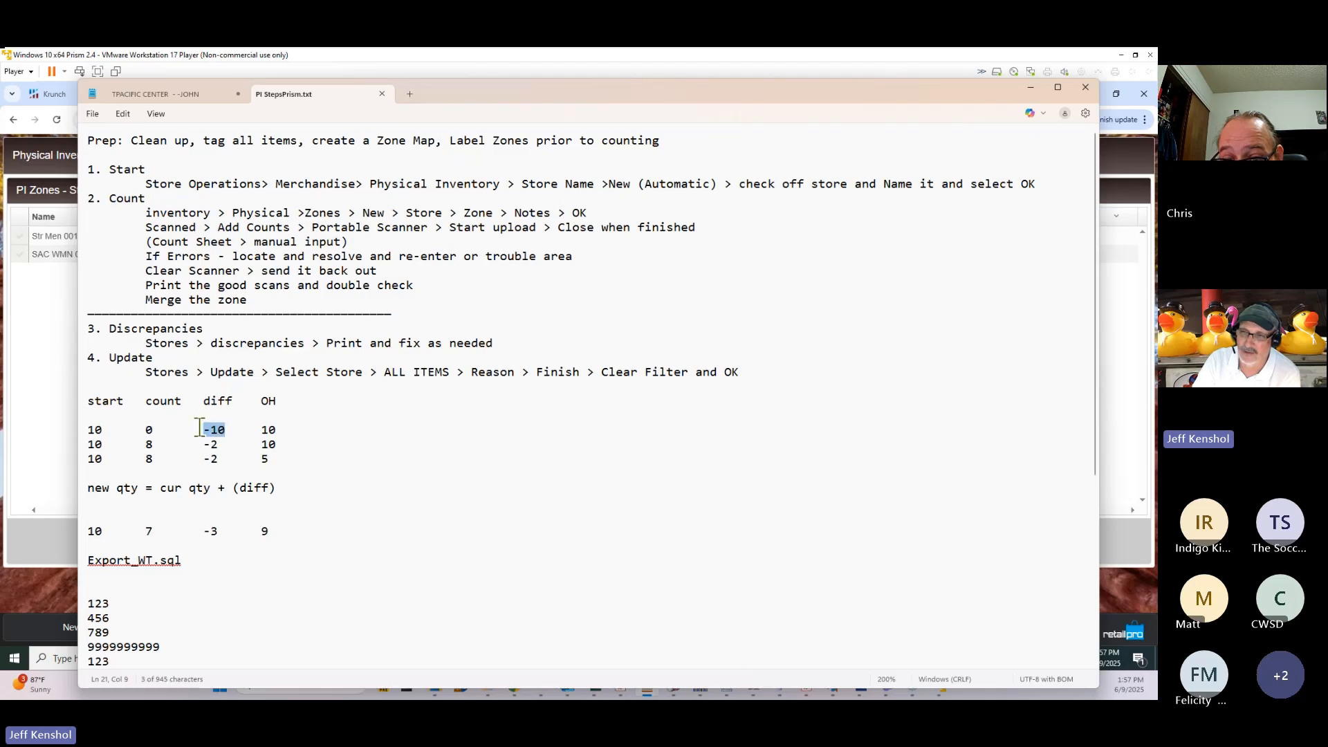
# Step: Examine the second example row's count and diff against the "cur qty" and "(diff)" parts of the new qty formula
pyautogui.doubleClick(148, 445)
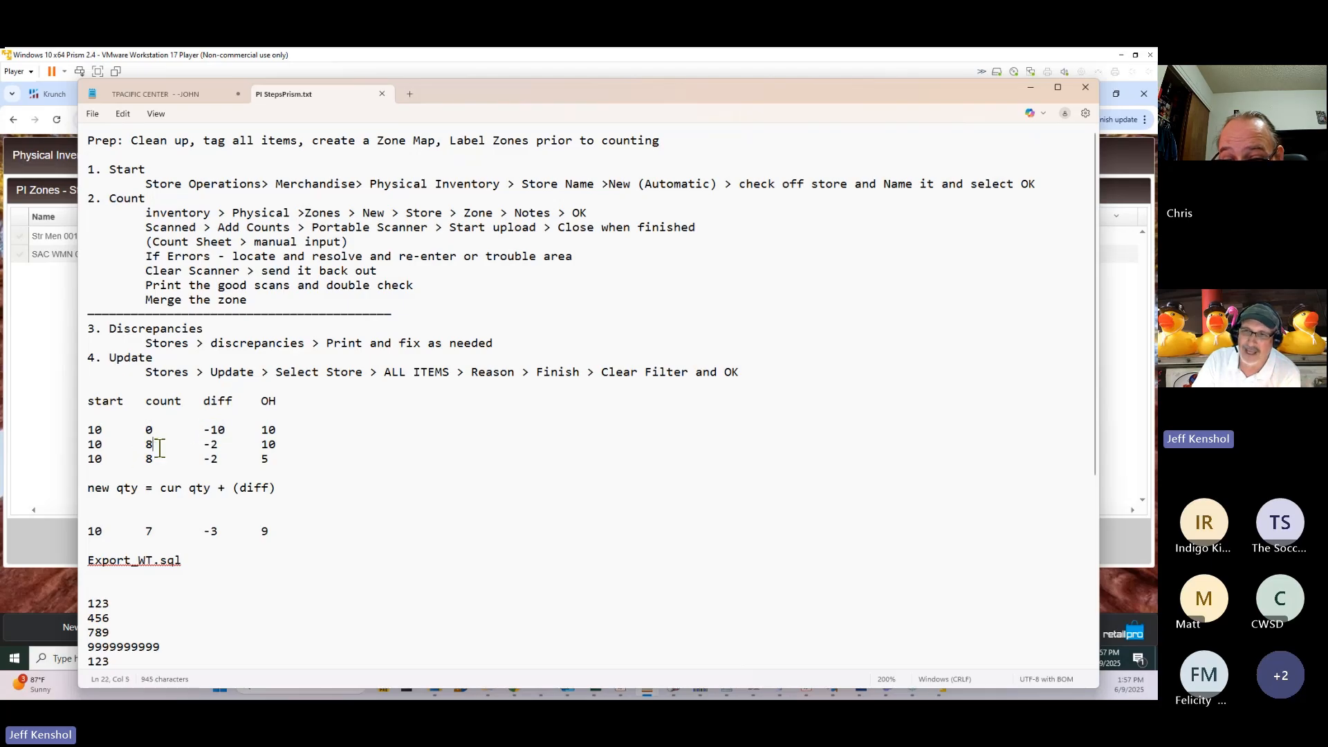
pyautogui.doubleClick(210, 444)
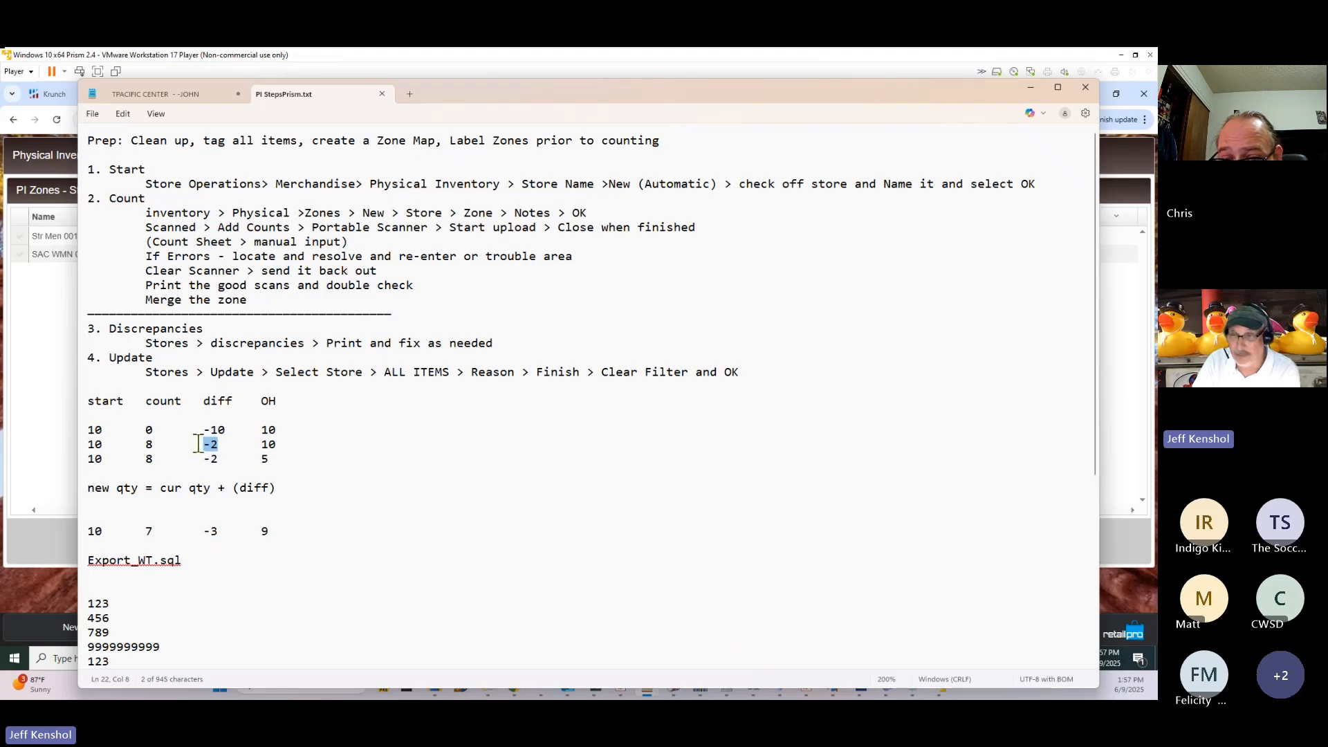
pyautogui.click(147, 443)
pyautogui.doubleClick(147, 444)
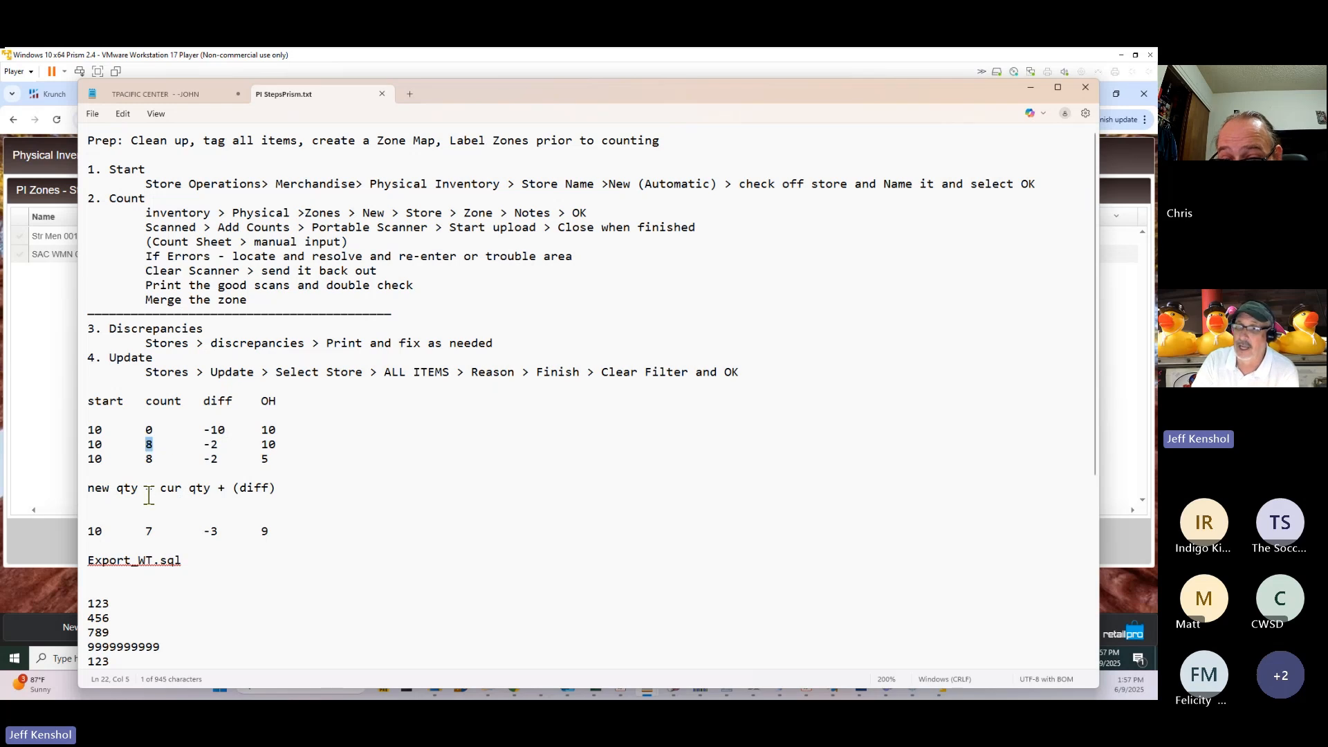
pyautogui.moveTo(204, 489); pyautogui.dragTo(161, 490)
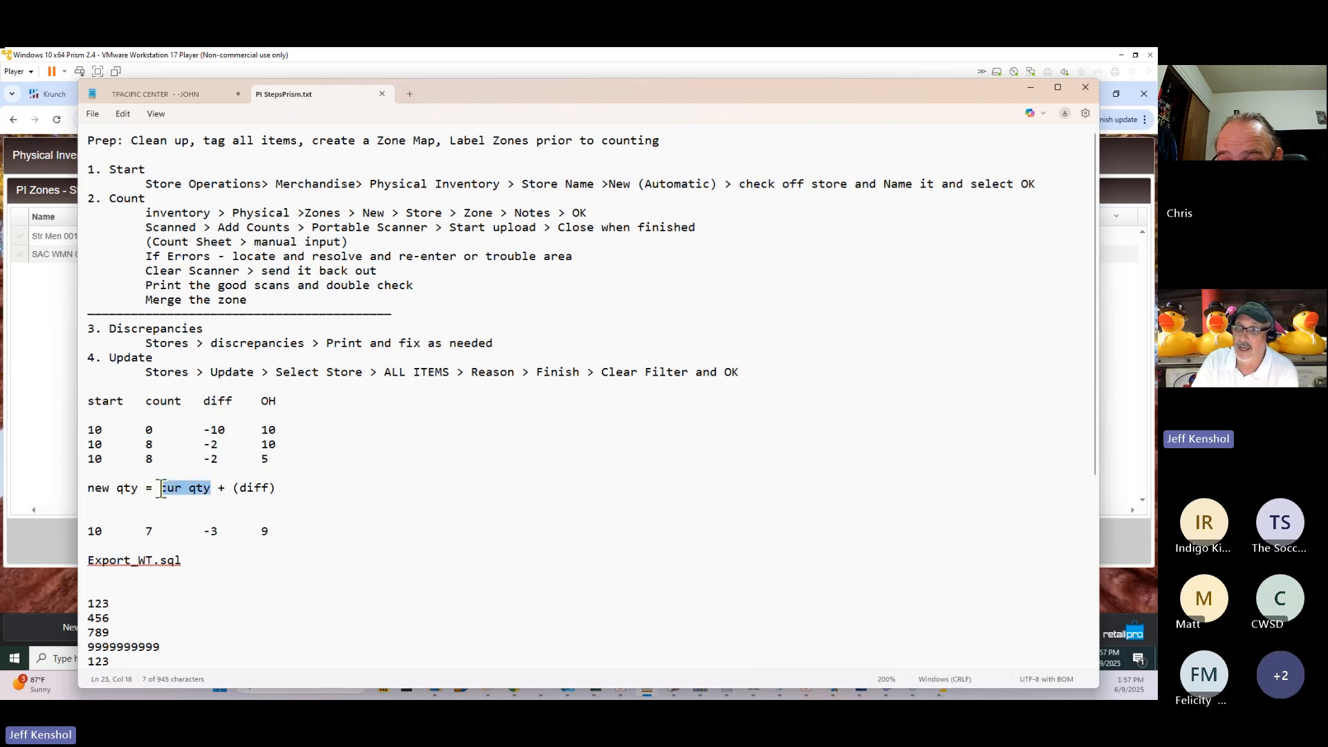
pyautogui.moveTo(277, 489); pyautogui.dragTo(229, 490)
pyautogui.moveTo(277, 445); pyautogui.dragTo(200, 446)
pyautogui.click(221, 445)
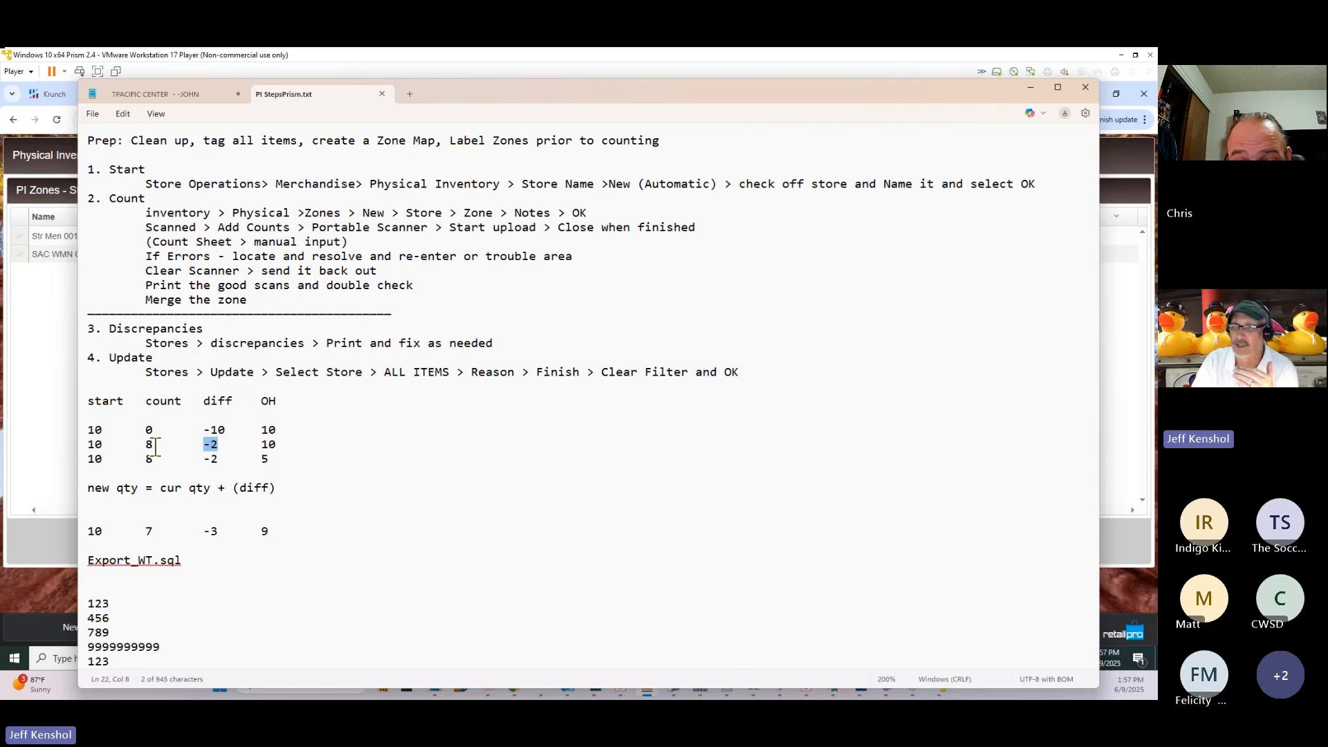
# Step: Point out the third example row's OH and count values and highlight its diff
pyautogui.click(285, 457)
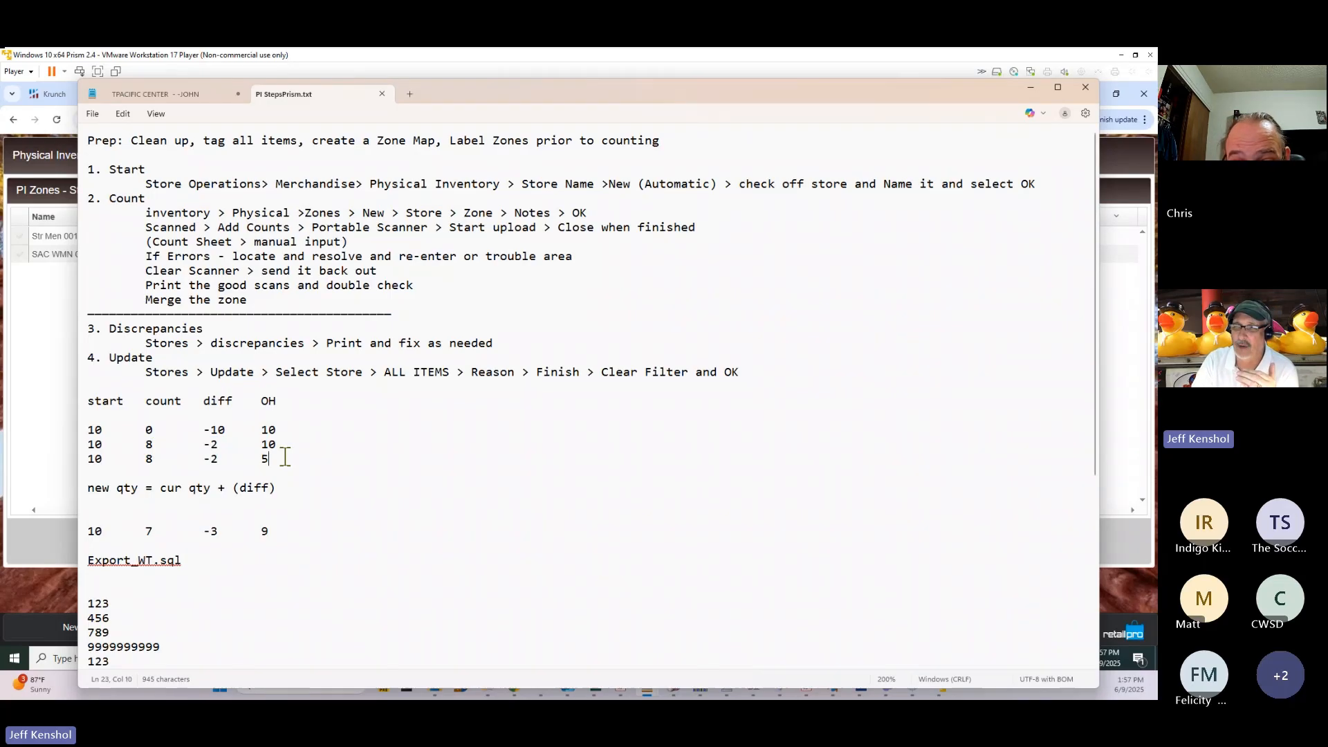
pyautogui.doubleClick(148, 458)
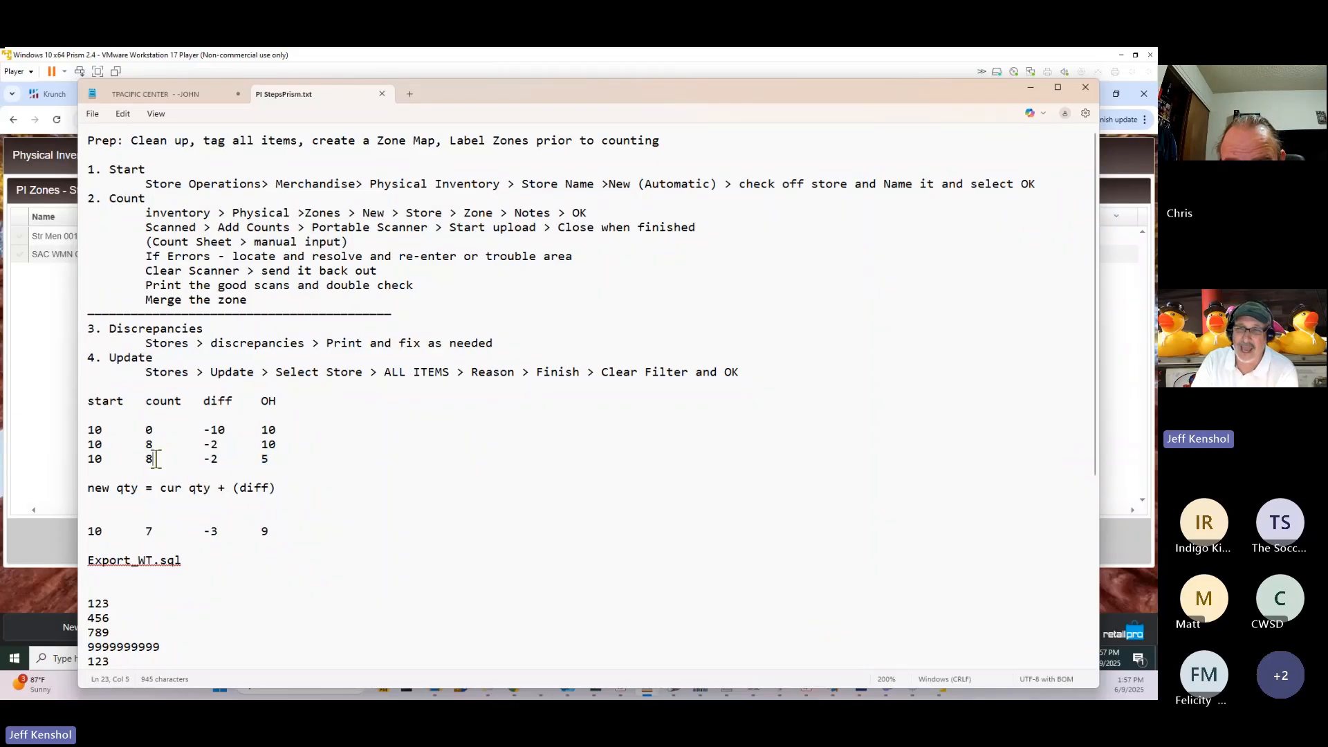
pyautogui.click(265, 460)
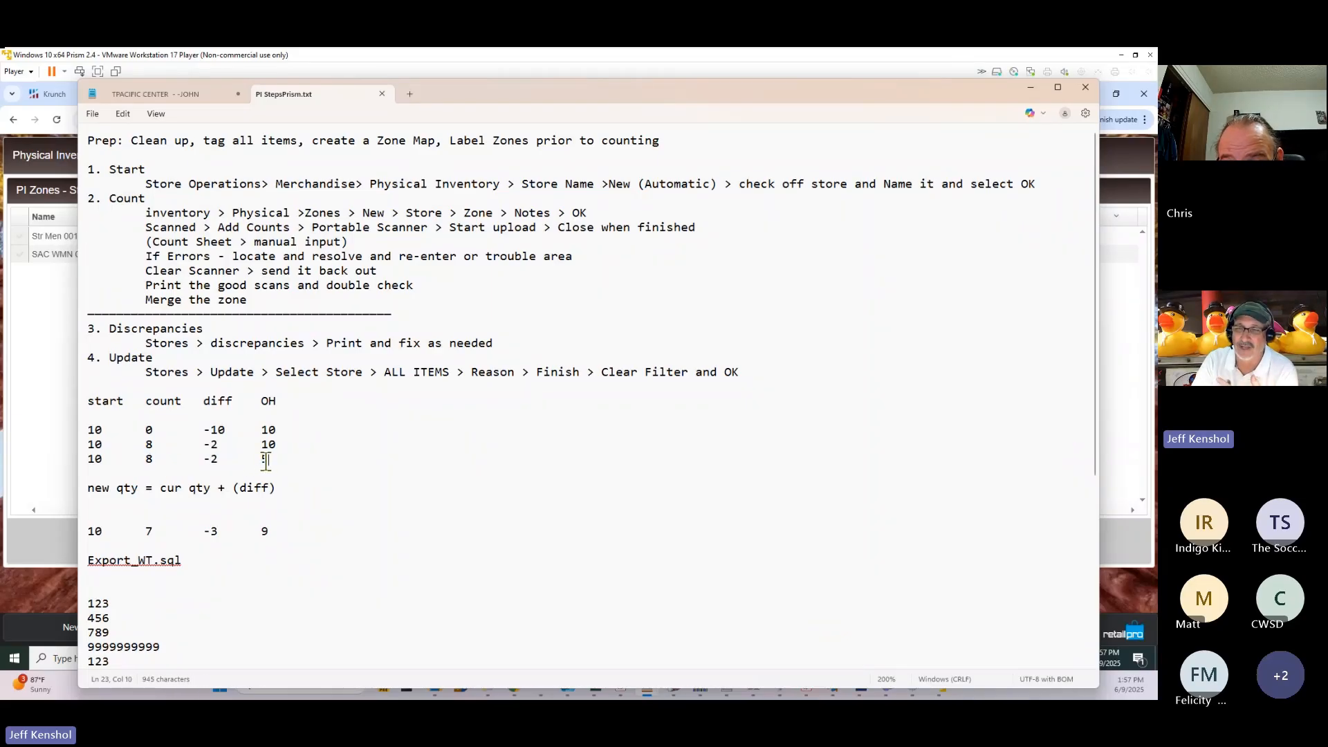
pyautogui.moveTo(219, 460); pyautogui.dragTo(204, 460)
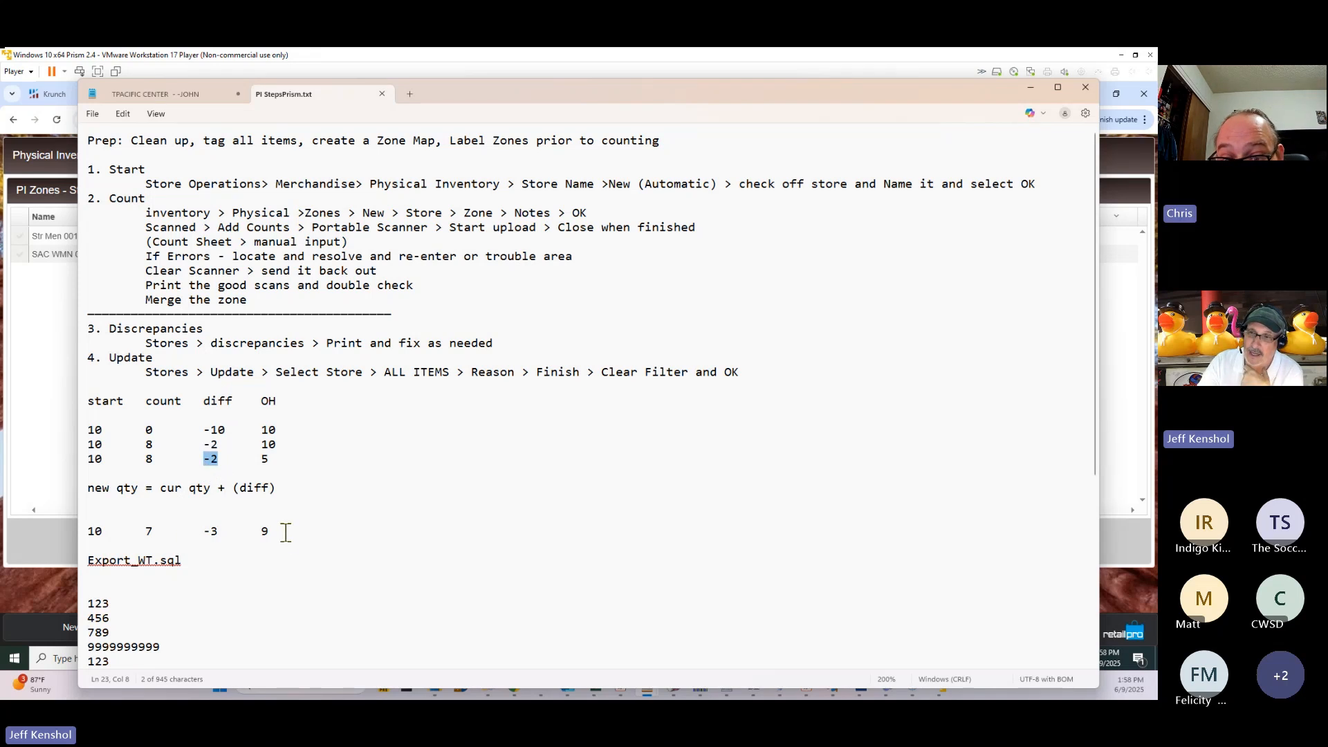
# Step: Compare the example row below the formula with the third row's count, value by value, and highlight the divider above Discrepancies
pyautogui.moveTo(286, 532); pyautogui.dragTo(86, 532)
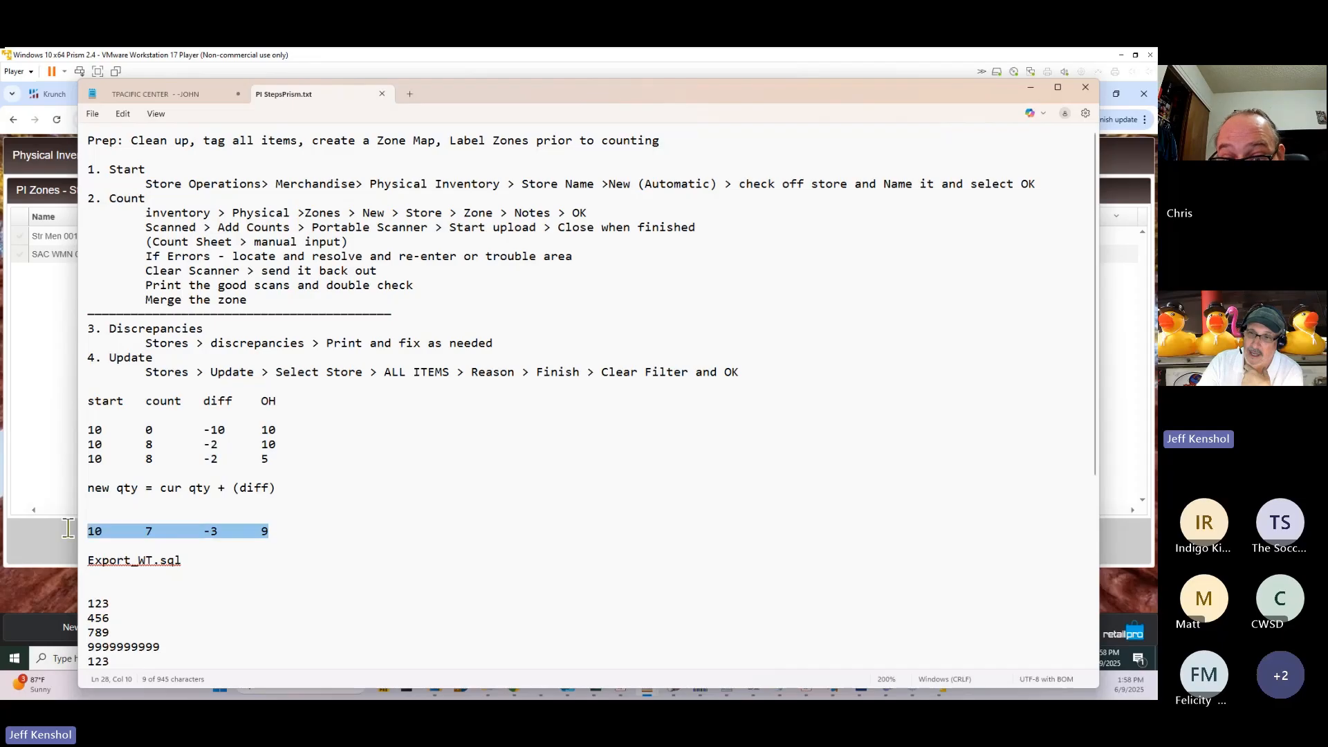
pyautogui.doubleClick(149, 459)
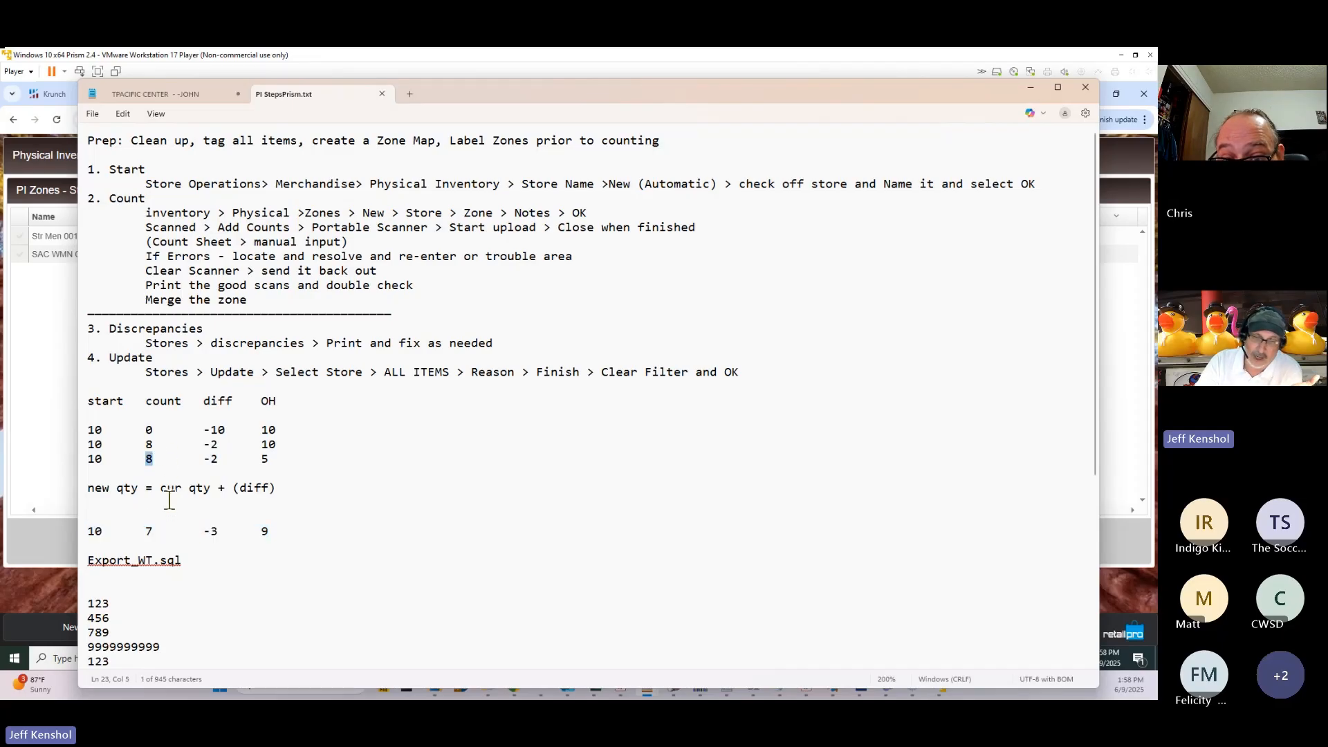
pyautogui.moveTo(154, 534)
pyautogui.mouseDown()
pyautogui.moveTo(128, 540)
pyautogui.moveTo(142, 533)
pyautogui.mouseUp()
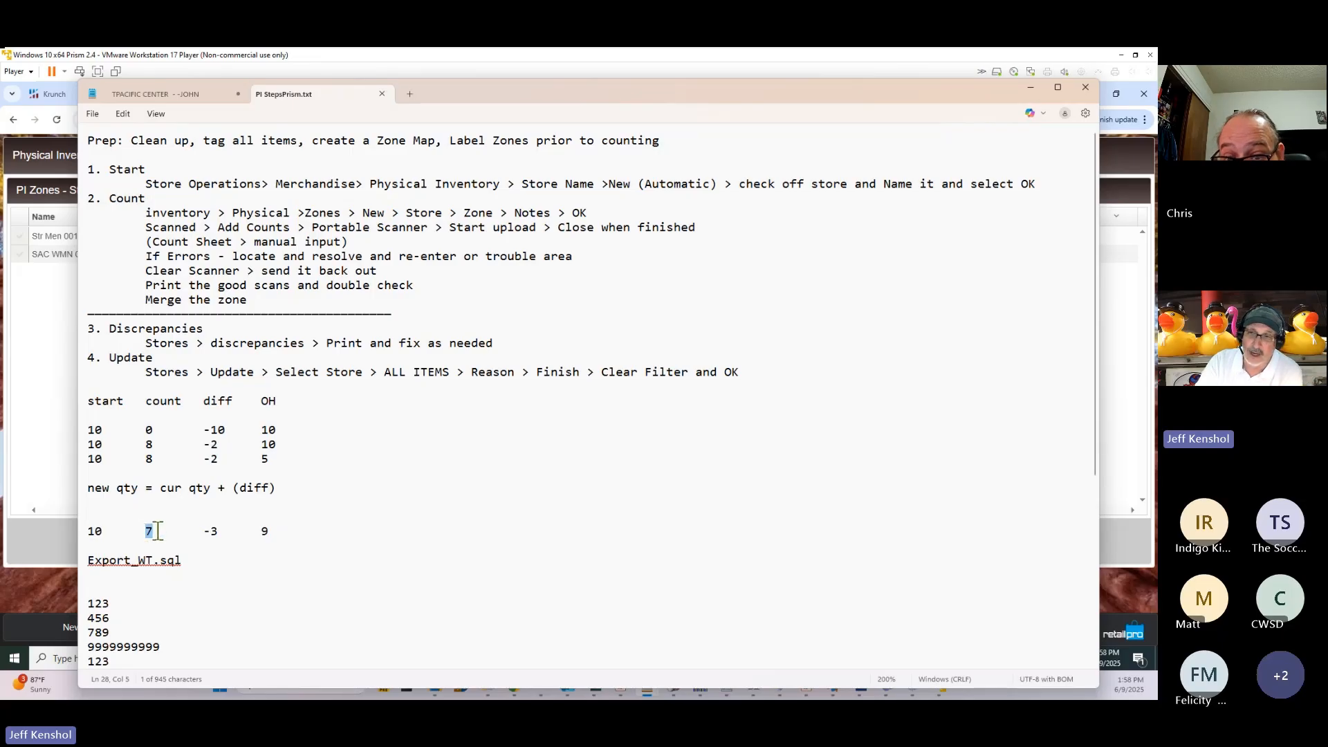
pyautogui.doubleClick(214, 532)
pyautogui.doubleClick(264, 532)
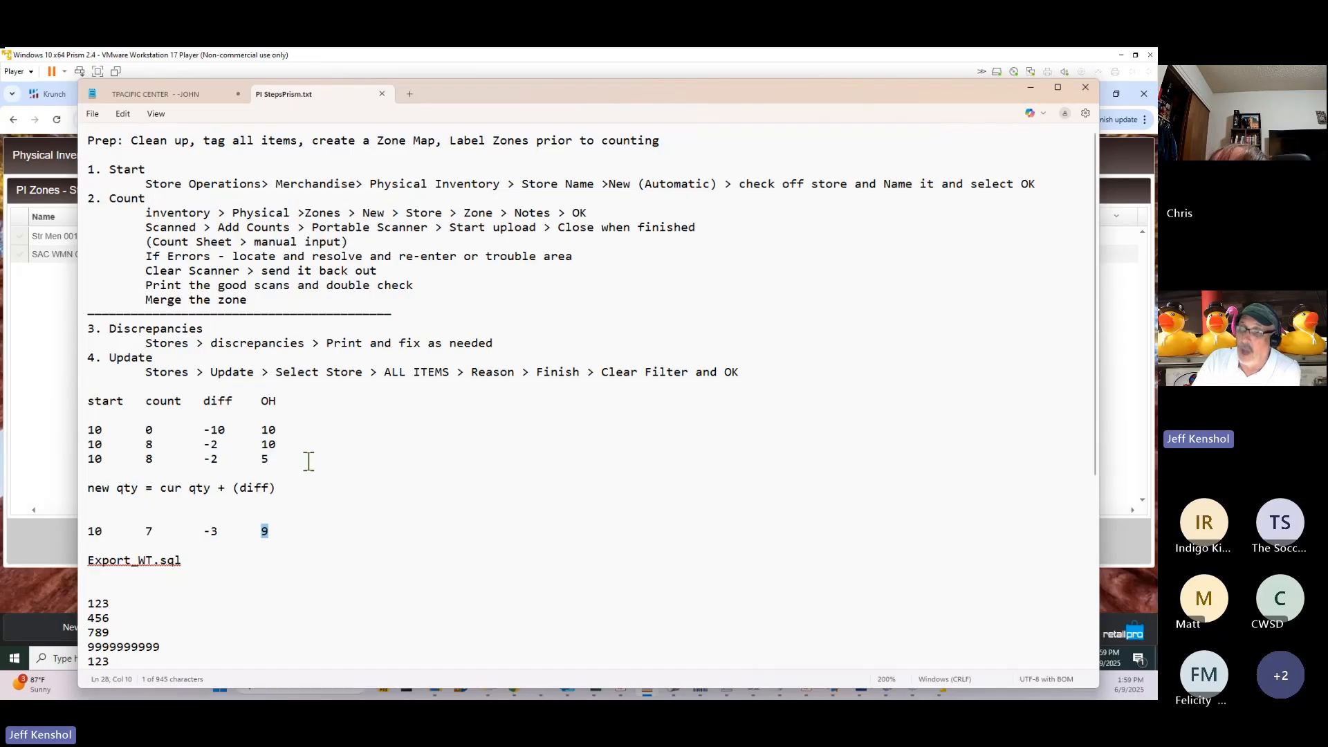
pyautogui.moveTo(404, 312); pyautogui.dragTo(78, 321)
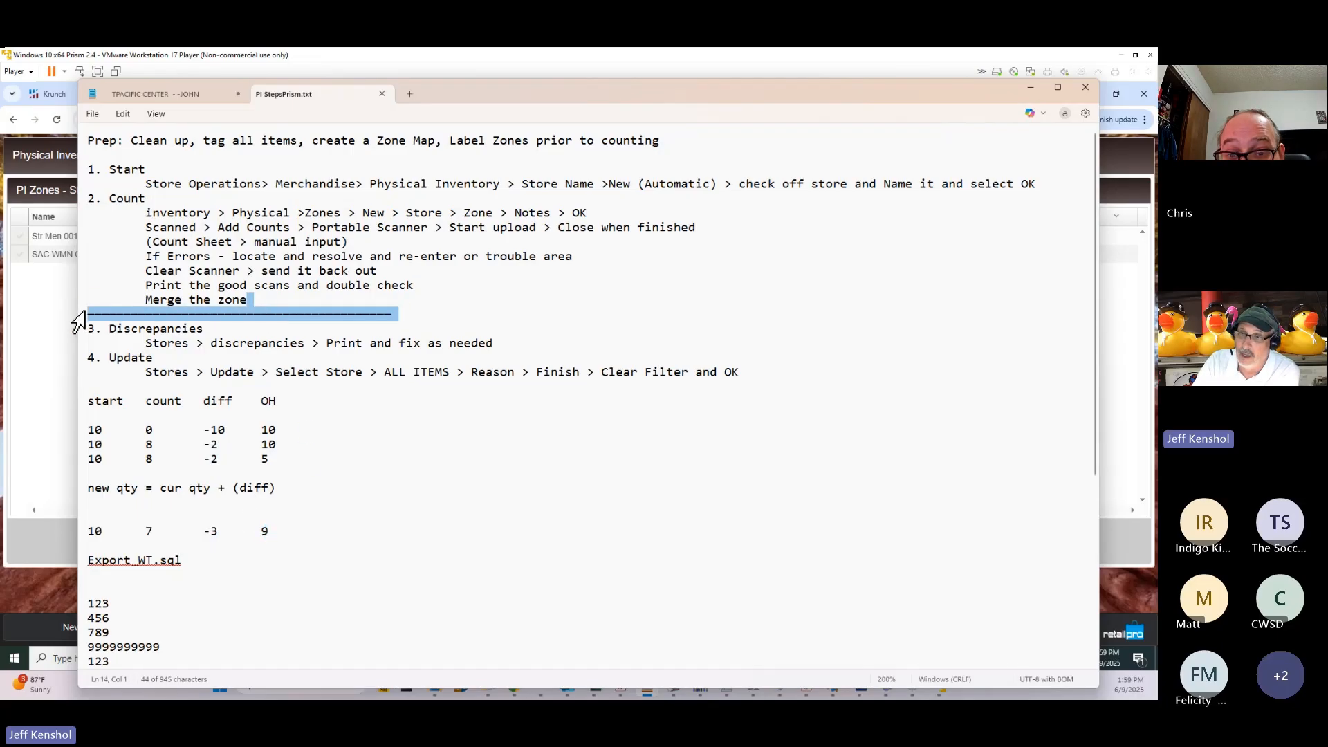
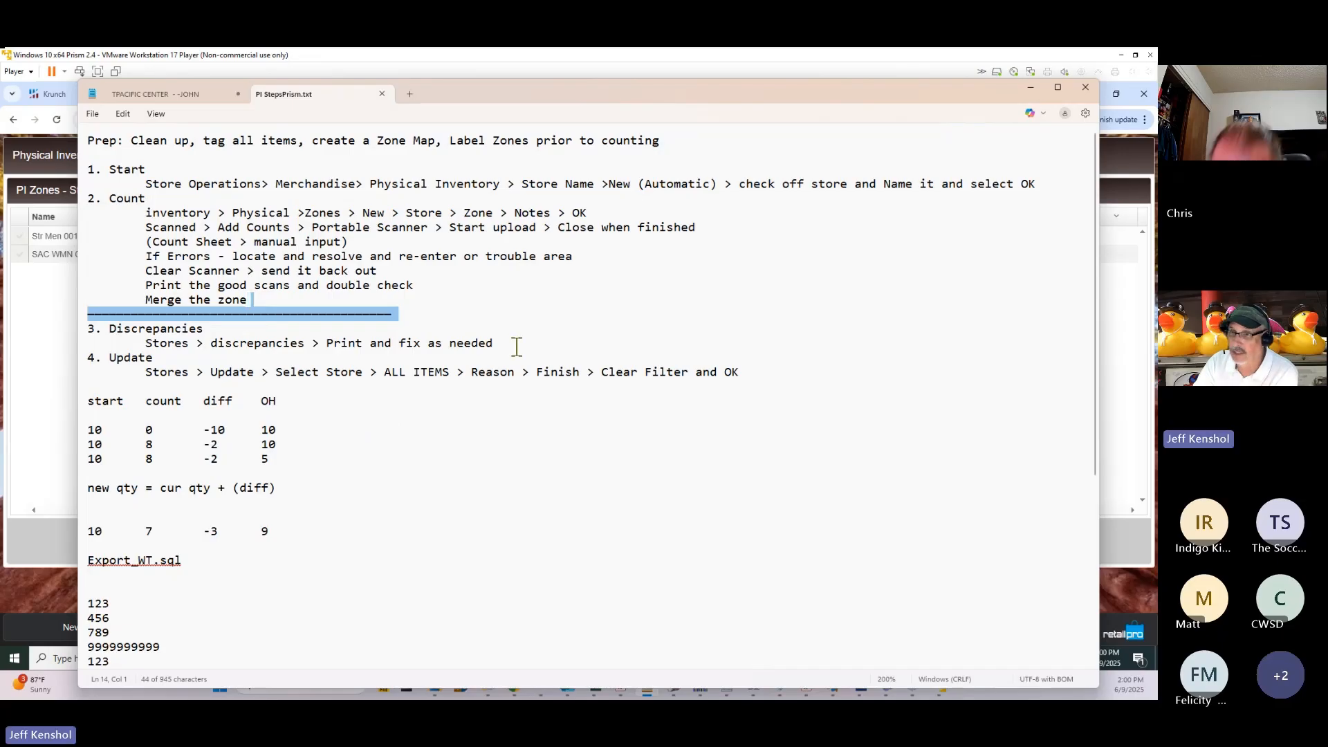
# Step: Highlight the whole Discrepancies section in the physical inventory notes, followed by its heading word
pyautogui.moveTo(512, 344); pyautogui.dragTo(74, 335)
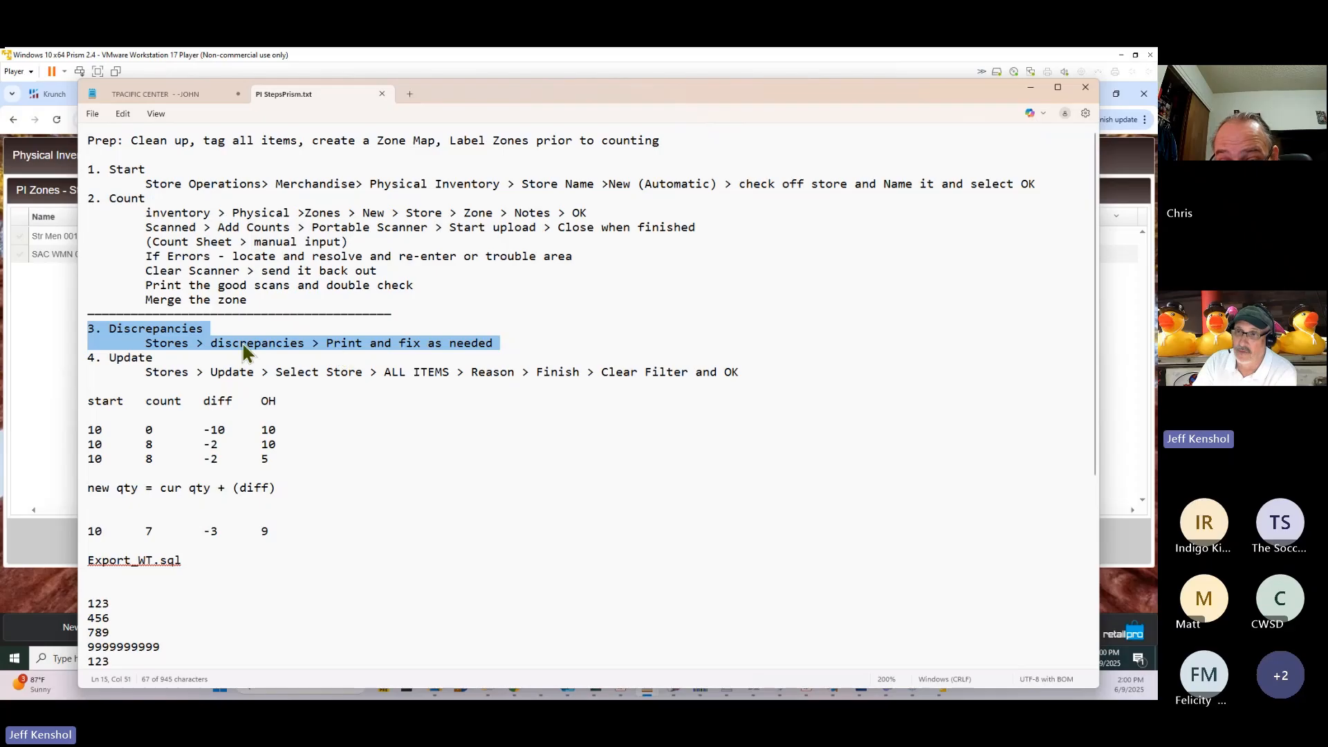
pyautogui.click(228, 328)
pyautogui.doubleClick(156, 328)
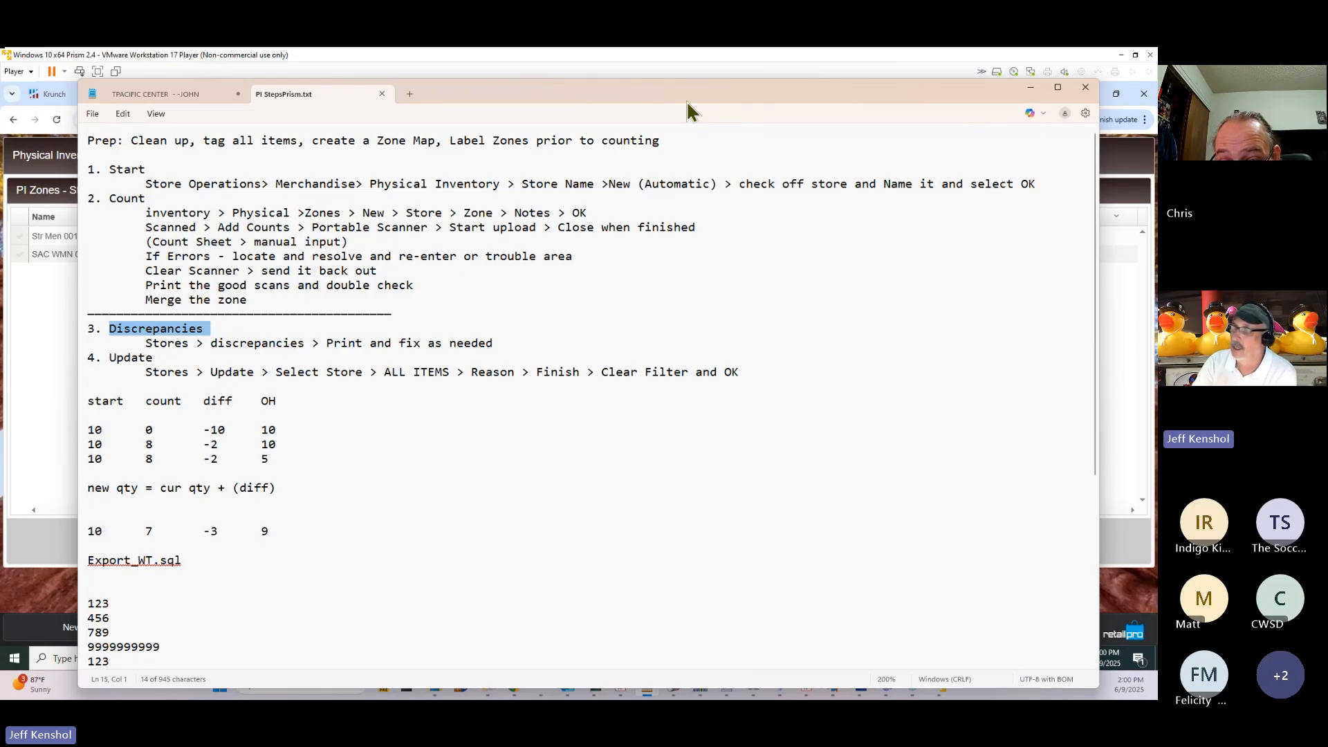
# Step: Move the notes out of the way, leave the zone list, and show the HOPE FREMONT sheet's discrepancy list
pyautogui.moveTo(616, 89); pyautogui.dragTo(1157, 96)
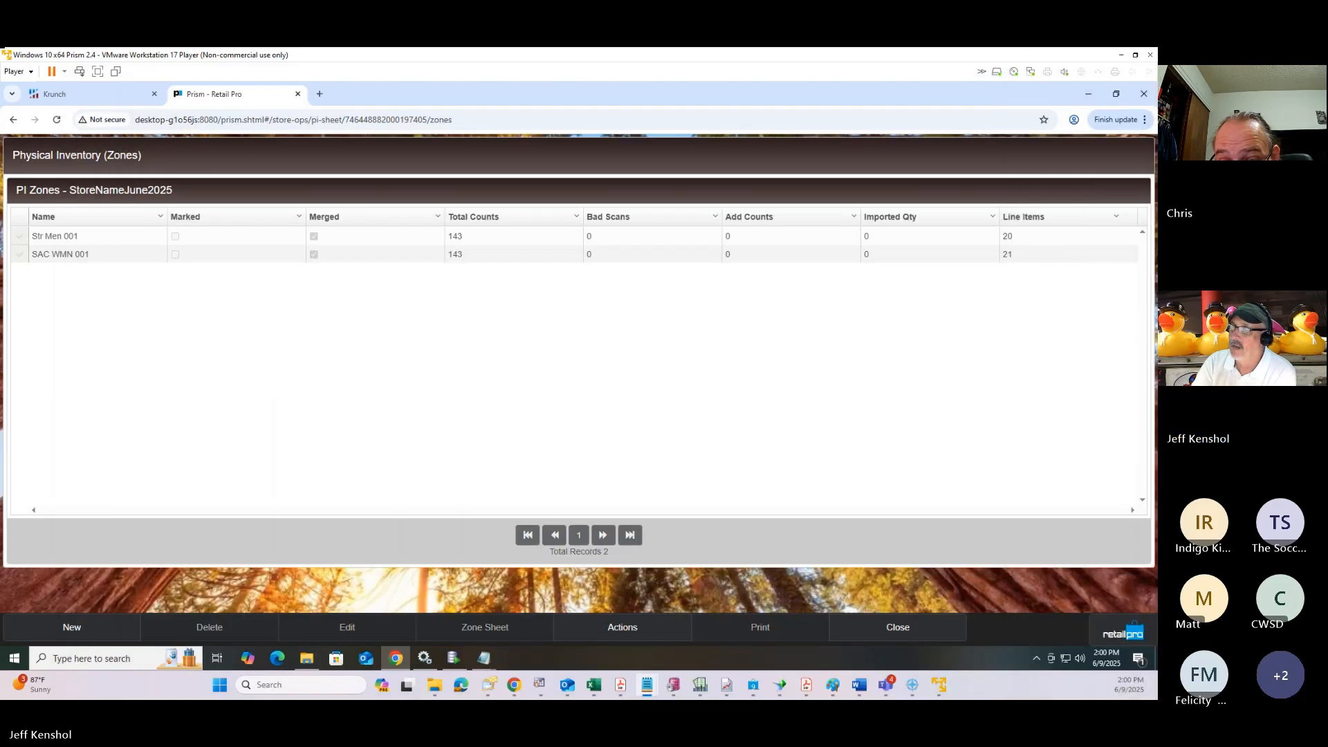
pyautogui.click(898, 629)
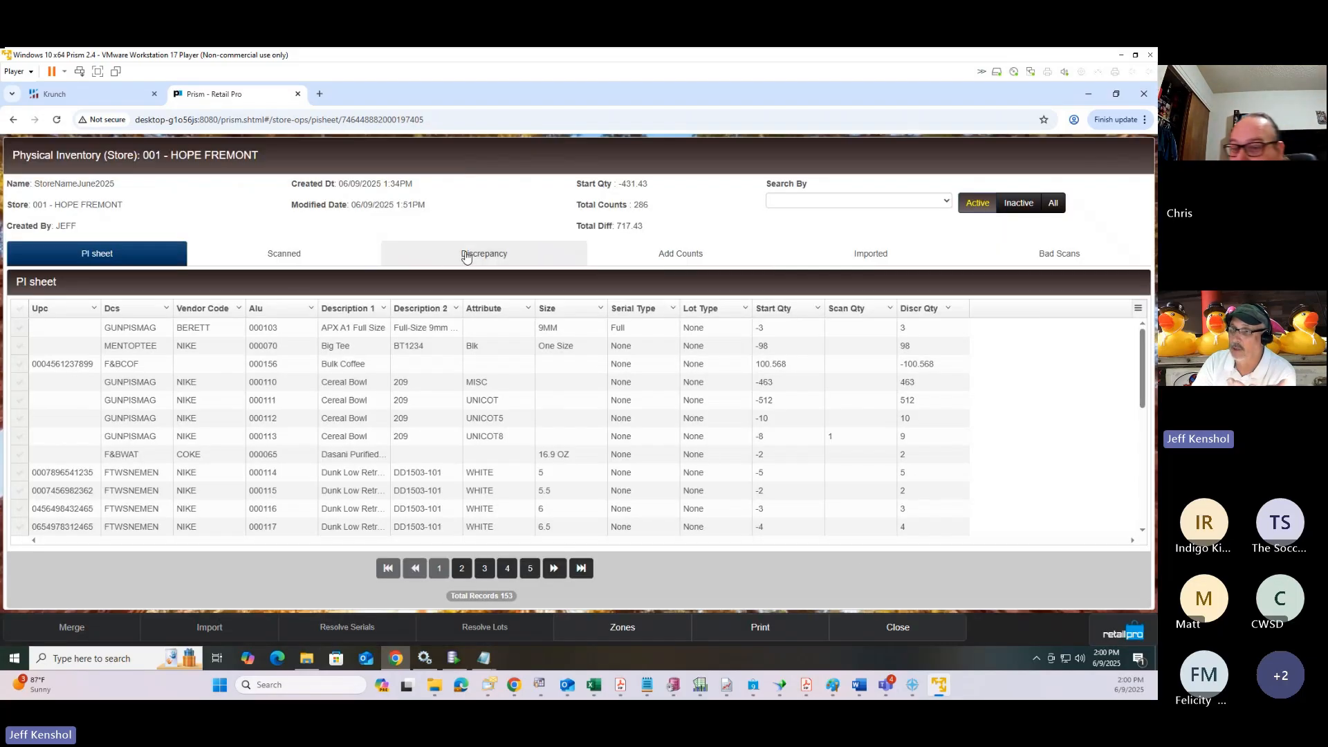
pyautogui.click(467, 255)
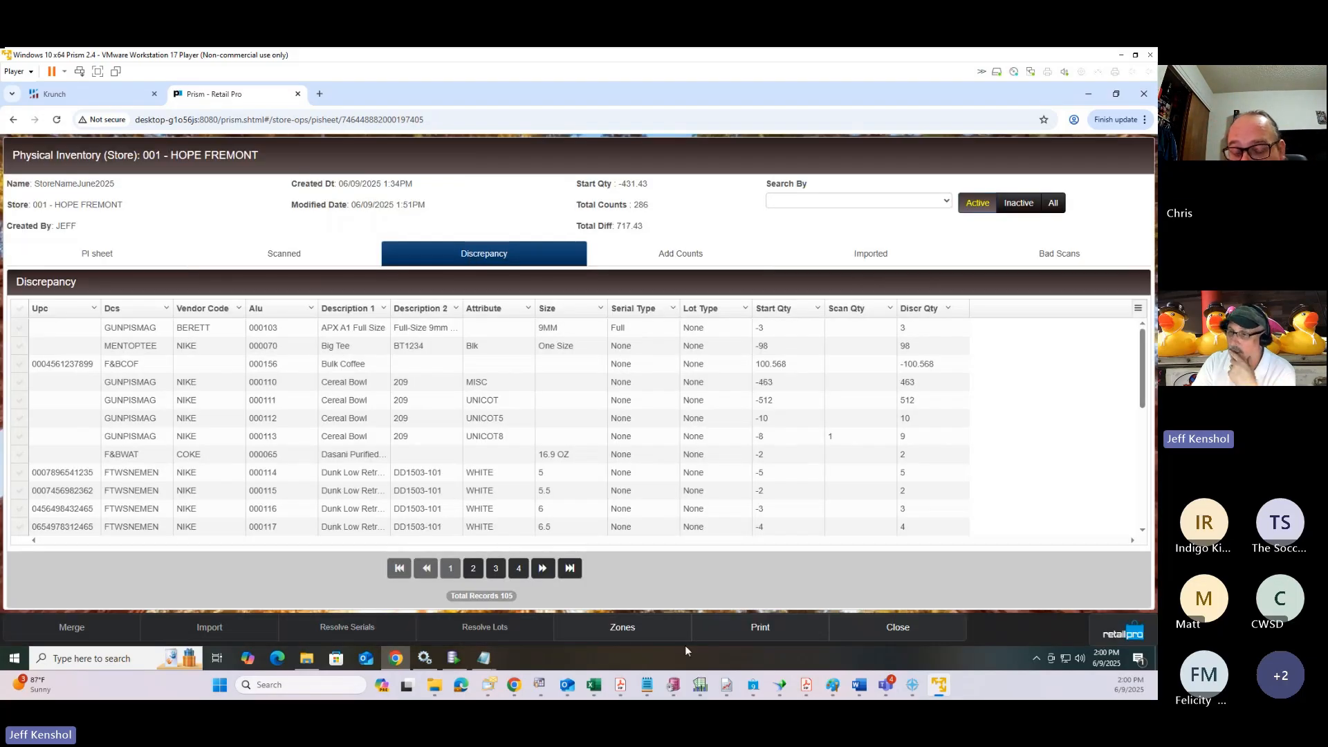
# Step: Preview the discrepancy printout using the Belgian PI Discrepancies print design
pyautogui.click(761, 628)
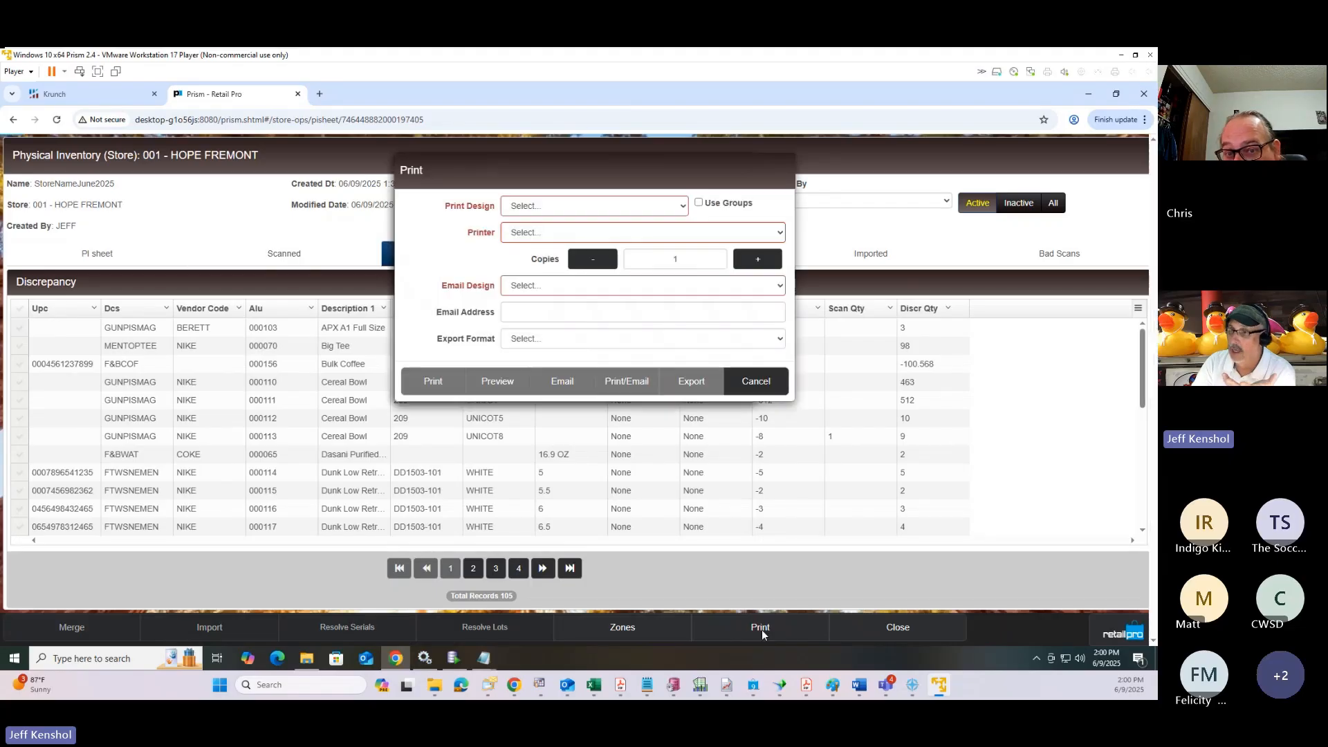
pyautogui.click(559, 215)
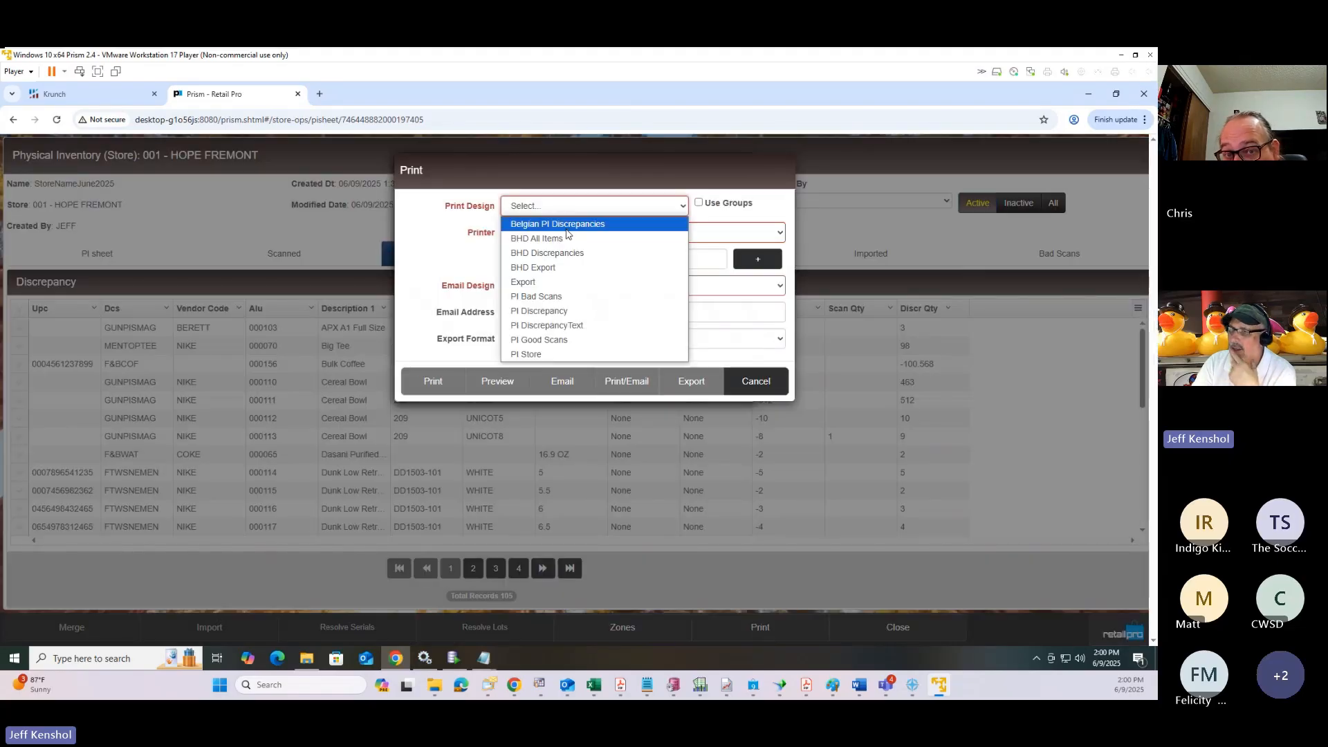
pyautogui.click(573, 224)
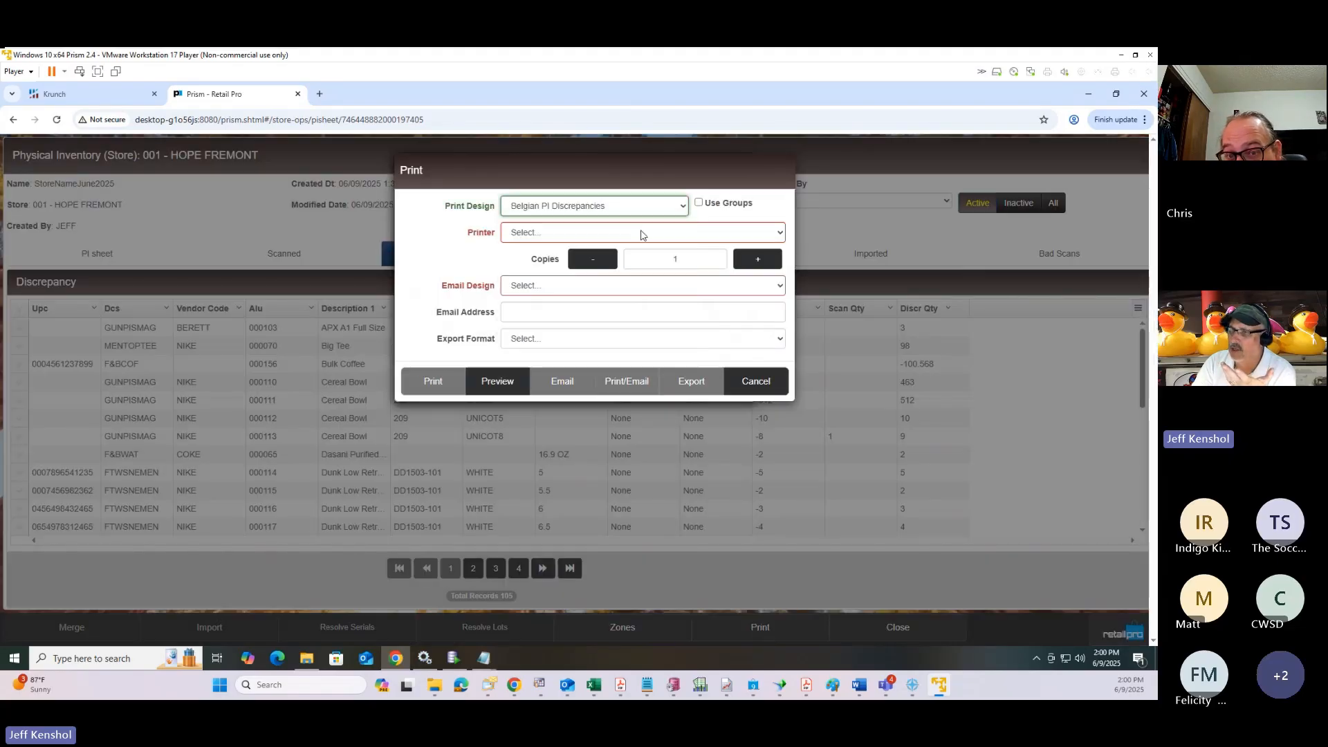
pyautogui.click(505, 381)
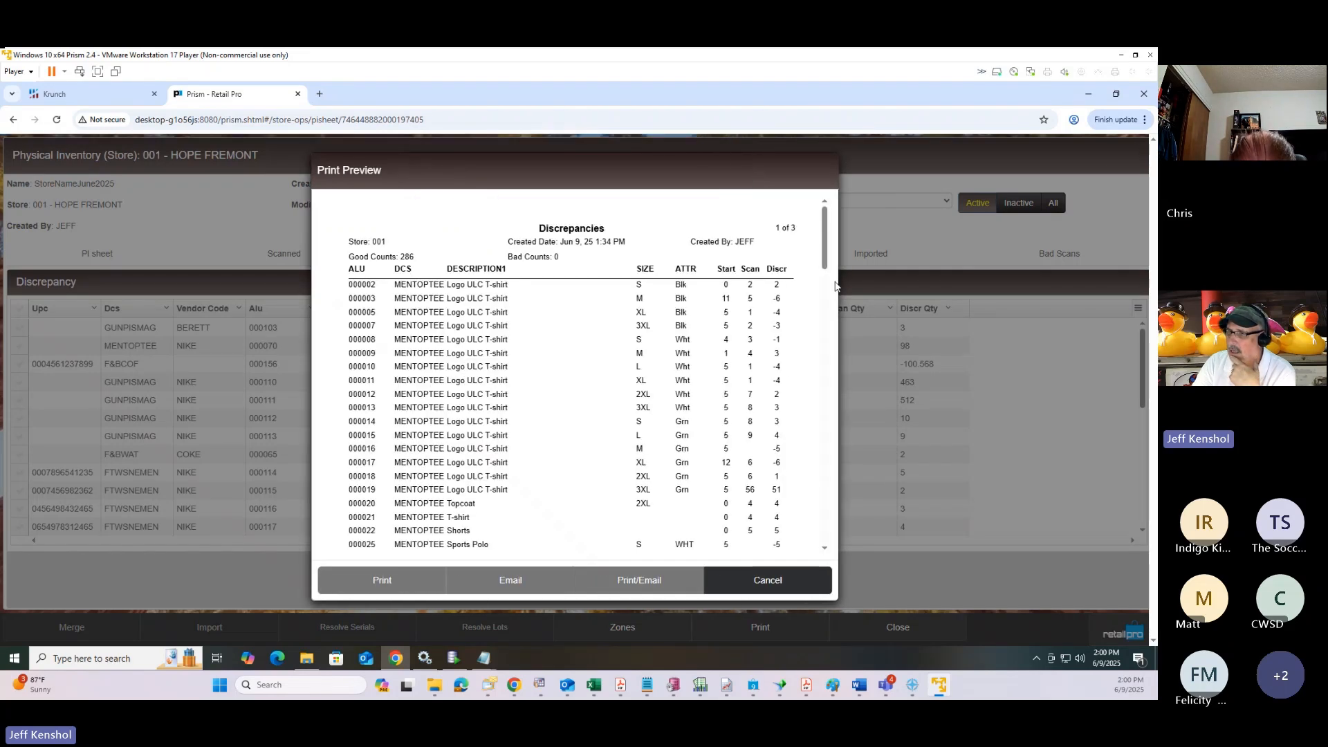
pyautogui.moveTo(830, 268); pyautogui.dragTo(832, 234)
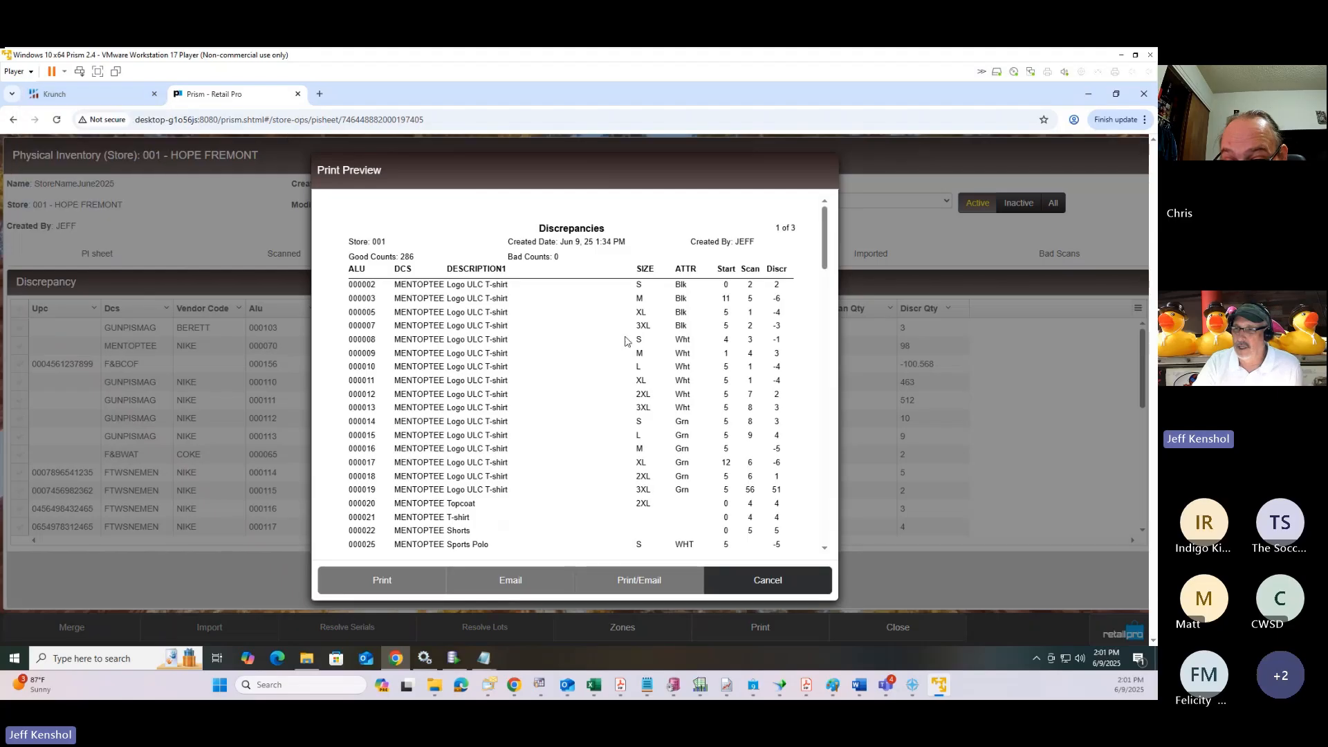
# Step: Switch to Retail Pro Reports, filter the reports to the PI group, and run BHD PI Discrepancy Report 2025
pyautogui.click(76, 100)
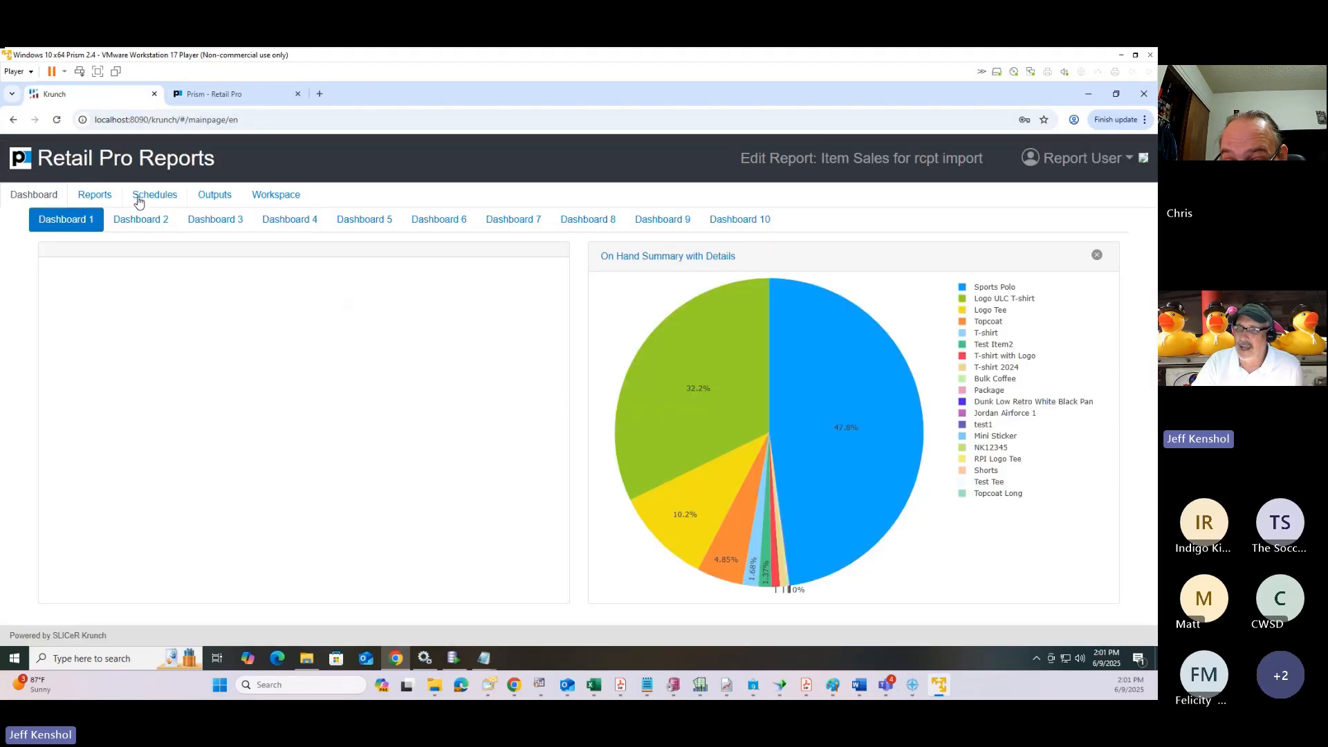
pyautogui.click(96, 197)
pyautogui.click(288, 268)
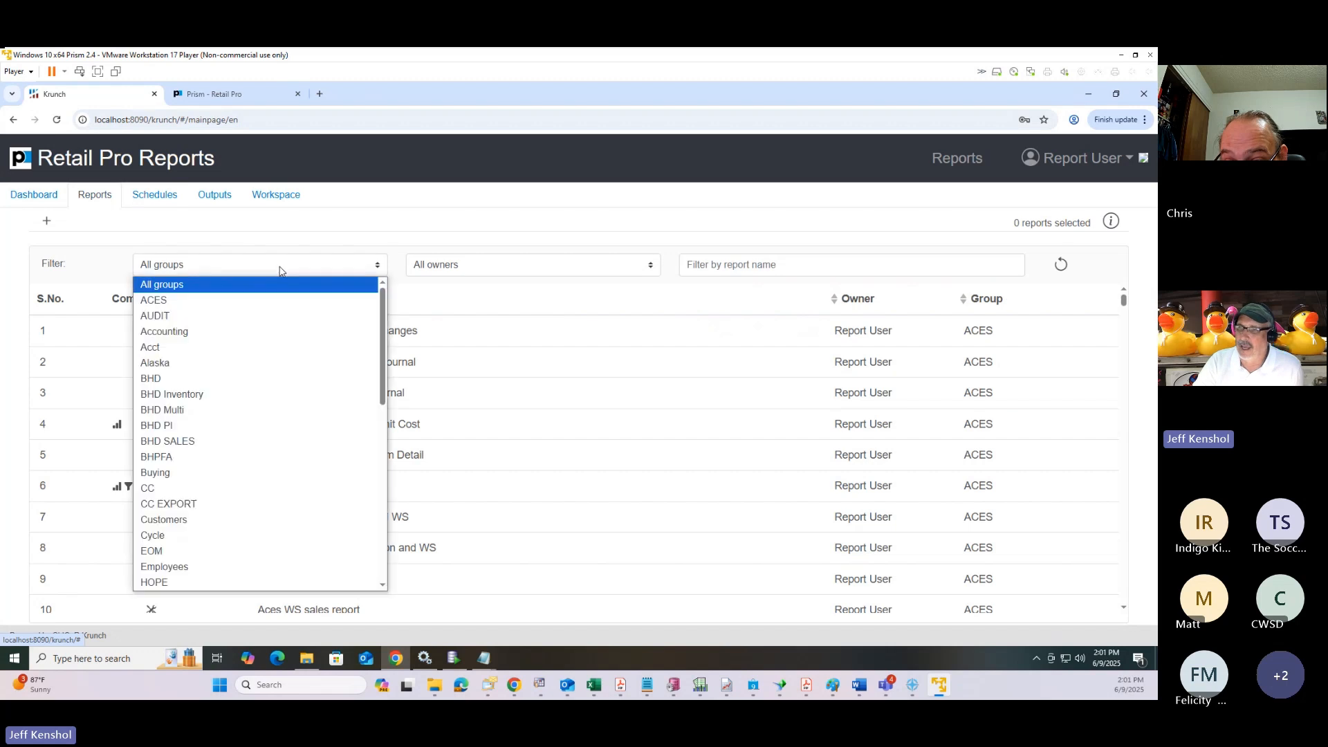
pyautogui.scroll(-5, 211, 429)
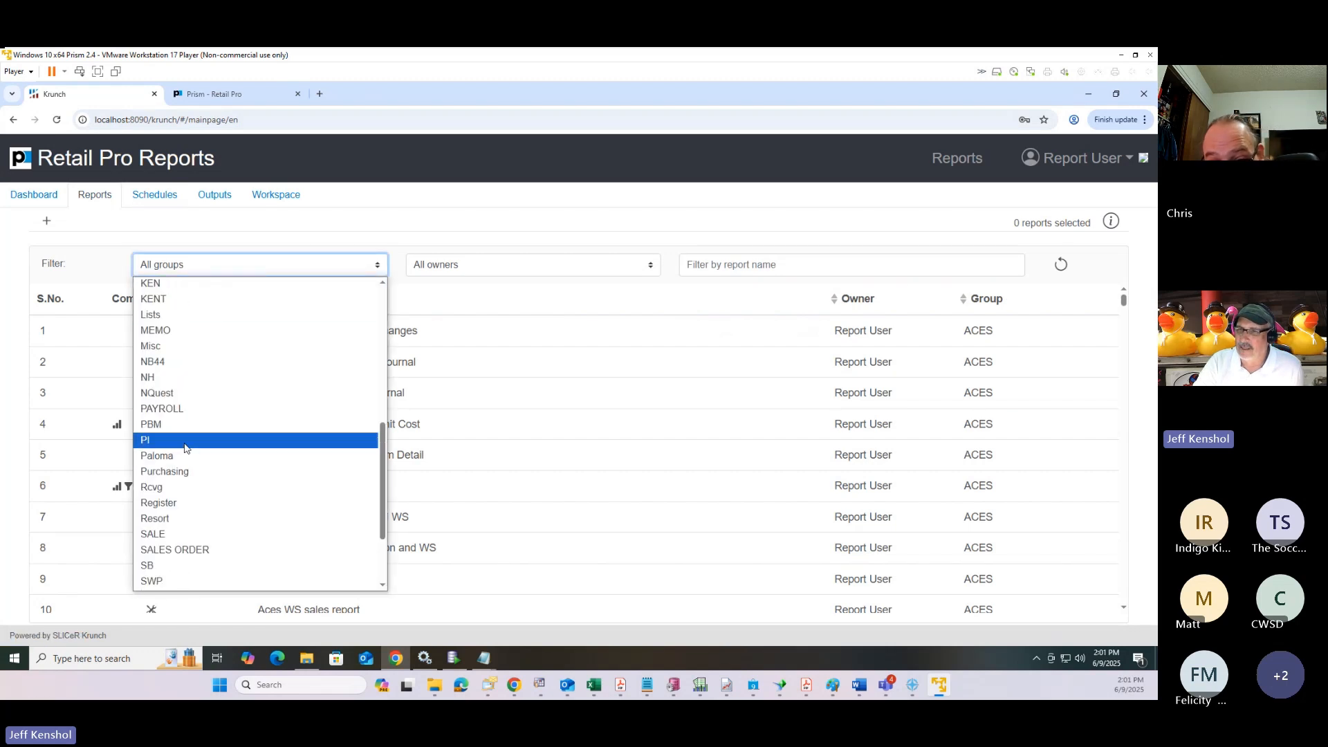
pyautogui.click(192, 441)
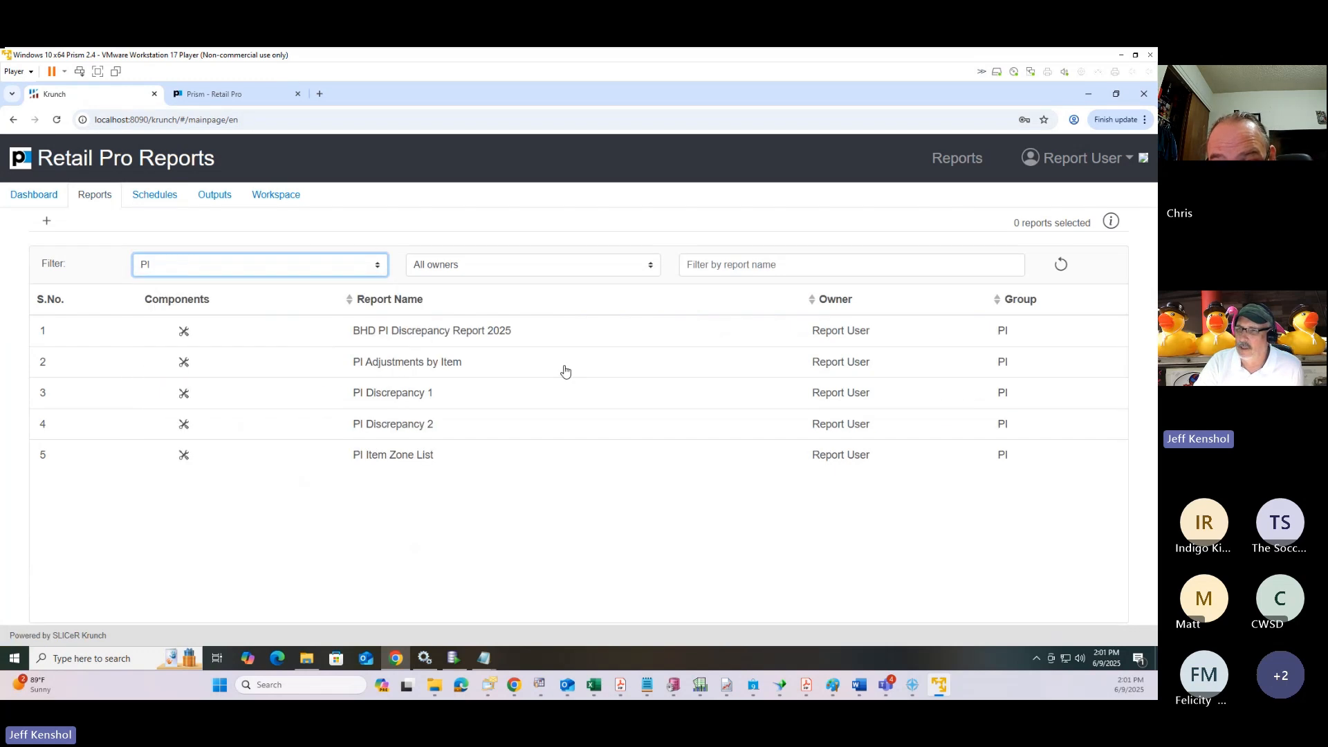
pyautogui.click(447, 339)
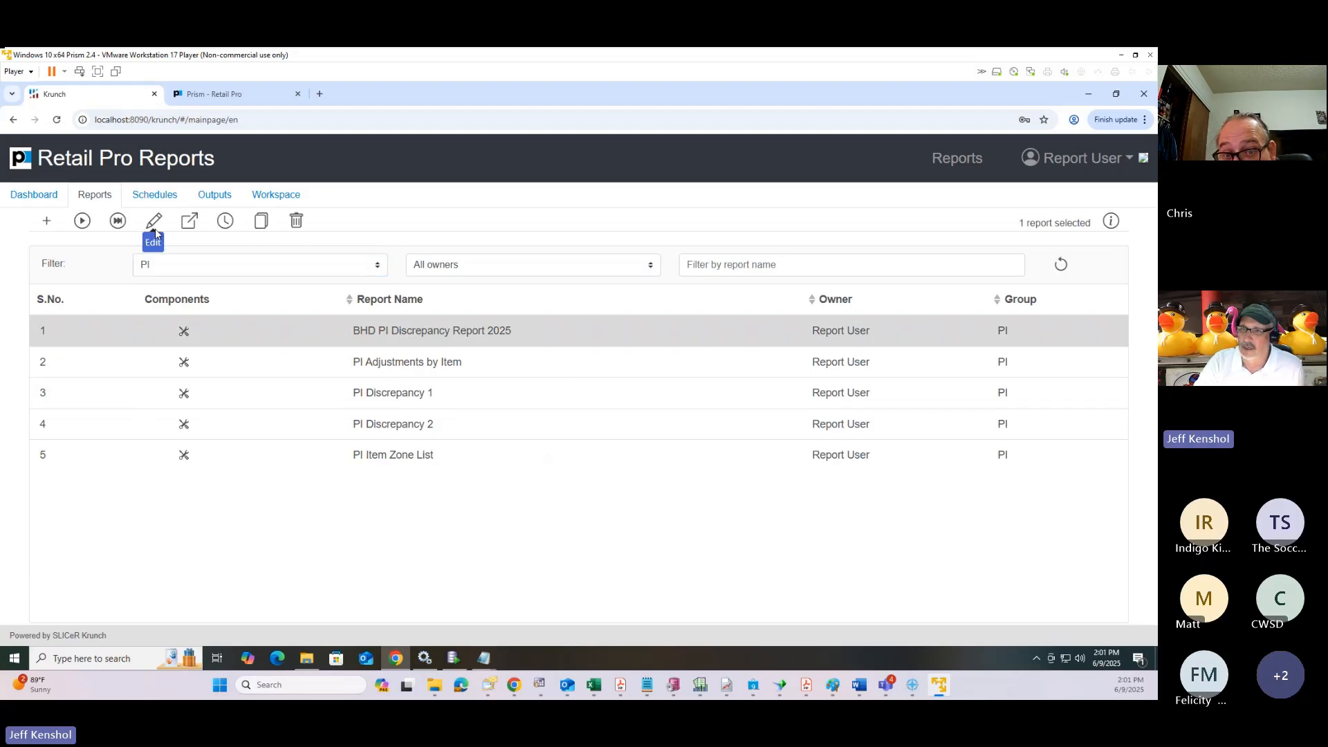
pyautogui.click(118, 221)
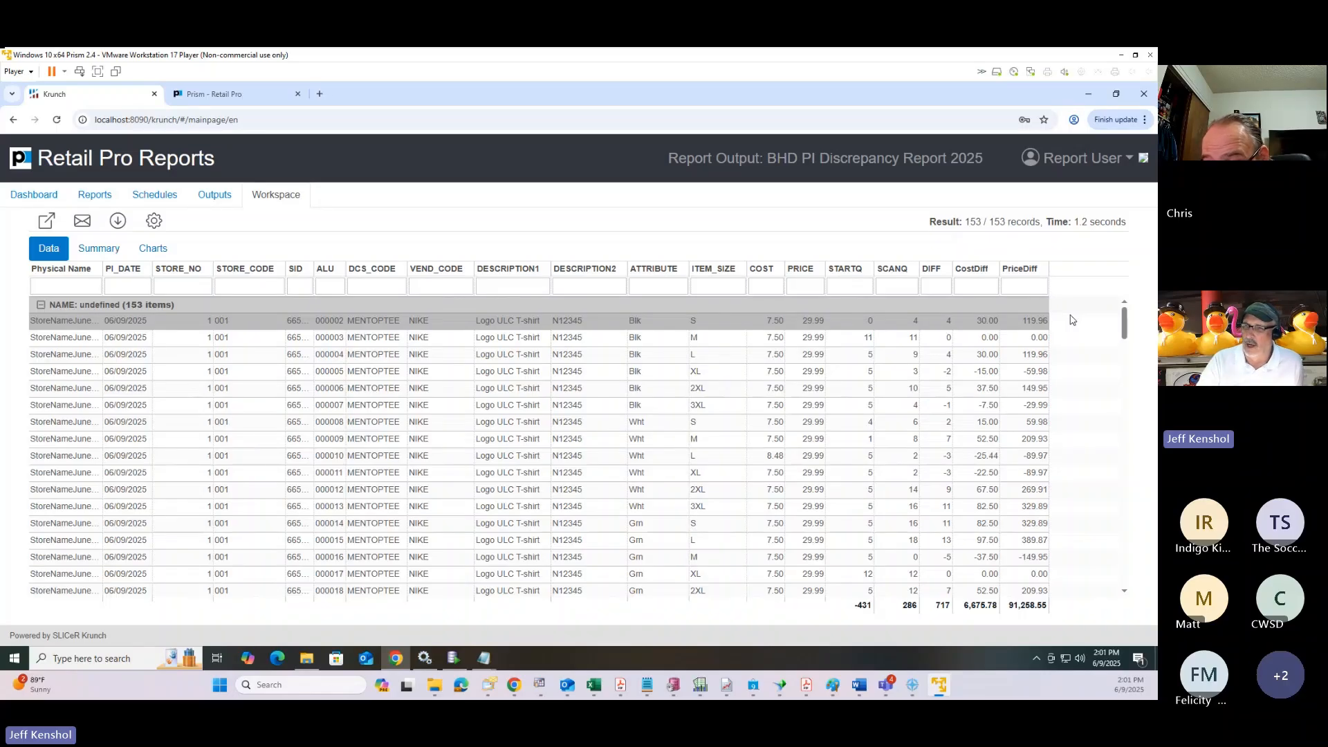
# Step: Run the PI Item Zone List report and return to the list of reports
pyautogui.click(97, 197)
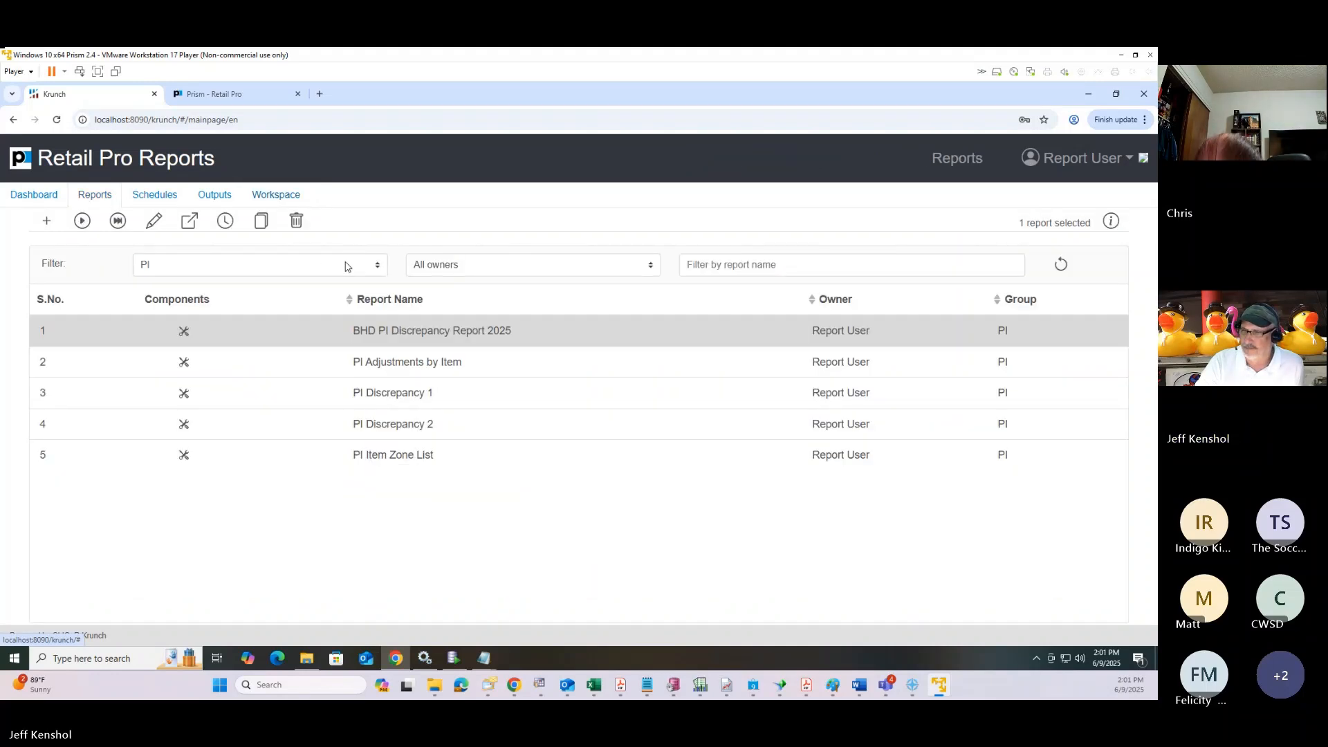
pyautogui.click(360, 457)
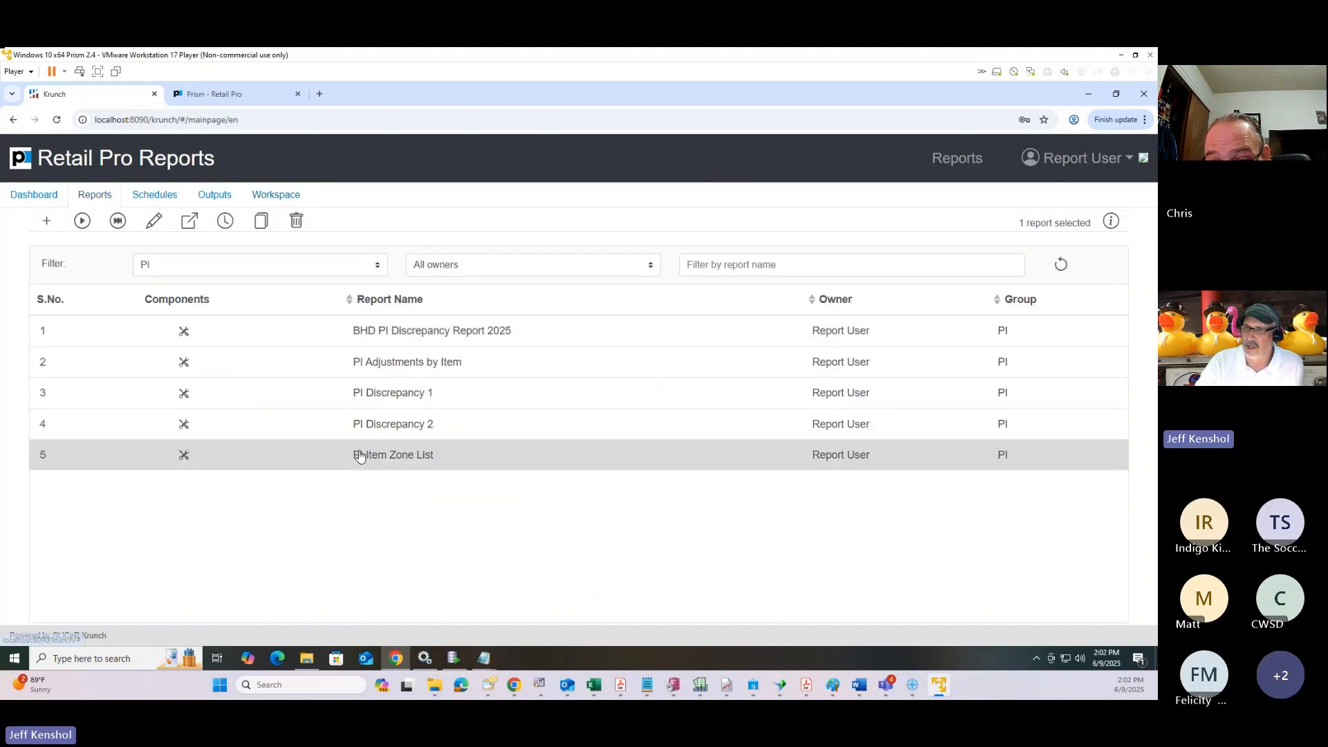
pyautogui.click(118, 222)
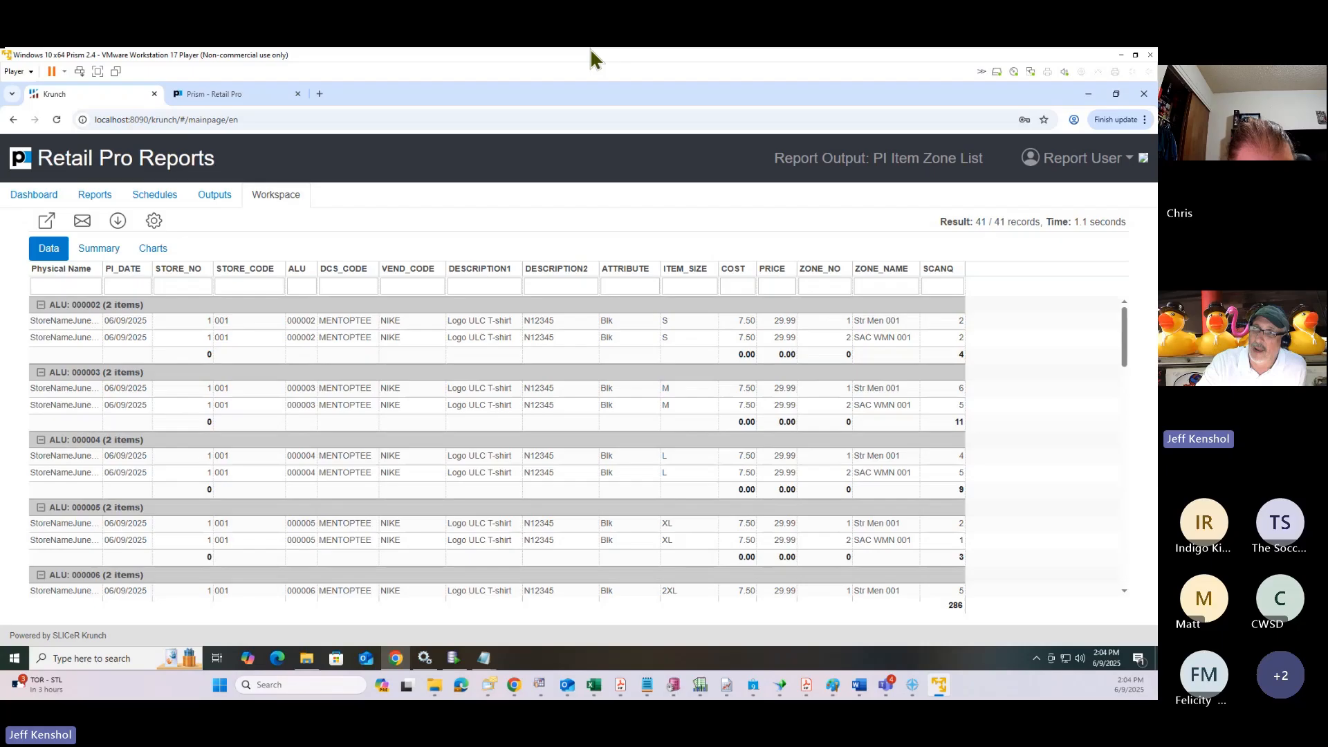
pyautogui.click(112, 200)
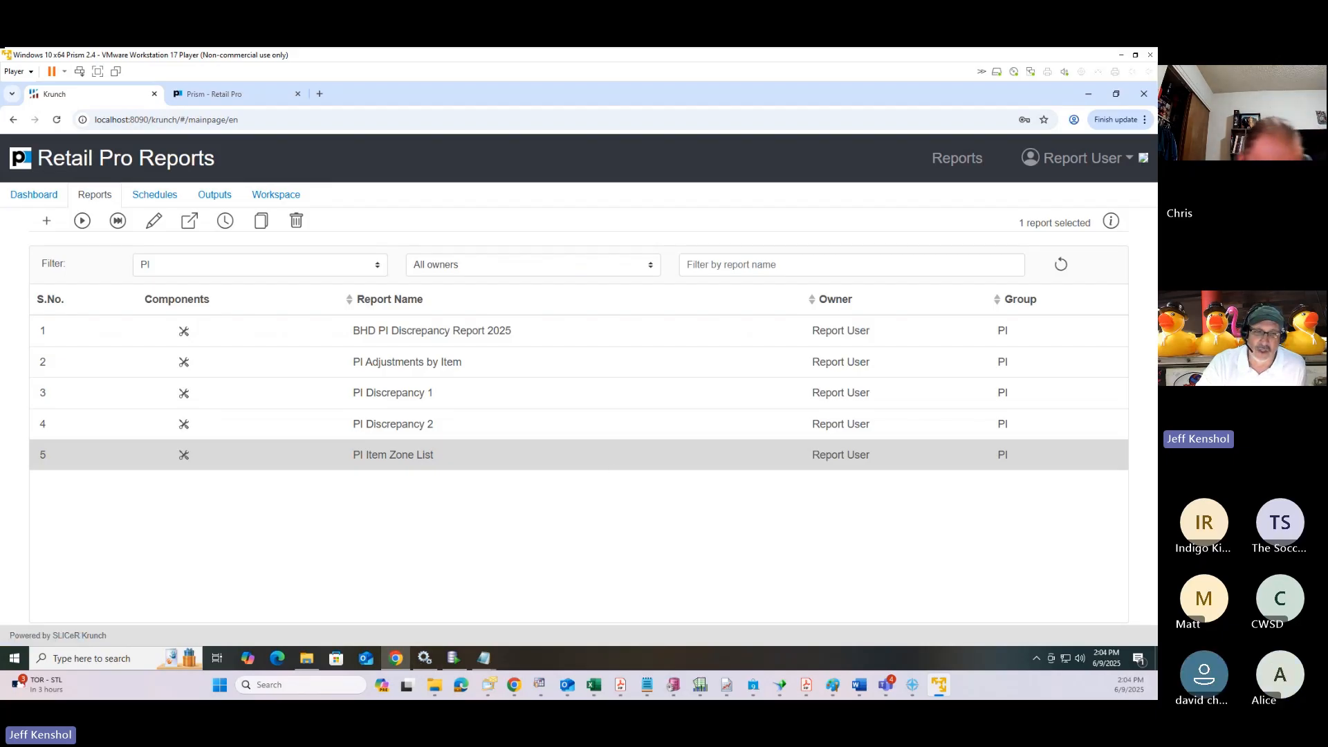
# Step: Switch to File Explorer, open the BHD PI folder, widen the name column to read the Krunch backup file name, and minimize the window
pyautogui.press('super+d')
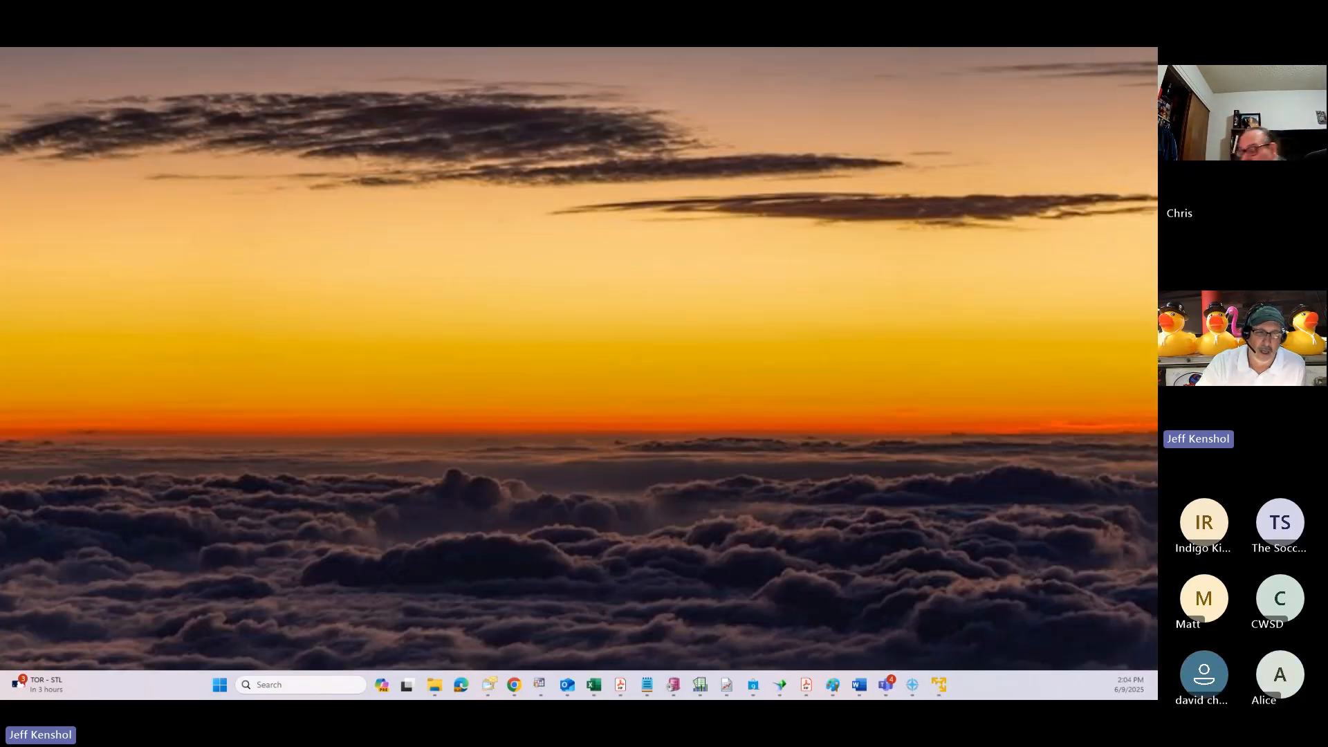
pyautogui.press('super+d')
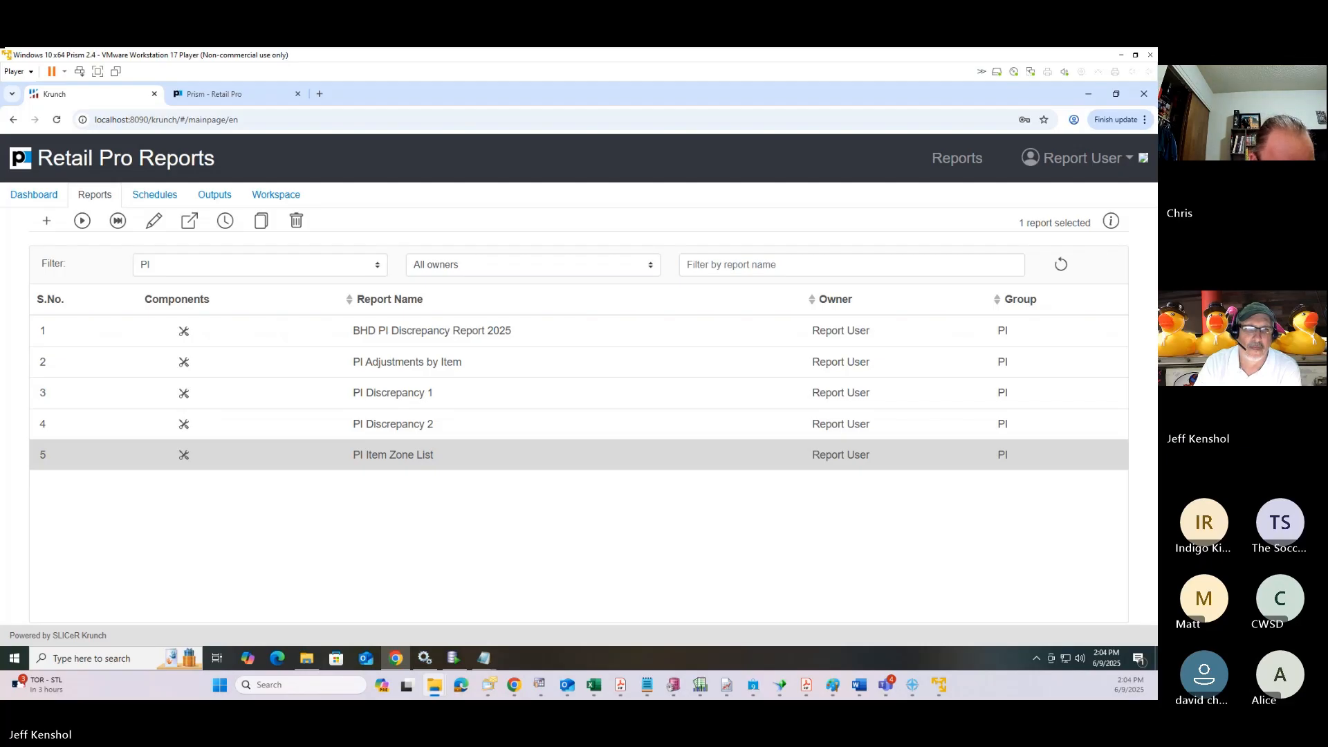
pyautogui.moveTo(1, 153); pyautogui.dragTo(517, 153)
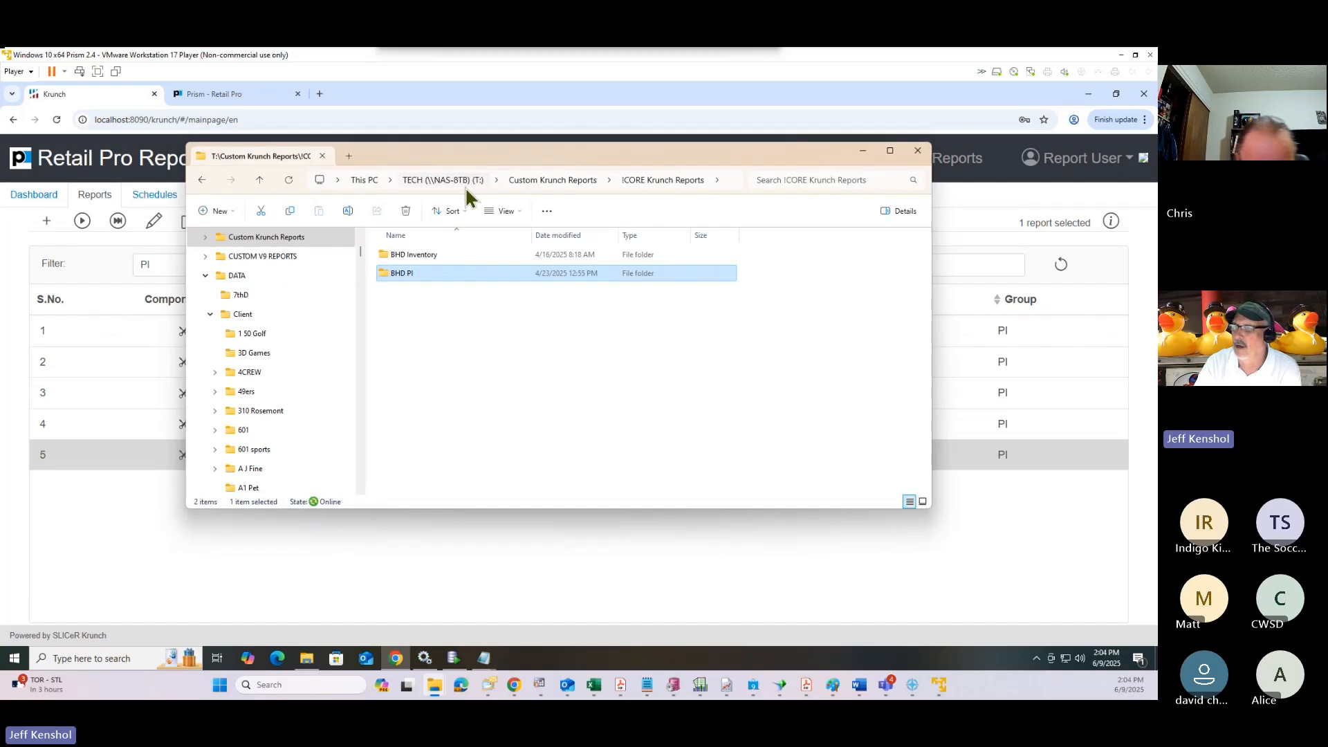
pyautogui.doubleClick(418, 274)
pyautogui.click(437, 261)
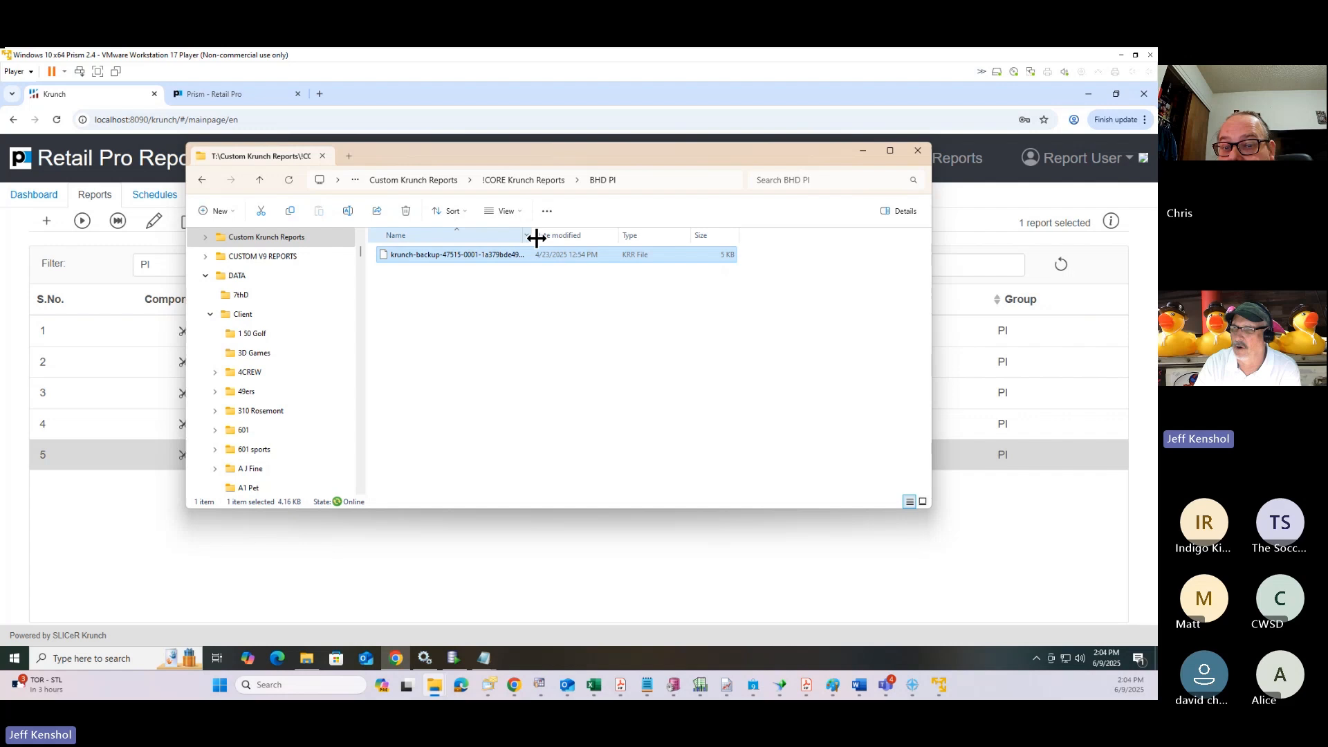
pyautogui.moveTo(534, 238); pyautogui.dragTo(699, 229)
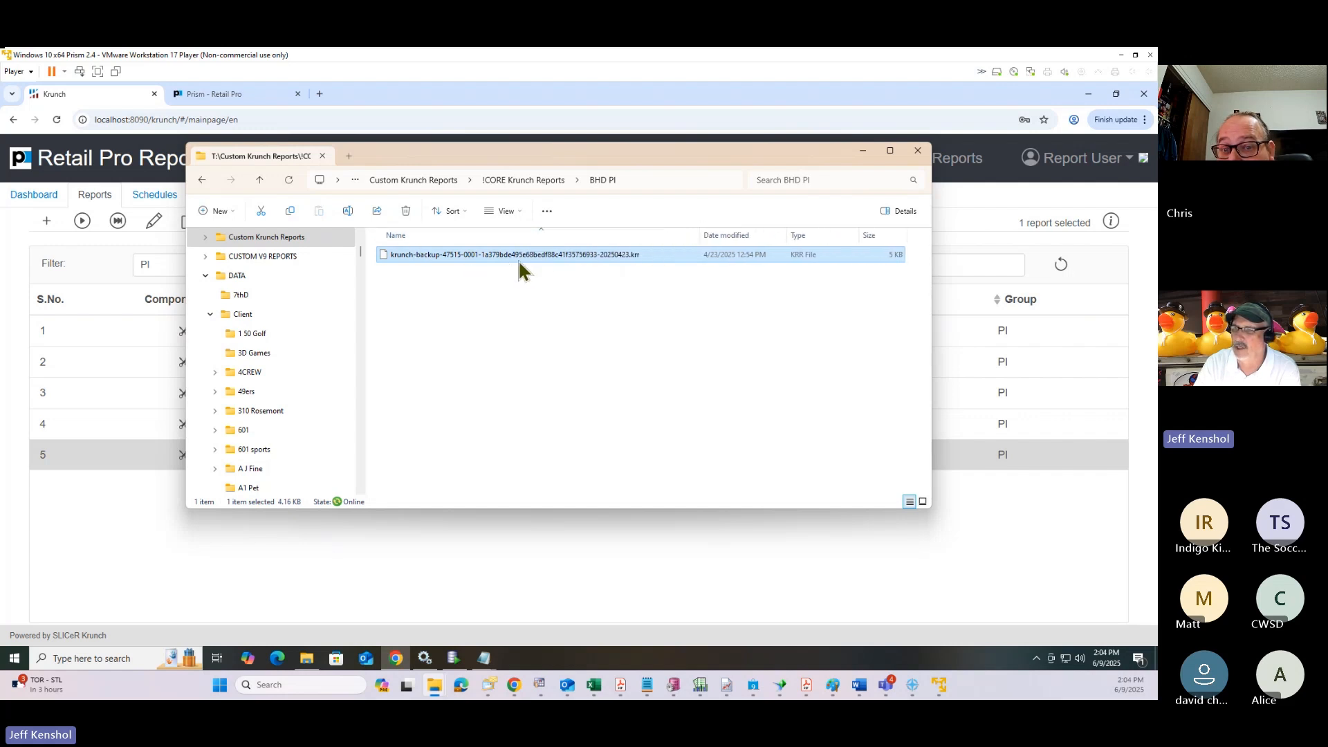
pyautogui.click(860, 152)
# Step: Delete the PI Discrepancy 2 report from the PI group and confirm the deletion
pyautogui.click(162, 267)
pyautogui.click(162, 267)
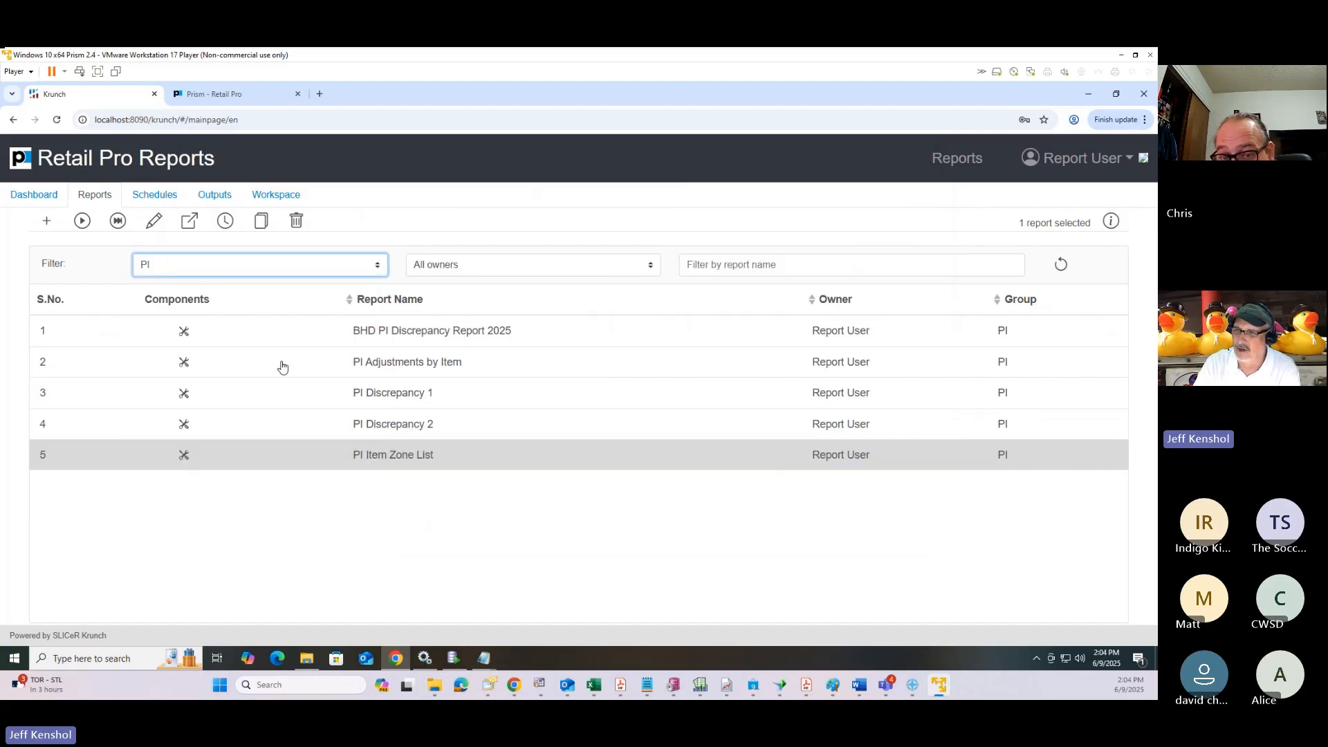
pyautogui.click(246, 423)
pyautogui.click(296, 221)
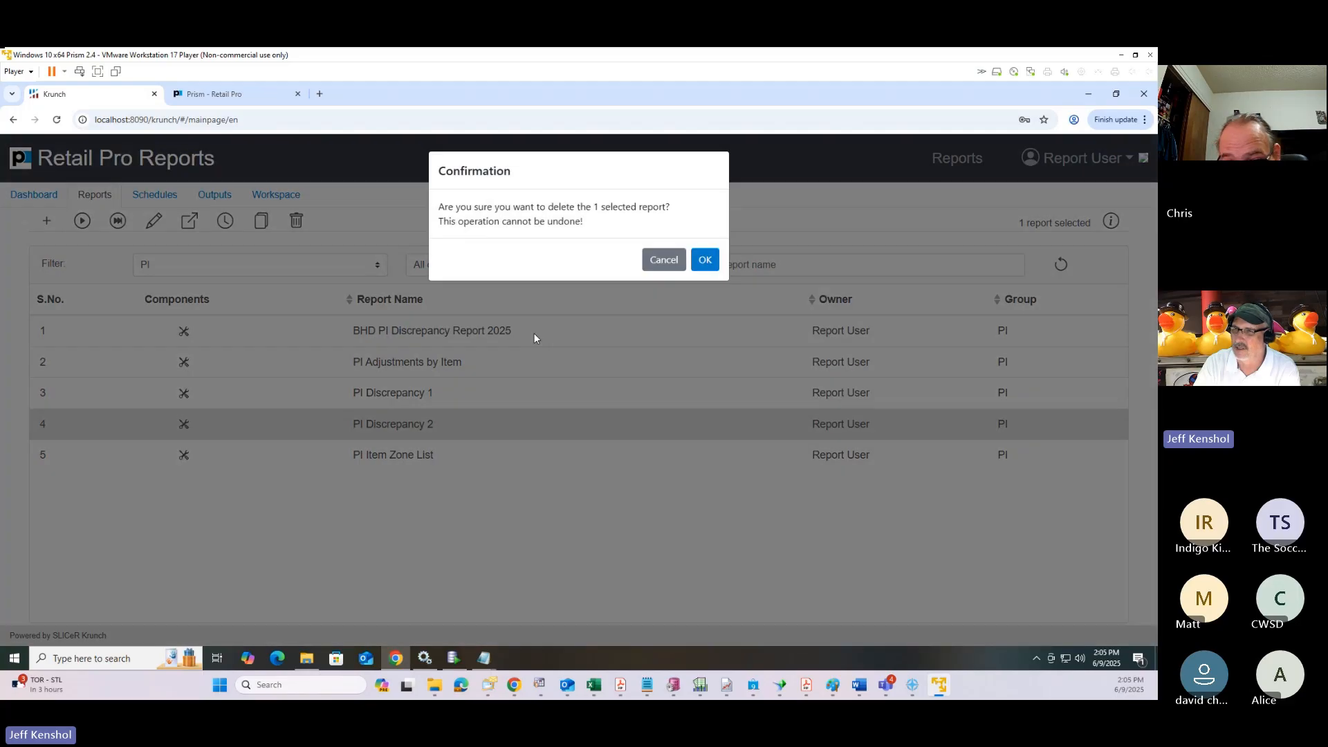
pyautogui.click(705, 260)
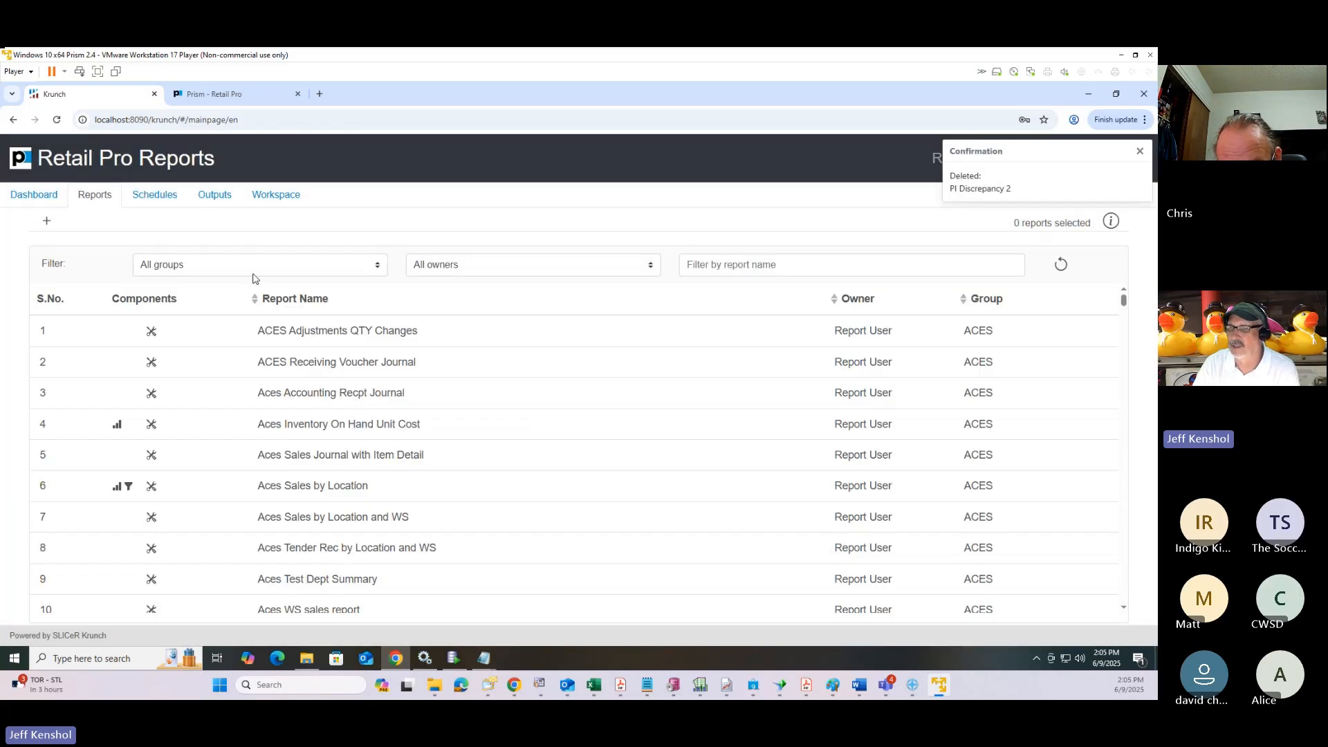
pyautogui.click(183, 268)
pyautogui.click(387, 206)
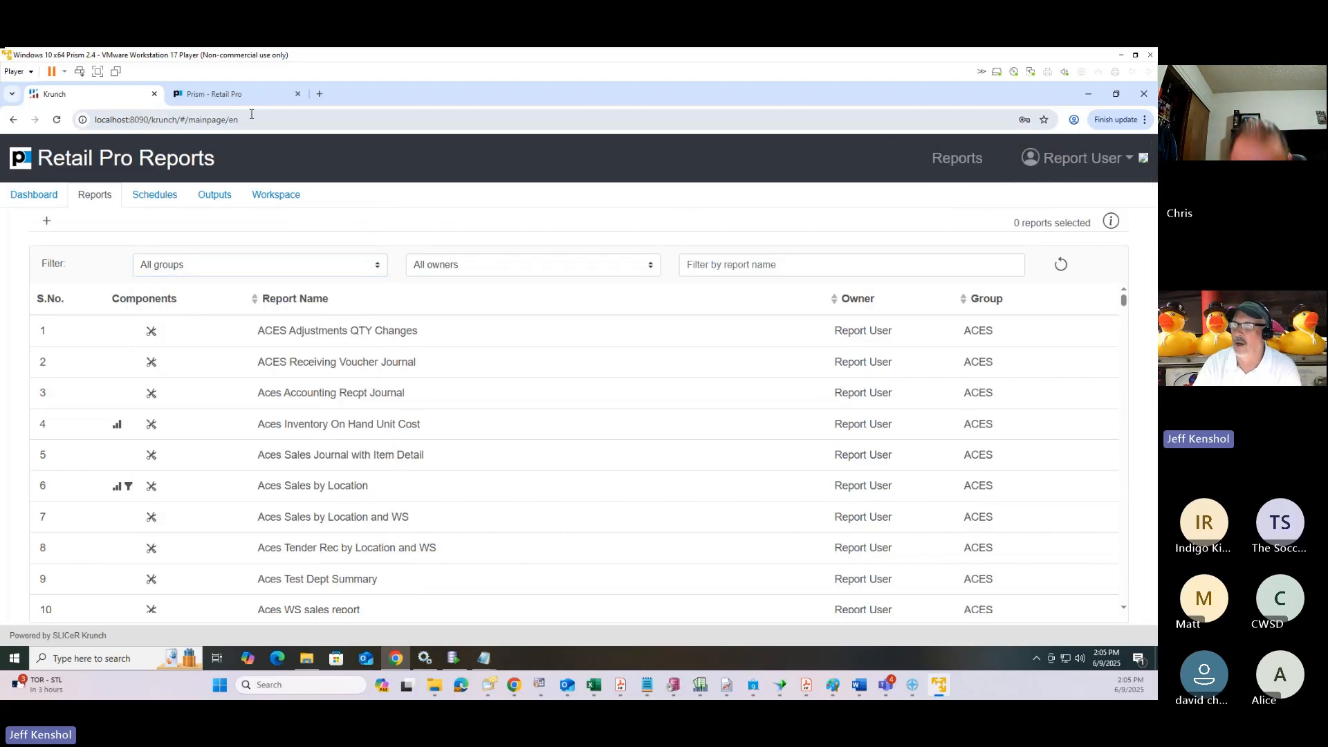
# Step: Switch back to Retail Pro Prism and dismiss the discrepancy print preview and print settings without printing
pyautogui.click(232, 95)
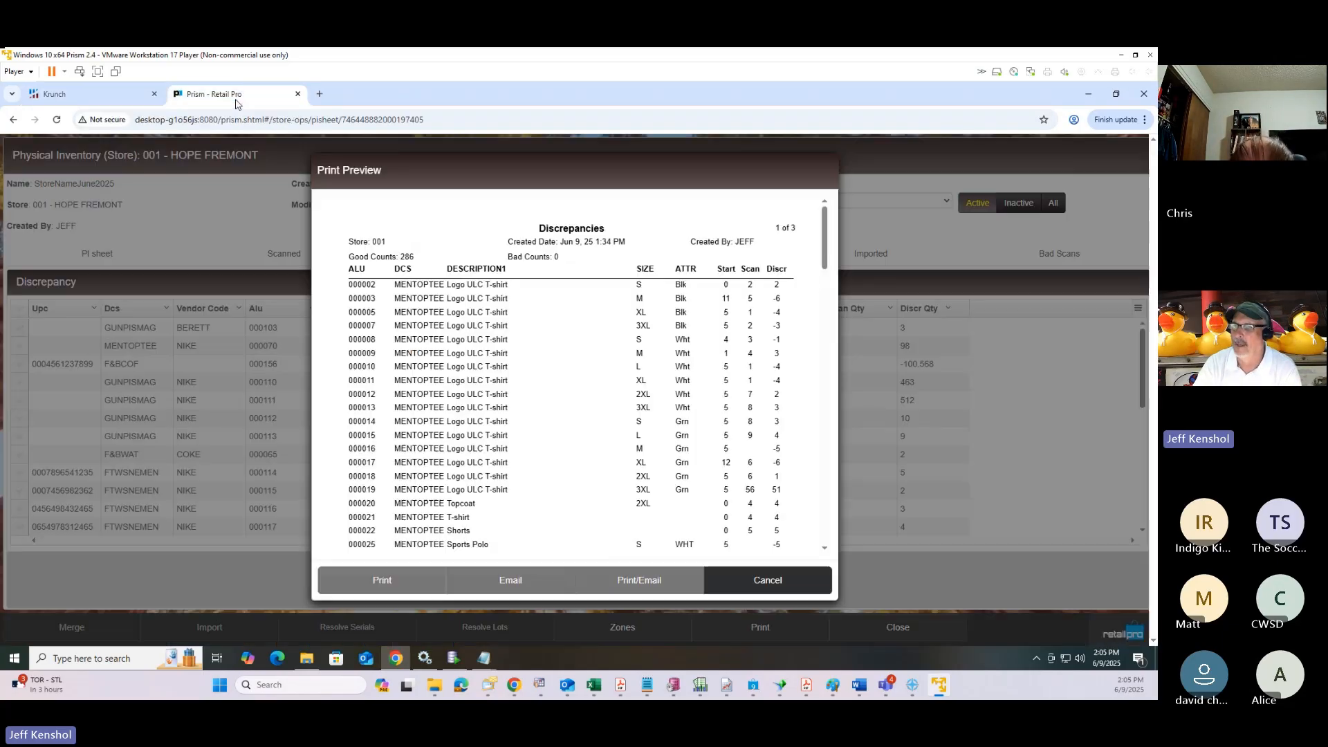
pyautogui.click(784, 583)
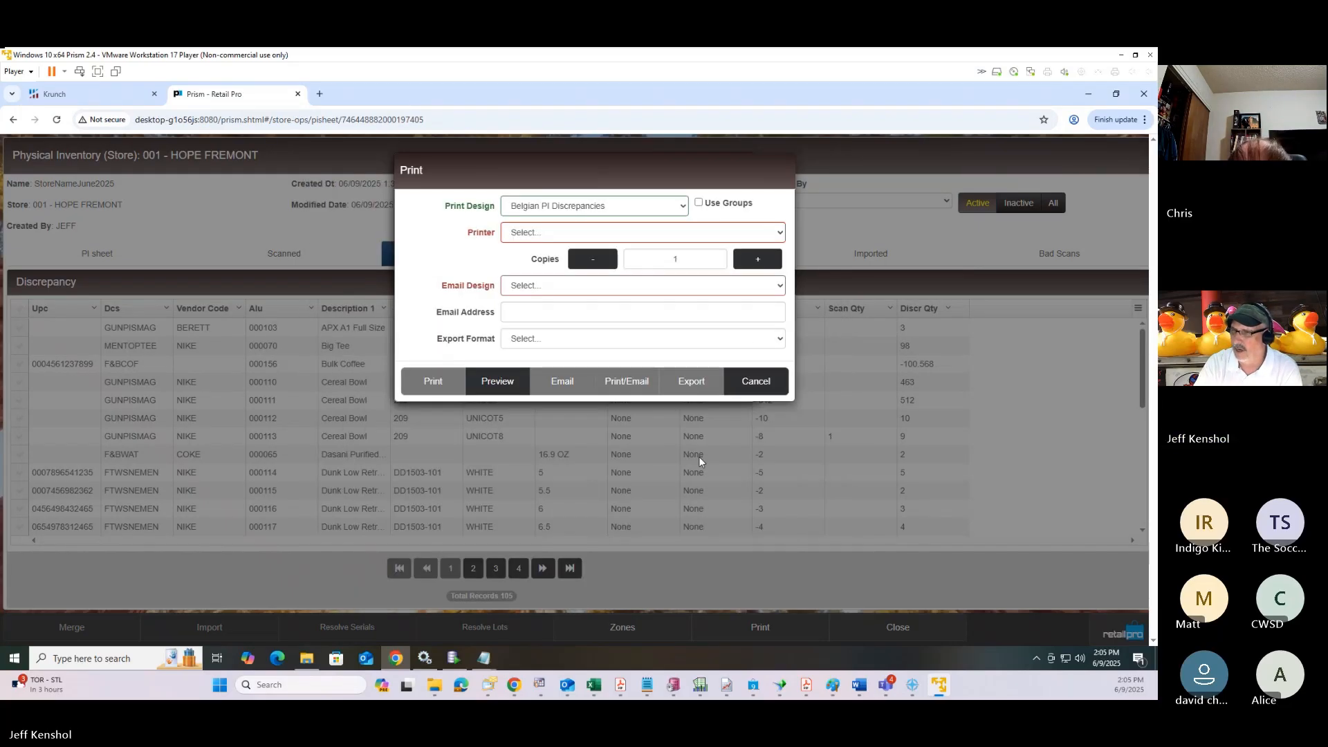
pyautogui.click(759, 378)
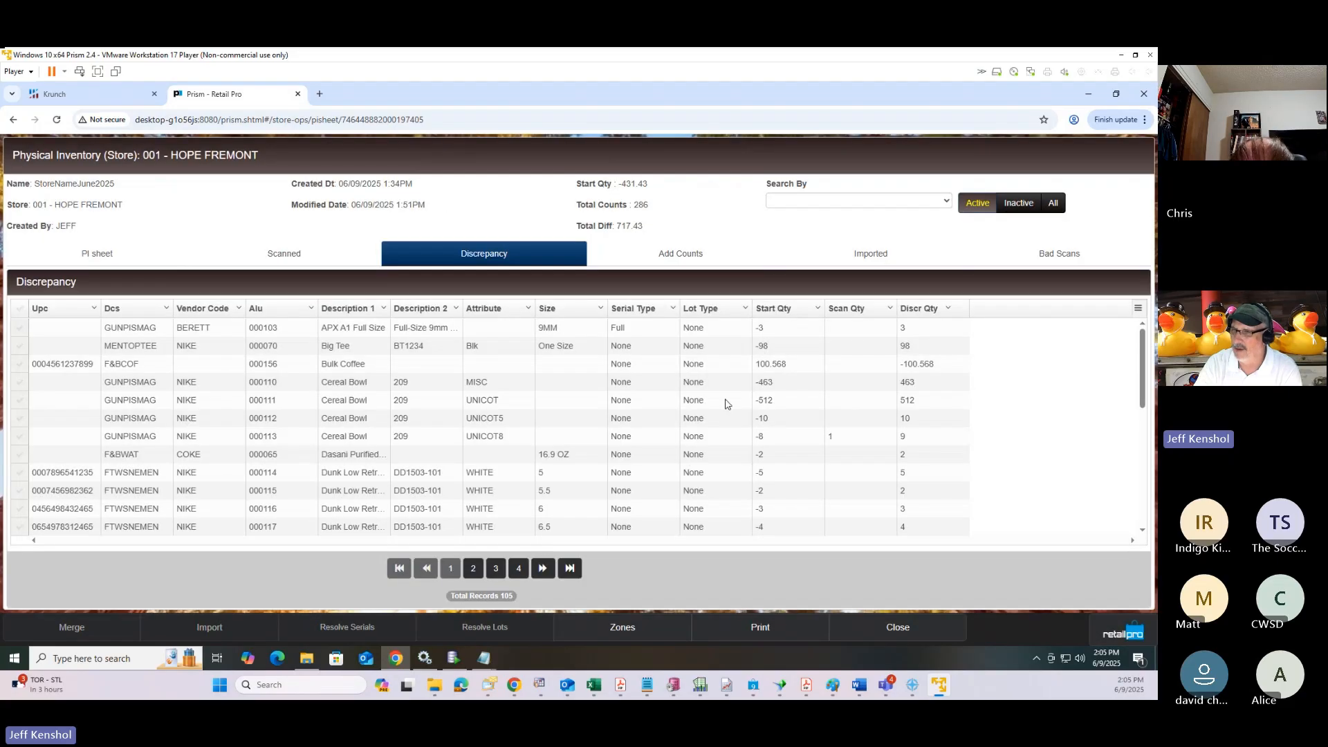
# Step: Examine the scan quantities and ALUs of the Cereal Bowl items in the discrepancy list
pyautogui.click(858, 426)
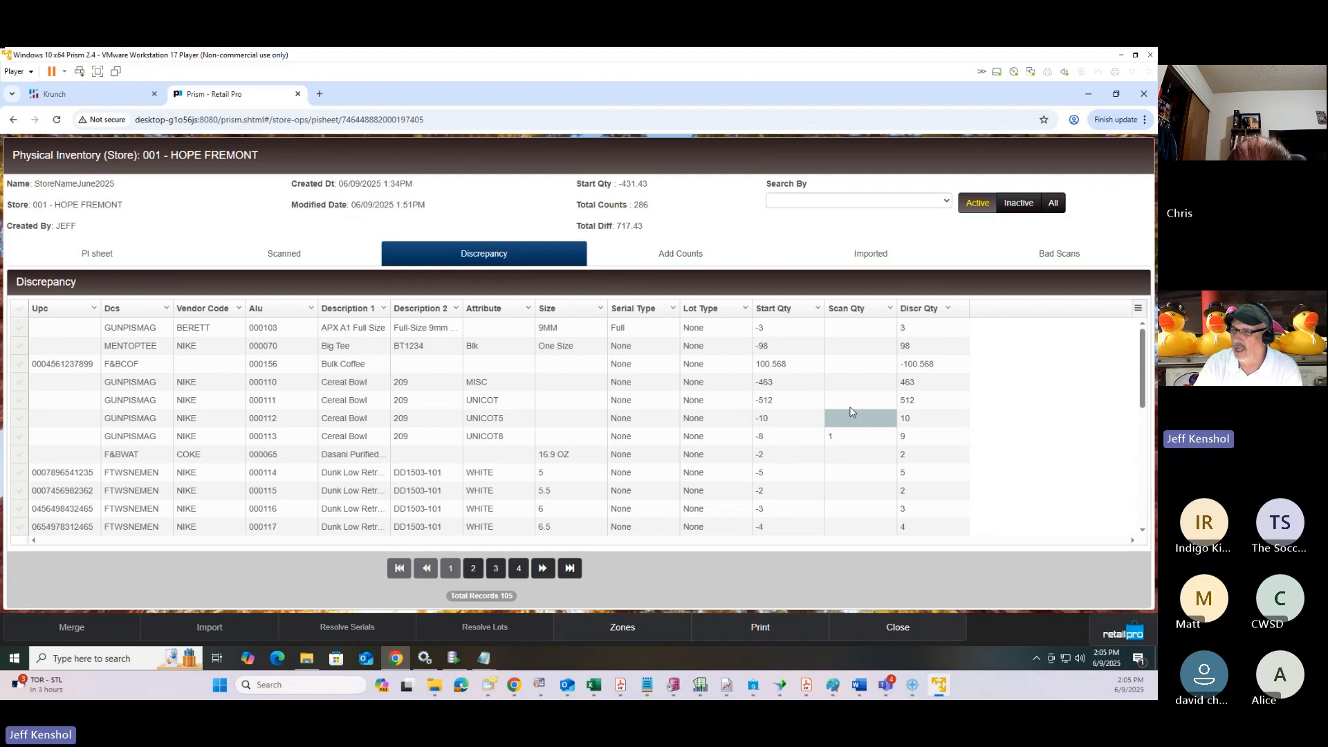
pyautogui.click(847, 384)
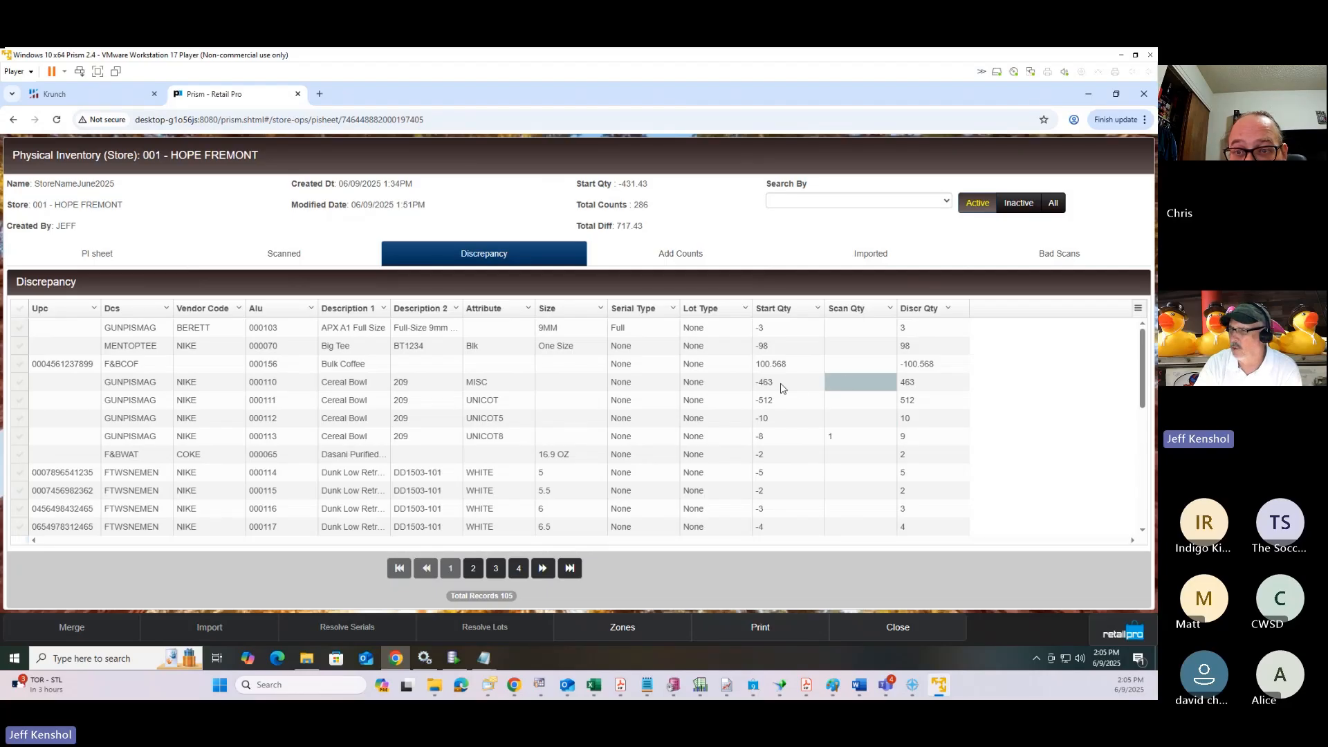
pyautogui.click(838, 440)
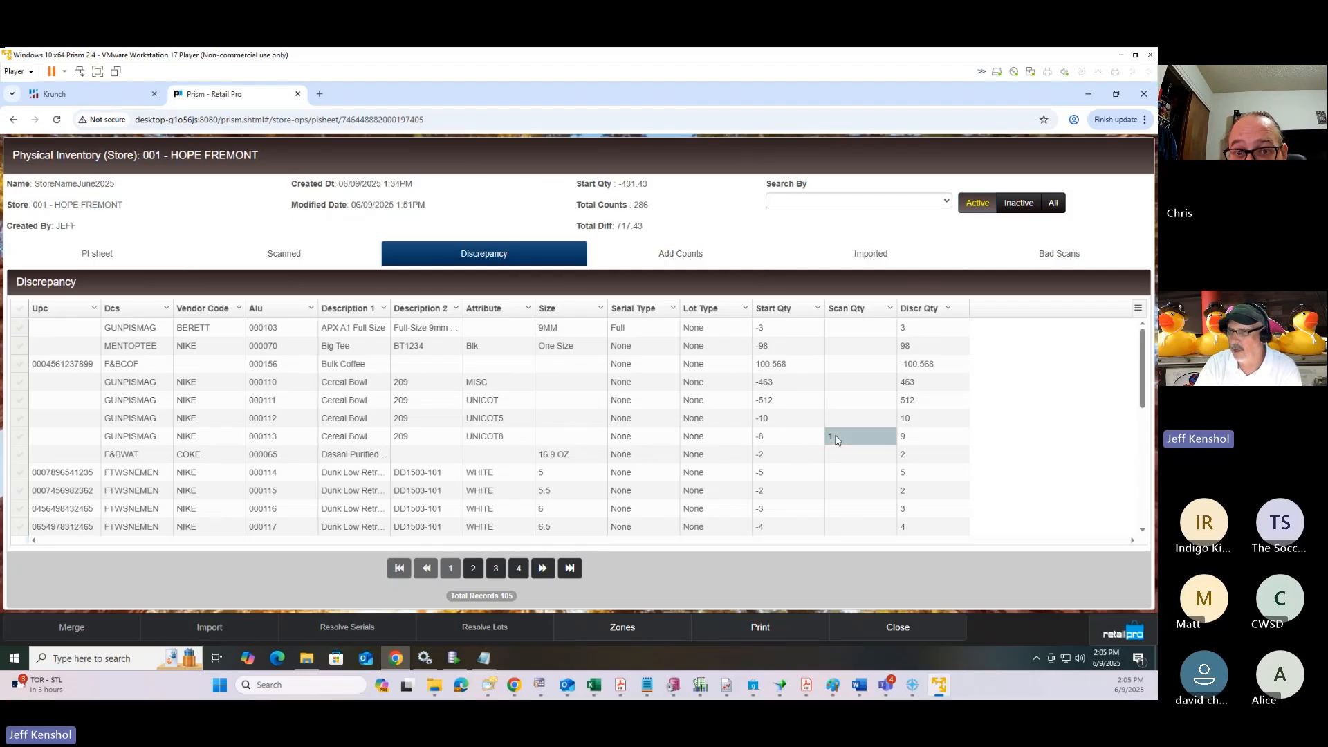
pyautogui.click(289, 441)
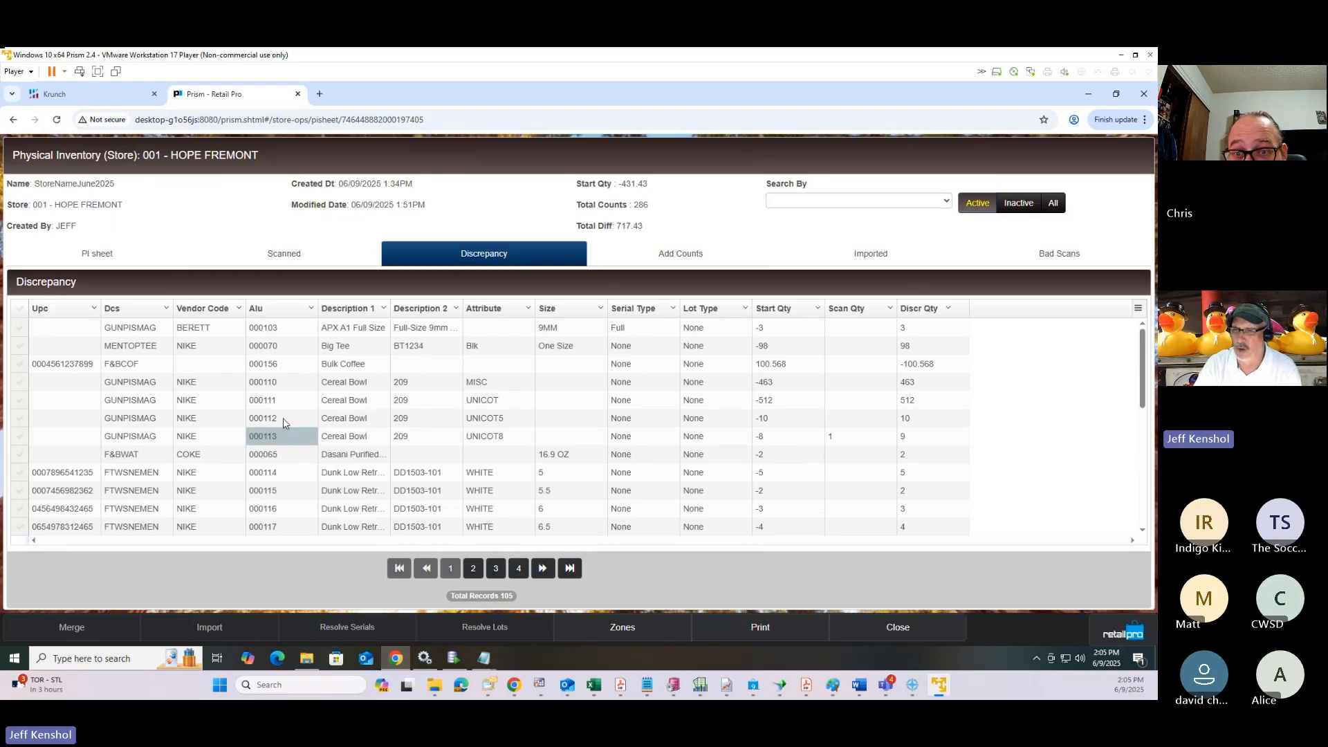
pyautogui.click(284, 421)
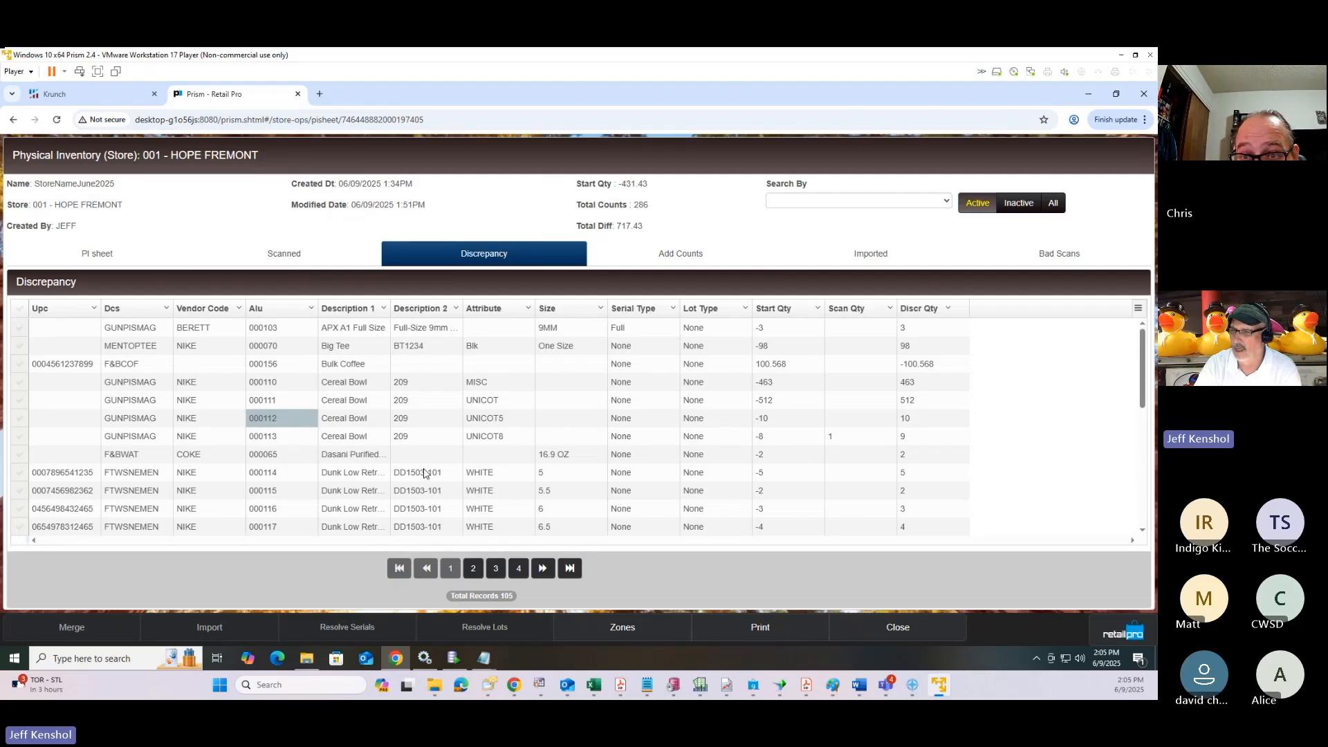
# Step: Open the zones of the StoreNameJune2025 PI sheet and create a new zone named Fix 1
pyautogui.click(631, 630)
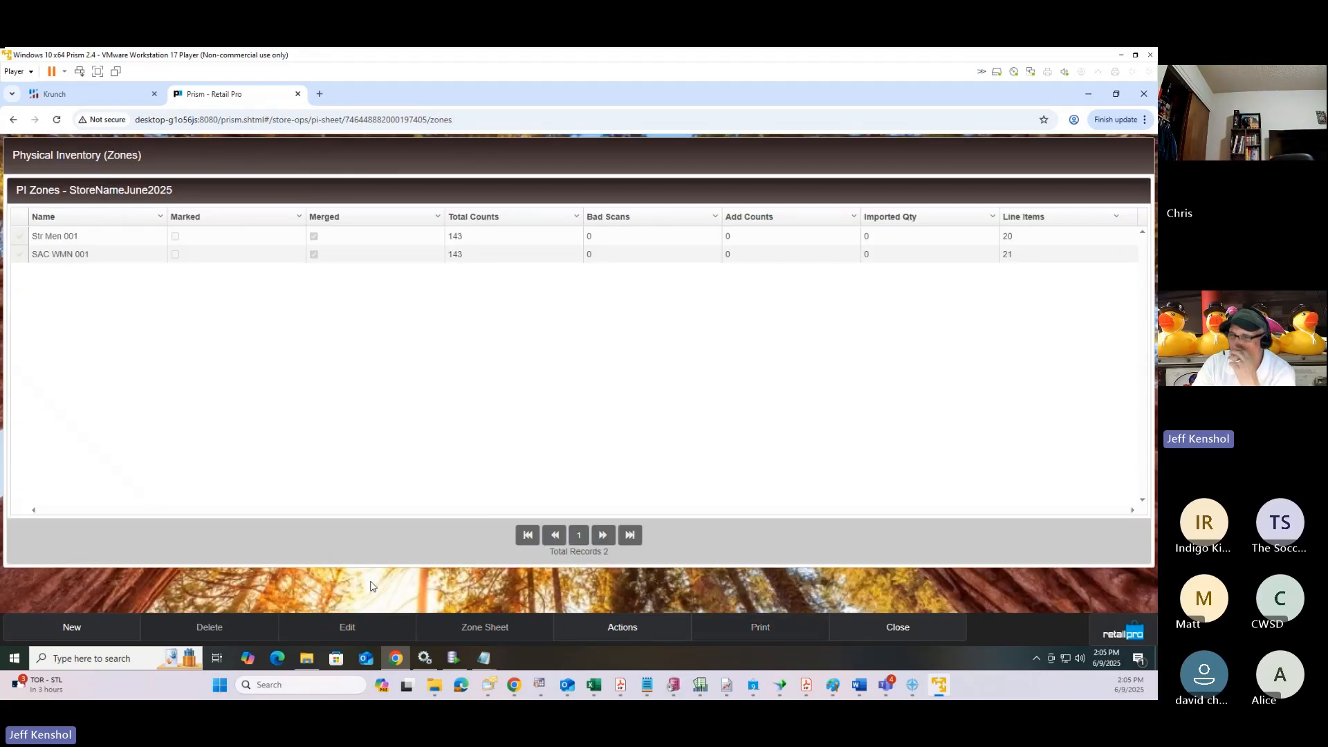
pyautogui.click(85, 634)
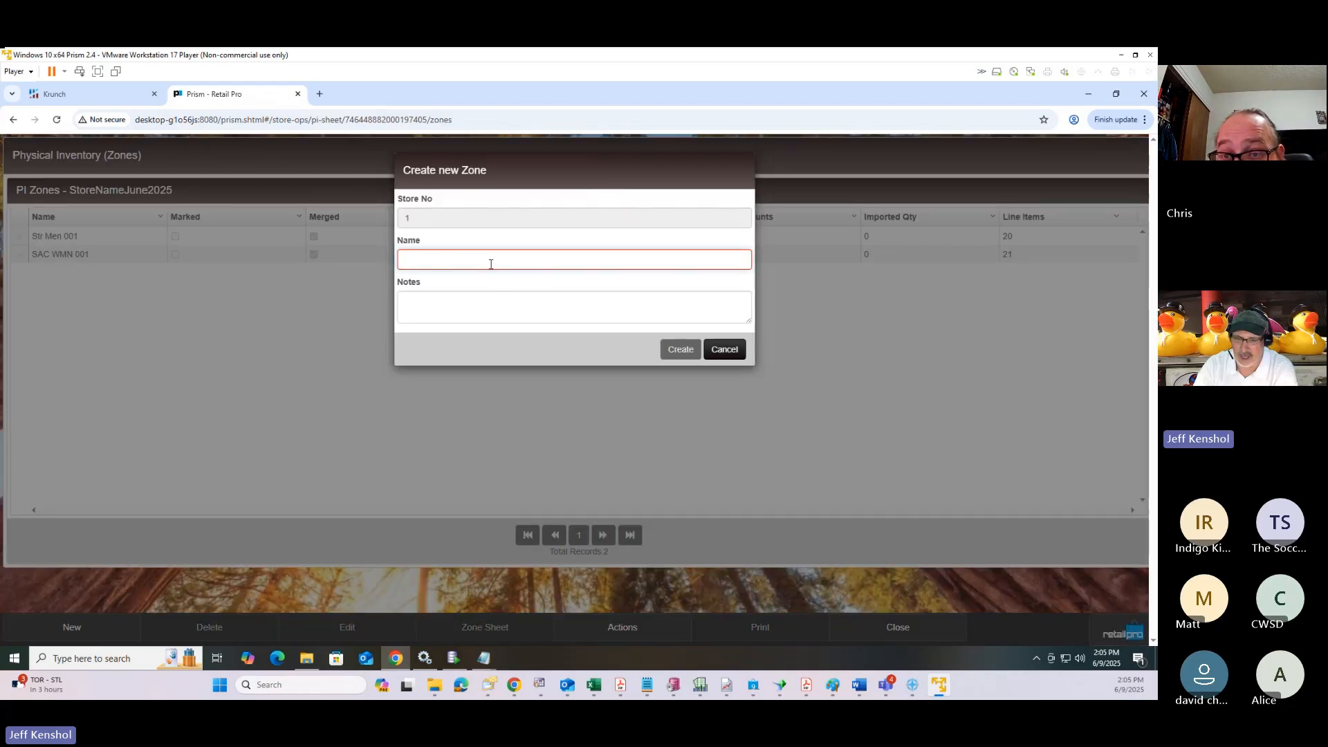
pyautogui.click(490, 264)
pyautogui.write('Fi')
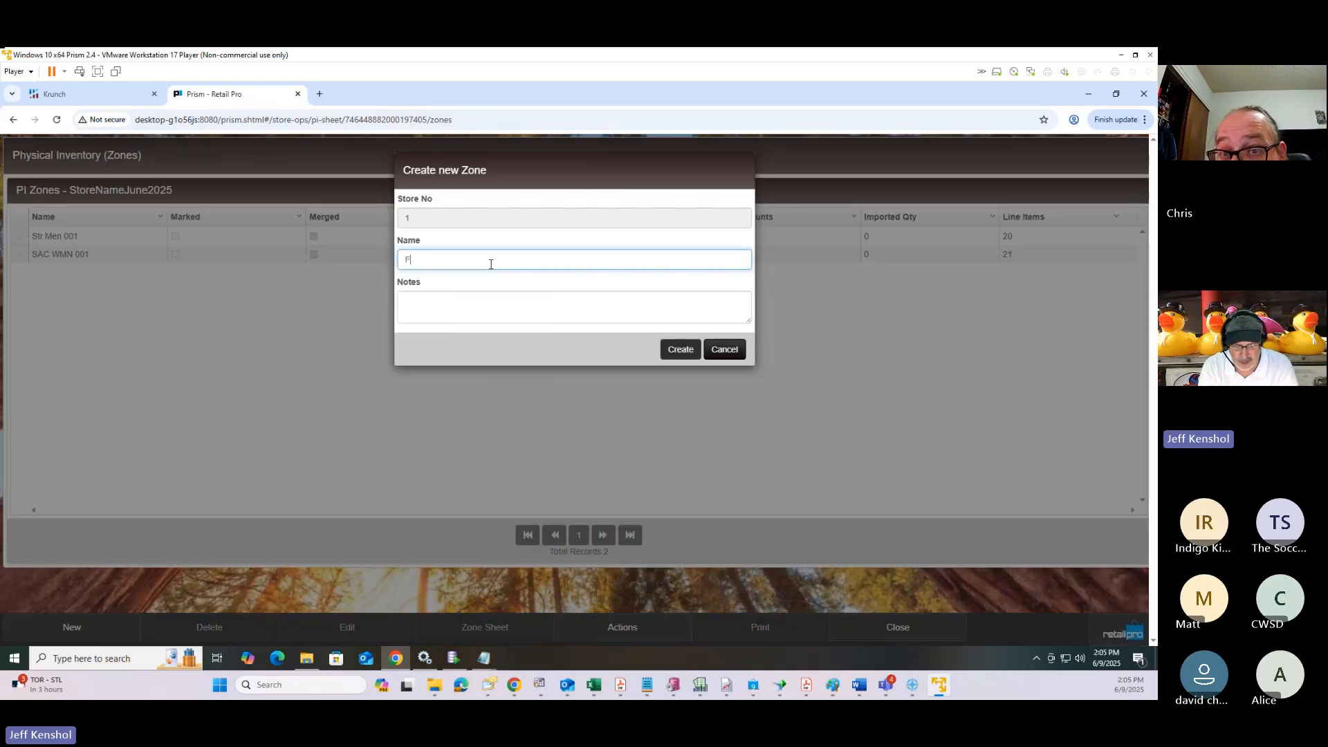
pyautogui.write('x')
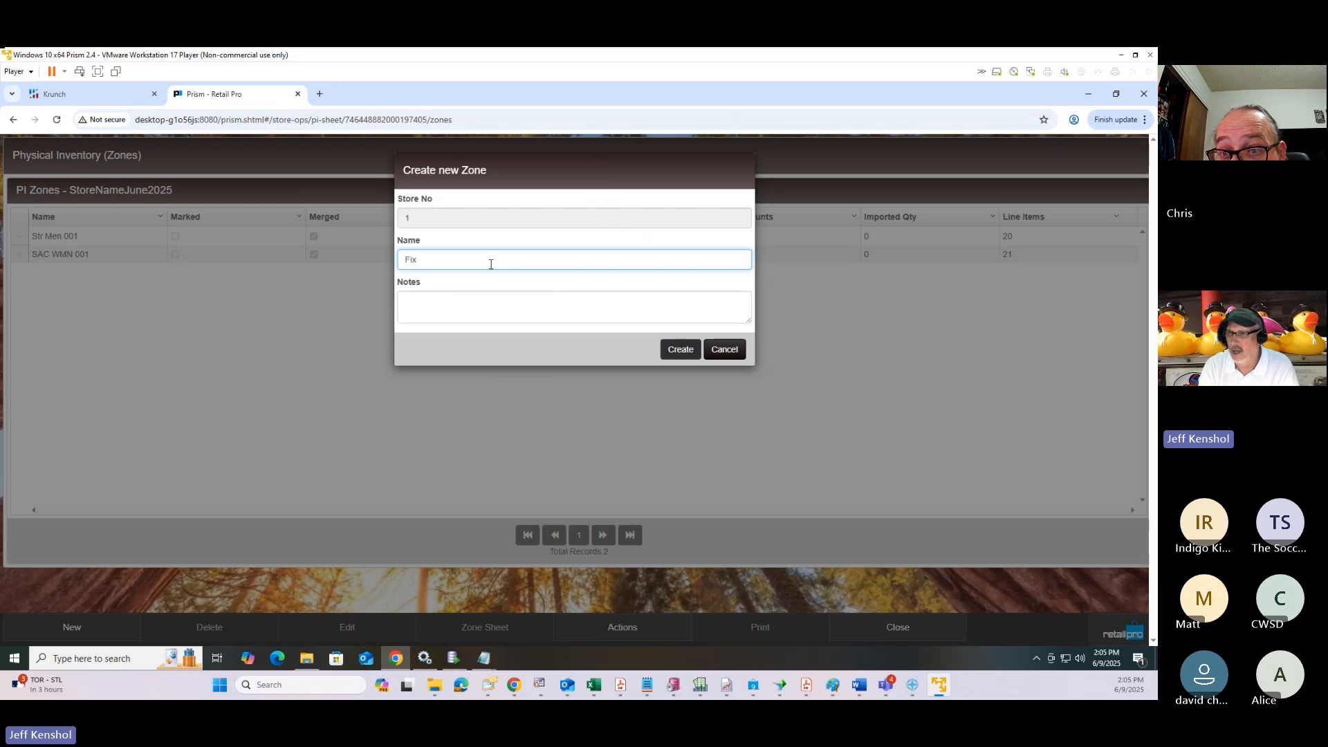
pyautogui.write(' 1')
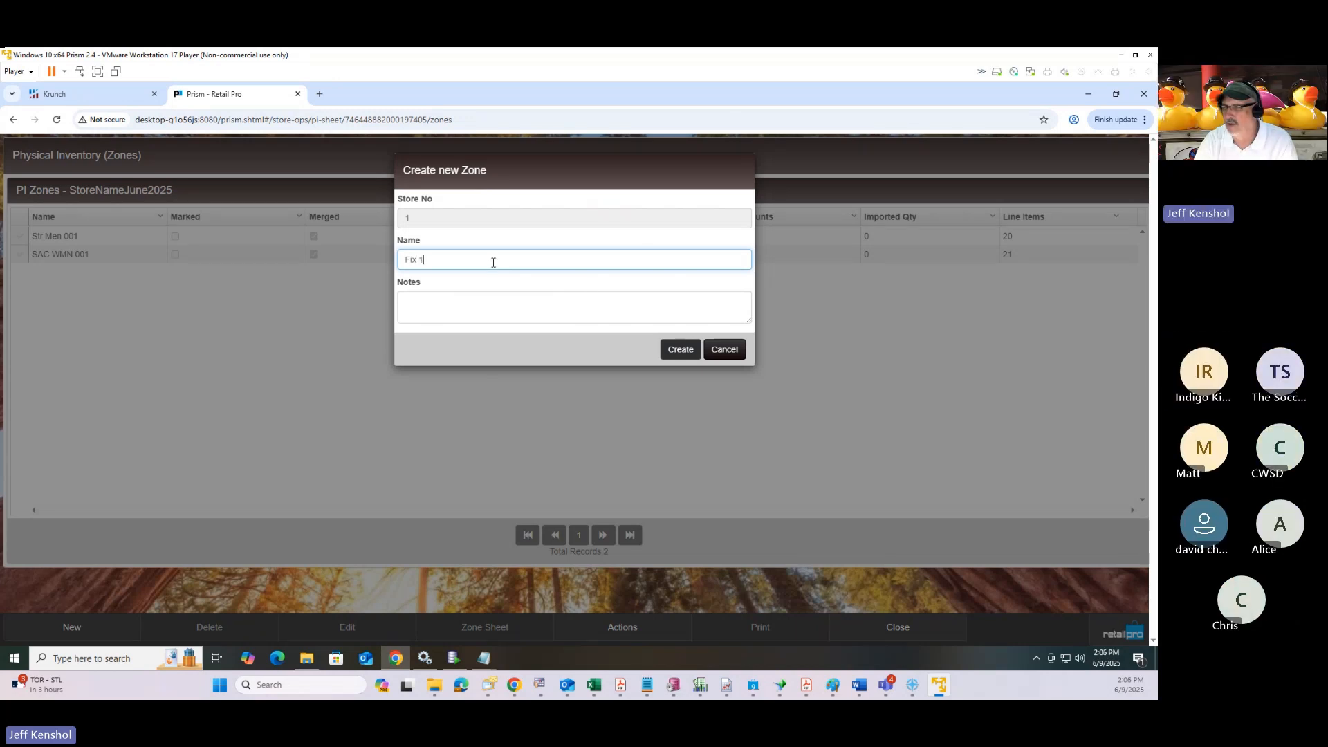
pyautogui.click(671, 350)
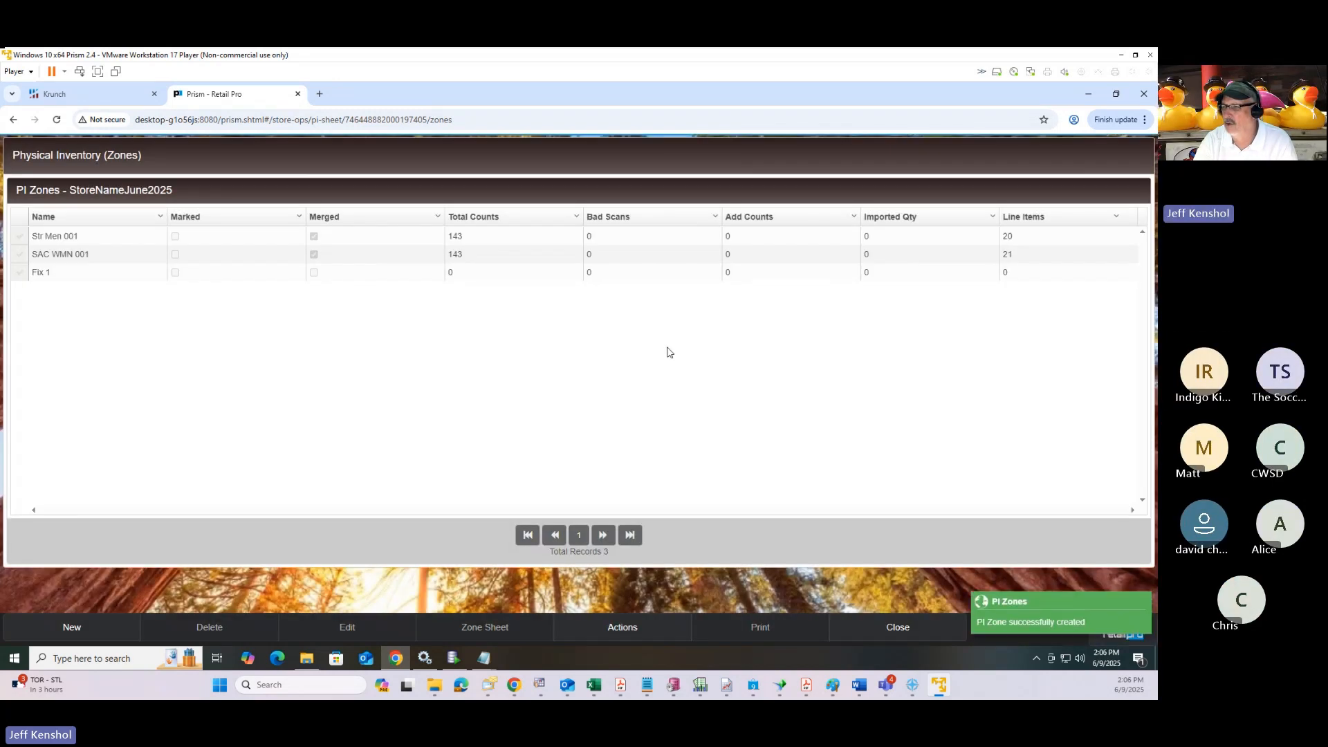
# Step: Open the zone sheet of the Fix 1 zone and show its added counts
pyautogui.click(26, 275)
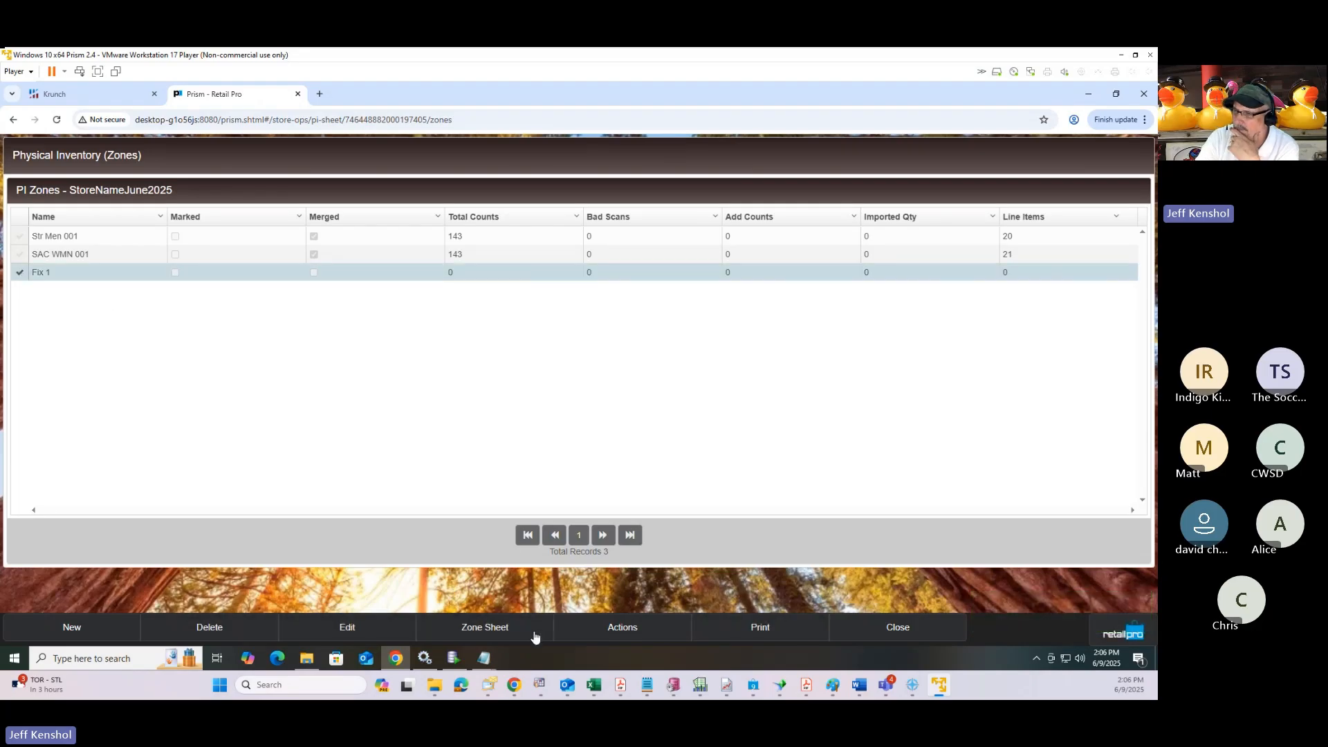
pyautogui.click(509, 629)
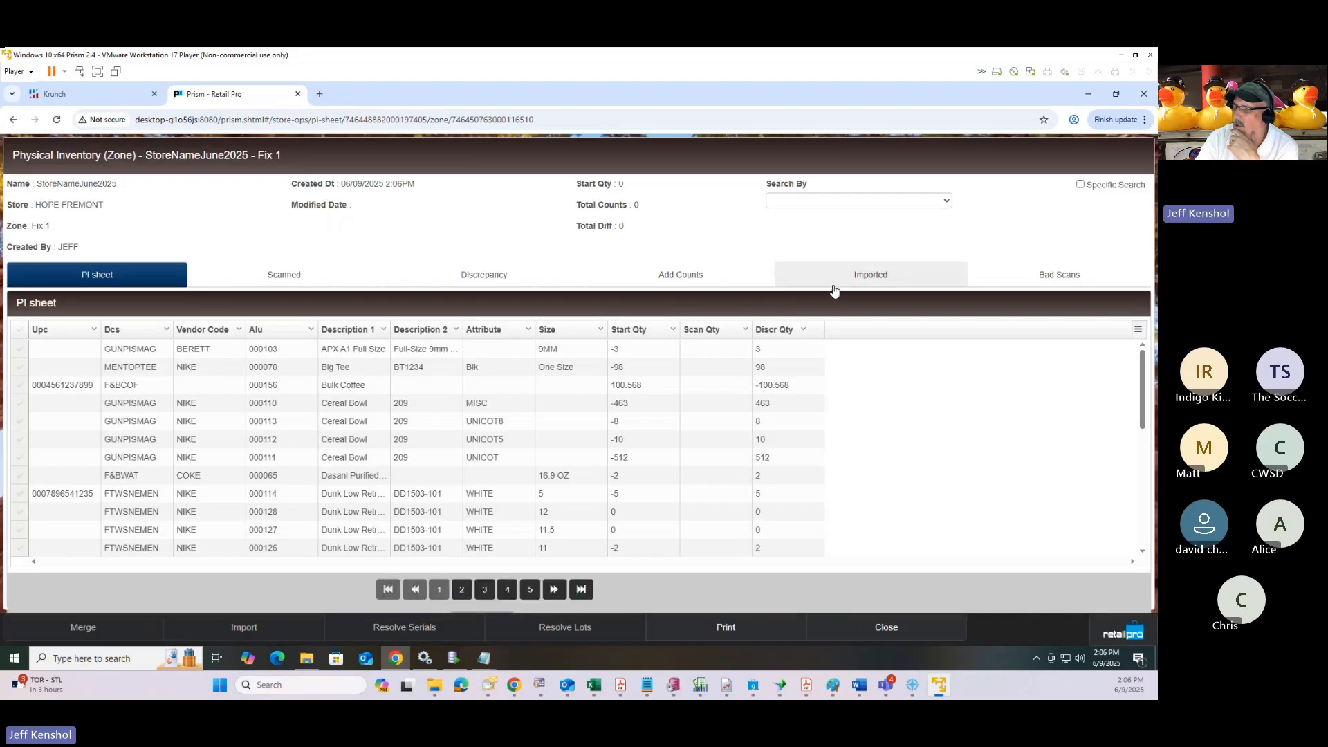
pyautogui.click(720, 276)
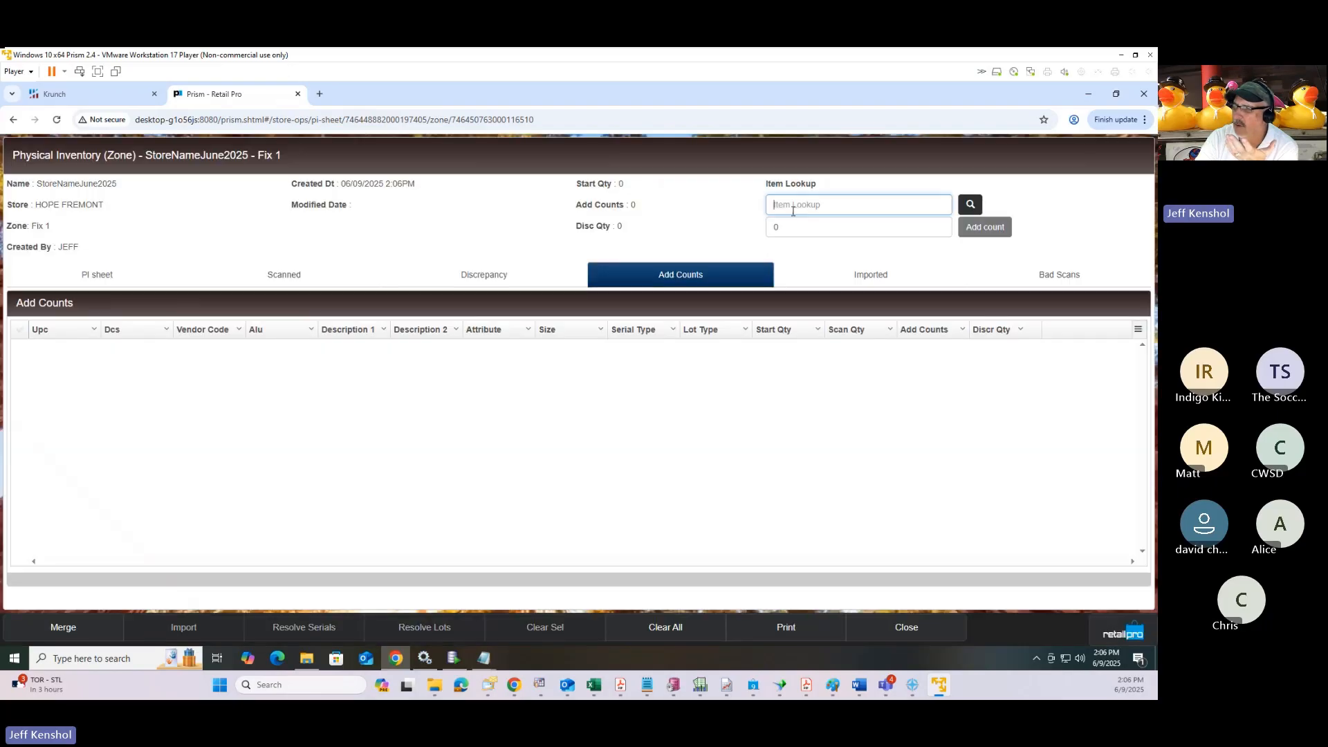
# Step: Try to add a count of -1 for item 000113 in the Fix 1 zone, and dismiss the message
pyautogui.click(794, 206)
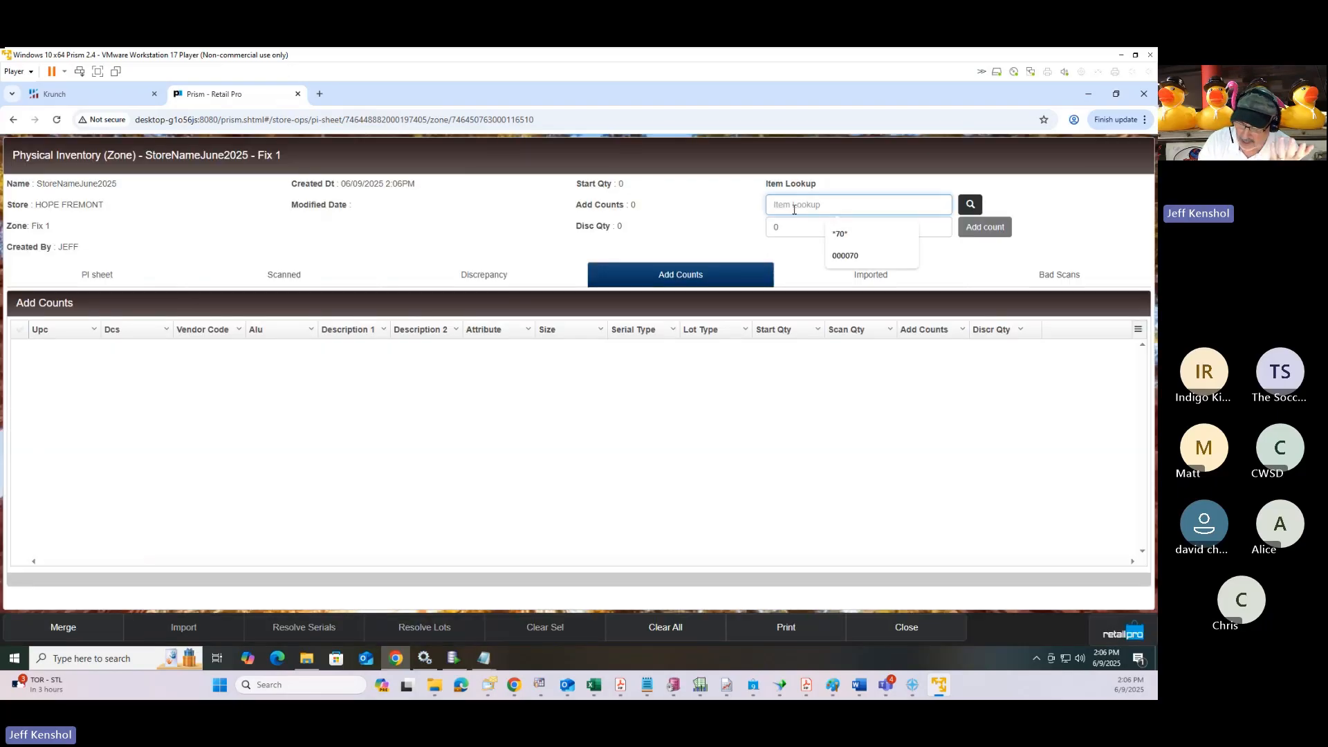
pyautogui.write('000113')
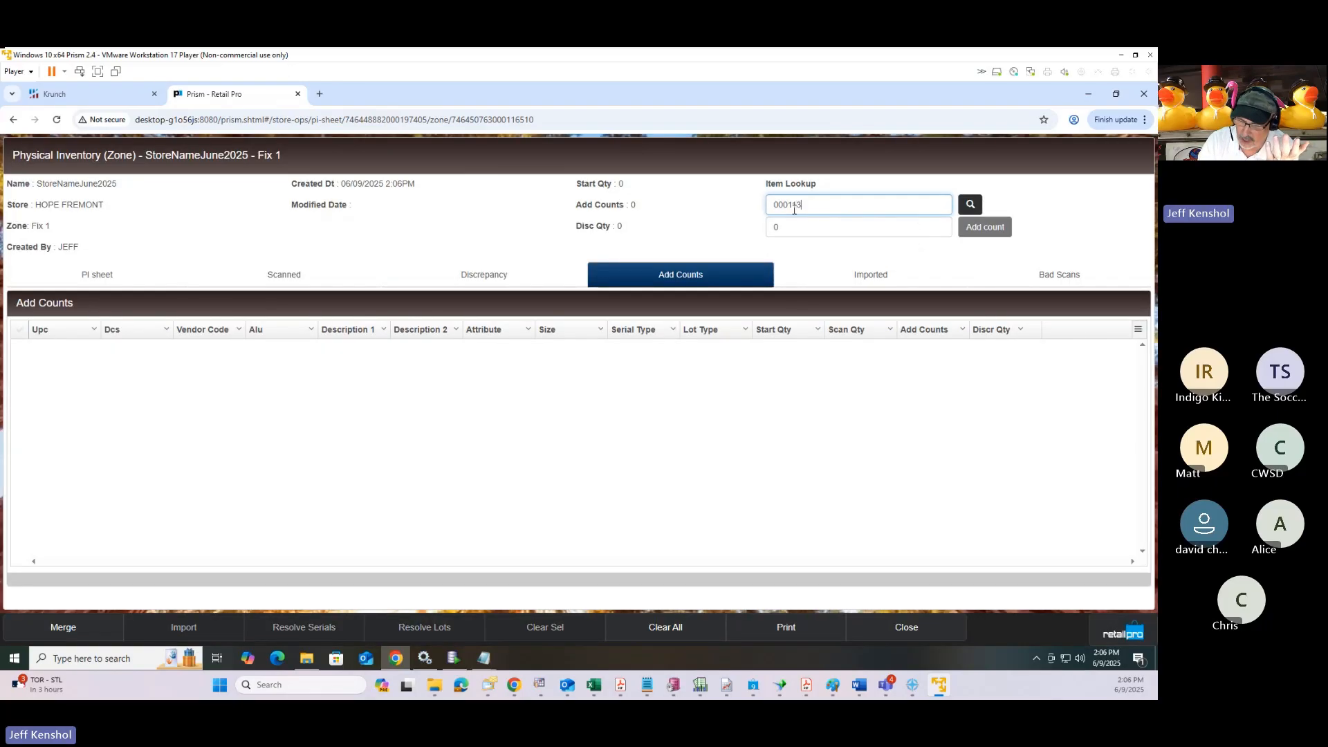
pyautogui.press('Tab')
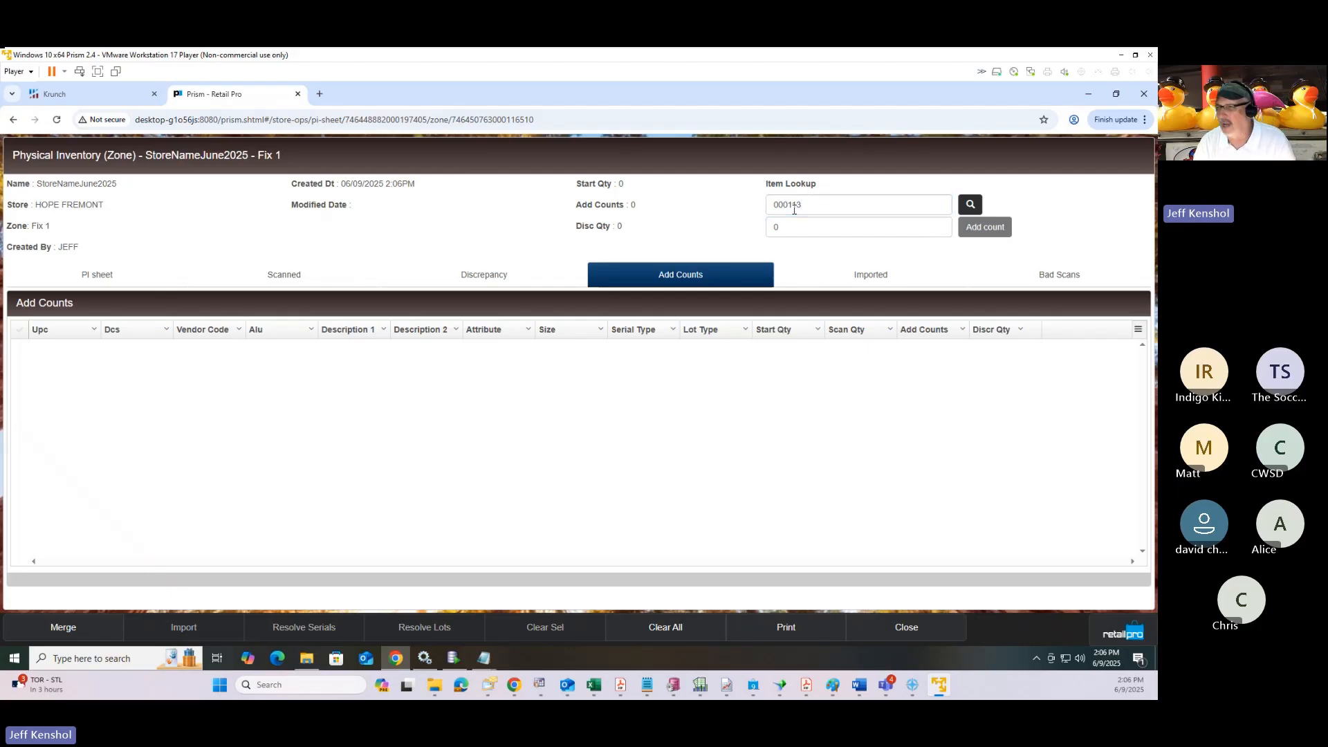
pyautogui.write('-')
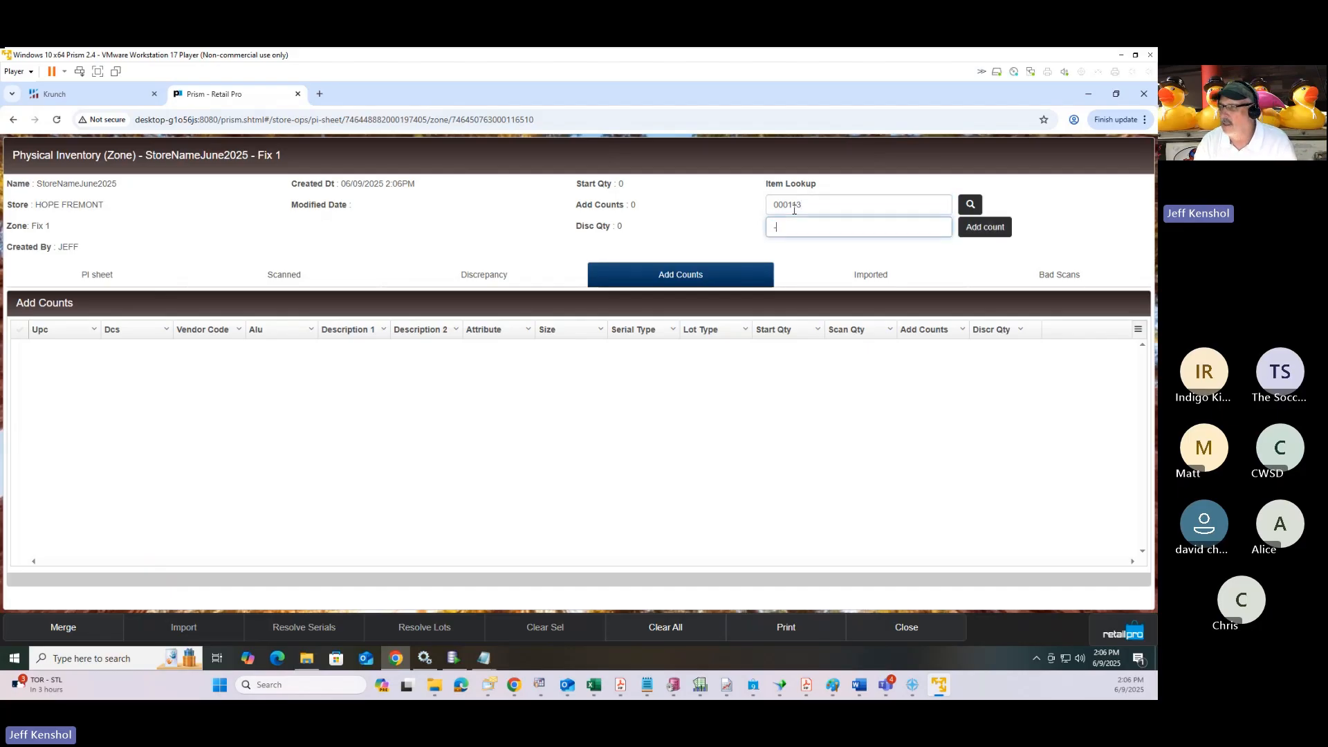
pyautogui.write('1')
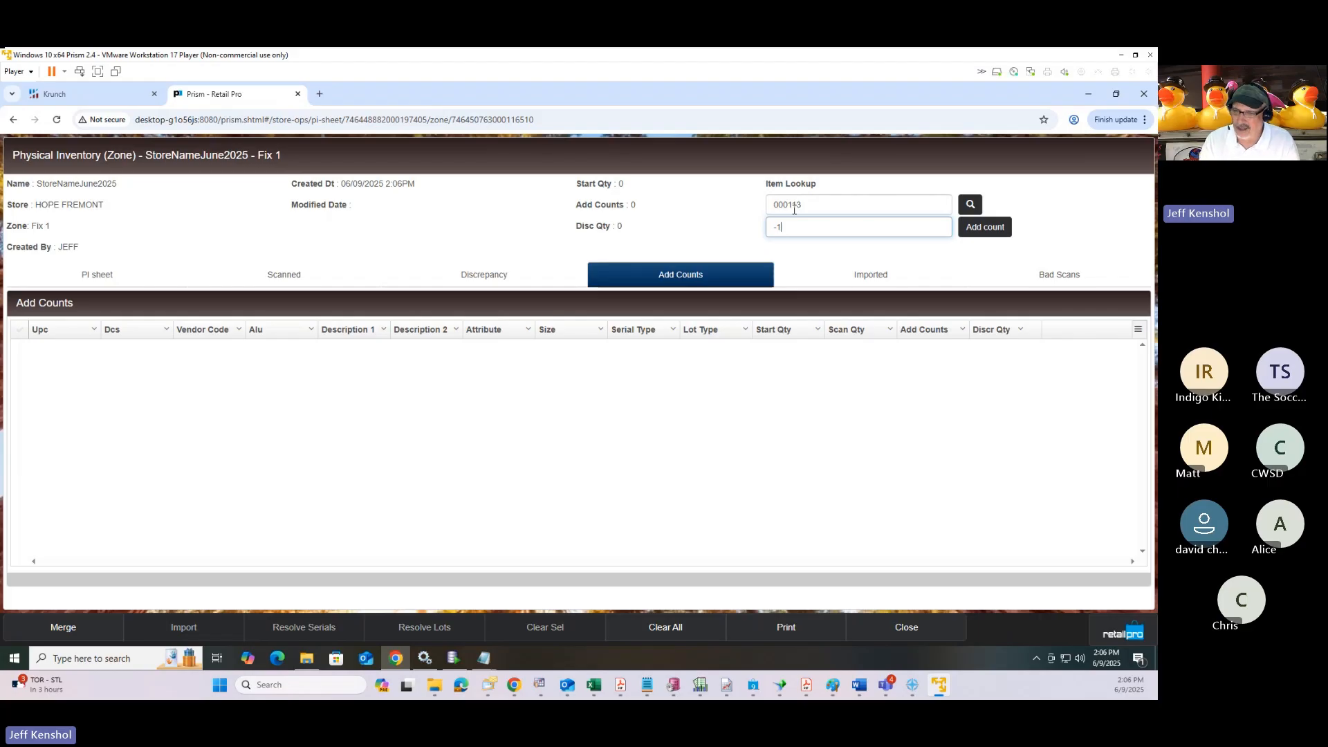
pyautogui.click(985, 229)
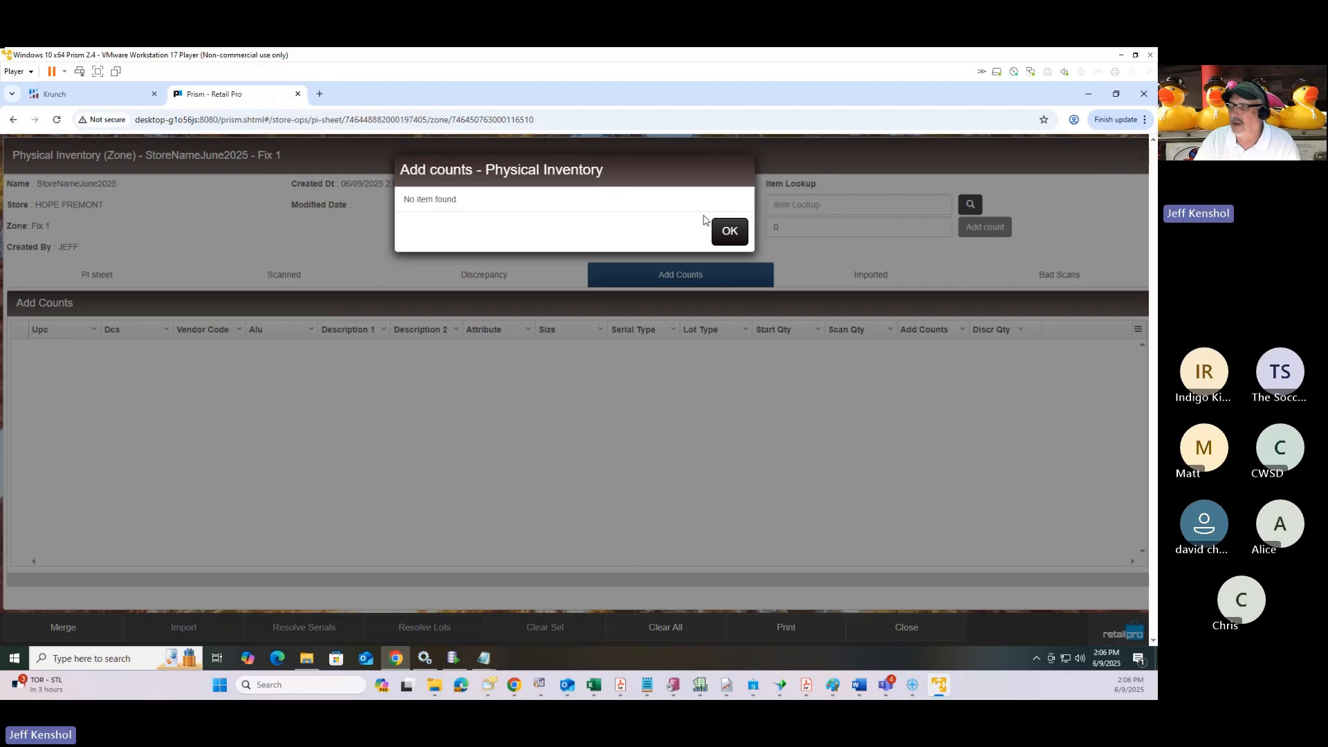
pyautogui.click(728, 233)
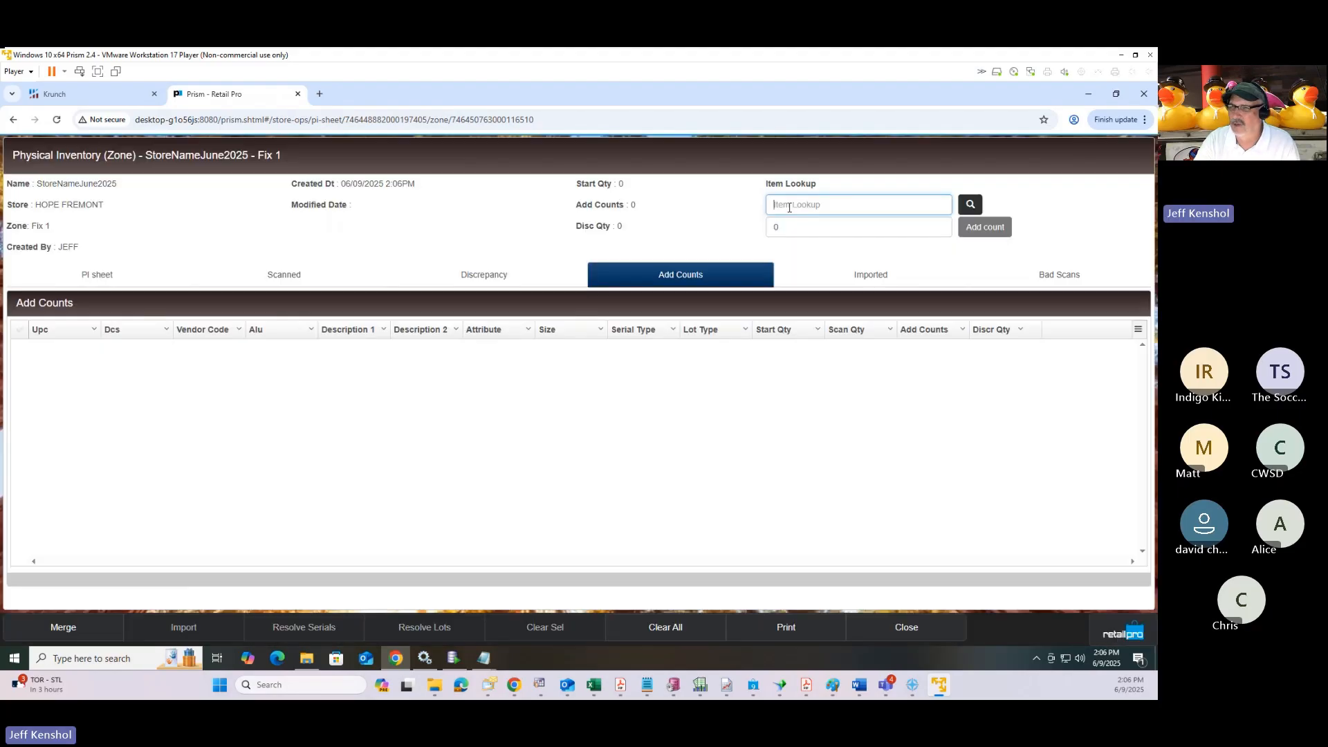
# Step: Retry the item lookup for 000113 twice without entering a new quantity, dismissing the message each time
pyautogui.click(791, 205)
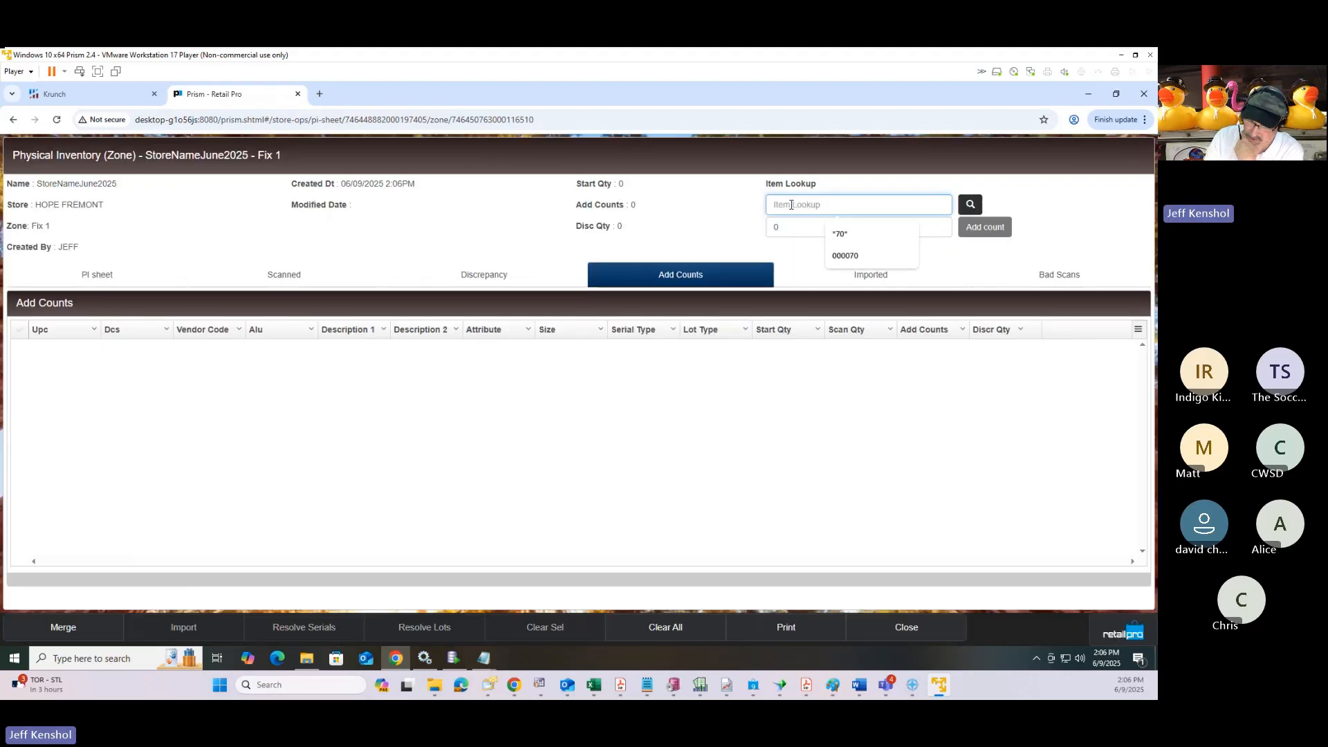
pyautogui.write('000113')
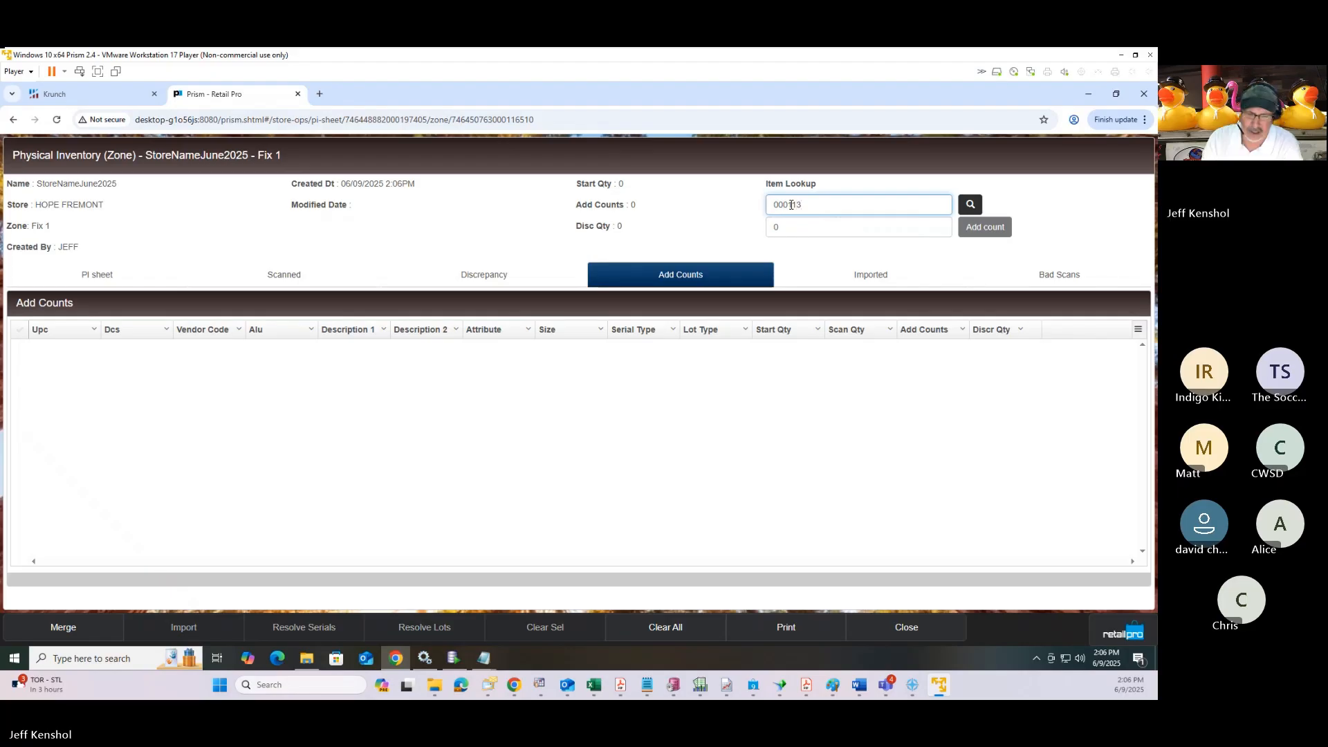
pyautogui.press('Return')
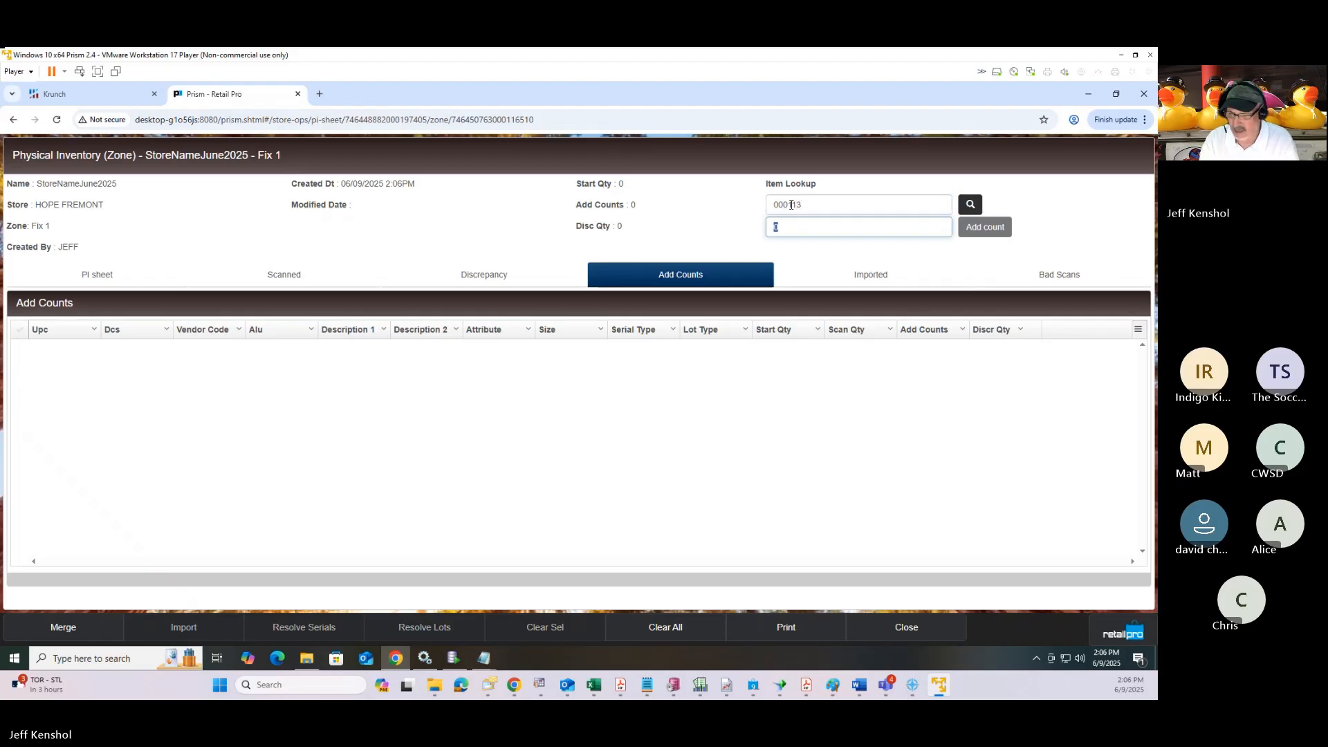
pyautogui.press('Return')
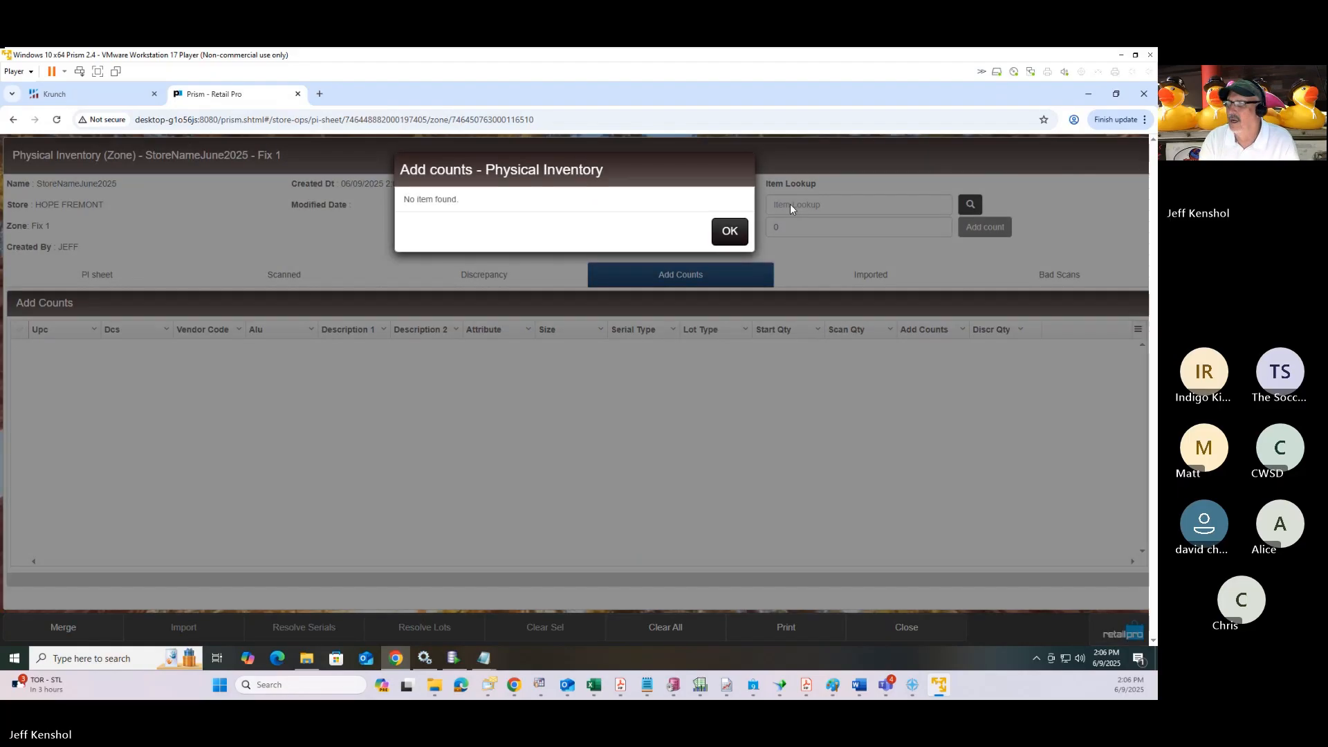
pyautogui.press('Return')
pyautogui.click(791, 204)
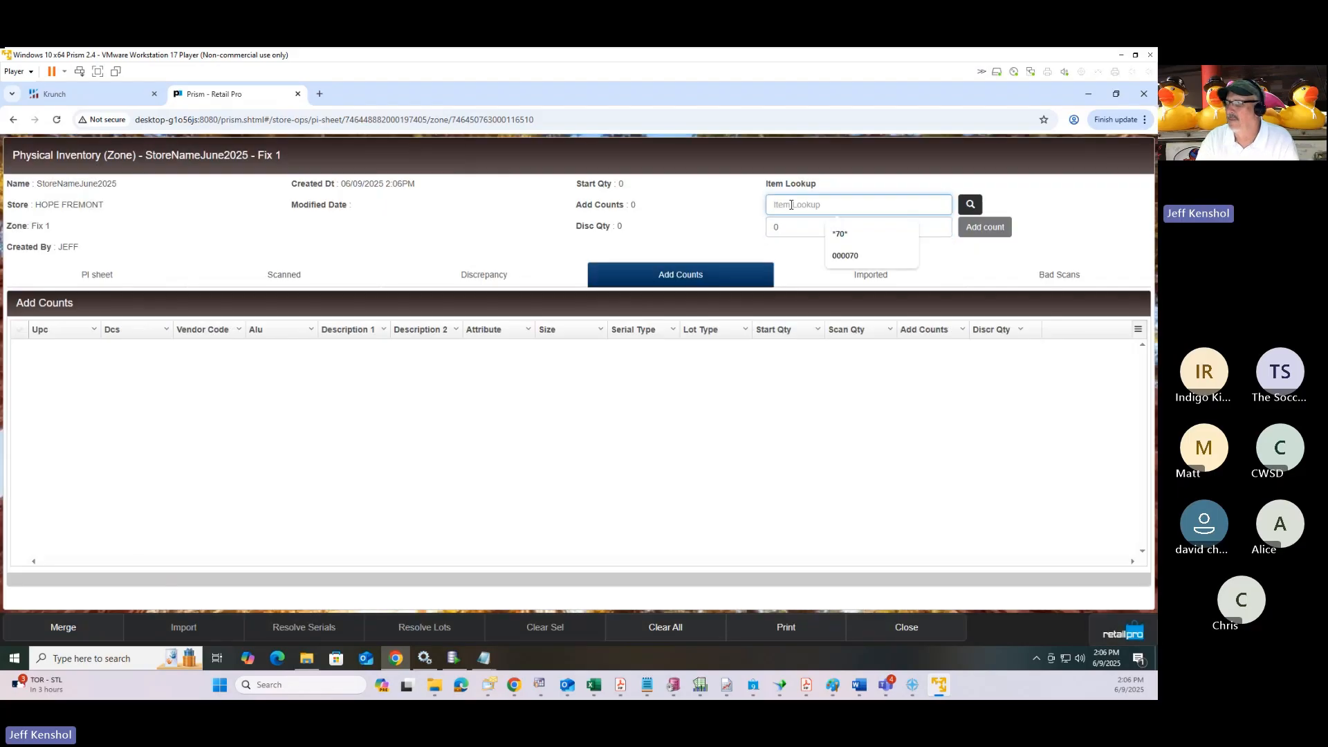
pyautogui.write('000113')
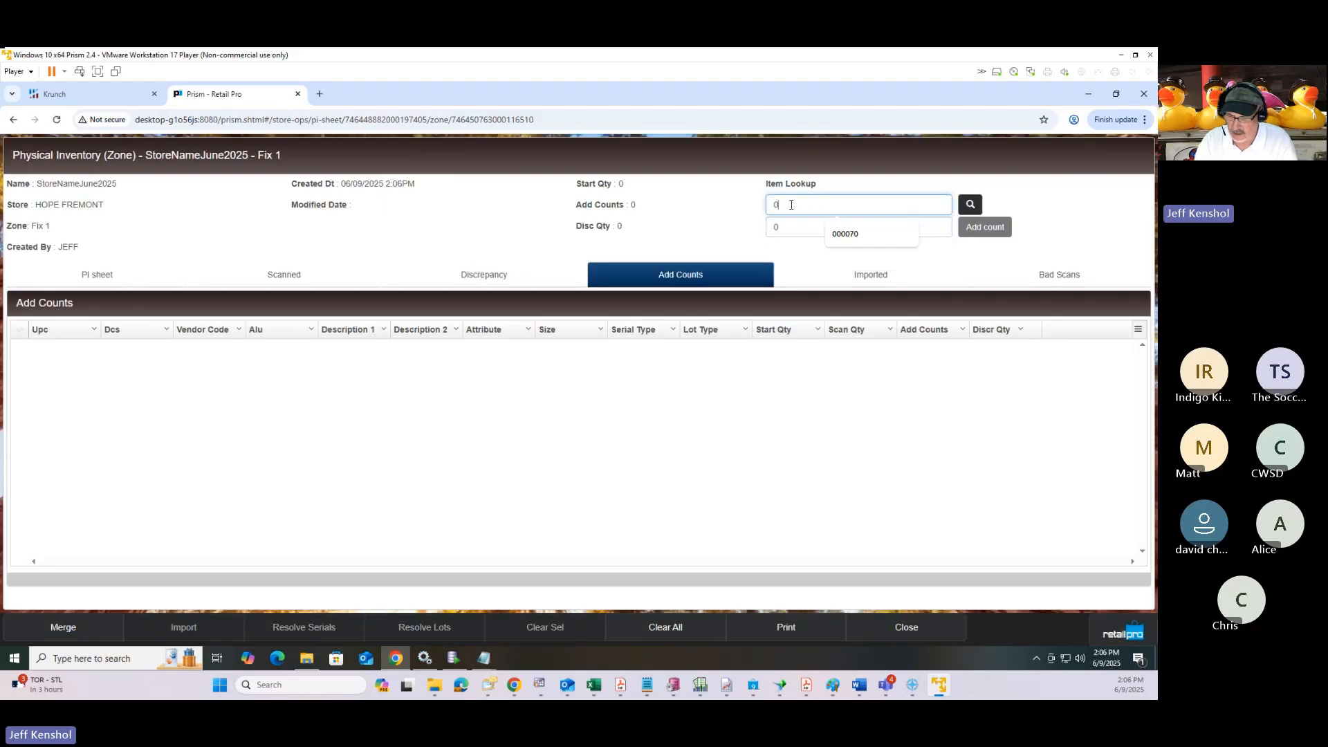
pyautogui.press('Return')
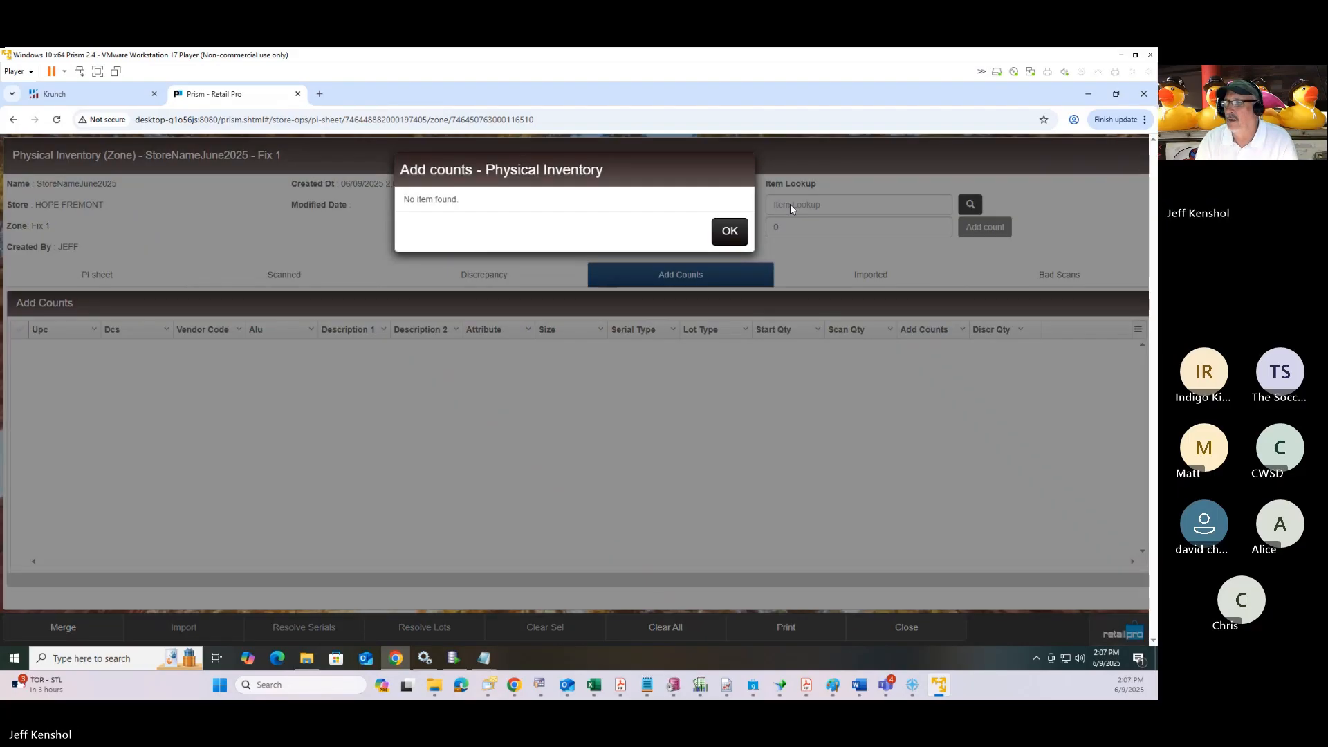
pyautogui.press('Return')
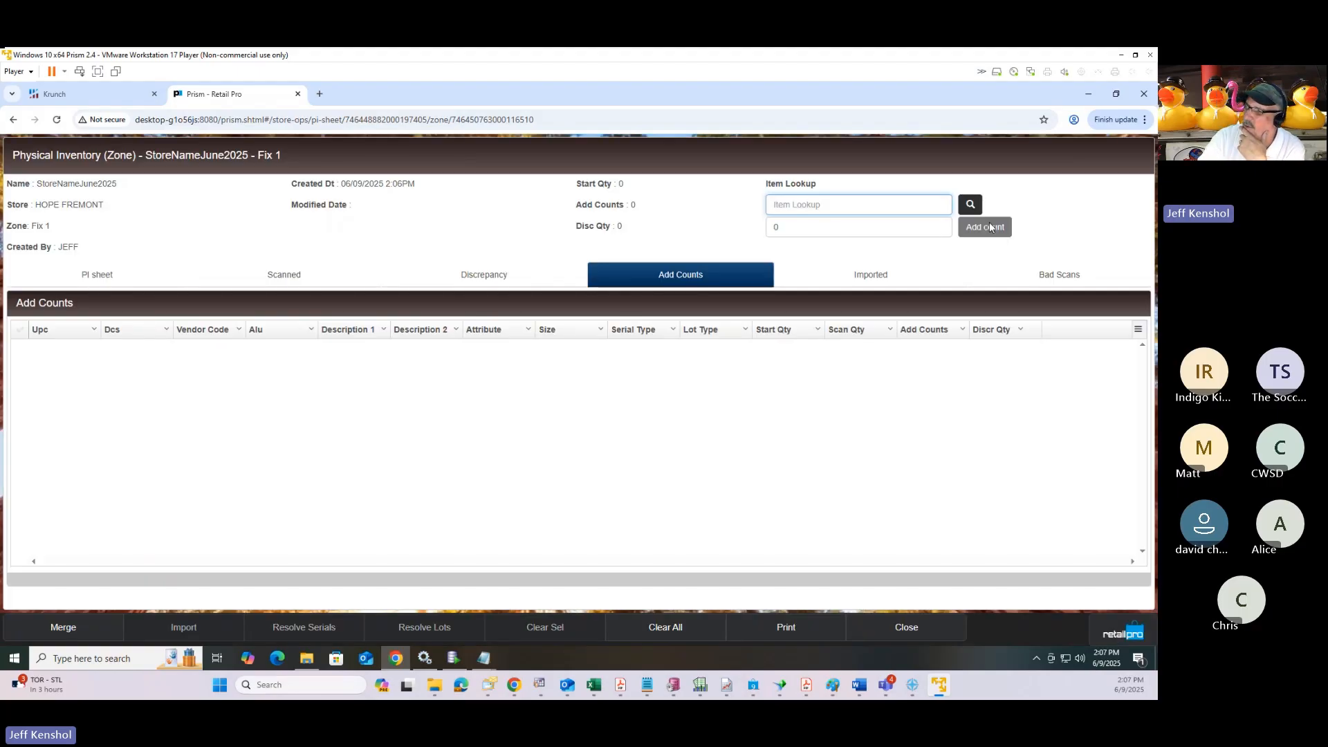
# Step: Search the inventory without filters, select the Cereal Bowl with ALU 000113, and set its add count to 1
pyautogui.click(971, 205)
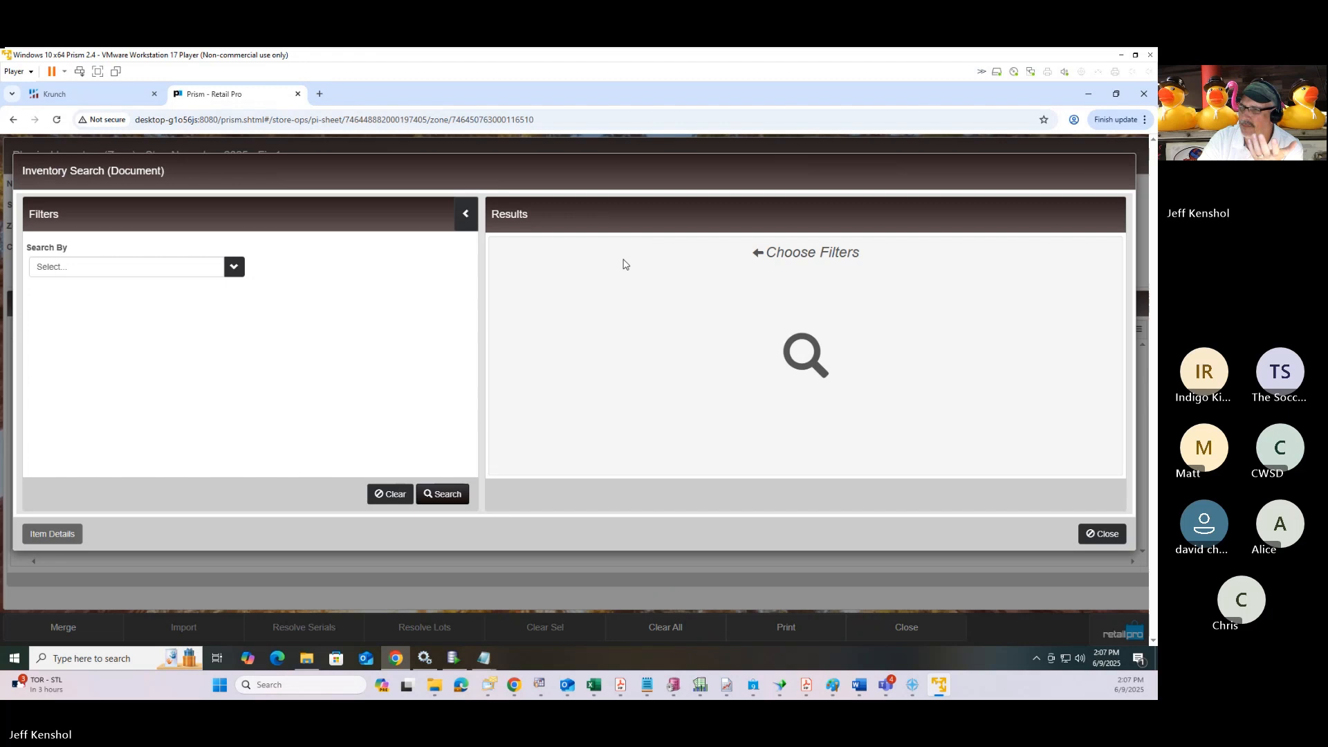
pyautogui.click(446, 494)
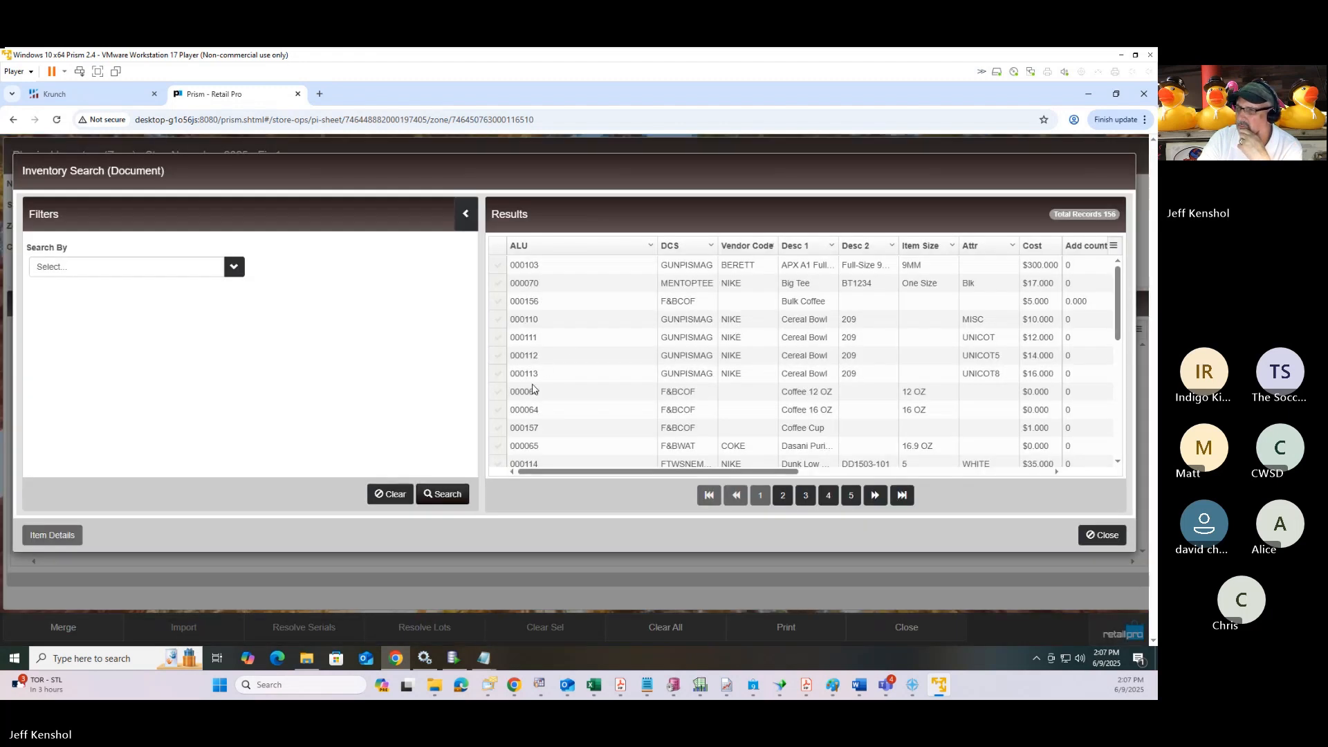
pyautogui.click(498, 375)
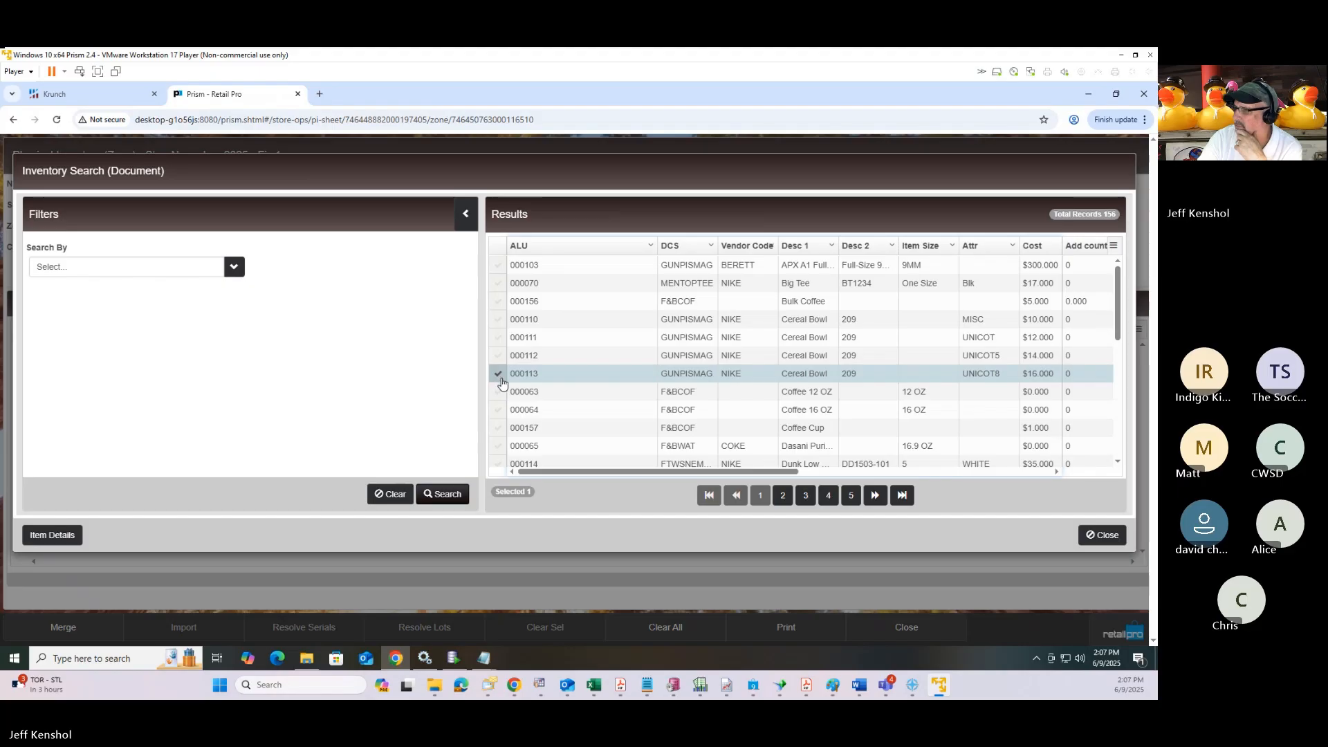
pyautogui.click(1077, 375)
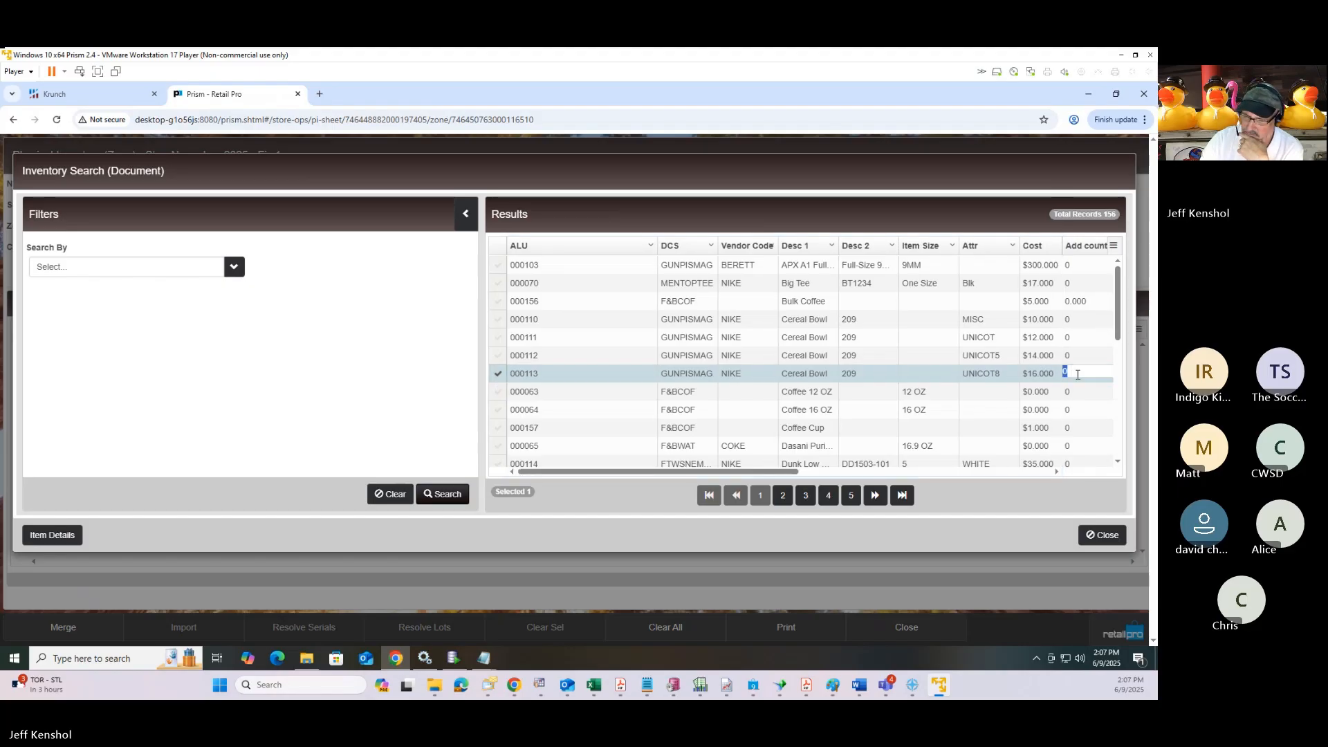
pyautogui.write('1')
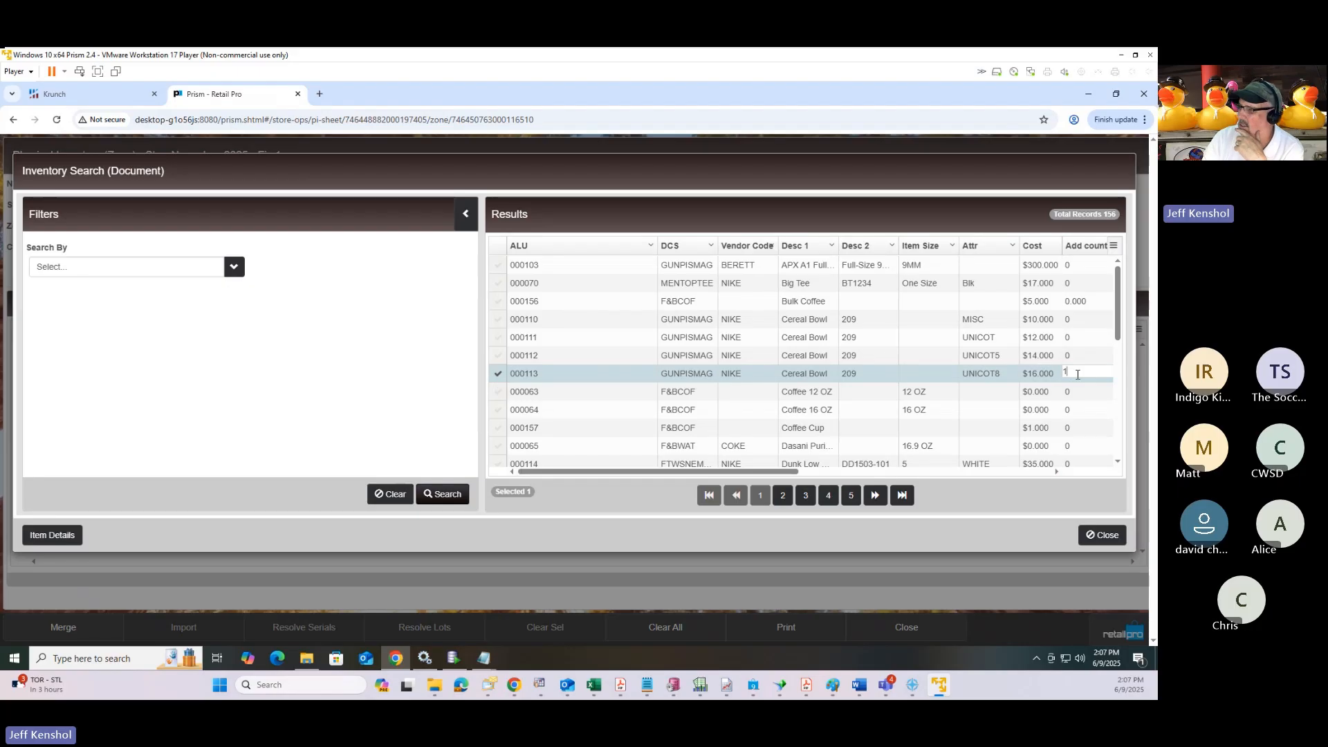
pyautogui.press('Return')
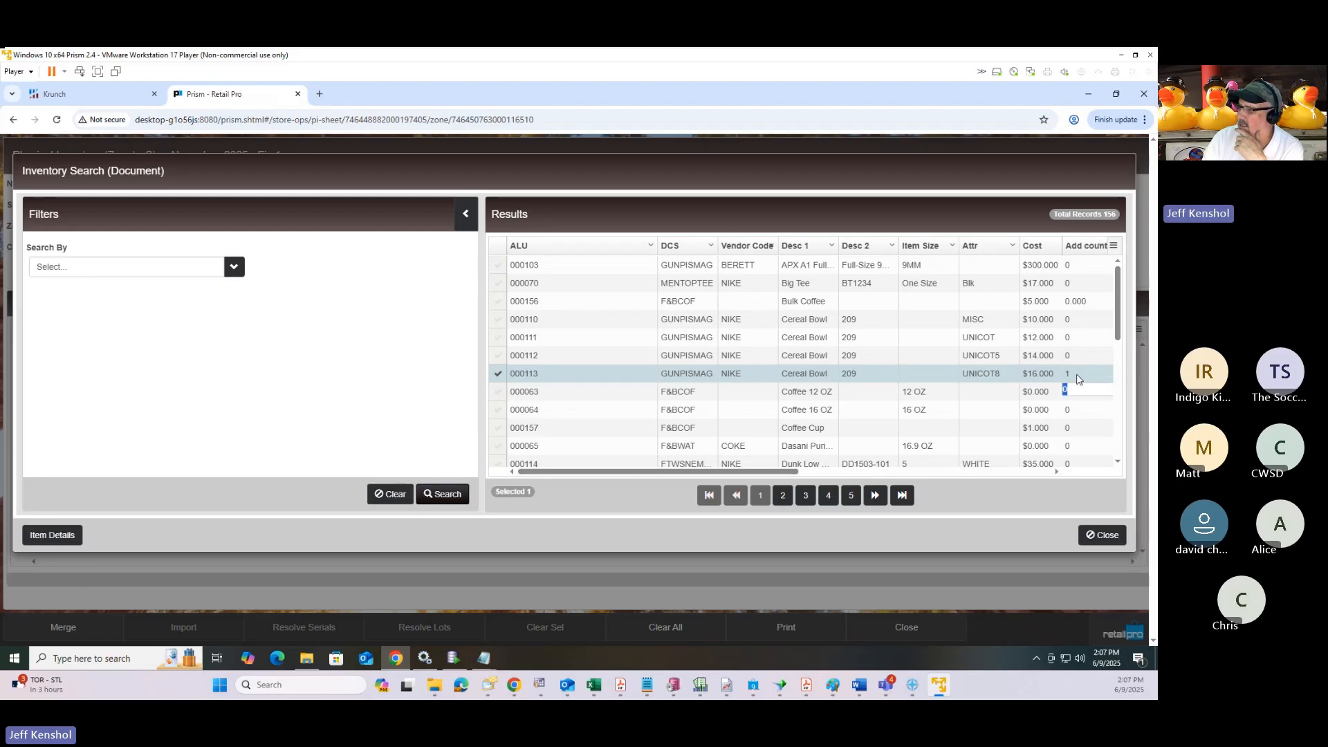
# Step: Close the inventory search and change the add count of item 000113 in the Fix 1 zone to -1
pyautogui.click(1115, 541)
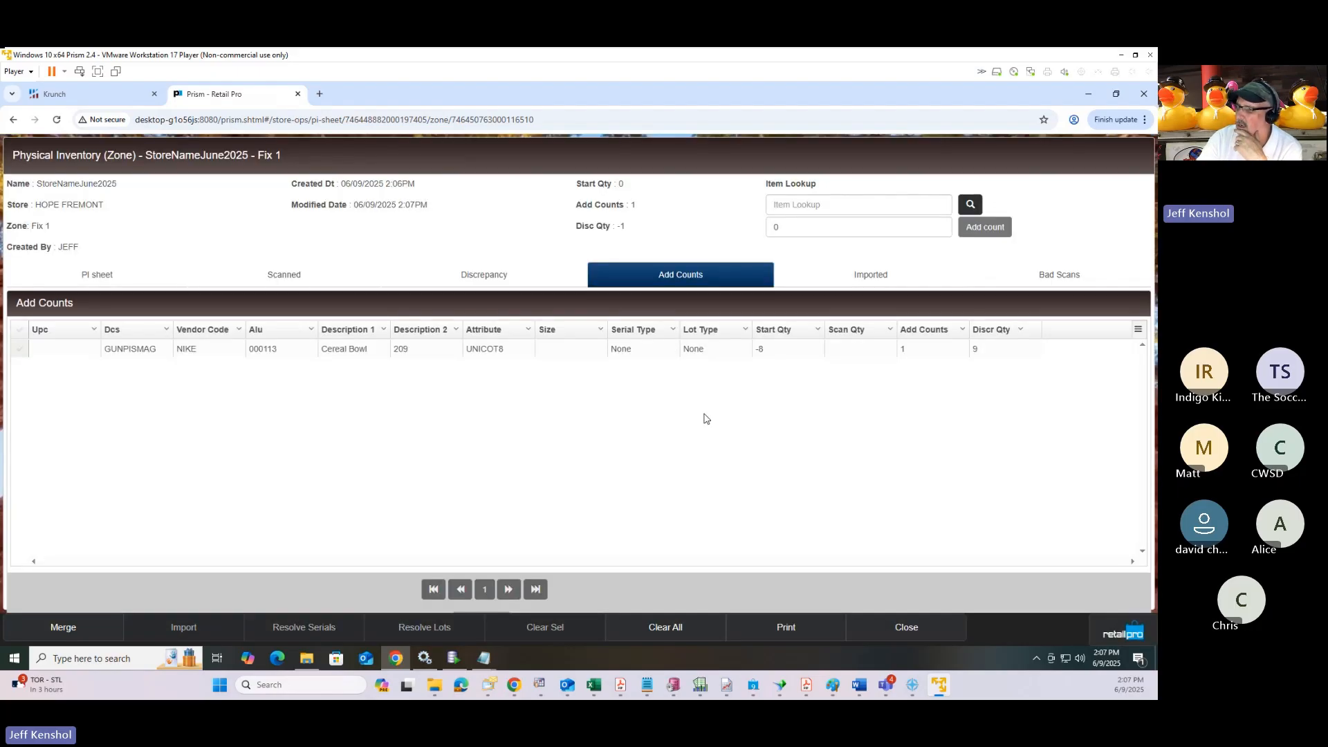
pyautogui.click(922, 356)
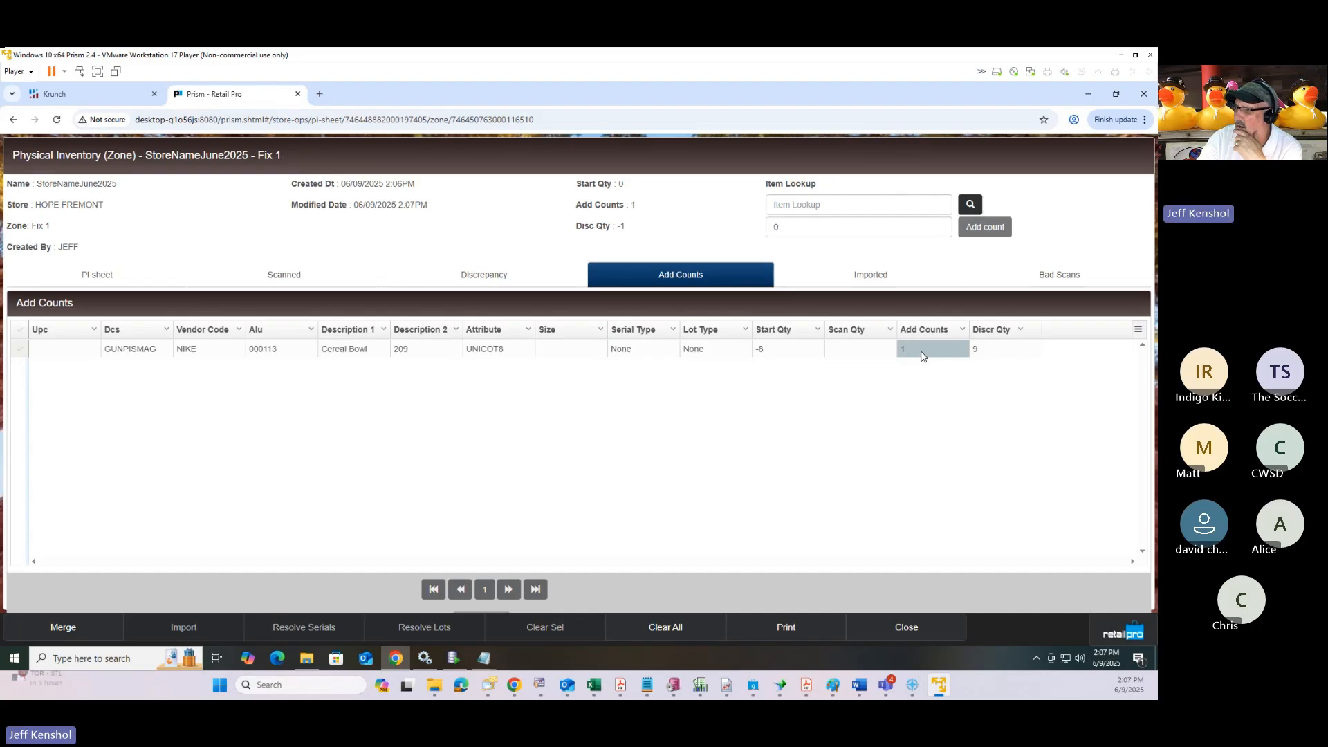
pyautogui.click(922, 353)
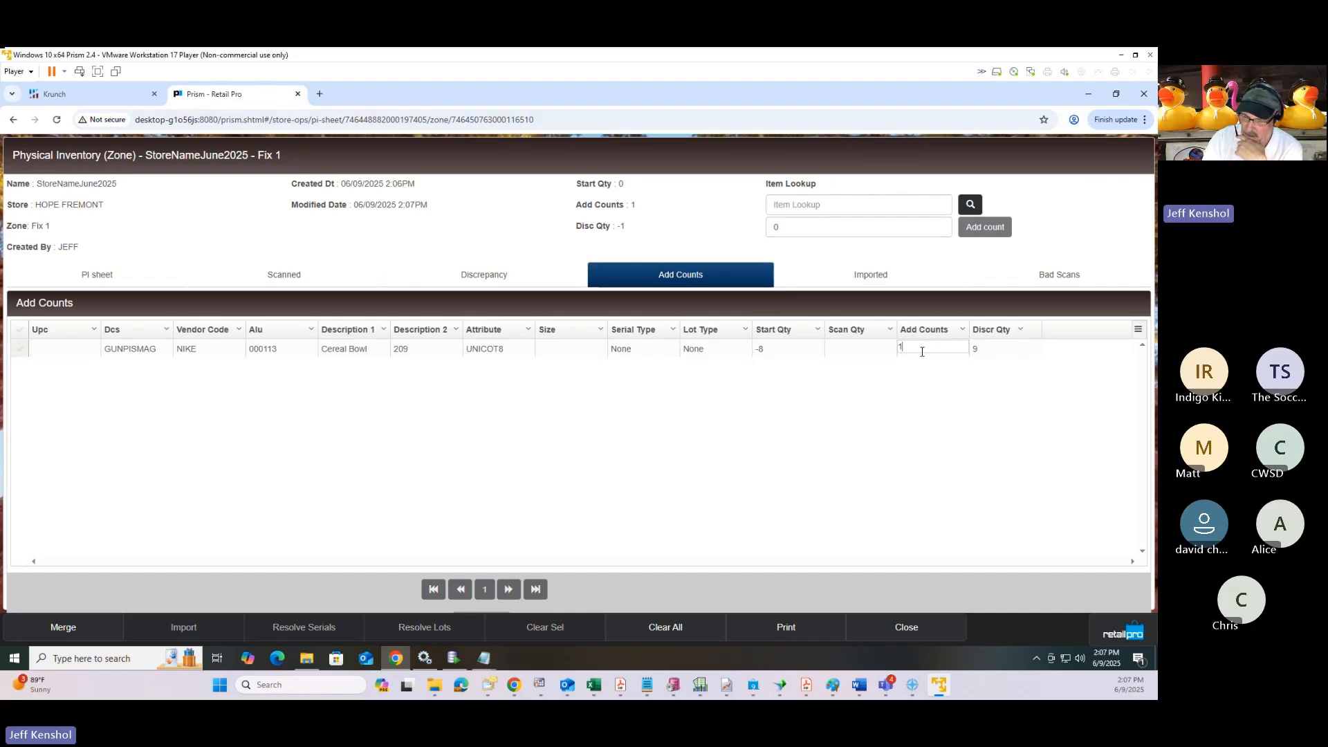
pyautogui.write('-1')
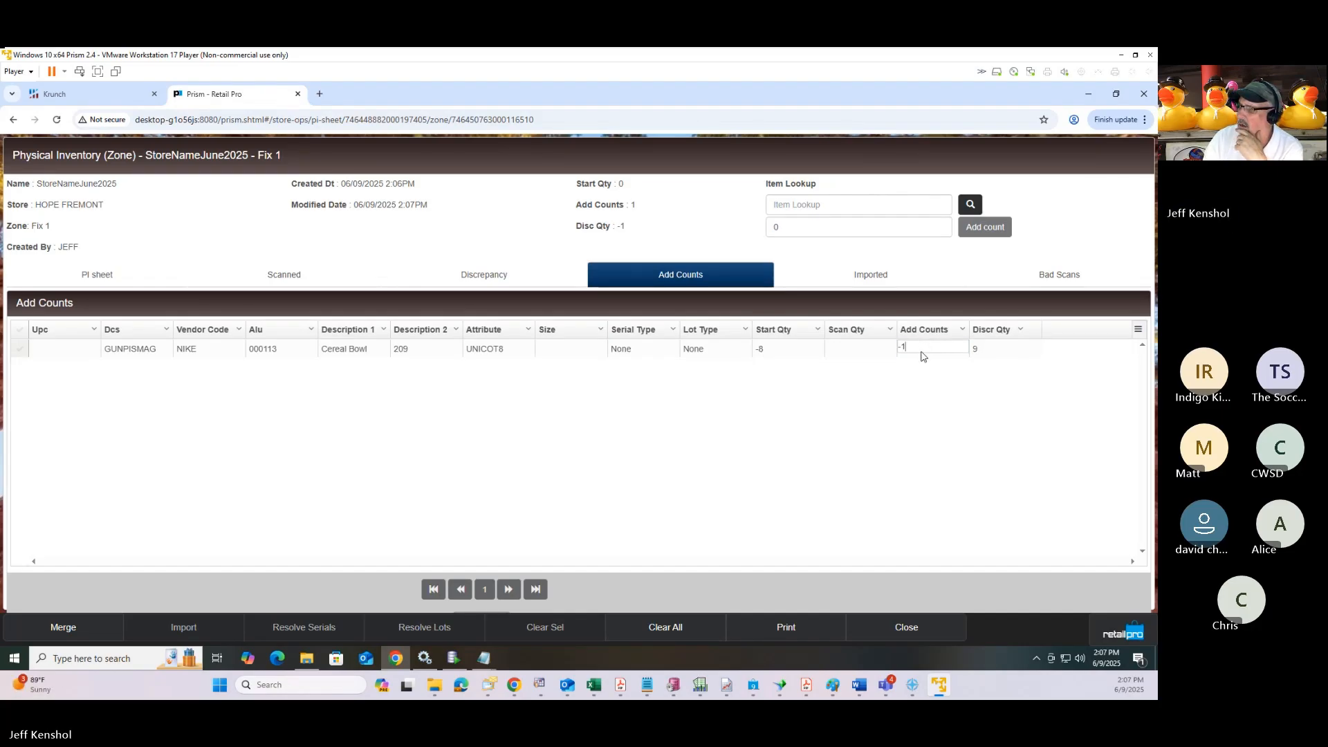
pyautogui.press('Return')
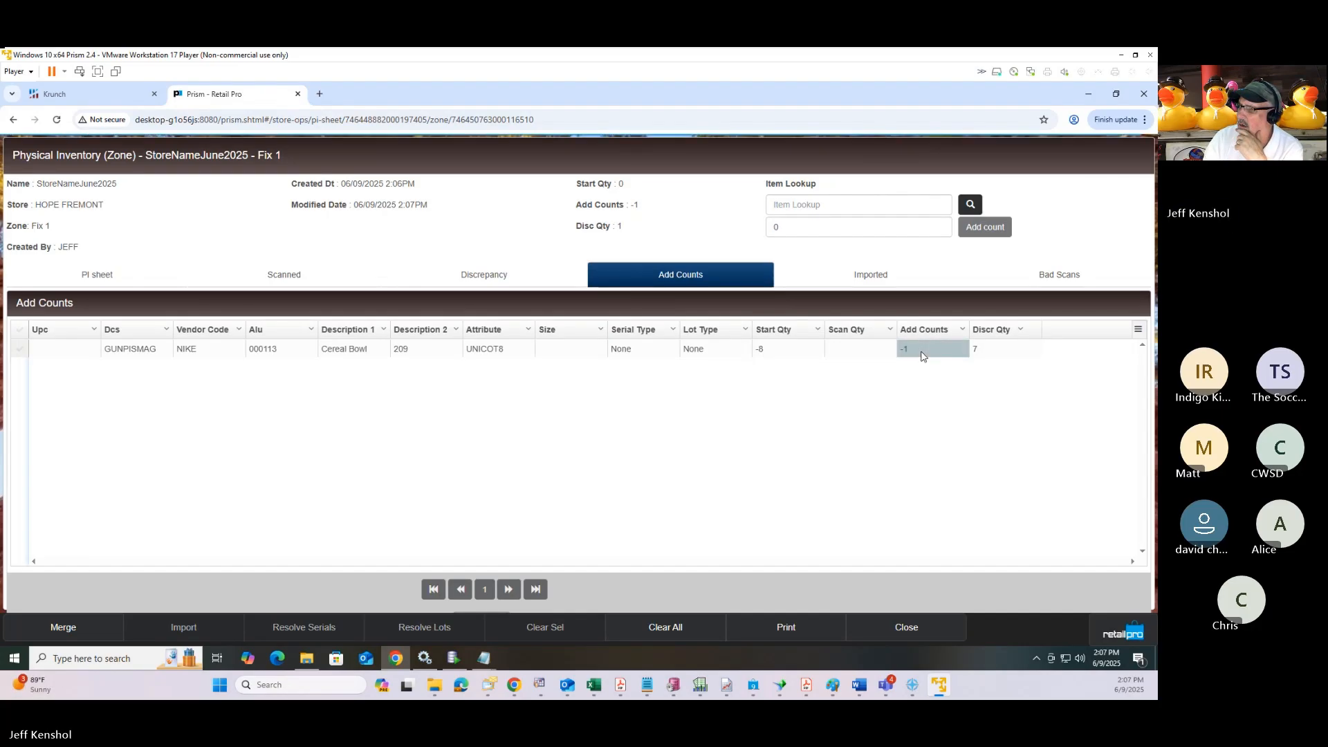
pyautogui.click(994, 356)
pyautogui.click(870, 358)
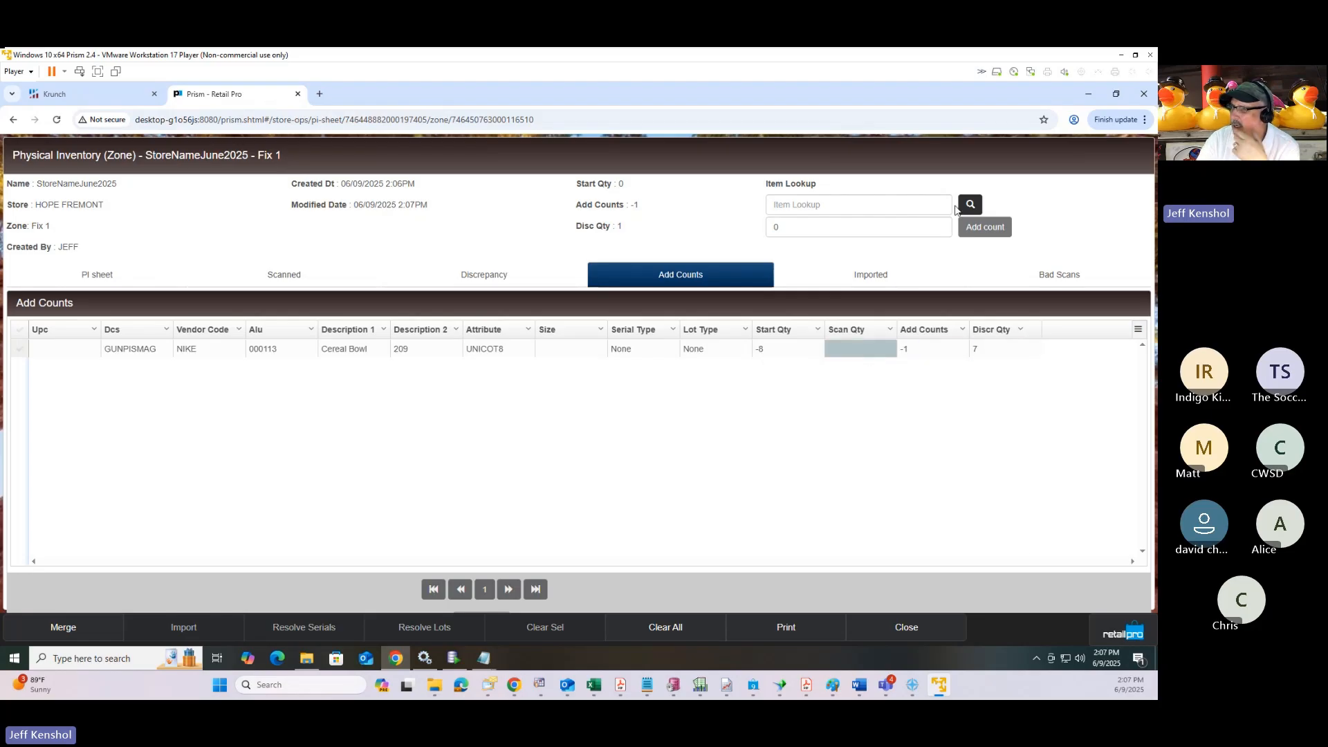
pyautogui.click(971, 207)
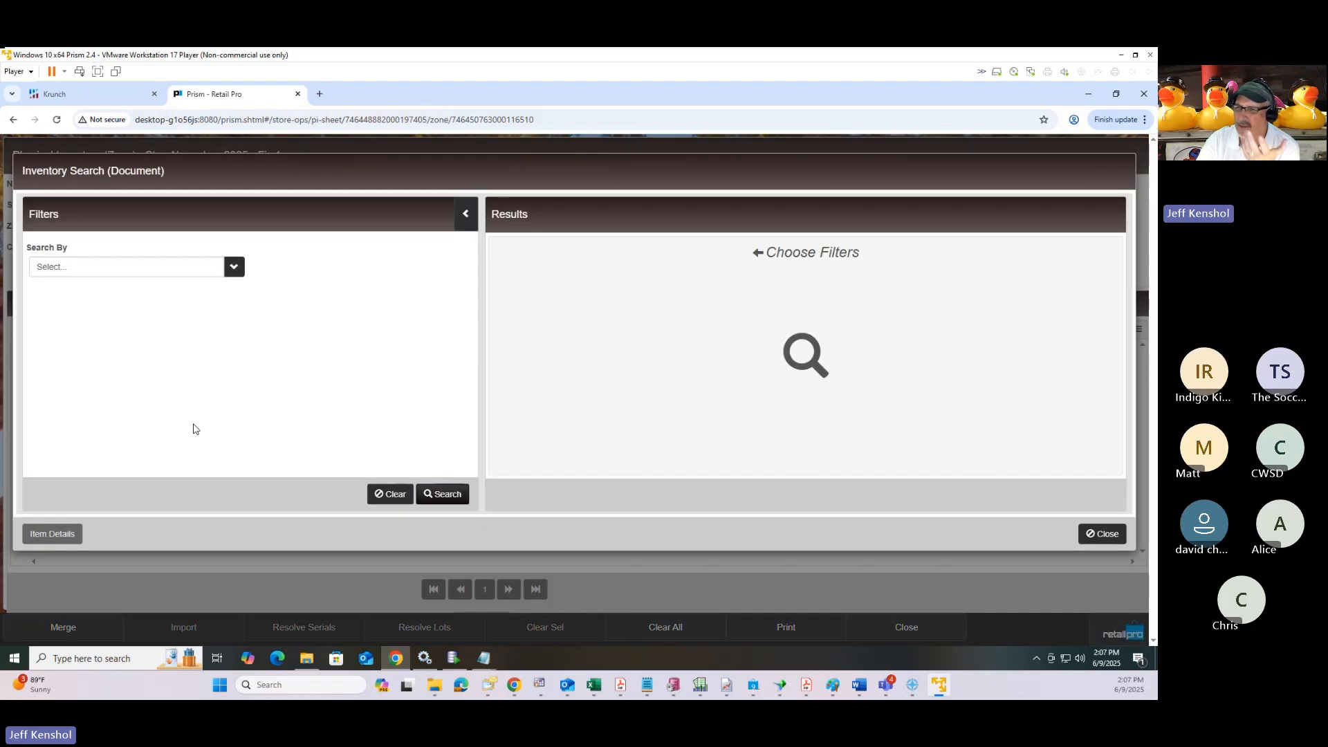
pyautogui.click(449, 495)
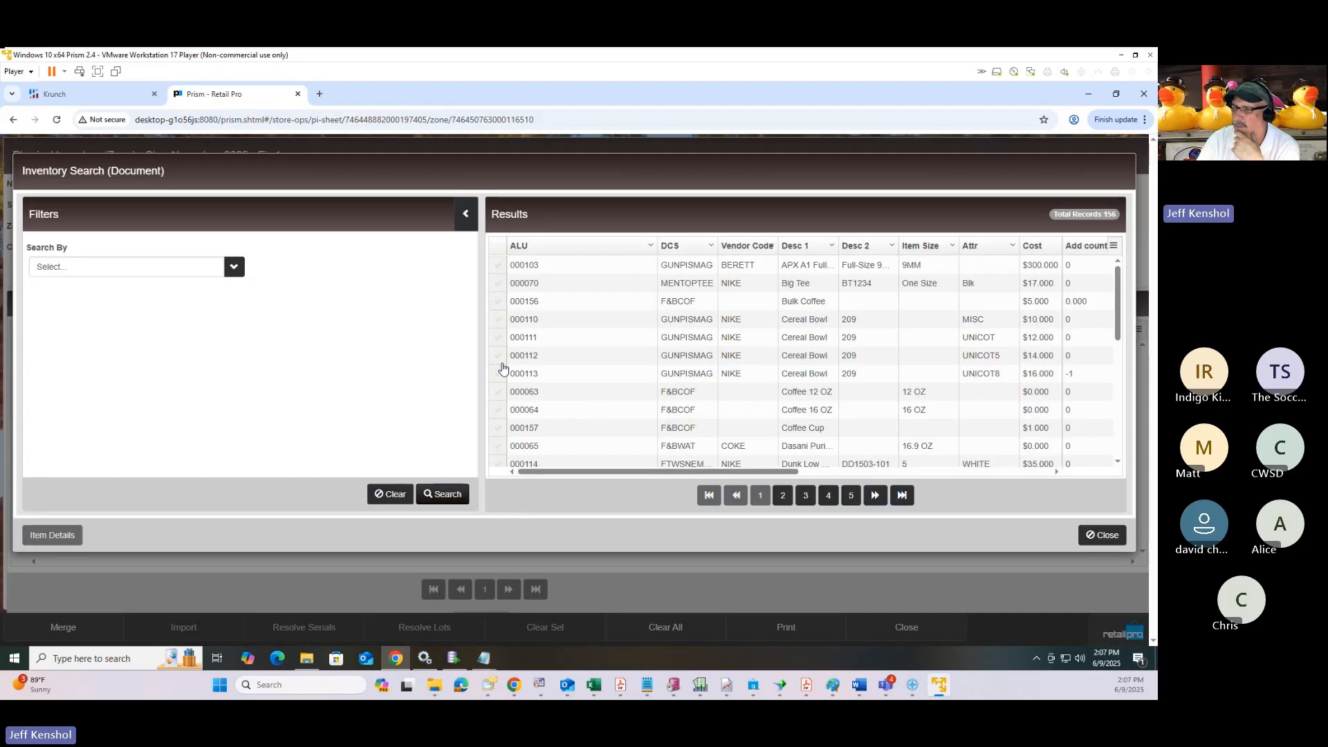
pyautogui.click(498, 357)
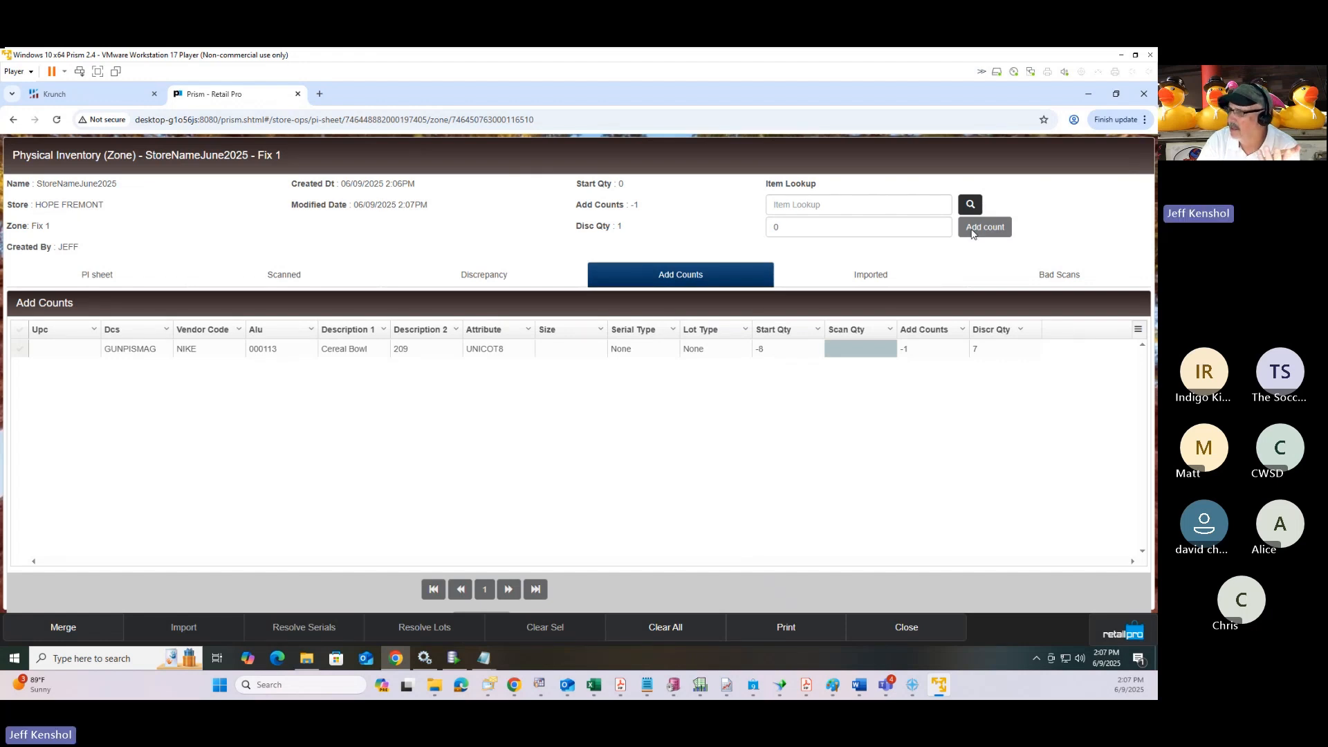
# Step: Search the inventory without filters, select the Cereal Bowl with ALU 000112, set its add count to 1, and close the search
pyautogui.click(971, 205)
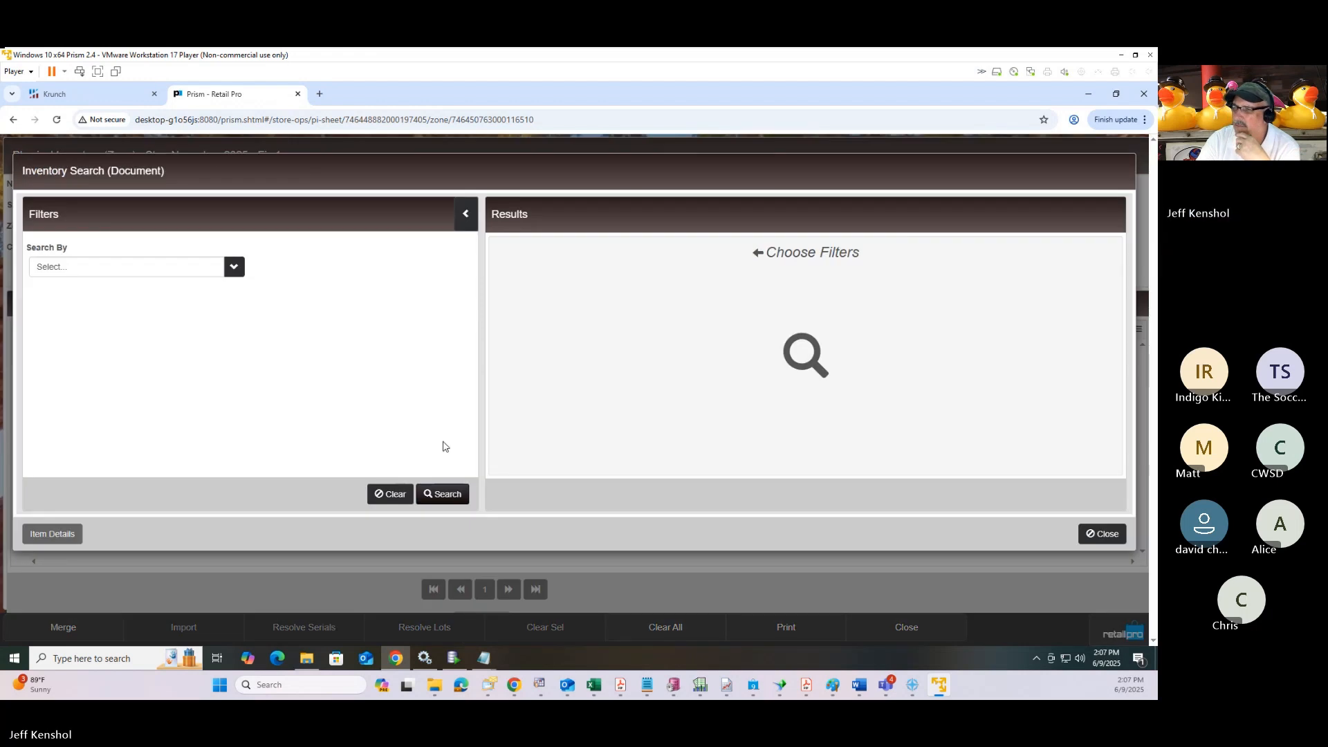
pyautogui.click(454, 494)
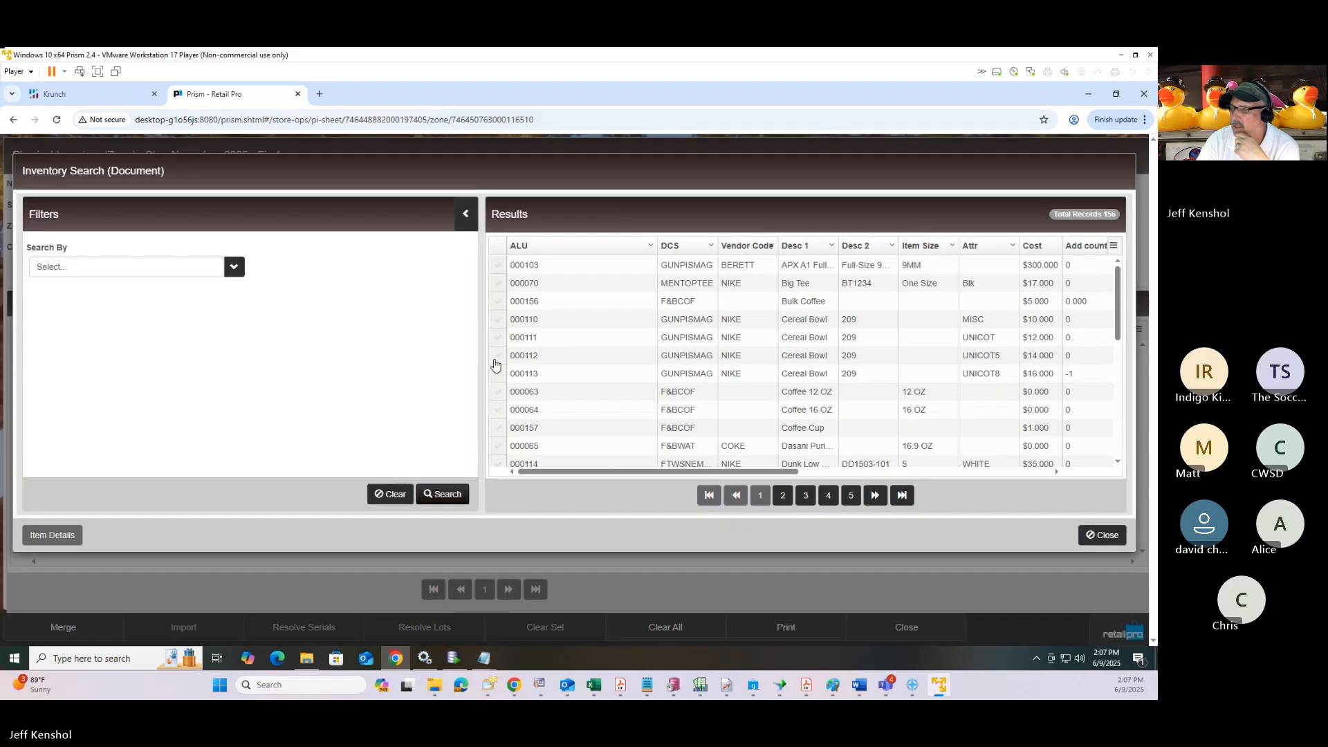
pyautogui.click(497, 356)
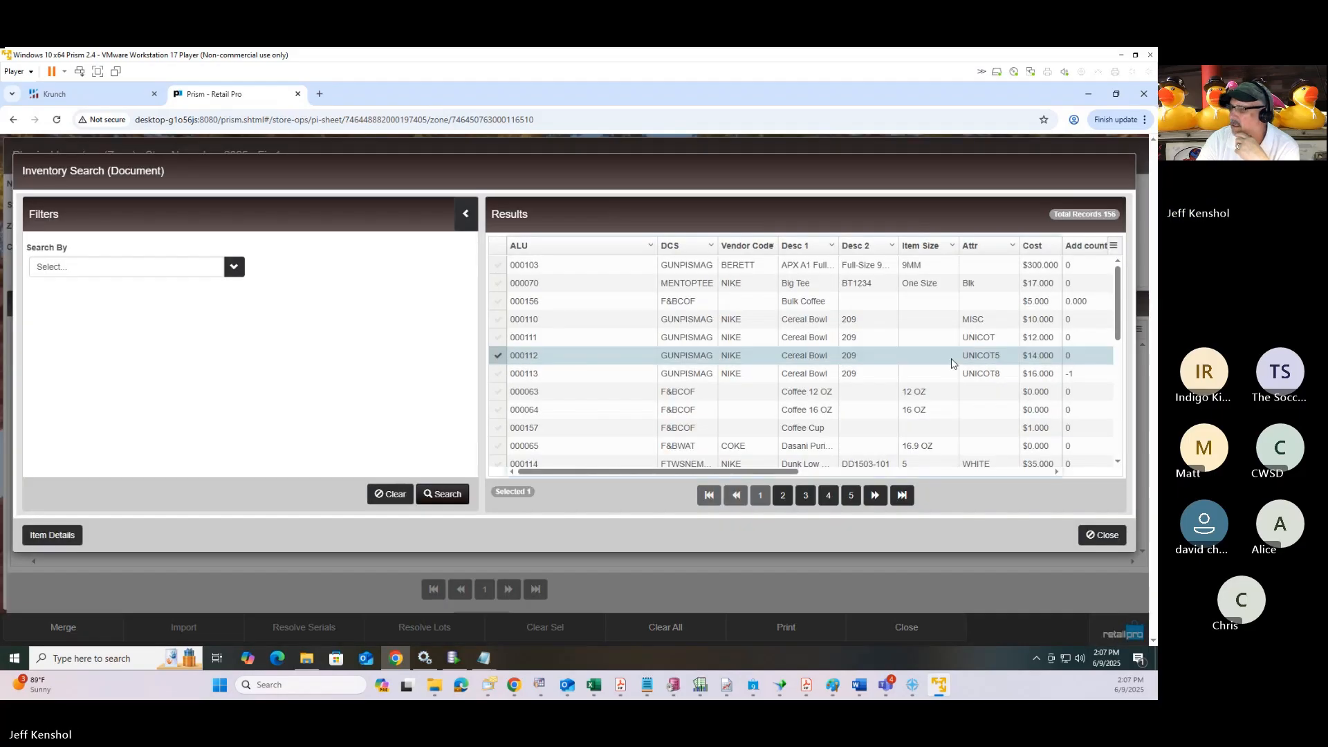
pyautogui.click(1076, 356)
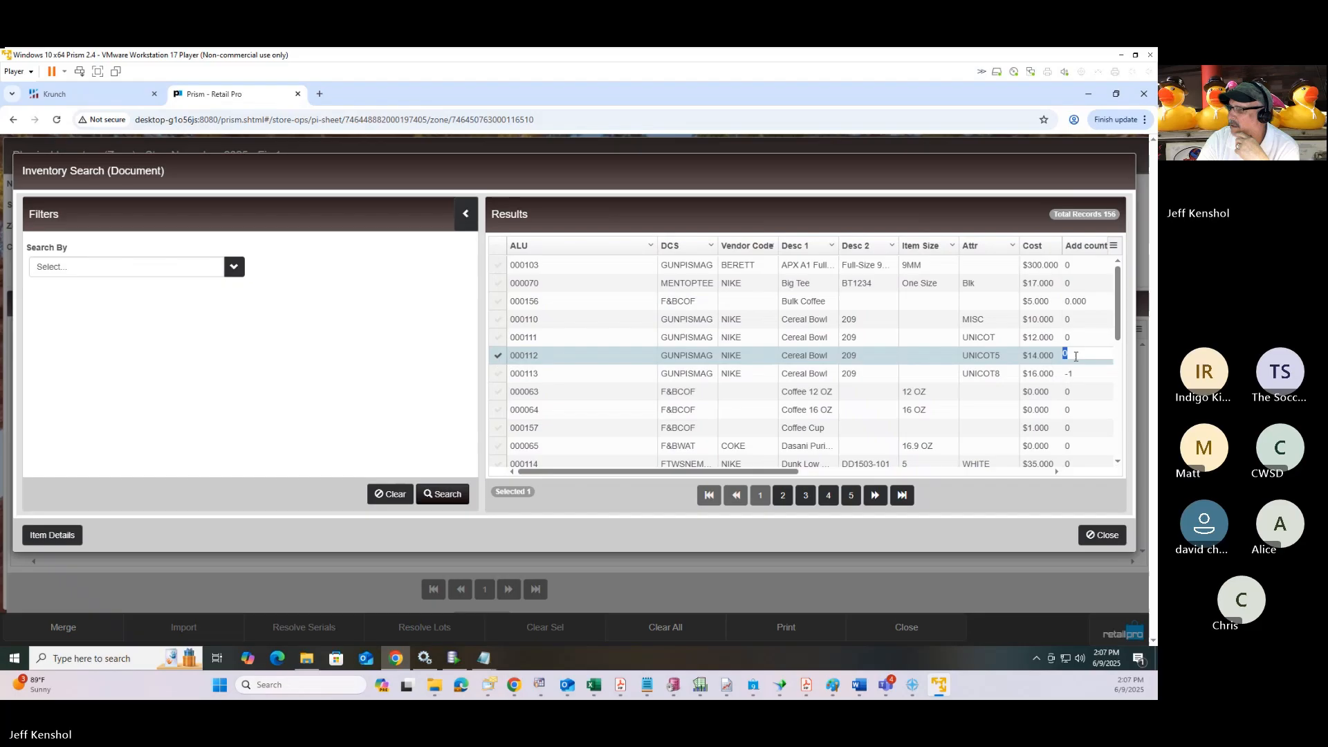
pyautogui.write('1')
pyautogui.press('Return')
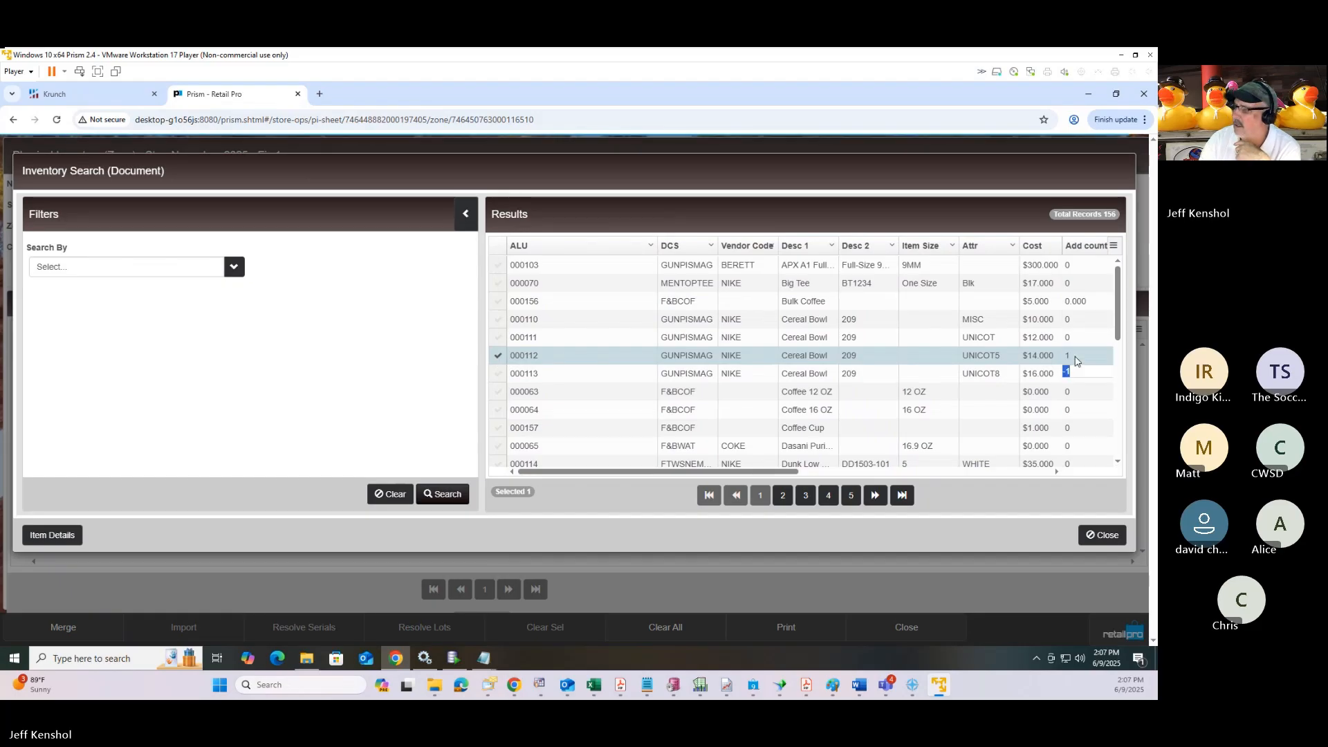
pyautogui.click(1105, 536)
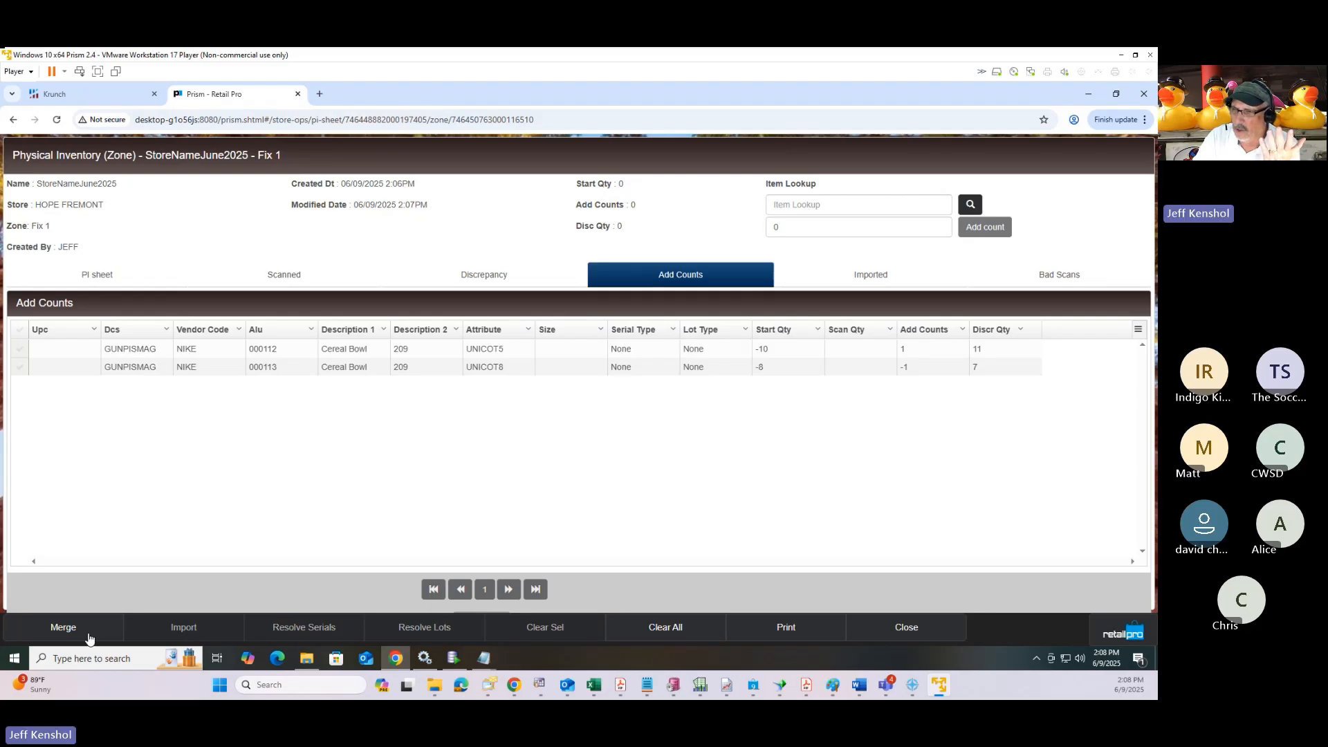
# Step: Merge the added counts of the Fix 1 zone into its scanned quantities and show the scanned items
pyautogui.click(63, 628)
pyautogui.click(685, 235)
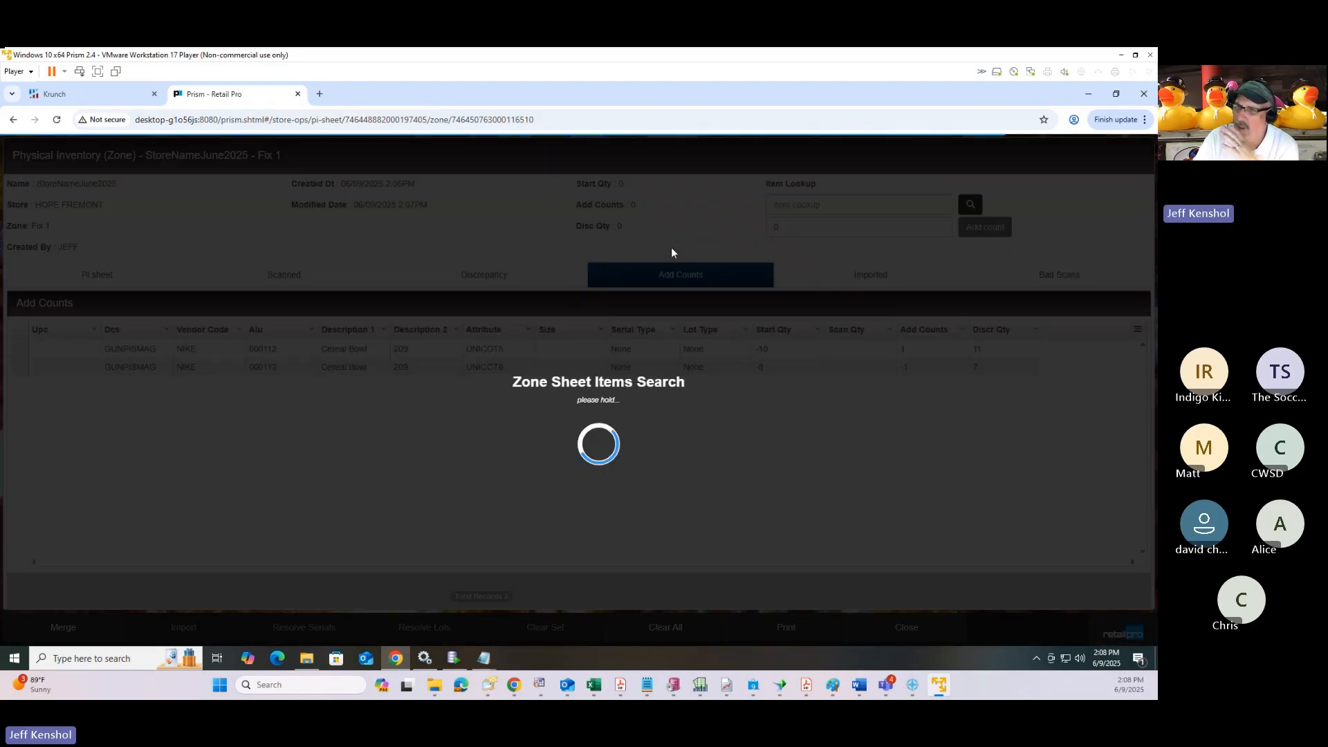
pyautogui.click(297, 281)
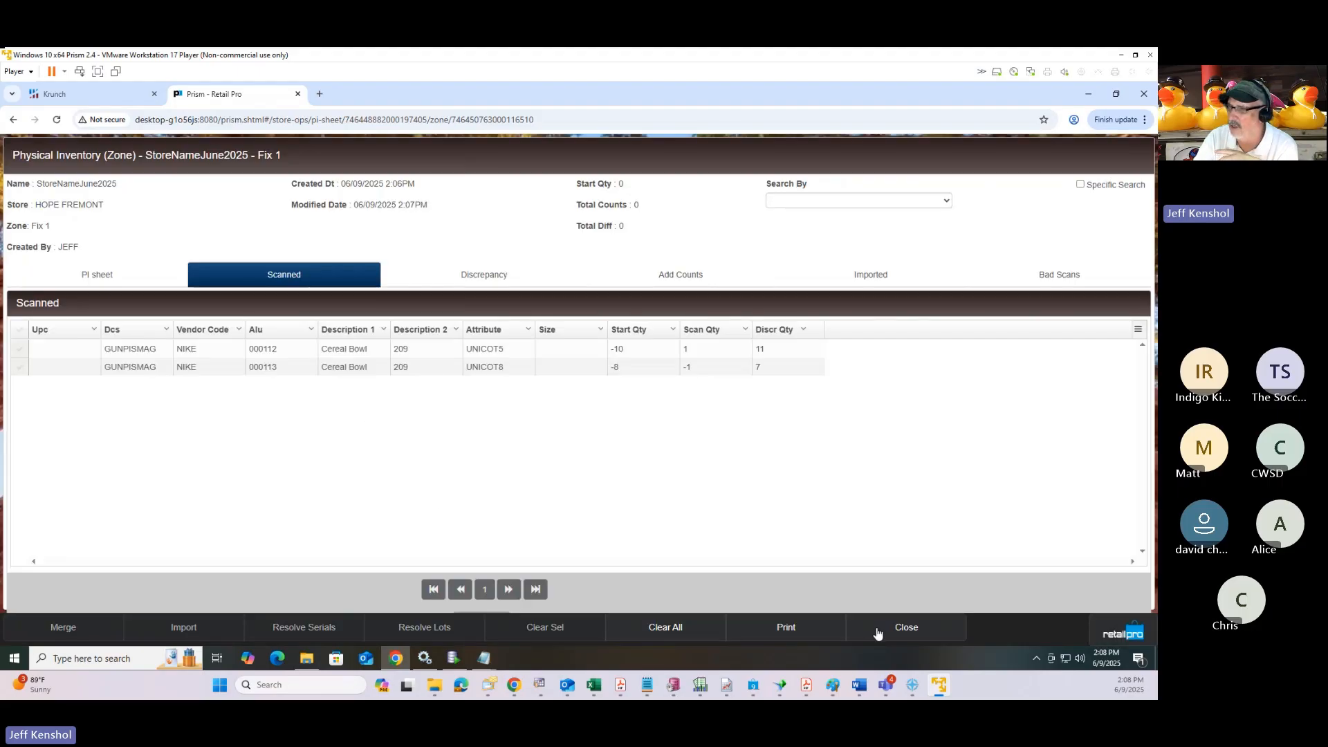
# Step: Close the zone sheet, mark the Fix 1 zone in the PI zones list, and merge the marked zone
pyautogui.click(877, 628)
pyautogui.click(30, 273)
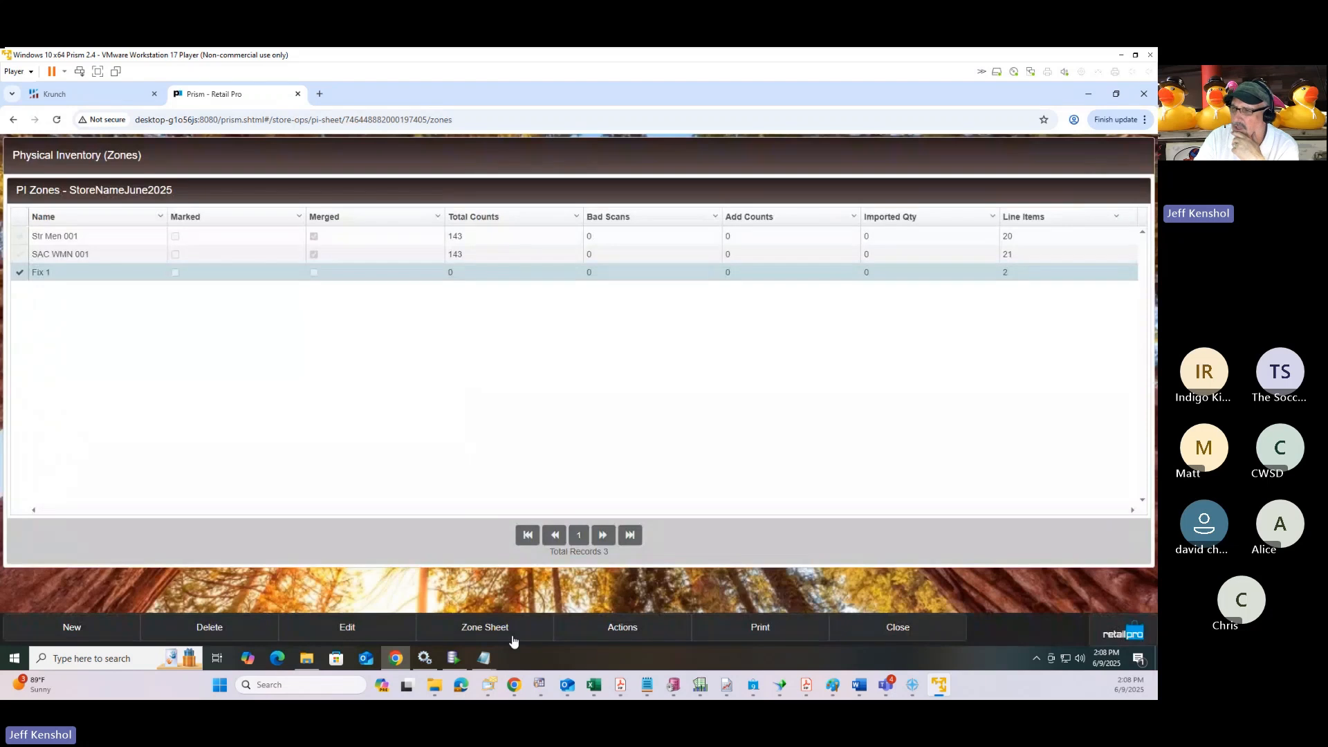
pyautogui.click(633, 630)
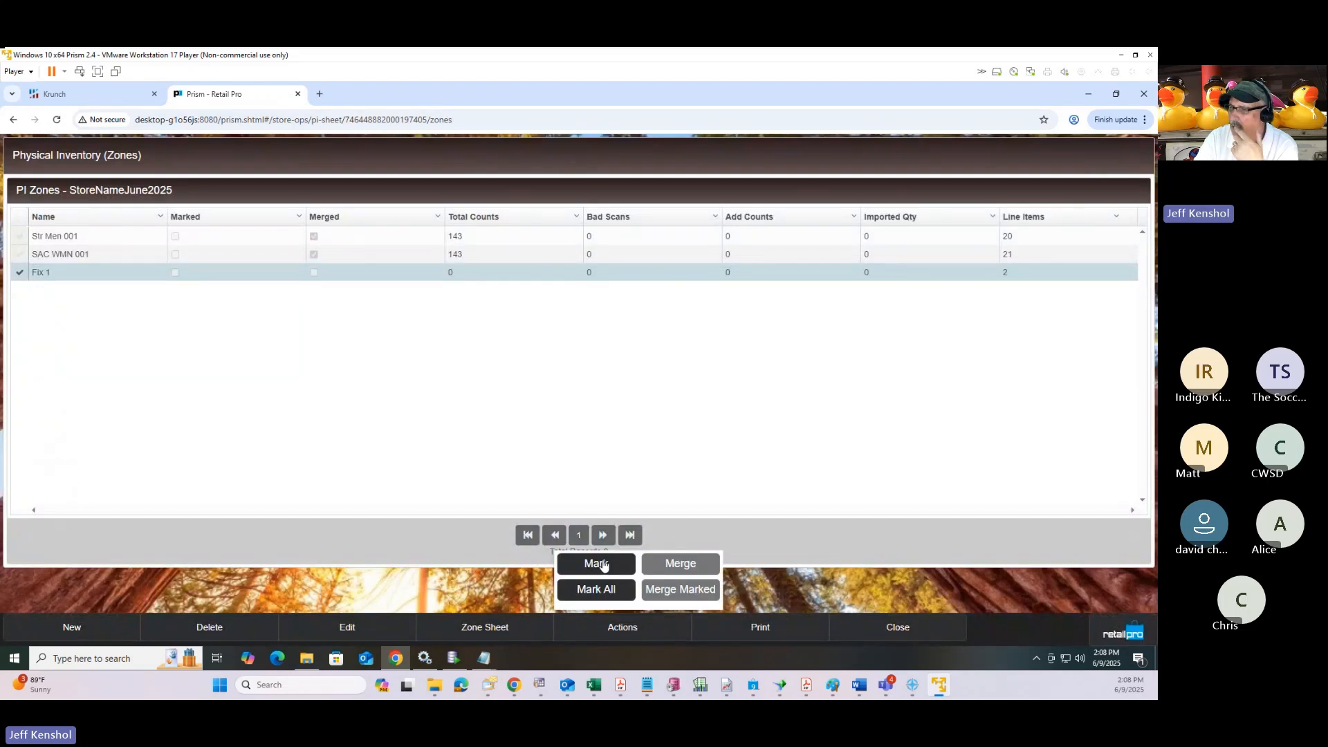
pyautogui.click(601, 564)
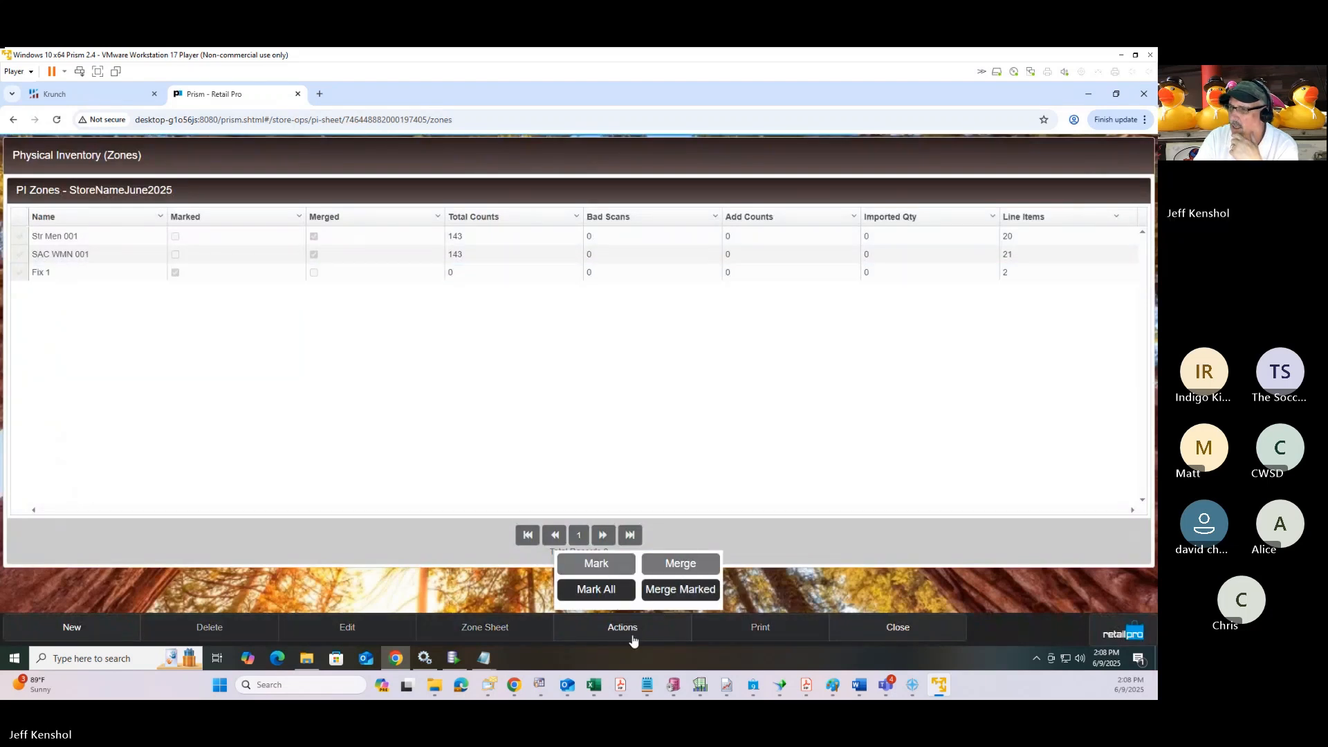
pyautogui.click(657, 591)
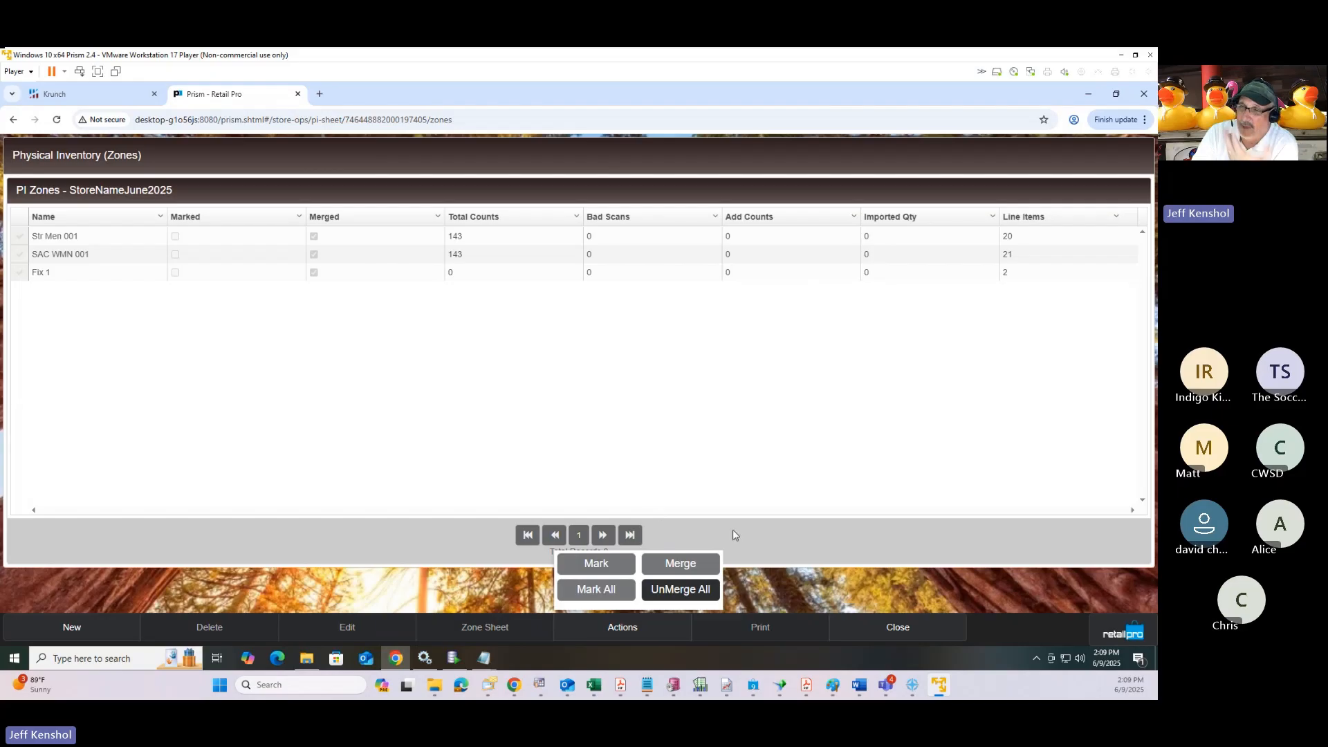
pyautogui.click(455, 590)
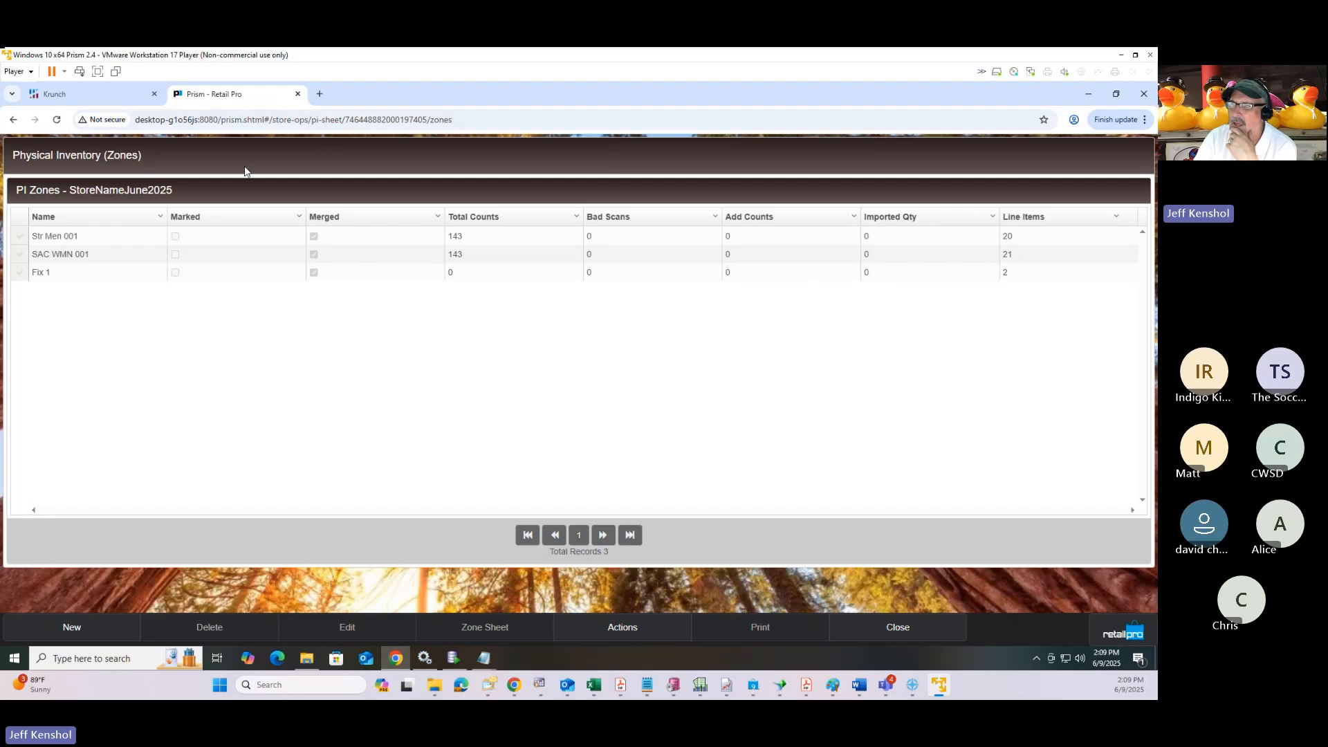
# Step: Switch to Retail Pro Reports, filter the reports to the PI group, and run the PI Item Zone List report
pyautogui.click(89, 95)
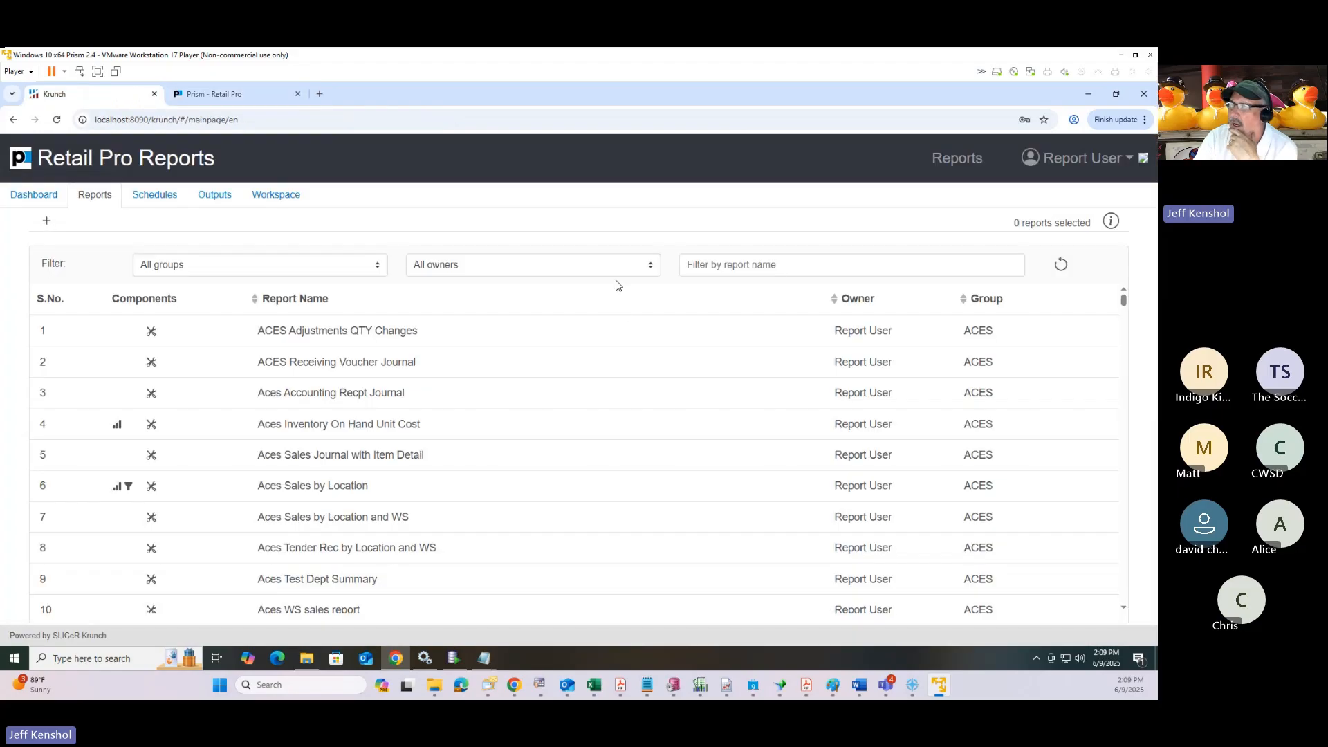
pyautogui.click(199, 267)
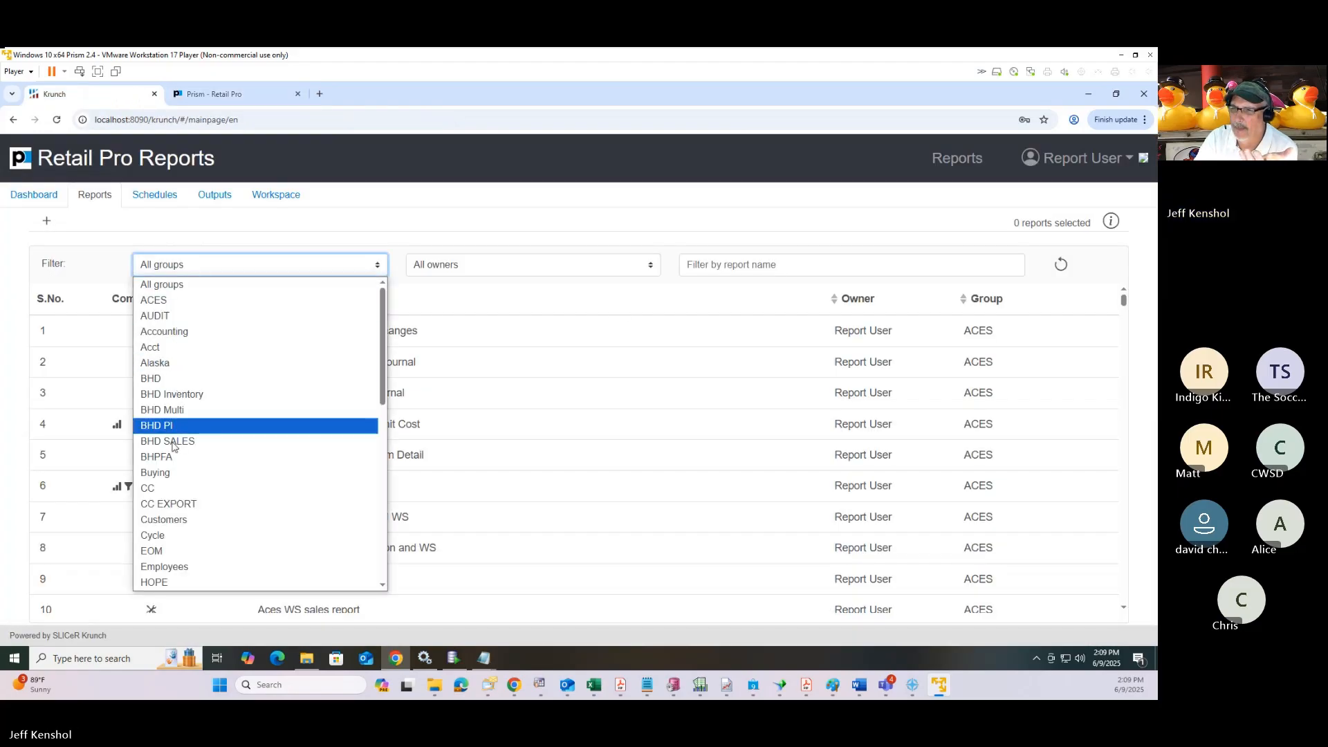
pyautogui.scroll(-10, 183, 478)
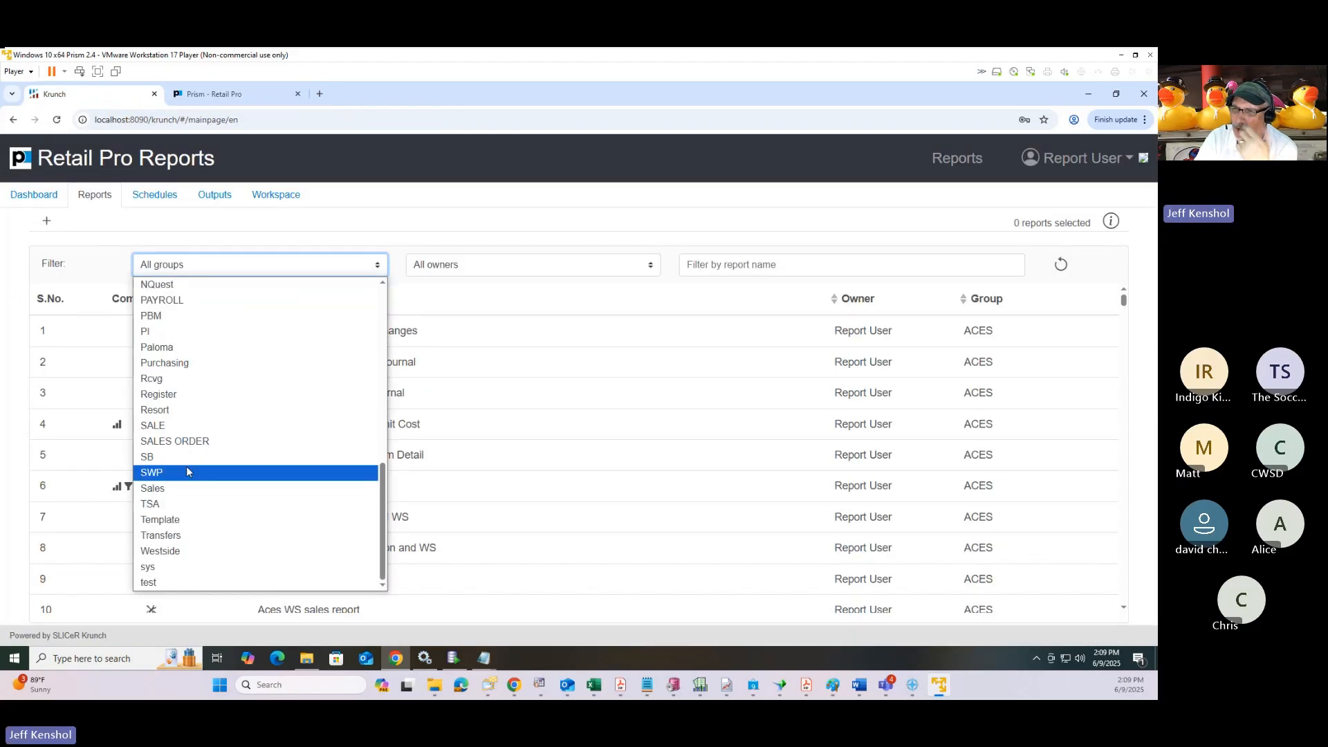
pyautogui.click(184, 333)
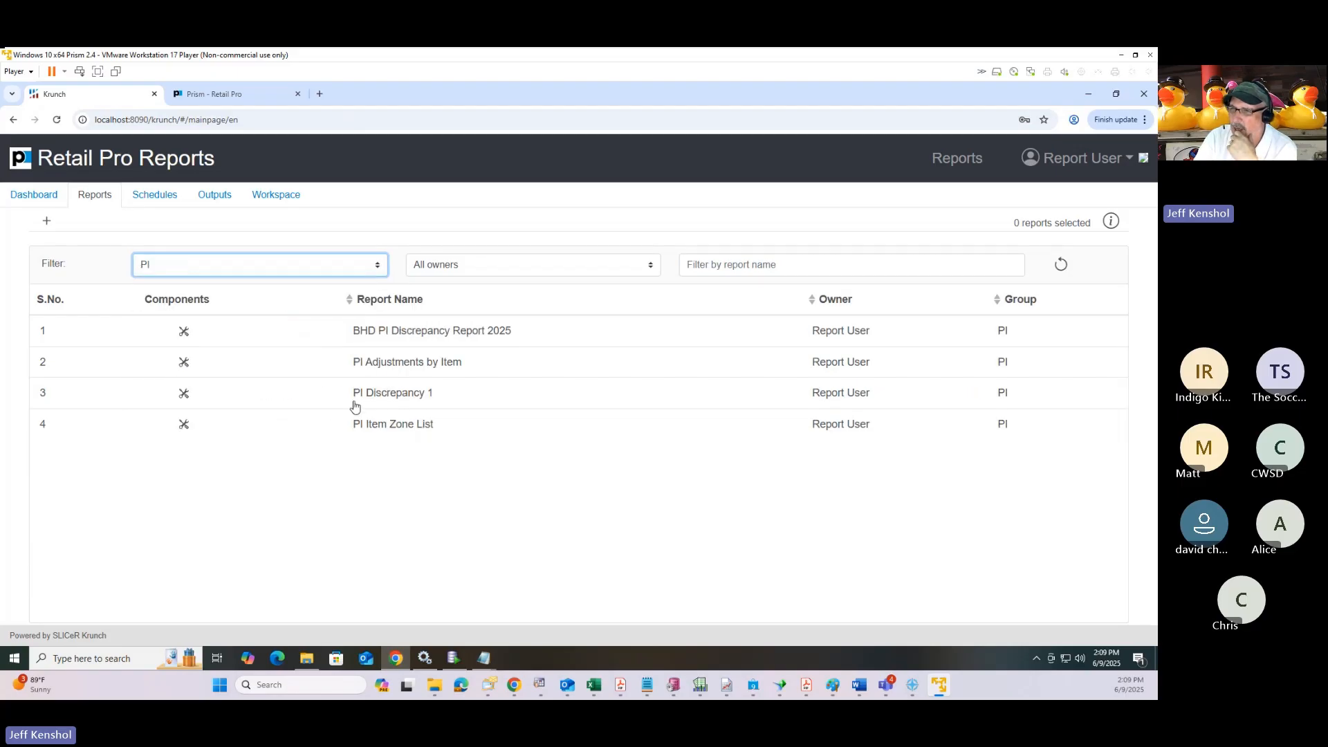
pyautogui.click(370, 429)
pyautogui.click(120, 222)
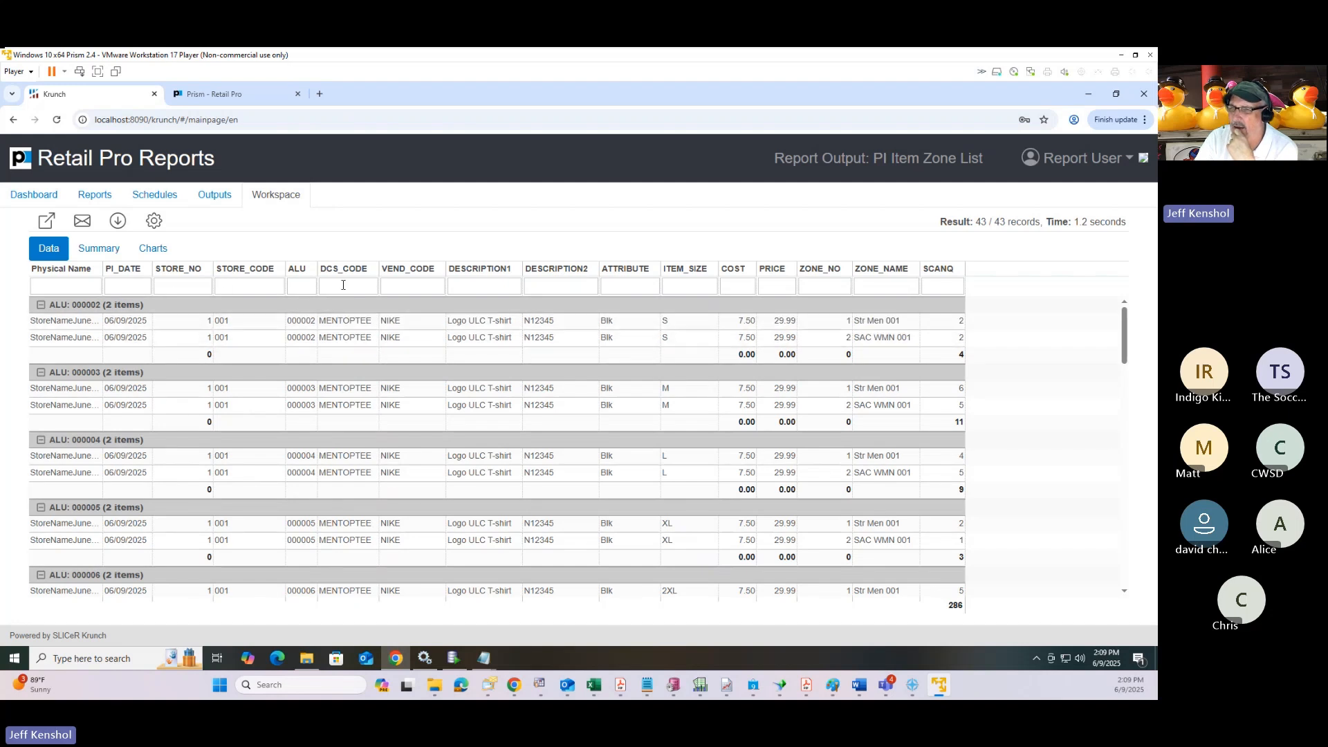
# Step: Filter the zone list report by ALU 112 and by 113 to check their zone counts, and return to the Prism zones list
pyautogui.click(297, 288)
pyautogui.write('112')
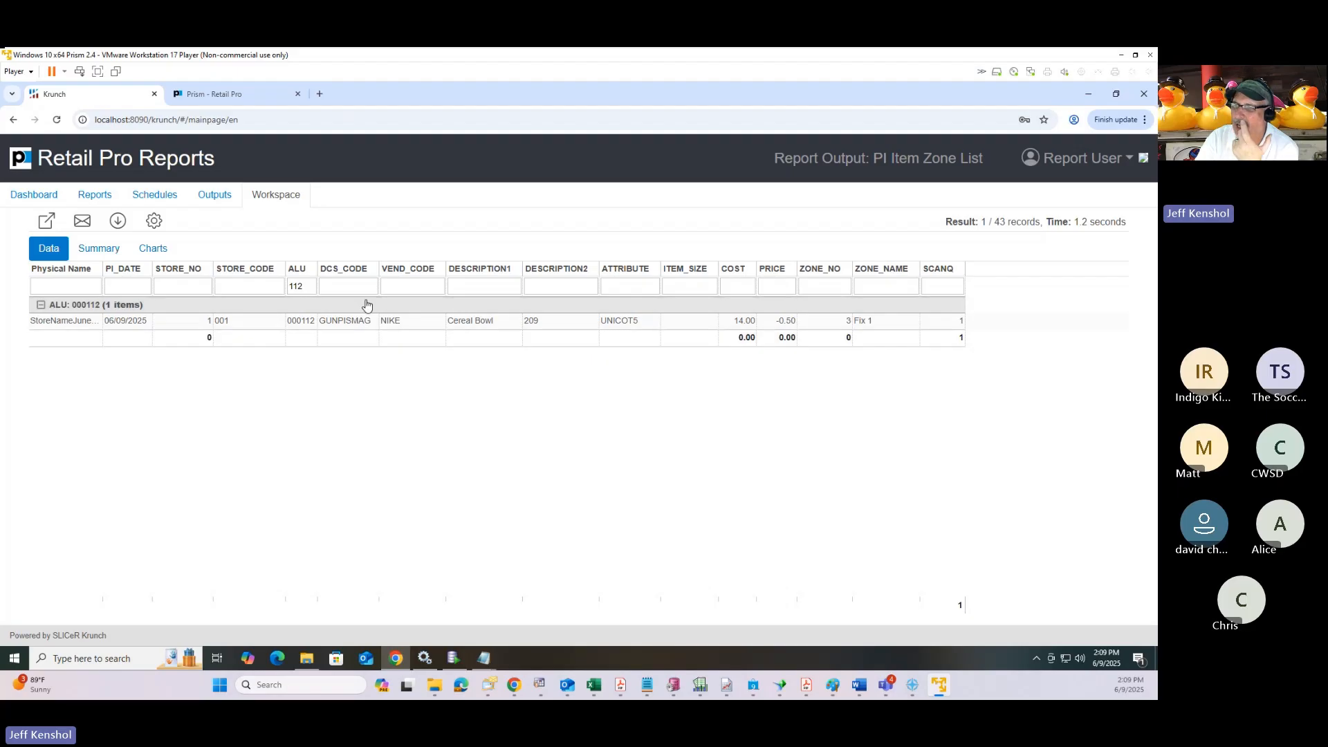
pyautogui.press('BackSpace')
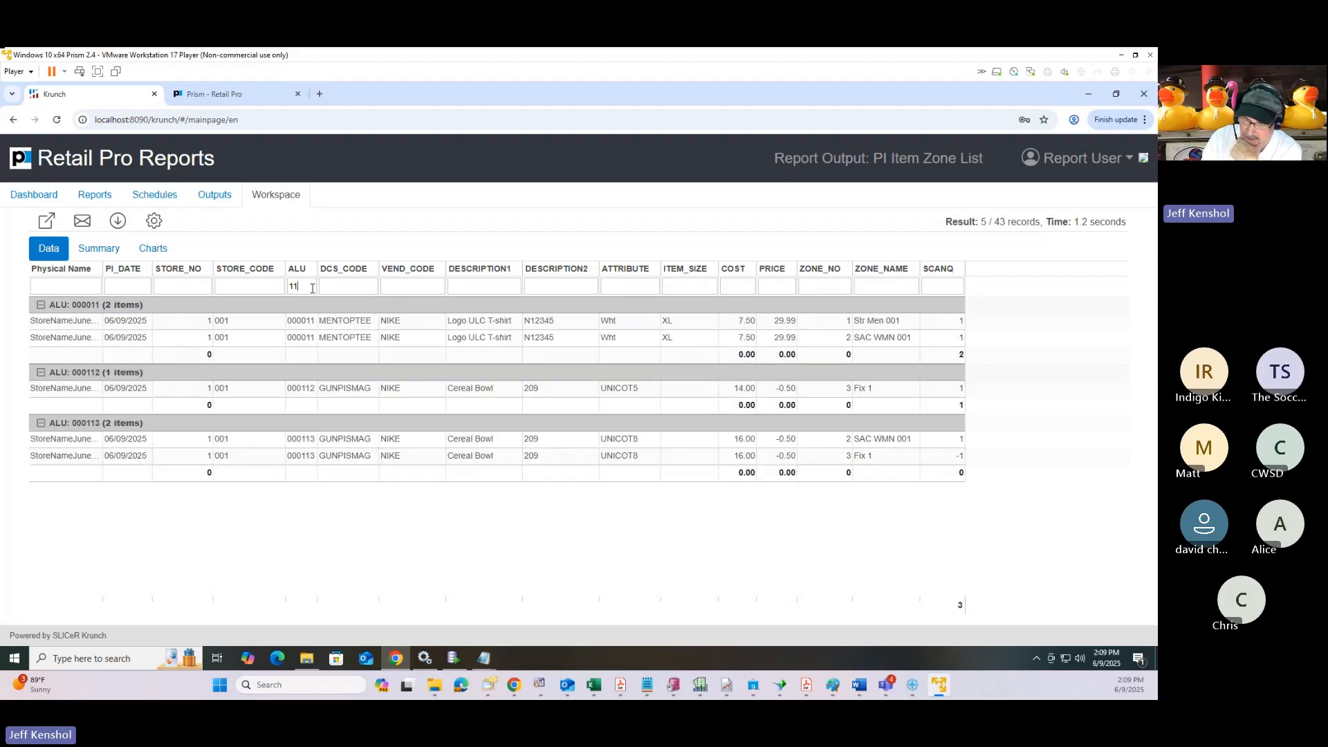
pyautogui.write('3')
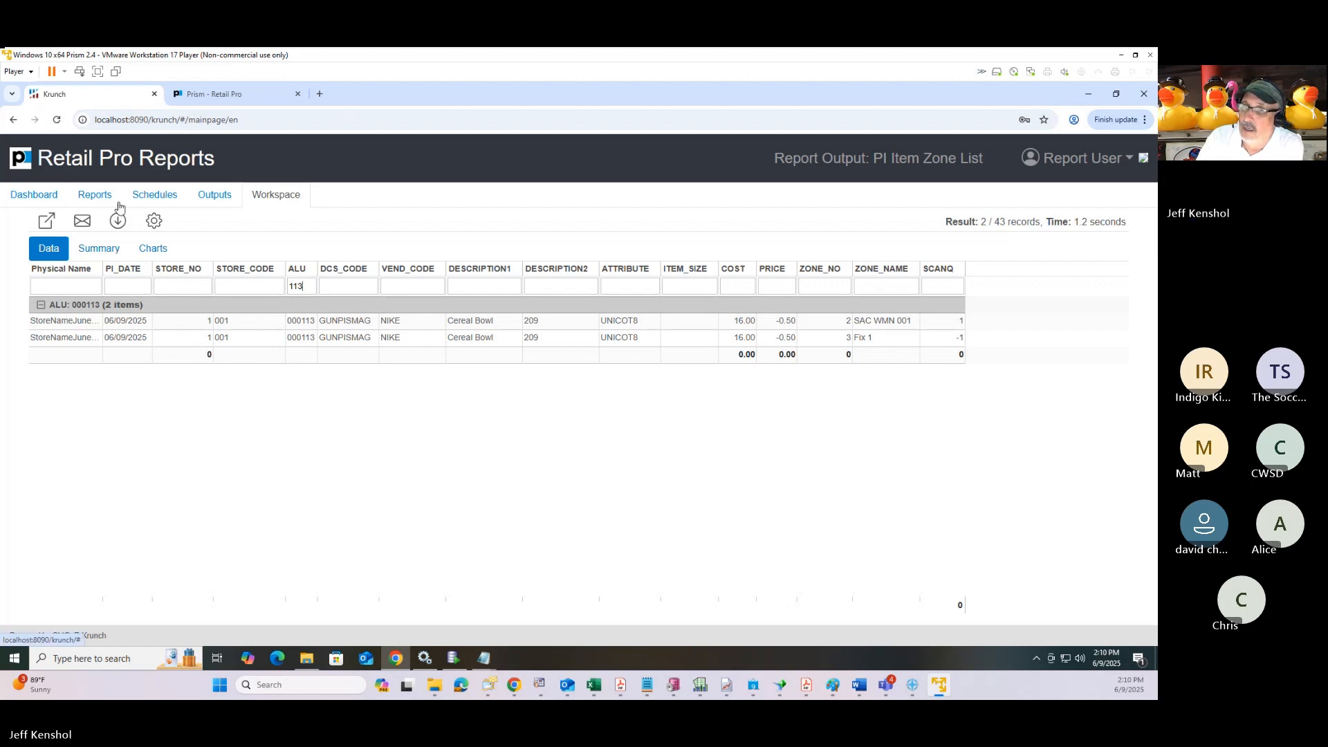
pyautogui.click(97, 200)
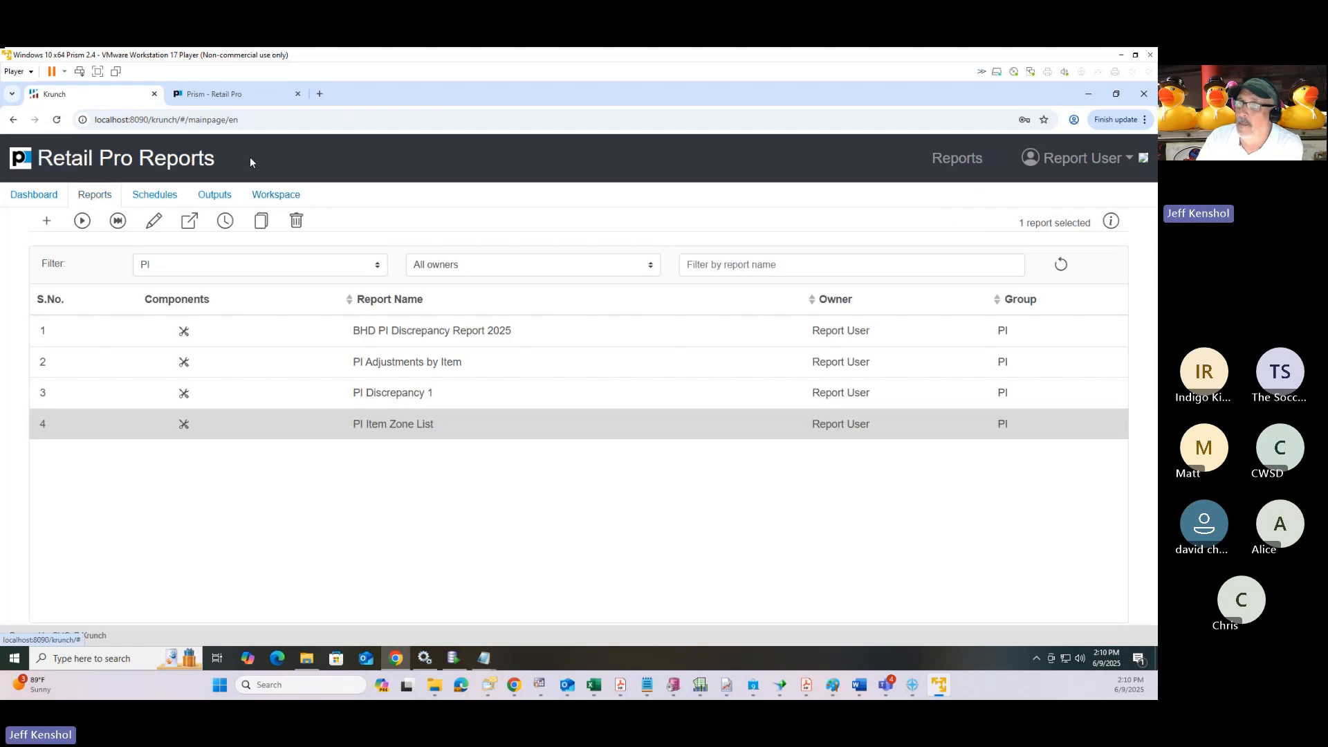
pyautogui.click(240, 102)
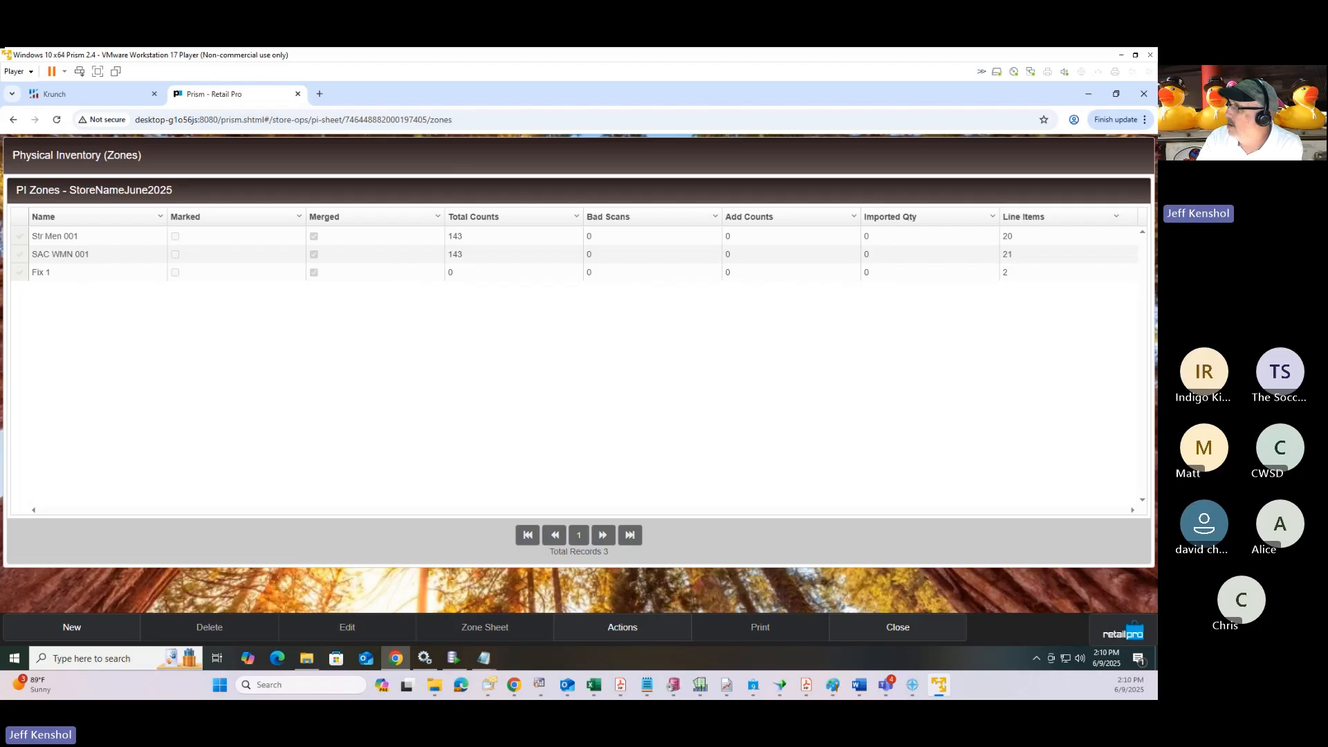
# Step: Switch to the PI StepsPrism.txt notes in Notepad and highlight step 3, Discrepancies, with its instruction line
pyautogui.moveTo(1157, 100); pyautogui.dragTo(564, 97)
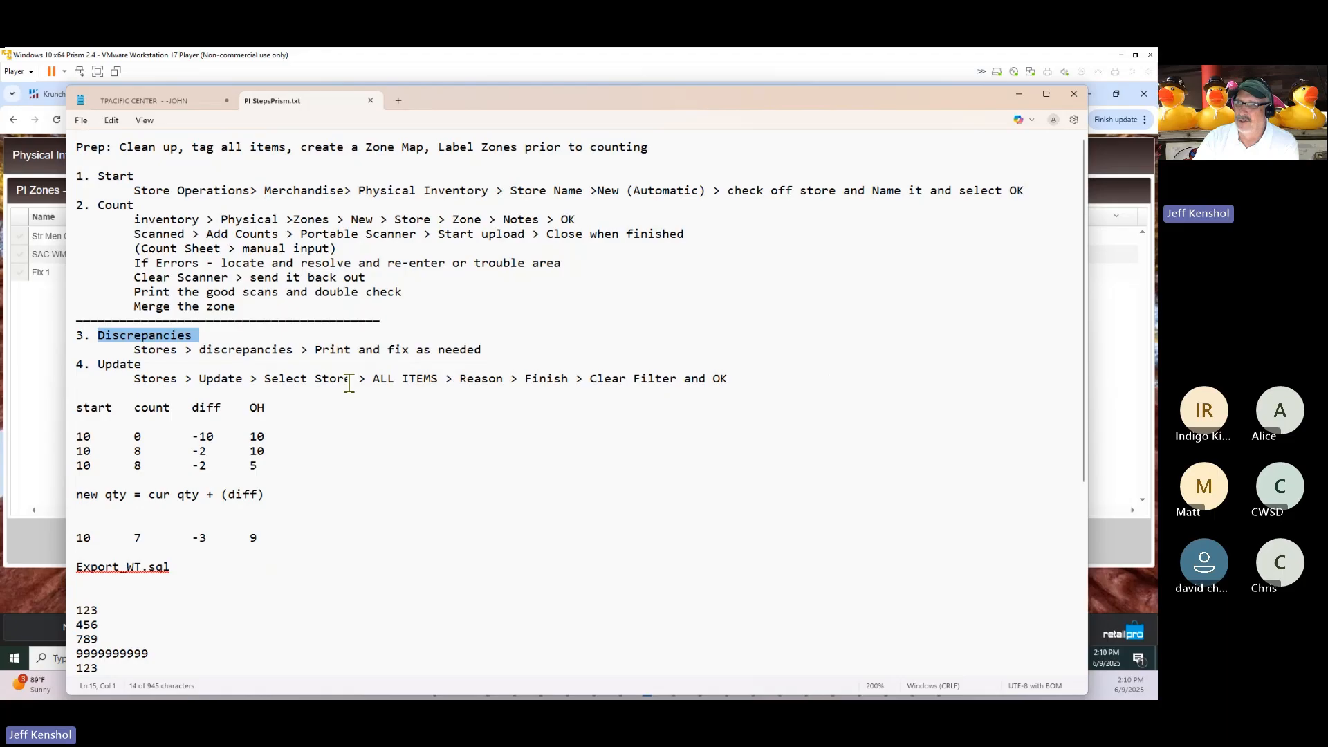
pyautogui.click(187, 337)
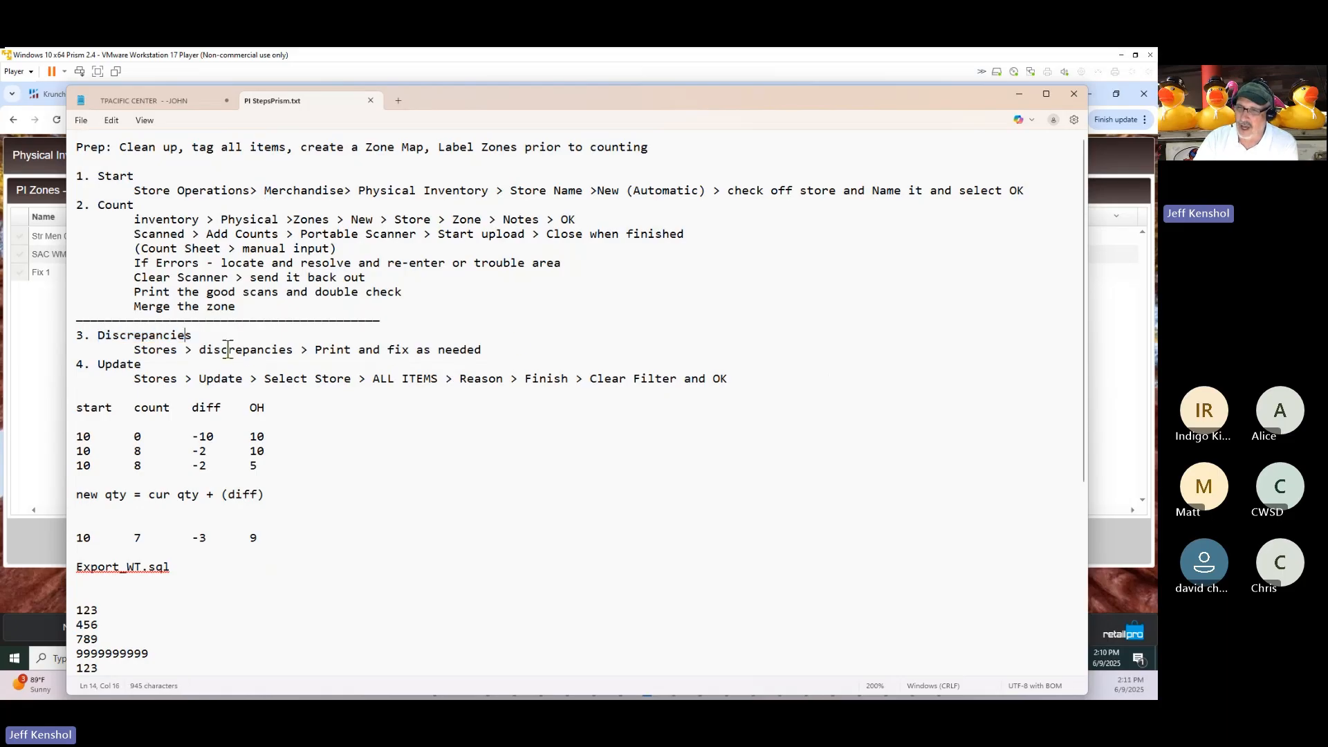
pyautogui.moveTo(504, 351); pyautogui.dragTo(69, 343)
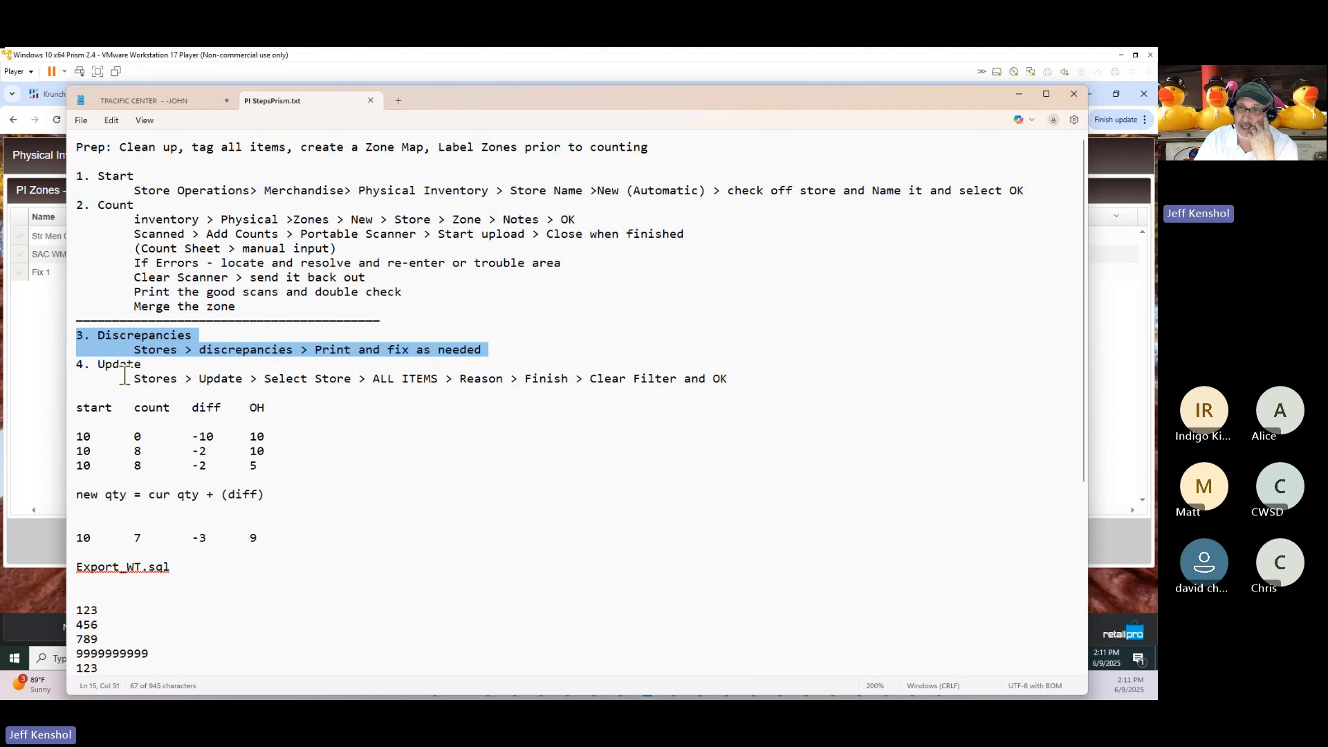
# Step: Highlight step 4, Update, in the notes, and return in Prism to the PI Sheets list
pyautogui.moveTo(97, 365); pyautogui.dragTo(738, 391)
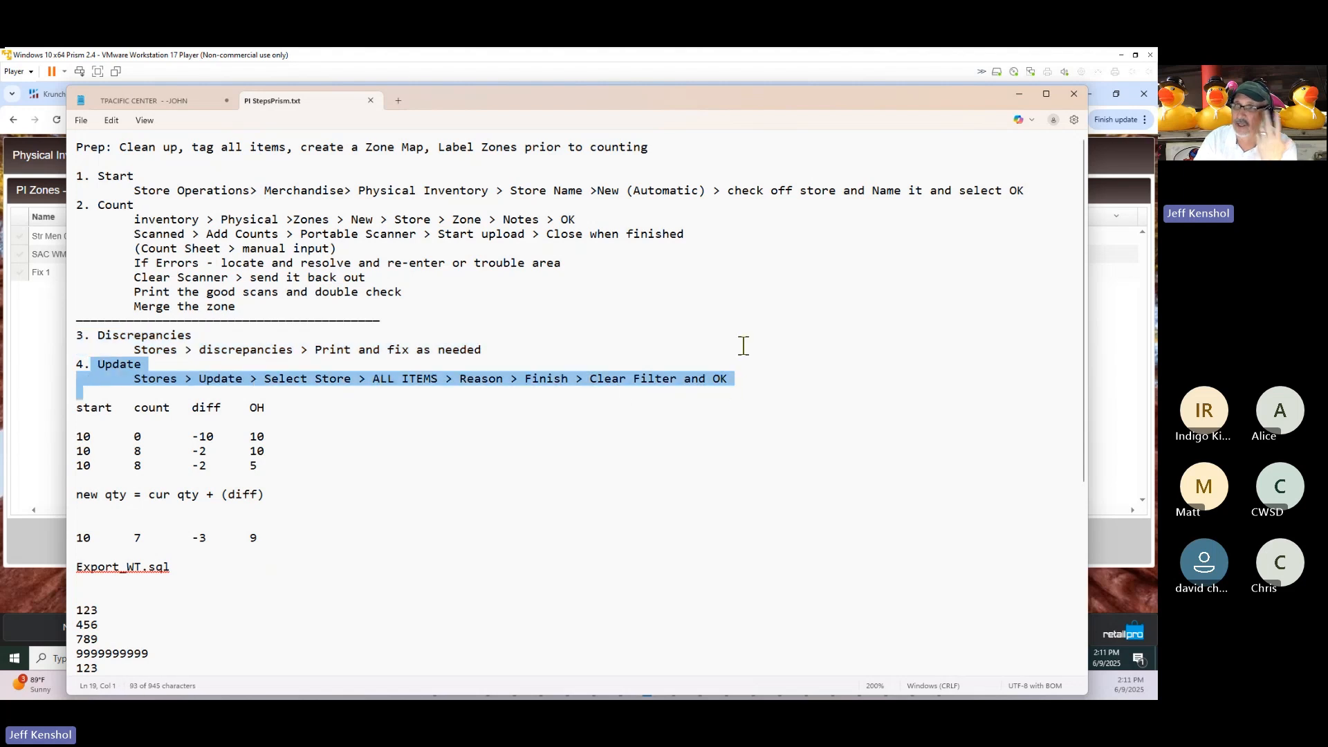
pyautogui.click(1017, 95)
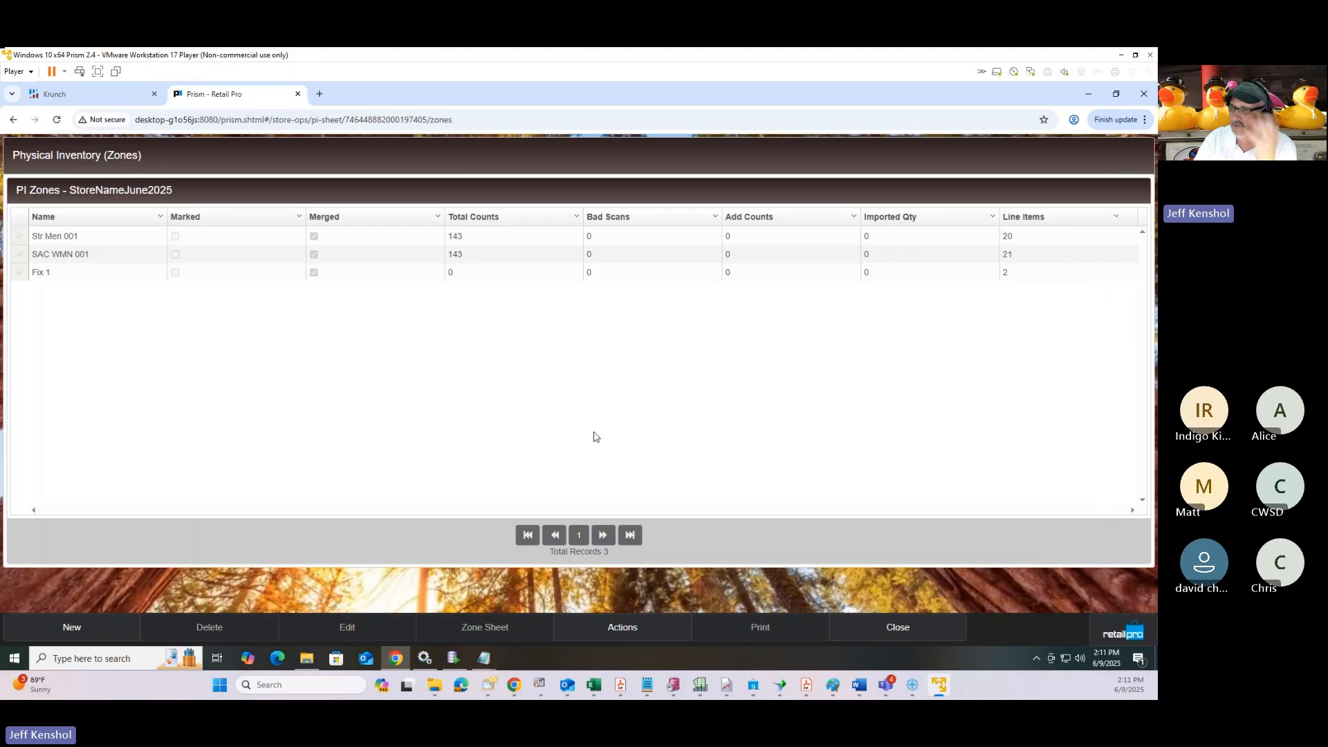
pyautogui.click(882, 633)
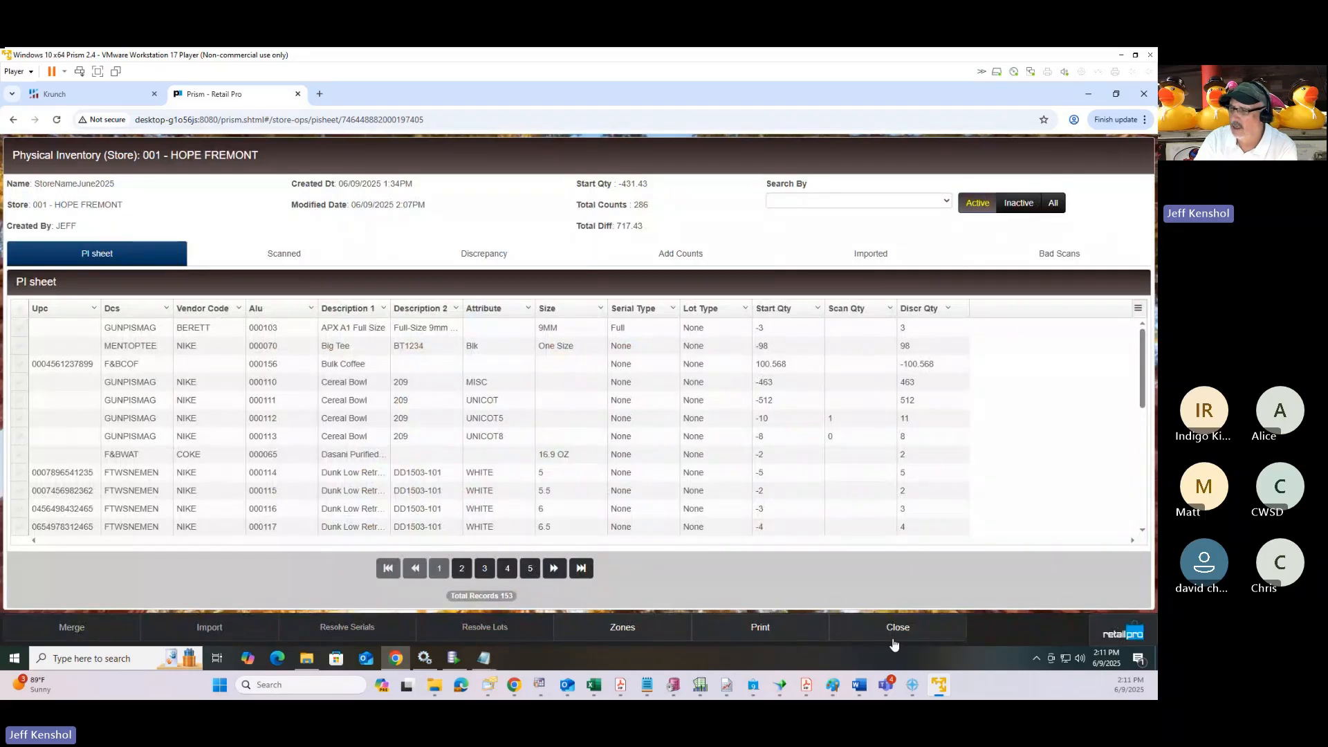
pyautogui.click(894, 628)
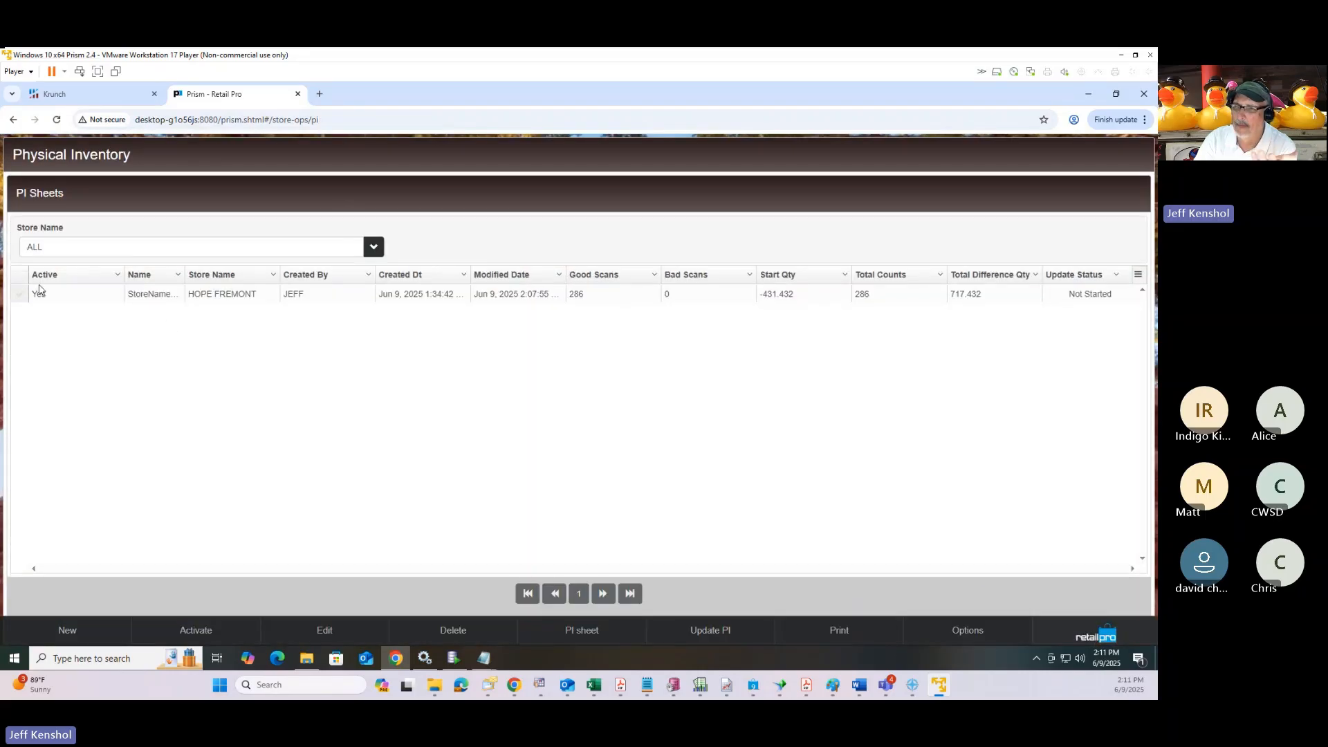
# Step: Update the physical inventory for the HOPE FREMONT PI sheet with All Counts and the adjustment reason Physical
pyautogui.click(20, 296)
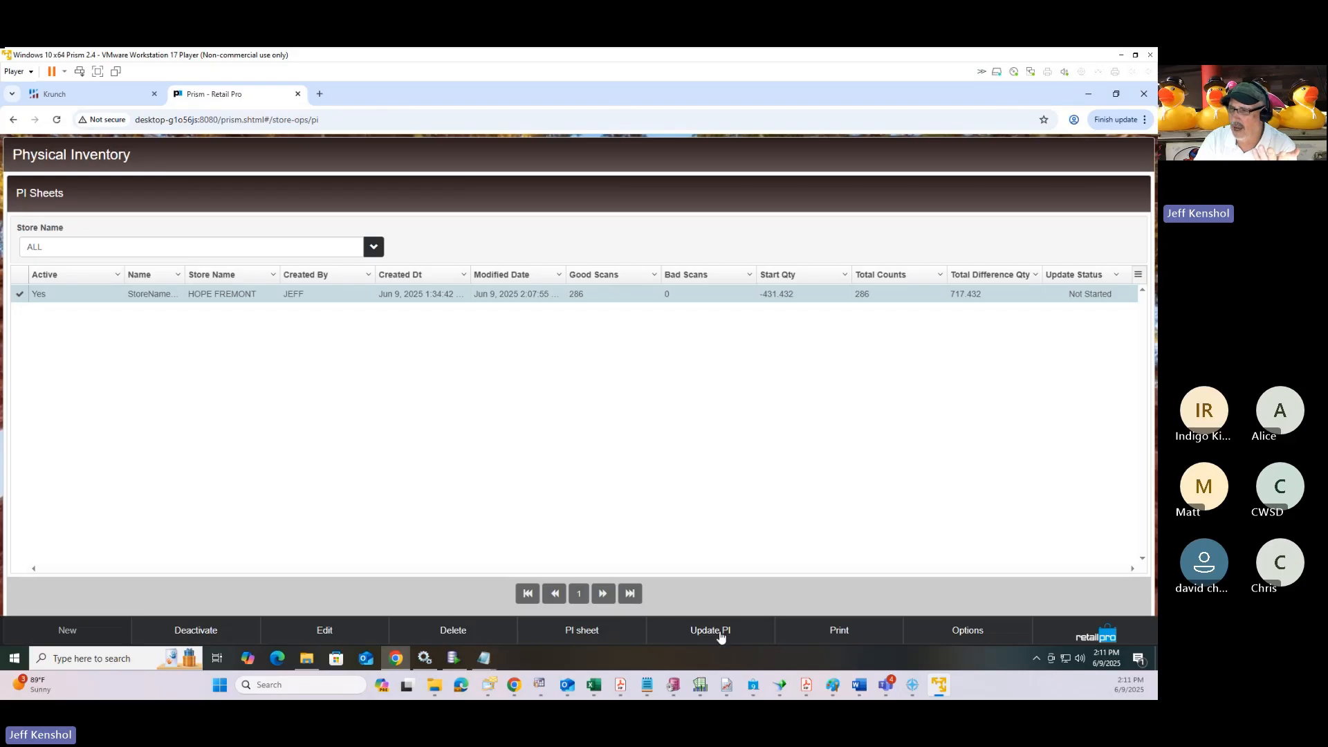
pyautogui.click(720, 636)
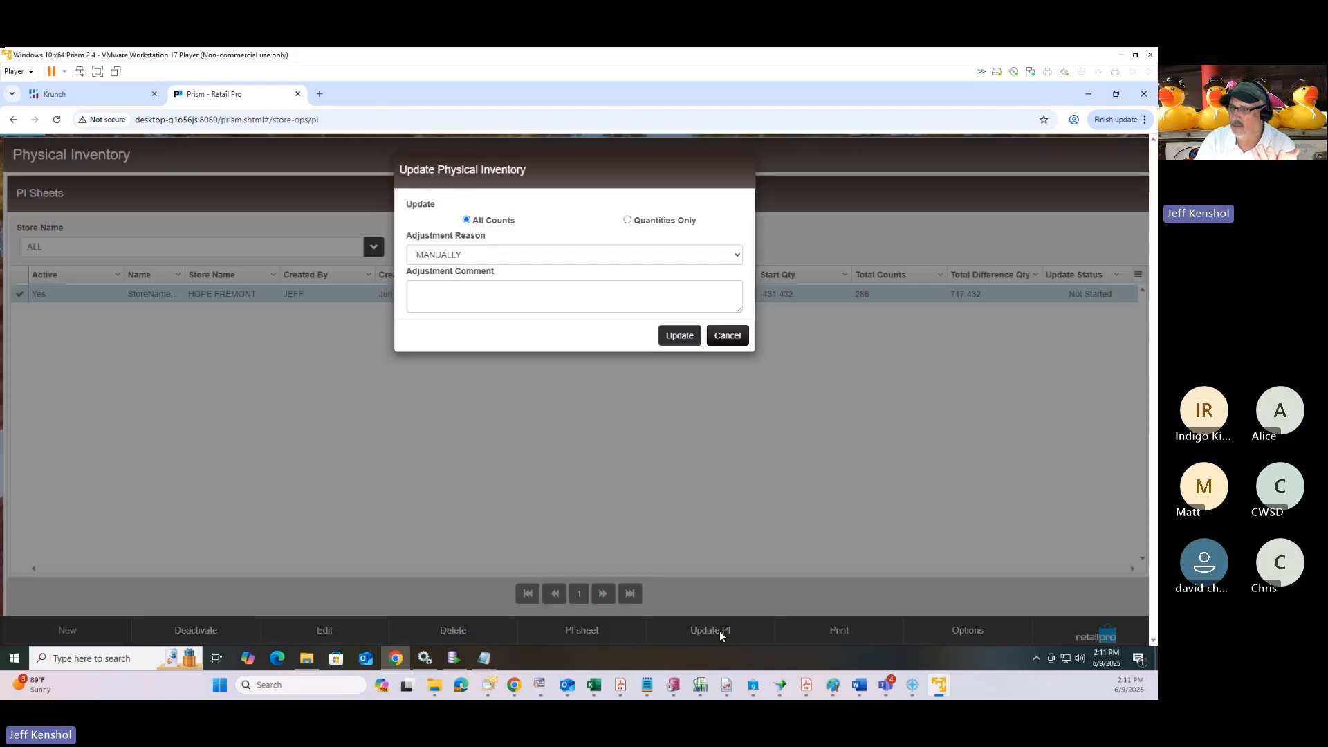
pyautogui.click(476, 257)
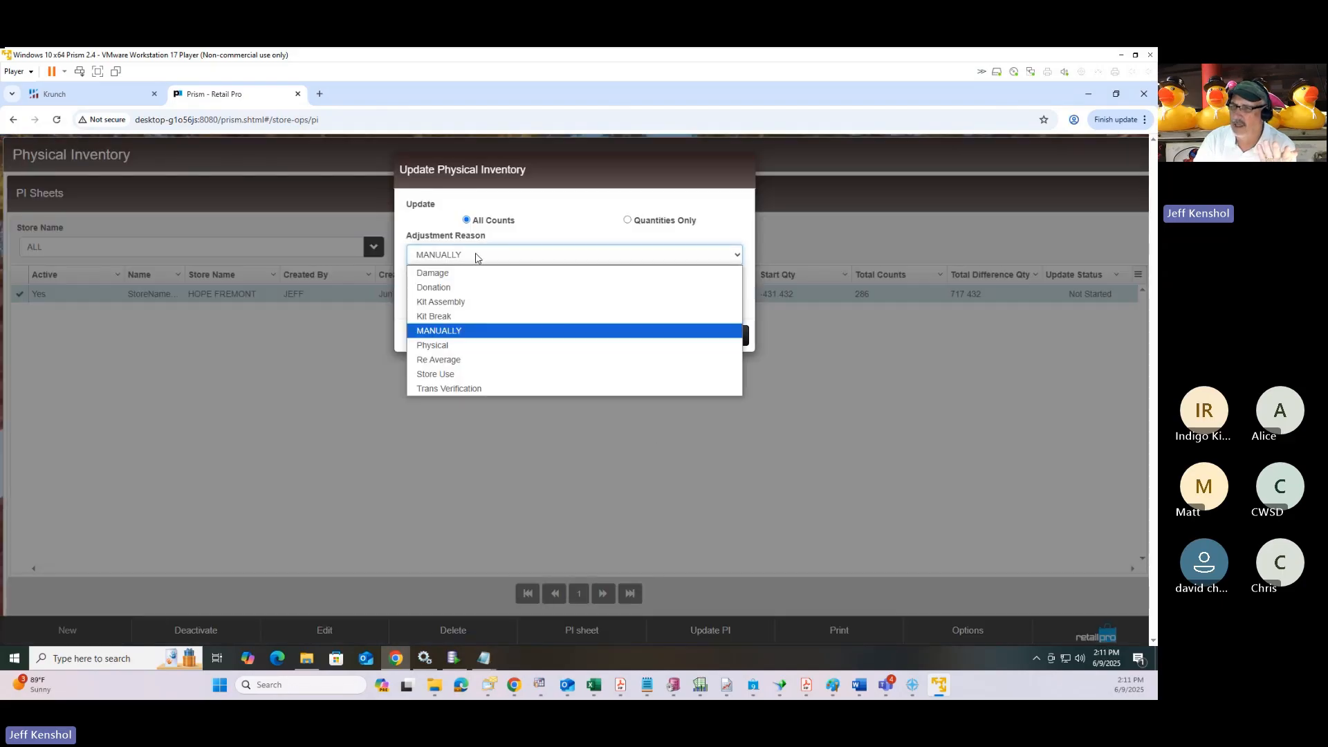
pyautogui.click(467, 345)
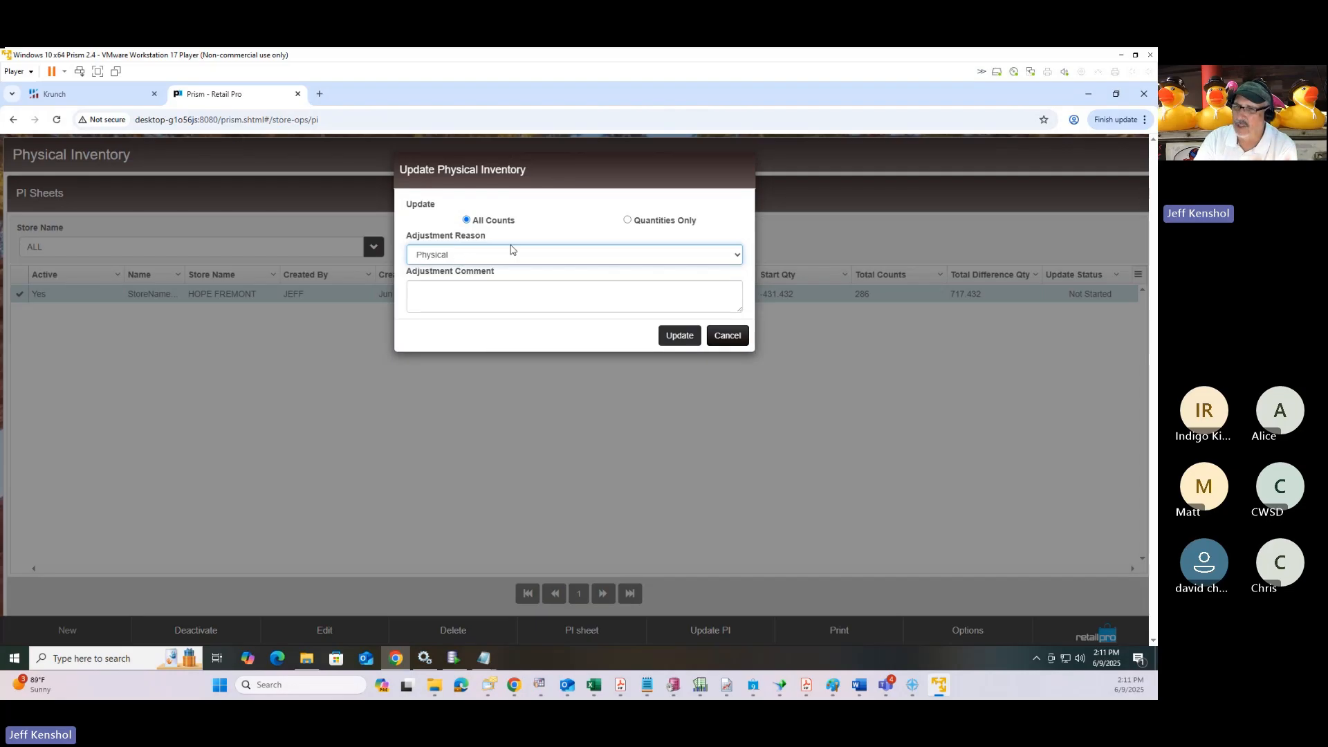
pyautogui.moveTo(483, 226); pyautogui.dragTo(518, 221)
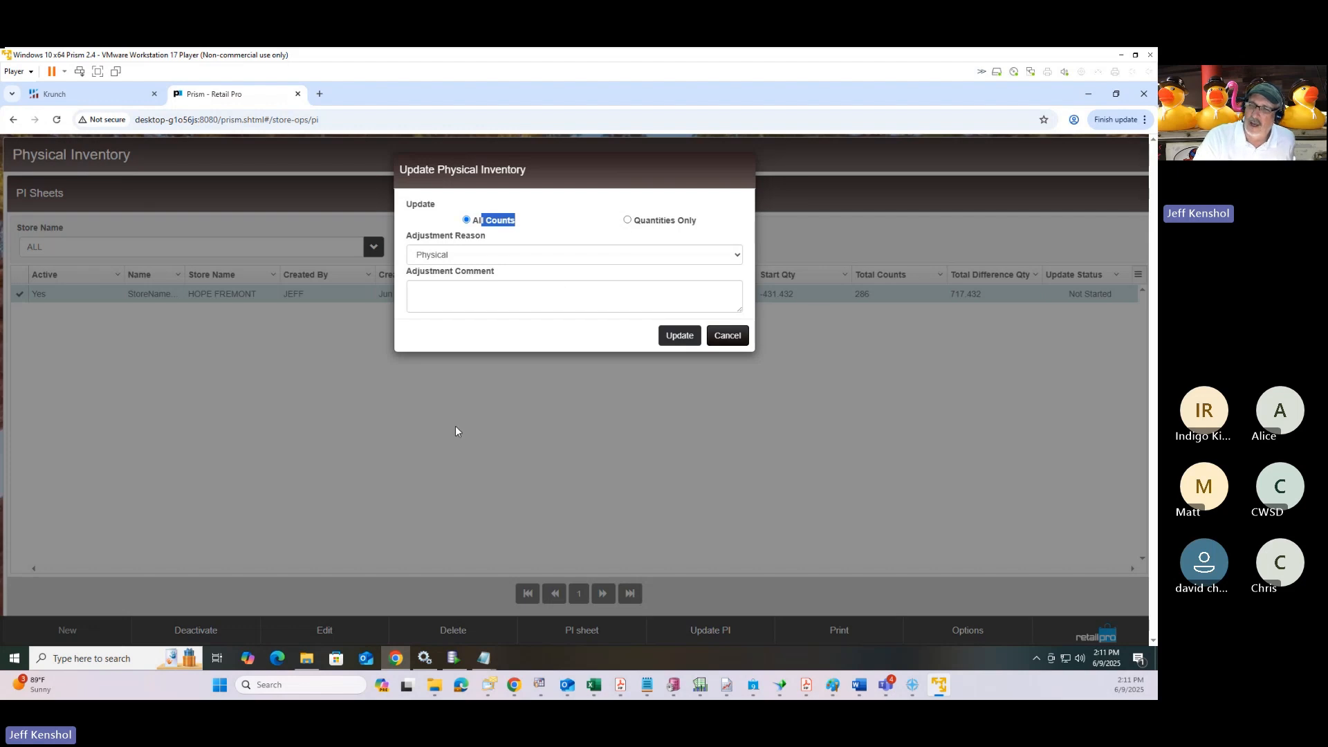
pyautogui.click(484, 658)
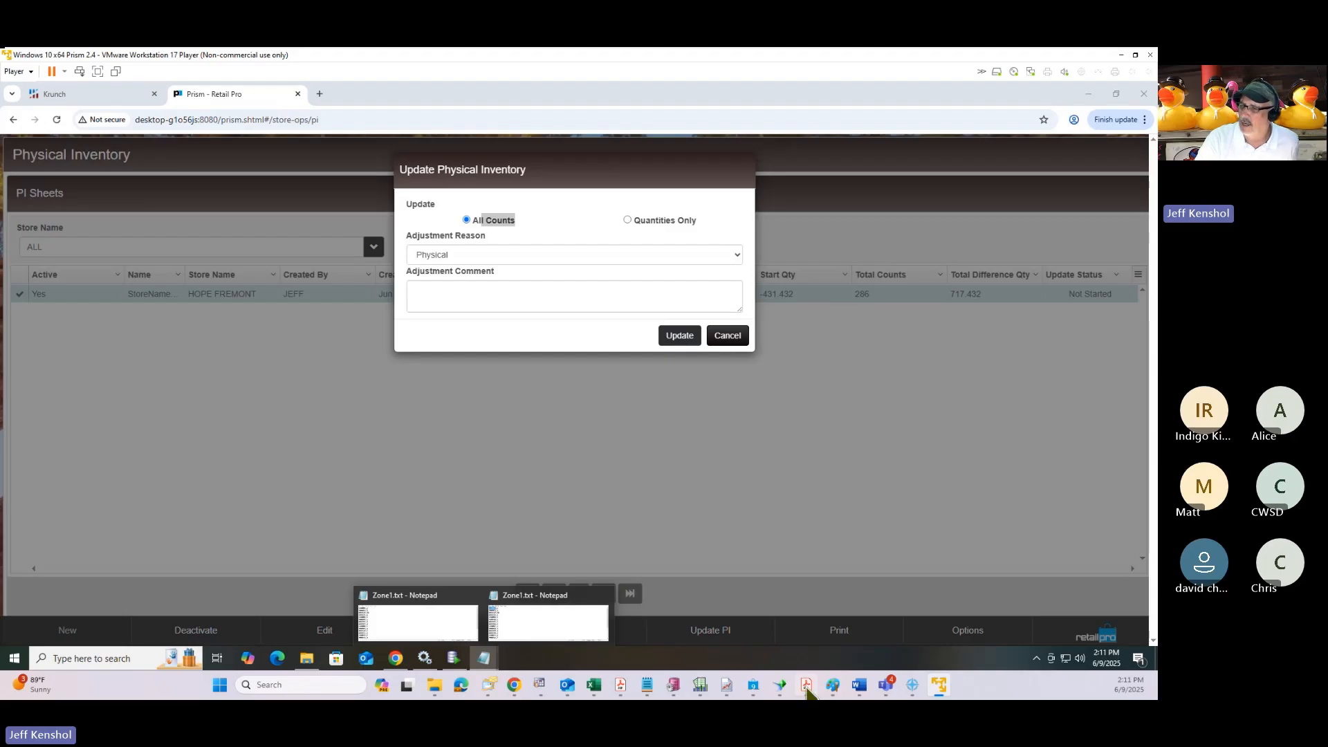
pyautogui.click(628, 453)
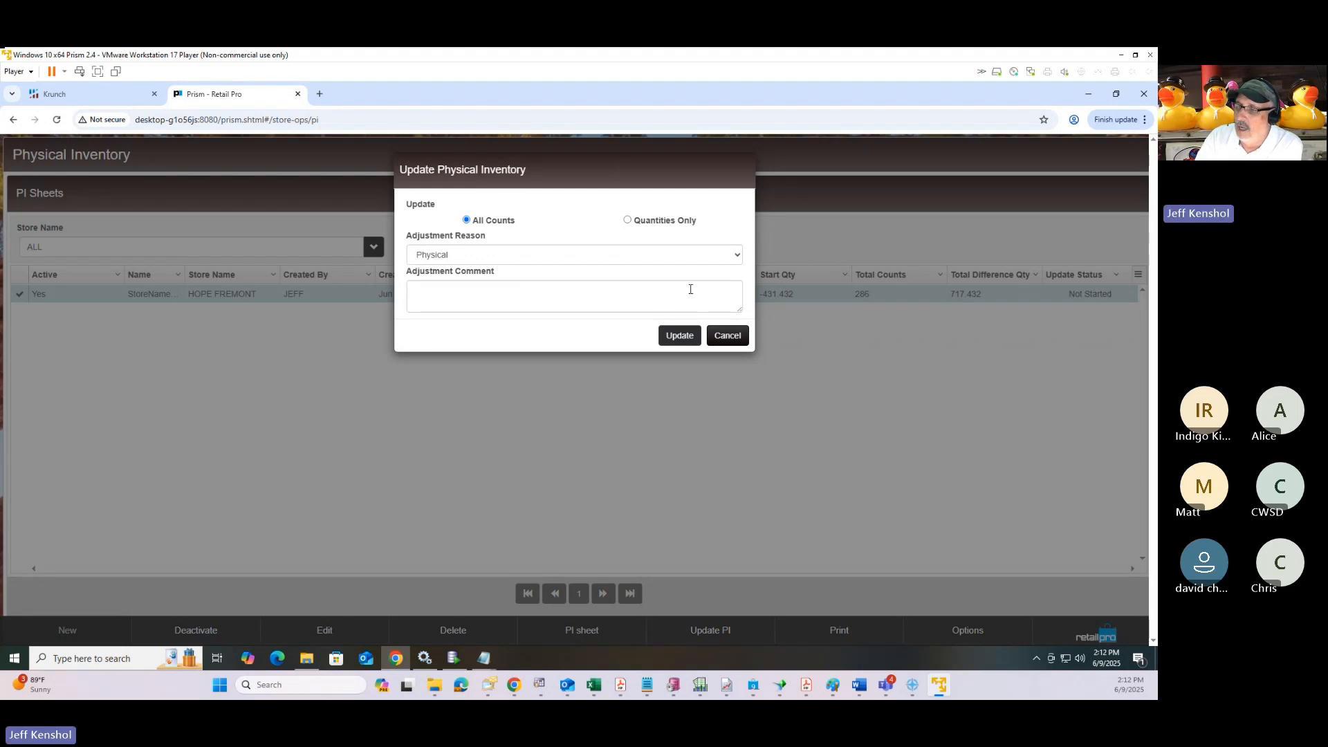
pyautogui.click(681, 337)
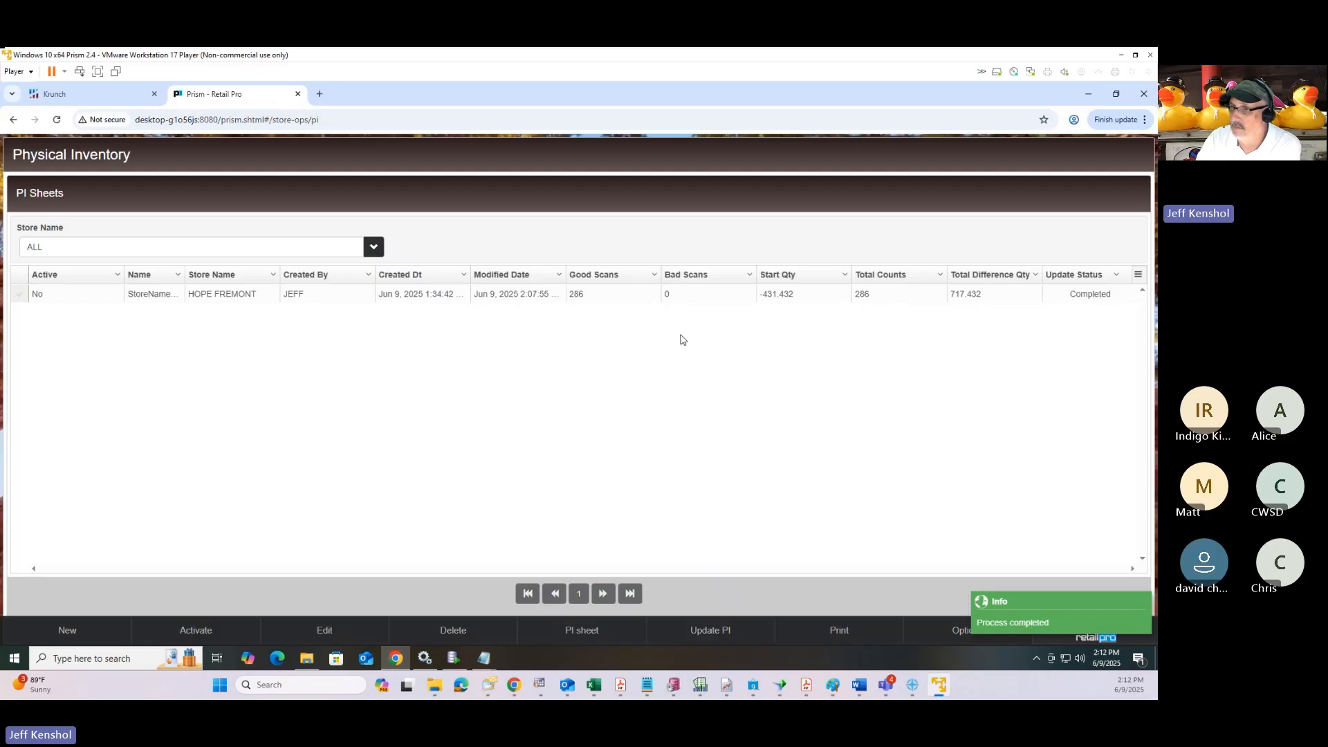
# Step: Open Adjustment Memo Lookup from the Store Operations merchandise options and search all memos of the HOPE subsidiary
pyautogui.click(1088, 637)
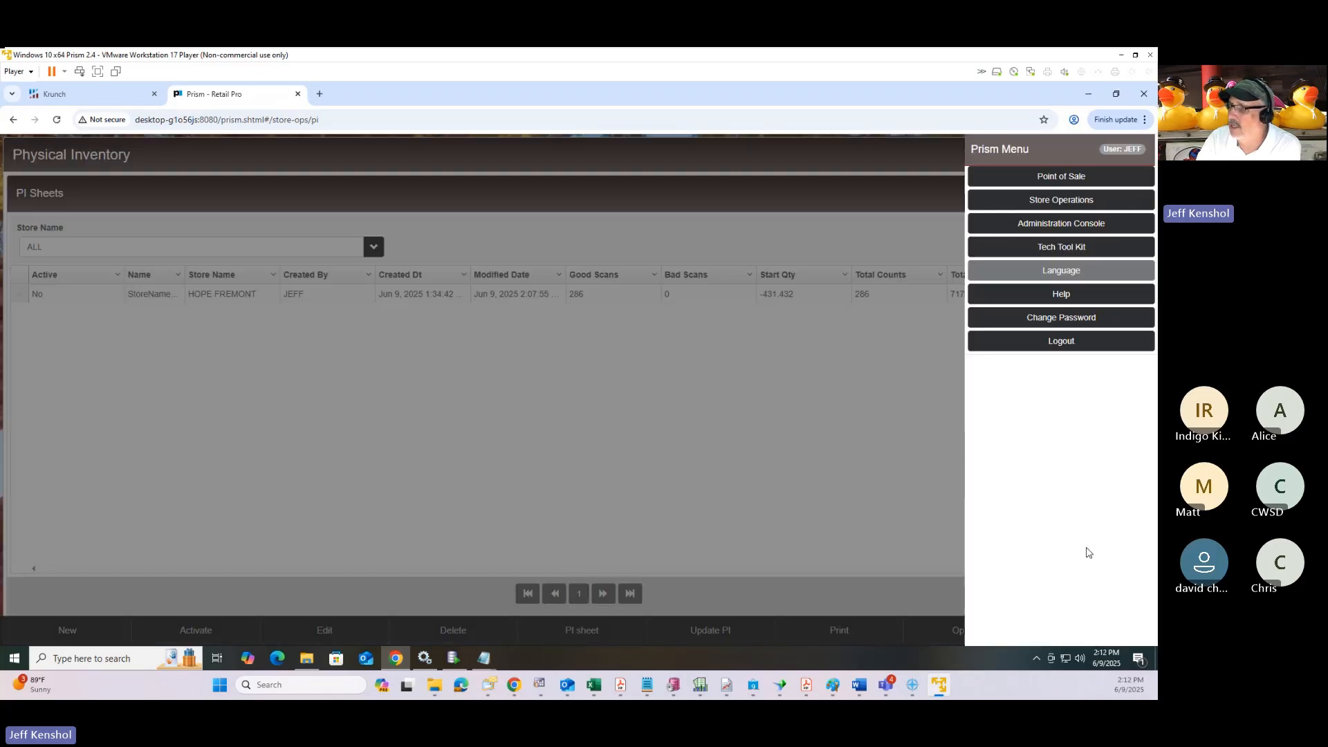
pyautogui.click(1041, 202)
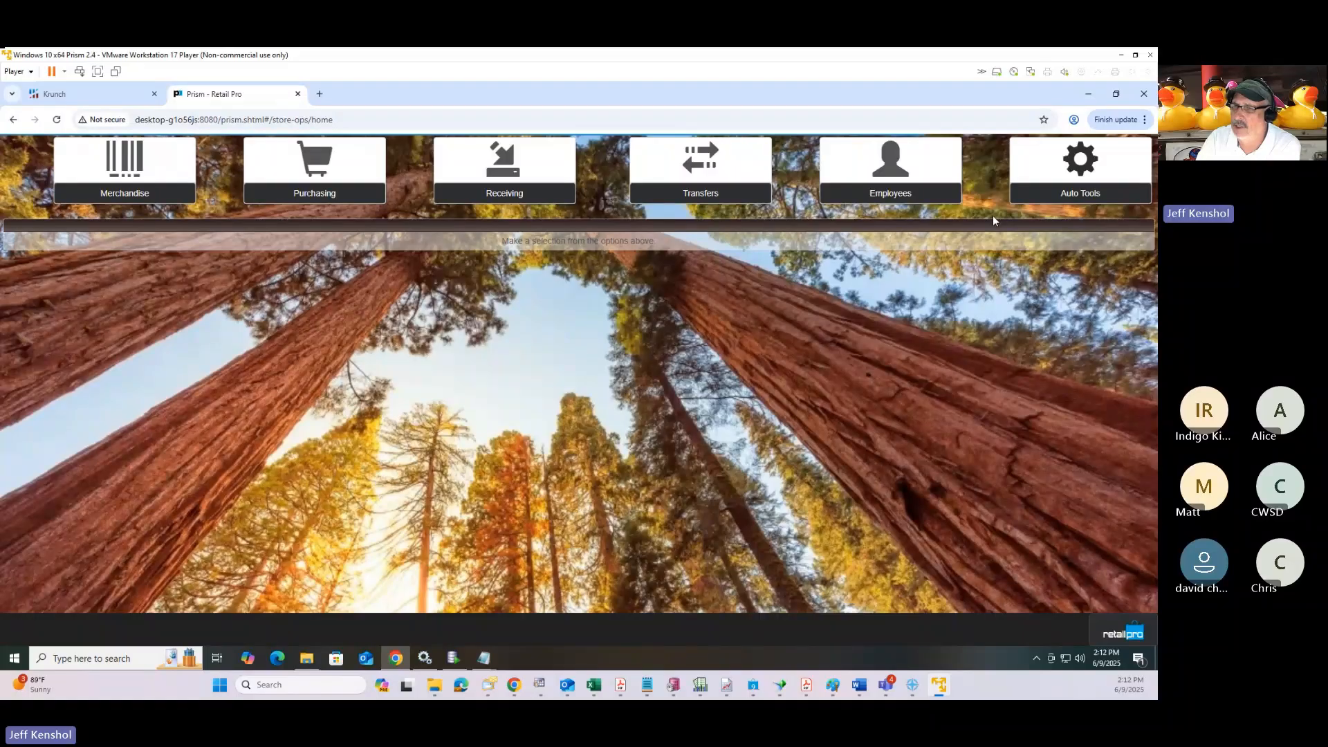
pyautogui.click(931, 346)
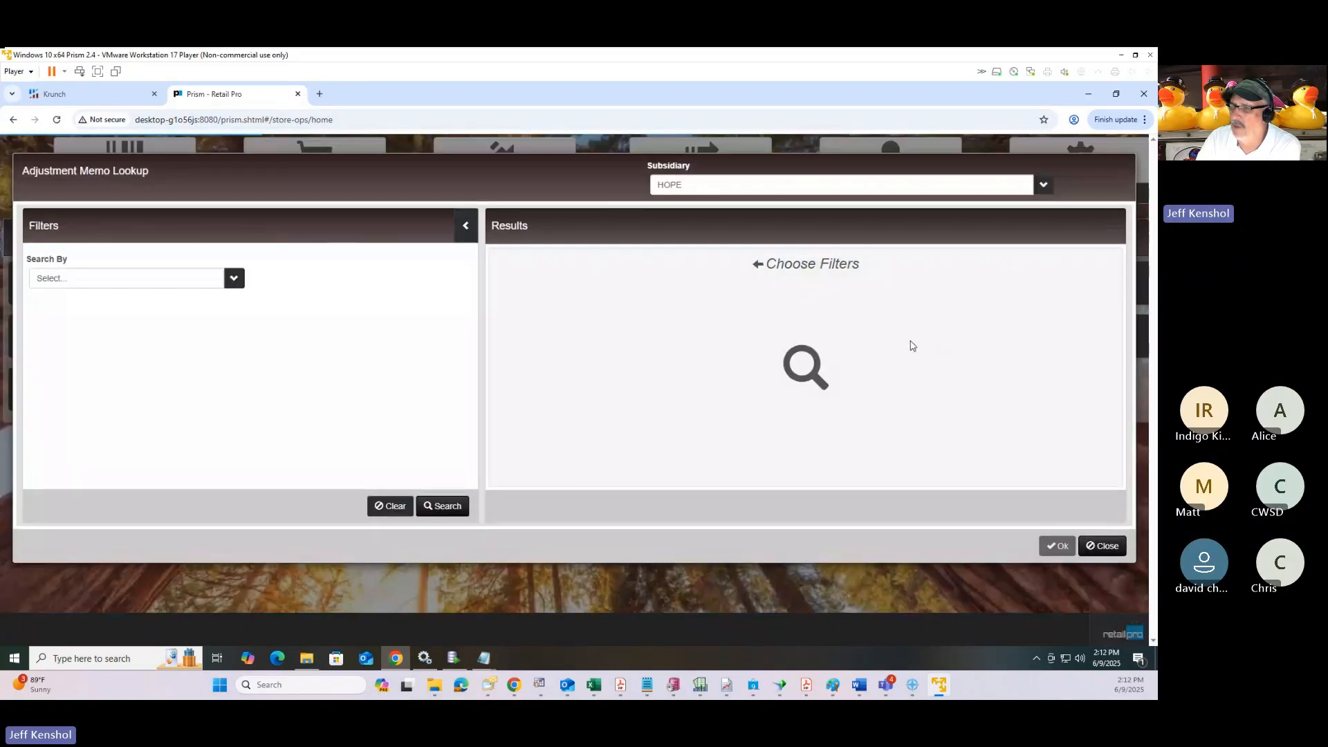
pyautogui.click(443, 509)
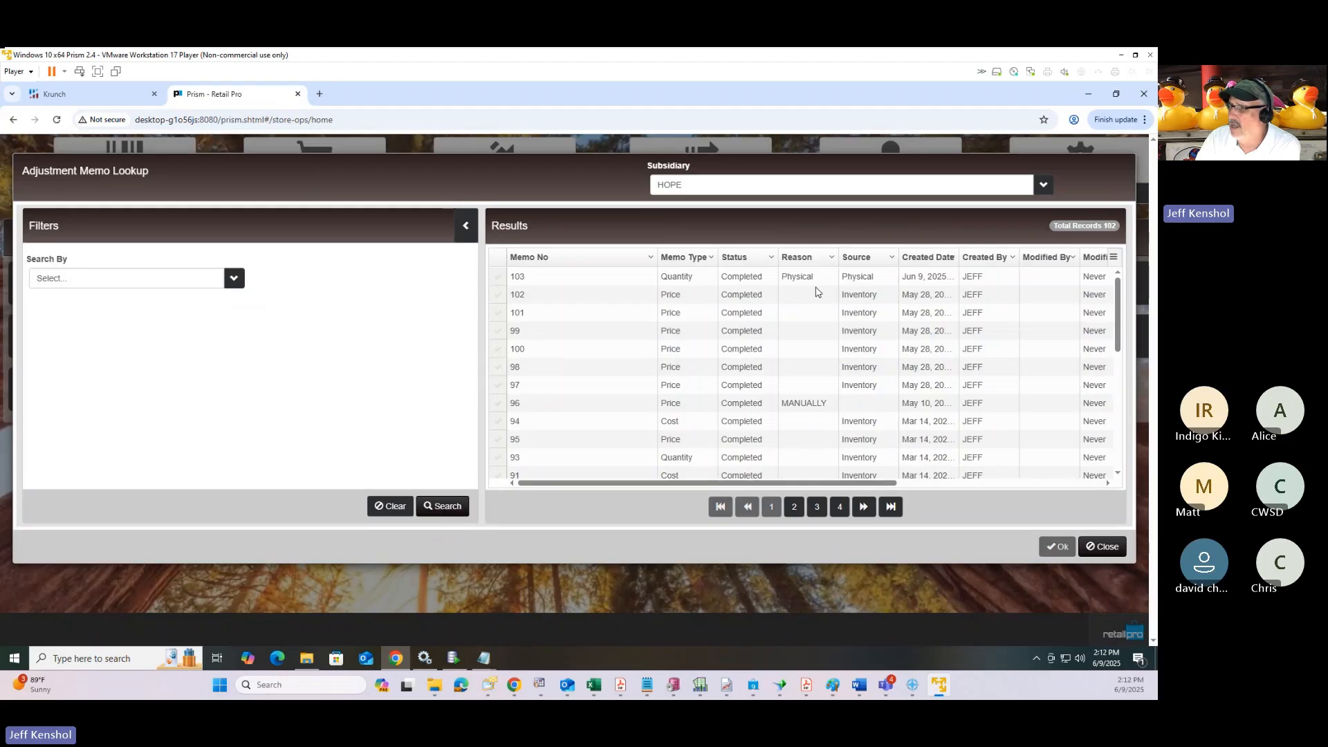
# Step: Examine the reason and source of the listed adjustment memos, comparing Physical, Inventory and Manually entries, and close the lookup
pyautogui.click(810, 277)
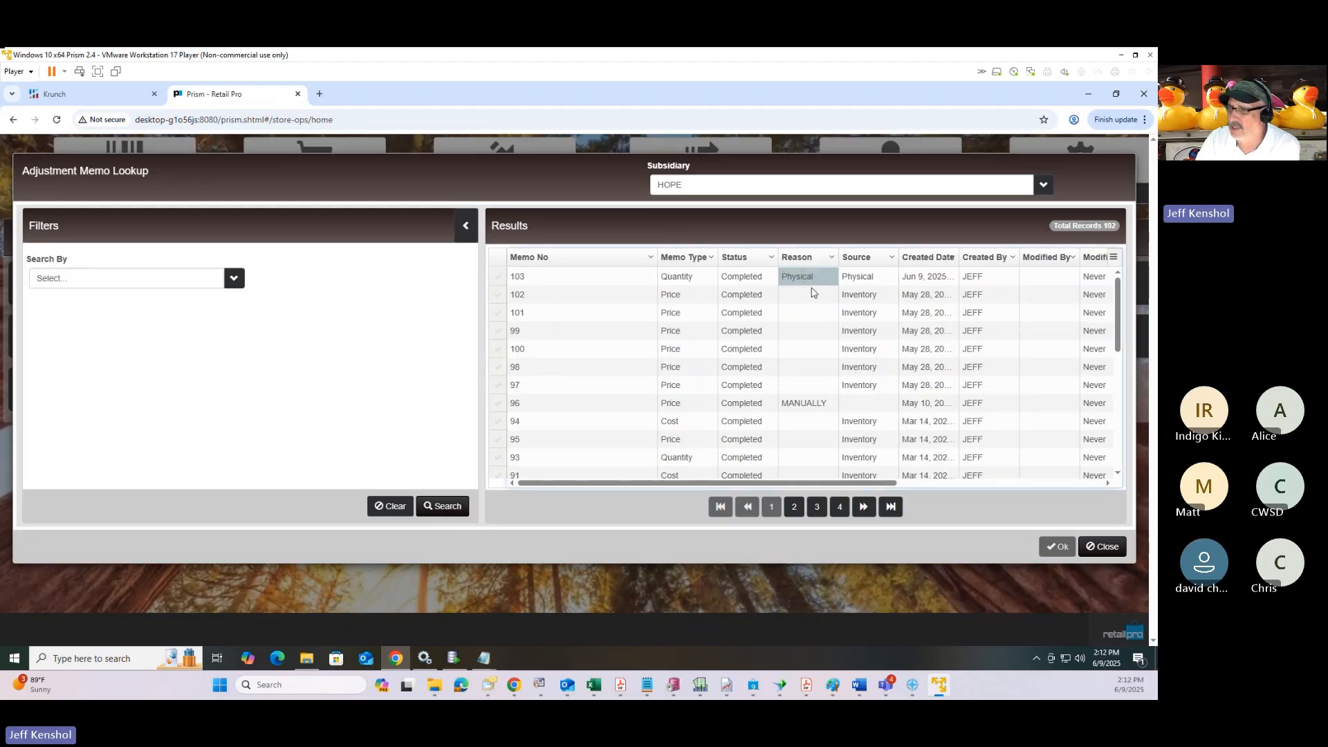
pyautogui.click(875, 277)
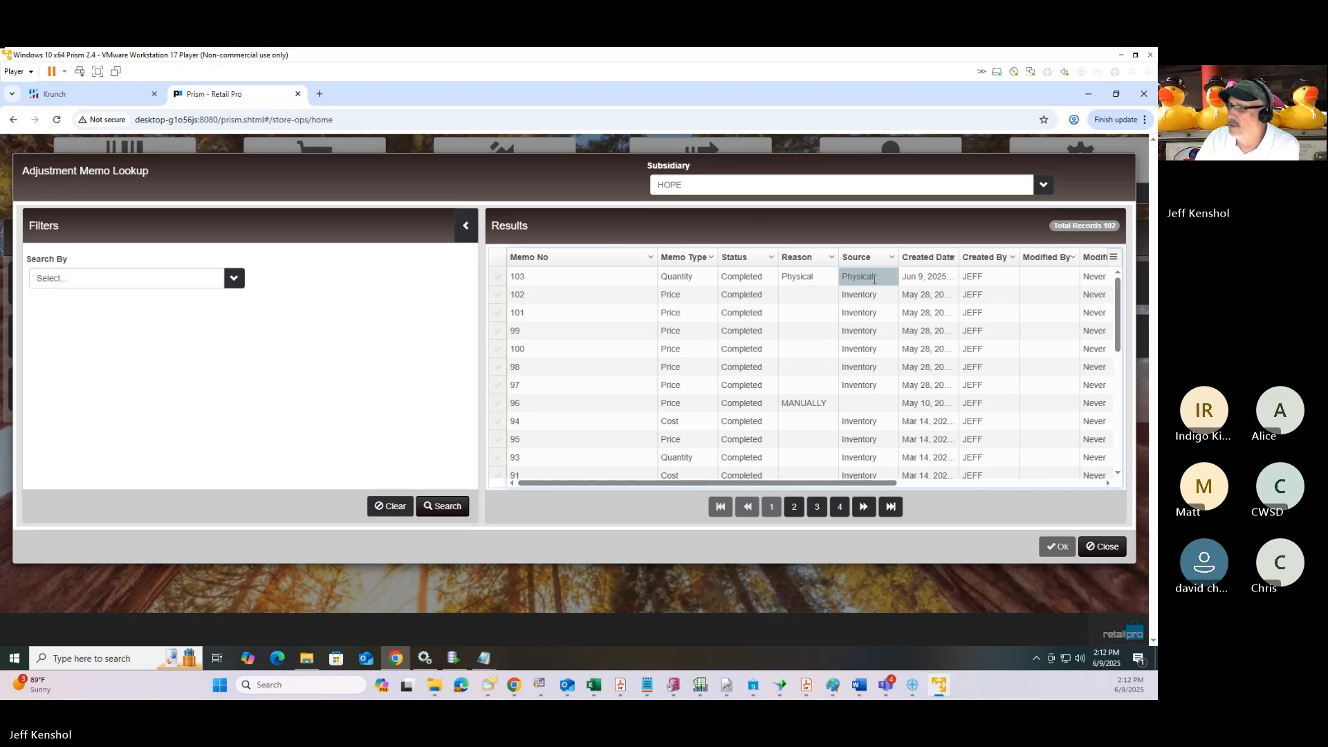
pyautogui.click(863, 411)
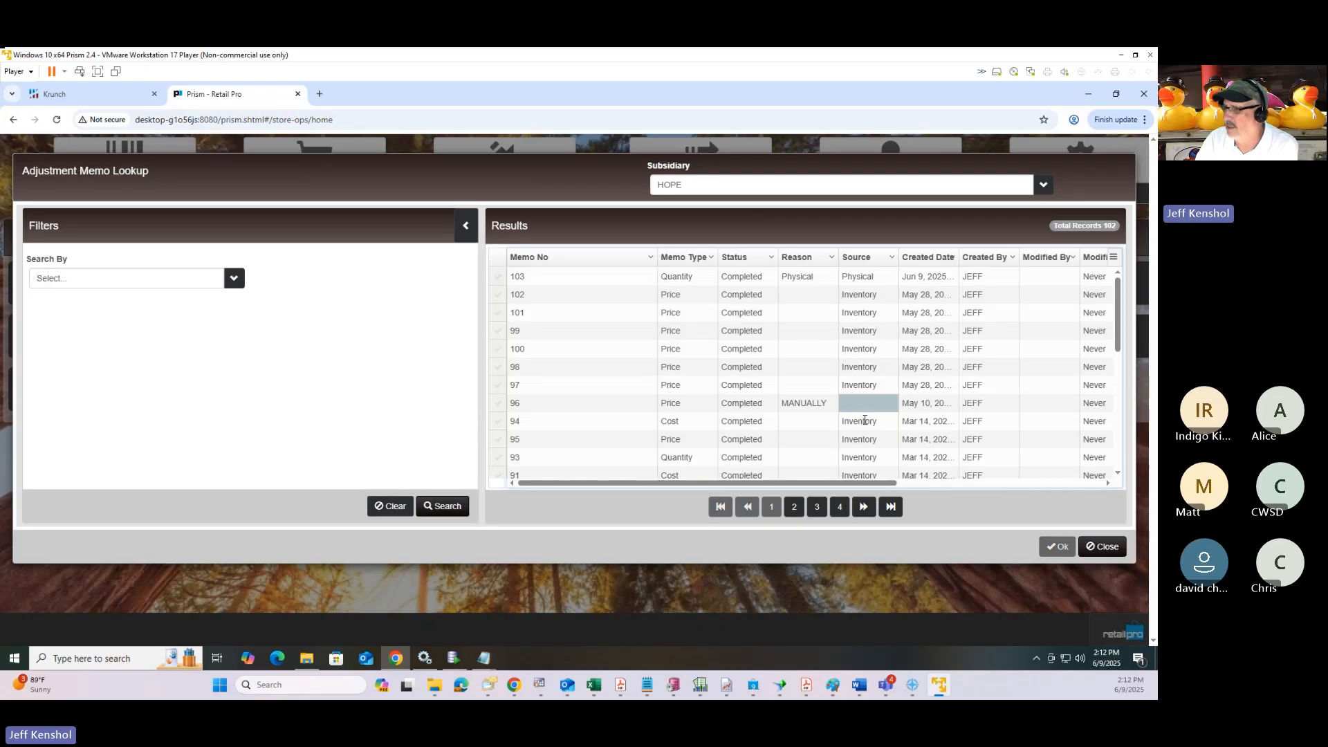
pyautogui.scroll(-5, 865, 420)
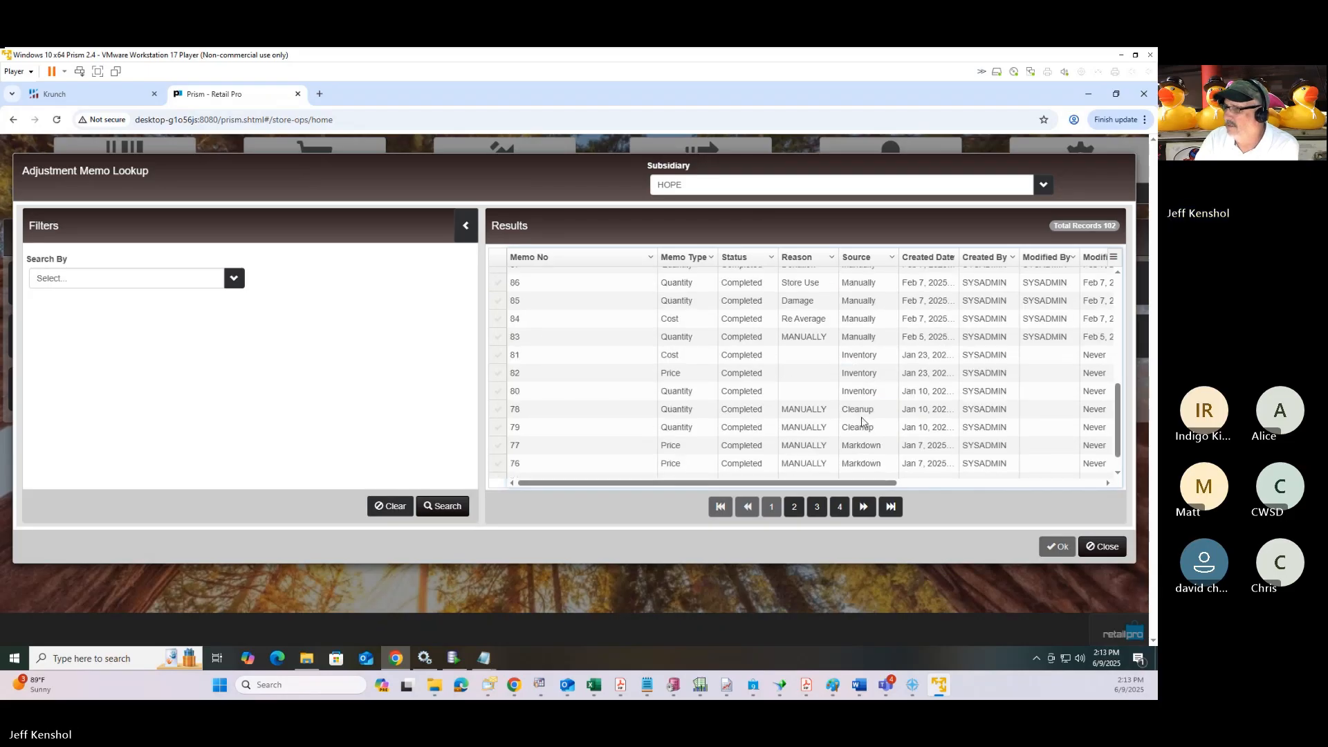
pyautogui.scroll(1, 863, 424)
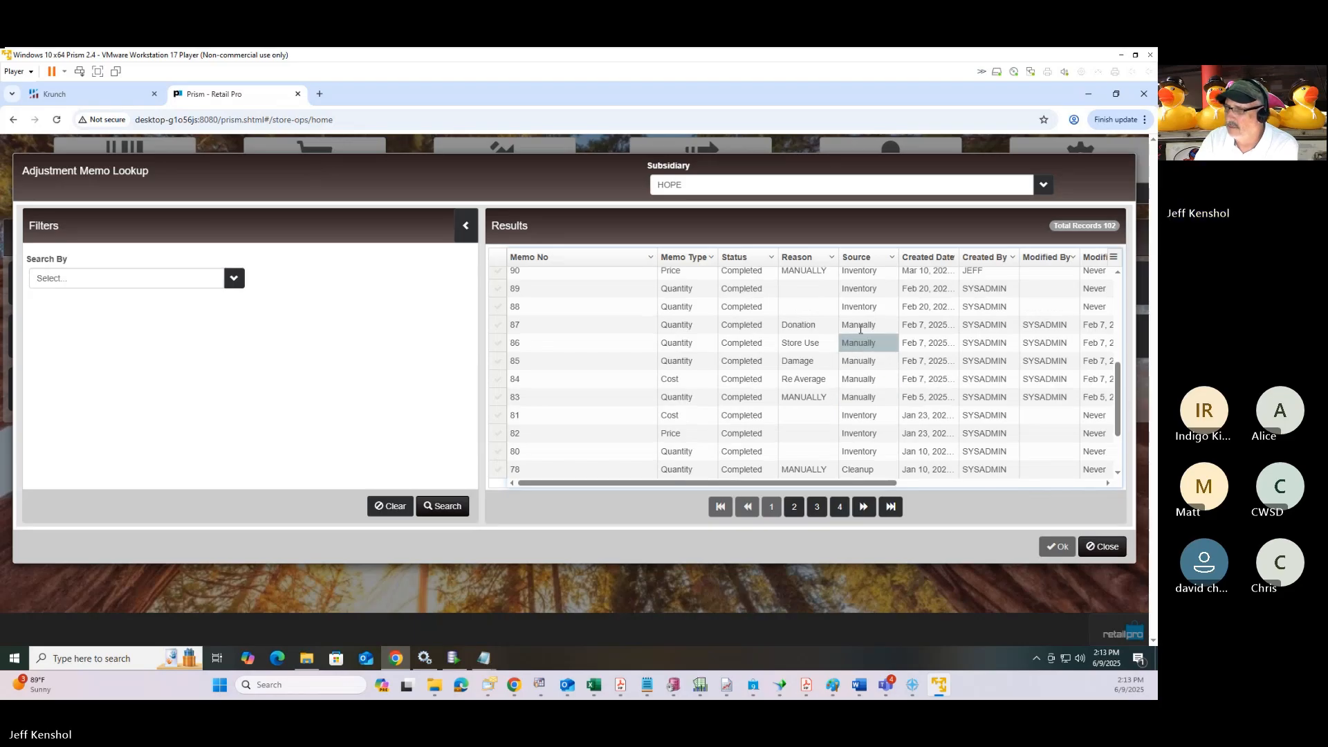
pyautogui.scroll(3, 861, 328)
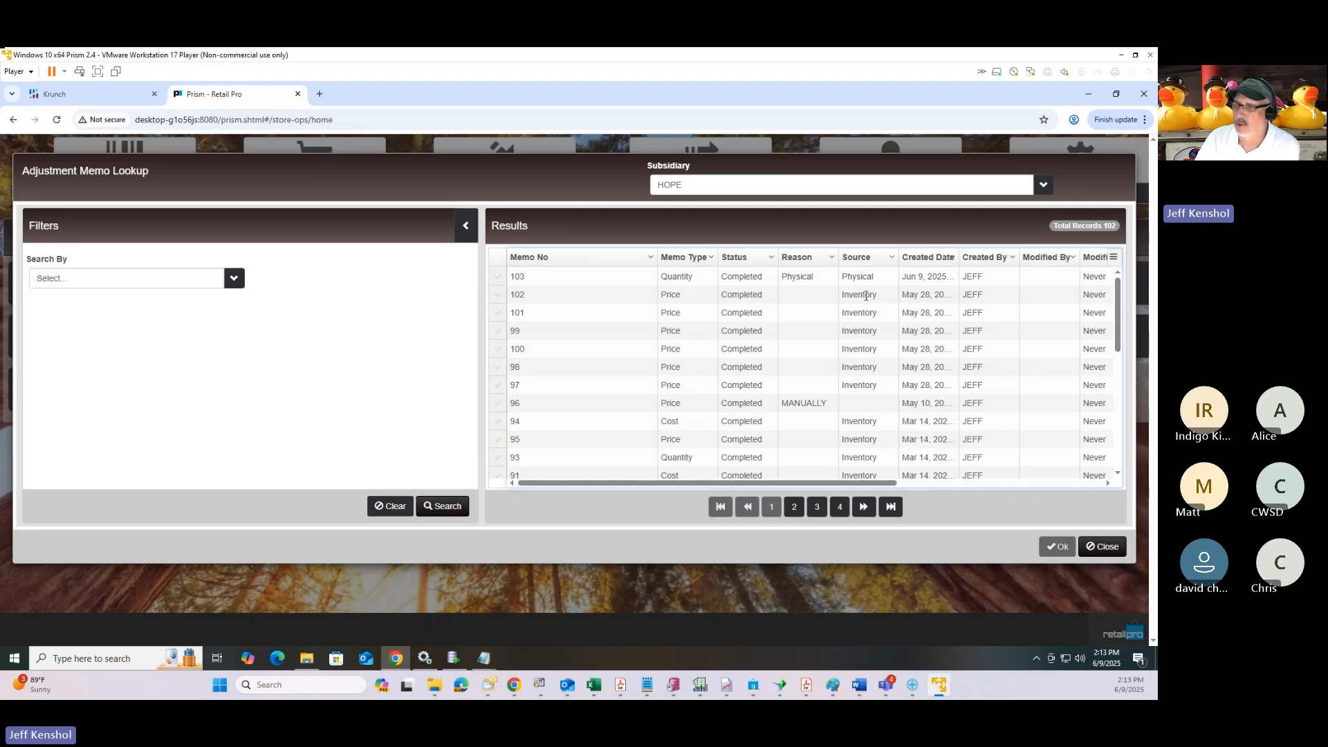
pyautogui.click(866, 296)
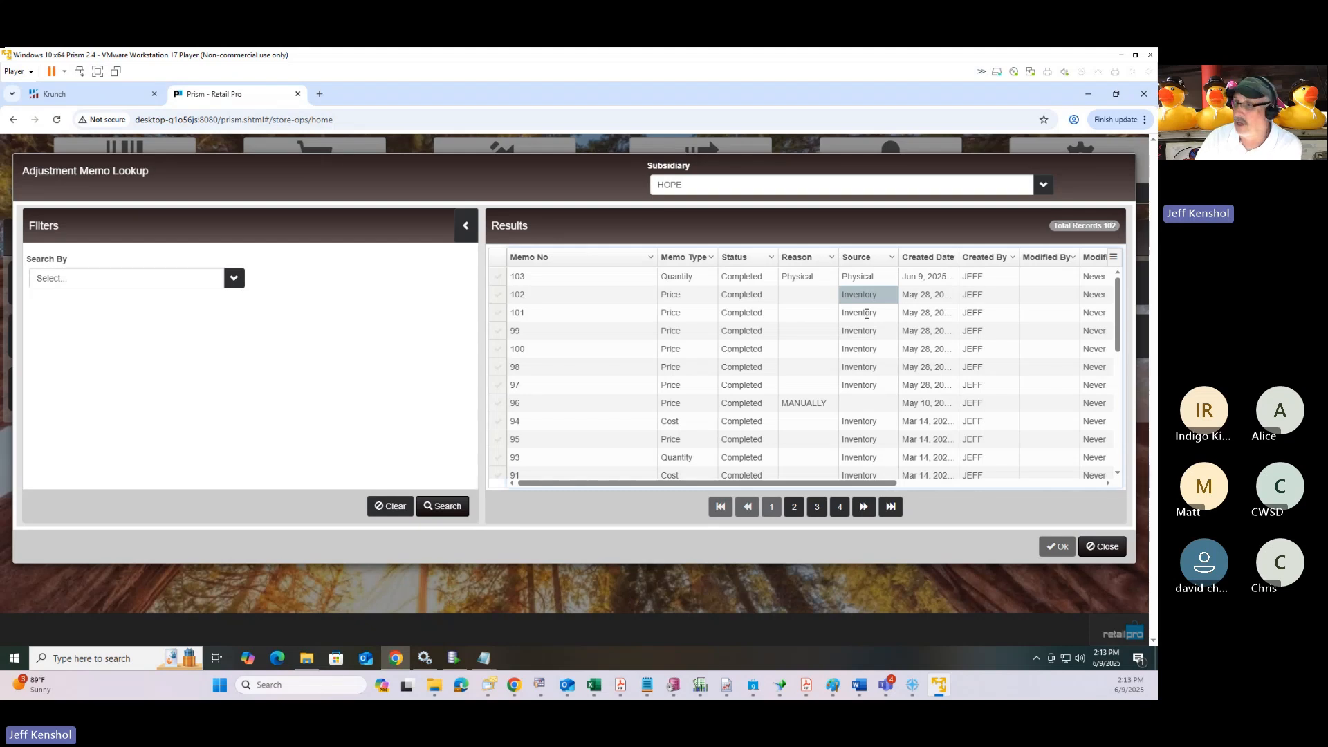
pyautogui.click(1104, 547)
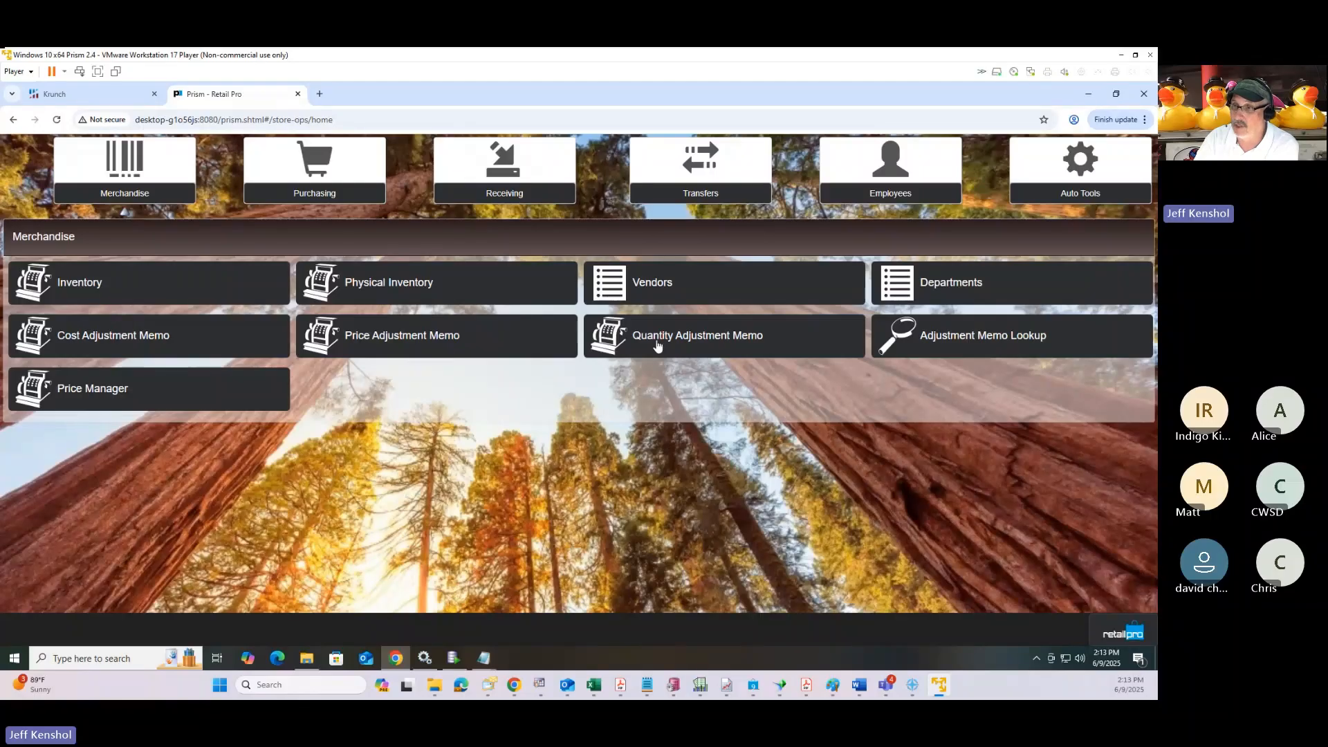
# Step: Open a new Quantity Adjustment Memo and list all HOPE adjustment memos through its memo lookup
pyautogui.click(657, 343)
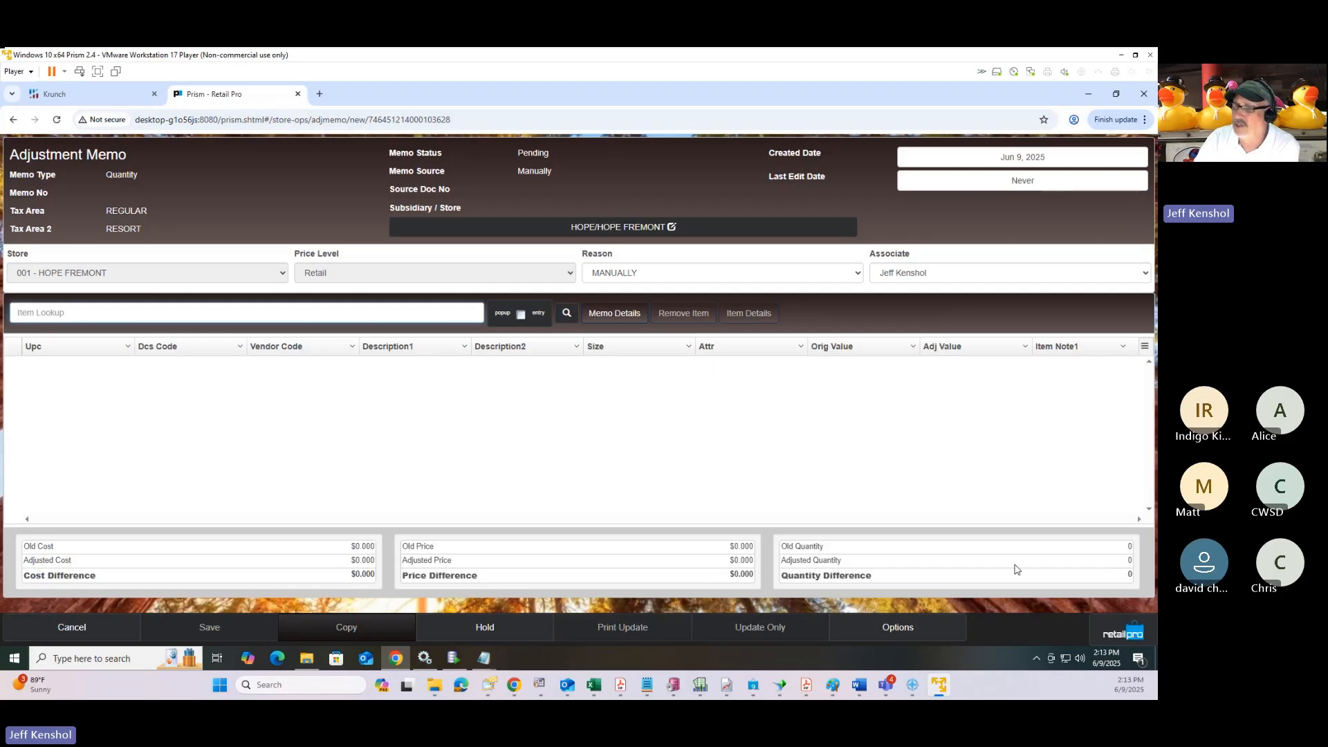
pyautogui.click(907, 630)
pyautogui.click(583, 208)
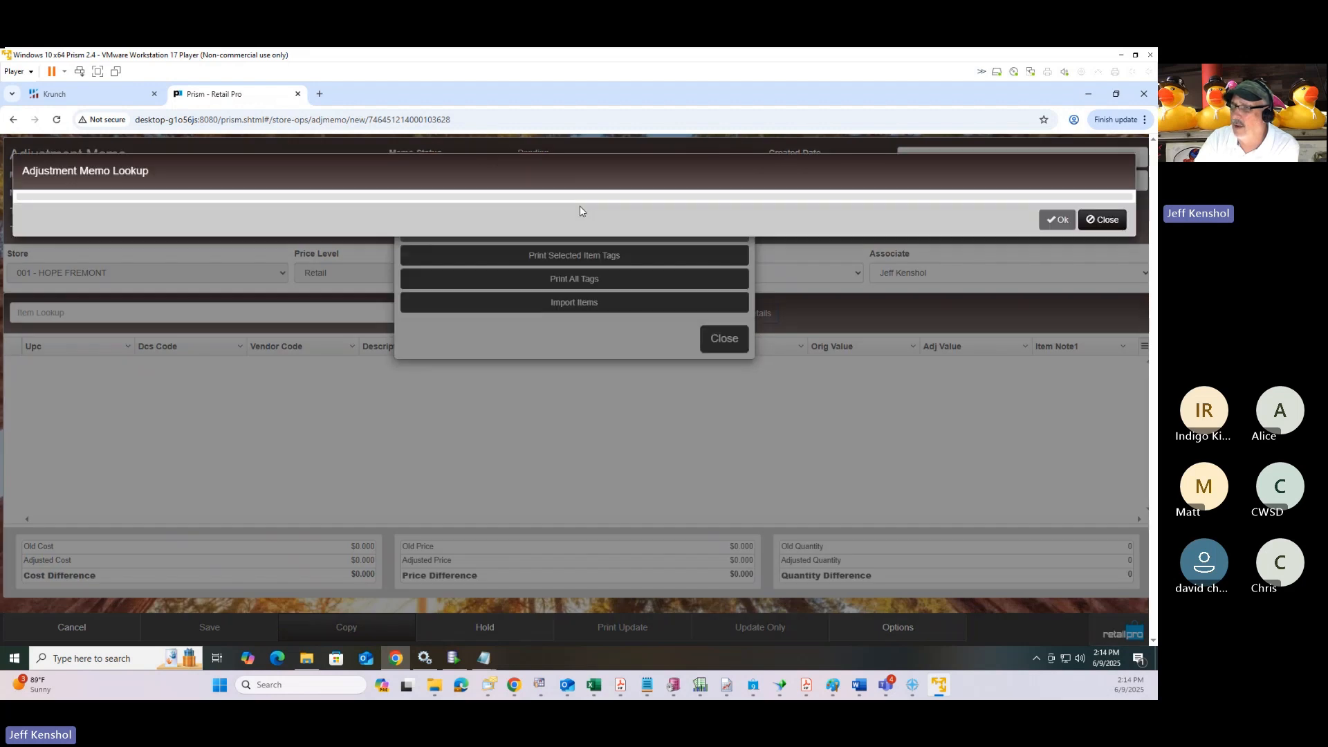
pyautogui.click(455, 505)
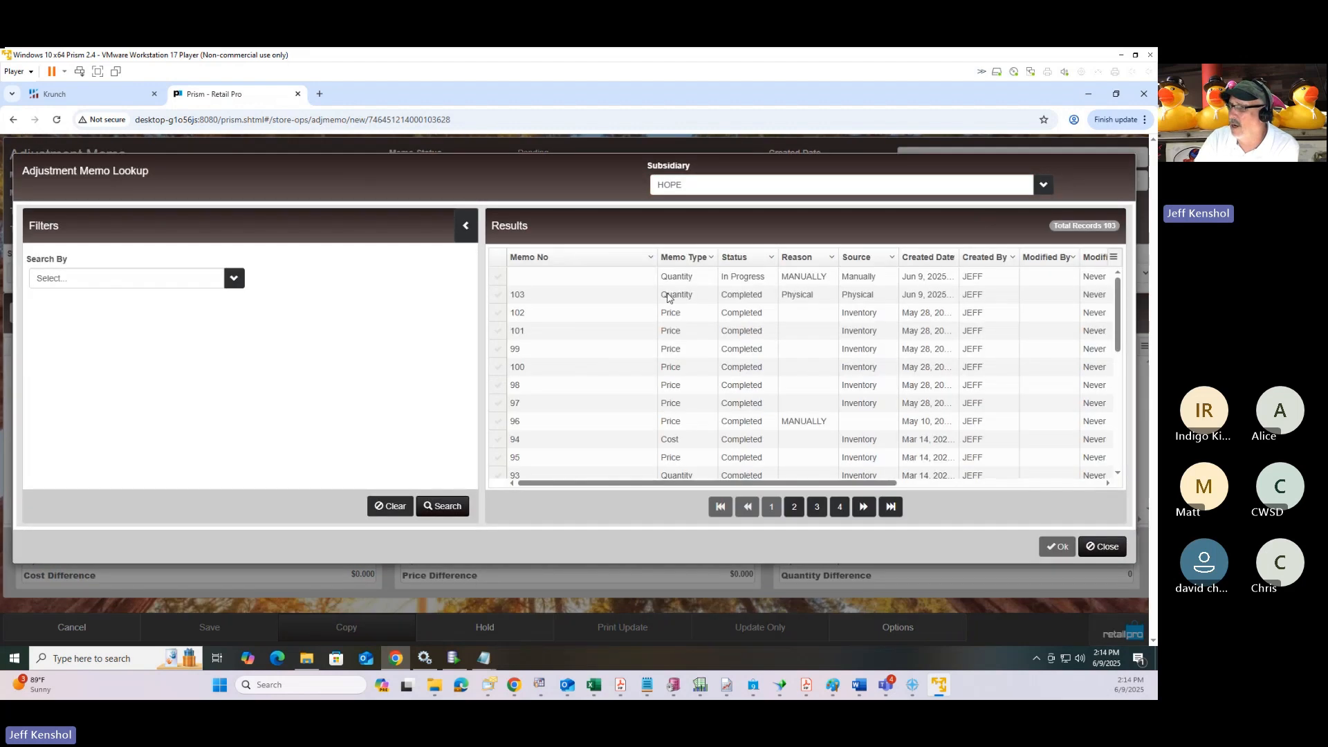
# Step: Compare the status, reason and source of the newest memos, and open quantity memo 103
pyautogui.click(797, 295)
pyautogui.click(887, 297)
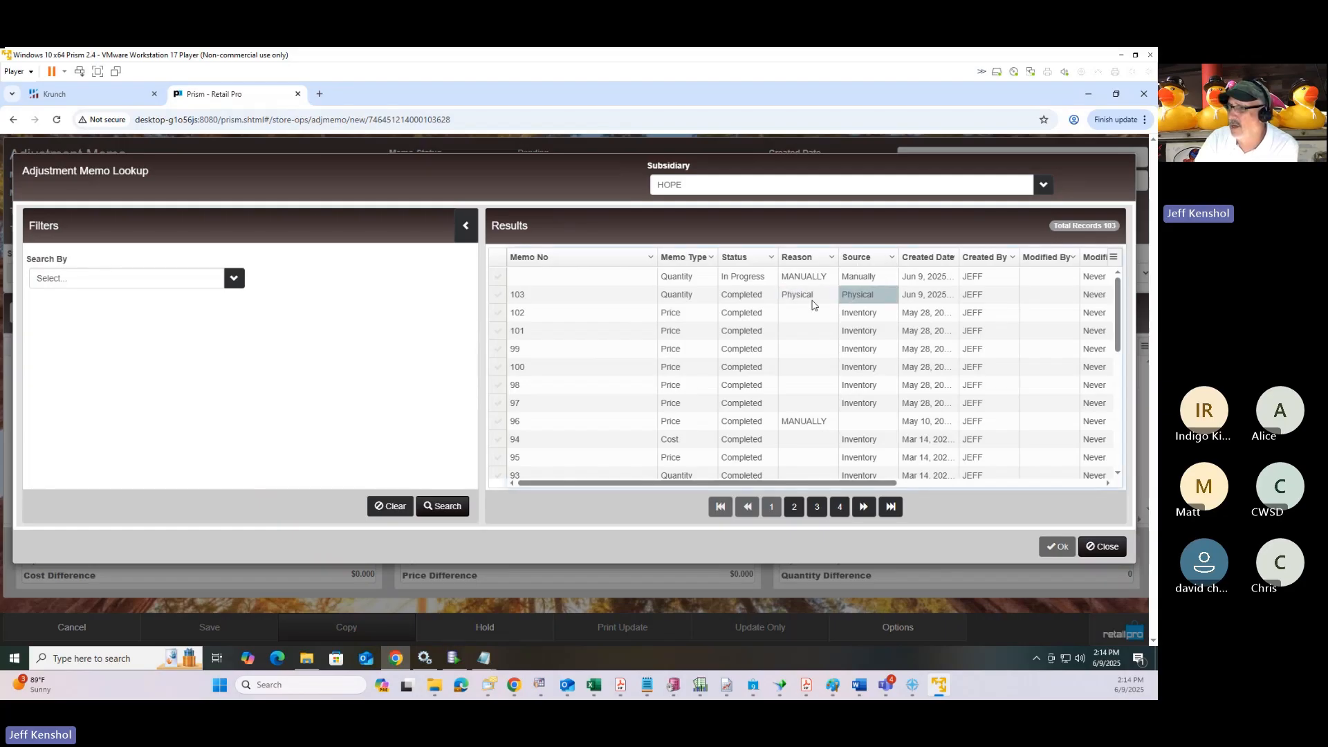
pyautogui.click(765, 278)
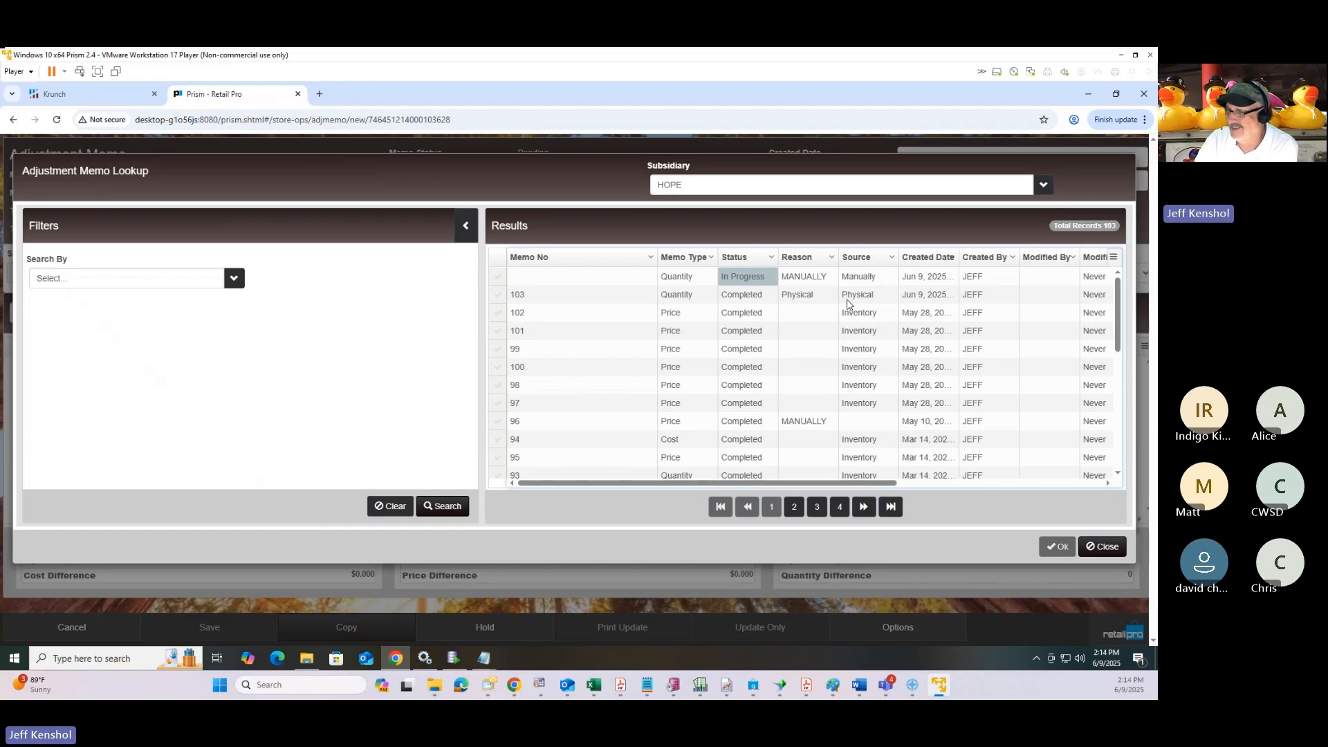
pyautogui.click(850, 298)
pyautogui.click(801, 299)
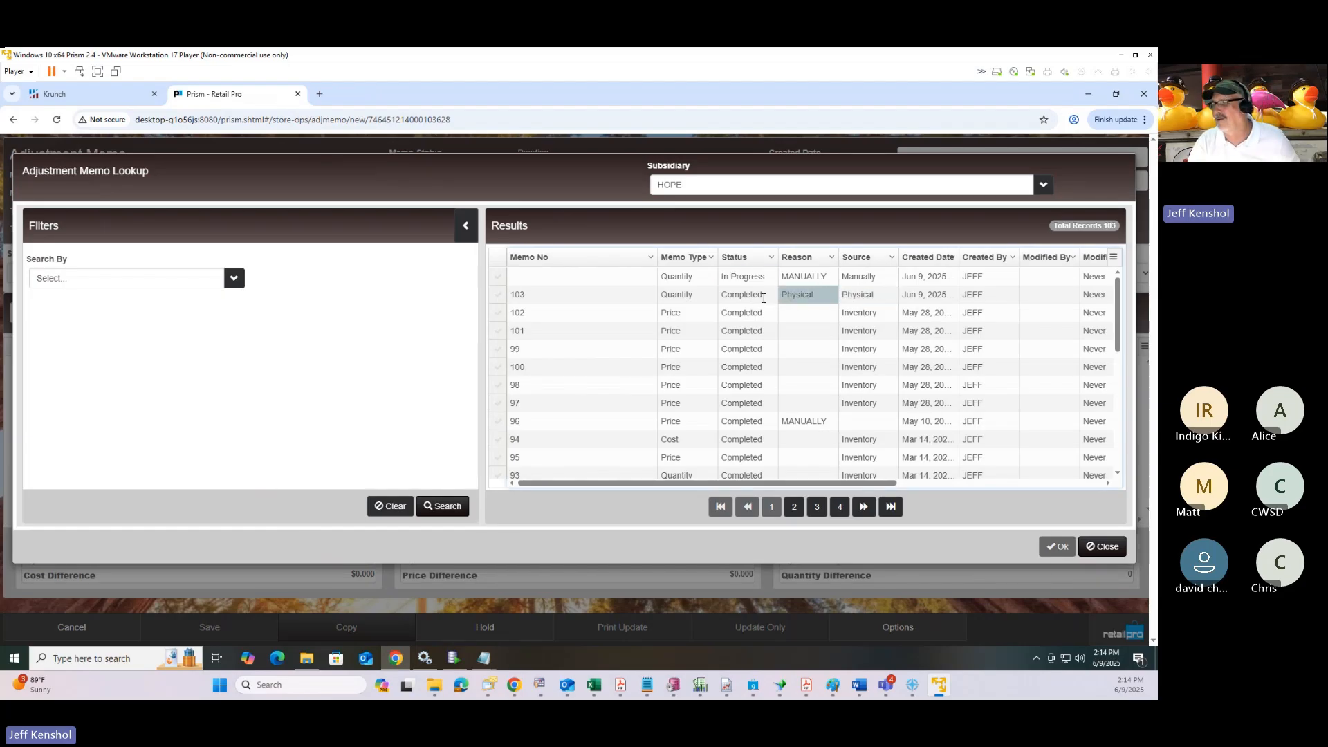
pyautogui.click(739, 299)
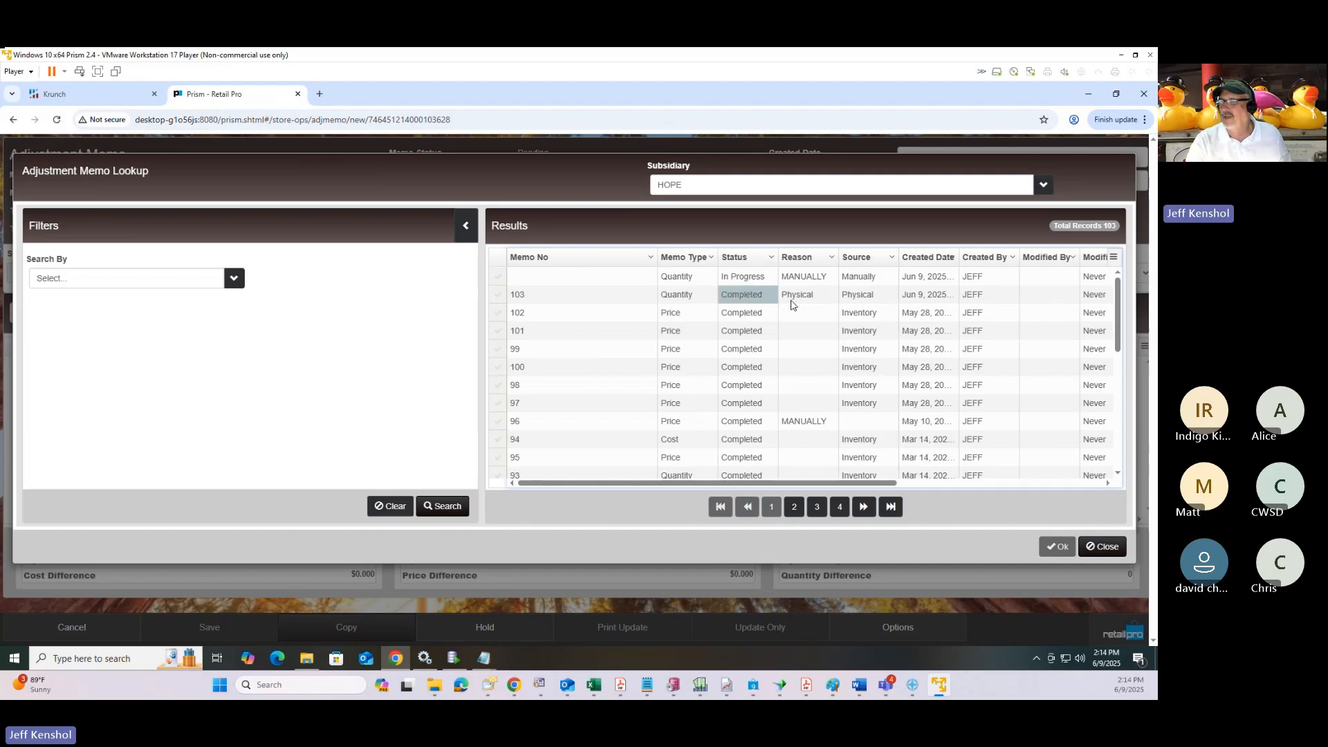
pyautogui.click(778, 300)
pyautogui.click(498, 295)
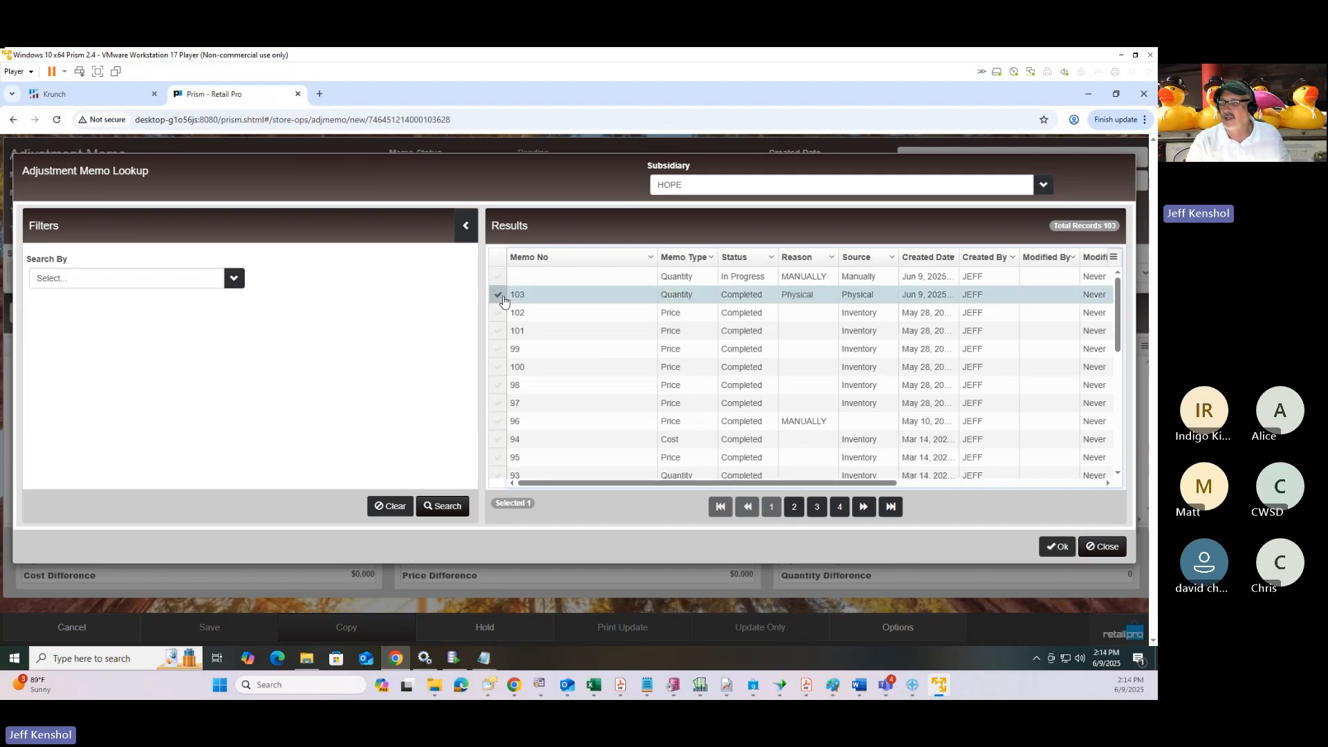
pyautogui.click(1056, 546)
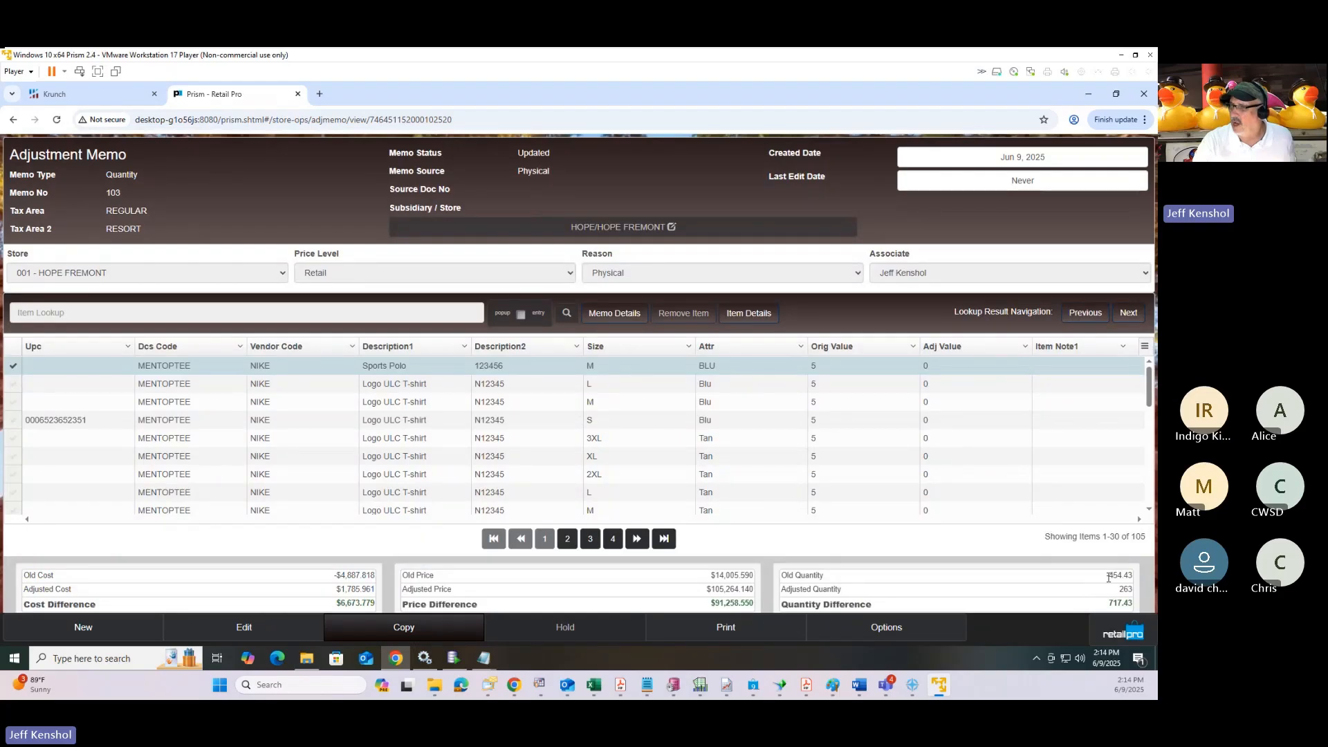
# Step: Examine memo 103's item lines and its old quantity and cost difference totals
pyautogui.moveTo(1115, 577); pyautogui.dragTo(1140, 577)
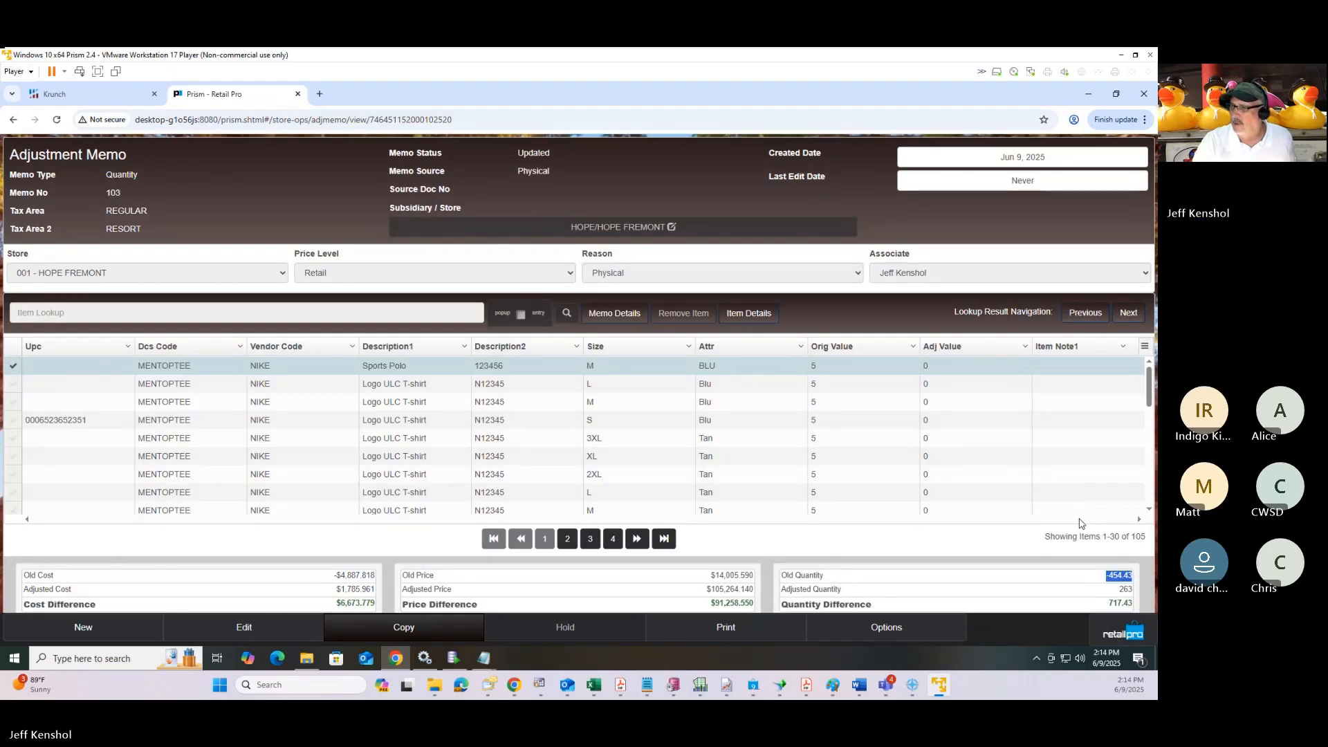
pyautogui.scroll(-1, 1082, 524)
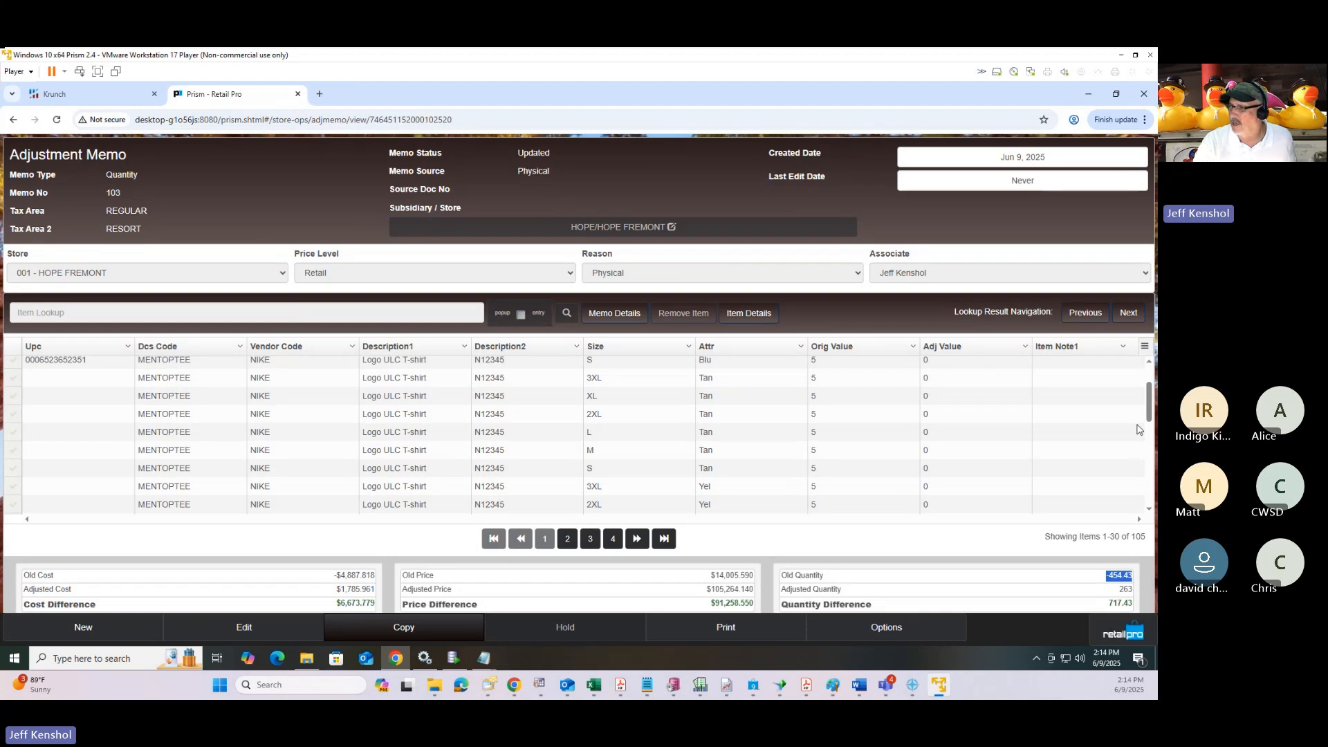
pyautogui.moveTo(1149, 411); pyautogui.dragTo(1144, 597)
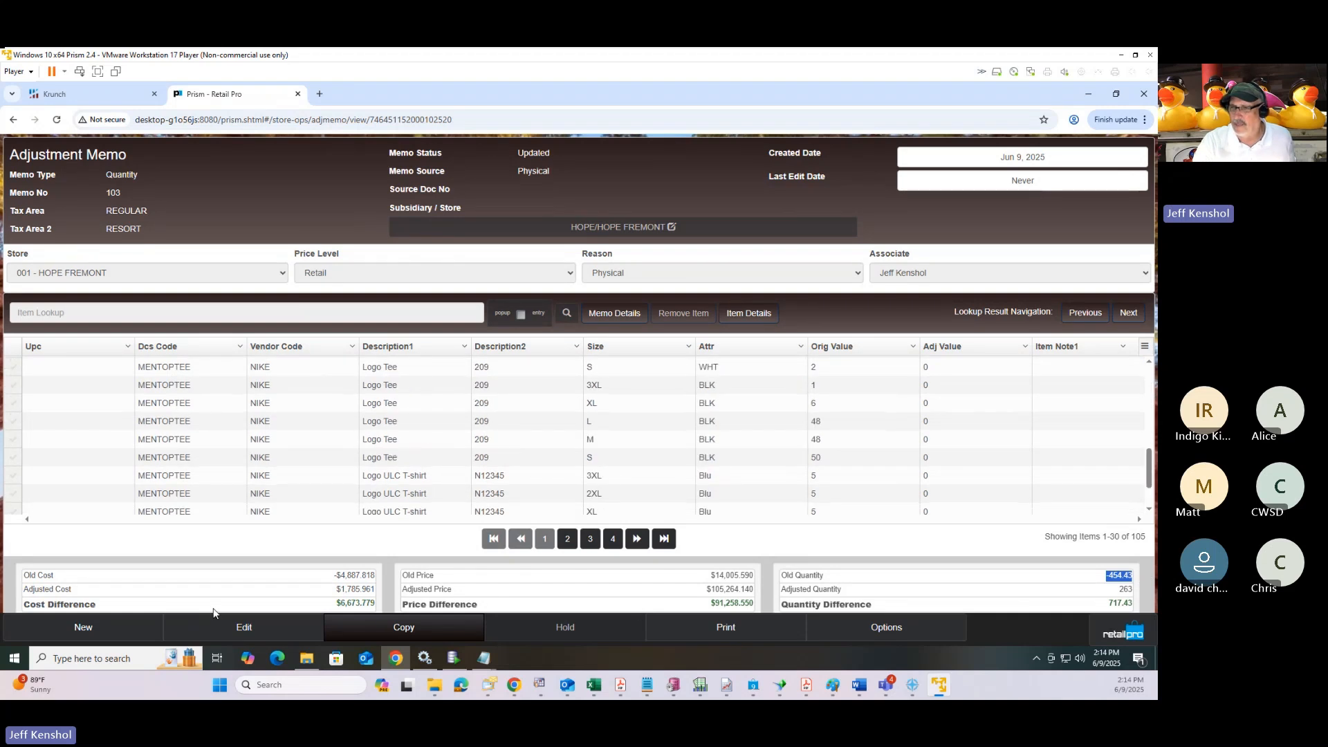
pyautogui.moveTo(333, 605); pyautogui.dragTo(395, 604)
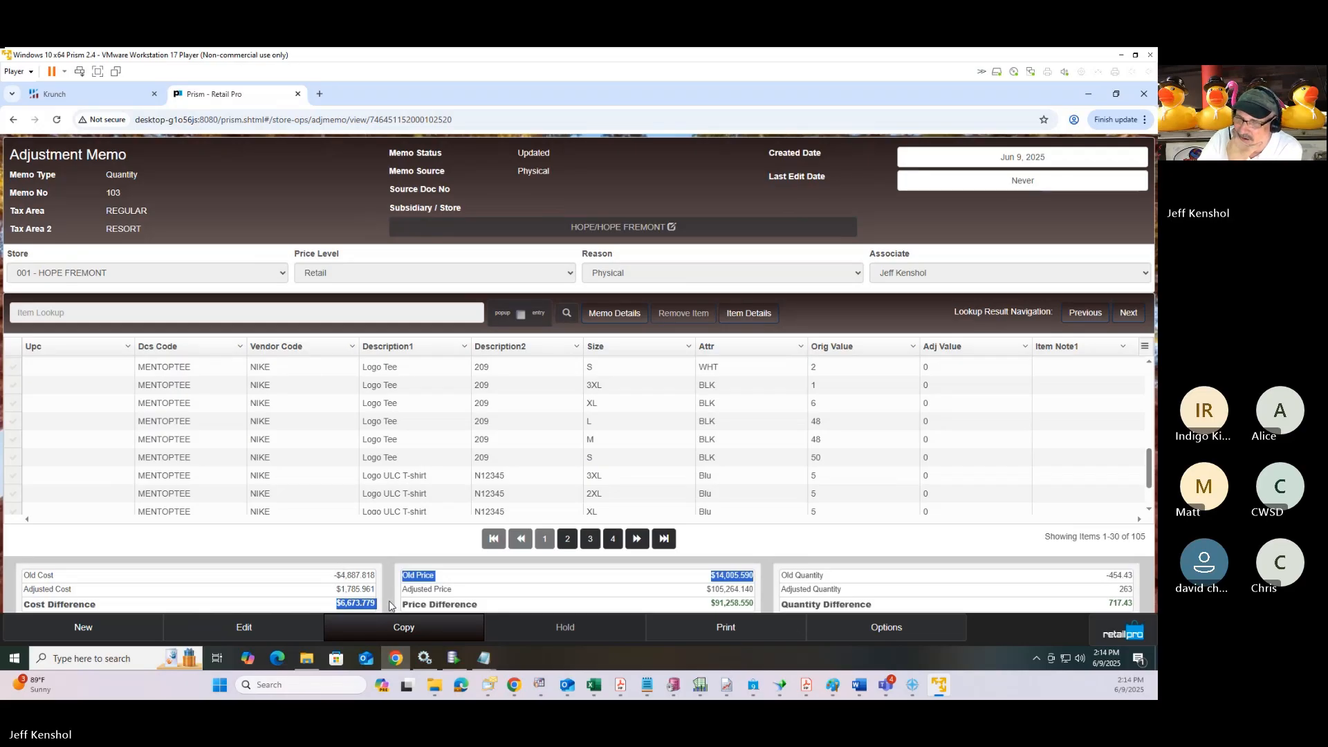
pyautogui.click(348, 605)
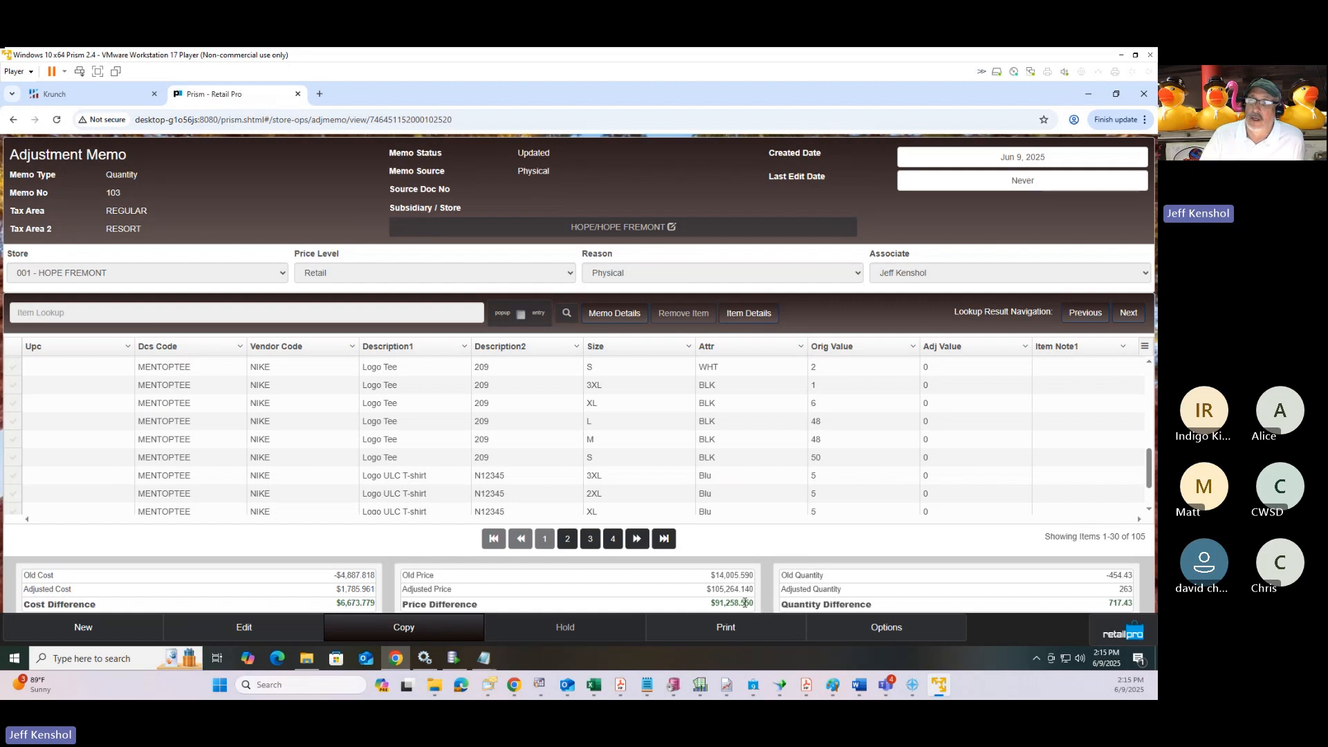
# Step: Switch to Retail Pro Reports and filter the reports of all groups by the name "quant"
pyautogui.click(77, 97)
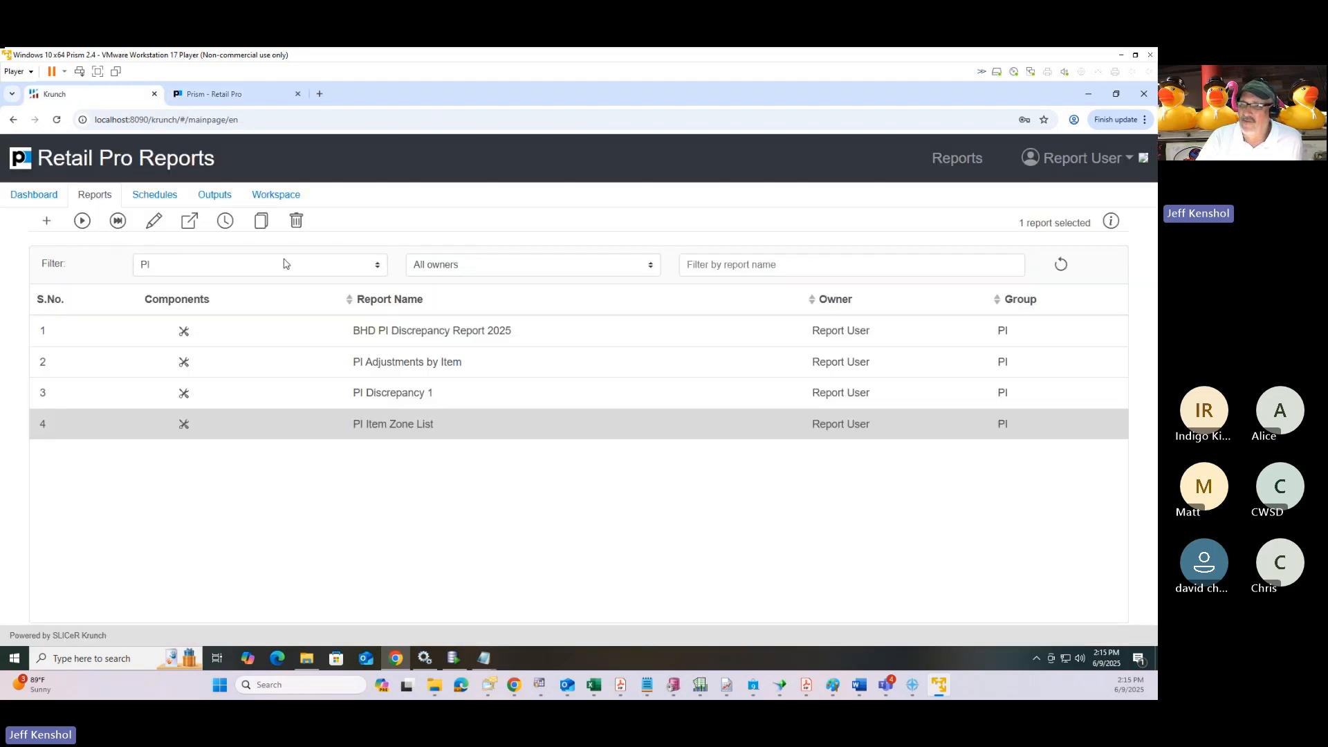
pyautogui.click(214, 272)
pyautogui.scroll(5, 214, 320)
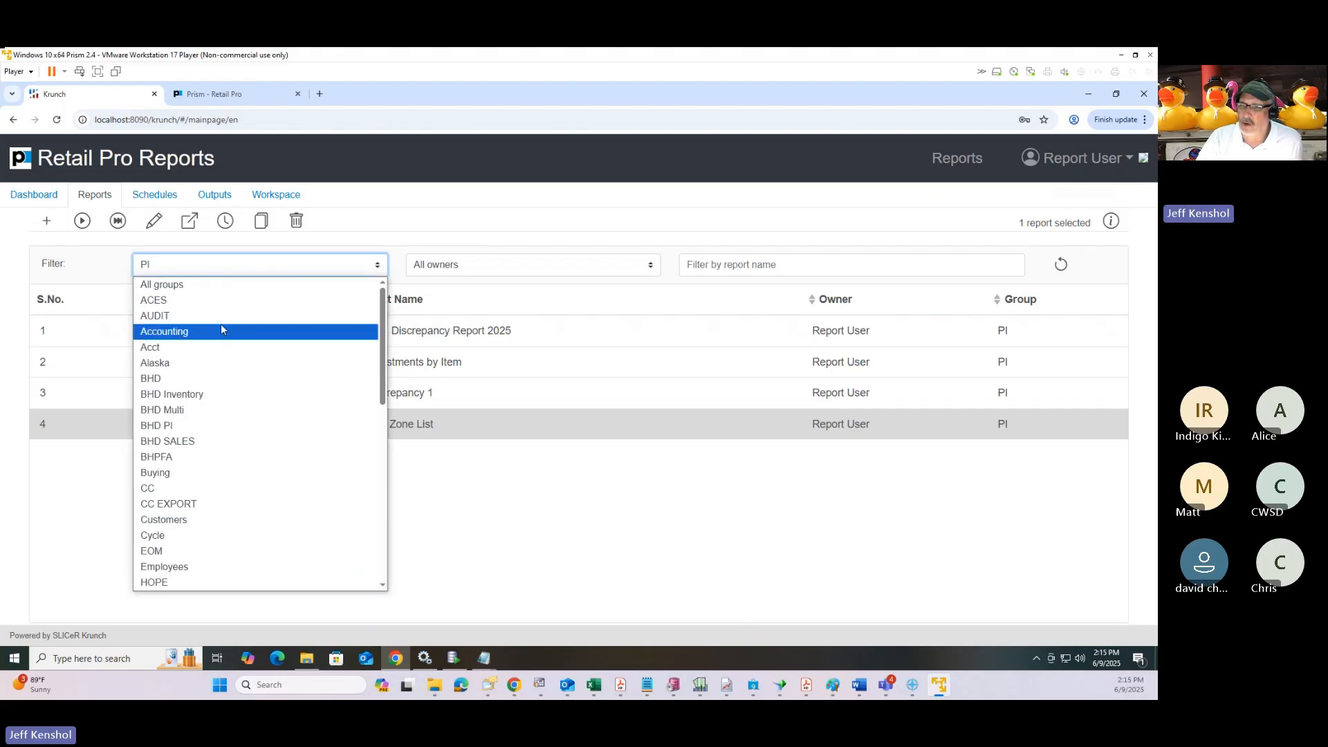
pyautogui.click(193, 284)
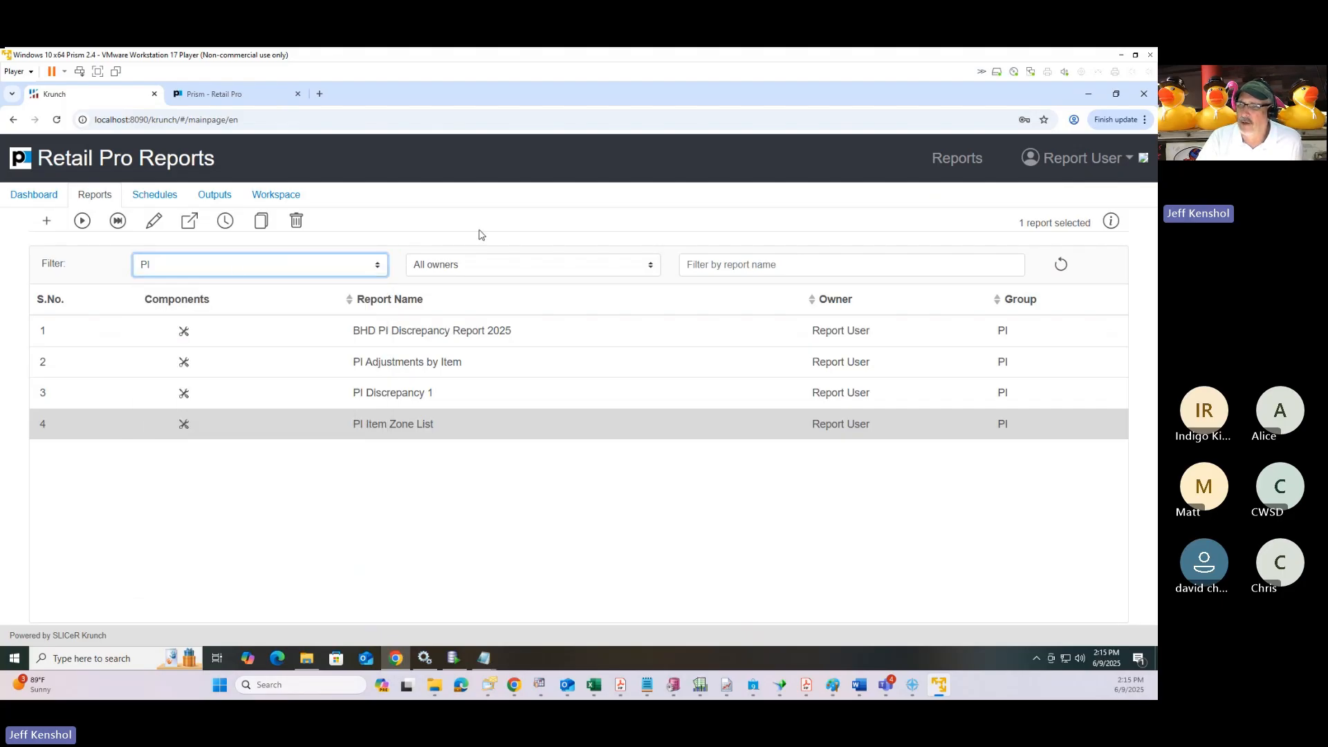
pyautogui.click(714, 268)
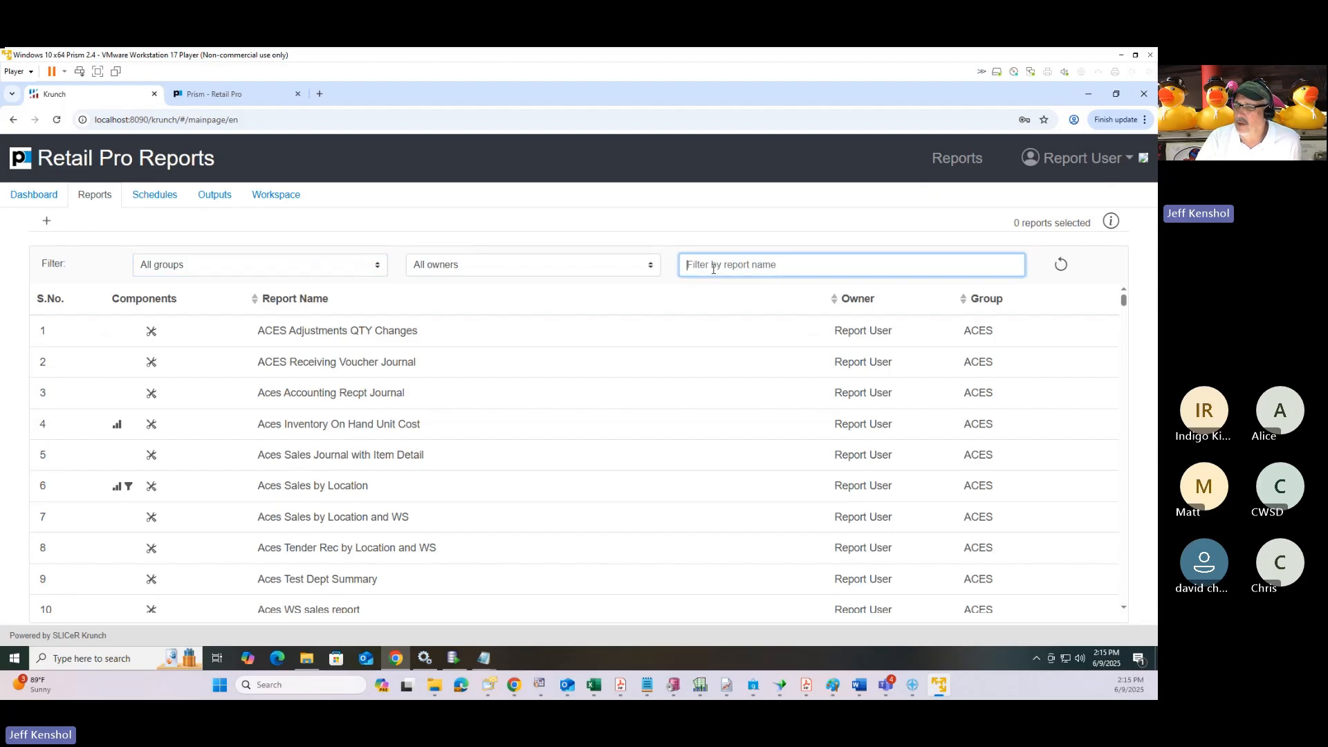
pyautogui.write('q')
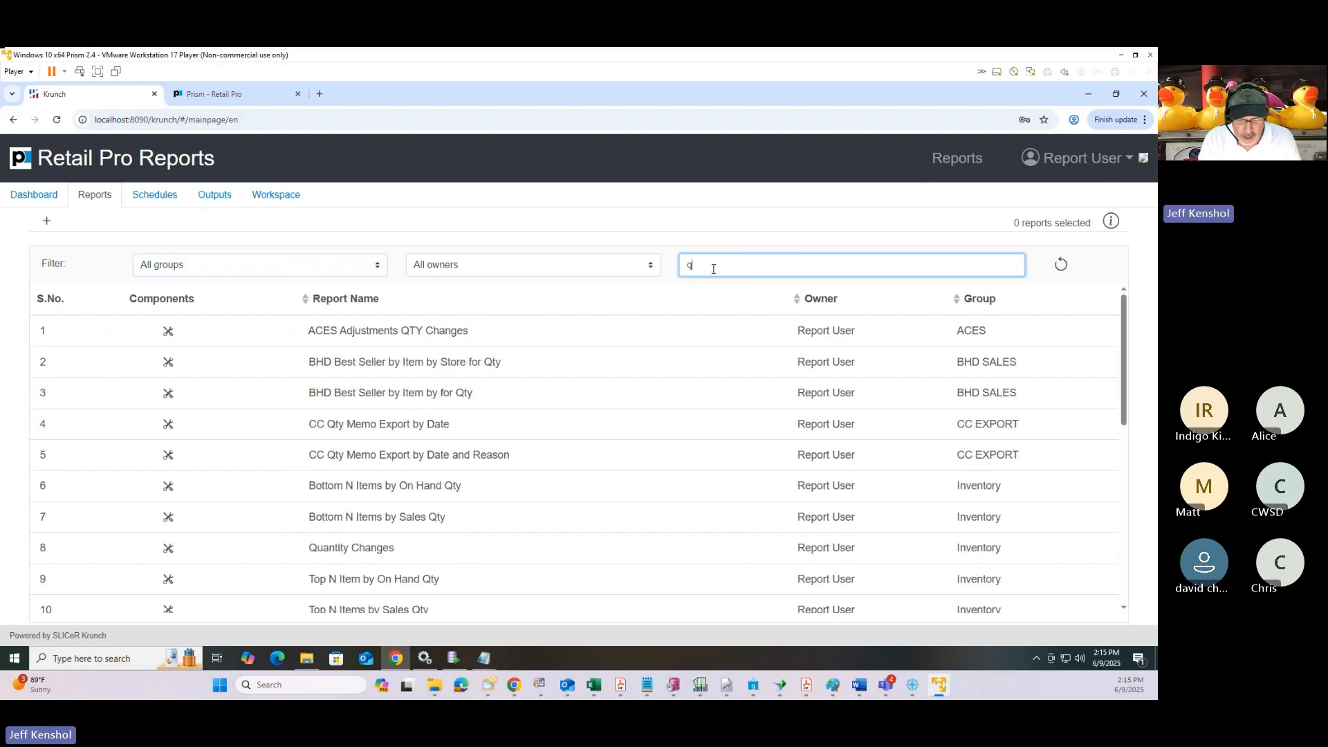
pyautogui.write('uant')
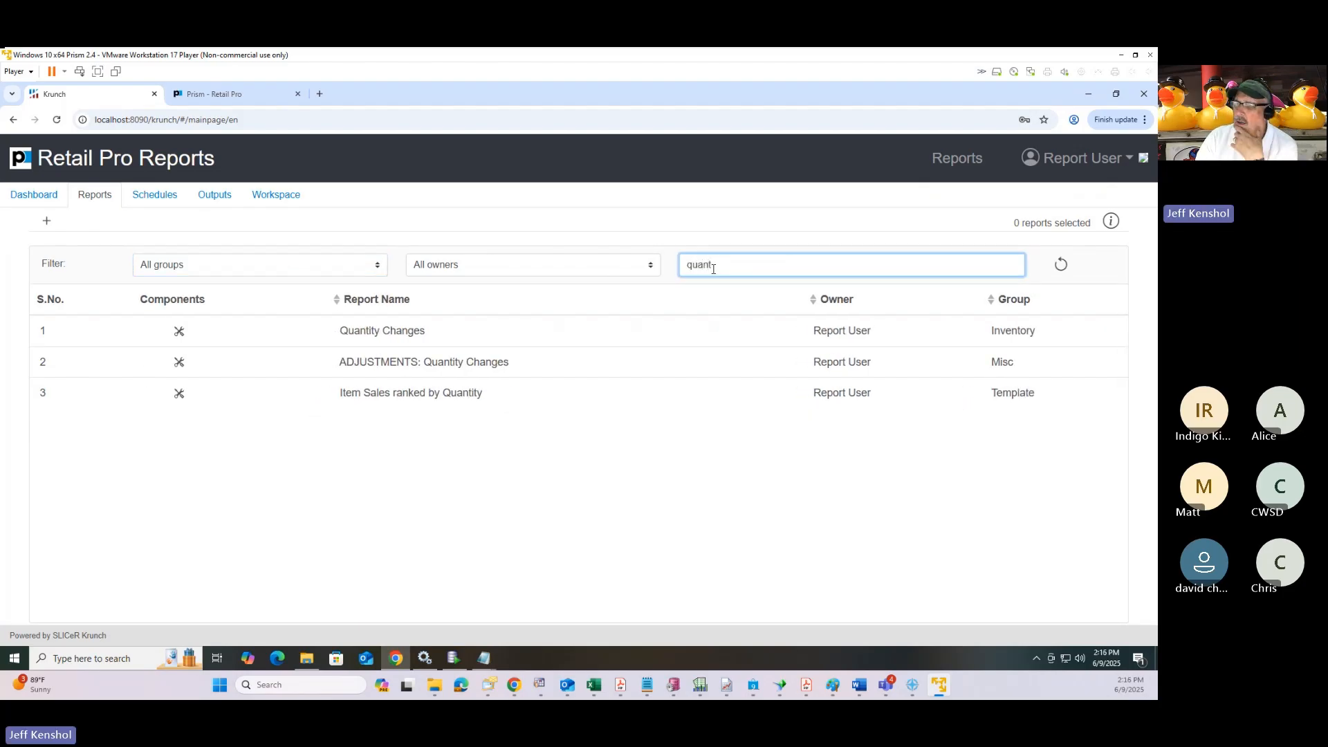
# Step: Select the Quantity Changes report and open its runtime settings
pyautogui.click(406, 336)
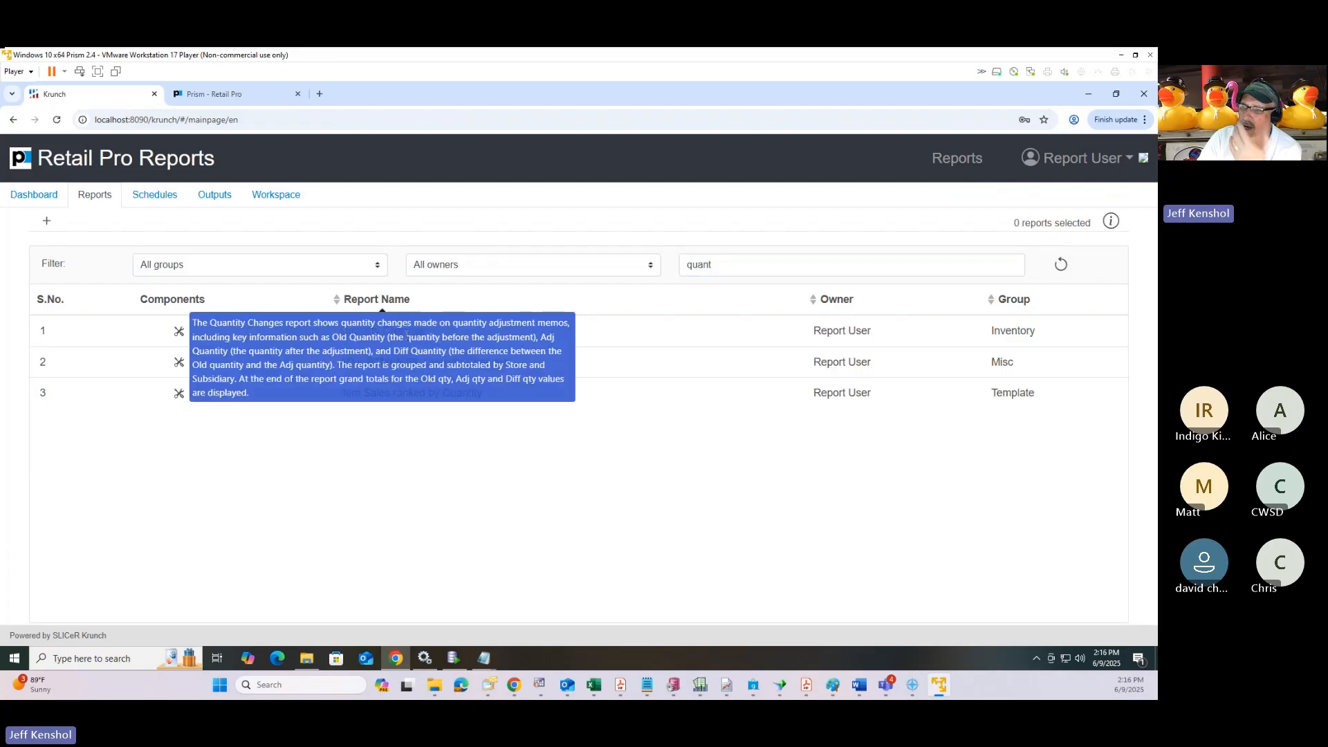
pyautogui.click(609, 339)
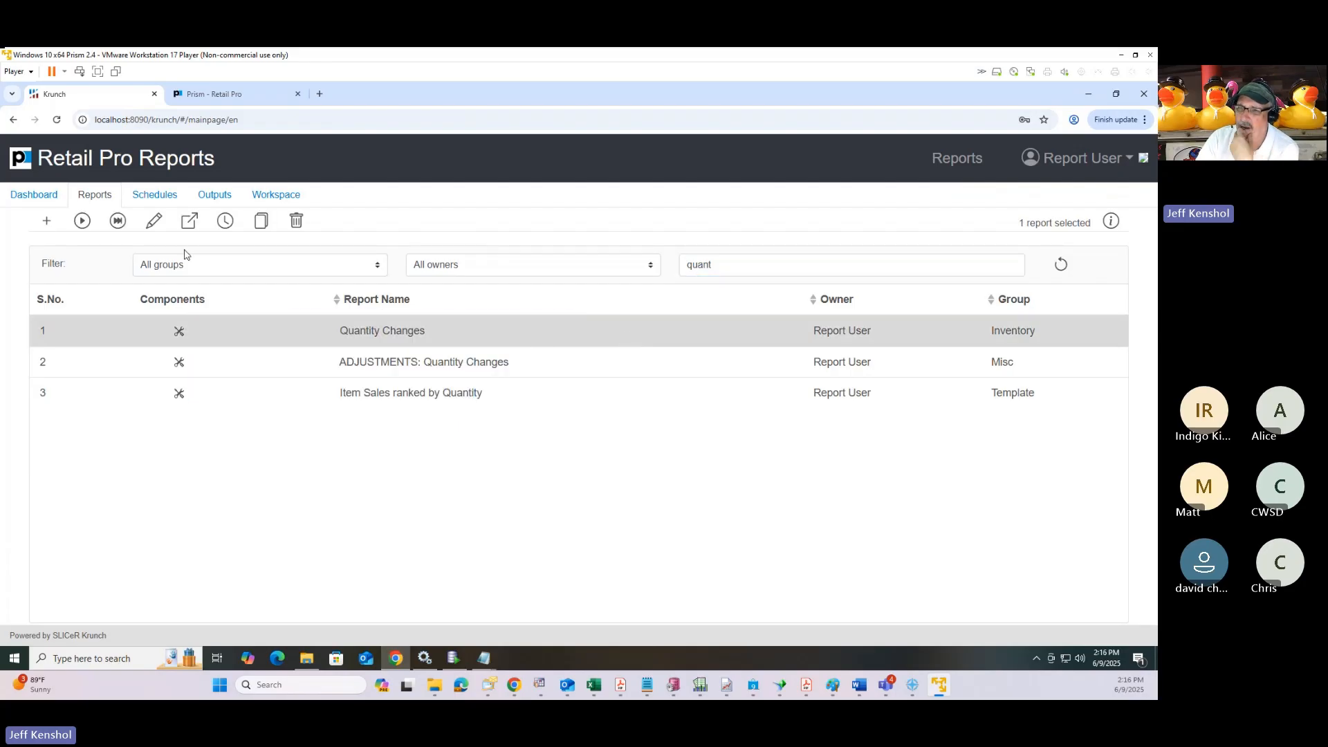
pyautogui.click(82, 222)
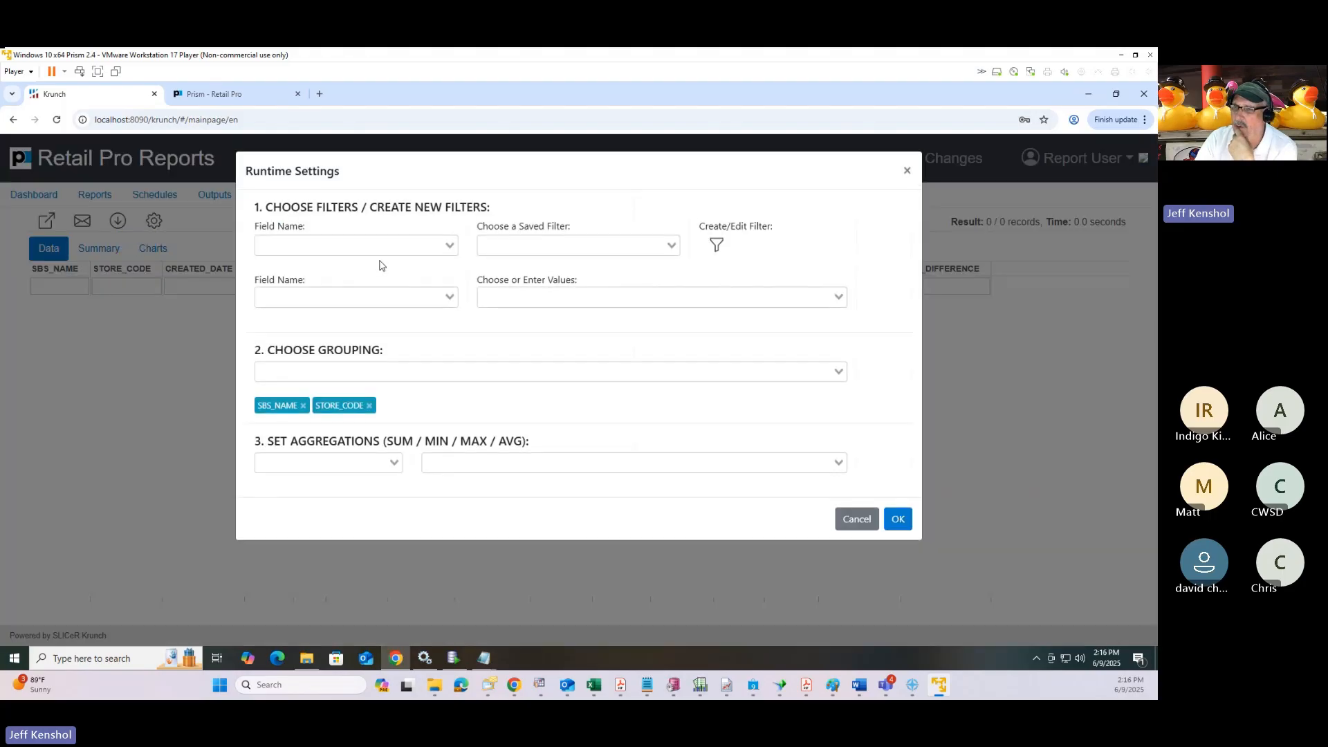
# Step: Add a runtime filter that limits the REASON field to Physical
pyautogui.click(360, 301)
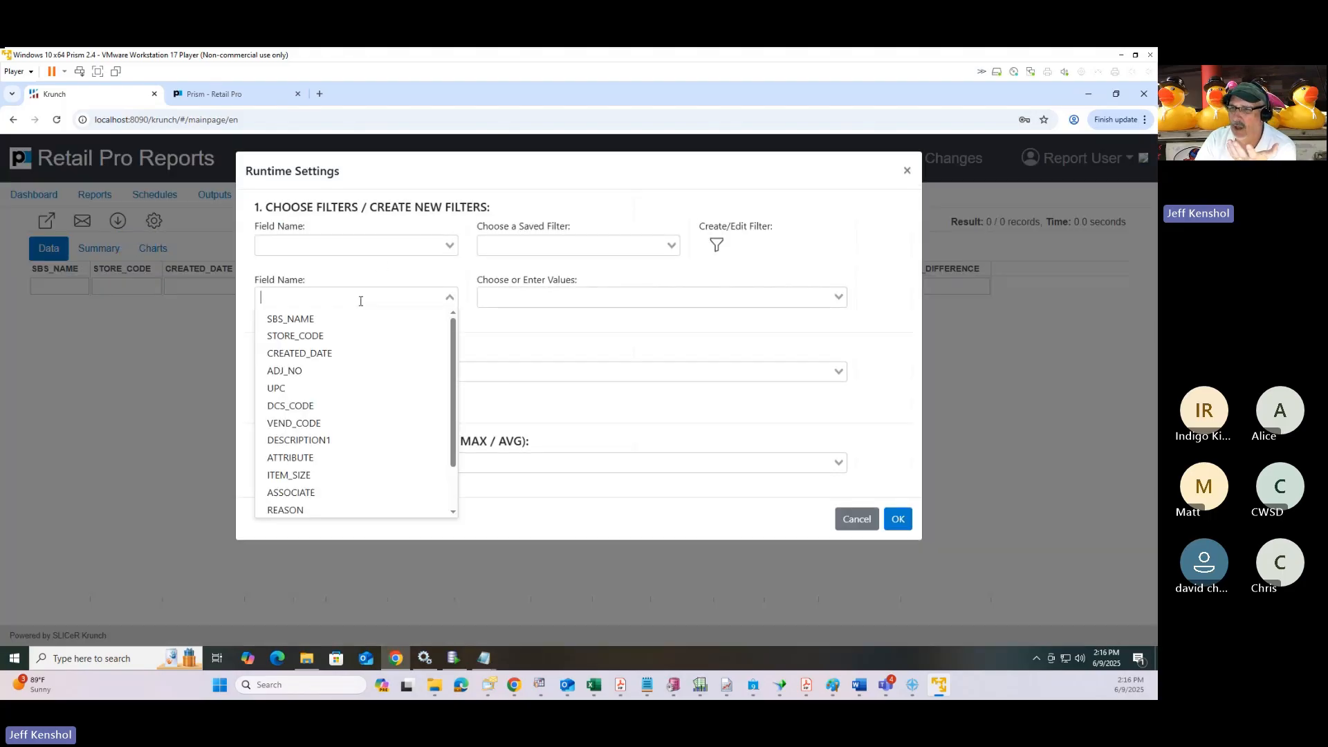
pyautogui.click(493, 322)
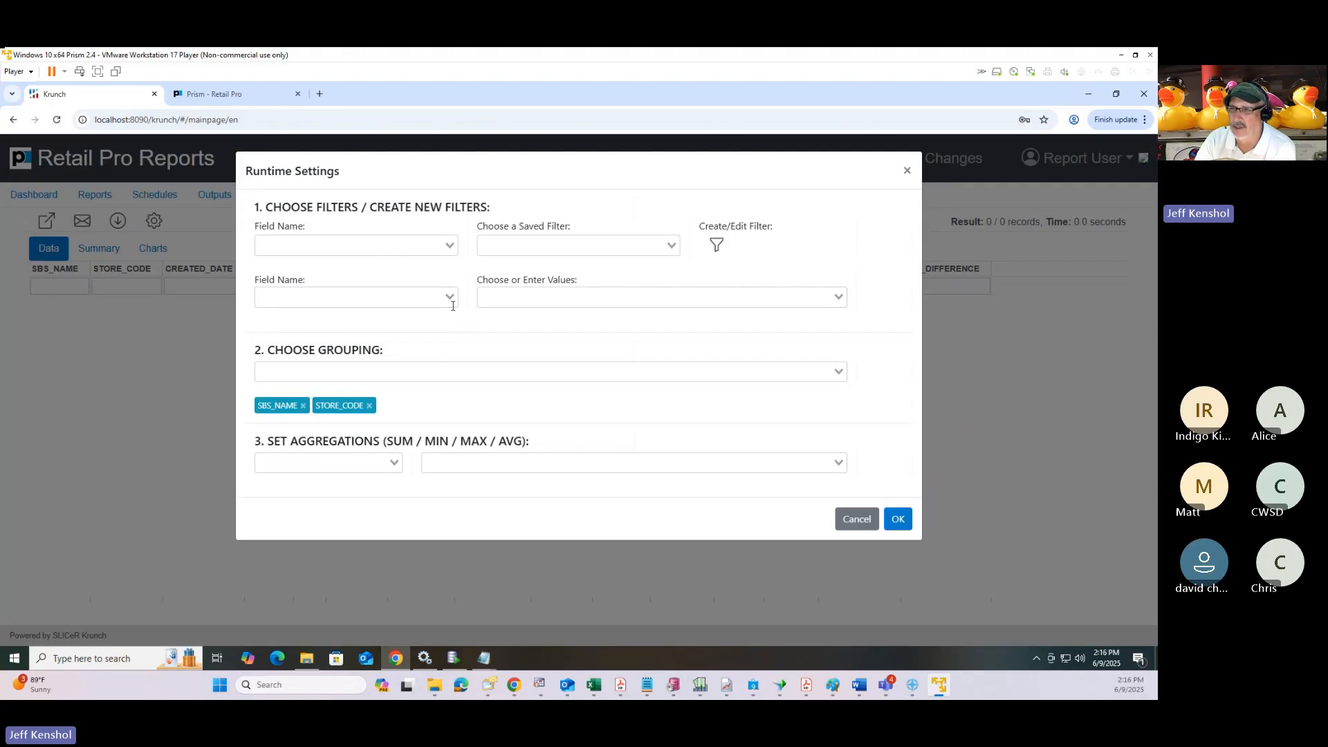
pyautogui.click(420, 302)
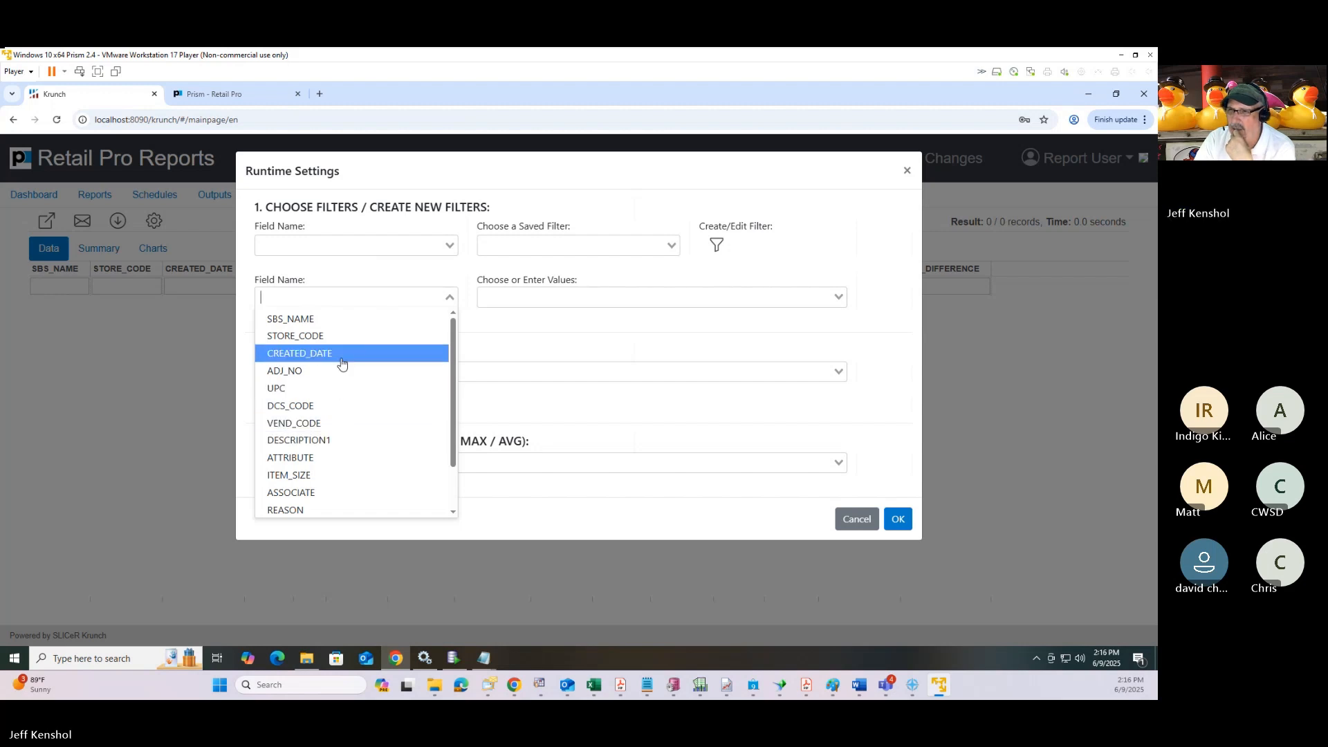
pyautogui.scroll(-1, 345, 366)
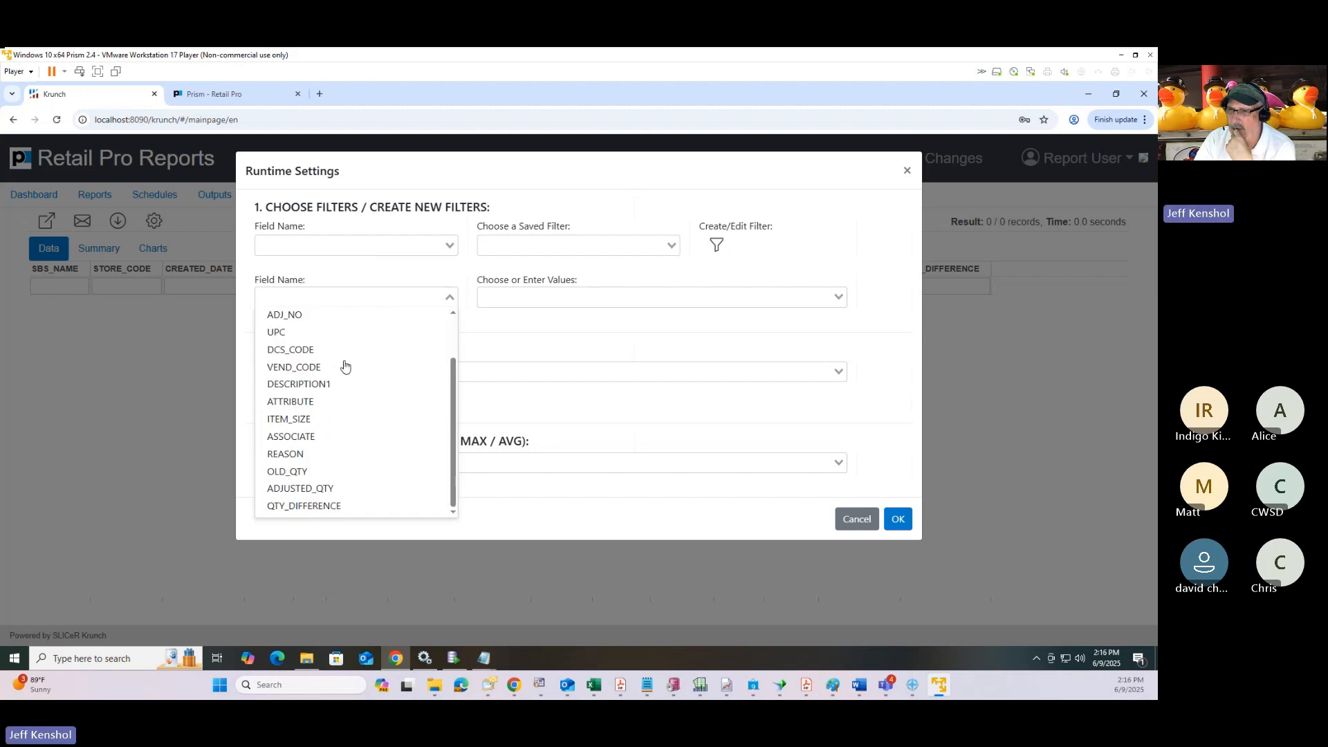
pyautogui.click(304, 454)
pyautogui.click(559, 297)
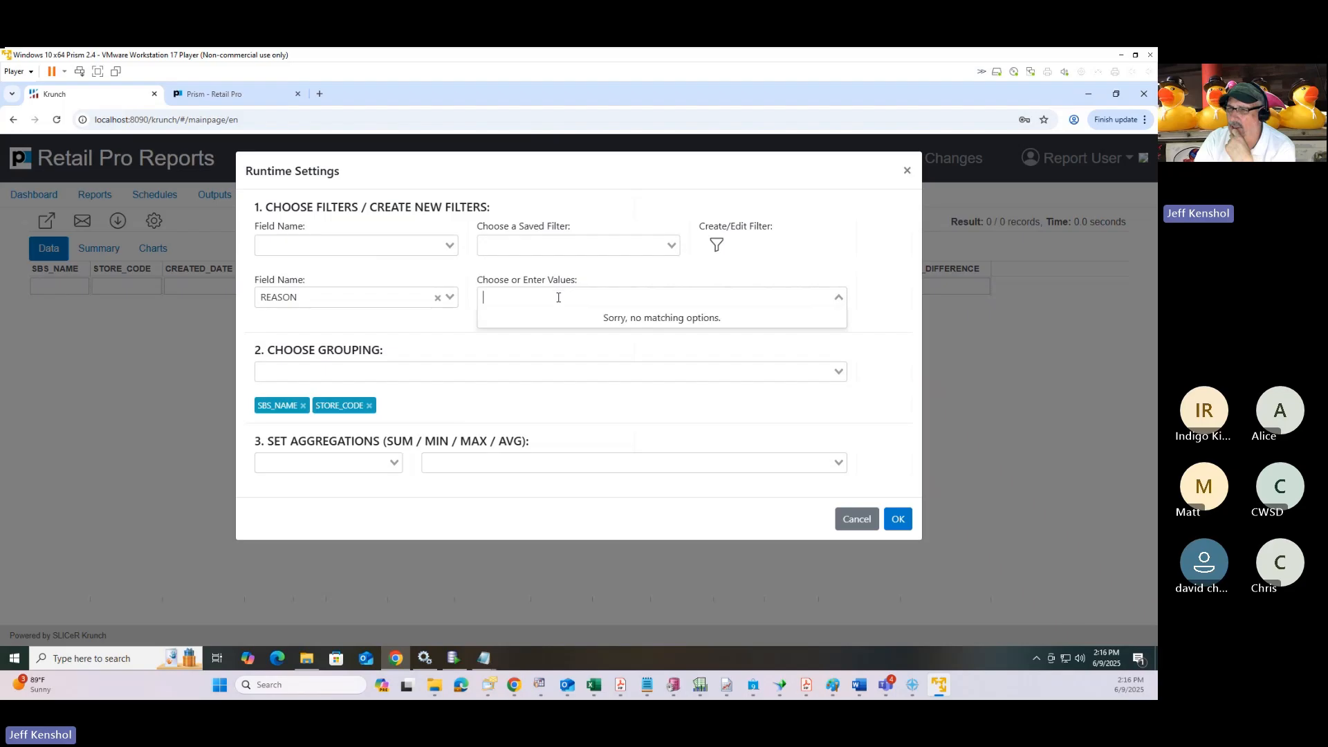
pyautogui.write('Phy')
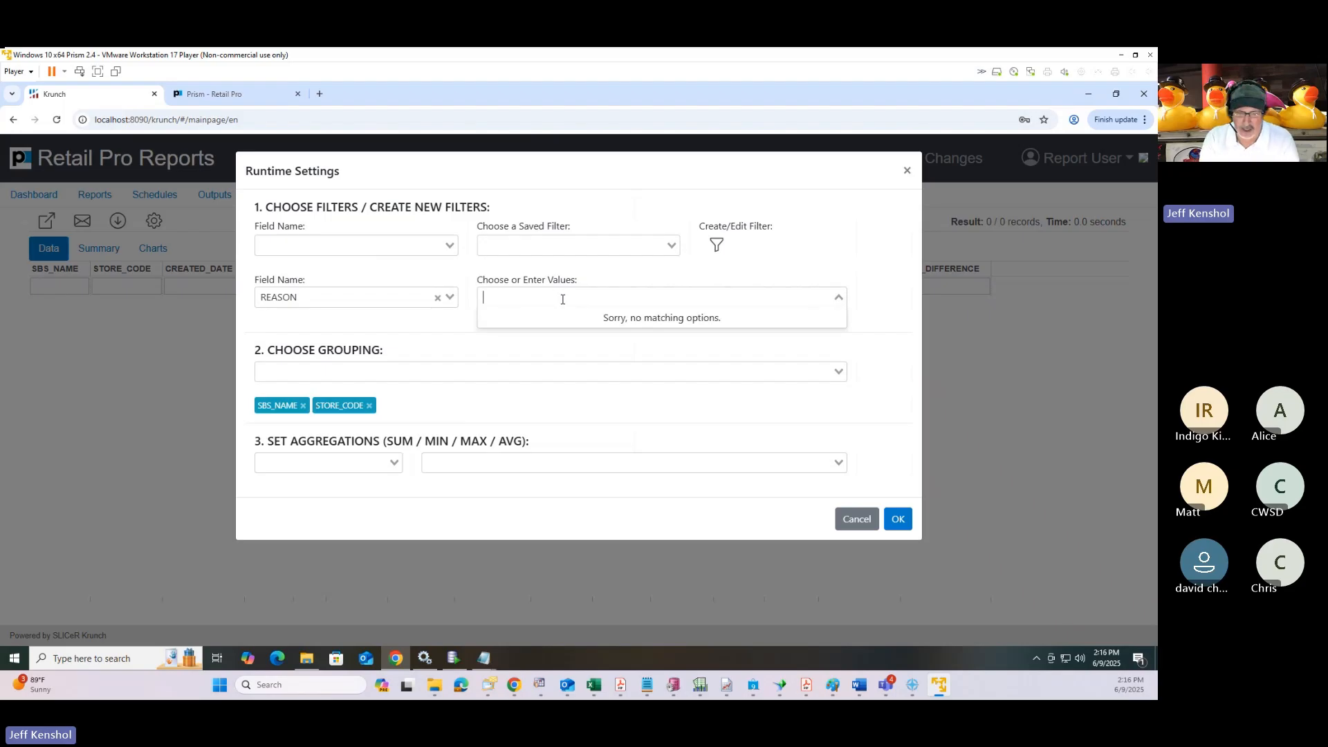
pyautogui.write('sical')
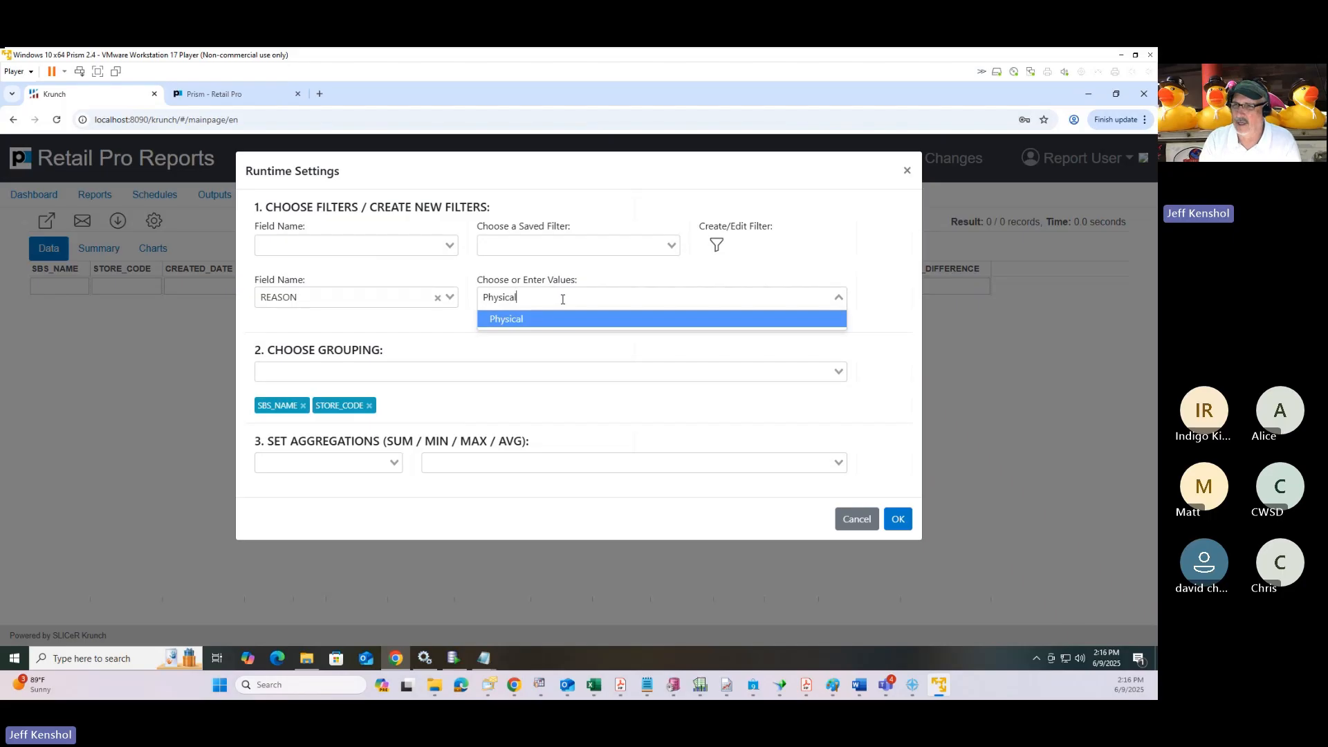
pyautogui.click(521, 319)
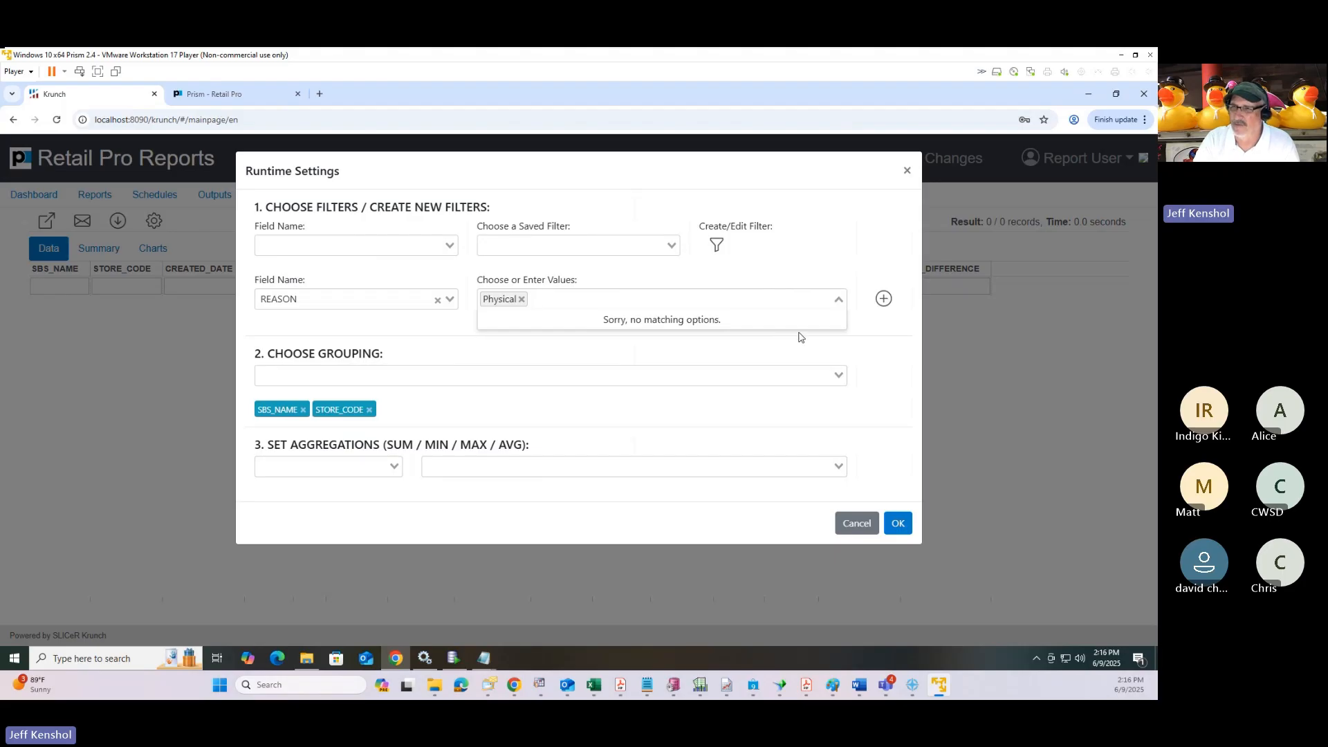
pyautogui.click(884, 299)
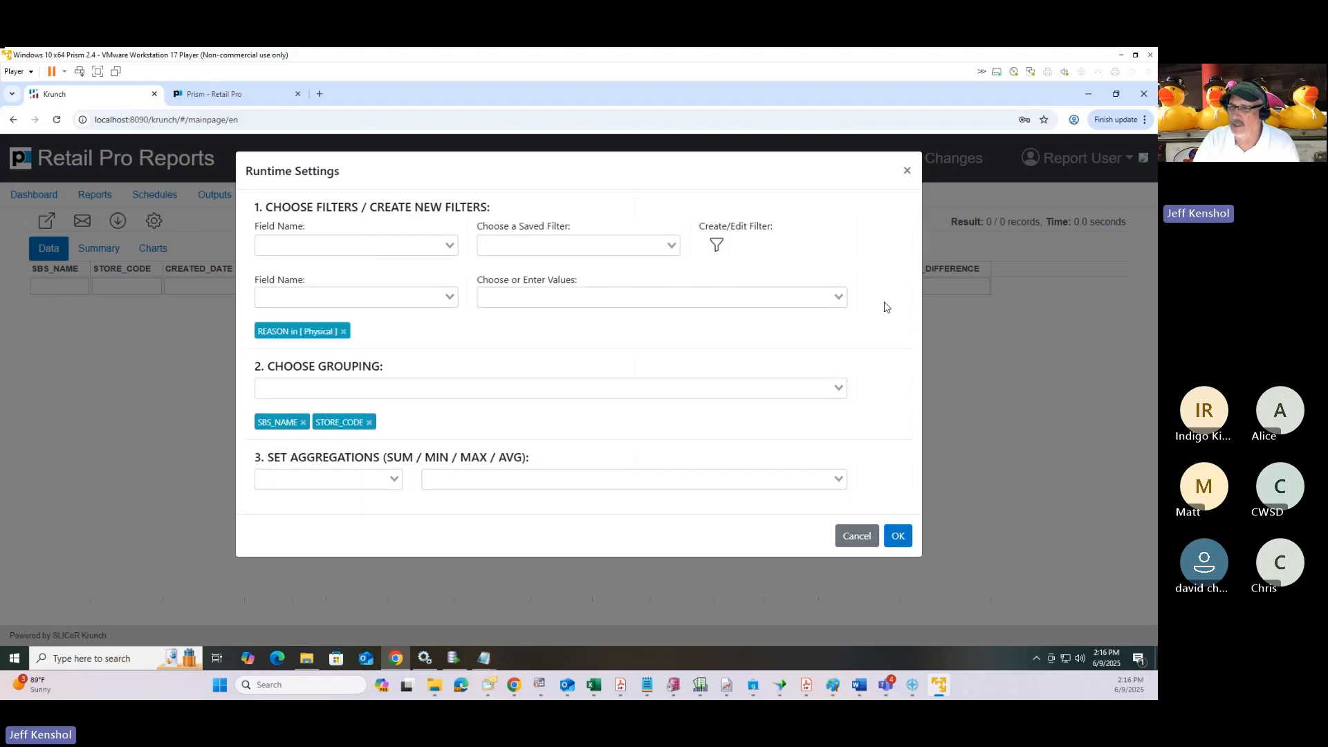
# Step: Add a SUM aggregation of QTY_DIFFERENCE and run the Quantity Changes report
pyautogui.click(341, 482)
pyautogui.click(320, 502)
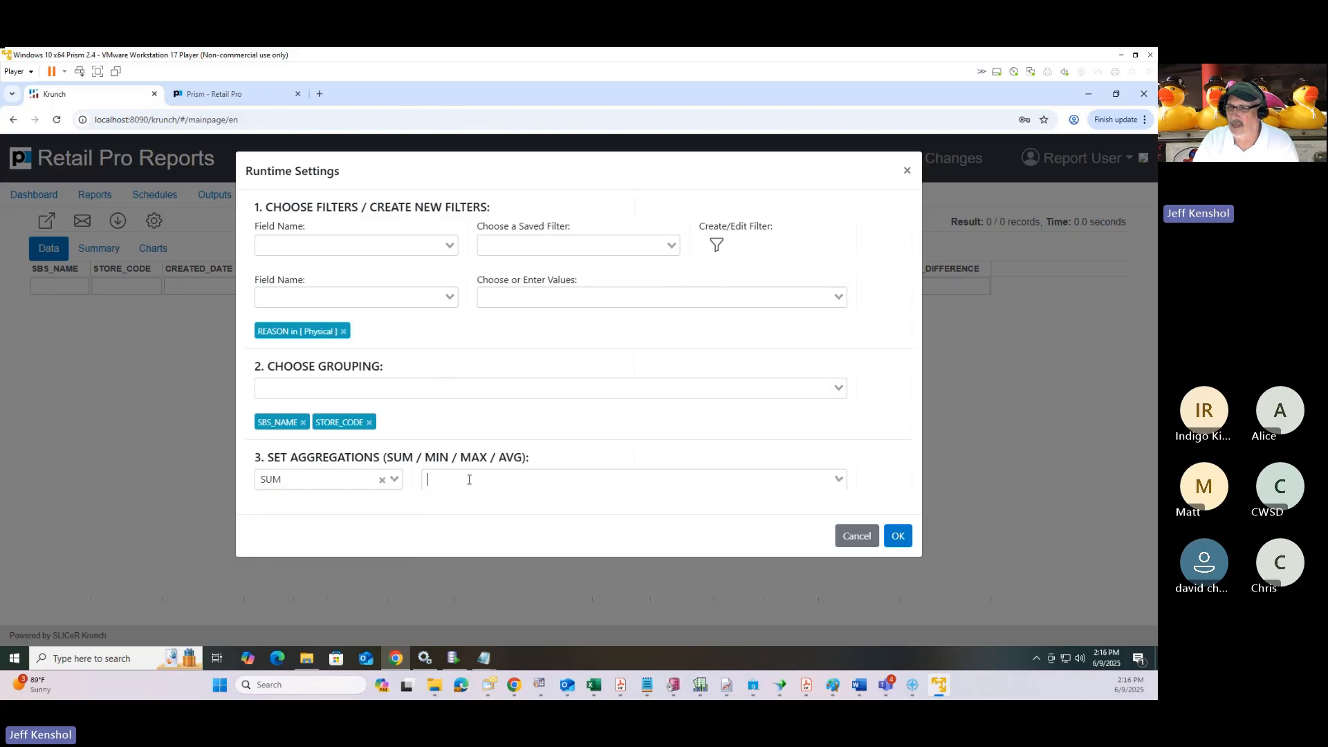
pyautogui.click(467, 479)
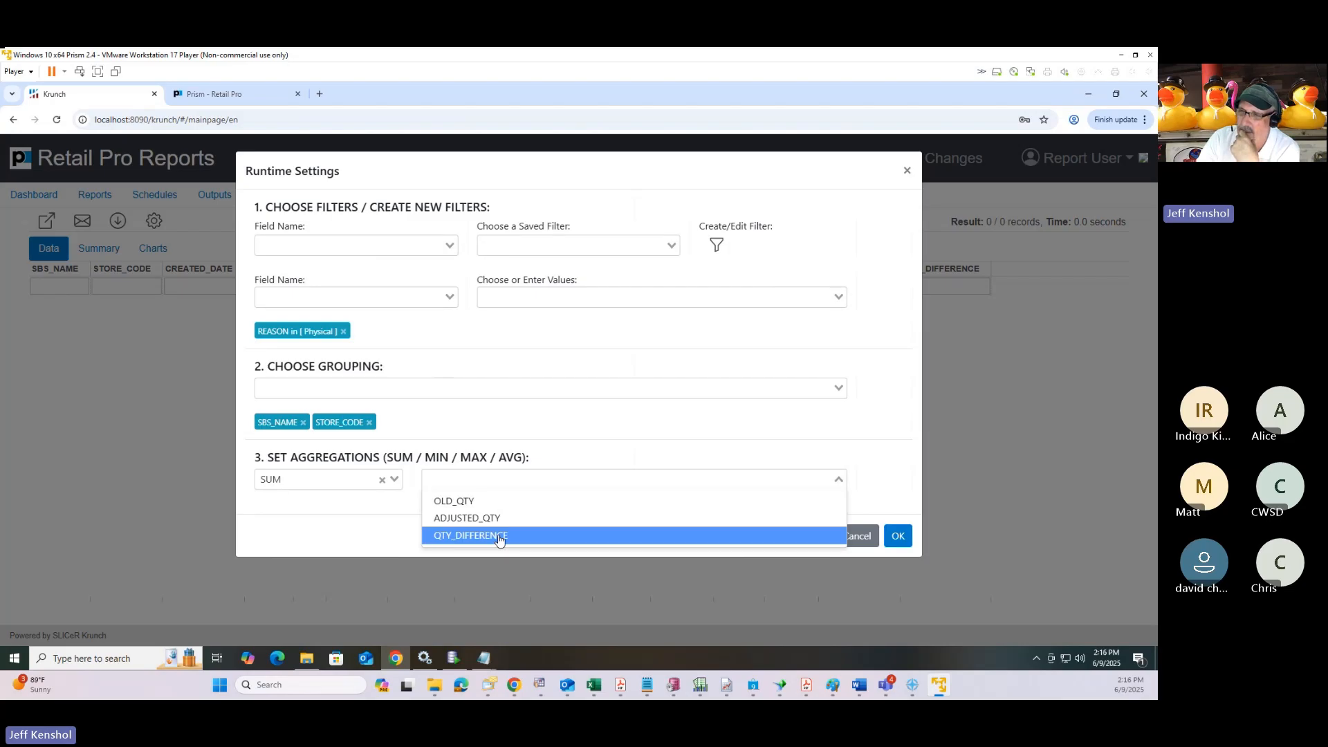
pyautogui.click(501, 536)
pyautogui.click(878, 480)
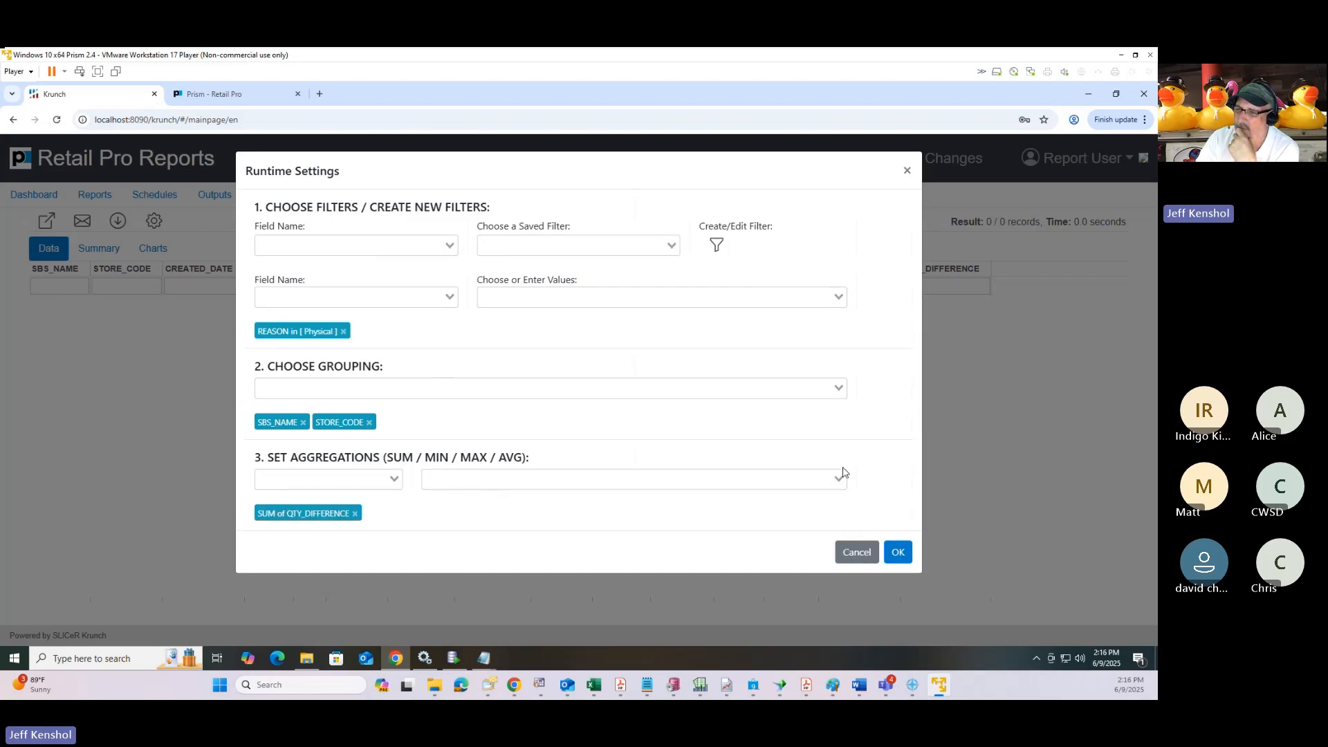
pyautogui.click(898, 551)
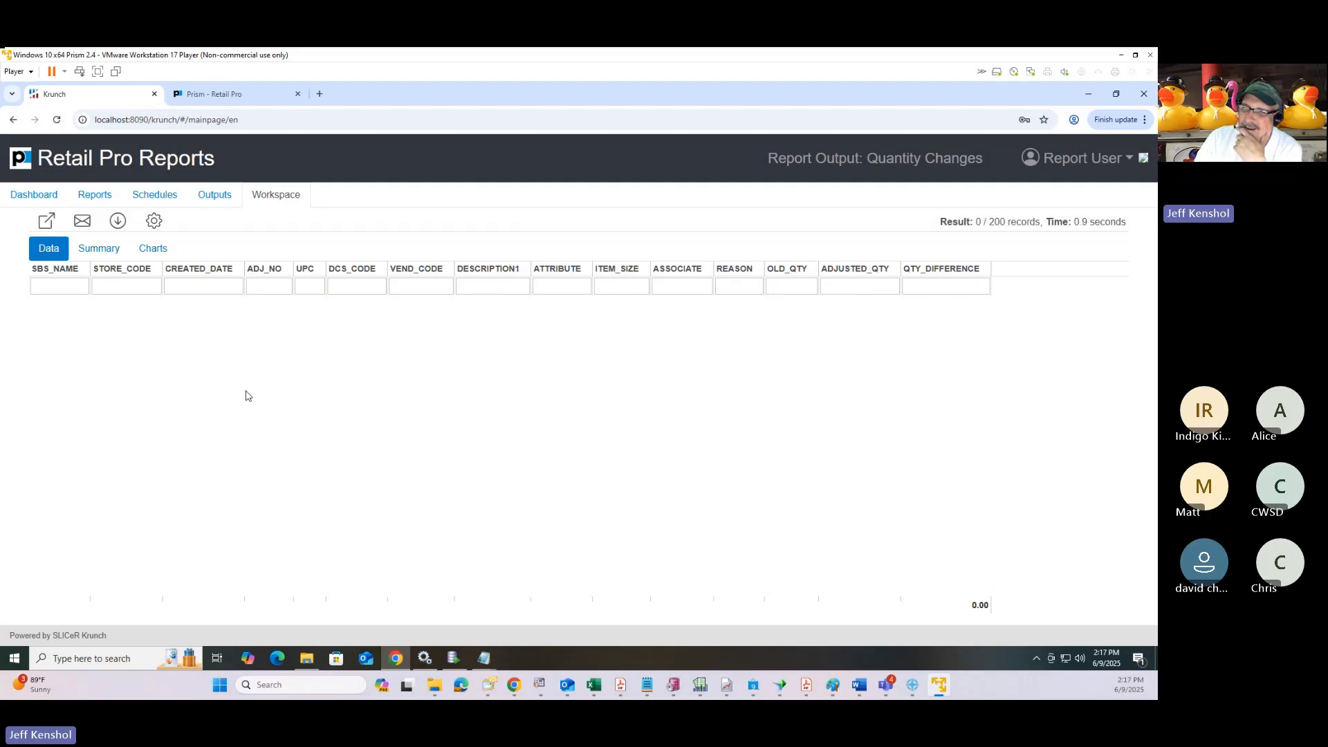
# Step: Return to the report list and search all groups for report names containing "adj"
pyautogui.click(96, 196)
pyautogui.click(230, 270)
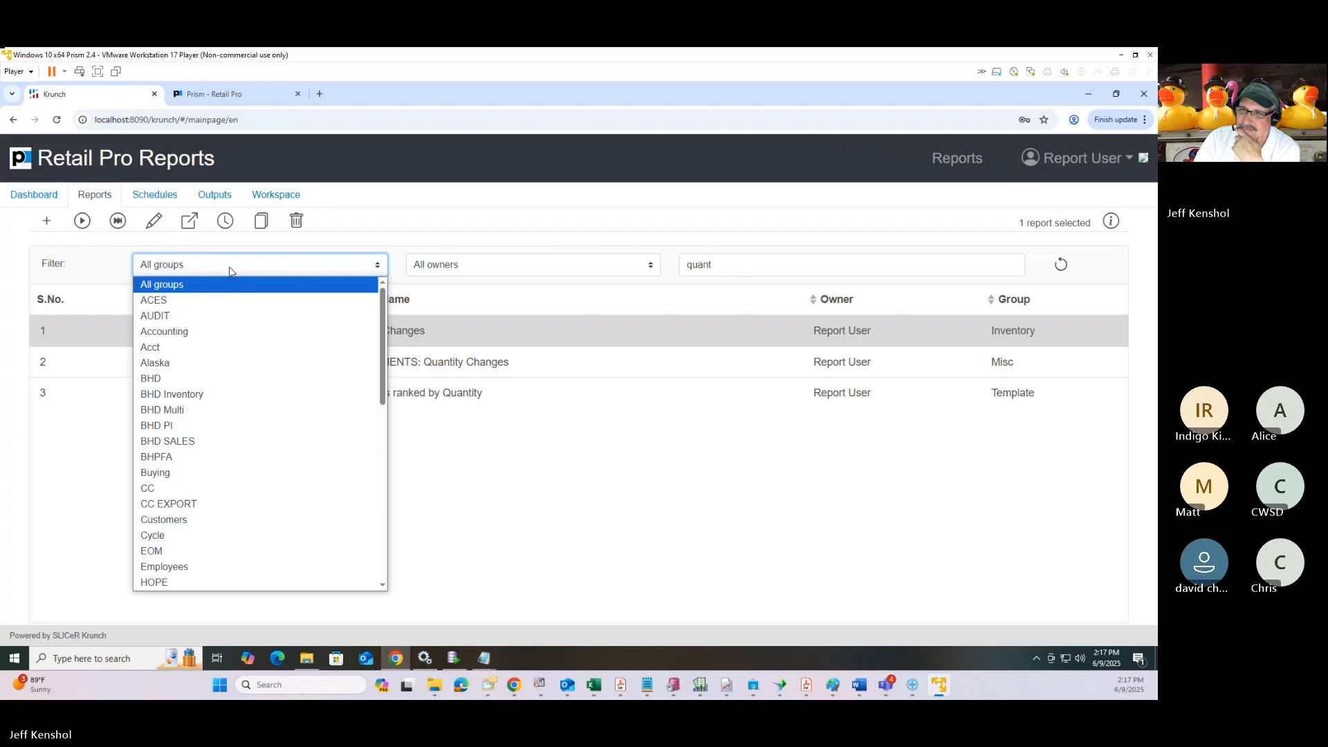
pyautogui.click(184, 286)
pyautogui.click(787, 261)
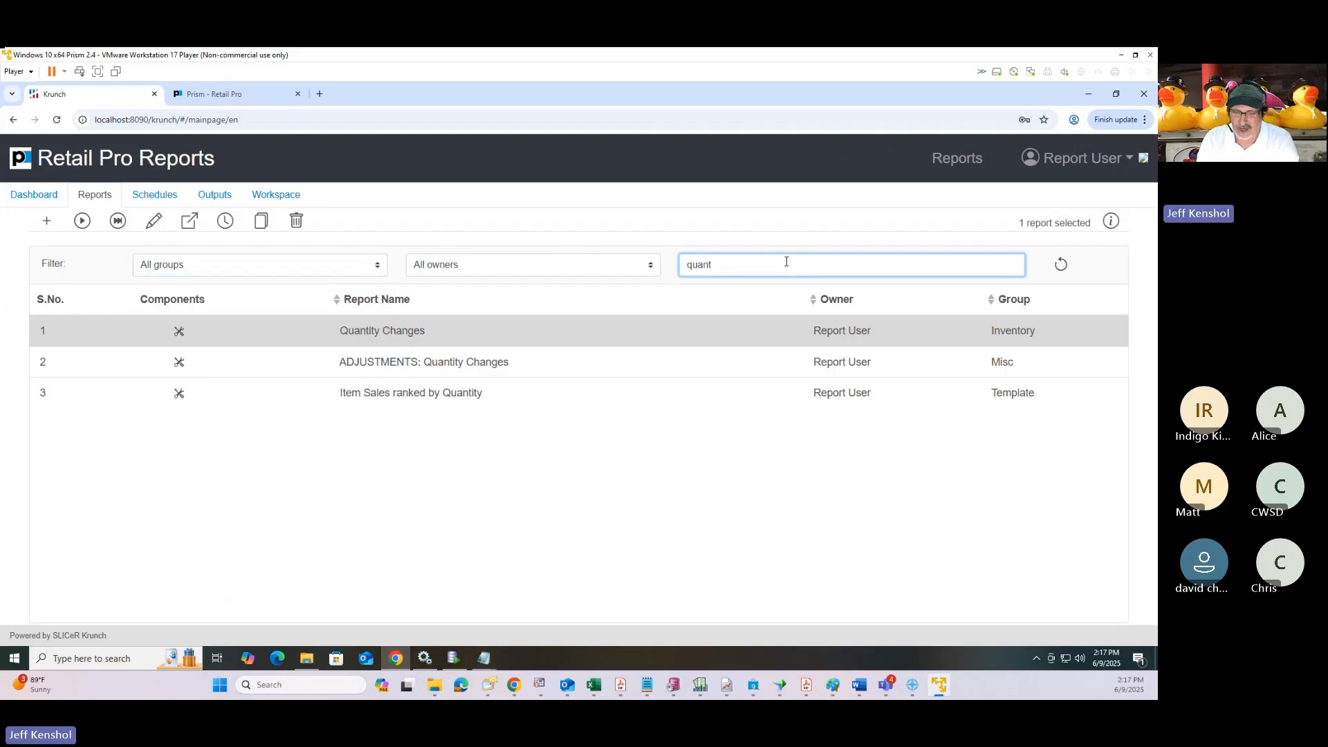
pyautogui.press('BackSpace')
pyautogui.press('BackSpace')
pyautogui.press('BackSpace')
pyautogui.press('BackSpace')
pyautogui.press('BackSpace')
pyautogui.write('q')
pyautogui.press('BackSpace')
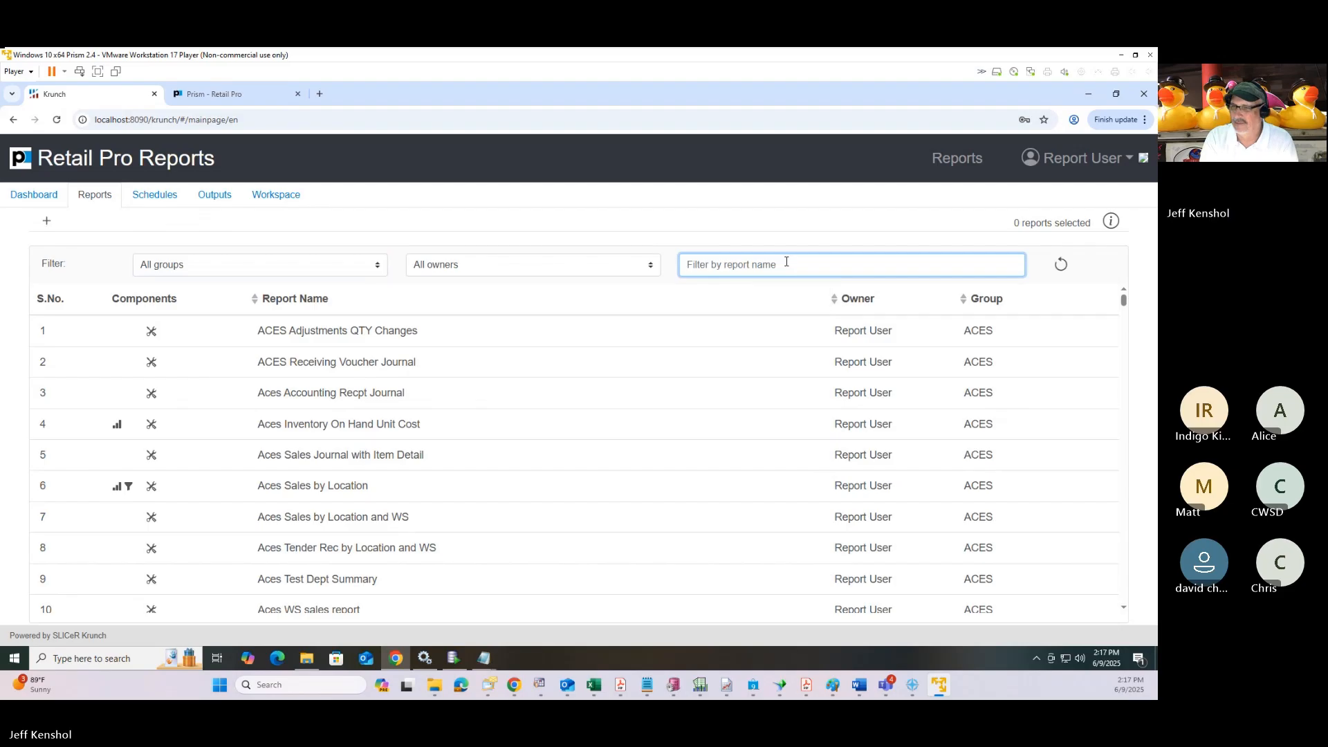
pyautogui.write('adj')
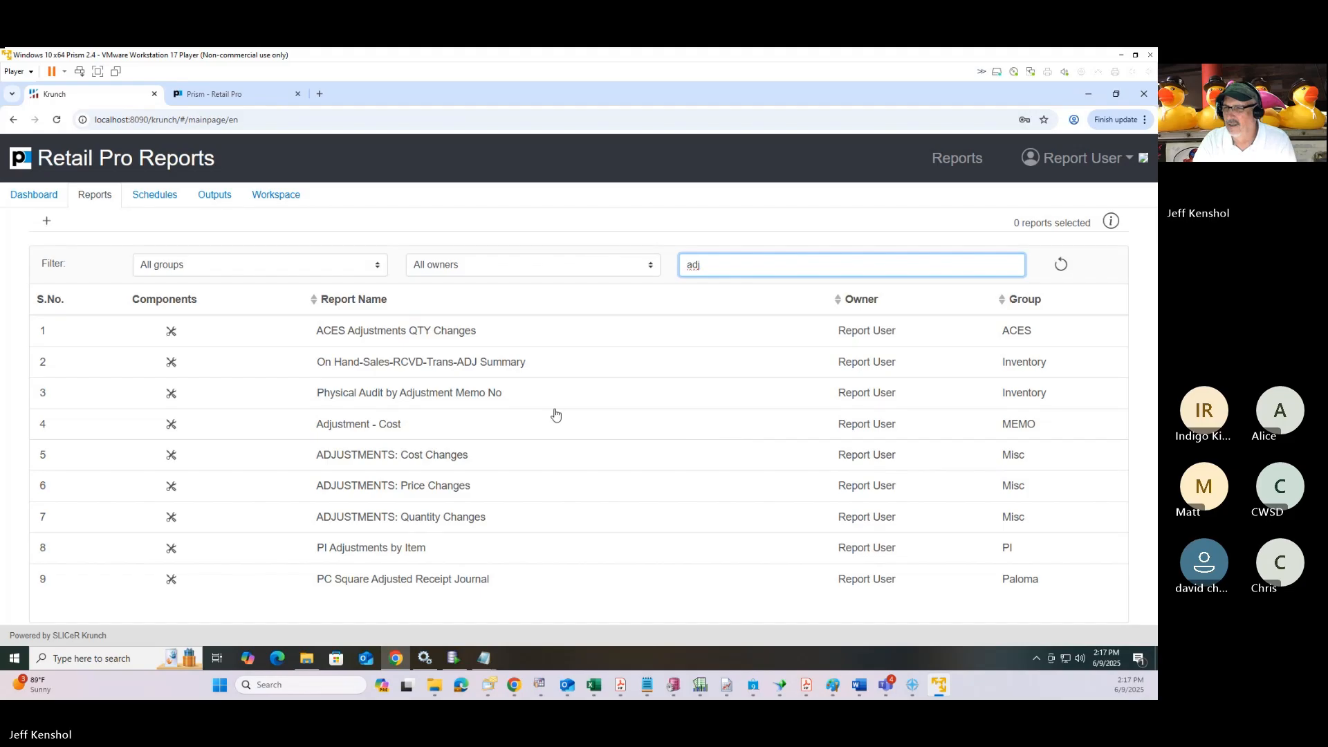
# Step: Filter the report names by "mem" and run CC Qty Memo Export by Date and Reason without changing runtime settings
pyautogui.doubleClick(700, 269)
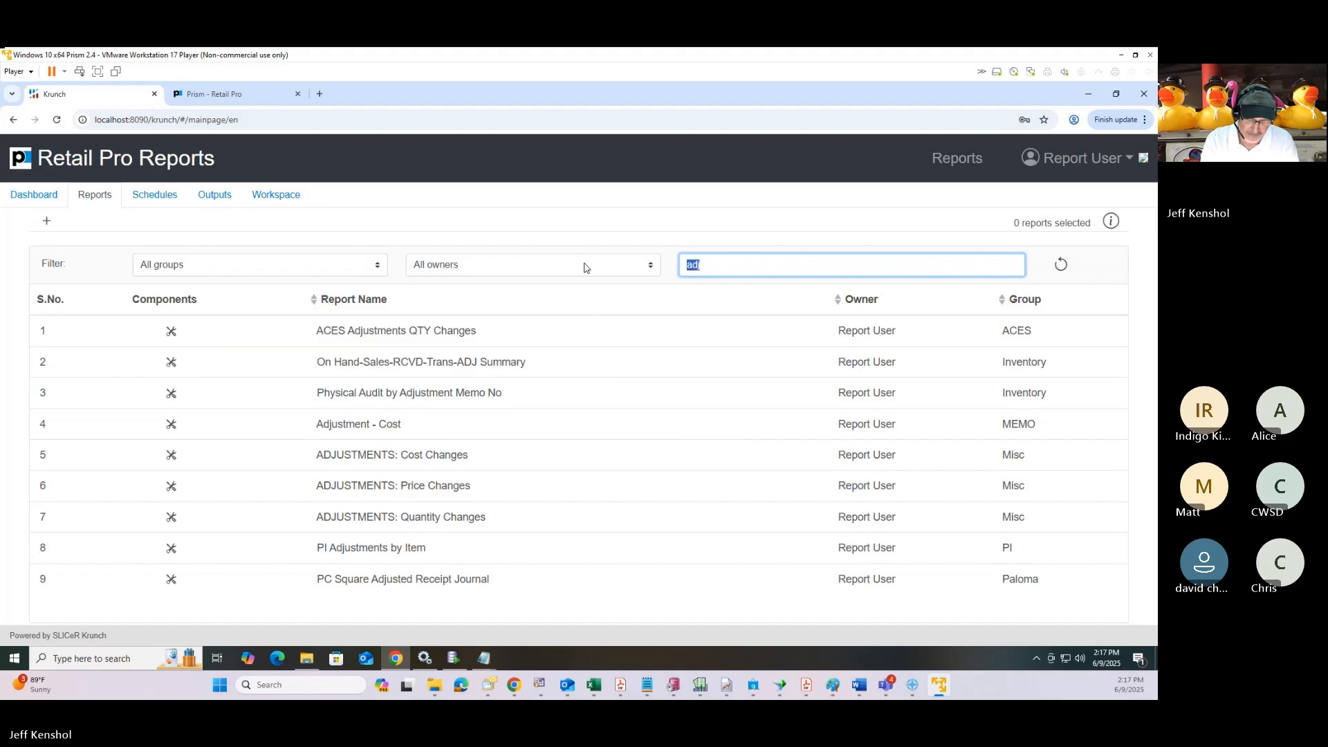
pyautogui.write('mem')
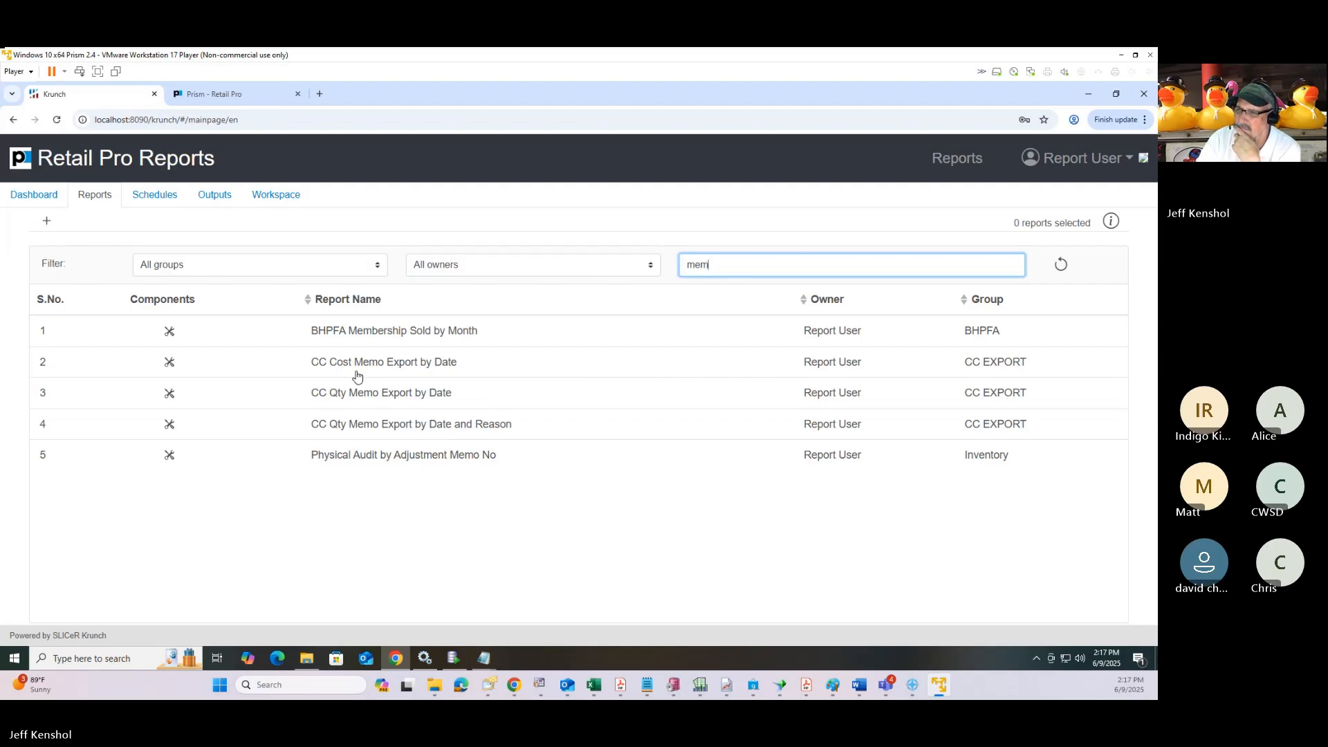
pyautogui.click(355, 425)
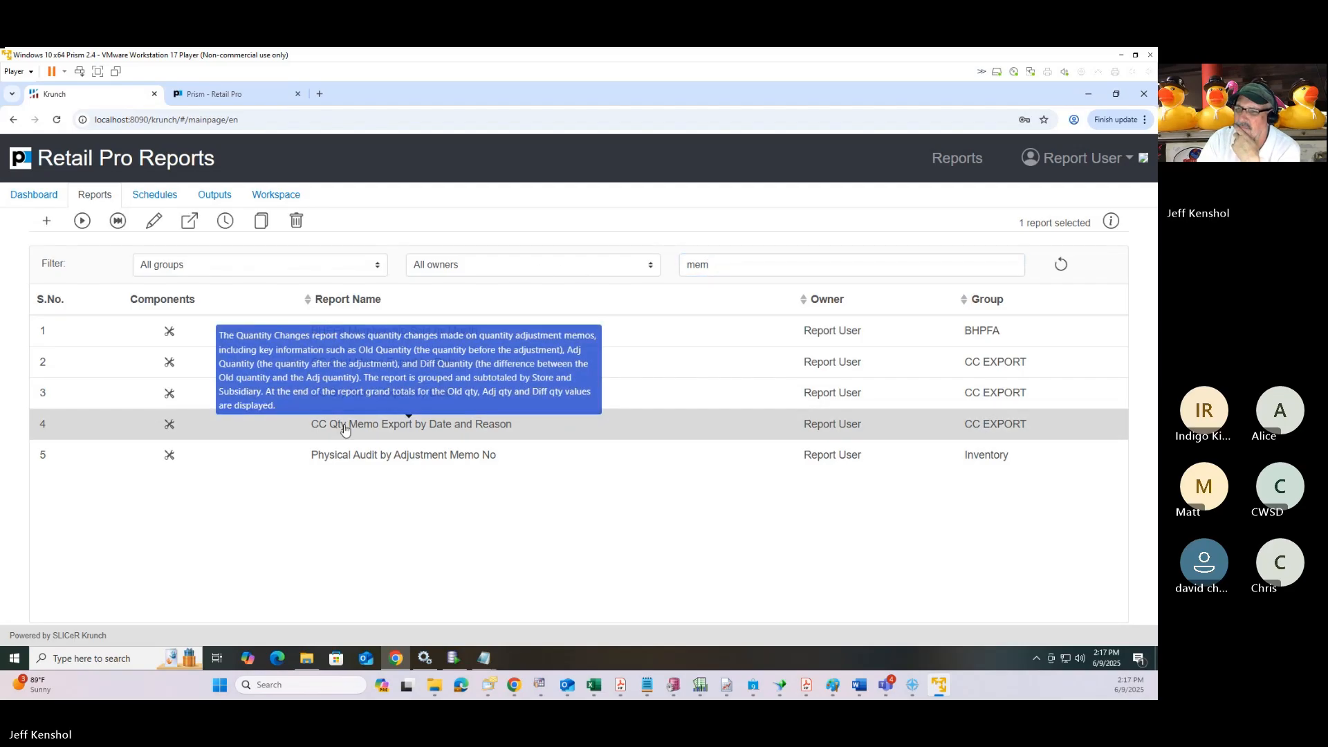
pyautogui.click(119, 223)
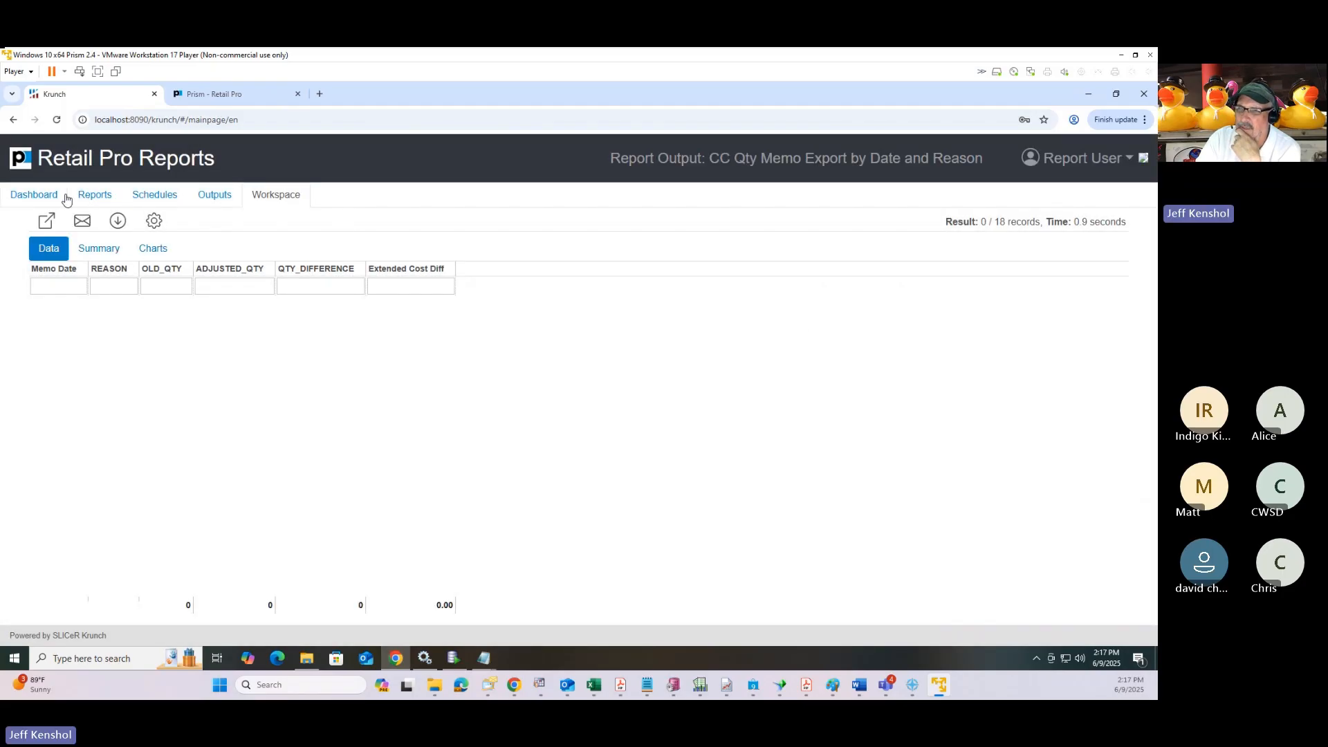
# Step: Return to the report list and switch to Notepad to show the physical inventory instructions in PI StepsPrism.txt
pyautogui.click(103, 197)
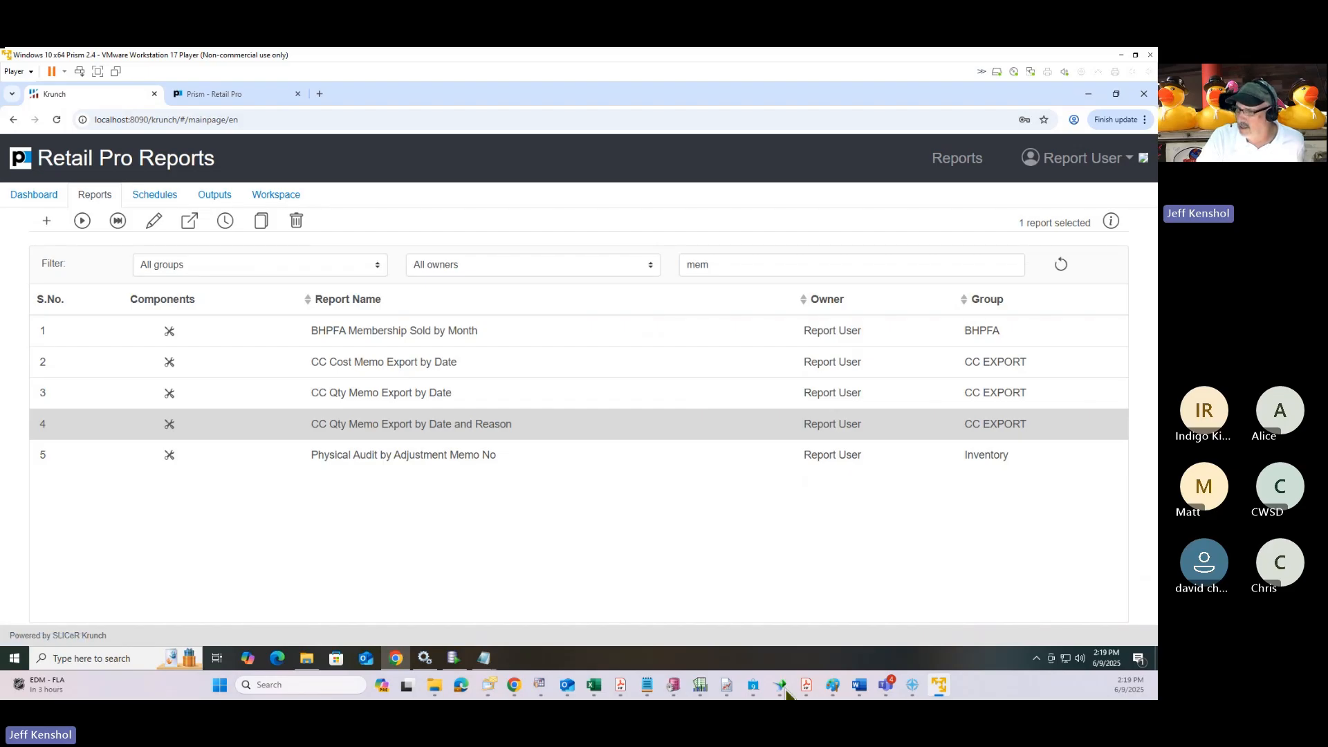
pyautogui.moveTo(653, 692)
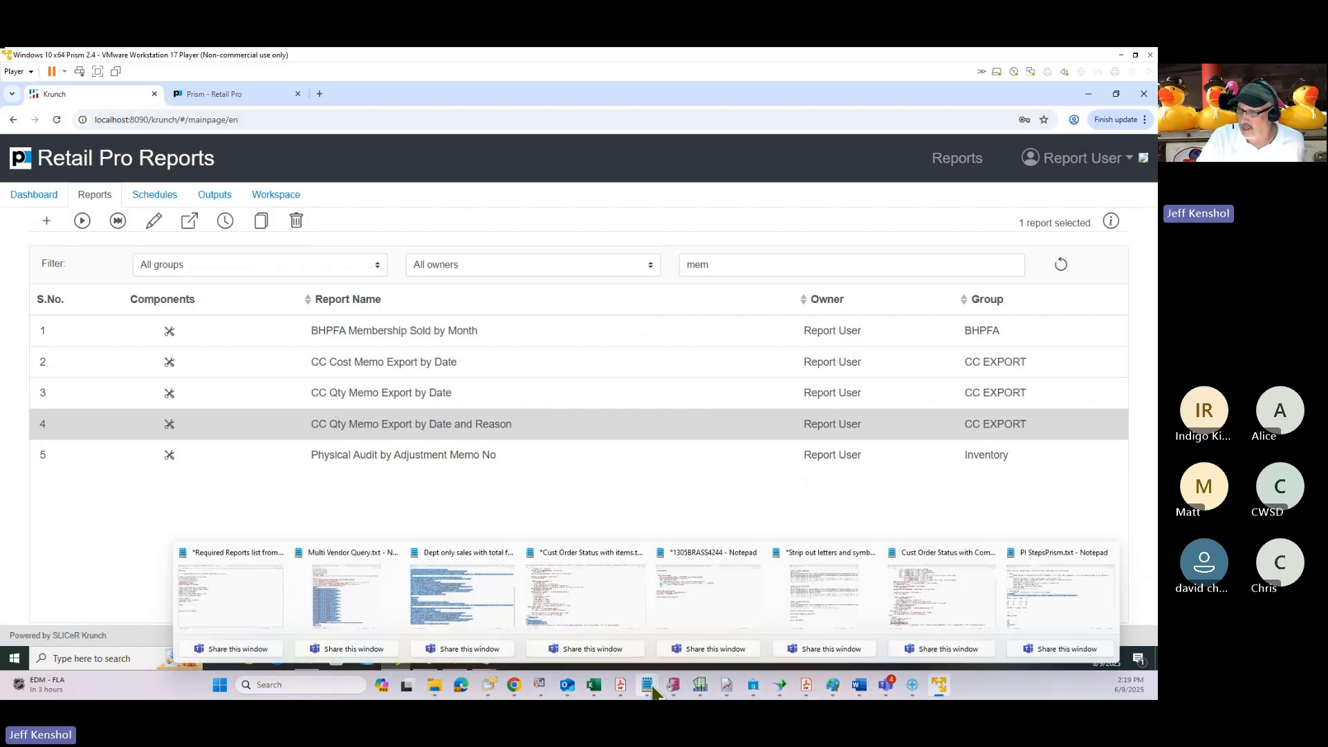
pyautogui.click(1056, 608)
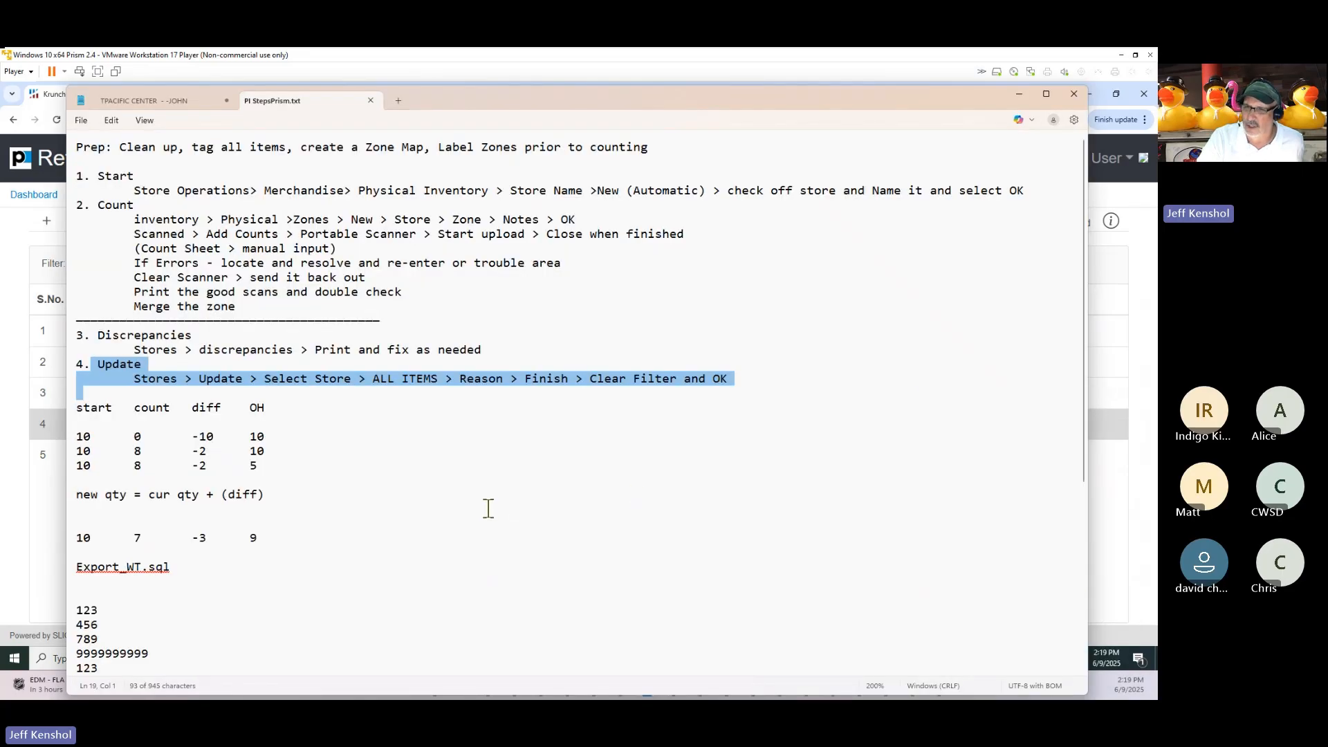
pyautogui.scroll(-1, 488, 508)
pyautogui.scroll(1, 489, 508)
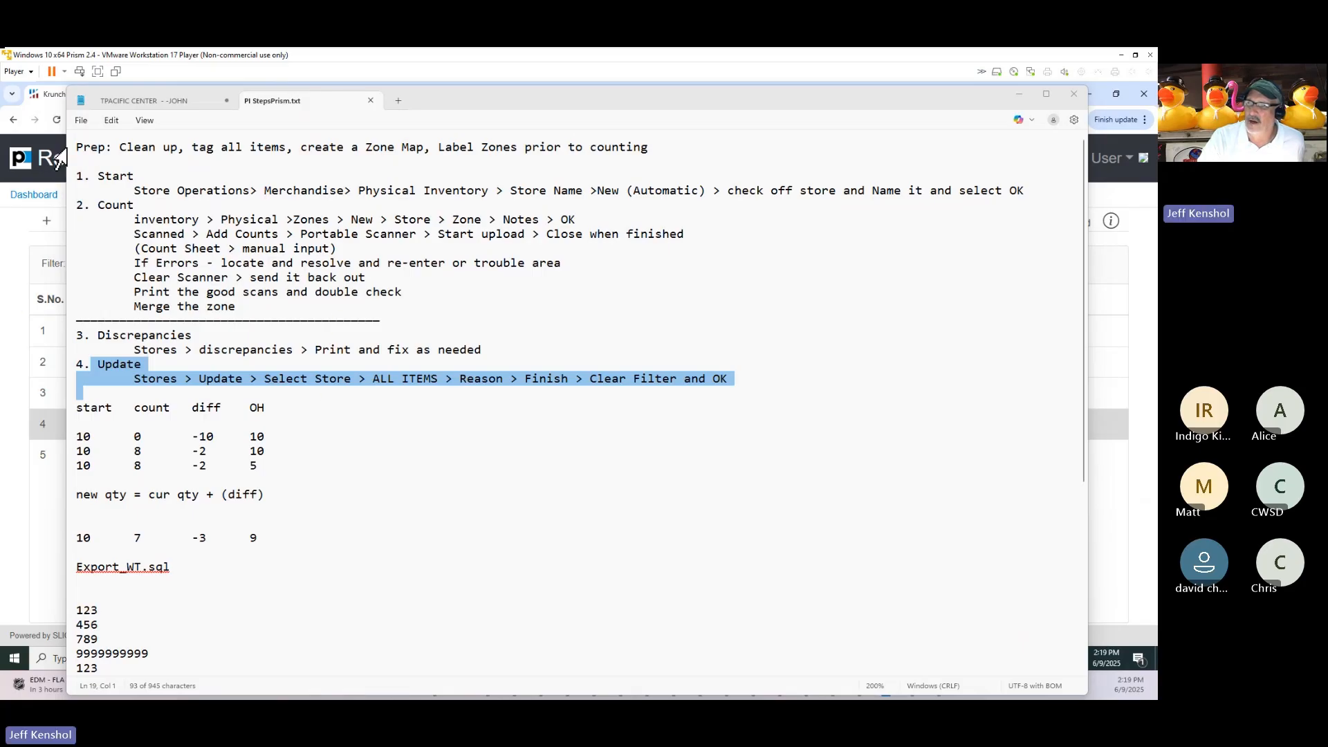
# Step: Copy the notes from the "Prep" line through the "10 7 -3 9" example row, then leave Notepad
pyautogui.moveTo(78, 145); pyautogui.dragTo(371, 549)
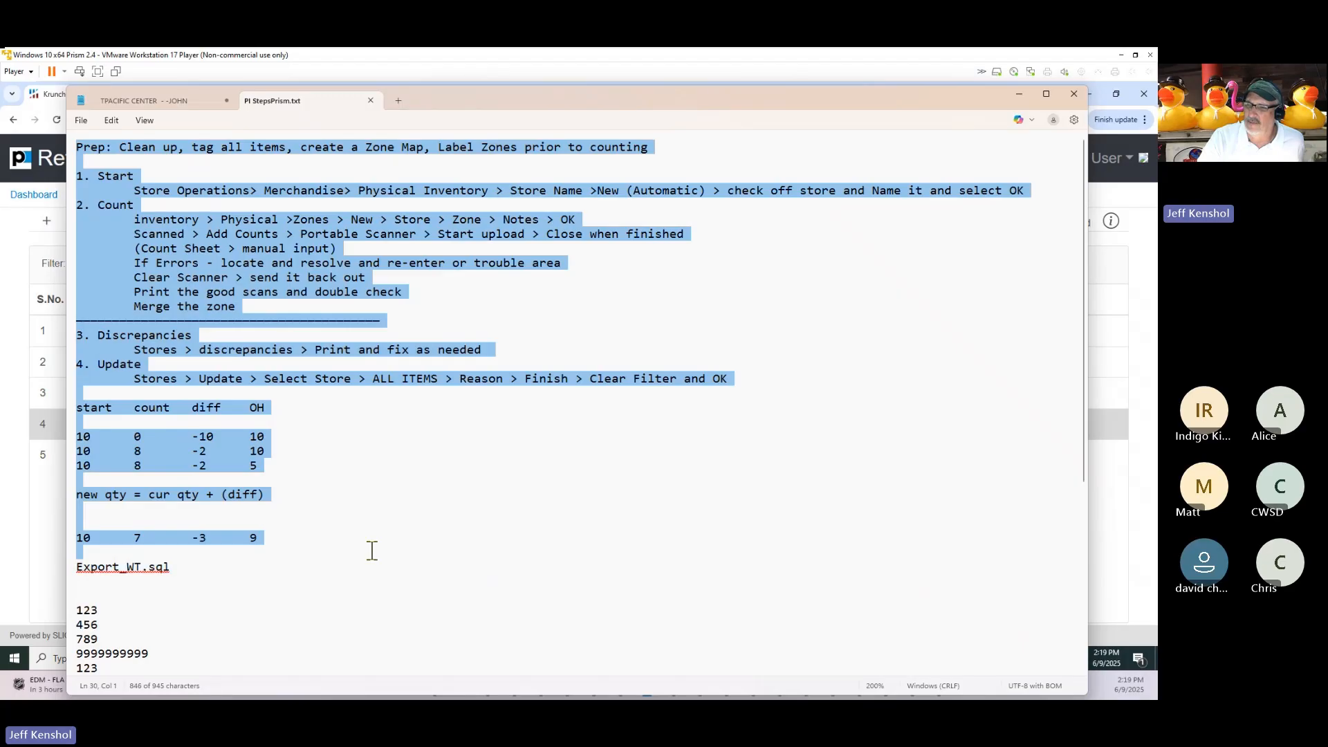
pyautogui.rightClick(174, 286)
pyautogui.click(219, 350)
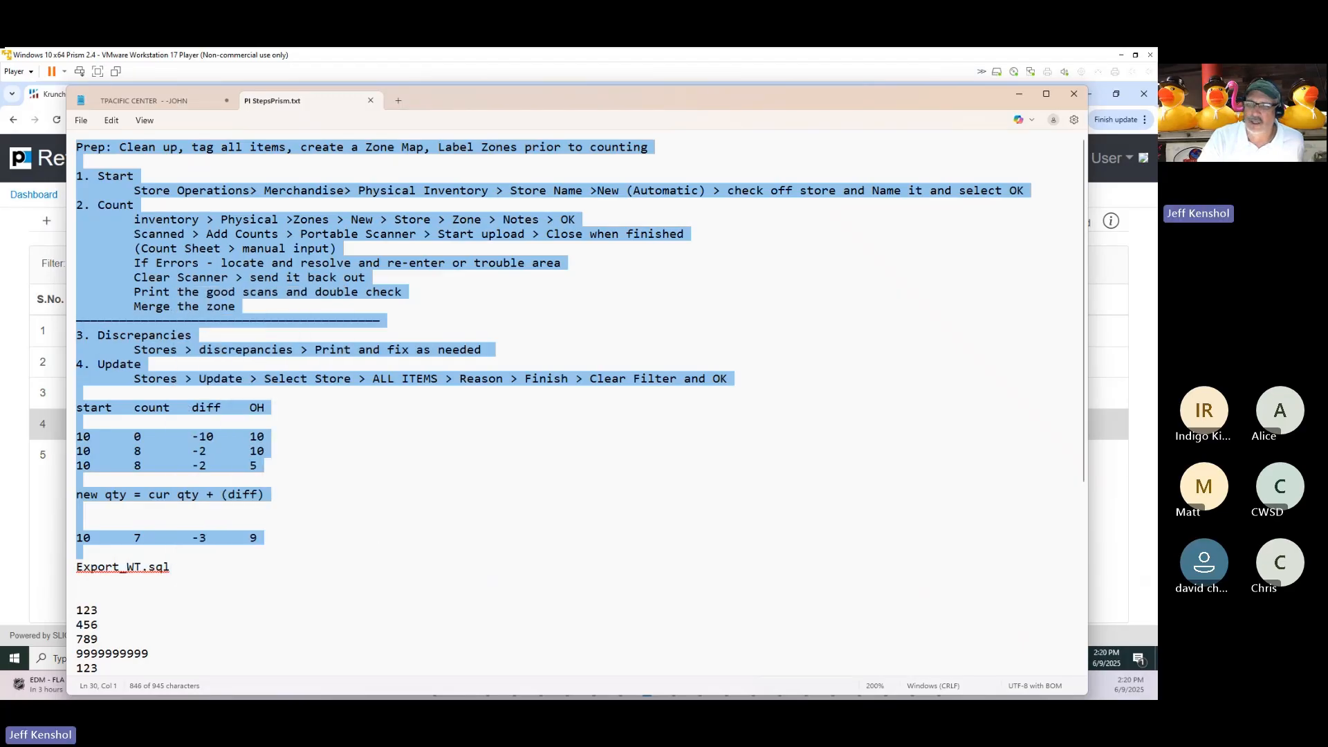
pyautogui.hotkey('alt', 'Tab')
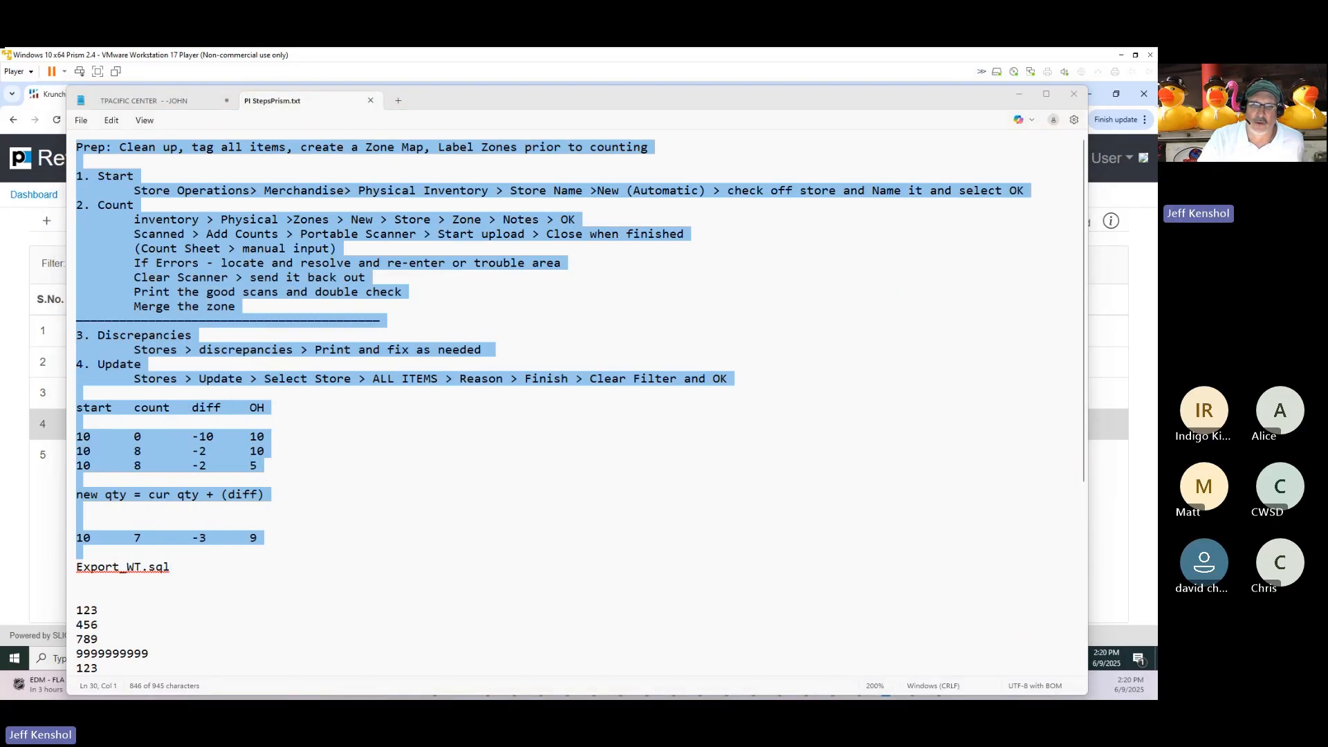